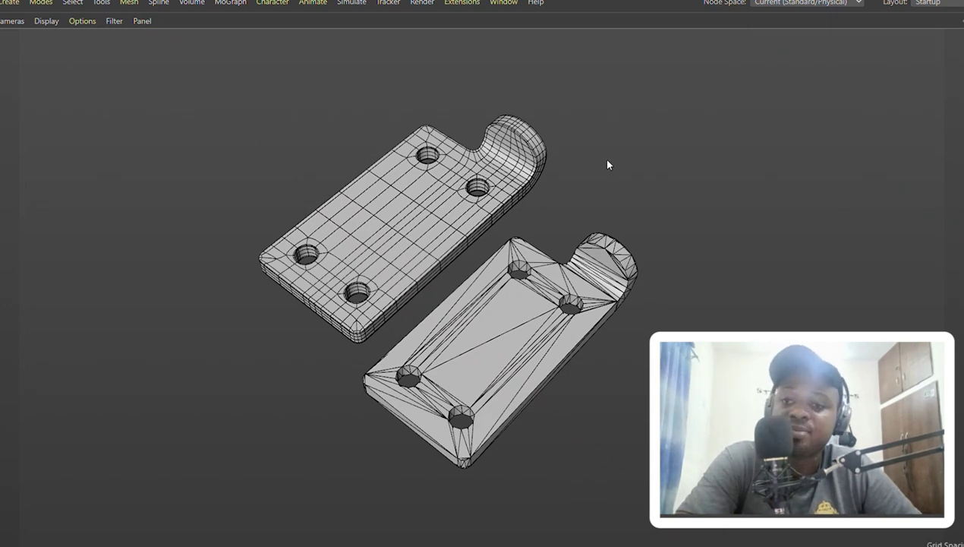
Step: Examine the clean quad mesh and the triangulated mesh of the hooked plate side by side
{"action": "scroll", "coordinate": [607, 161], "scroll_direction": "up", "scroll_amount": 3}
{"action": "mouse_move", "coordinate": [439, 188]}
{"action": "left_mouse_down", "text": "alt"}
{"action": "mouse_move", "coordinate": [474, 174]}
{"action": "mouse_move", "coordinate": [499, 142]}
{"action": "mouse_move", "coordinate": [424, 145]}
{"action": "mouse_move", "coordinate": [373, 76]}
{"action": "left_mouse_up", "text": "alt"}
{"action": "left_click_drag", "start_coordinate": [420, 262], "coordinate": [342, 292], "text": "alt"}
{"action": "scroll", "coordinate": [335, 322], "scroll_direction": "up", "scroll_amount": 6}
{"action": "scroll", "coordinate": [260, 370], "scroll_direction": "down", "scroll_amount": 7}
{"action": "left_click_drag", "start_coordinate": [339, 346], "coordinate": [406, 366], "text": "alt"}
{"action": "scroll", "coordinate": [472, 392], "scroll_direction": "up", "scroll_amount": 3}
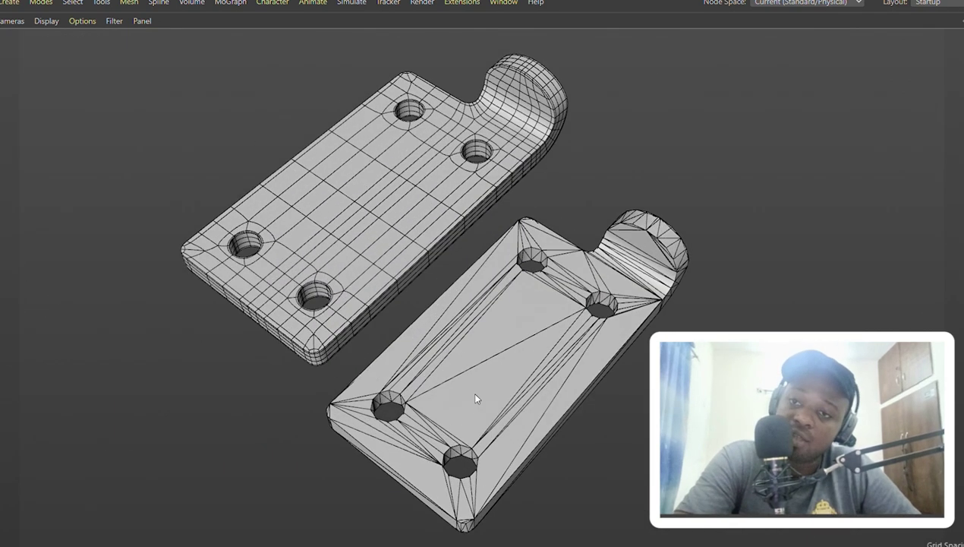
{"action": "scroll", "coordinate": [410, 322], "scroll_direction": "up", "scroll_amount": 1}
{"action": "scroll", "coordinate": [357, 308], "scroll_direction": "down", "scroll_amount": 3}
{"action": "scroll", "coordinate": [492, 395], "scroll_direction": "up", "scroll_amount": 2}
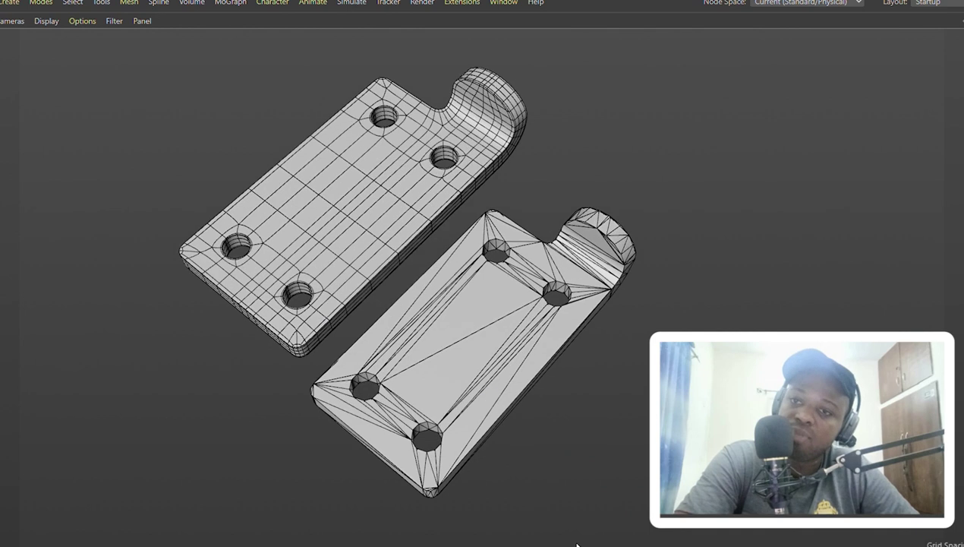
{"action": "scroll", "coordinate": [509, 391], "scroll_direction": "down", "scroll_amount": 2}
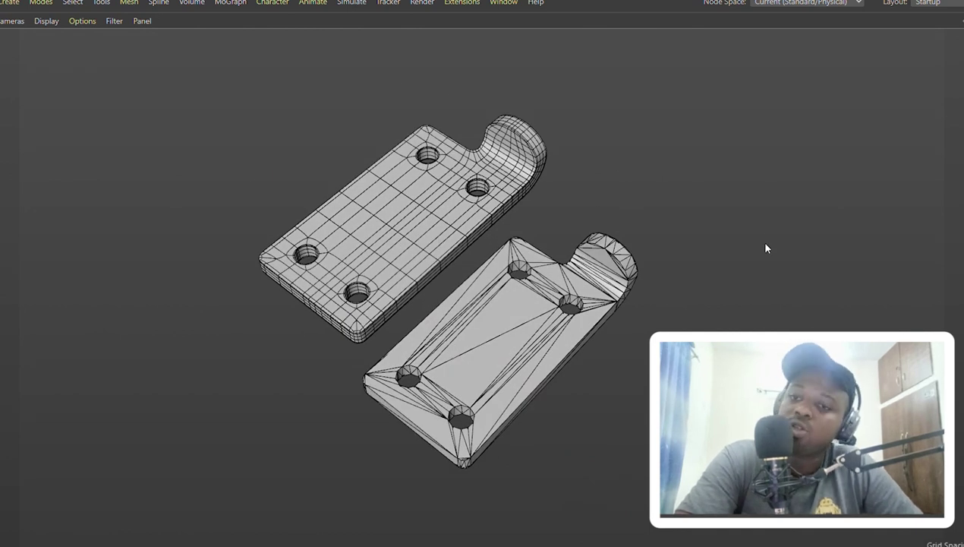
{"action": "scroll", "coordinate": [607, 159], "scroll_direction": "up", "scroll_amount": 3}
{"action": "left_click_drag", "start_coordinate": [440, 194], "coordinate": [403, 237], "text": "alt"}
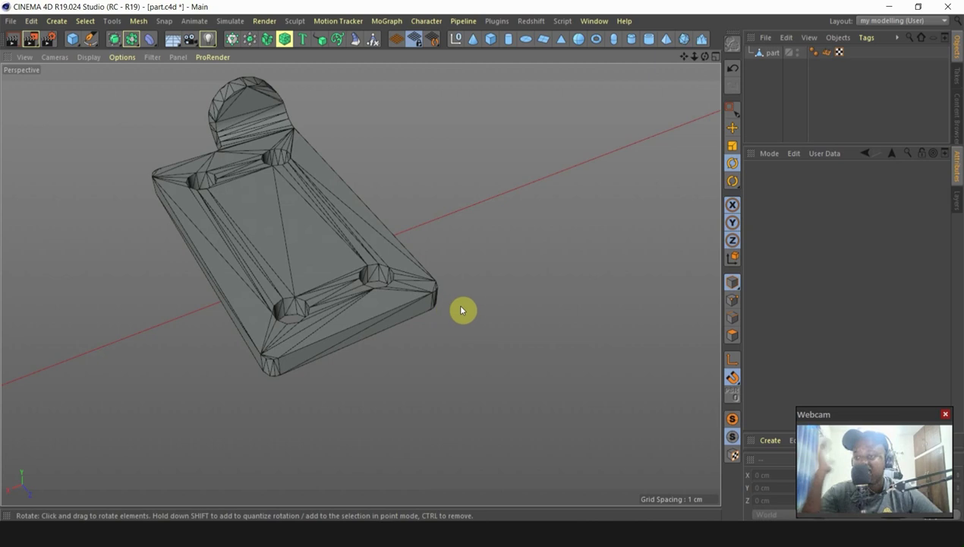
Step: Select the triangulated part and switch to edge mode
{"action": "left_click_drag", "start_coordinate": [652, 392], "coordinate": [688, 380], "text": "alt"}
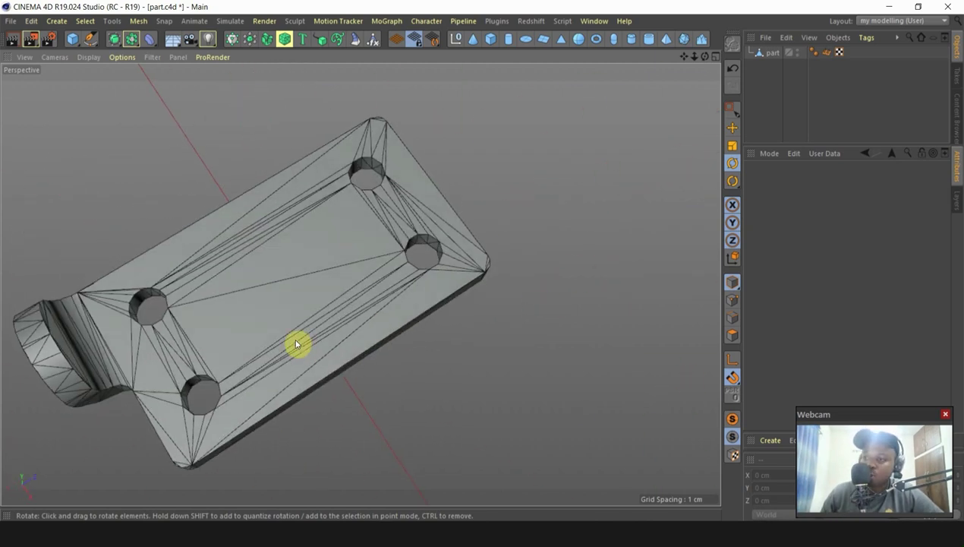
{"action": "scroll", "coordinate": [296, 344], "scroll_direction": "up", "scroll_amount": 3}
{"action": "mouse_move", "coordinate": [294, 319]}
{"action": "left_mouse_down", "text": "alt"}
{"action": "mouse_move", "coordinate": [142, 291]}
{"action": "mouse_move", "coordinate": [144, 265]}
{"action": "mouse_move", "coordinate": [225, 245]}
{"action": "mouse_move", "coordinate": [211, 258]}
{"action": "mouse_move", "coordinate": [263, 340]}
{"action": "mouse_move", "coordinate": [288, 322]}
{"action": "left_mouse_up", "text": "alt"}
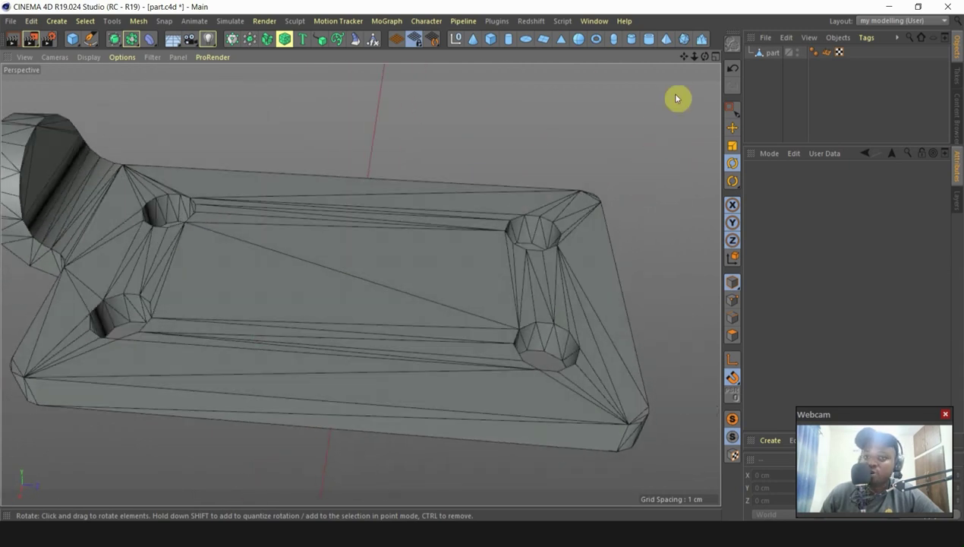
{"action": "left_click", "coordinate": [764, 54]}
{"action": "left_click", "coordinate": [733, 317]}
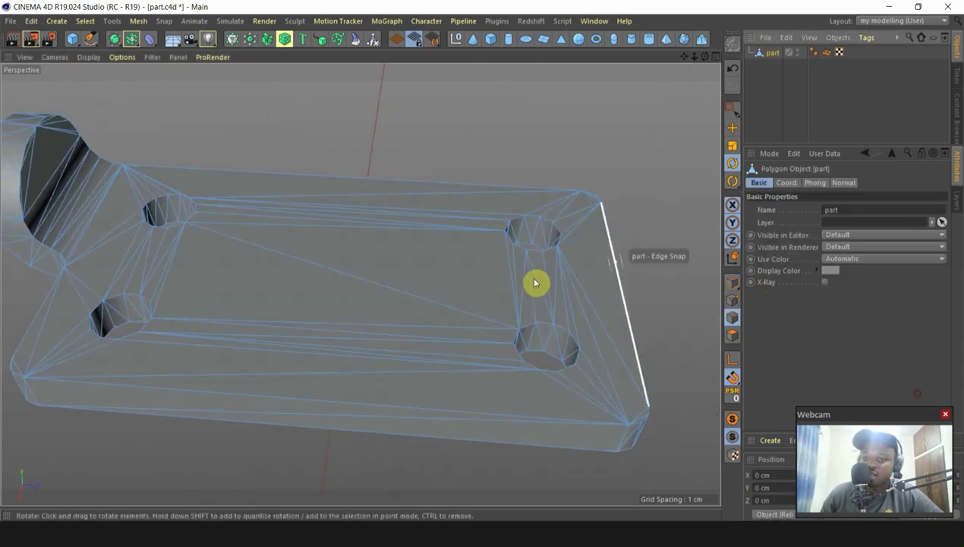
Step: Try to melt the long edges running across the plate's top face between the two pairs of holes
{"action": "right_click", "coordinate": [508, 261]}
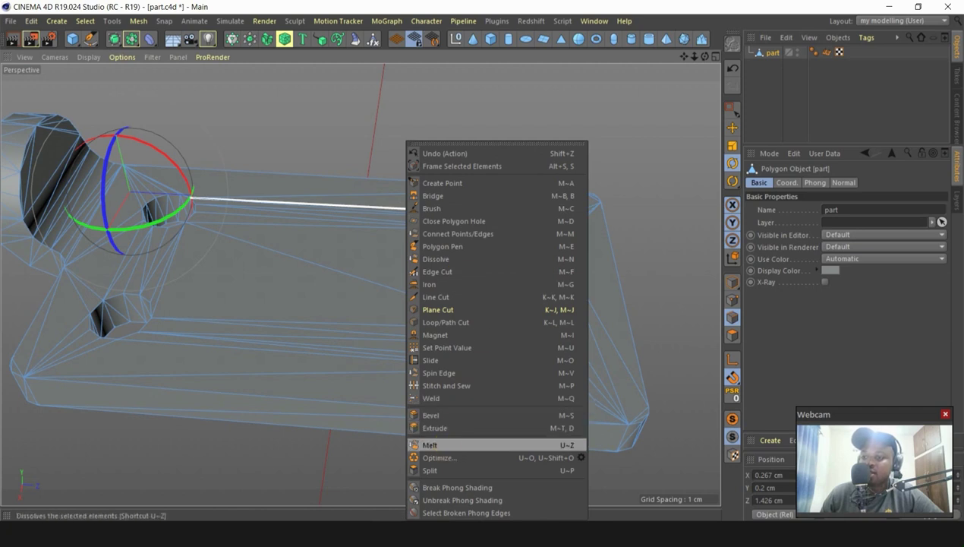
{"action": "left_click", "coordinate": [450, 429]}
{"action": "left_click", "coordinate": [731, 111]}
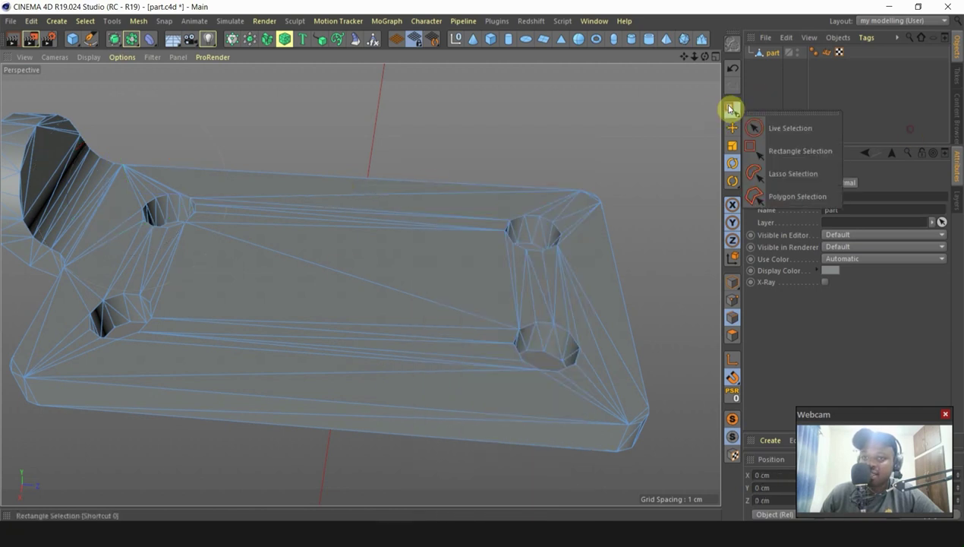
{"action": "left_click", "coordinate": [732, 110]}
{"action": "left_click", "coordinate": [775, 129]}
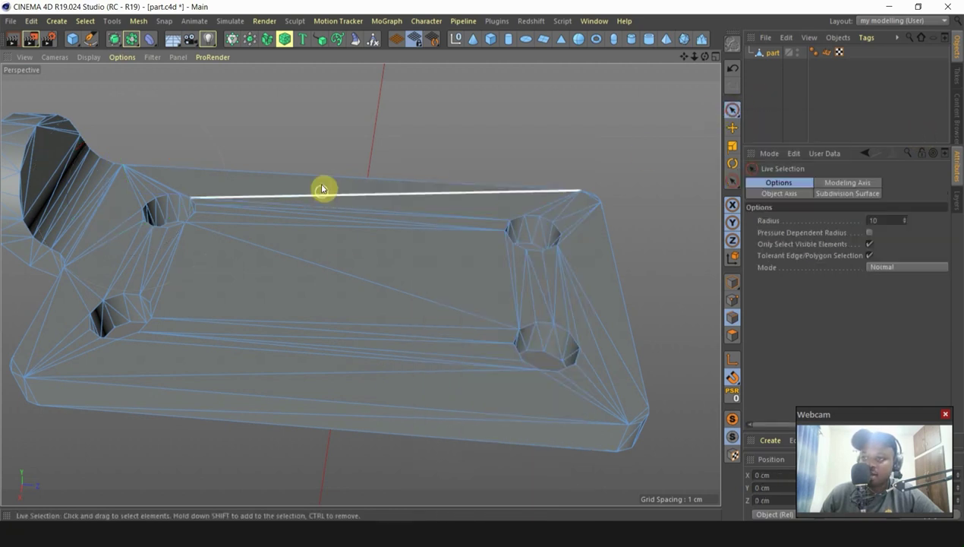
{"action": "left_click_drag", "start_coordinate": [323, 189], "coordinate": [306, 362]}
{"action": "right_click", "coordinate": [366, 270]}
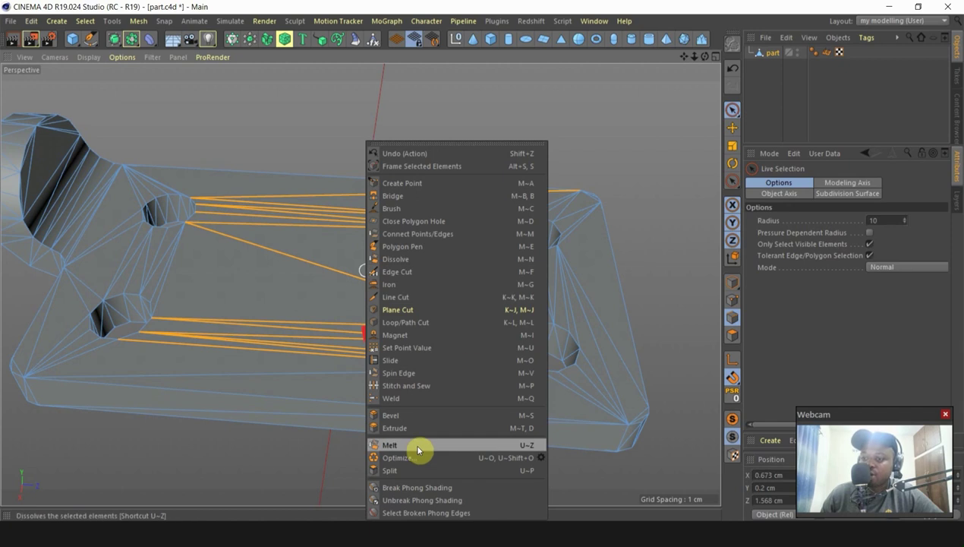
{"action": "left_click", "coordinate": [433, 479]}
{"action": "left_click_drag", "start_coordinate": [425, 455], "coordinate": [359, 311], "text": "alt"}
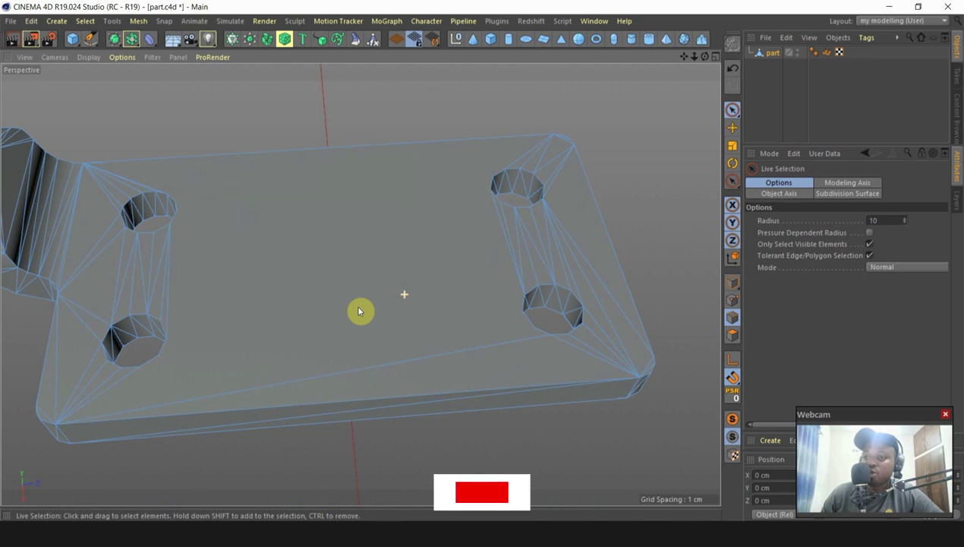
{"action": "scroll", "coordinate": [549, 290], "scroll_direction": "up", "scroll_amount": 3}
{"action": "scroll", "coordinate": [476, 288], "scroll_direction": "down", "scroll_amount": 5}
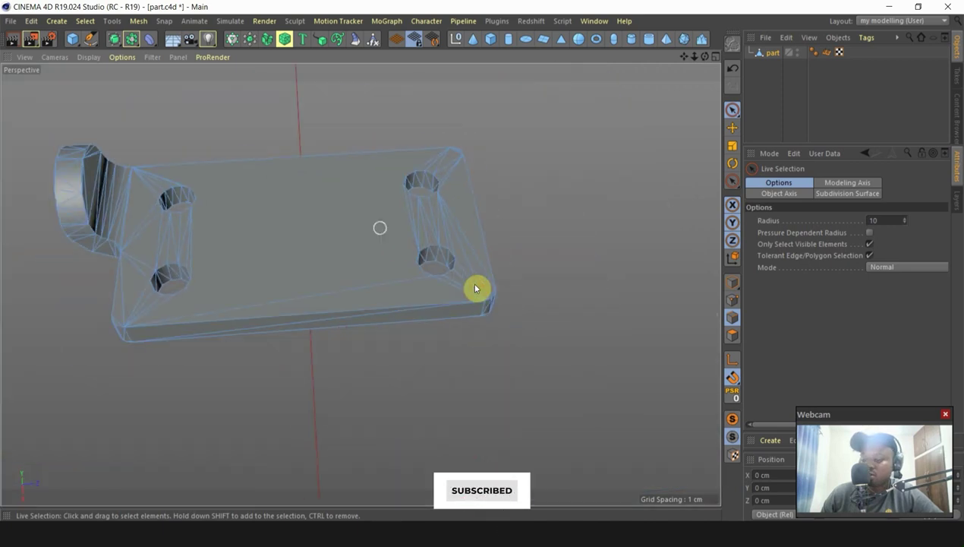
Step: Undo the edge melt on the plate's top face
{"action": "key", "text": "ctrl+z"}
{"action": "scroll", "coordinate": [372, 223], "scroll_direction": "down", "scroll_amount": 2}
{"action": "left_click", "coordinate": [698, 269]}
{"action": "scroll", "coordinate": [482, 301], "scroll_direction": "up", "scroll_amount": 10}
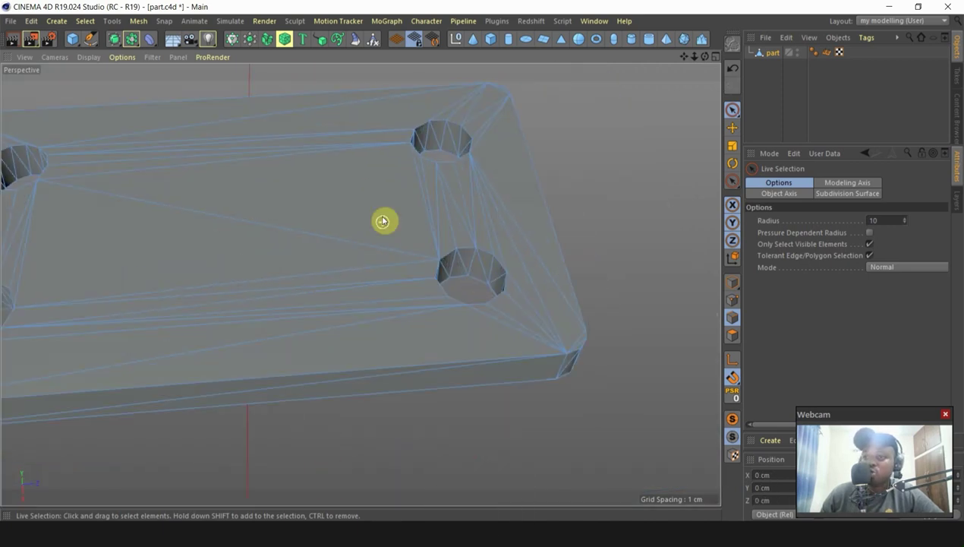
Step: Turn on X-Ray display for the part
{"action": "scroll", "coordinate": [345, 186], "scroll_direction": "down", "scroll_amount": 6}
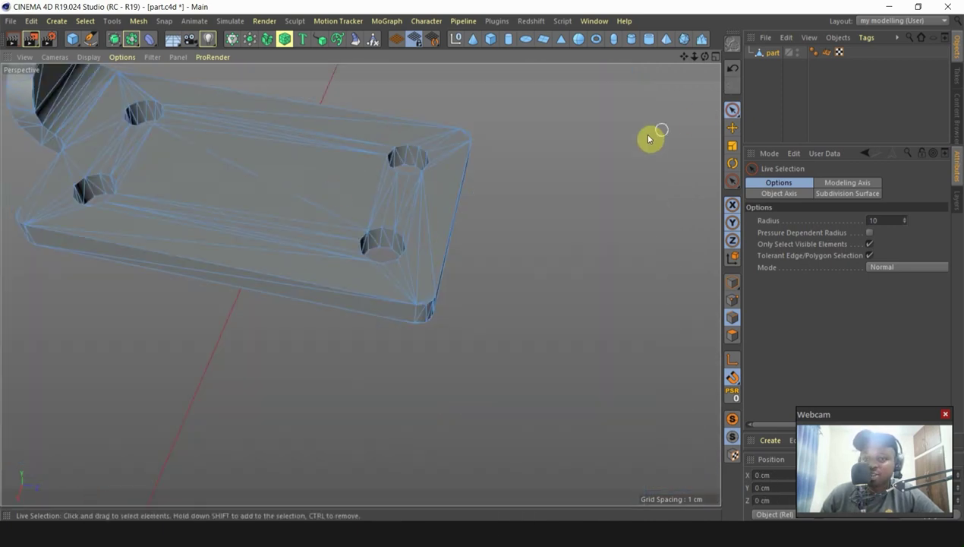
{"action": "left_click", "coordinate": [772, 54]}
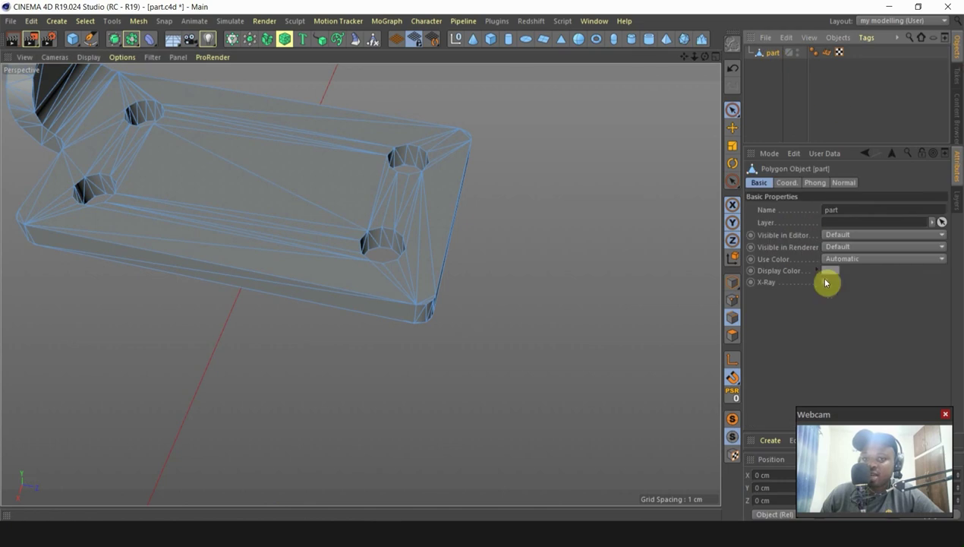
{"action": "left_click", "coordinate": [826, 283]}
{"action": "left_click_drag", "start_coordinate": [469, 157], "coordinate": [490, 51], "text": "alt"}
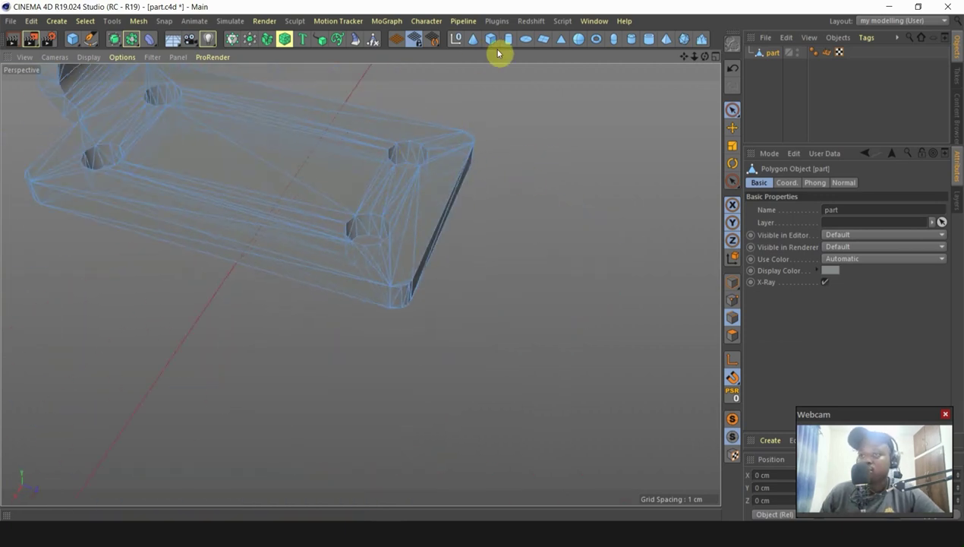
Step: Add a cube primitive to the scene and show it in the front view
{"action": "left_click", "coordinate": [491, 40]}
{"action": "scroll", "coordinate": [521, 291], "scroll_direction": "down", "scroll_amount": 5}
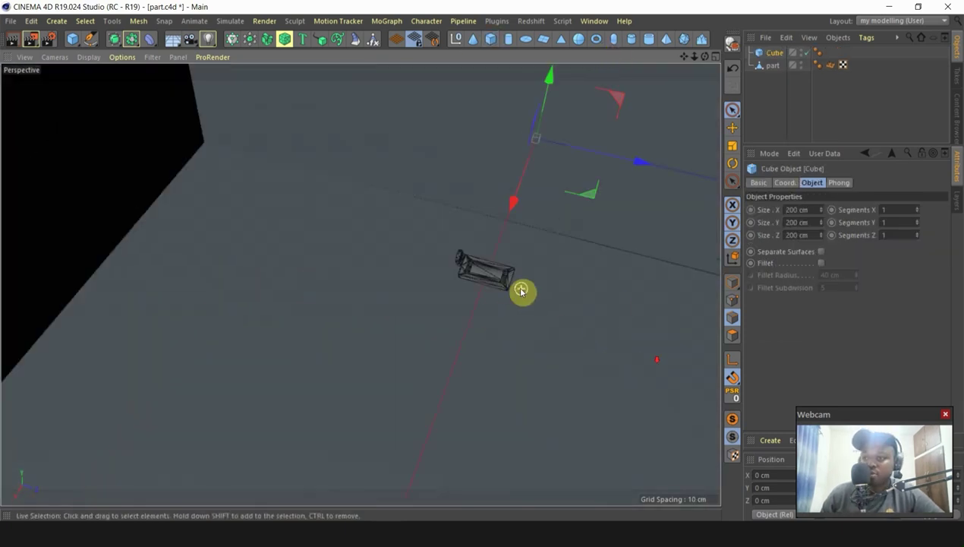
{"action": "middle_click", "coordinate": [526, 369]}
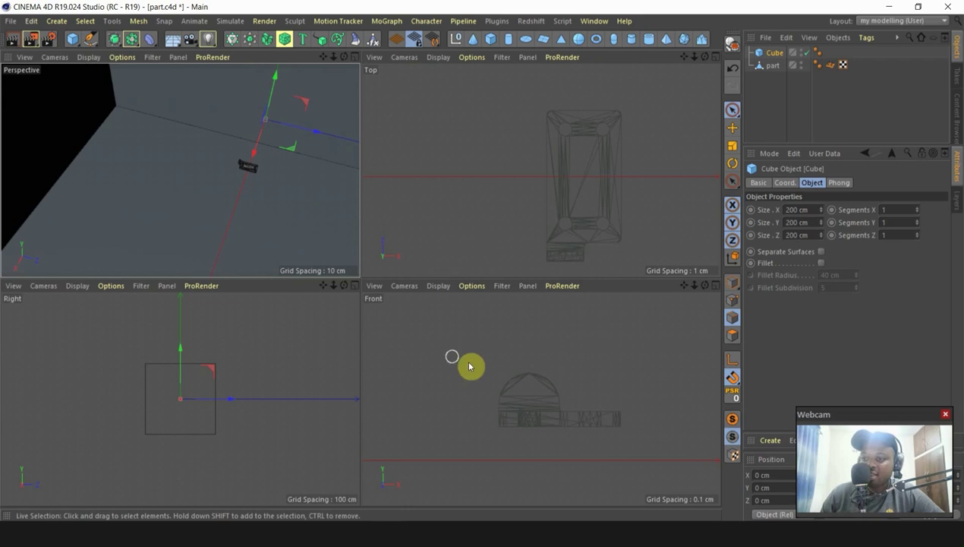
{"action": "middle_click", "coordinate": [570, 406]}
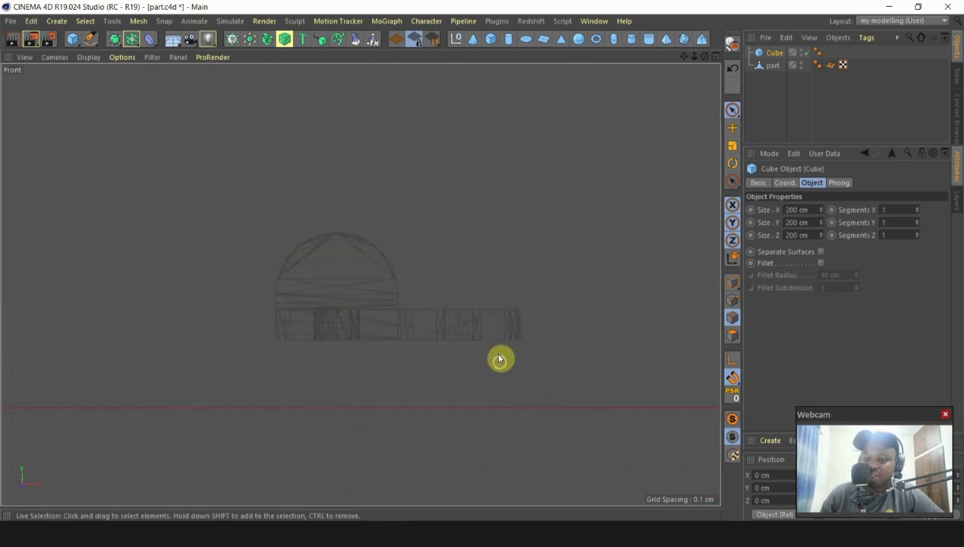
{"action": "scroll", "coordinate": [505, 342], "scroll_direction": "down", "scroll_amount": 3}
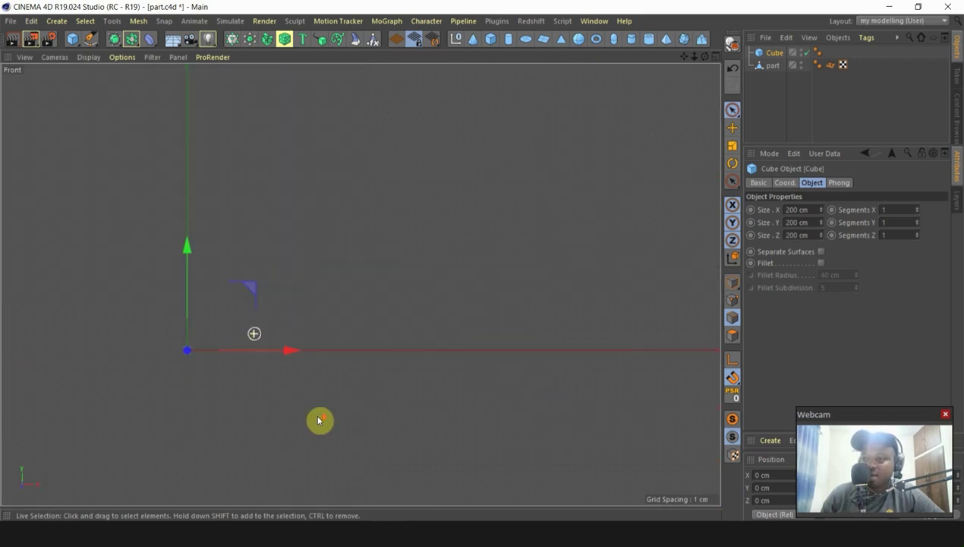
Step: Scale the cube down uniformly until it is roughly comparable to the small part in the front view
{"action": "left_click", "coordinate": [733, 147]}
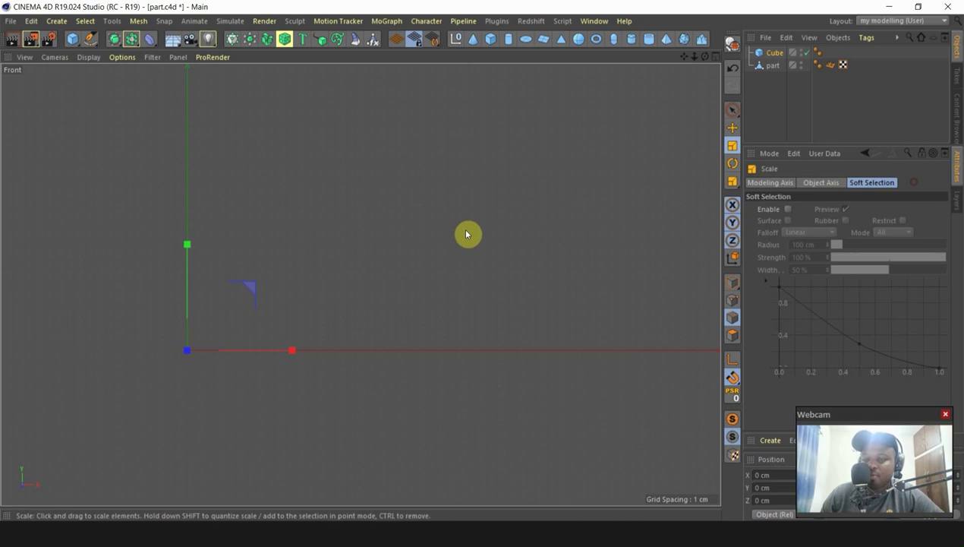
{"action": "scroll", "coordinate": [408, 272], "scroll_direction": "down", "scroll_amount": 10}
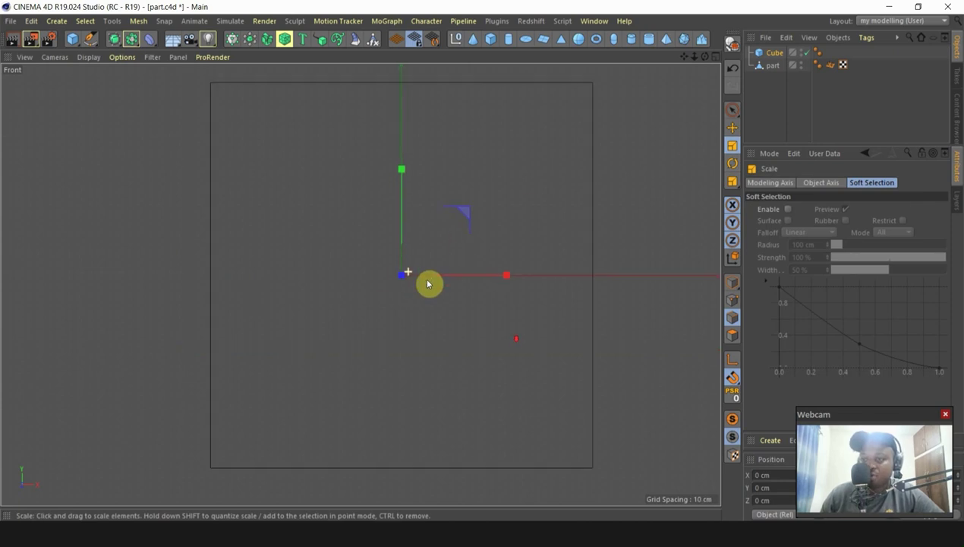
{"action": "scroll", "coordinate": [468, 266], "scroll_direction": "up", "scroll_amount": 5}
{"action": "left_click_drag", "start_coordinate": [598, 150], "coordinate": [305, 303]}
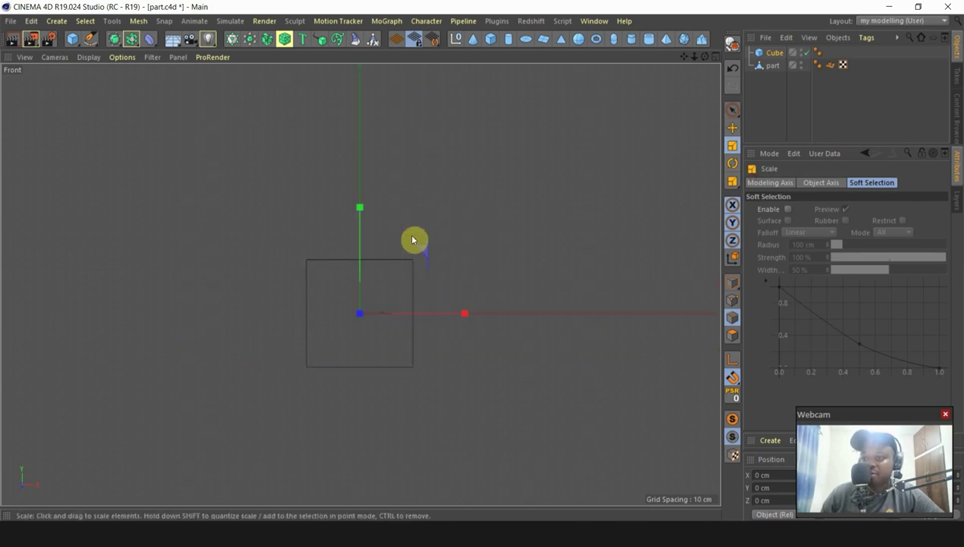
{"action": "left_click_drag", "start_coordinate": [521, 196], "coordinate": [339, 279]}
{"action": "left_click_drag", "start_coordinate": [565, 168], "coordinate": [305, 308]}
{"action": "left_click_drag", "start_coordinate": [515, 200], "coordinate": [365, 394]}
{"action": "left_click_drag", "start_coordinate": [515, 245], "coordinate": [486, 242]}
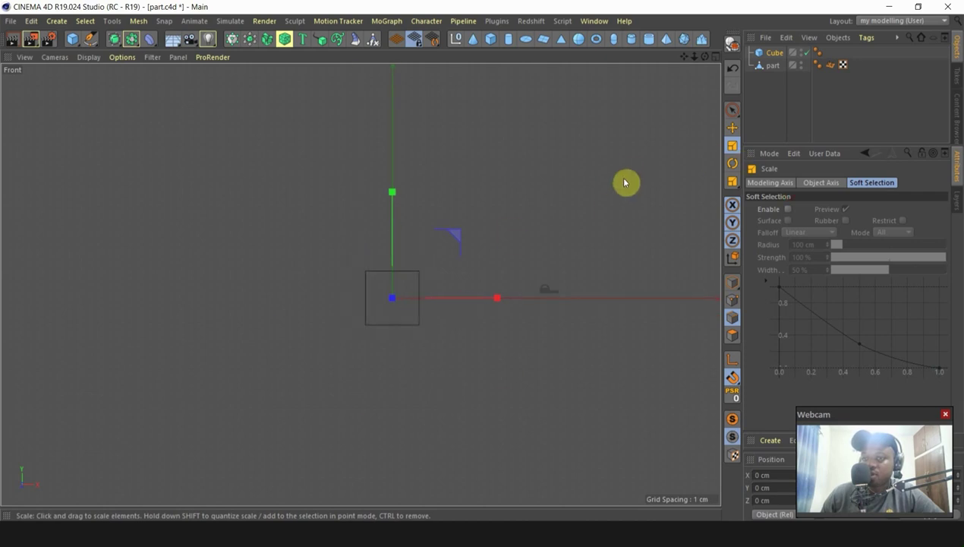
{"action": "left_click_drag", "start_coordinate": [627, 181], "coordinate": [710, 339]}
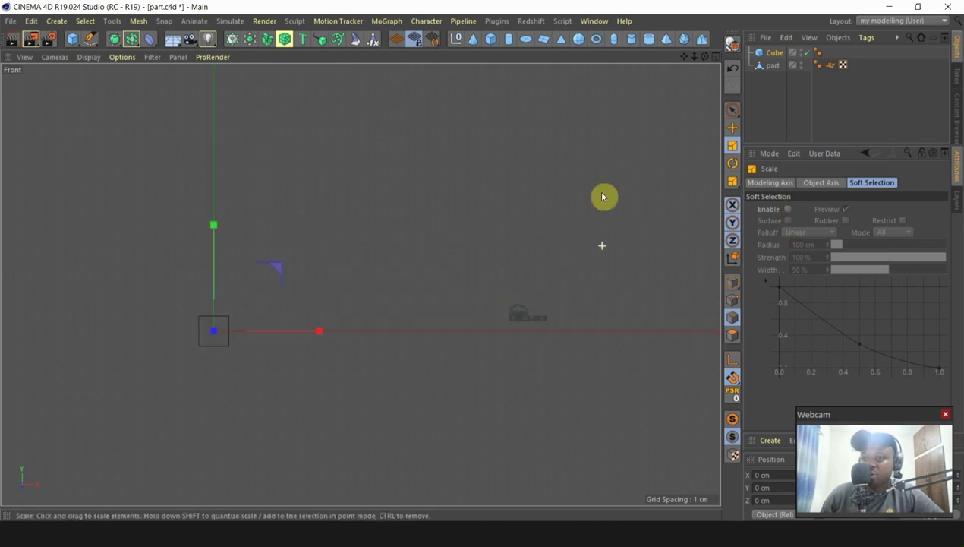
{"action": "left_click_drag", "start_coordinate": [312, 328], "coordinate": [266, 340]}
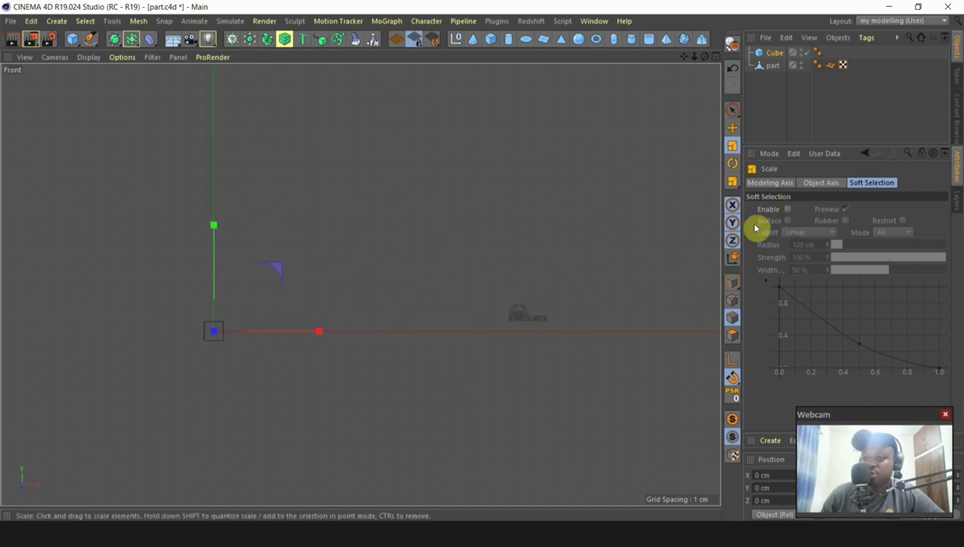
Step: Move the cube over the flat plate of the part in the front view and enable Polygon Snap
{"action": "left_click", "coordinate": [730, 126]}
{"action": "left_click_drag", "start_coordinate": [275, 268], "coordinate": [600, 263]}
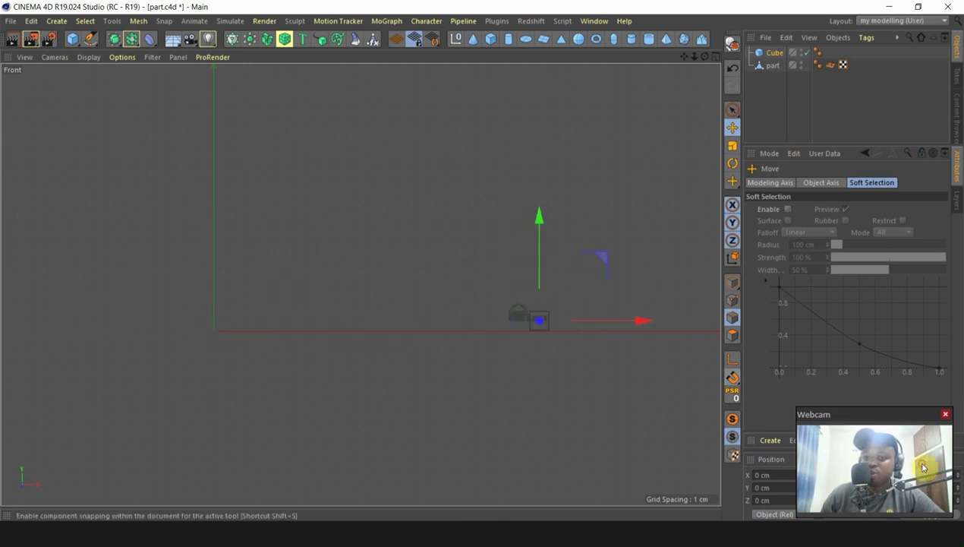
{"action": "left_click_drag", "start_coordinate": [732, 377], "coordinate": [759, 271]}
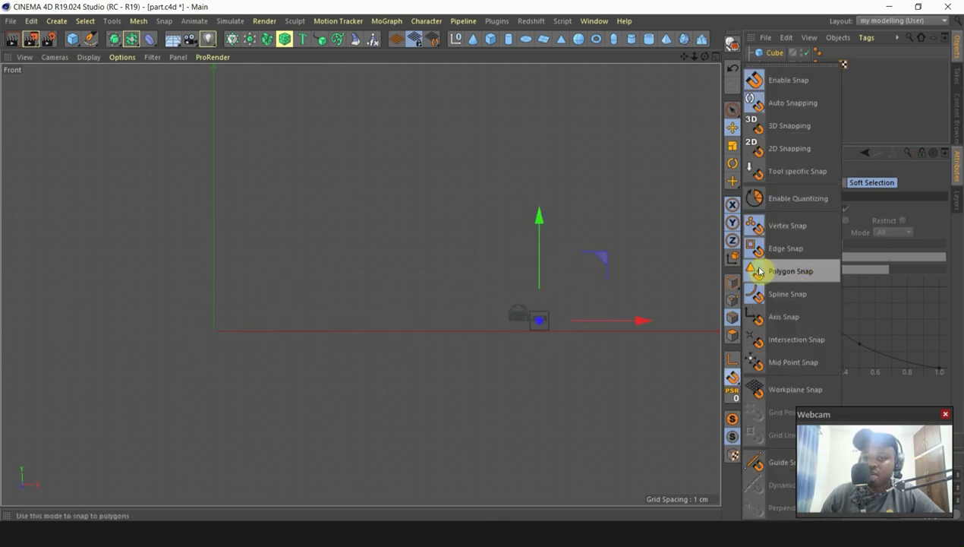
{"action": "left_click", "coordinate": [760, 271]}
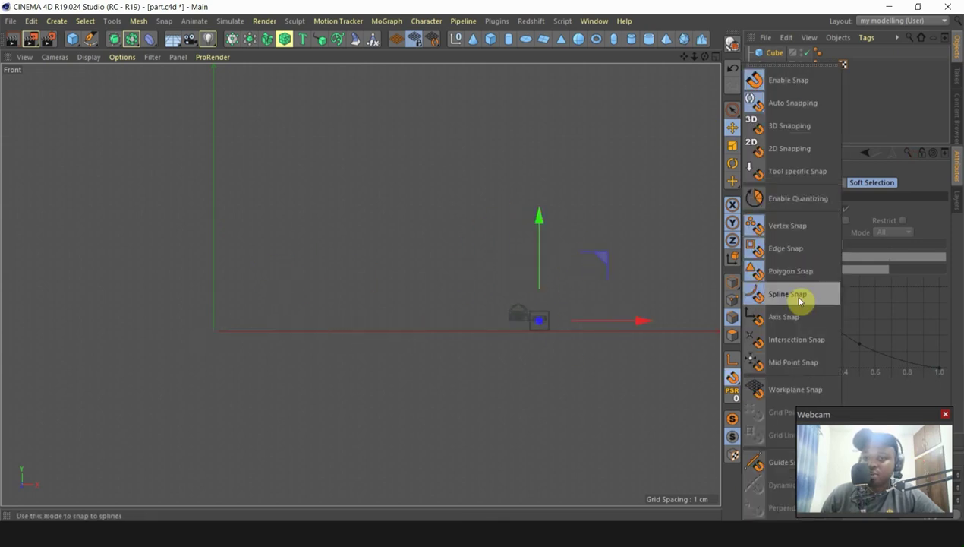
Step: Move the cube in the top view to the plate's end opposite the hook, centred between the two holes
{"action": "middle_click", "coordinate": [651, 238]}
{"action": "key", "text": "F2"}
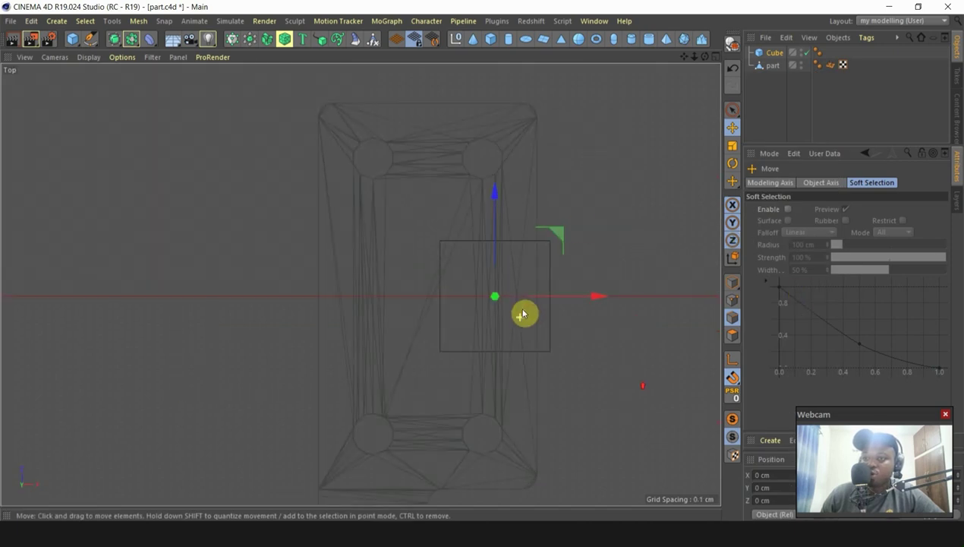
{"action": "scroll", "coordinate": [499, 228], "scroll_direction": "down", "scroll_amount": 2}
{"action": "left_click_drag", "start_coordinate": [489, 219], "coordinate": [484, 140]}
{"action": "scroll", "coordinate": [486, 148], "scroll_direction": "up", "scroll_amount": 3}
{"action": "left_click_drag", "start_coordinate": [623, 199], "coordinate": [551, 205]}
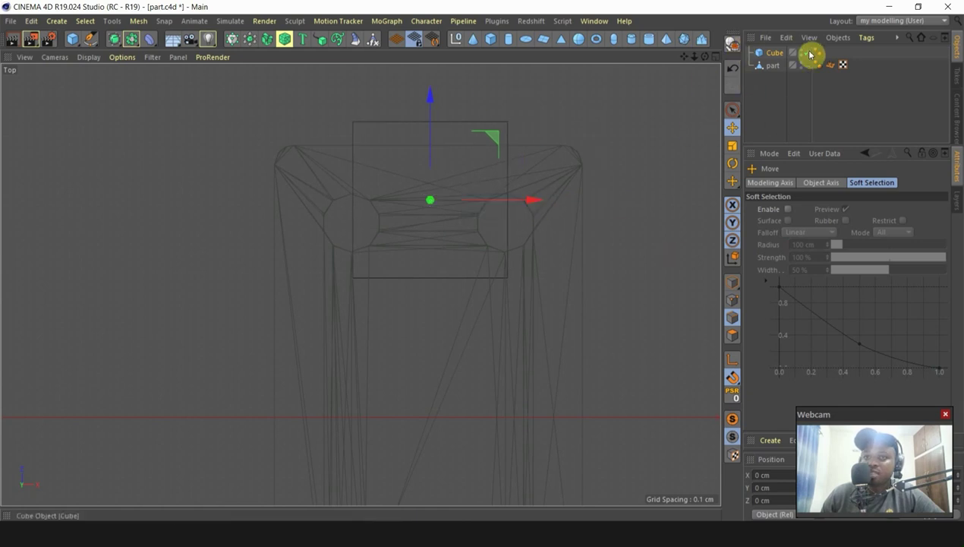
Step: Make the cube an editable polygon object and save the scene
{"action": "left_click", "coordinate": [733, 45]}
{"action": "key", "text": "ctrl+s"}
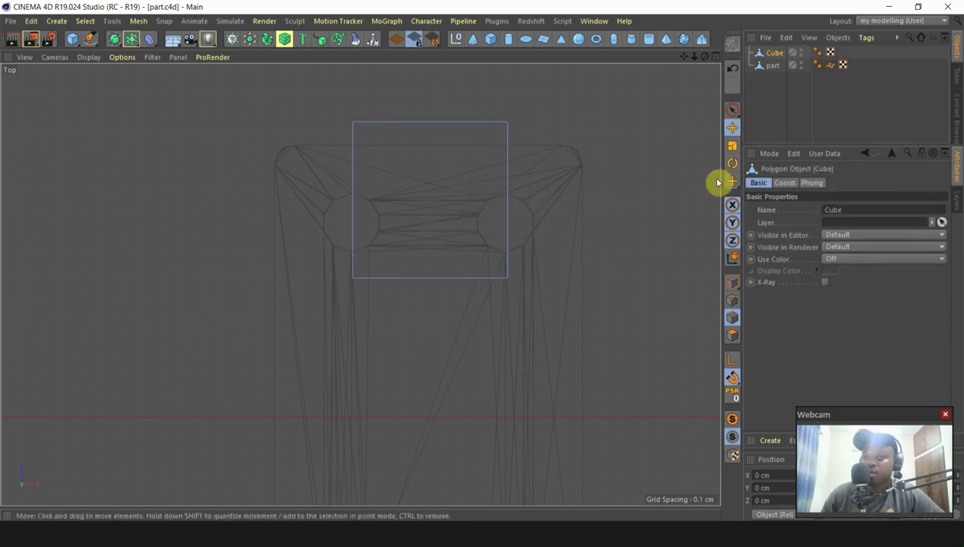
Step: Rectangle-select the cube's outermost points in the top view and align them with the plate's end edge opposite the hook
{"action": "left_click", "coordinate": [733, 103]}
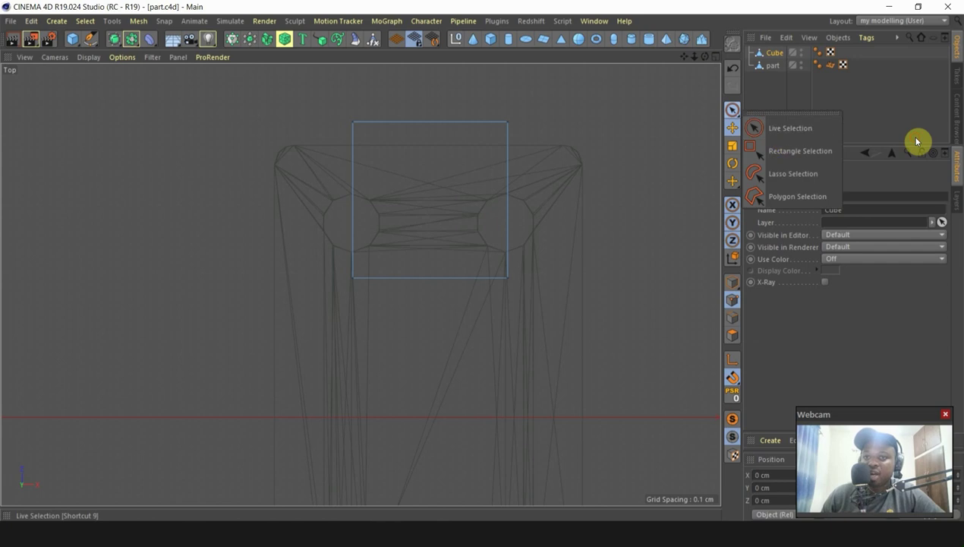
{"action": "left_click", "coordinate": [784, 149]}
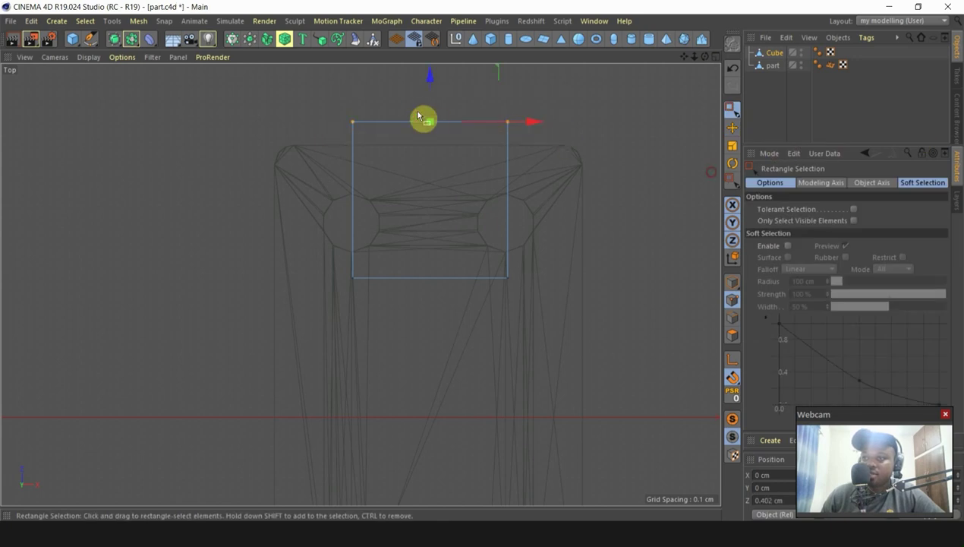
{"action": "scroll", "coordinate": [417, 115], "scroll_direction": "up", "scroll_amount": 3}
{"action": "left_click_drag", "start_coordinate": [432, 99], "coordinate": [539, 140]}
{"action": "scroll", "coordinate": [355, 176], "scroll_direction": "down", "scroll_amount": 3}
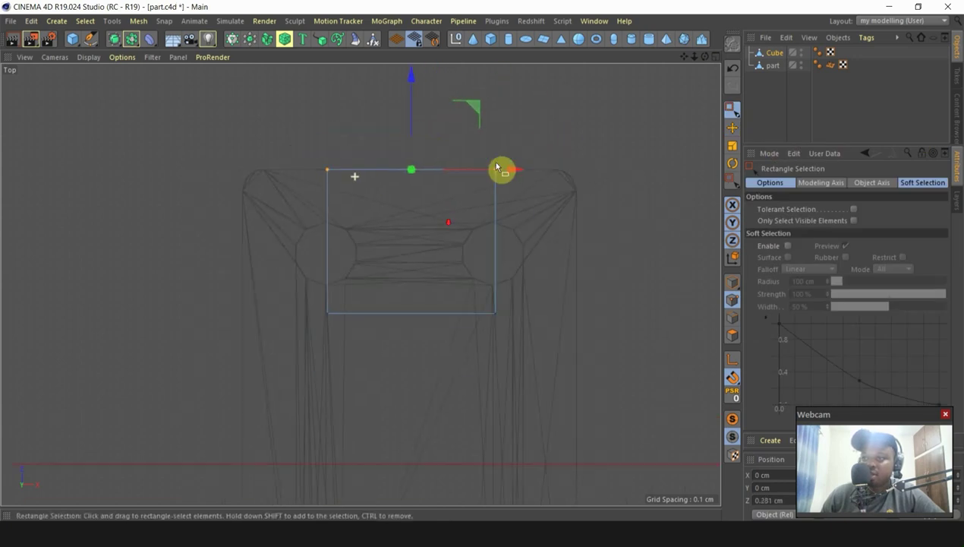
Step: Move the cube's points on each side onto the plate's two long edges in the top view, spanning the plate's full width
{"action": "left_click_drag", "start_coordinate": [497, 220], "coordinate": [562, 322]}
{"action": "left_click_drag", "start_coordinate": [594, 243], "coordinate": [676, 243]}
{"action": "left_click_drag", "start_coordinate": [316, 152], "coordinate": [373, 328]}
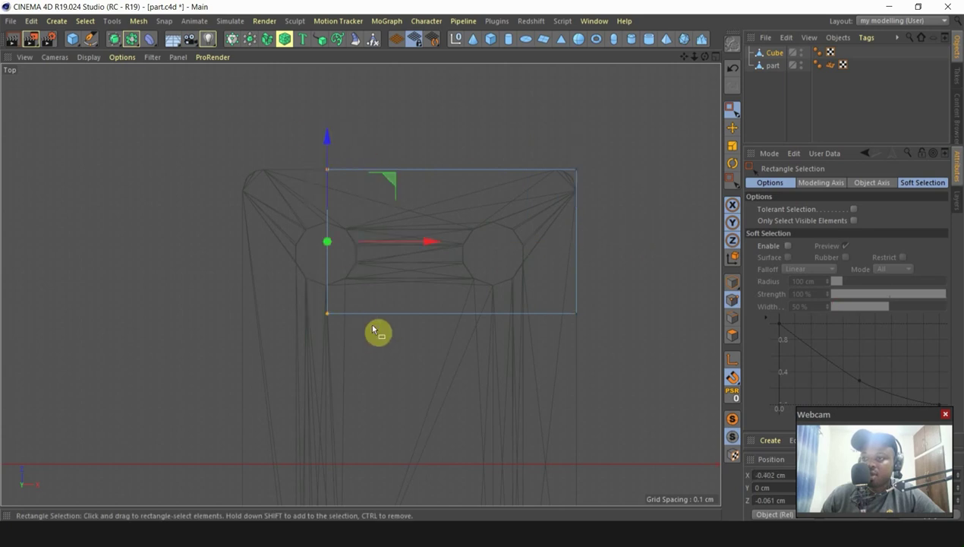
{"action": "left_click_drag", "start_coordinate": [408, 239], "coordinate": [331, 228]}
Step: Lower the cube's upper points in the front view until they snap to the flat plate's upper surface
{"action": "scroll", "coordinate": [344, 121], "scroll_direction": "down", "scroll_amount": 5}
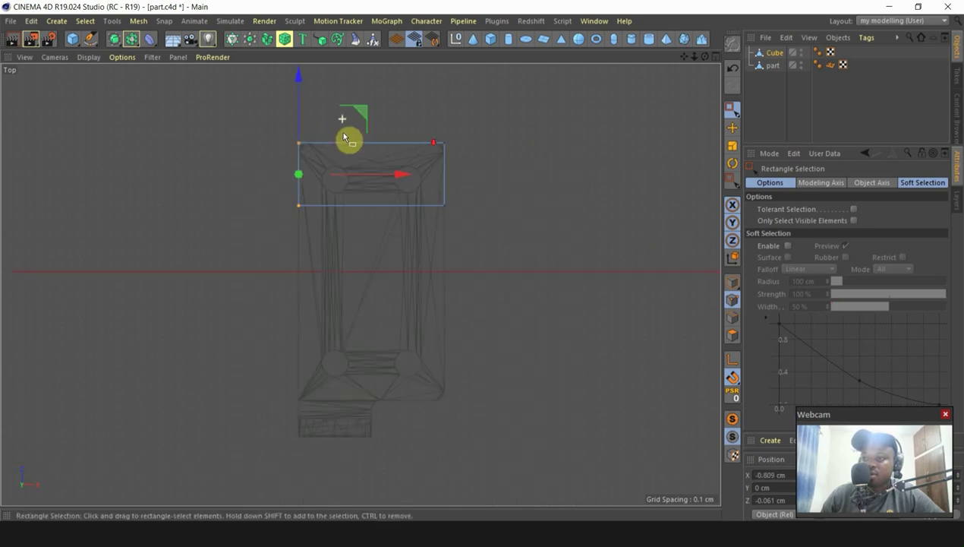
{"action": "middle_click", "coordinate": [423, 219]}
{"action": "middle_click", "coordinate": [478, 391]}
{"action": "scroll", "coordinate": [714, 408], "scroll_direction": "up", "scroll_amount": 5}
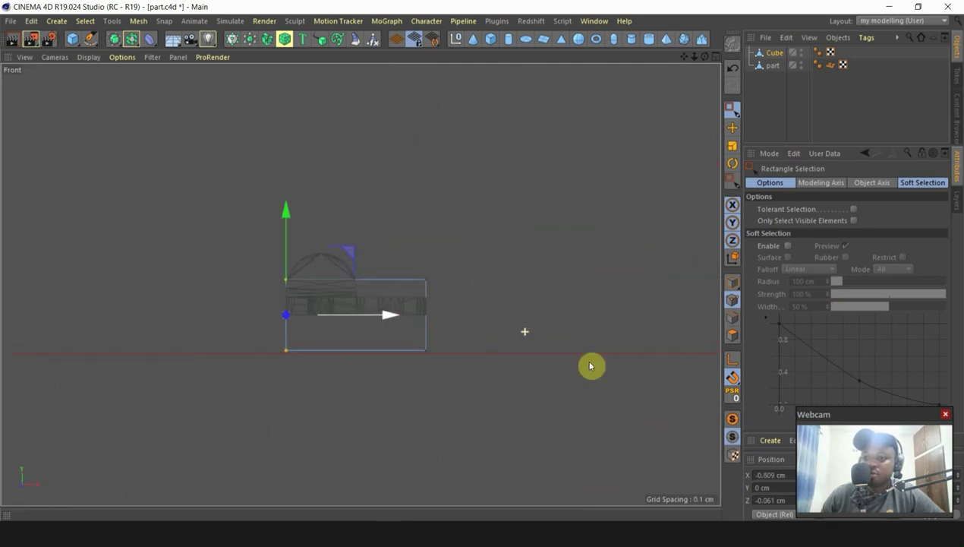
{"action": "left_click_drag", "start_coordinate": [361, 285], "coordinate": [379, 291]}
{"action": "scroll", "coordinate": [379, 291], "scroll_direction": "up", "scroll_amount": 4}
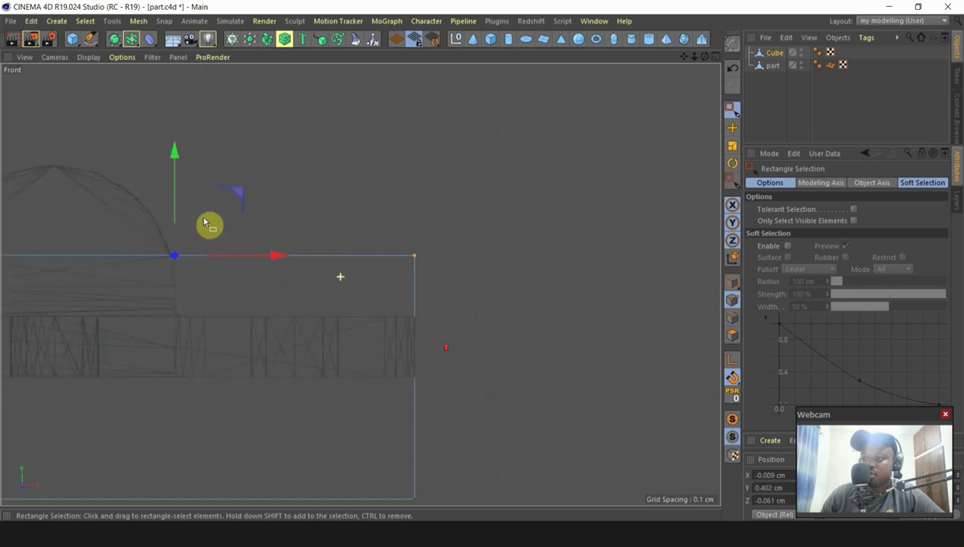
{"action": "left_click_drag", "start_coordinate": [175, 168], "coordinate": [160, 252]}
{"action": "scroll", "coordinate": [176, 317], "scroll_direction": "up", "scroll_amount": 3}
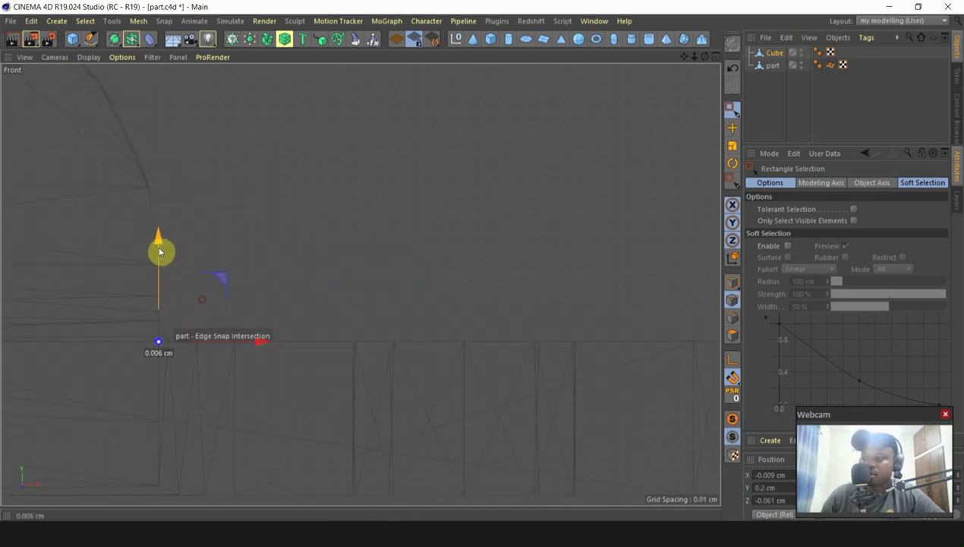
Step: Raise the cube's lower points in the front view onto the underside of the flat plate
{"action": "scroll", "coordinate": [365, 234], "scroll_direction": "down", "scroll_amount": 4}
{"action": "left_click_drag", "start_coordinate": [251, 320], "coordinate": [127, 300]}
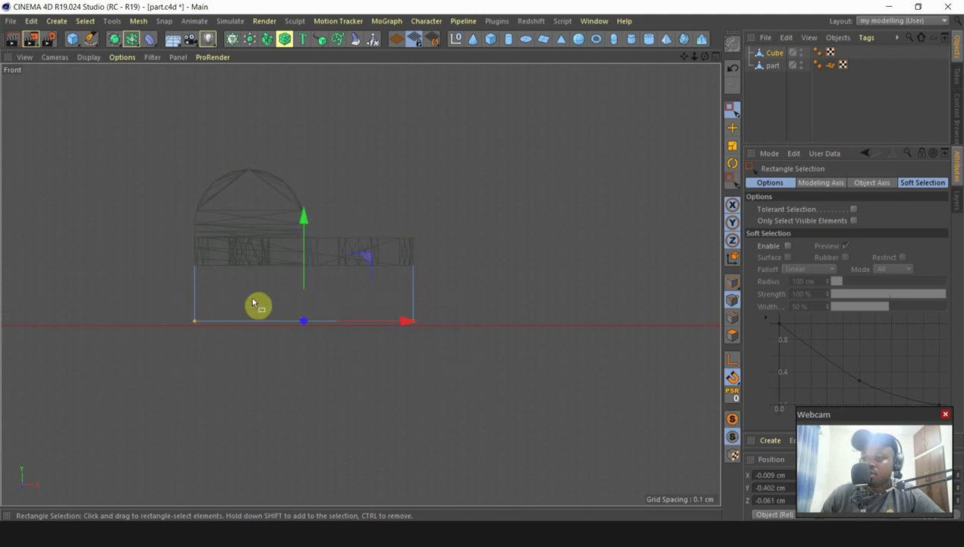
{"action": "scroll", "coordinate": [254, 297], "scroll_direction": "up", "scroll_amount": 4}
{"action": "left_click_drag", "start_coordinate": [345, 241], "coordinate": [368, 201]}
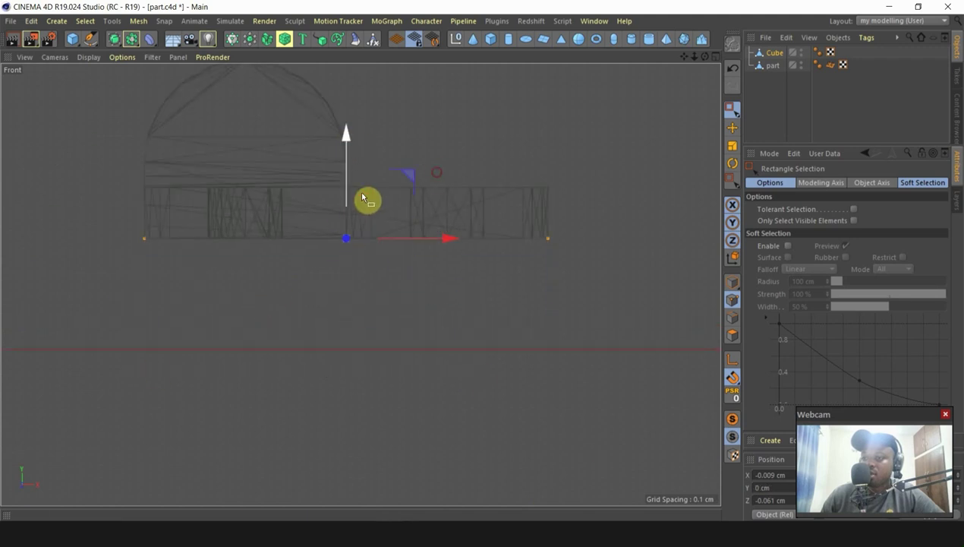
Step: Move the cube's inner points in the top view towards the plate's end, narrowing it to a strip that stops short of the two holes
{"action": "middle_click", "coordinate": [517, 426]}
{"action": "middle_click", "coordinate": [505, 252]}
{"action": "scroll", "coordinate": [471, 228], "scroll_direction": "up", "scroll_amount": 2}
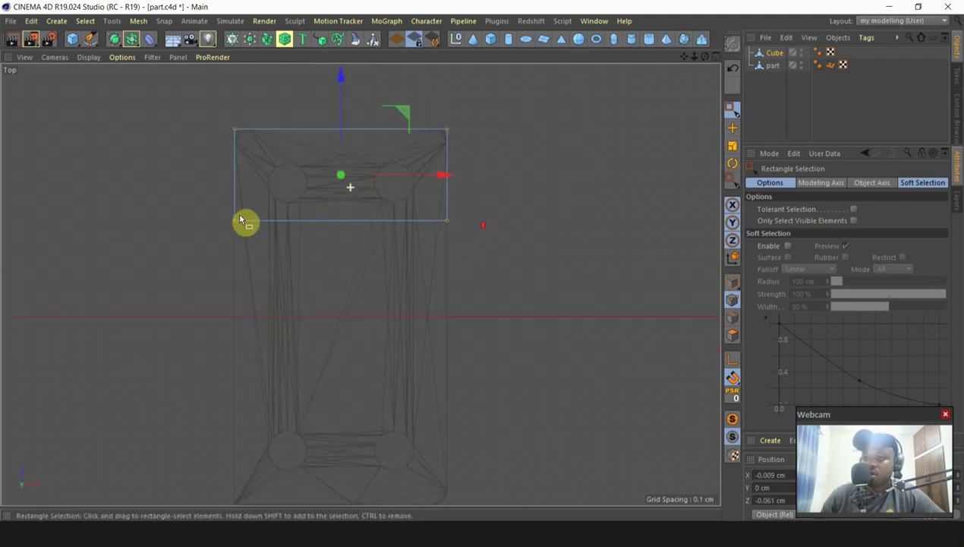
{"action": "left_click_drag", "start_coordinate": [486, 261], "coordinate": [487, 261]}
{"action": "scroll", "coordinate": [357, 156], "scroll_direction": "up", "scroll_amount": 1}
{"action": "mouse_move", "coordinate": [335, 144]}
{"action": "left_mouse_down"}
{"action": "mouse_move", "coordinate": [335, 80]}
{"action": "mouse_move", "coordinate": [334, 154]}
{"action": "left_mouse_up"}
{"action": "scroll", "coordinate": [299, 133], "scroll_direction": "up", "scroll_amount": 1}
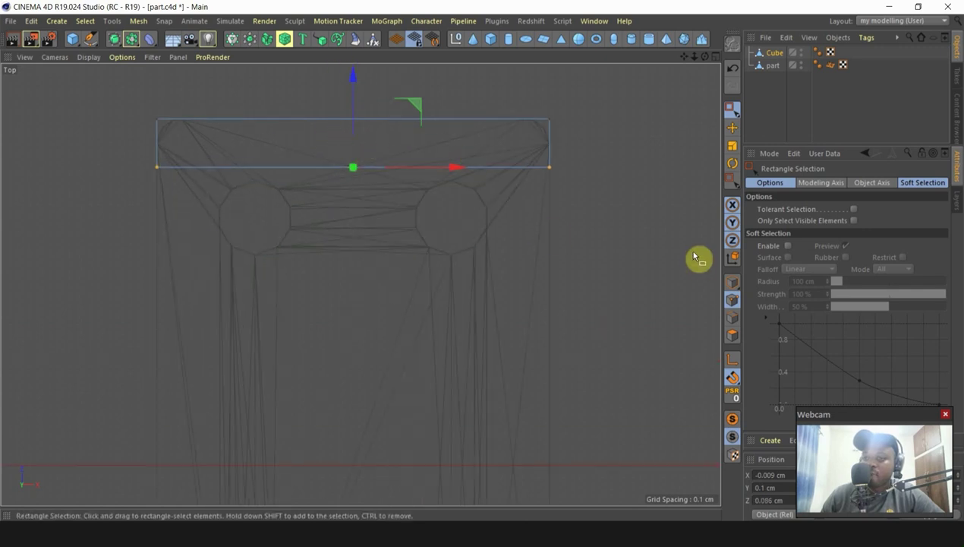
Step: Add one Loop/Path Cut across the middle of the strip at a 50% offset
{"action": "key", "text": "k"}
{"action": "key", "text": "l"}
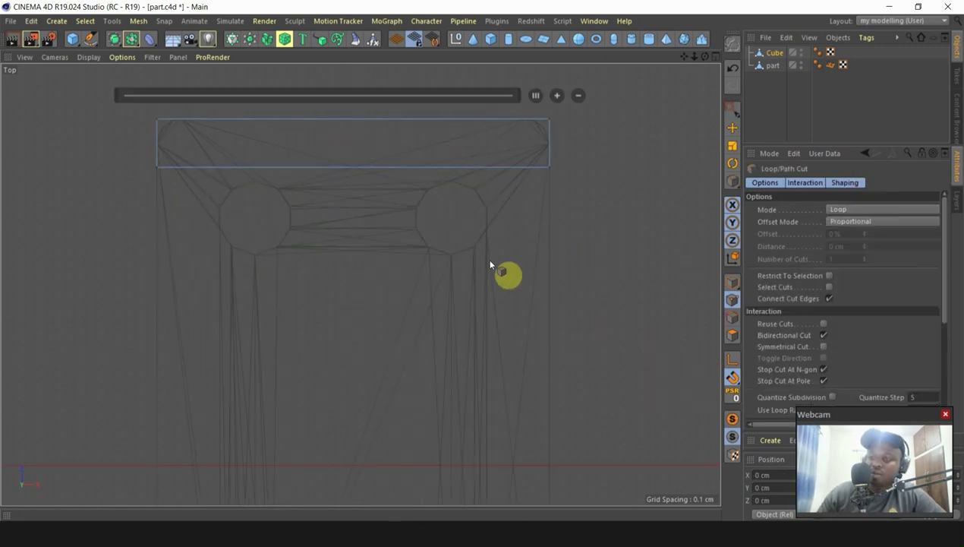
{"action": "left_click", "coordinate": [359, 122]}
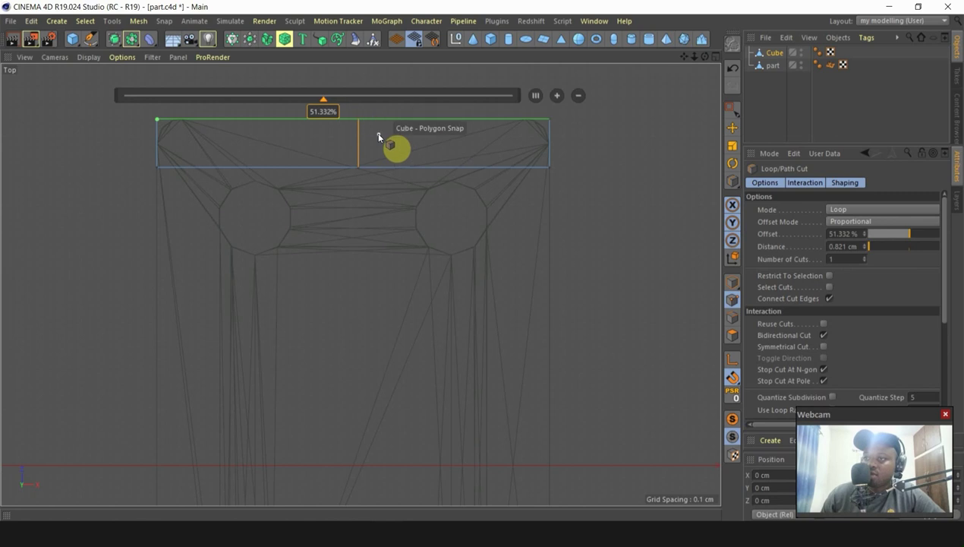
{"action": "right_click", "coordinate": [582, 233]}
{"action": "left_click", "coordinate": [660, 2]}
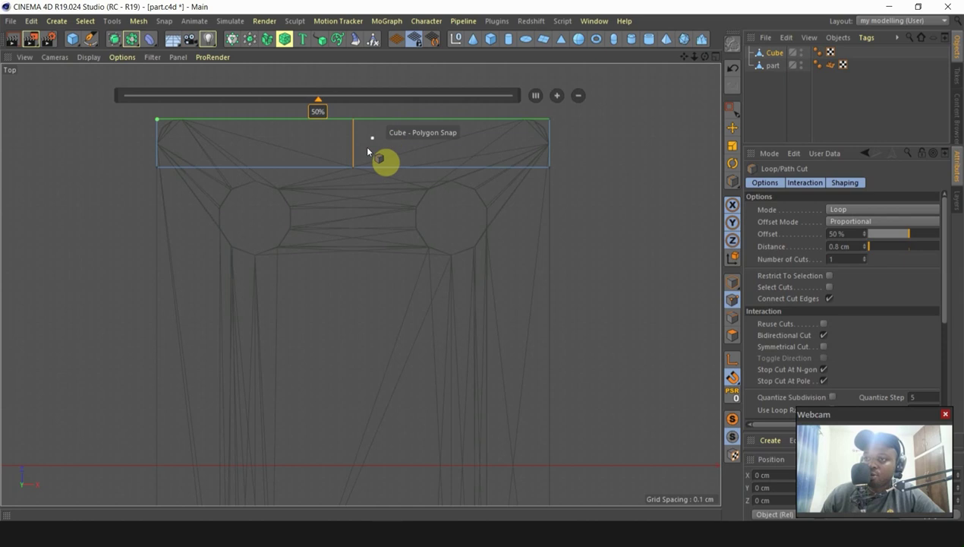
{"action": "scroll", "coordinate": [367, 151], "scroll_direction": "down", "scroll_amount": 5}
{"action": "scroll", "coordinate": [366, 196], "scroll_direction": "up", "scroll_amount": 2}
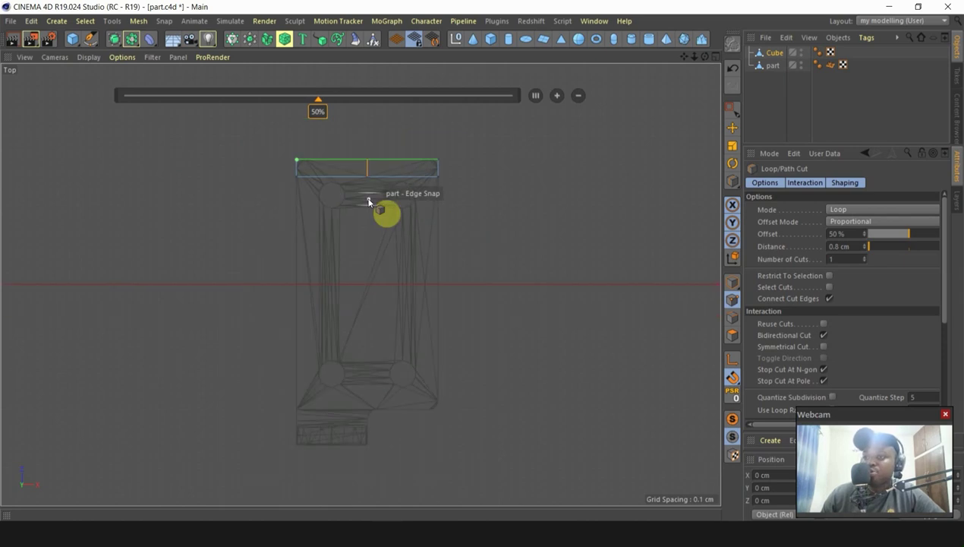
{"action": "scroll", "coordinate": [528, 291], "scroll_direction": "down", "scroll_amount": 4}
{"action": "scroll", "coordinate": [325, 177], "scroll_direction": "up", "scroll_amount": 2}
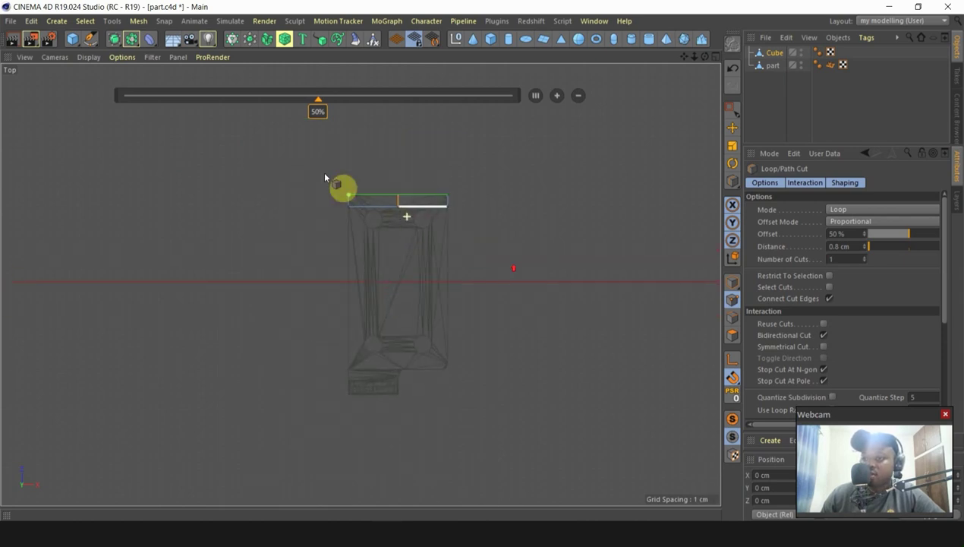
Step: Delete the end points of the strip's half on the hook's side and check the remaining half in the perspective view
{"action": "left_click", "coordinate": [729, 113]}
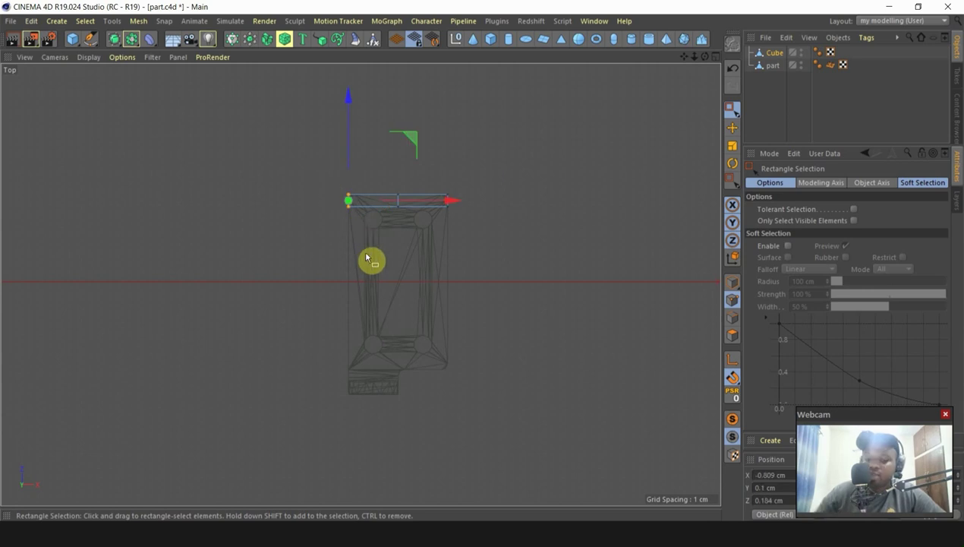
{"action": "scroll", "coordinate": [421, 221], "scroll_direction": "up", "scroll_amount": 2}
{"action": "middle_click", "coordinate": [529, 280]}
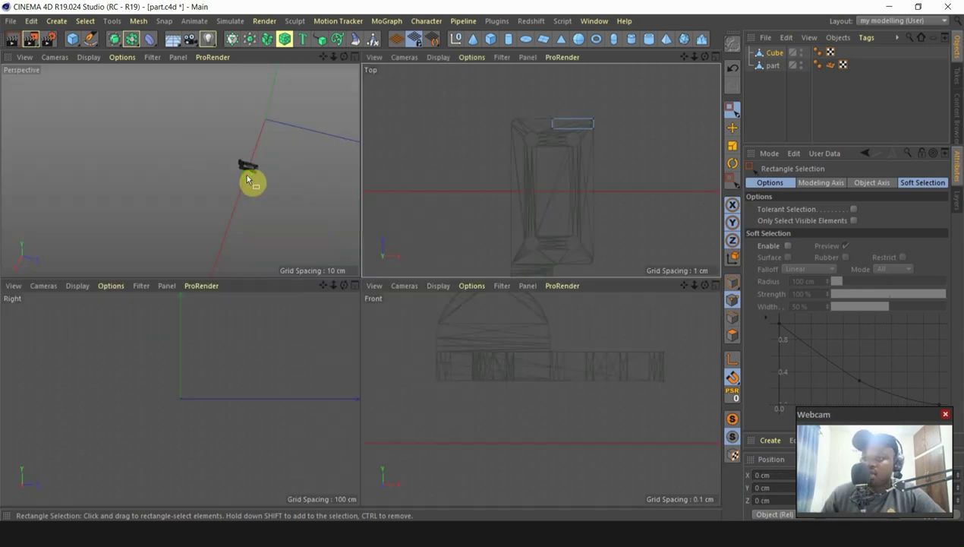
{"action": "middle_click", "coordinate": [252, 181]}
{"action": "scroll", "coordinate": [554, 370], "scroll_direction": "down", "scroll_amount": 6}
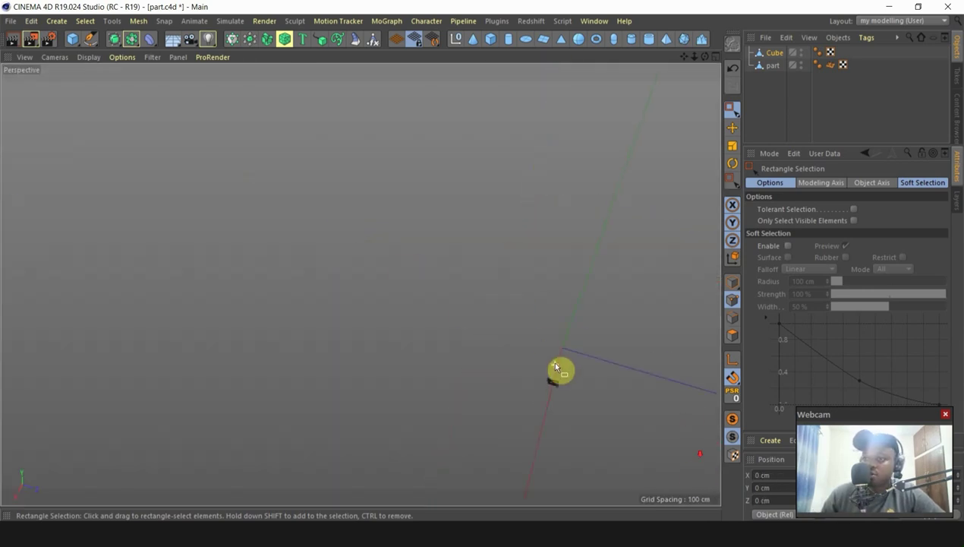
{"action": "scroll", "coordinate": [568, 391], "scroll_direction": "up", "scroll_amount": 9}
{"action": "left_click_drag", "start_coordinate": [468, 355], "coordinate": [555, 340], "text": "alt"}
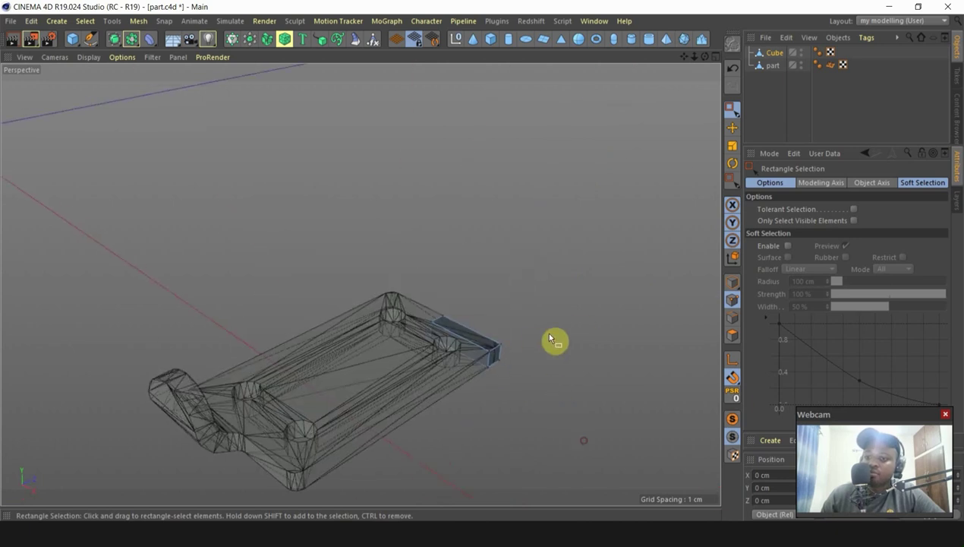
{"action": "right_click_drag", "start_coordinate": [464, 372], "coordinate": [622, 447], "text": "alt"}
Step: Switch to polygon mode and delete the cube's long side face that points towards the holes
{"action": "left_click", "coordinate": [733, 129]}
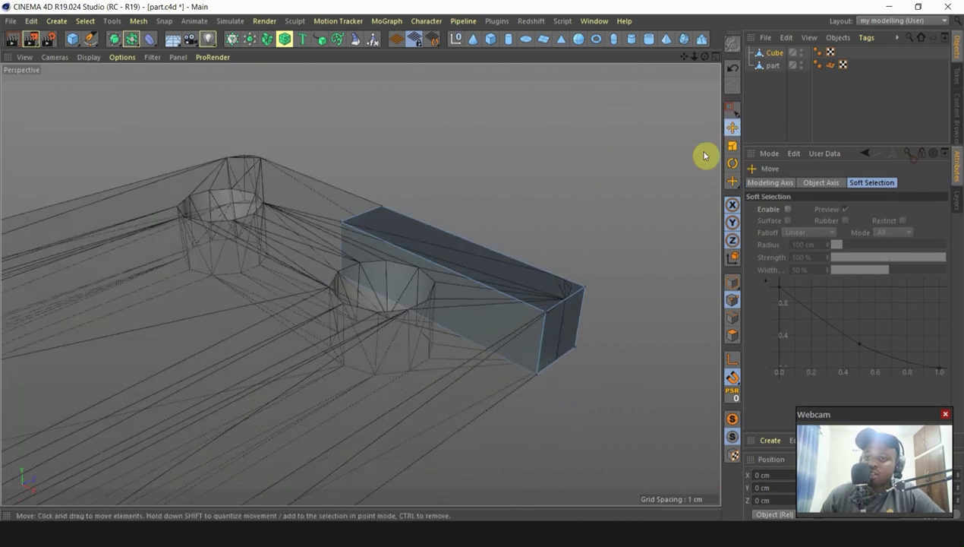
{"action": "left_click", "coordinate": [773, 66]}
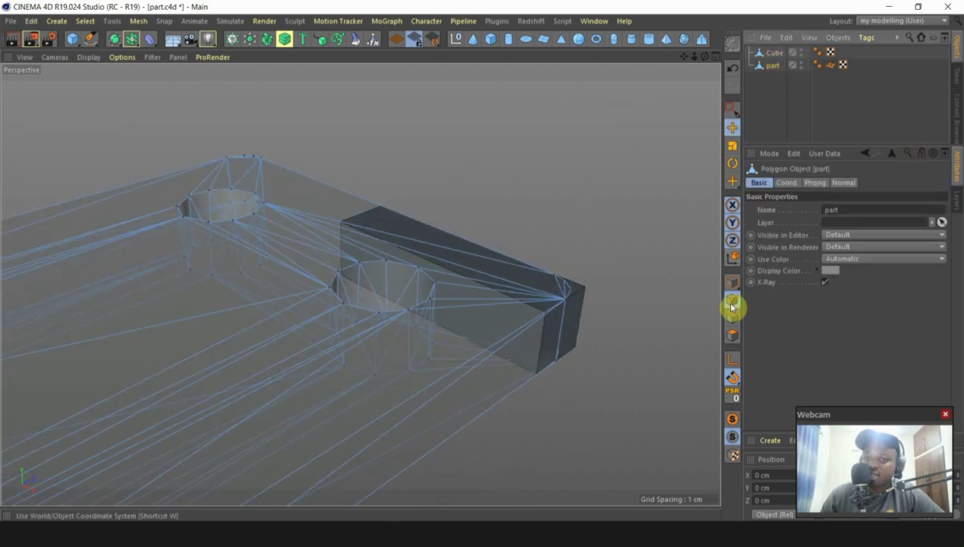
{"action": "right_click_drag", "start_coordinate": [534, 340], "coordinate": [767, 479], "text": "alt"}
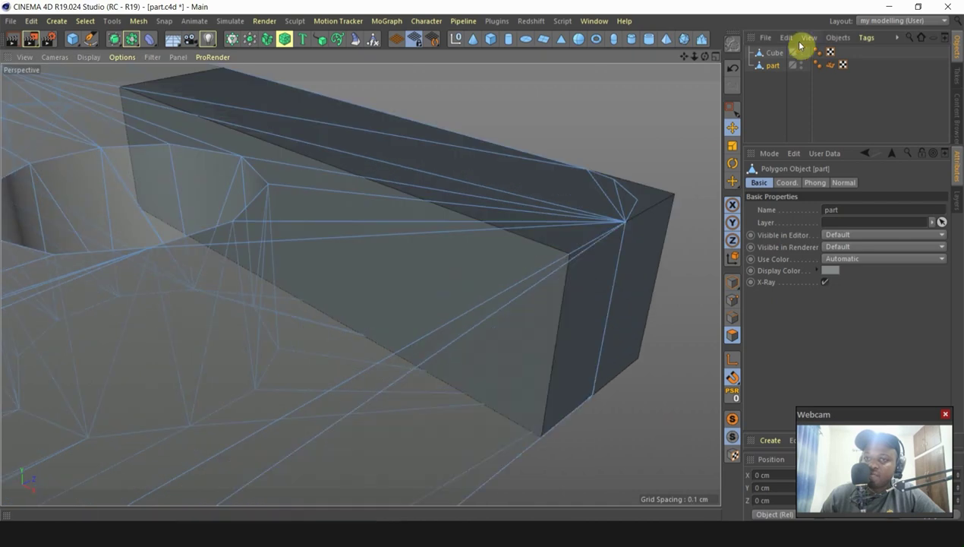
{"action": "left_click", "coordinate": [775, 53]}
{"action": "left_click", "coordinate": [602, 328]}
{"action": "key", "text": "Delete"}
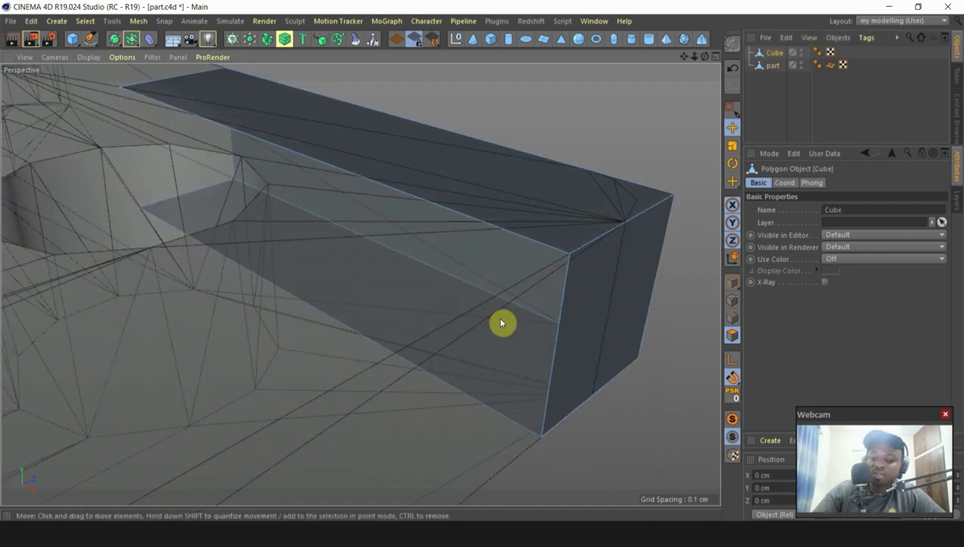
Step: Switch the cube to Model mode and inspect the open half-strip from the plate's end in the perspective view
{"action": "right_click_drag", "start_coordinate": [631, 363], "coordinate": [538, 252], "text": "alt"}
{"action": "left_click_drag", "start_coordinate": [704, 290], "coordinate": [366, 293], "text": "alt"}
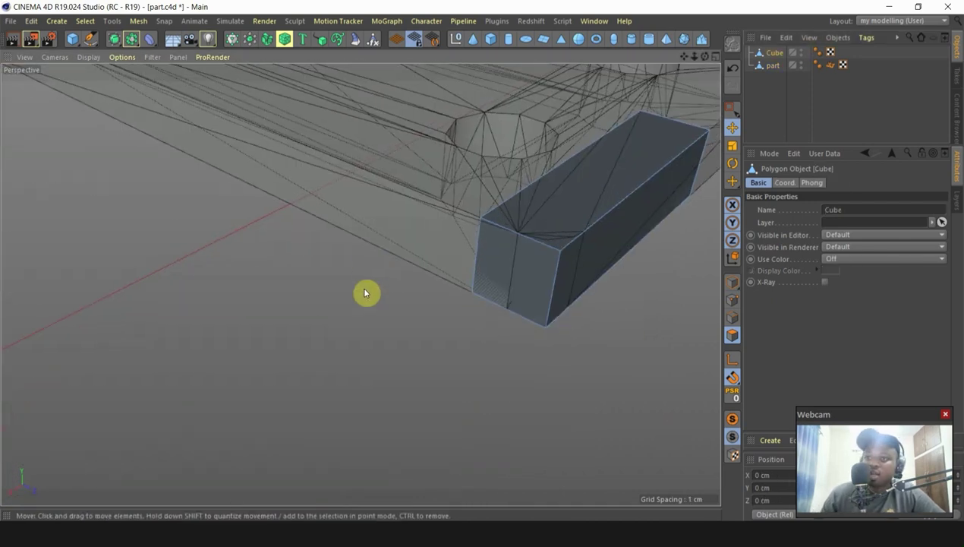
{"action": "right_click_drag", "start_coordinate": [462, 377], "coordinate": [399, 311], "text": "alt"}
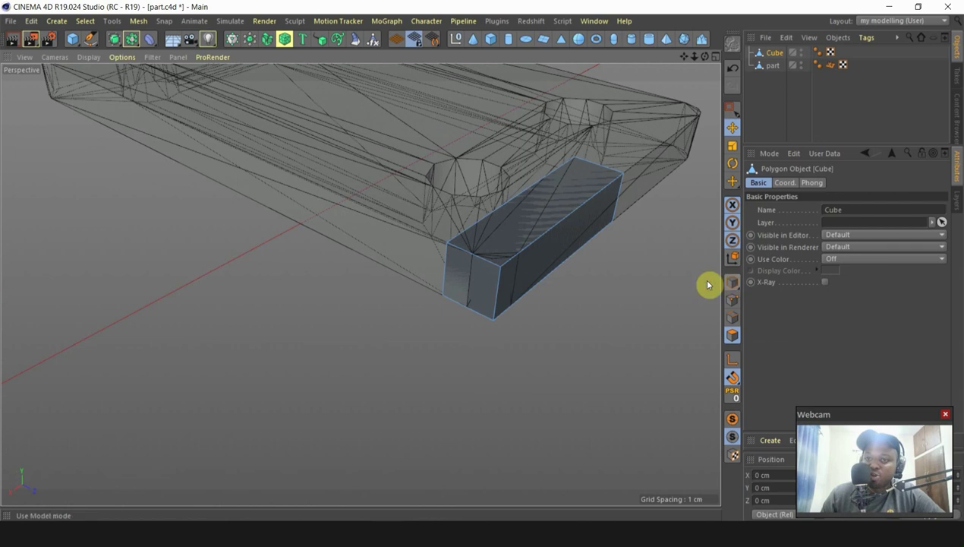
{"action": "scroll", "coordinate": [698, 281], "scroll_direction": "down", "scroll_amount": 2}
{"action": "left_click", "coordinate": [733, 284]}
{"action": "left_click_drag", "start_coordinate": [555, 192], "coordinate": [577, 233], "text": "alt"}
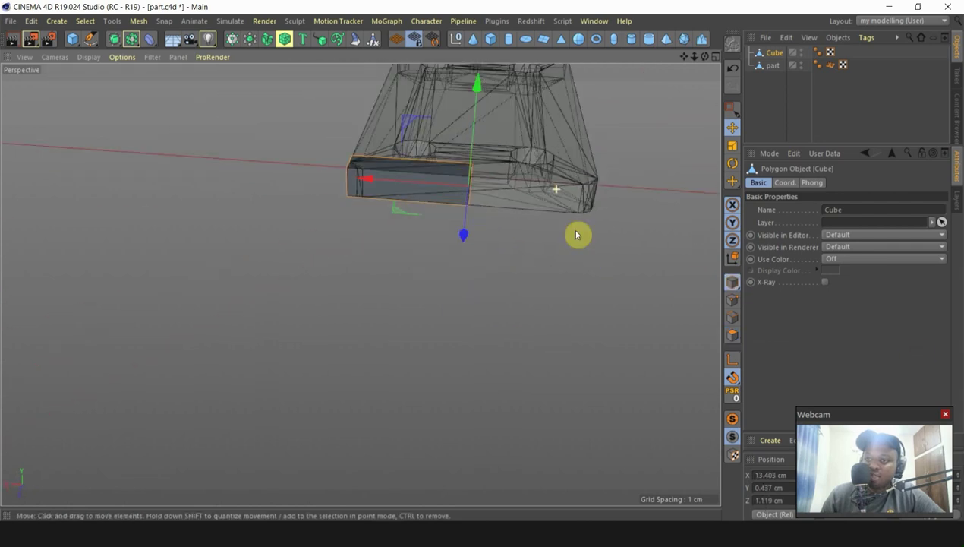
{"action": "scroll", "coordinate": [476, 189], "scroll_direction": "up", "scroll_amount": 3}
{"action": "scroll", "coordinate": [586, 196], "scroll_direction": "up", "scroll_amount": 3}
{"action": "left_click_drag", "start_coordinate": [587, 196], "coordinate": [383, 196], "text": "alt"}
{"action": "left_click_drag", "start_coordinate": [391, 177], "coordinate": [237, 163], "text": "alt"}
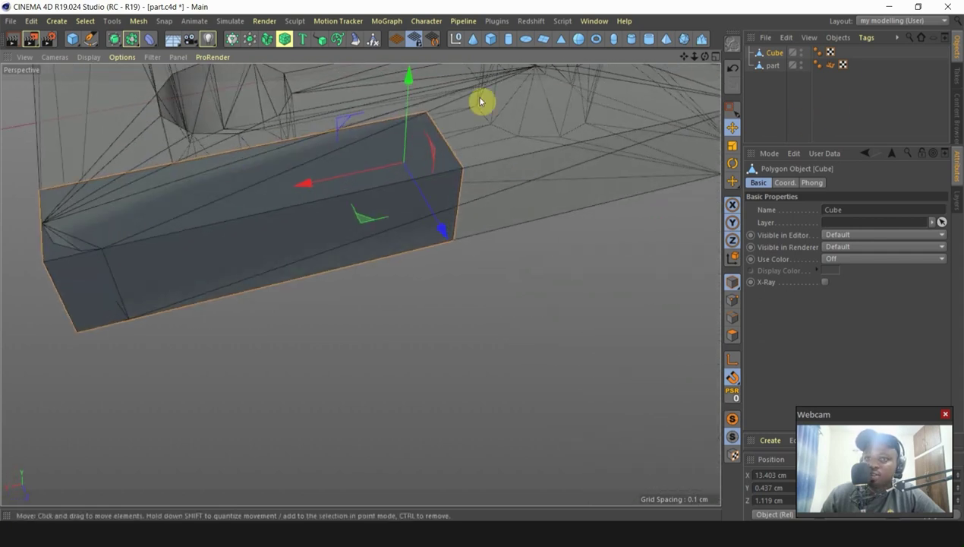
Step: Try to mirror the half-strip by adding a Symmetry object at the cube's position as its parent
{"action": "left_click", "coordinate": [167, 51]}
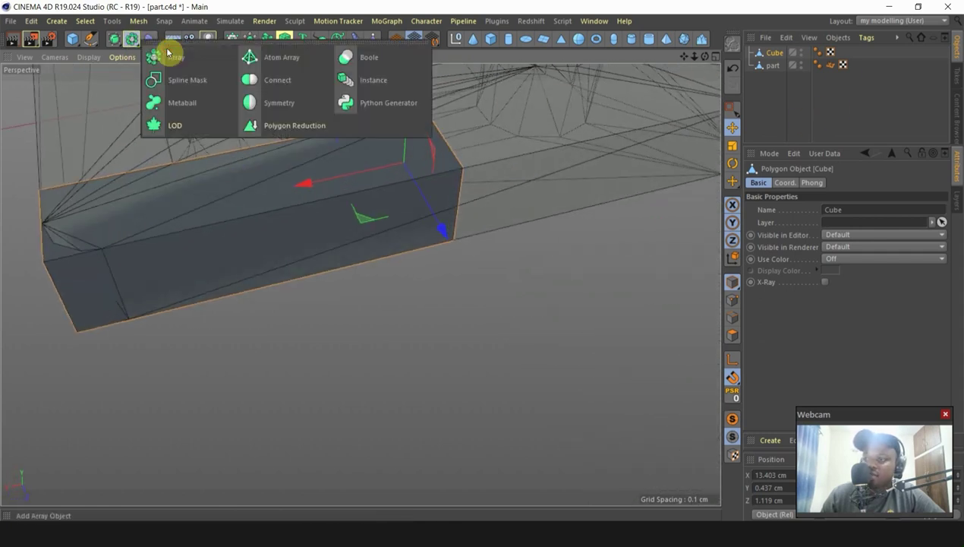
{"action": "left_click", "coordinate": [287, 112]}
{"action": "left_click_drag", "start_coordinate": [366, 185], "coordinate": [409, 319], "text": "alt"}
{"action": "scroll", "coordinate": [607, 114], "scroll_direction": "down", "scroll_amount": 3}
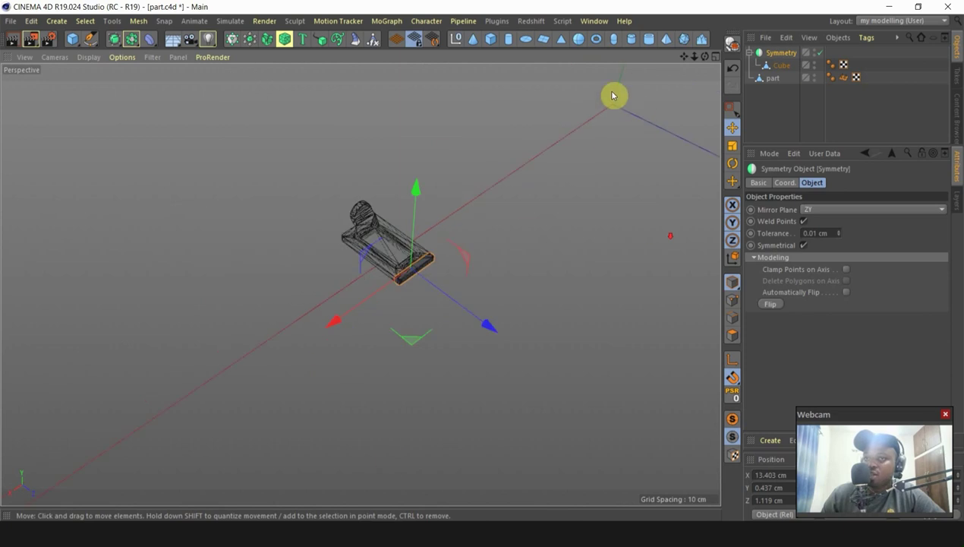
{"action": "key", "text": "ctrl+z"}
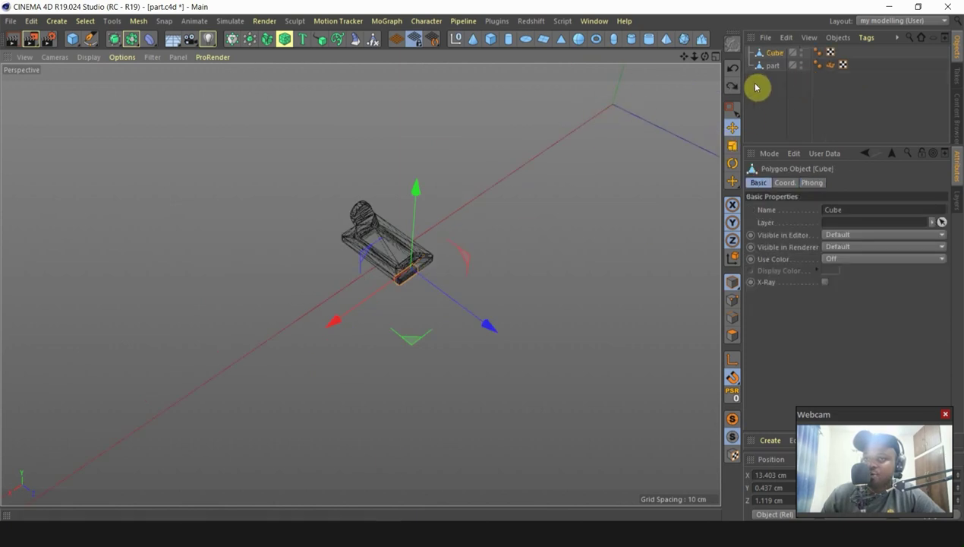
Step: Add a separate Symmetry object at the world origin, try the cube as its child, and undo the nesting
{"action": "left_click_drag", "start_coordinate": [171, 47], "coordinate": [300, 105]}
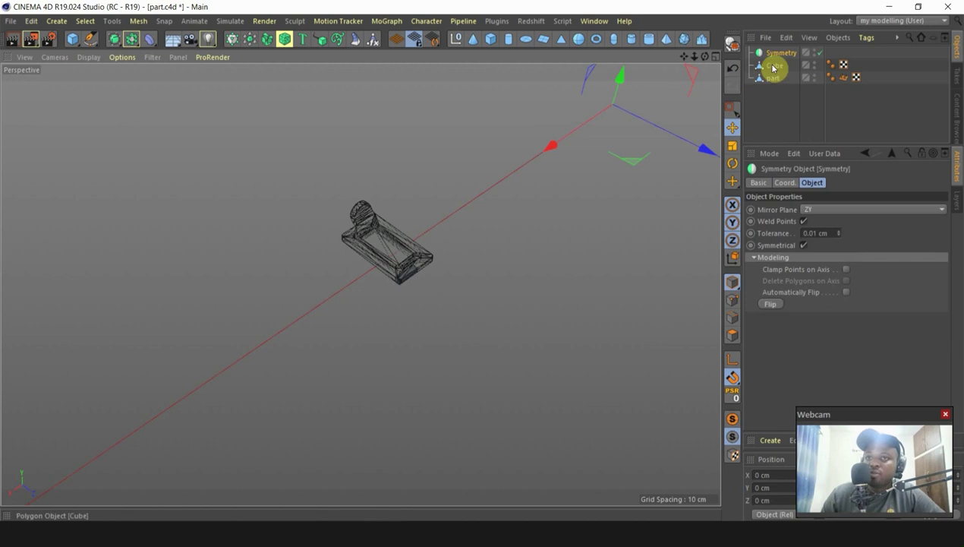
{"action": "left_click", "coordinate": [778, 65]}
{"action": "scroll", "coordinate": [379, 280], "scroll_direction": "down", "scroll_amount": 5}
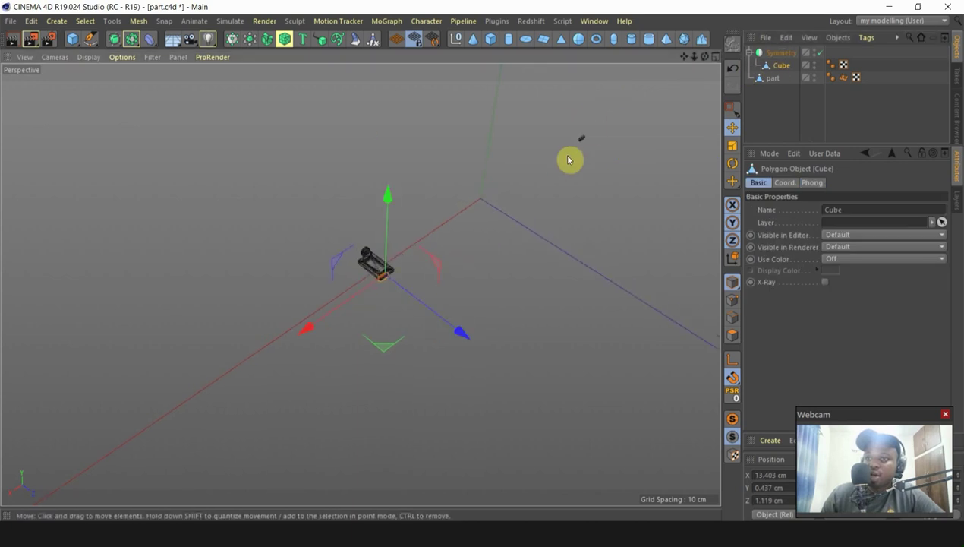
{"action": "scroll", "coordinate": [553, 182], "scroll_direction": "up", "scroll_amount": 2}
{"action": "key", "text": "ctrl+z"}
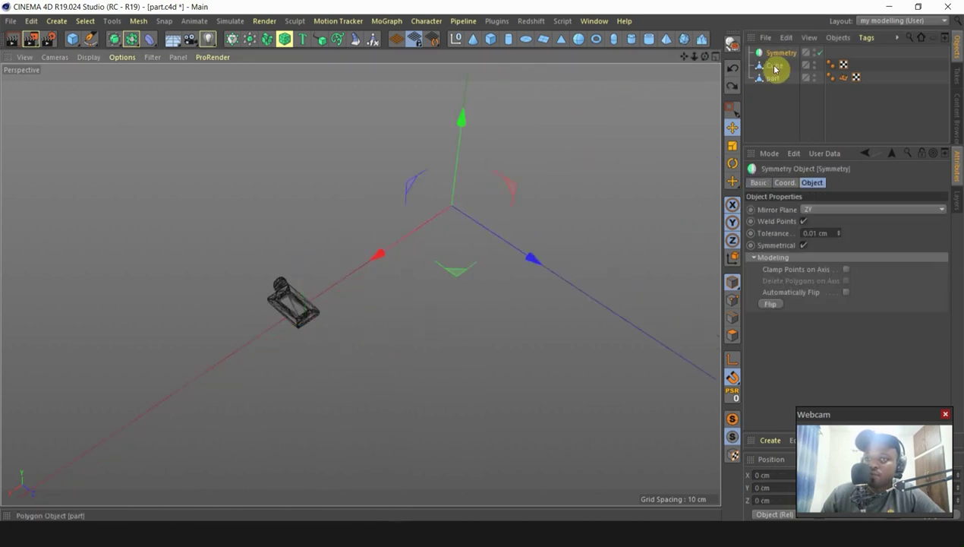
Step: Undo the separate Symmetry object and add one as the cube's parent at the cube's position to mirror the half-strip
{"action": "key", "text": "ctrl+z"}
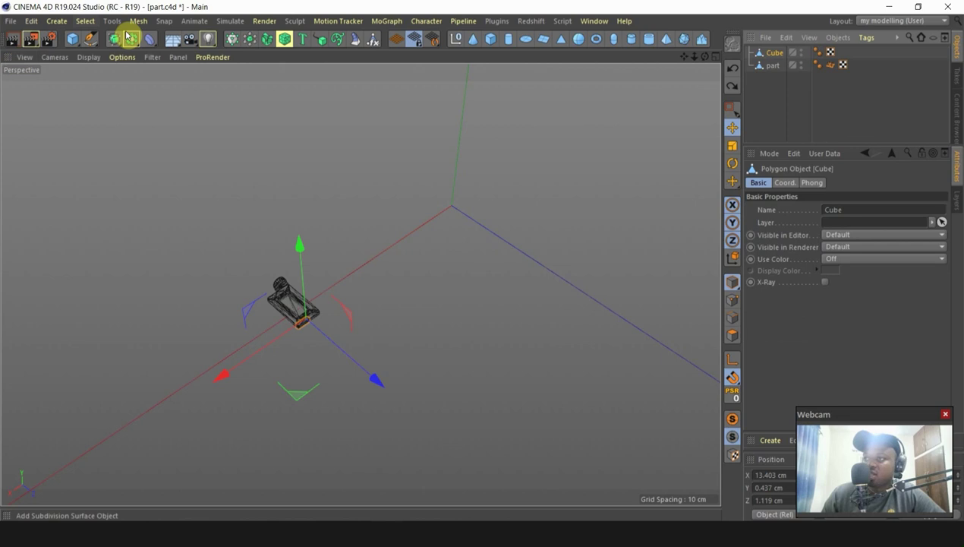
{"action": "left_click_drag", "start_coordinate": [150, 40], "coordinate": [157, 53]}
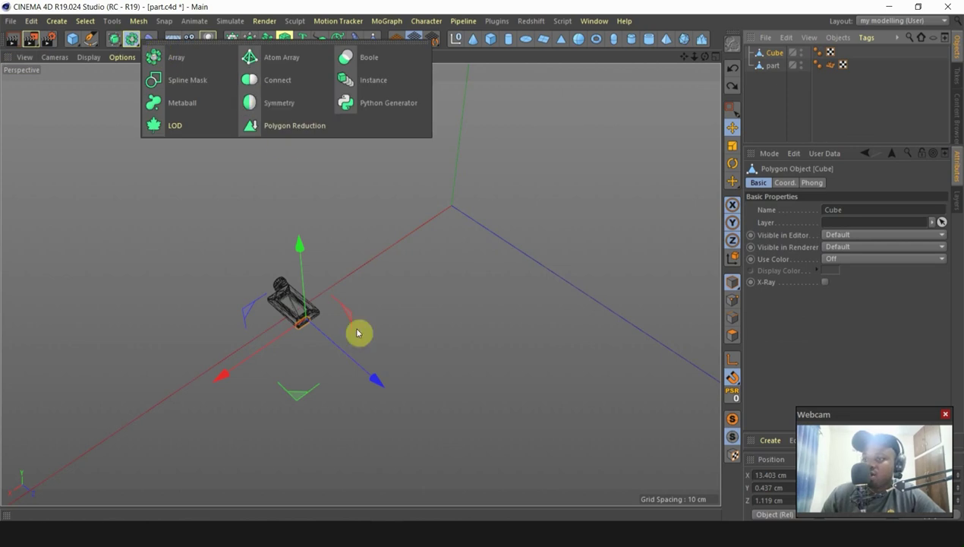
{"action": "left_click", "coordinate": [281, 103]}
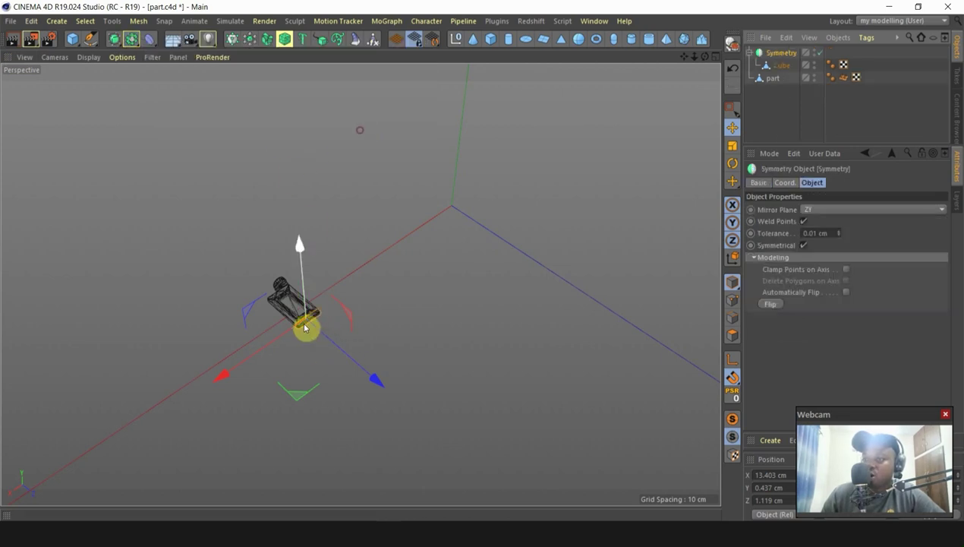
{"action": "left_click", "coordinate": [323, 418]}
{"action": "scroll", "coordinate": [291, 331], "scroll_direction": "up", "scroll_amount": 5}
{"action": "left_click_drag", "start_coordinate": [420, 338], "coordinate": [319, 311], "text": "alt"}
{"action": "scroll", "coordinate": [316, 313], "scroll_direction": "up", "scroll_amount": 4}
{"action": "middle_click", "coordinate": [513, 385]}
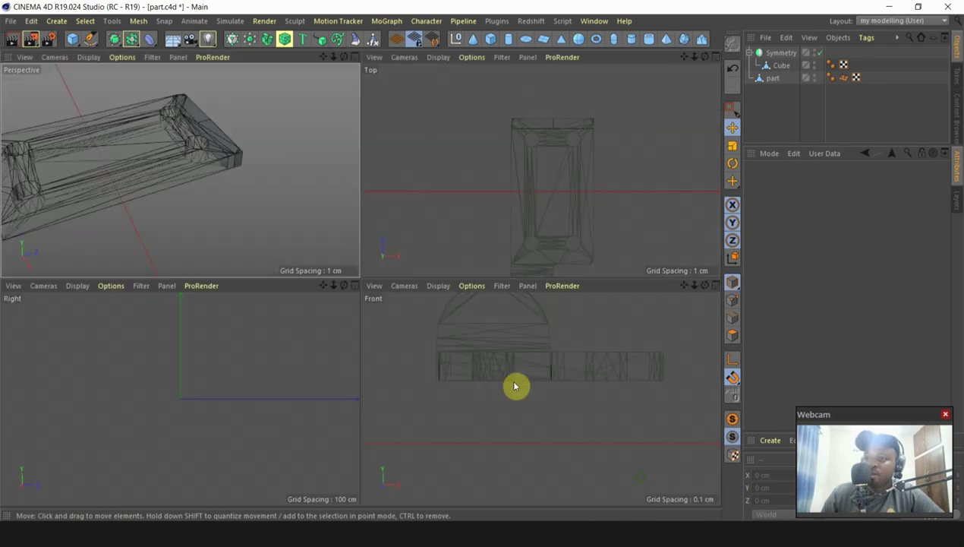
{"action": "middle_click", "coordinate": [568, 182]}
{"action": "scroll", "coordinate": [567, 249], "scroll_direction": "up", "scroll_amount": 2}
{"action": "scroll", "coordinate": [435, 206], "scroll_direction": "up", "scroll_amount": 3}
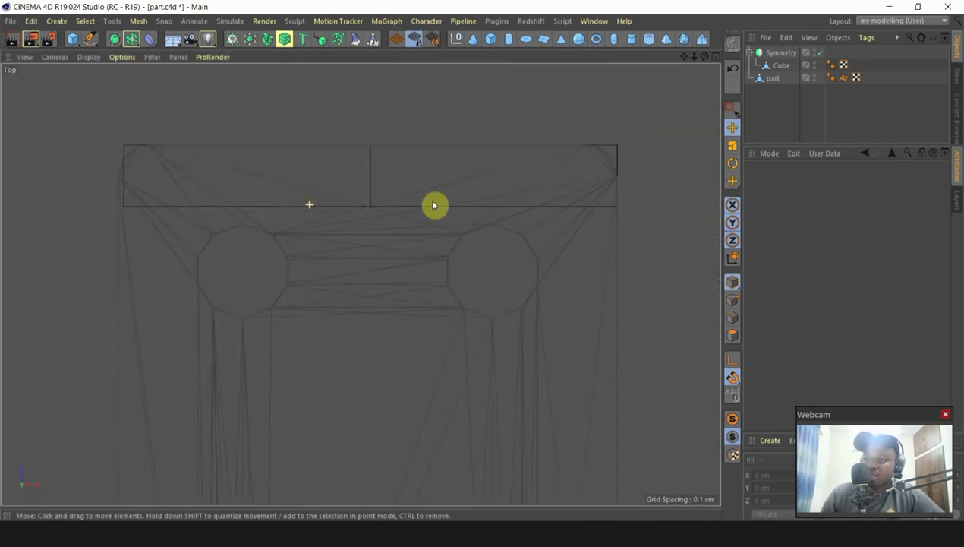
{"action": "scroll", "coordinate": [425, 256], "scroll_direction": "up", "scroll_amount": 3}
{"action": "scroll", "coordinate": [569, 207], "scroll_direction": "down", "scroll_amount": 4}
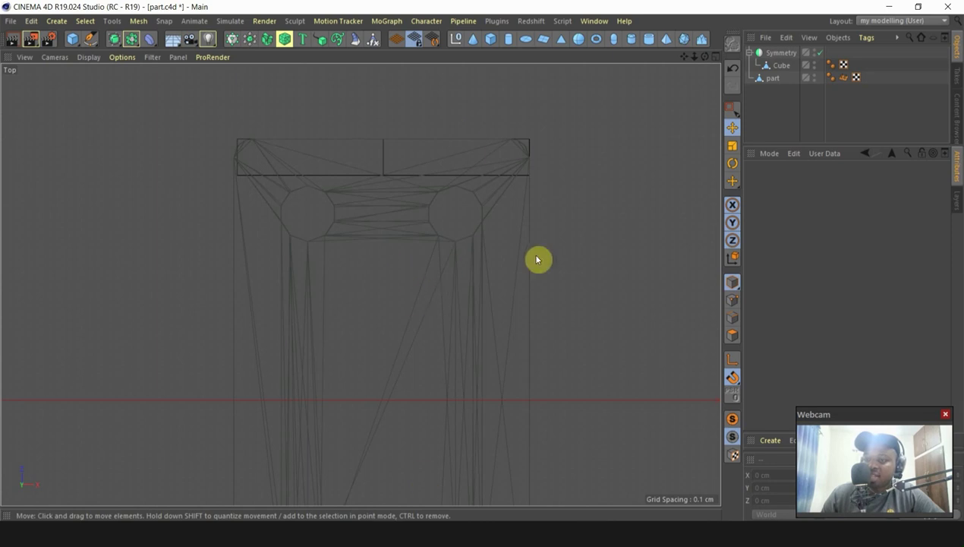
Step: Select the cube's open edges facing the holes in edge mode and move them along Z away from the holes, to 0.169 cm
{"action": "left_click", "coordinate": [782, 65]}
{"action": "left_click", "coordinate": [733, 318]}
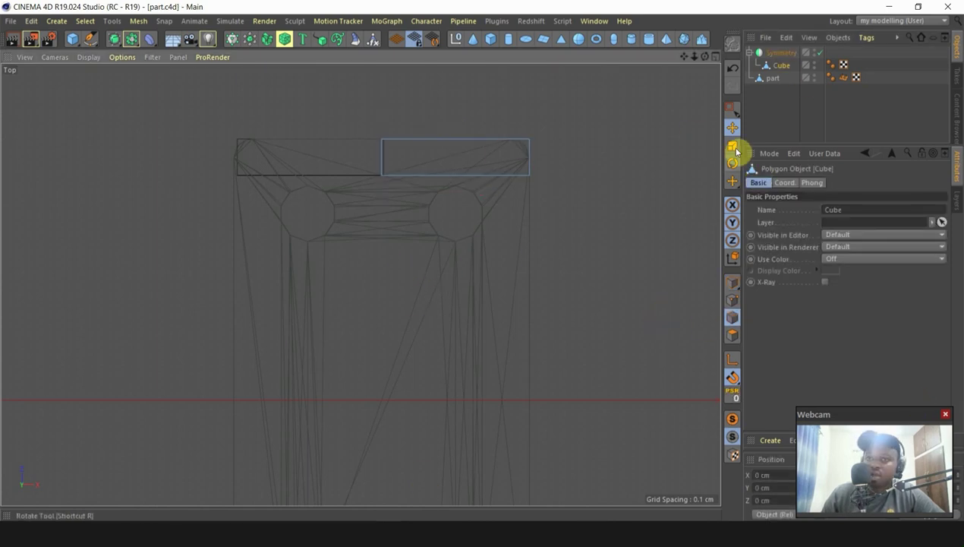
{"action": "left_click", "coordinate": [489, 188]}
{"action": "middle_click", "coordinate": [589, 254]}
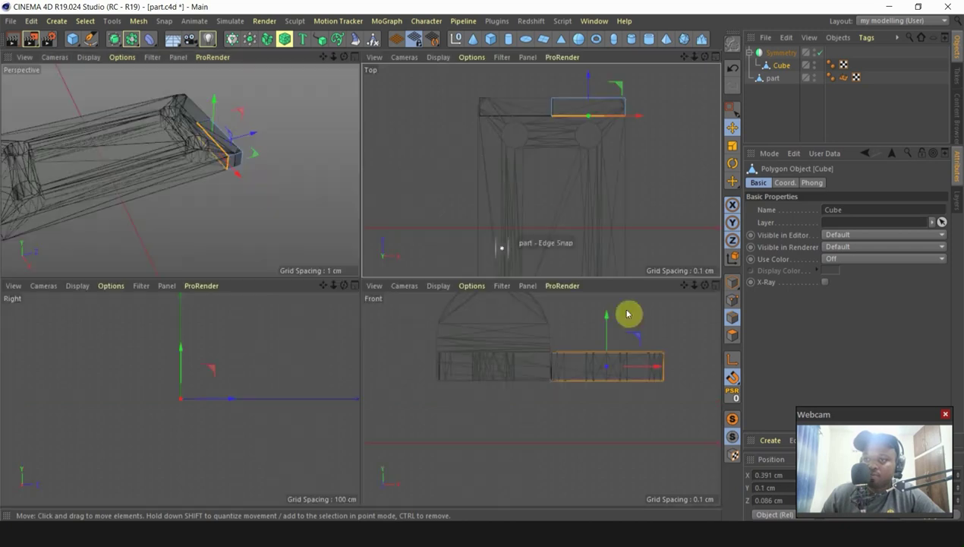
{"action": "middle_click", "coordinate": [301, 220]}
{"action": "scroll", "coordinate": [464, 274], "scroll_direction": "up", "scroll_amount": 3}
{"action": "scroll", "coordinate": [396, 216], "scroll_direction": "down", "scroll_amount": 1}
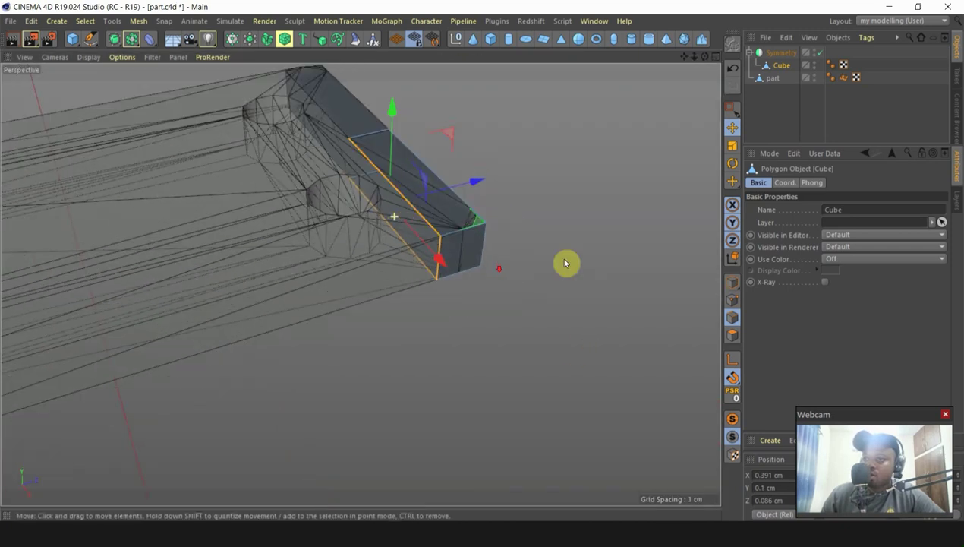
{"action": "middle_click", "coordinate": [610, 277]}
{"action": "middle_click", "coordinate": [605, 144]}
{"action": "scroll", "coordinate": [456, 179], "scroll_direction": "up", "scroll_amount": 3}
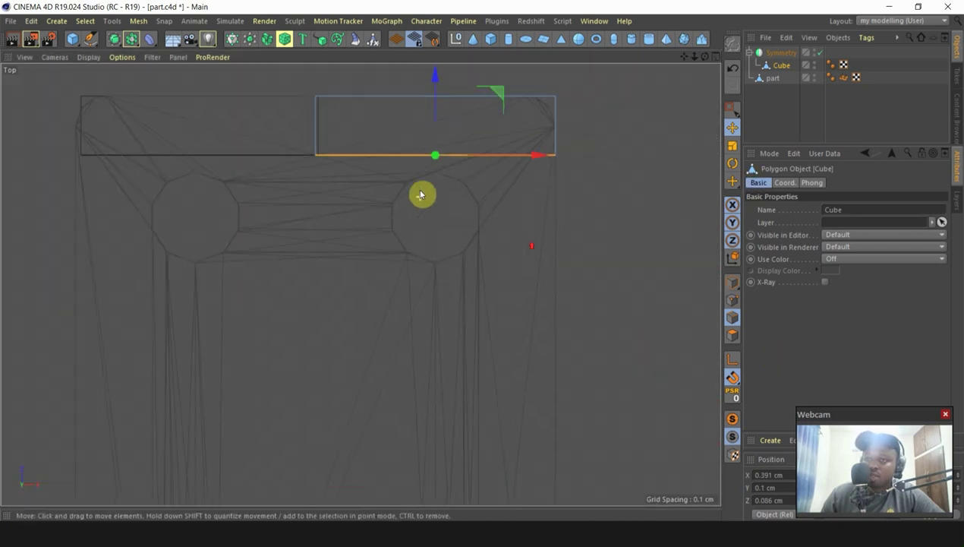
{"action": "scroll", "coordinate": [486, 384], "scroll_direction": "down", "scroll_amount": 1}
{"action": "scroll", "coordinate": [440, 240], "scroll_direction": "up", "scroll_amount": 1}
{"action": "scroll", "coordinate": [409, 211], "scroll_direction": "up", "scroll_amount": 1}
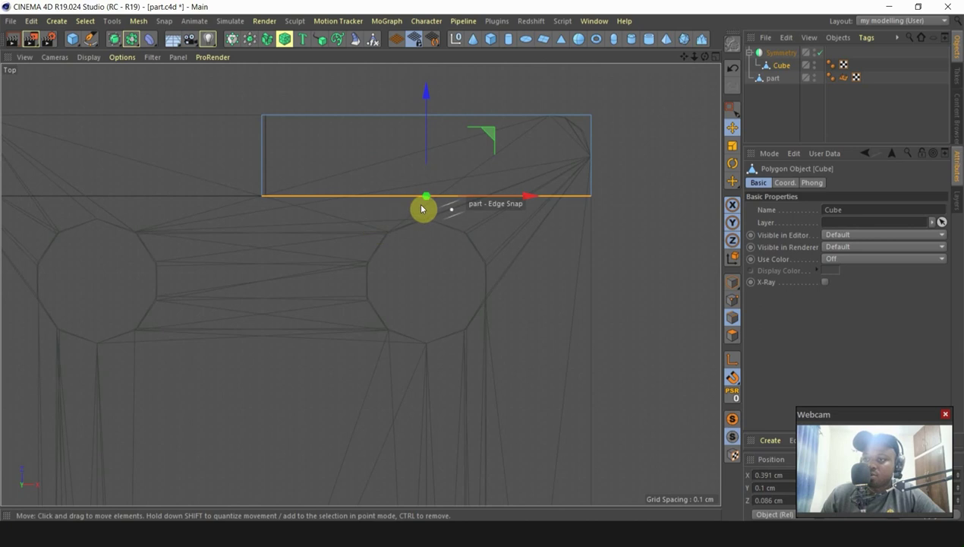
{"action": "scroll", "coordinate": [402, 228], "scroll_direction": "up", "scroll_amount": 2}
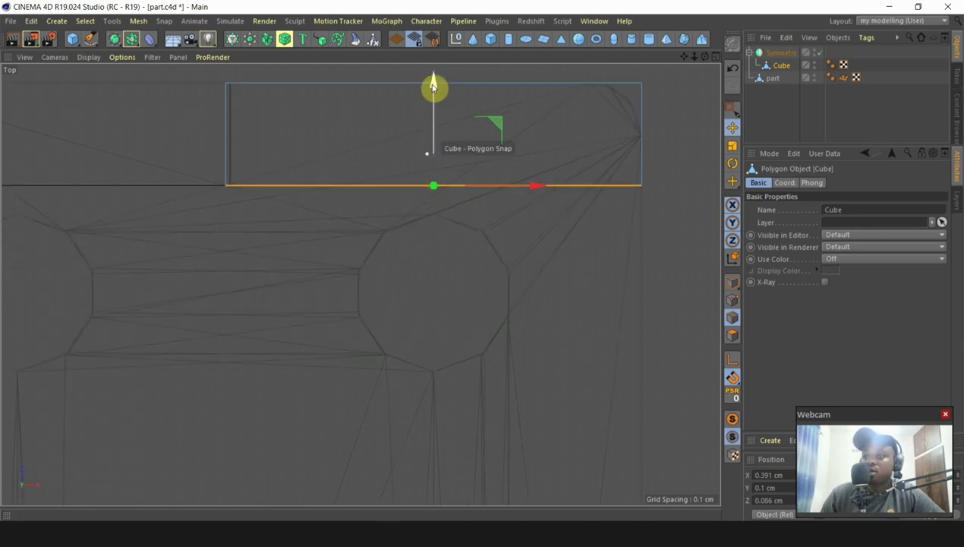
{"action": "scroll", "coordinate": [439, 282], "scroll_direction": "down", "scroll_amount": 2}
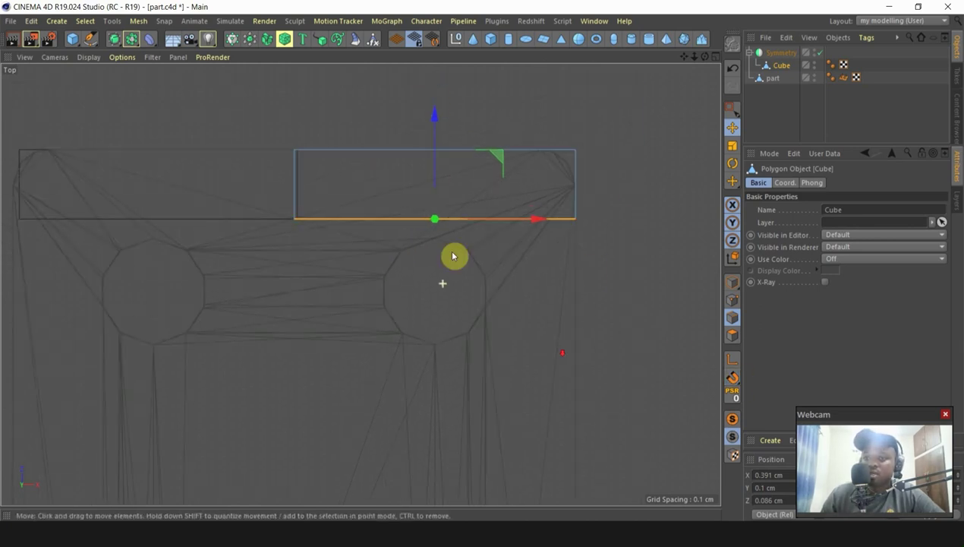
{"action": "scroll", "coordinate": [460, 120], "scroll_direction": "up", "scroll_amount": 1}
{"action": "left_click_drag", "start_coordinate": [436, 146], "coordinate": [434, 105]}
Step: Set the Symmetry object's weld tolerance to 0.1 cm to close the seam in the middle of the mirrored strip
{"action": "right_click_drag", "start_coordinate": [258, 170], "coordinate": [357, 235], "text": "alt"}
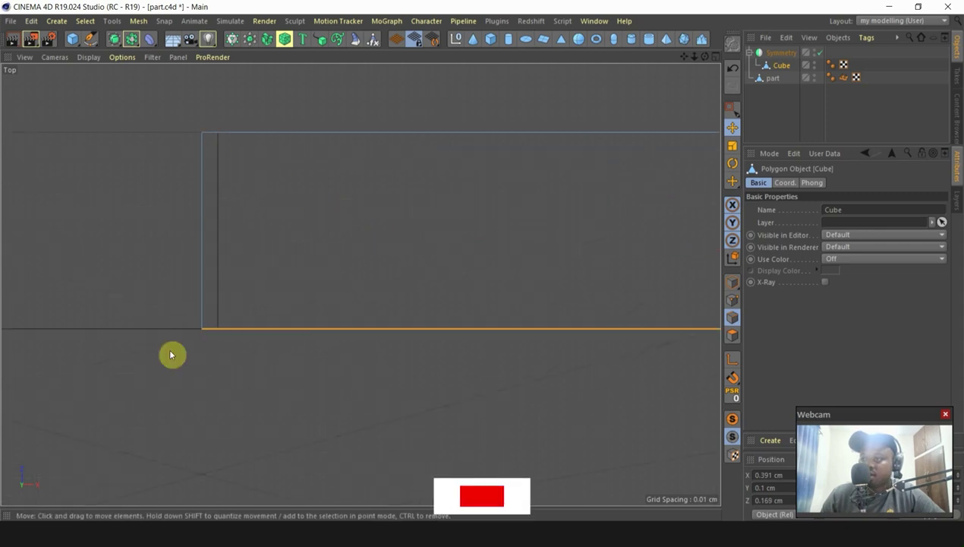
{"action": "middle_click", "coordinate": [402, 280]}
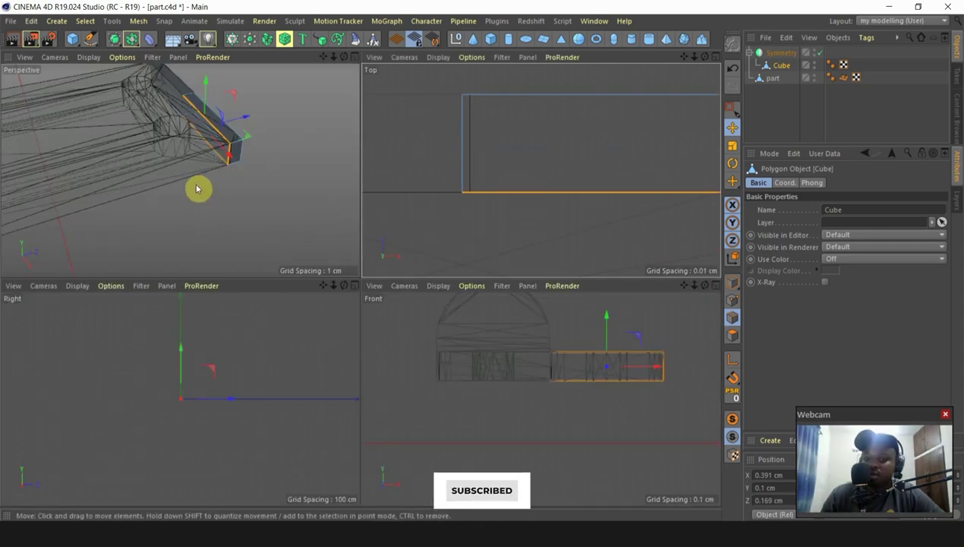
{"action": "middle_click", "coordinate": [261, 226]}
{"action": "right_click_drag", "start_coordinate": [376, 142], "coordinate": [622, 190], "text": "alt"}
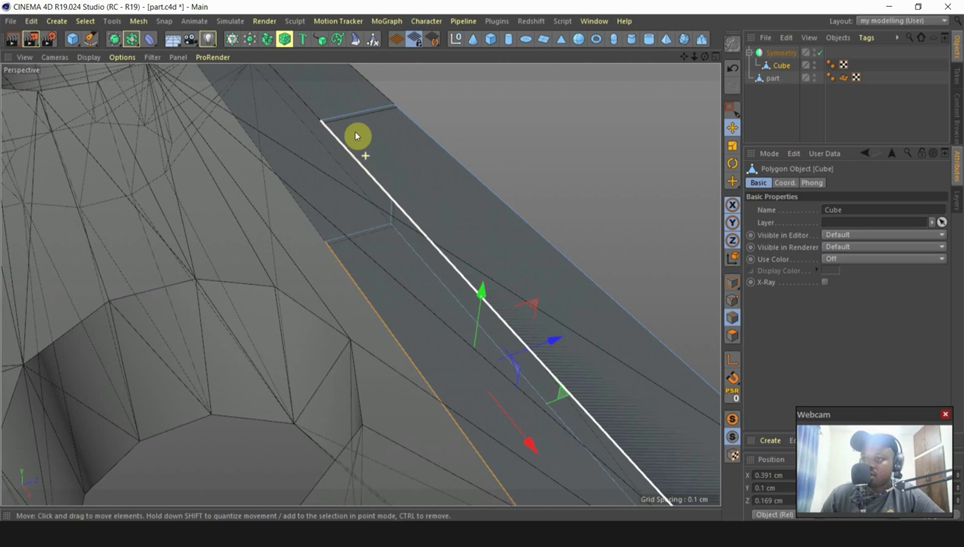
{"action": "left_click_drag", "start_coordinate": [348, 123], "coordinate": [415, 168], "text": "alt"}
{"action": "scroll", "coordinate": [424, 142], "scroll_direction": "up", "scroll_amount": 4}
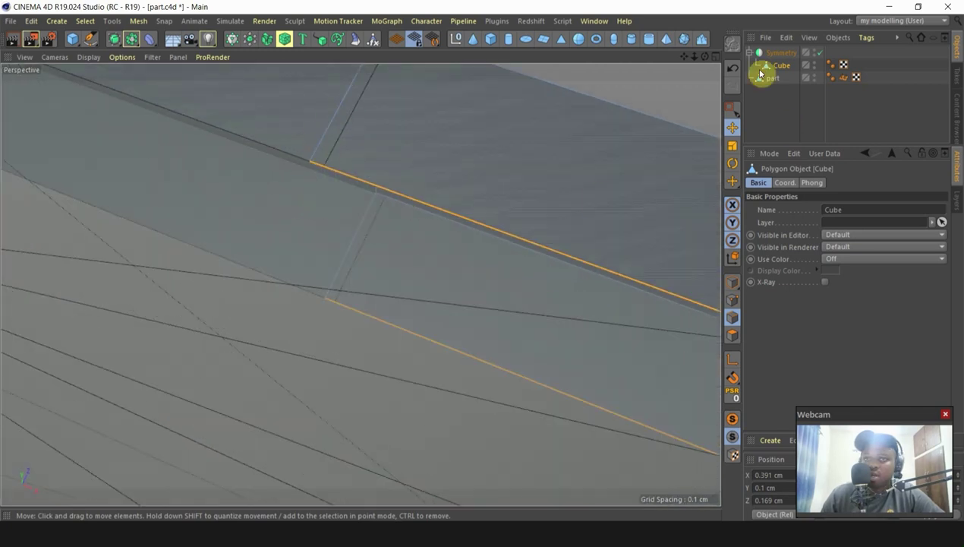
{"action": "left_click", "coordinate": [778, 53]}
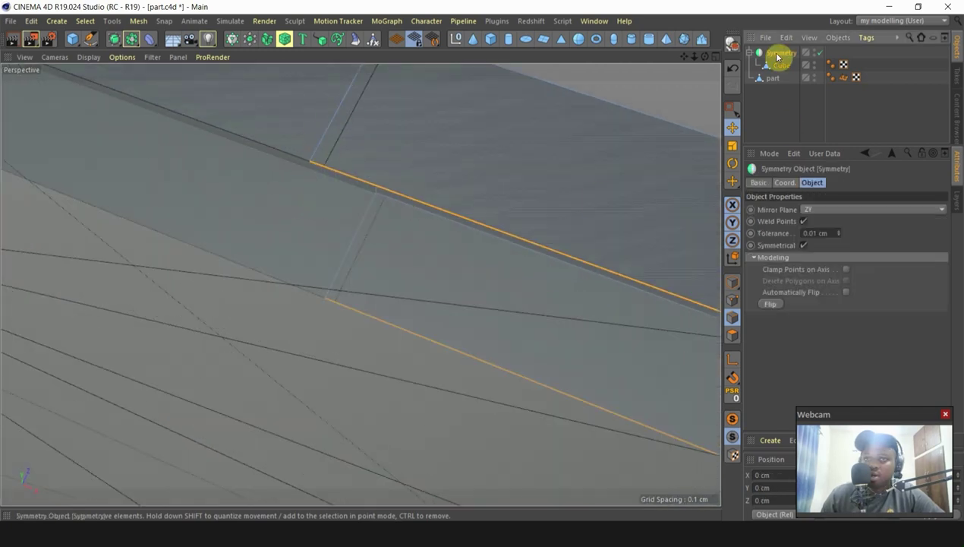
{"action": "left_click", "coordinate": [840, 237]}
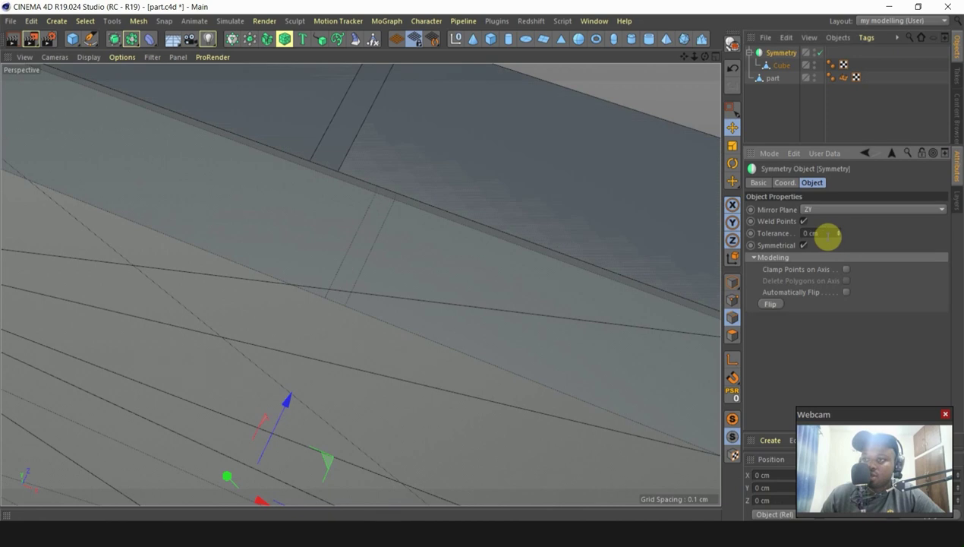
{"action": "scroll", "coordinate": [465, 243], "scroll_direction": "down", "scroll_amount": 5}
{"action": "key", "text": "ctrl+z"}
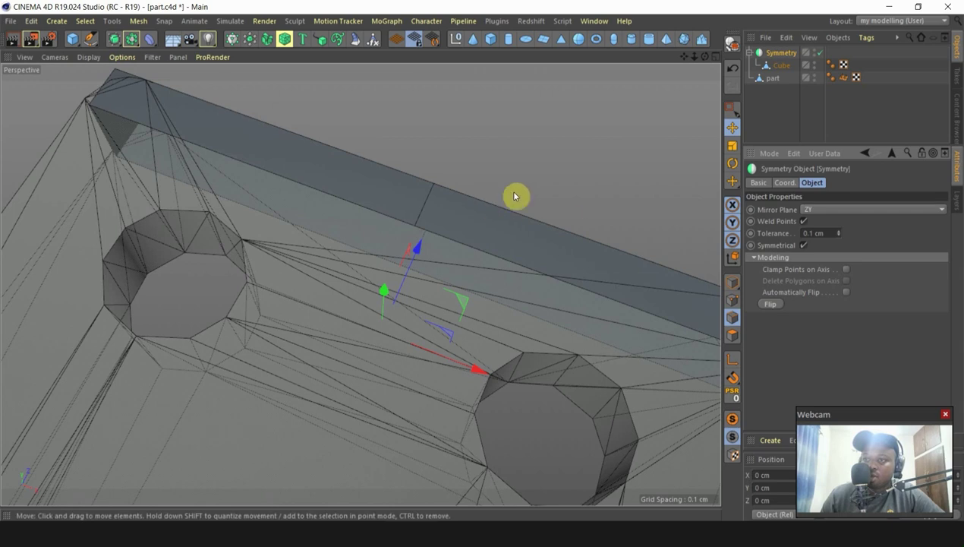
Step: Examine in the top view how both ends of the mirrored strip line up with the plate's rounded corners
{"action": "middle_click", "coordinate": [581, 188]}
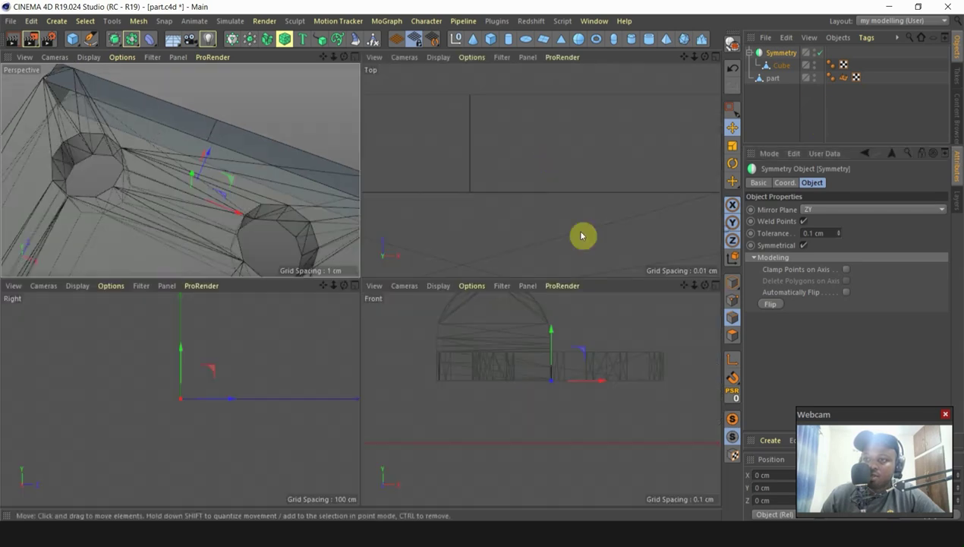
{"action": "middle_click", "coordinate": [581, 232]}
{"action": "scroll", "coordinate": [463, 251], "scroll_direction": "down", "scroll_amount": 5}
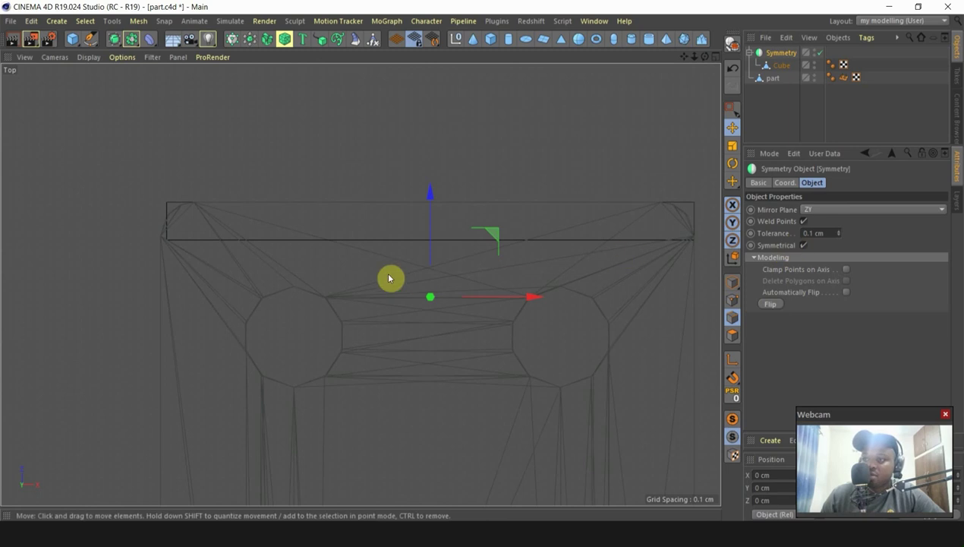
{"action": "scroll", "coordinate": [170, 230], "scroll_direction": "up", "scroll_amount": 5}
{"action": "scroll", "coordinate": [120, 220], "scroll_direction": "down", "scroll_amount": 3}
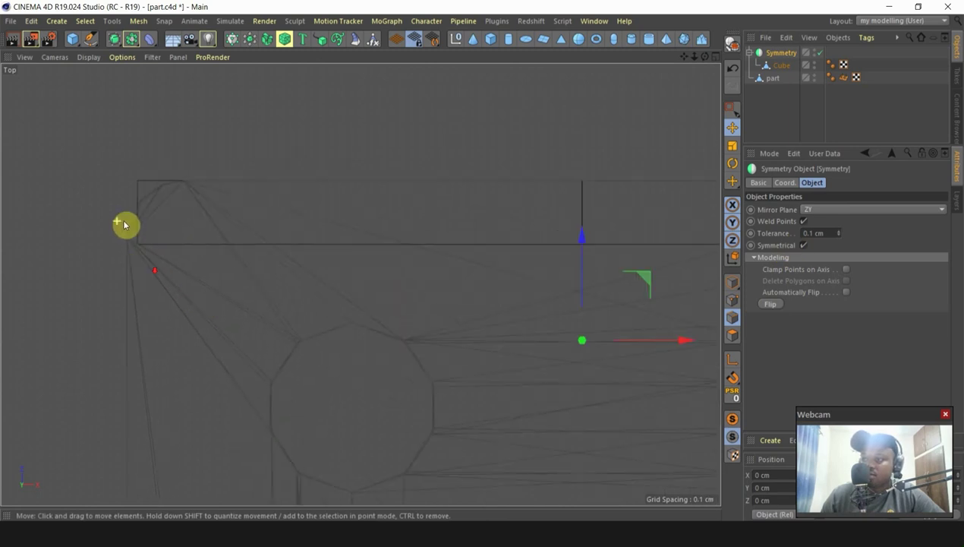
{"action": "scroll", "coordinate": [347, 226], "scroll_direction": "down", "scroll_amount": 2}
{"action": "scroll", "coordinate": [423, 221], "scroll_direction": "down", "scroll_amount": 3}
{"action": "scroll", "coordinate": [575, 185], "scroll_direction": "up", "scroll_amount": 5}
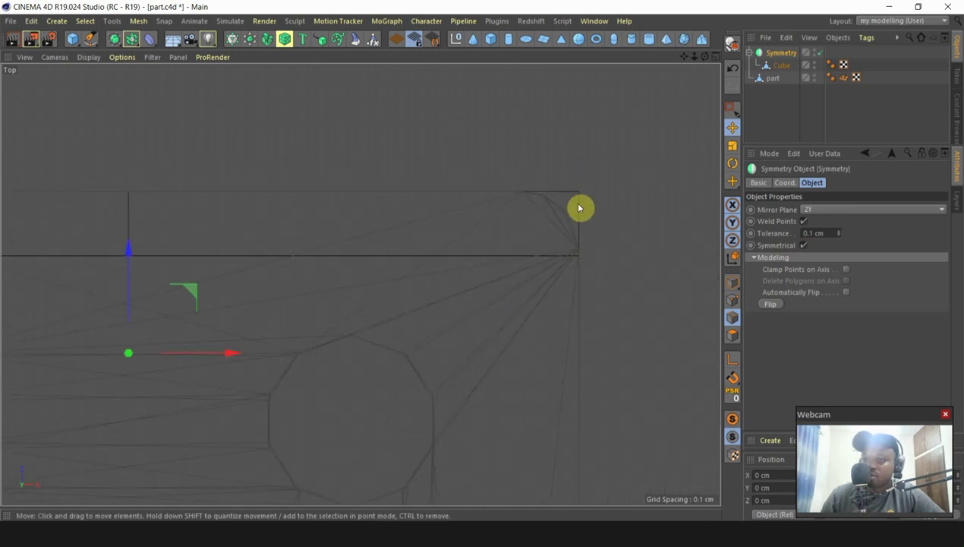
{"action": "scroll", "coordinate": [571, 183], "scroll_direction": "down", "scroll_amount": 4}
{"action": "scroll", "coordinate": [138, 213], "scroll_direction": "up", "scroll_amount": 2}
{"action": "scroll", "coordinate": [370, 183], "scroll_direction": "up", "scroll_amount": 1}
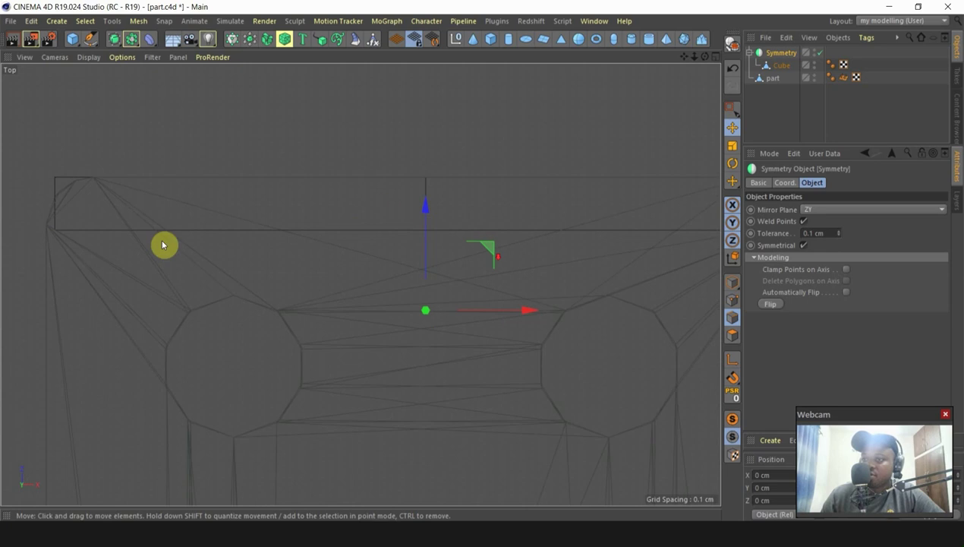
Step: Select the cube and return it from edge mode to Model mode in the top view
{"action": "left_click", "coordinate": [358, 226]}
{"action": "scroll", "coordinate": [447, 284], "scroll_direction": "down", "scroll_amount": 2}
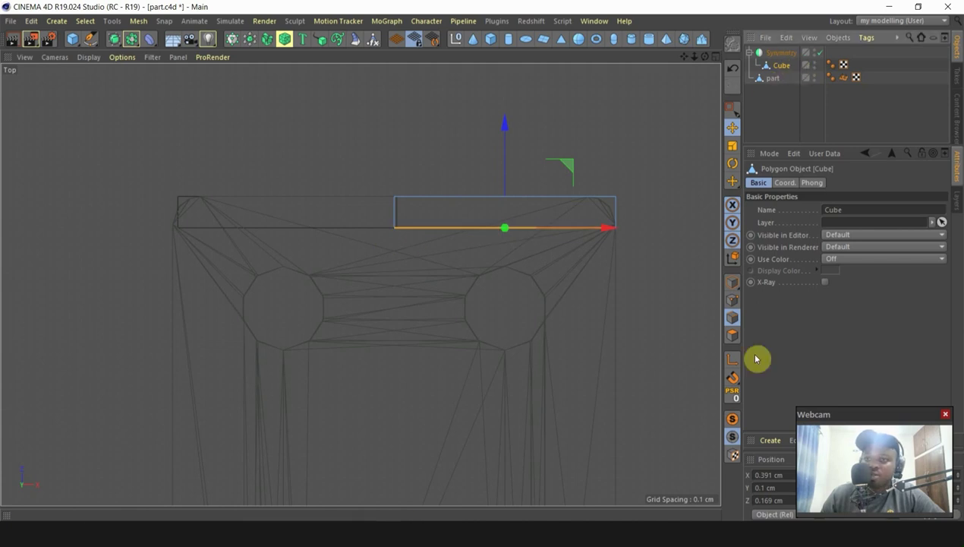
{"action": "left_click", "coordinate": [734, 282]}
{"action": "scroll", "coordinate": [485, 268], "scroll_direction": "up", "scroll_amount": 2}
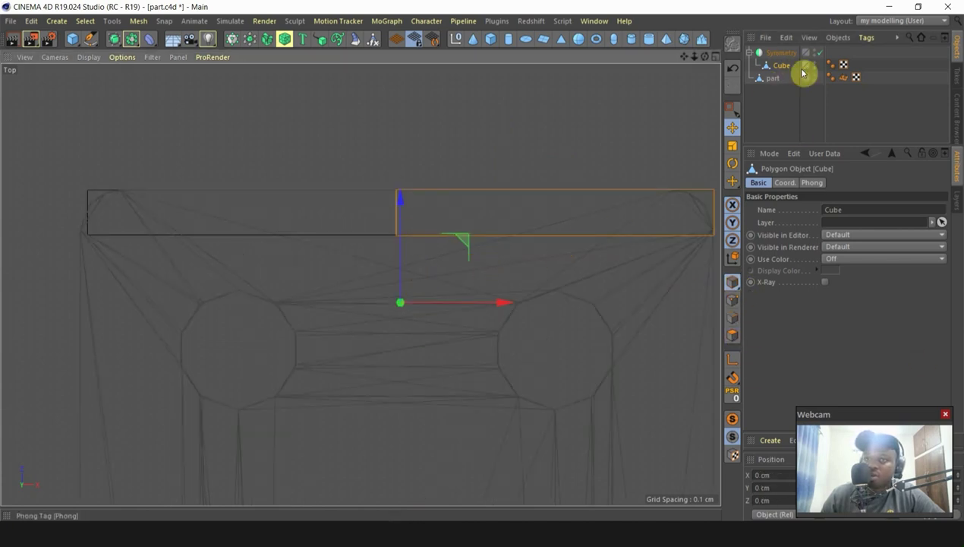
Step: Take the cube out of the Symmetry object and remove the Symmetry
{"action": "left_click", "coordinate": [782, 54]}
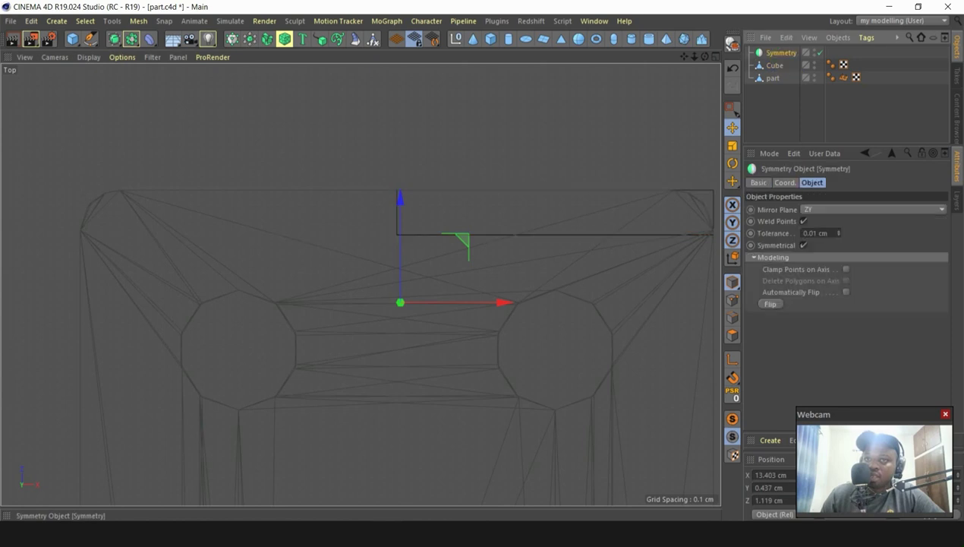
{"action": "key", "text": "ctrl+z"}
{"action": "left_click", "coordinate": [772, 53]}
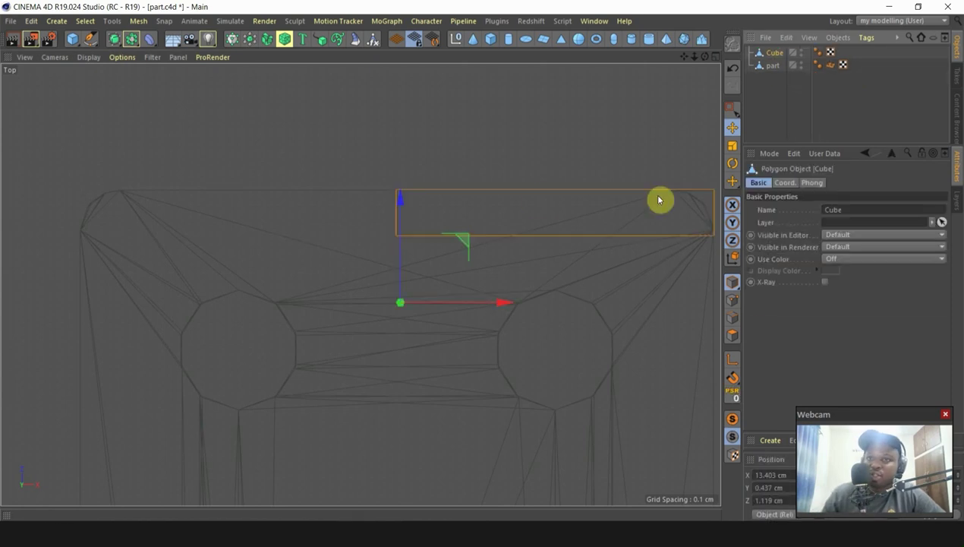
Step: Enable axis editing and snap the cube's axis to the half-strip's outer corner at the plate's centreline, at X 13.394 cm and Z 1.4 cm
{"action": "left_click", "coordinate": [733, 361]}
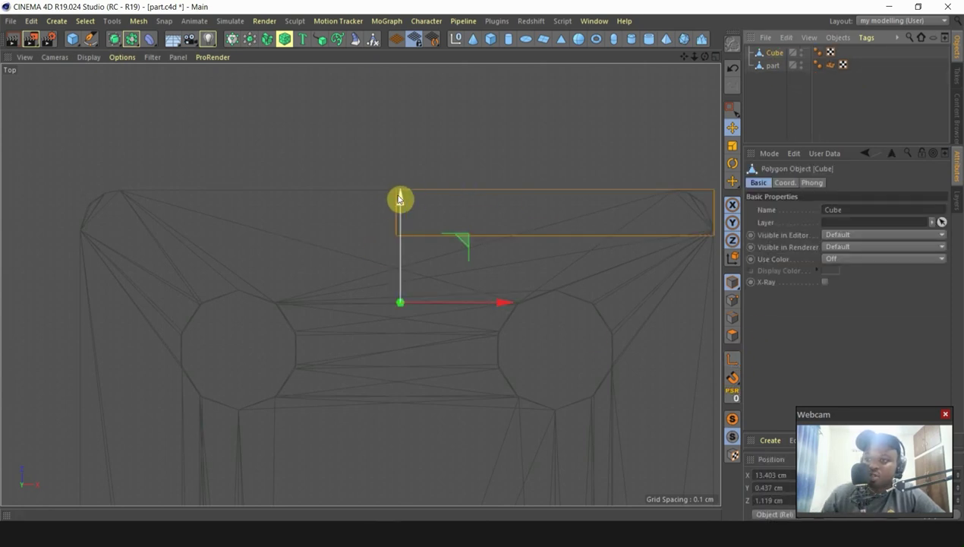
{"action": "scroll", "coordinate": [392, 217], "scroll_direction": "up", "scroll_amount": 3}
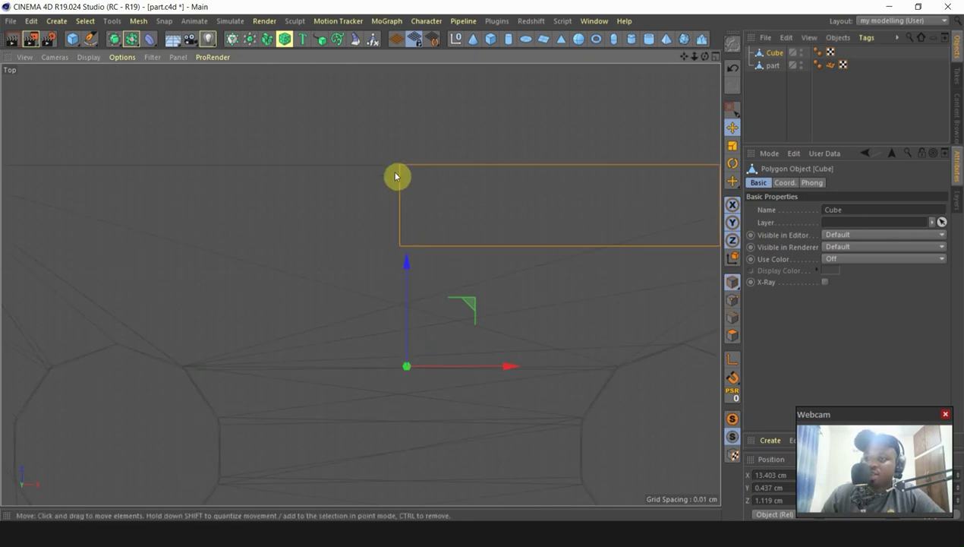
{"action": "left_click", "coordinate": [732, 359]}
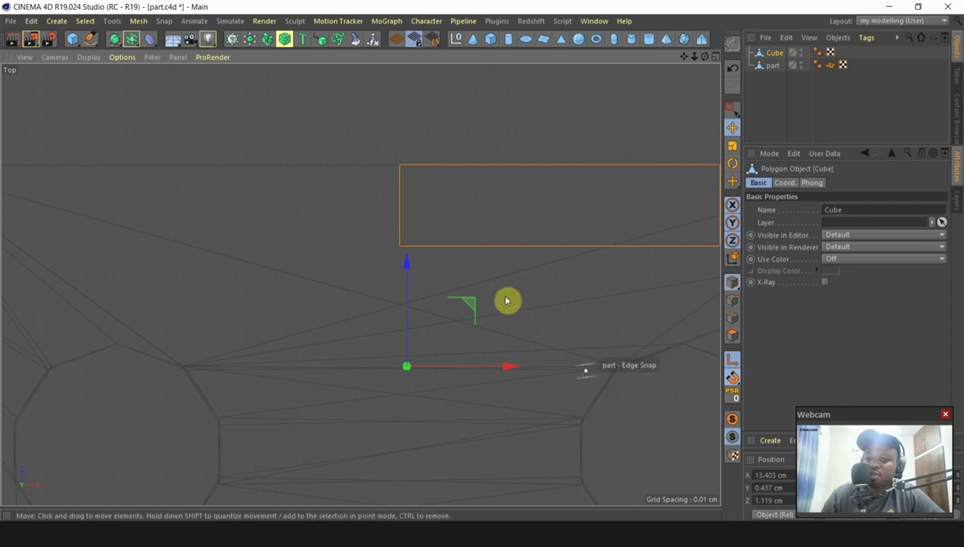
{"action": "left_click_drag", "start_coordinate": [480, 313], "coordinate": [472, 112]}
{"action": "scroll", "coordinate": [471, 280], "scroll_direction": "down", "scroll_amount": 3}
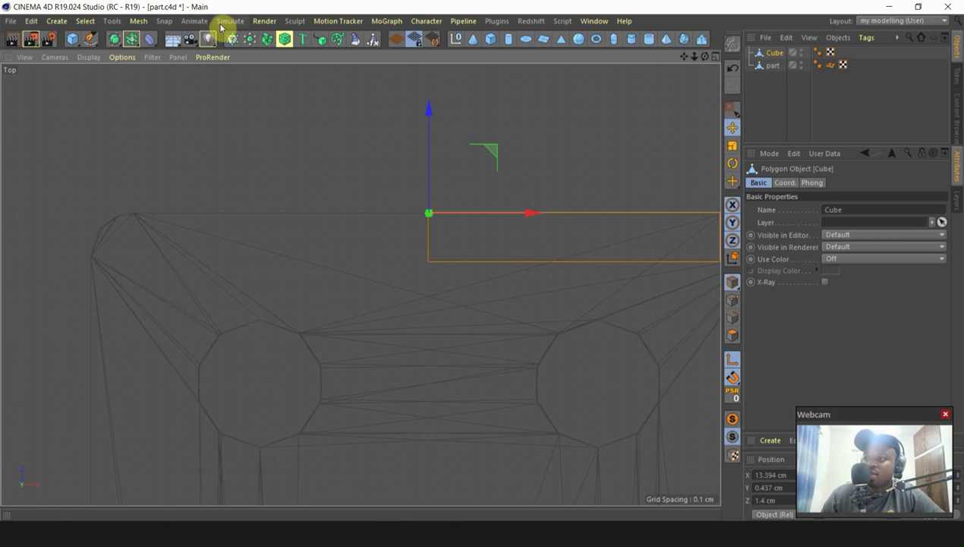
Step: Add a Symmetry object as the cube's parent at its relocated axis and select the cube inside it
{"action": "left_click_drag", "start_coordinate": [135, 40], "coordinate": [291, 108]}
{"action": "scroll", "coordinate": [191, 220], "scroll_direction": "down", "scroll_amount": 2}
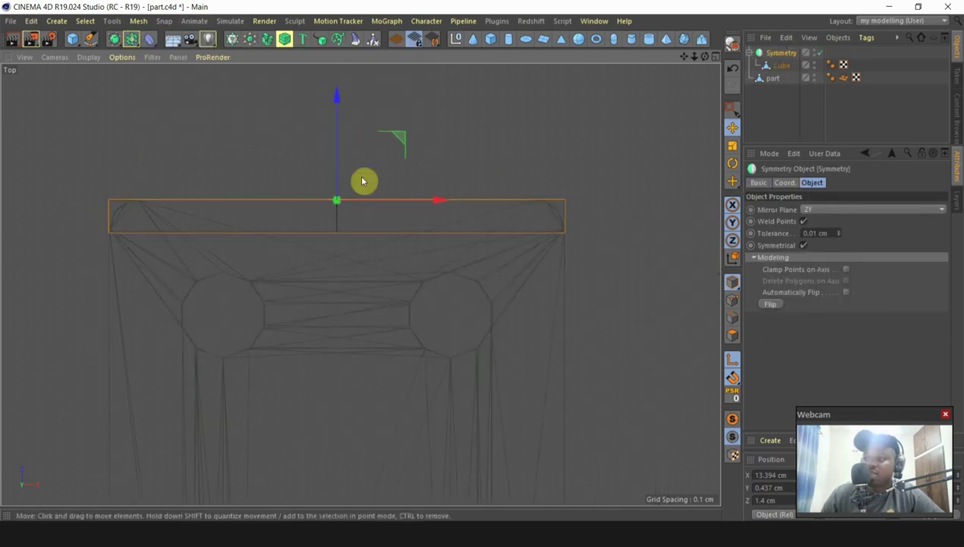
{"action": "left_click", "coordinate": [790, 85]}
{"action": "left_click", "coordinate": [782, 66]}
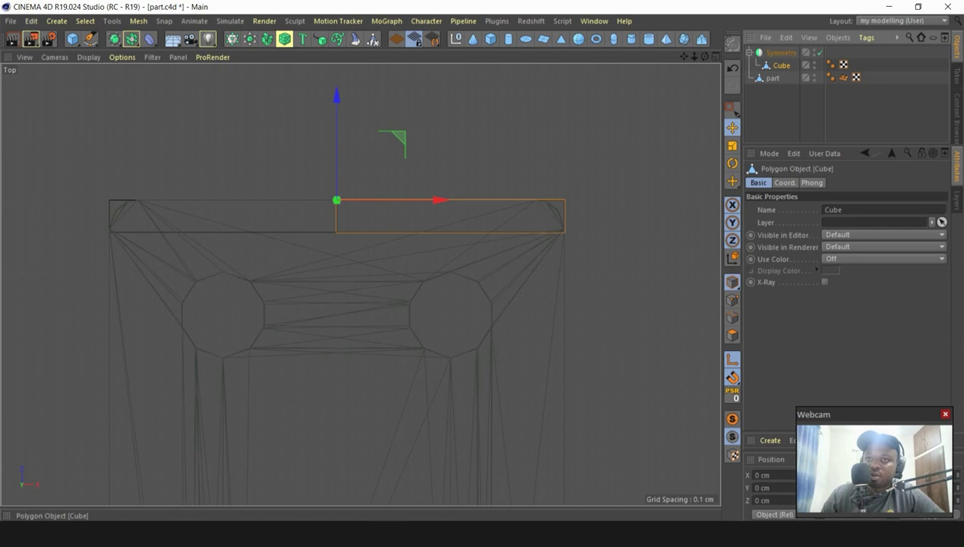
Step: Put the cube in edge mode with the half-strip's inner long edge selected, and return to the top view
{"action": "middle_click", "coordinate": [305, 260]}
{"action": "middle_click", "coordinate": [60, 129]}
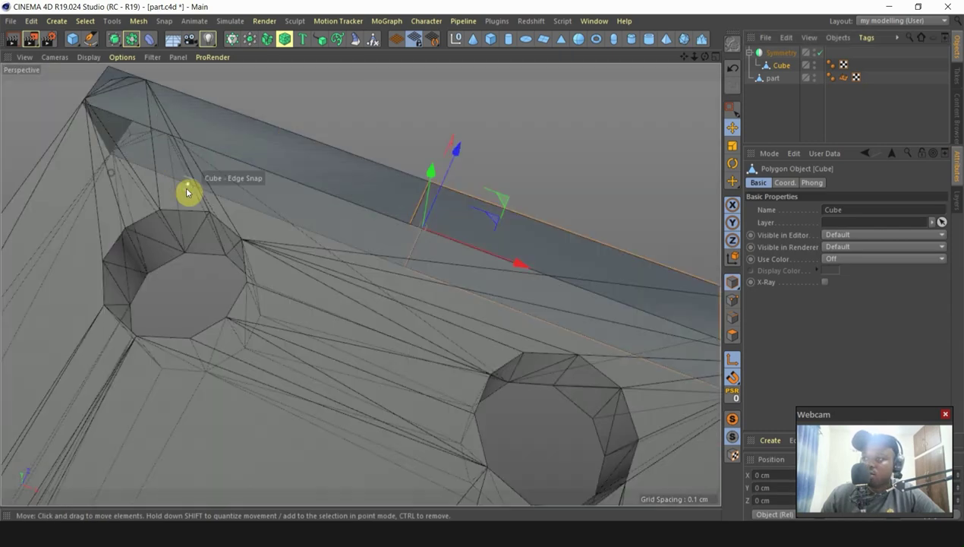
{"action": "left_click_drag", "start_coordinate": [189, 194], "coordinate": [319, 235], "text": "alt"}
{"action": "left_click", "coordinate": [727, 321]}
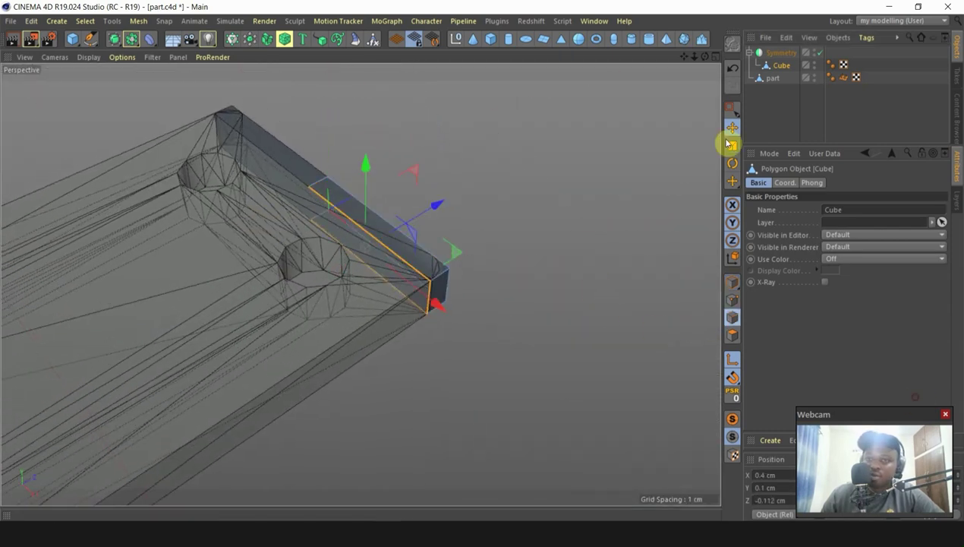
{"action": "middle_click", "coordinate": [423, 301]}
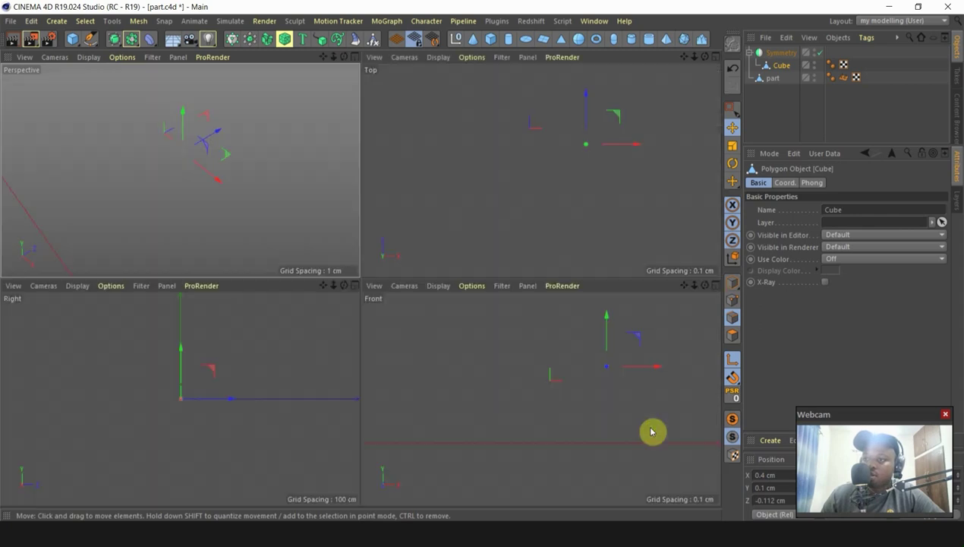
{"action": "middle_click", "coordinate": [613, 193]}
Step: Turn off axis editing and snapping, and move the half-strip's inner edge towards the nearest hole, to Z -0.209 cm
{"action": "scroll", "coordinate": [489, 203], "scroll_direction": "up", "scroll_amount": 2}
{"action": "left_click_drag", "start_coordinate": [488, 203], "coordinate": [480, 142]}
{"action": "key", "text": "ctrl+z"}
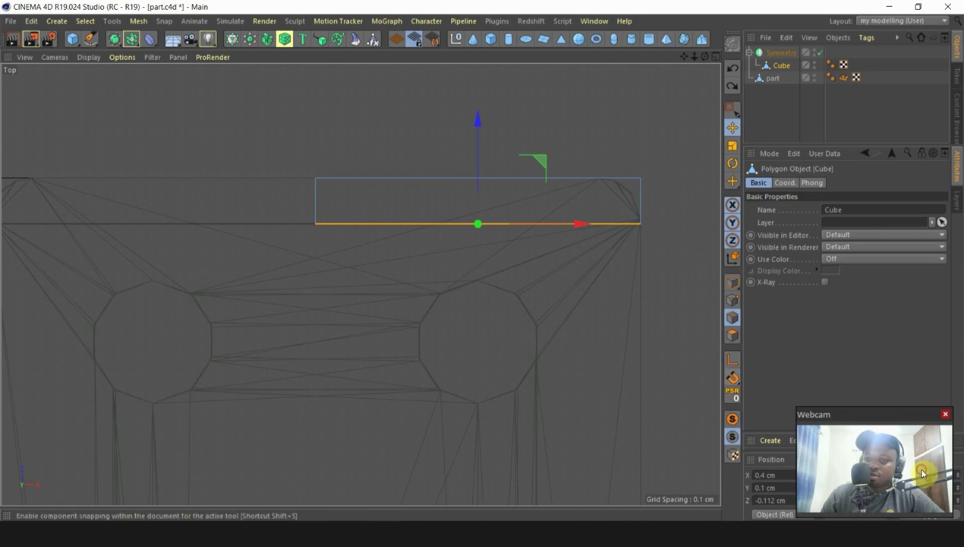
{"action": "left_click_drag", "start_coordinate": [493, 148], "coordinate": [473, 159]}
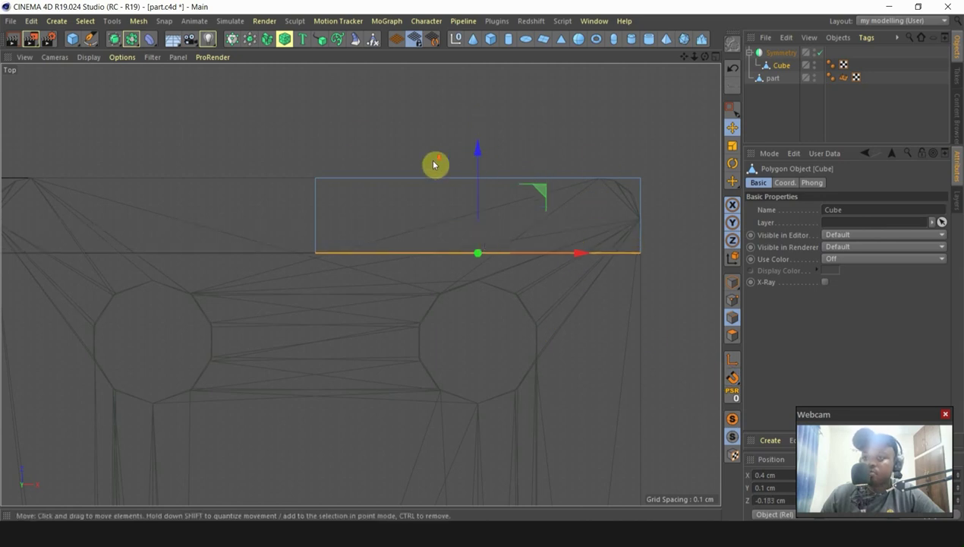
{"action": "scroll", "coordinate": [348, 132], "scroll_direction": "down", "scroll_amount": 3}
{"action": "scroll", "coordinate": [423, 135], "scroll_direction": "up", "scroll_amount": 2}
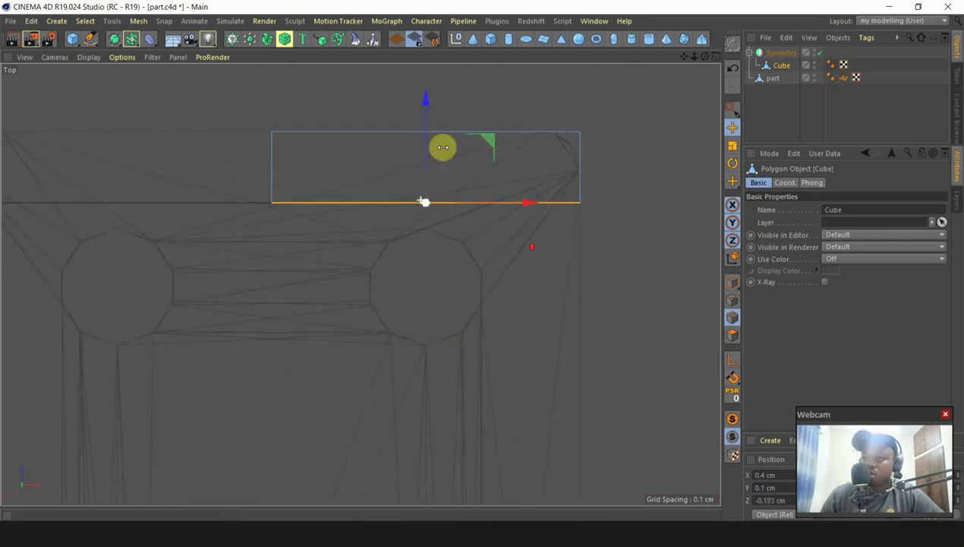
{"action": "left_click_drag", "start_coordinate": [426, 104], "coordinate": [426, 120]}
{"action": "scroll", "coordinate": [357, 143], "scroll_direction": "down", "scroll_amount": 2}
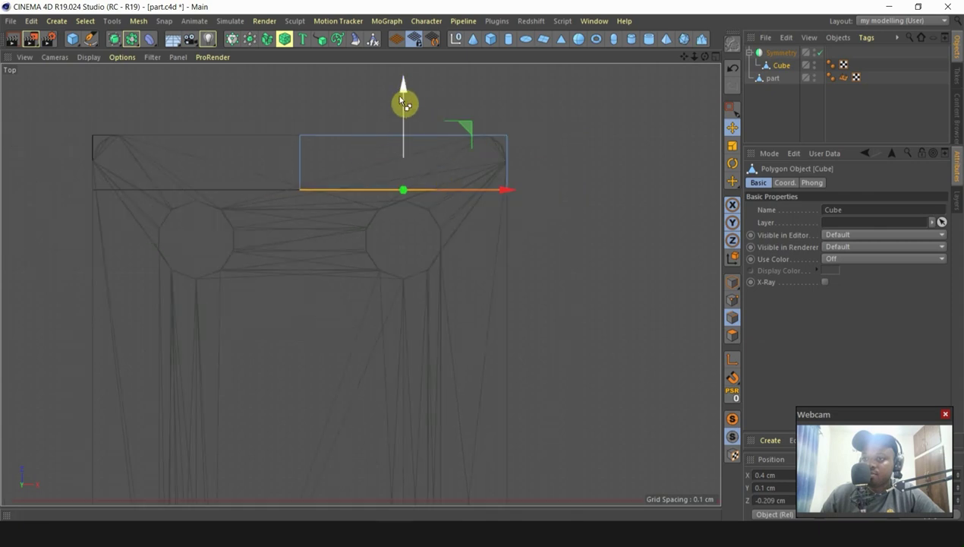
Step: Extrude the edge to the near hole's middle, to Z -0.58 cm just past the hole, and on to Z -1.28 cm
{"action": "left_click_drag", "start_coordinate": [408, 91], "coordinate": [404, 186]}
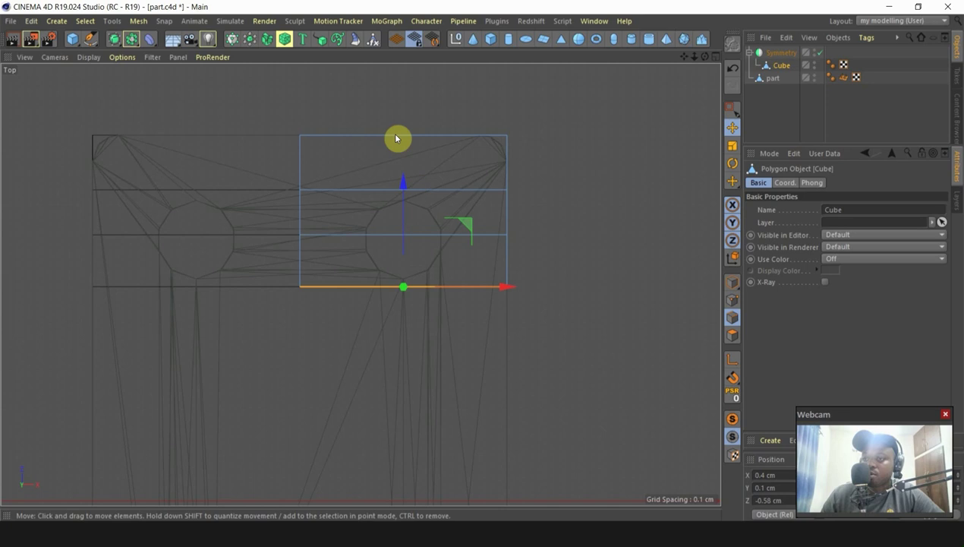
{"action": "scroll", "coordinate": [394, 135], "scroll_direction": "down", "scroll_amount": 3}
{"action": "scroll", "coordinate": [426, 197], "scroll_direction": "up", "scroll_amount": 3}
{"action": "scroll", "coordinate": [394, 137], "scroll_direction": "down", "scroll_amount": 2}
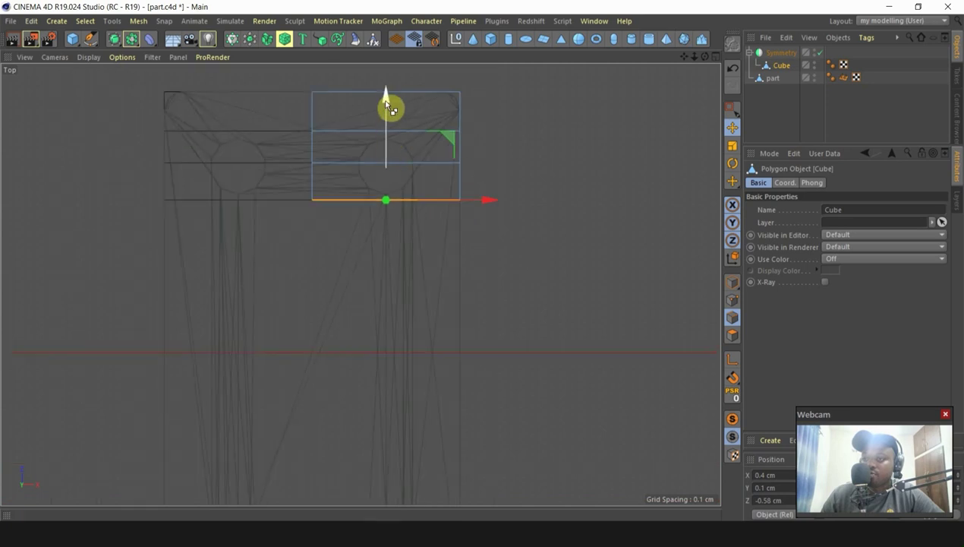
{"action": "left_click_drag", "start_coordinate": [386, 95], "coordinate": [373, 209]}
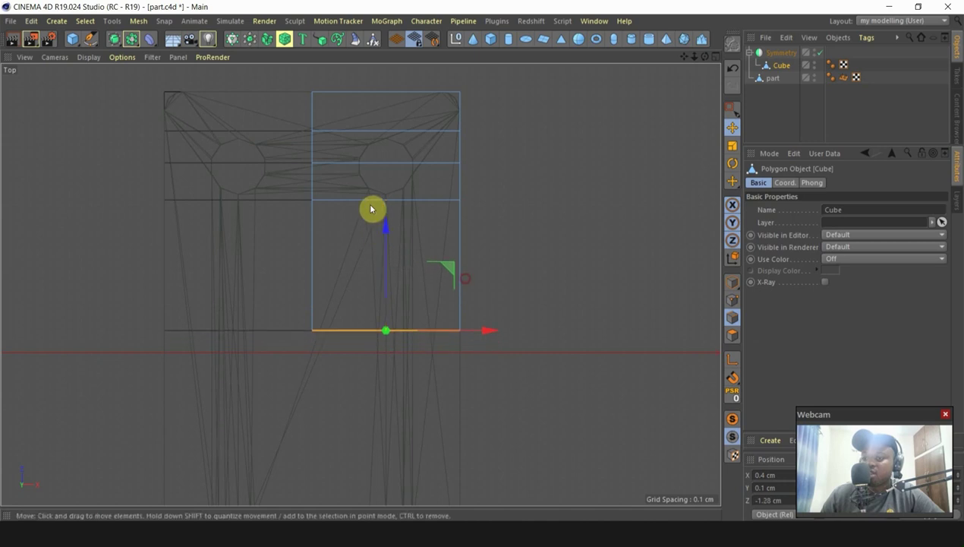
Step: Extrude the edge along the plate to Z -2.169 cm before the far hole, through its middle, and to Z -2.61 cm past it
{"action": "scroll", "coordinate": [378, 290], "scroll_direction": "down", "scroll_amount": 3}
{"action": "scroll", "coordinate": [375, 290], "scroll_direction": "up", "scroll_amount": 2}
{"action": "left_click_drag", "start_coordinate": [387, 121], "coordinate": [367, 257]}
{"action": "scroll", "coordinate": [361, 253], "scroll_direction": "down", "scroll_amount": 3}
{"action": "scroll", "coordinate": [350, 331], "scroll_direction": "up", "scroll_amount": 5}
{"action": "scroll", "coordinate": [333, 243], "scroll_direction": "up", "scroll_amount": 3}
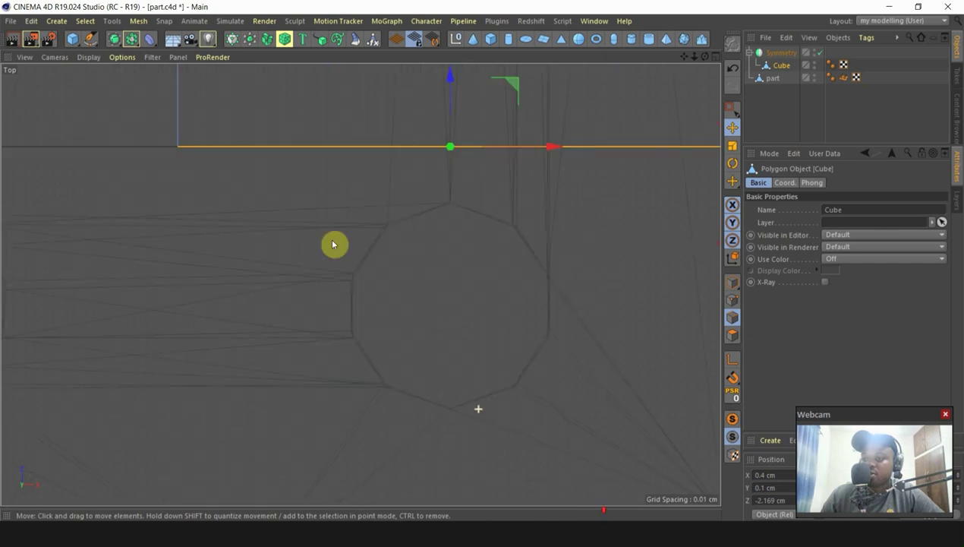
{"action": "scroll", "coordinate": [402, 98], "scroll_direction": "down", "scroll_amount": 2}
{"action": "left_click_drag", "start_coordinate": [389, 77], "coordinate": [365, 228]}
{"action": "scroll", "coordinate": [328, 215], "scroll_direction": "down", "scroll_amount": 2}
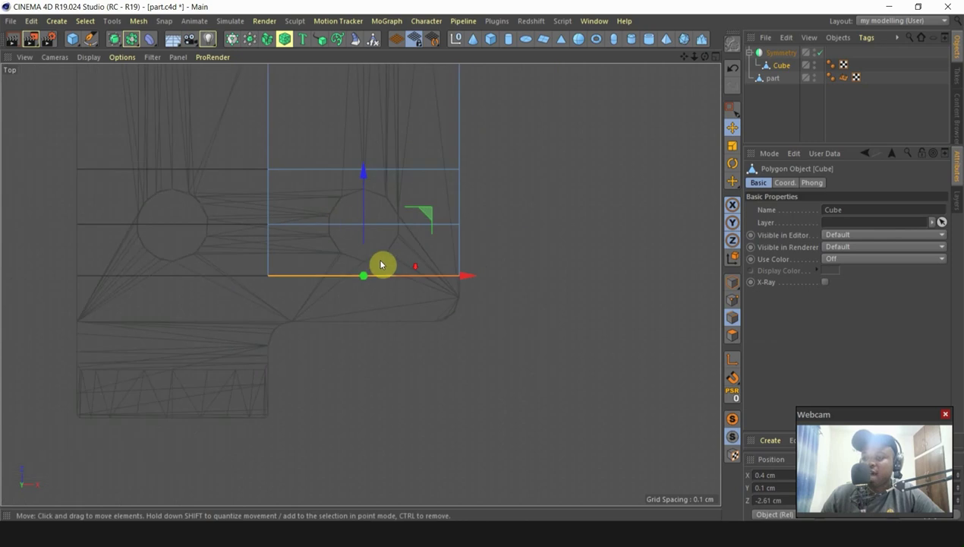
Step: Extrude the edge once more and, with snapping enabled, align it with the plate's end at Z -2.8 cm
{"action": "left_click_drag", "start_coordinate": [361, 185], "coordinate": [350, 226]}
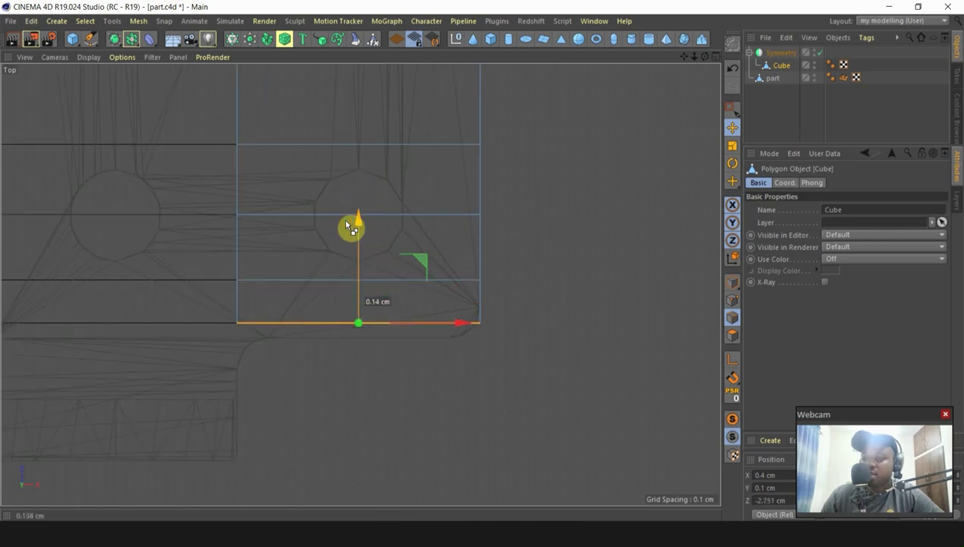
{"action": "left_click", "coordinate": [733, 377]}
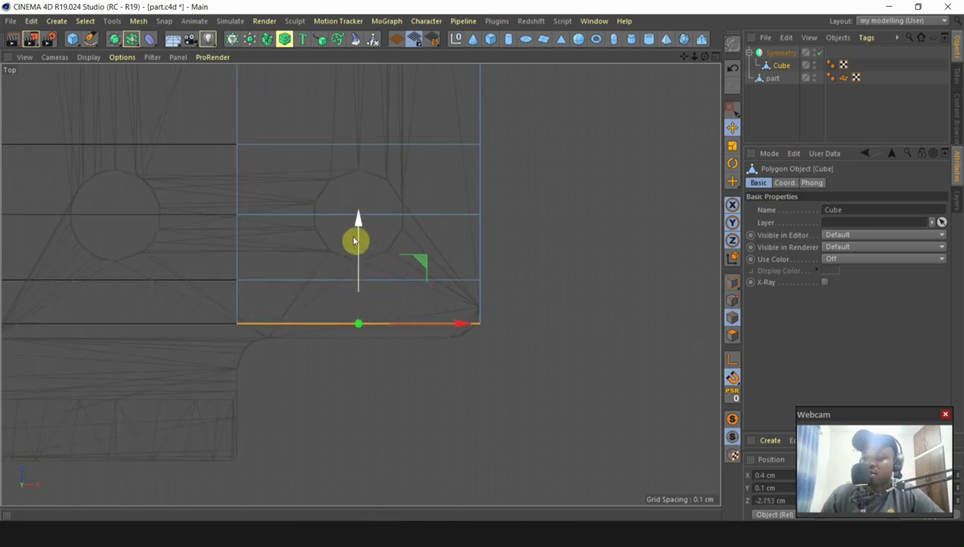
{"action": "left_click_drag", "start_coordinate": [363, 226], "coordinate": [357, 237]}
{"action": "scroll", "coordinate": [413, 425], "scroll_direction": "down", "scroll_amount": 5}
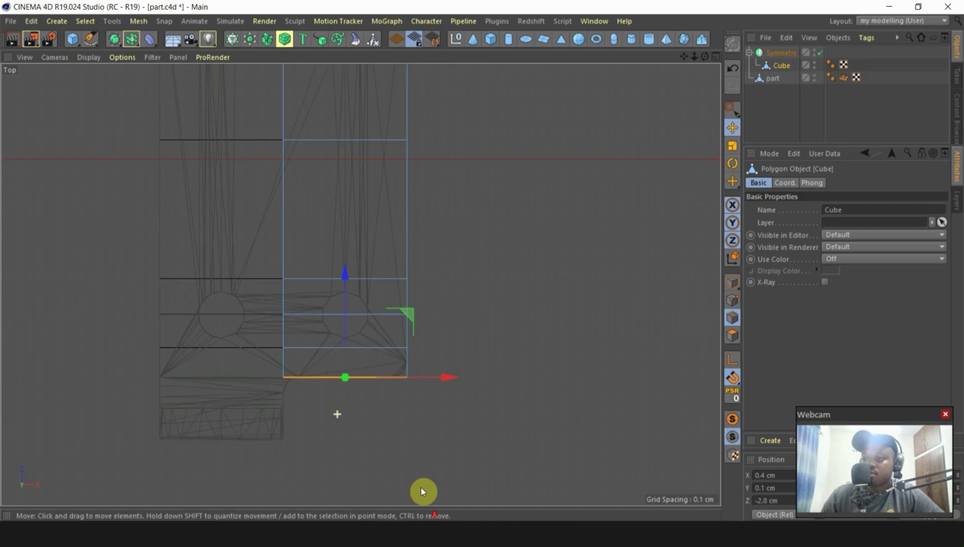
Step: Snap the cross edges on both sides of the near hole to its outermost vertices, at Z -0.25 cm and Z -0.55 cm
{"action": "scroll", "coordinate": [364, 321], "scroll_direction": "up", "scroll_amount": 5}
{"action": "scroll", "coordinate": [428, 346], "scroll_direction": "down", "scroll_amount": 3}
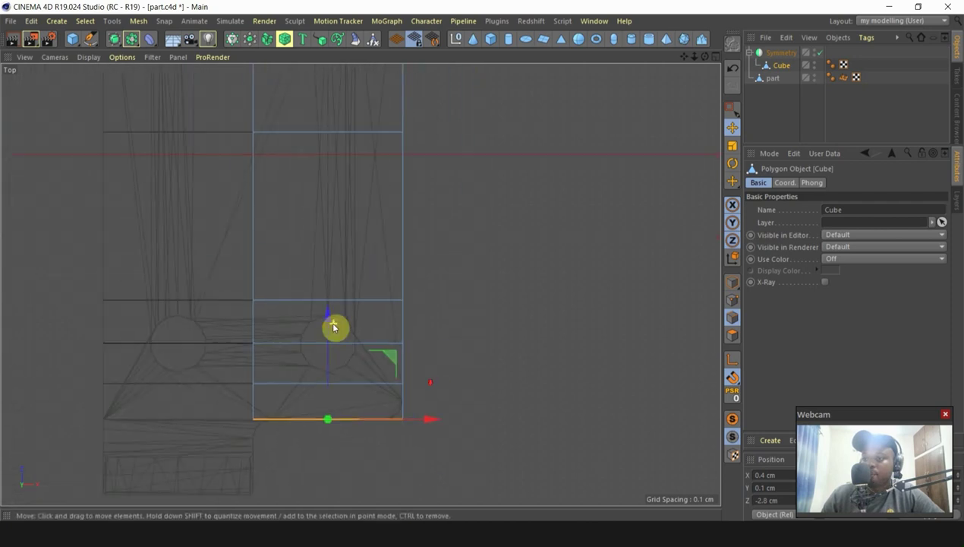
{"action": "scroll", "coordinate": [334, 251], "scroll_direction": "down", "scroll_amount": 3}
{"action": "scroll", "coordinate": [330, 179], "scroll_direction": "up", "scroll_amount": 5}
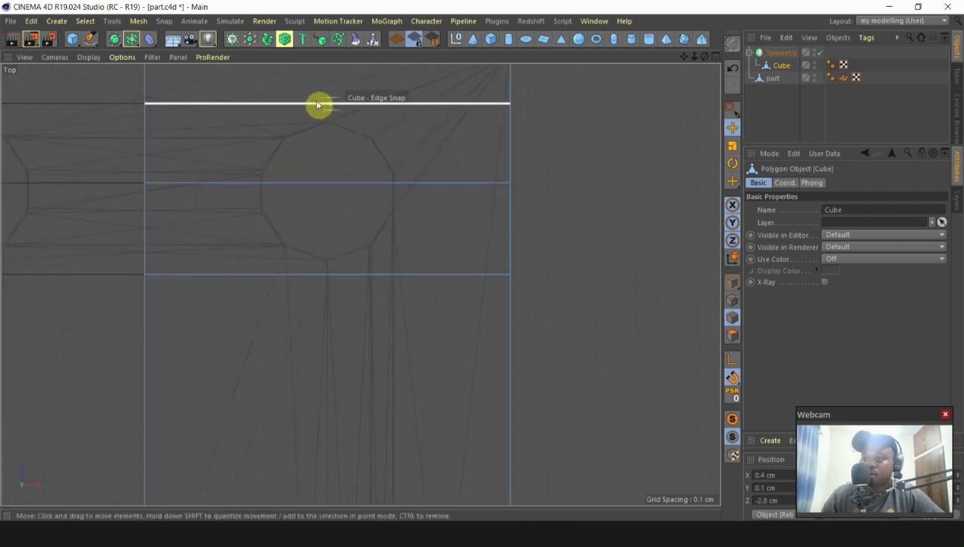
{"action": "scroll", "coordinate": [350, 119], "scroll_direction": "down", "scroll_amount": 3}
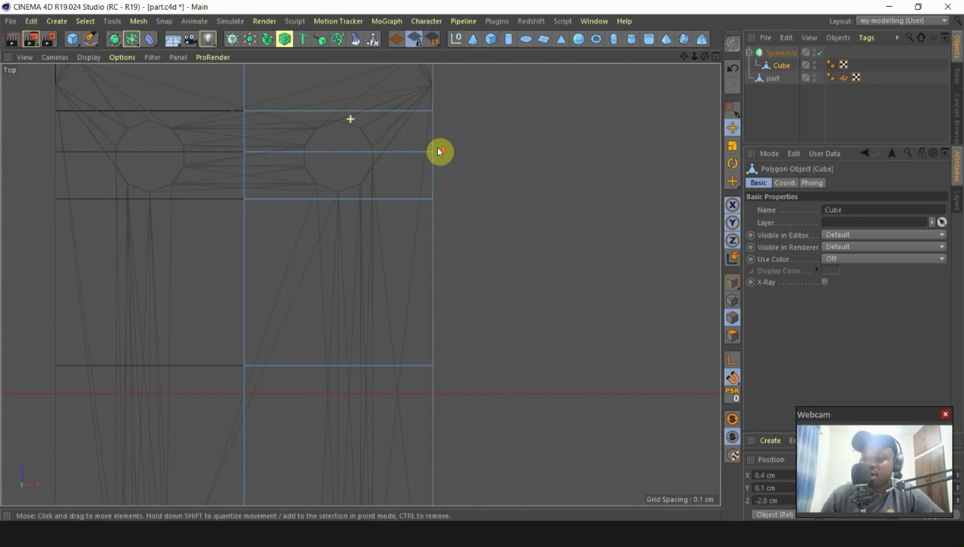
{"action": "scroll", "coordinate": [363, 370], "scroll_direction": "down", "scroll_amount": 3}
{"action": "scroll", "coordinate": [442, 189], "scroll_direction": "up", "scroll_amount": 6}
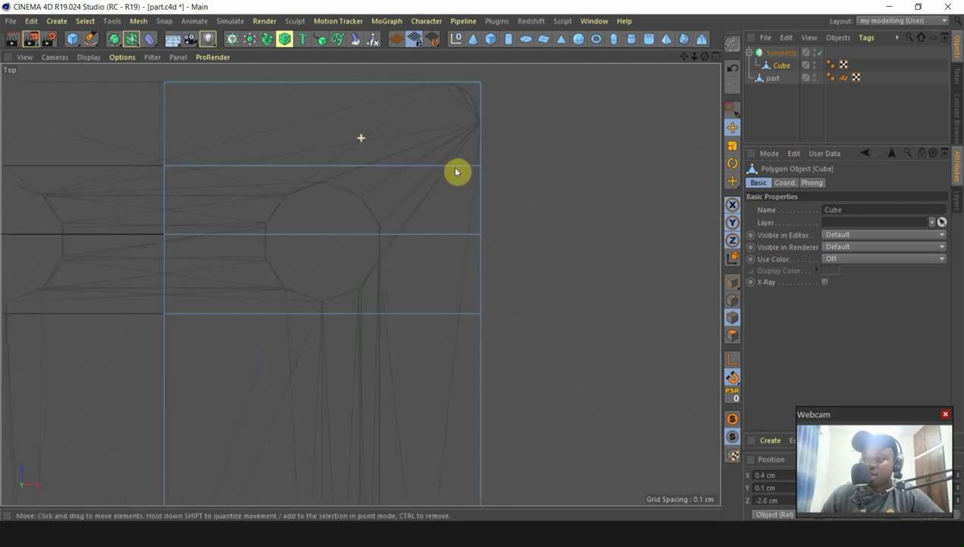
{"action": "left_click", "coordinate": [337, 159]}
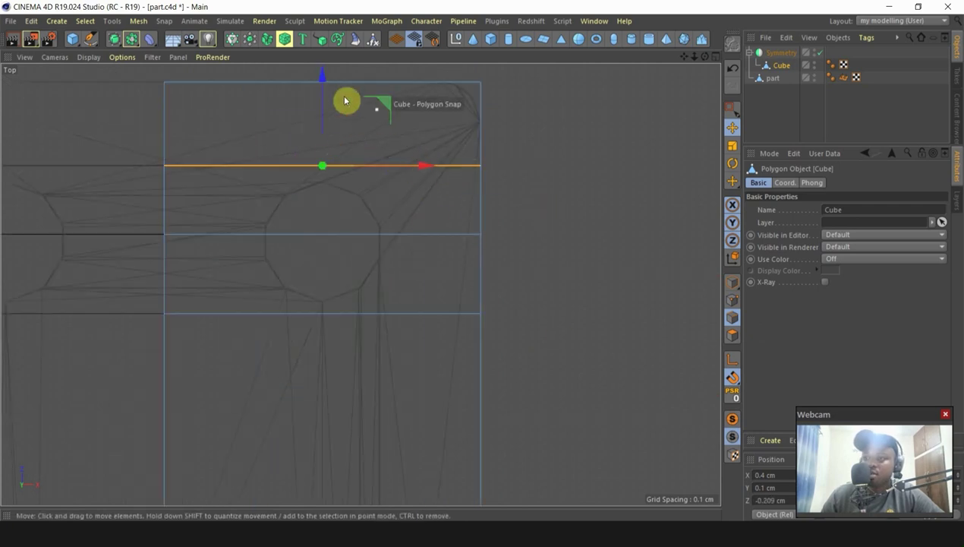
{"action": "left_click_drag", "start_coordinate": [323, 87], "coordinate": [323, 103]}
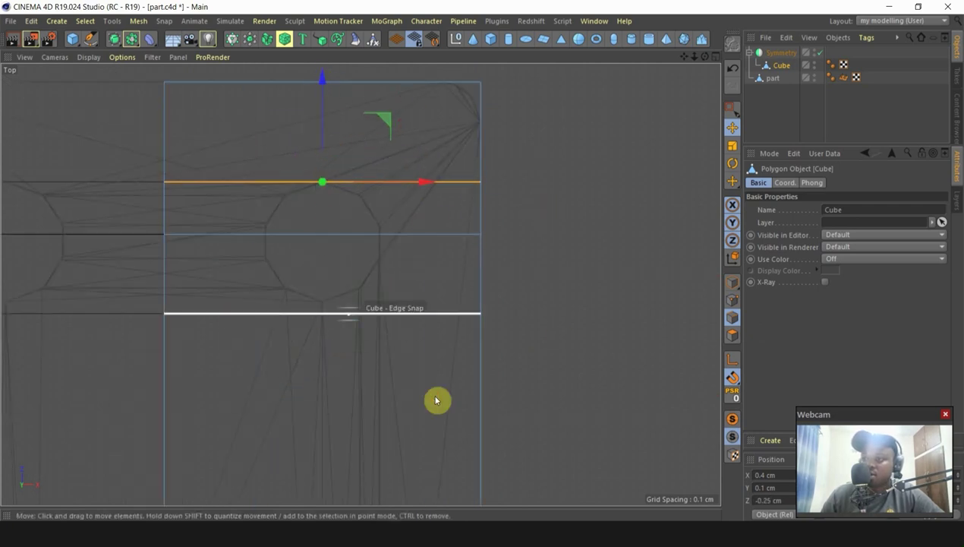
{"action": "left_click", "coordinate": [352, 314]}
{"action": "left_click_drag", "start_coordinate": [323, 223], "coordinate": [328, 212]}
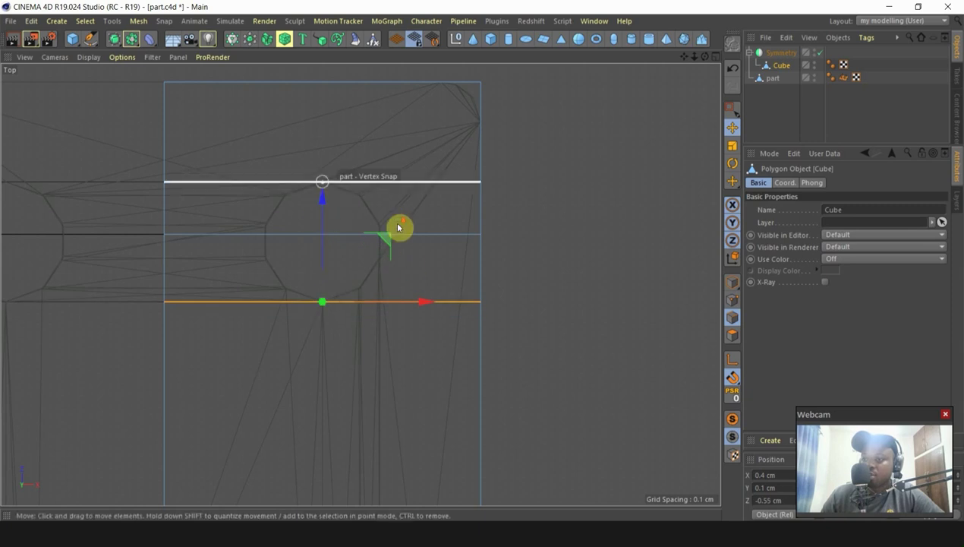
Step: Snap the cross edges on both sides of the far hole to its outermost vertices, at Z -2.25 cm and Z -2.55 cm
{"action": "scroll", "coordinate": [398, 183], "scroll_direction": "down", "scroll_amount": 5}
{"action": "scroll", "coordinate": [337, 288], "scroll_direction": "up", "scroll_amount": 3}
{"action": "left_click", "coordinate": [343, 316]}
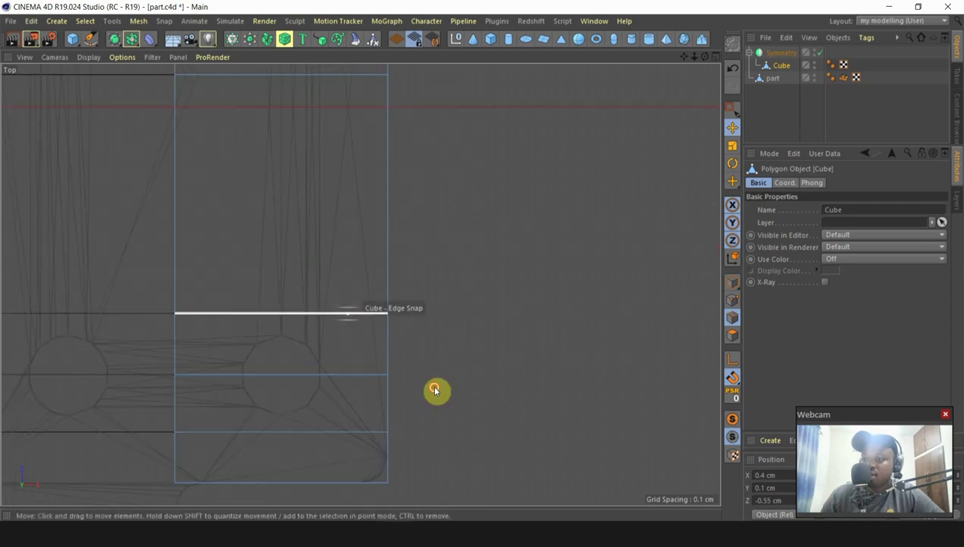
{"action": "scroll", "coordinate": [299, 318], "scroll_direction": "up", "scroll_amount": 4}
{"action": "left_click_drag", "start_coordinate": [256, 204], "coordinate": [254, 246]}
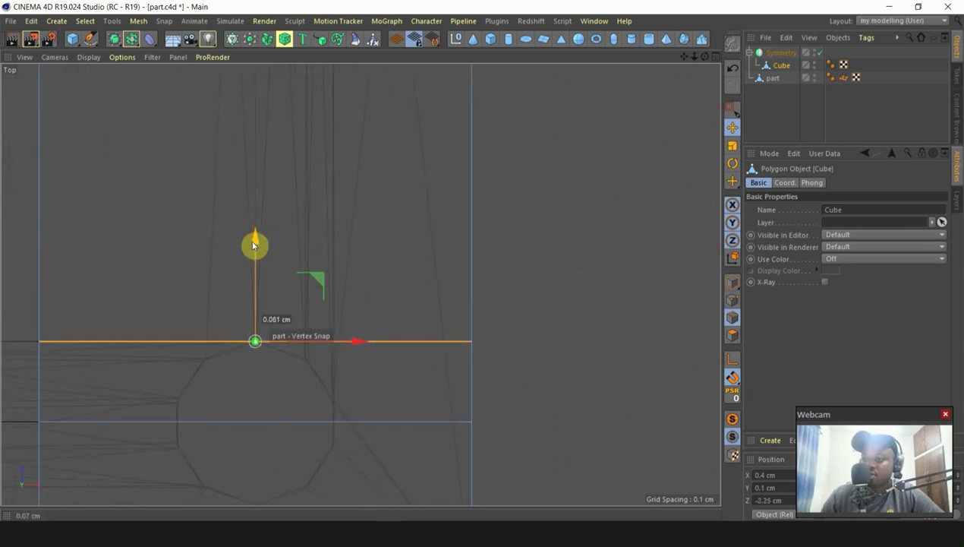
{"action": "scroll", "coordinate": [285, 187], "scroll_direction": "down", "scroll_amount": 5}
{"action": "left_click", "coordinate": [286, 369]}
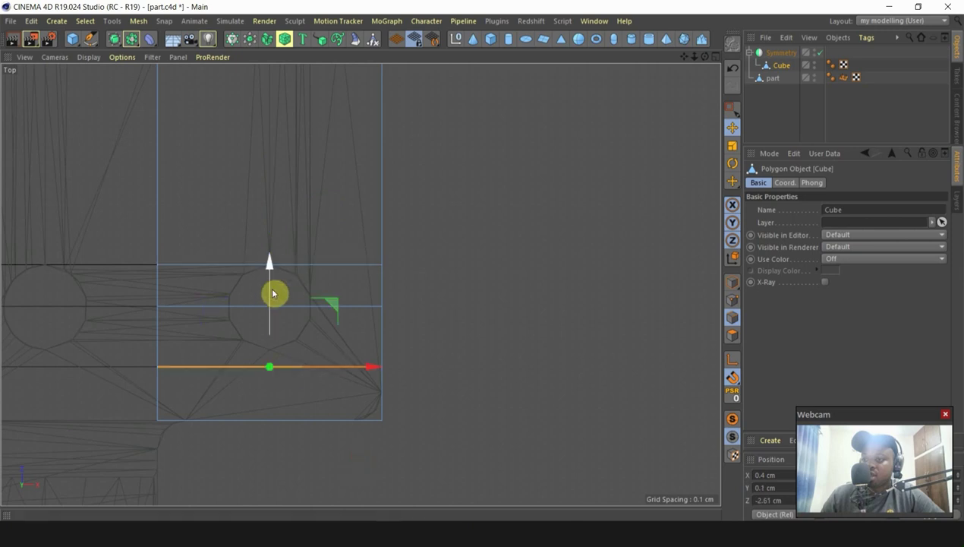
{"action": "left_click_drag", "start_coordinate": [269, 265], "coordinate": [274, 252]}
{"action": "scroll", "coordinate": [323, 288], "scroll_direction": "up", "scroll_amount": 4}
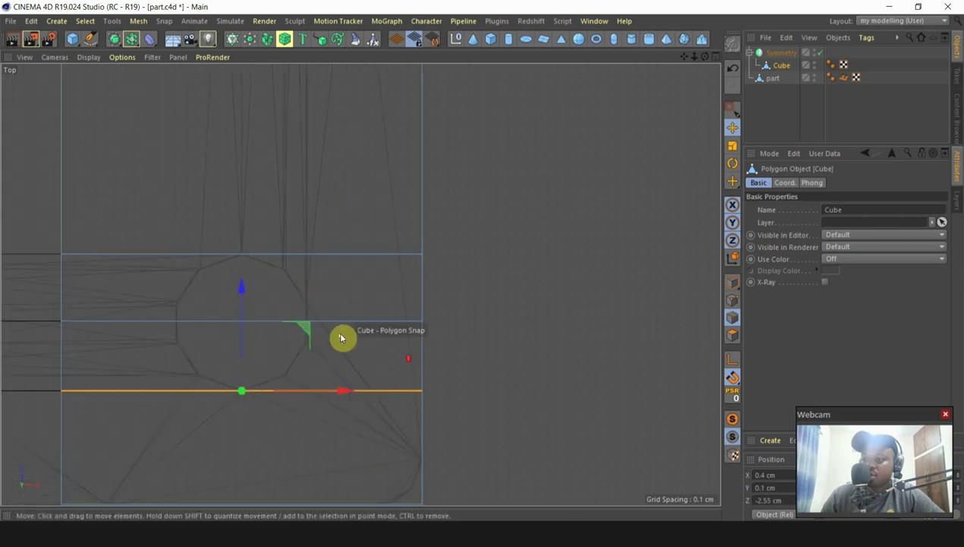
{"action": "scroll", "coordinate": [209, 332], "scroll_direction": "up", "scroll_amount": 2}
{"action": "scroll", "coordinate": [333, 374], "scroll_direction": "down", "scroll_amount": 6}
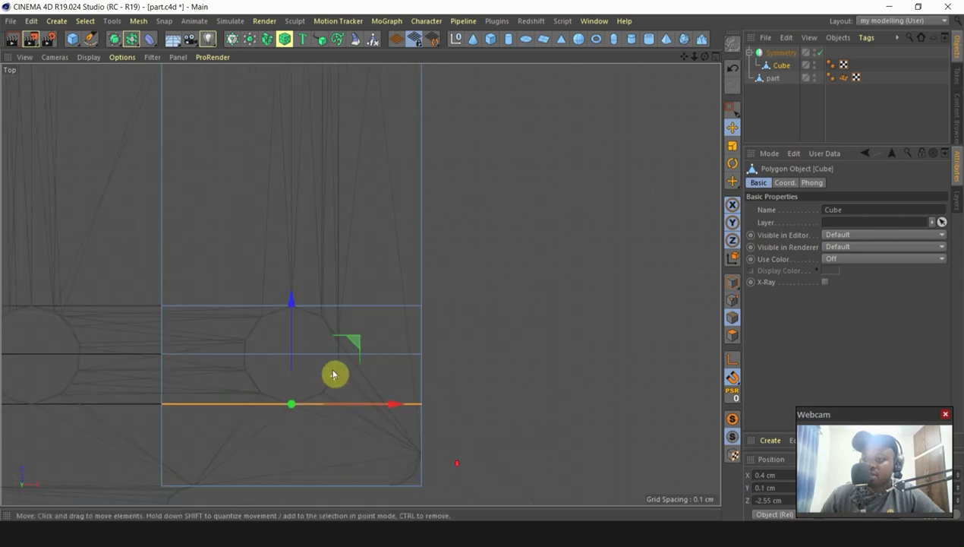
Step: Dissolve the off-centre cross edge running through the near hole
{"action": "scroll", "coordinate": [330, 213], "scroll_direction": "up", "scroll_amount": 10}
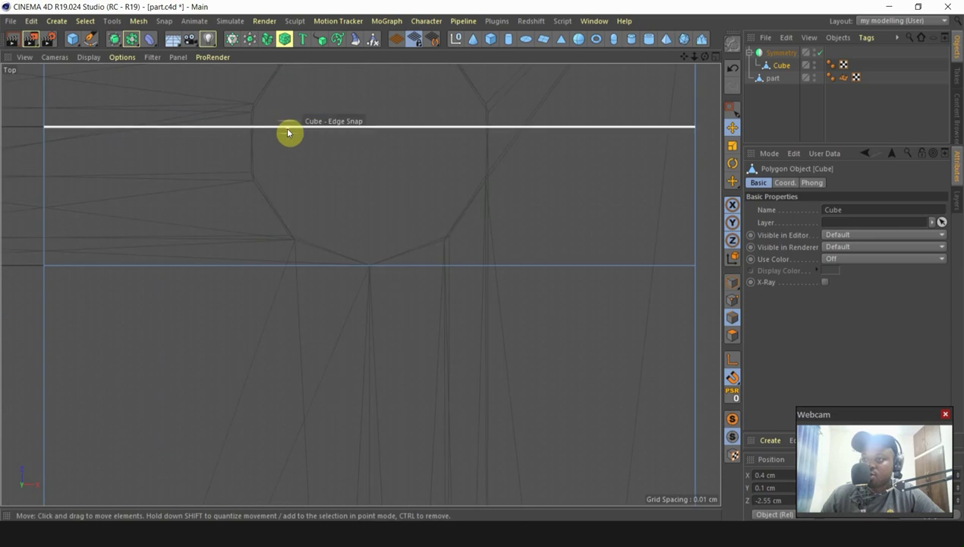
{"action": "left_click", "coordinate": [288, 132]}
{"action": "scroll", "coordinate": [327, 283], "scroll_direction": "down", "scroll_amount": 2}
{"action": "middle_click_drag", "start_coordinate": [326, 283], "coordinate": [316, 347], "text": "alt"}
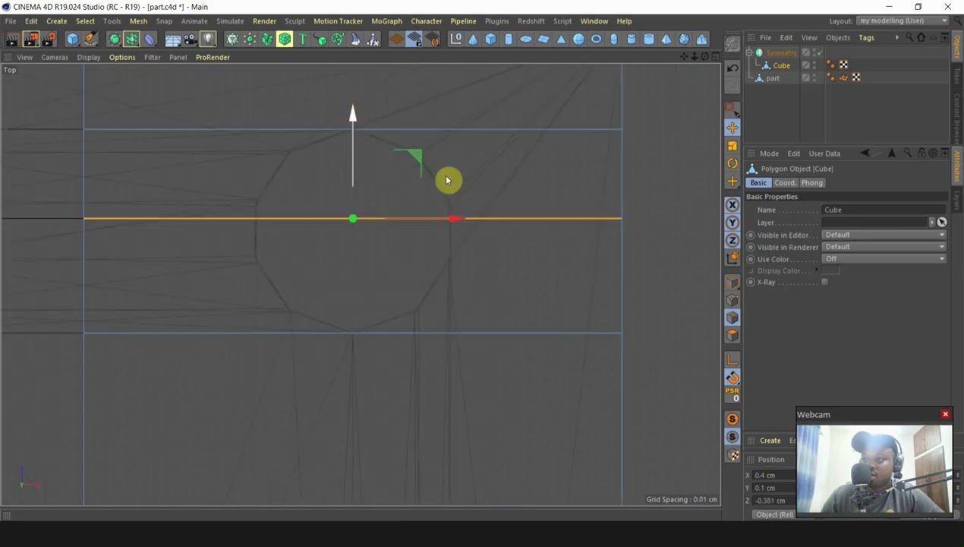
{"action": "right_click", "coordinate": [669, 239]}
{"action": "left_click", "coordinate": [579, 259]}
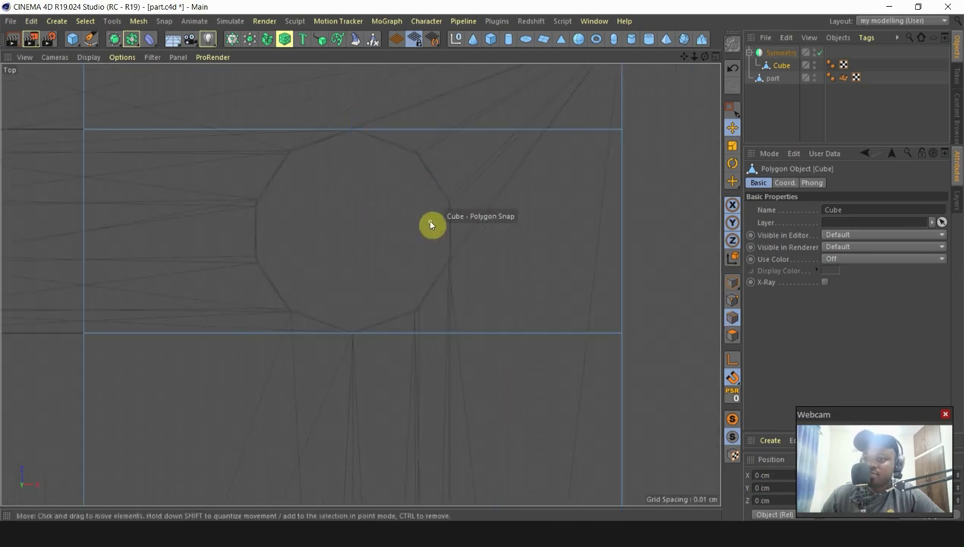
Step: Add a loop cut at 50% between the two edges bounding the near hole
{"action": "key", "text": "k"}
{"action": "key", "text": "l"}
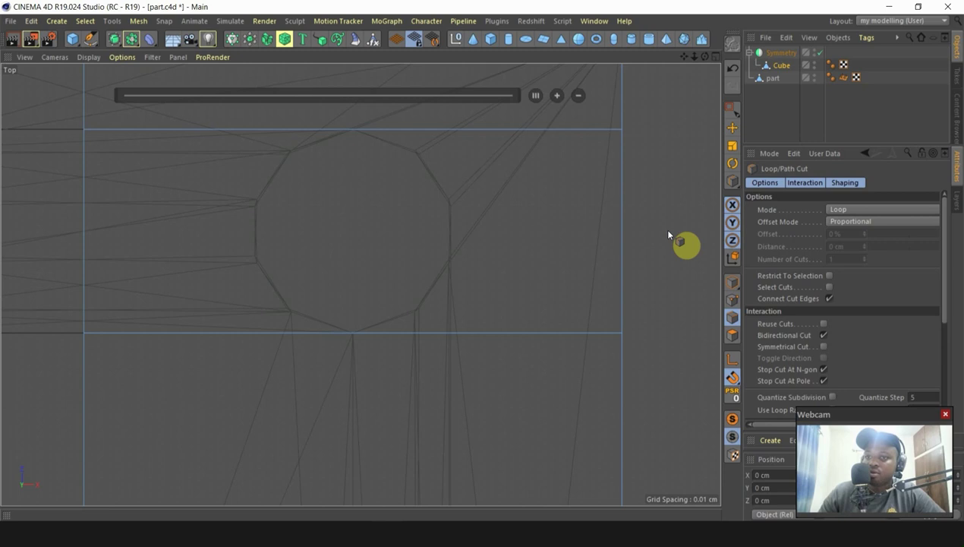
{"action": "left_click", "coordinate": [625, 222]}
{"action": "scroll", "coordinate": [468, 170], "scroll_direction": "down", "scroll_amount": 5}
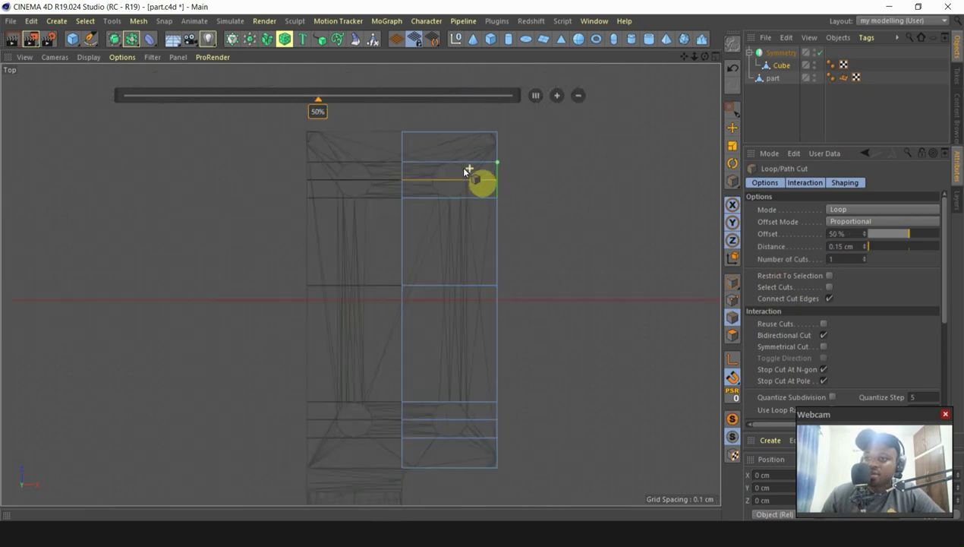
{"action": "scroll", "coordinate": [501, 333], "scroll_direction": "up", "scroll_amount": 5}
Step: Select the cross edge running through the far hole with the Move tool and dissolve it
{"action": "left_click", "coordinate": [732, 128]}
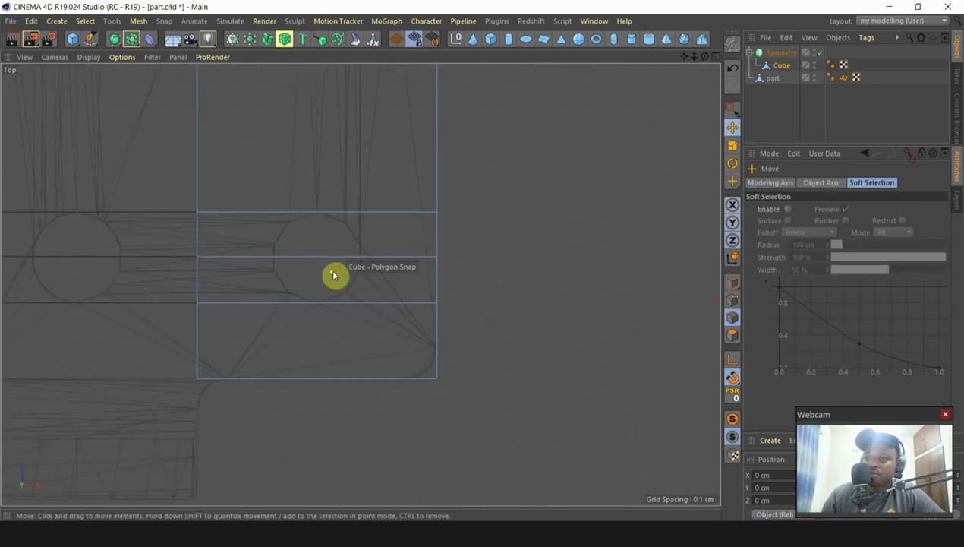
{"action": "left_click", "coordinate": [333, 275]}
{"action": "right_click", "coordinate": [566, 183]}
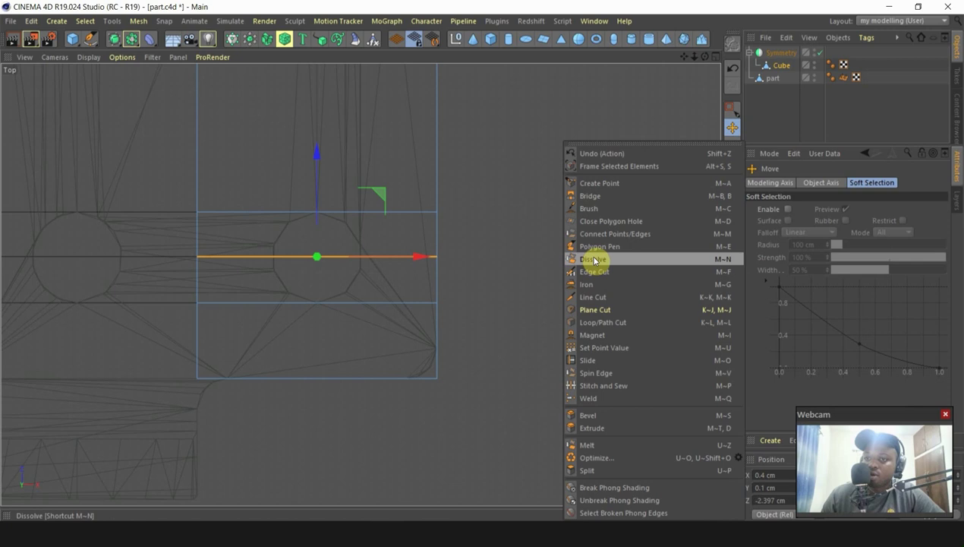
{"action": "left_click", "coordinate": [595, 260]}
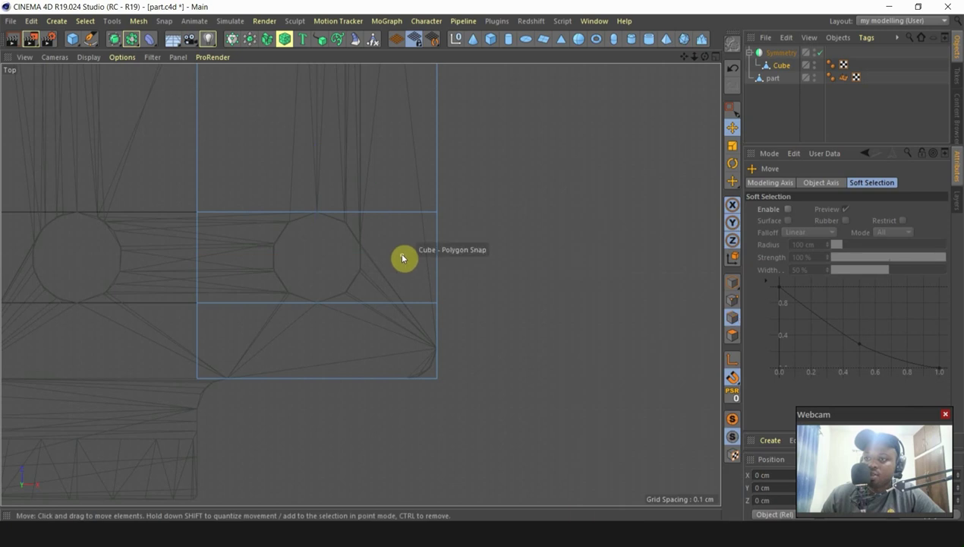
Step: Add a cross loop cut at 50% between the two edges bounding the far hole
{"action": "key", "text": "k"}
{"action": "key", "text": "l"}
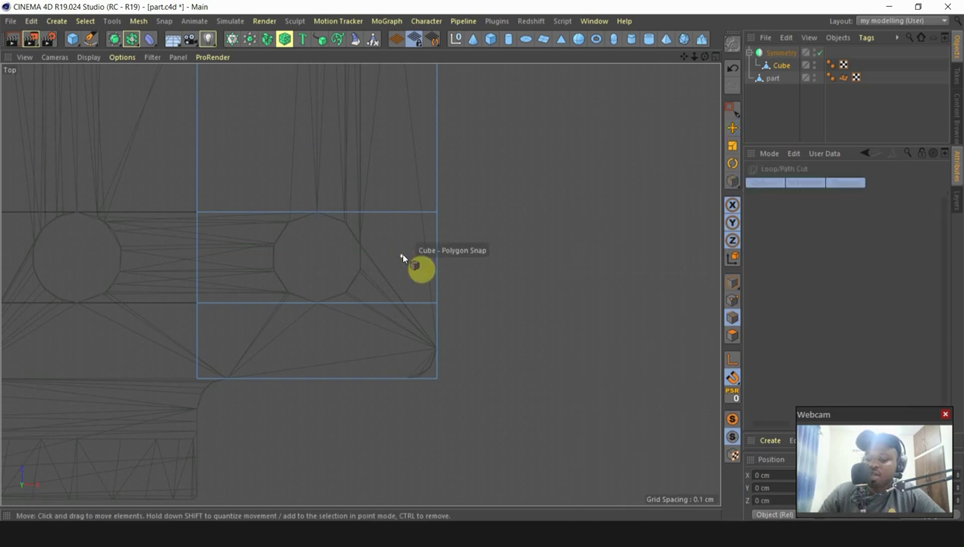
{"action": "left_click", "coordinate": [438, 254]}
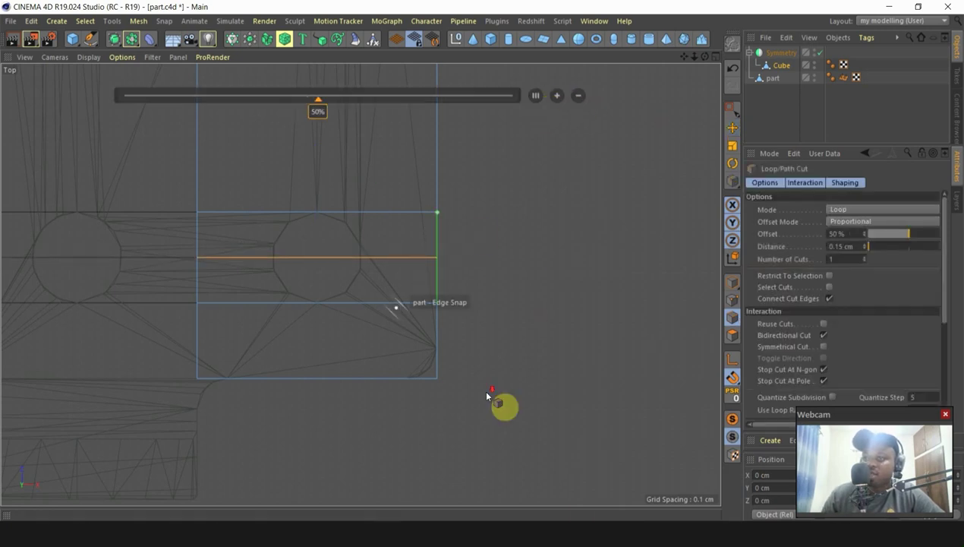
Step: Select the two cross edges bounding the far hole and scale them apart along Z to 110%
{"action": "scroll", "coordinate": [372, 325], "scroll_direction": "down", "scroll_amount": 2}
{"action": "left_click", "coordinate": [733, 128]}
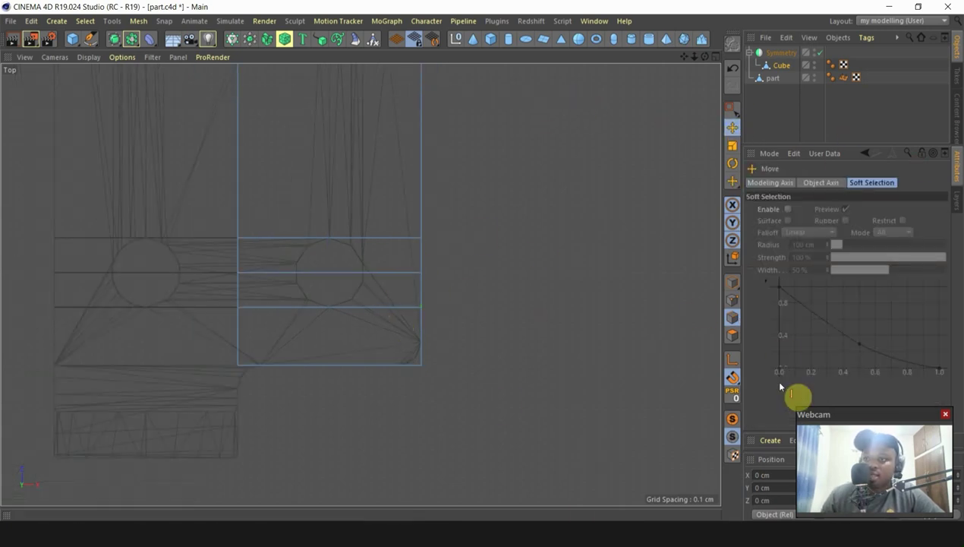
{"action": "left_click", "coordinate": [384, 244]}
{"action": "scroll", "coordinate": [349, 296], "scroll_direction": "up", "scroll_amount": 2}
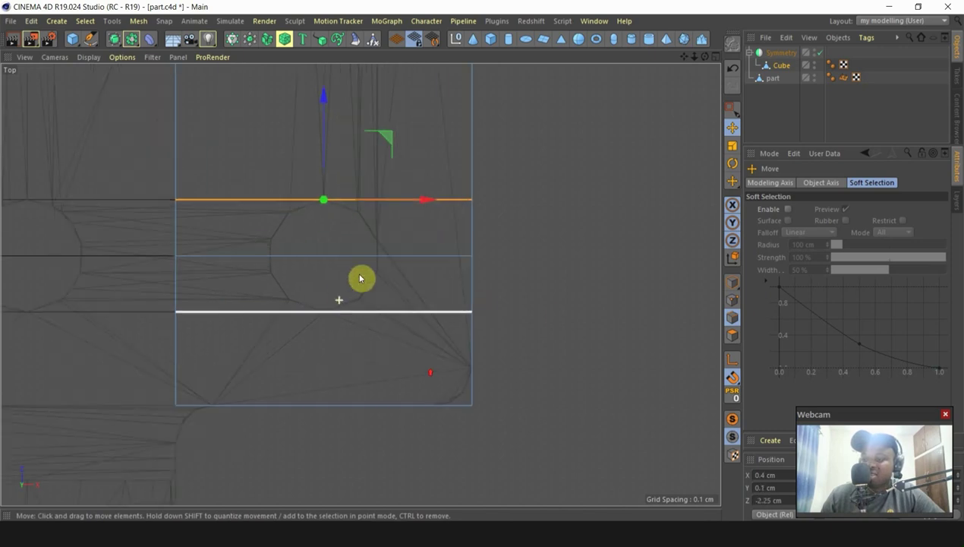
{"action": "left_click", "coordinate": [372, 308], "text": "shift"}
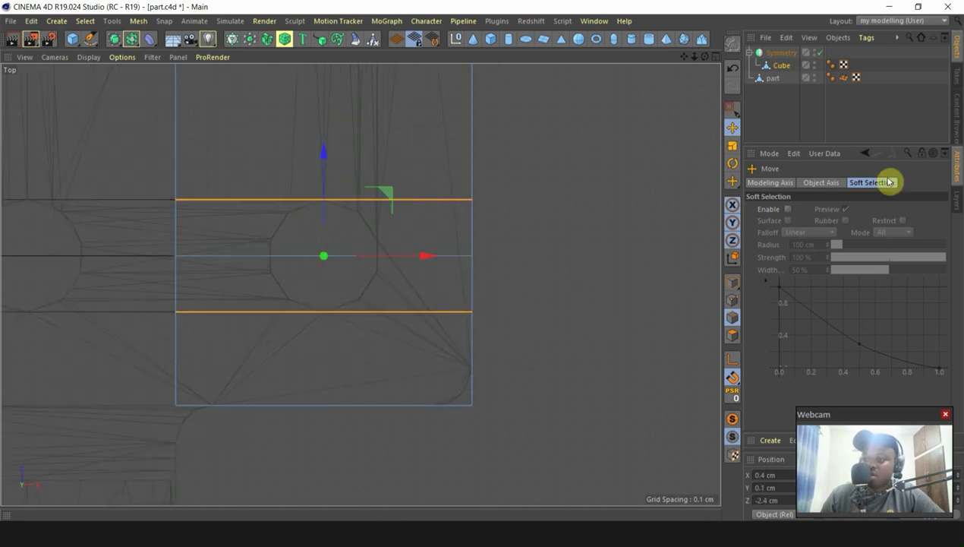
{"action": "left_click", "coordinate": [732, 146]}
{"action": "scroll", "coordinate": [269, 148], "scroll_direction": "up", "scroll_amount": 1}
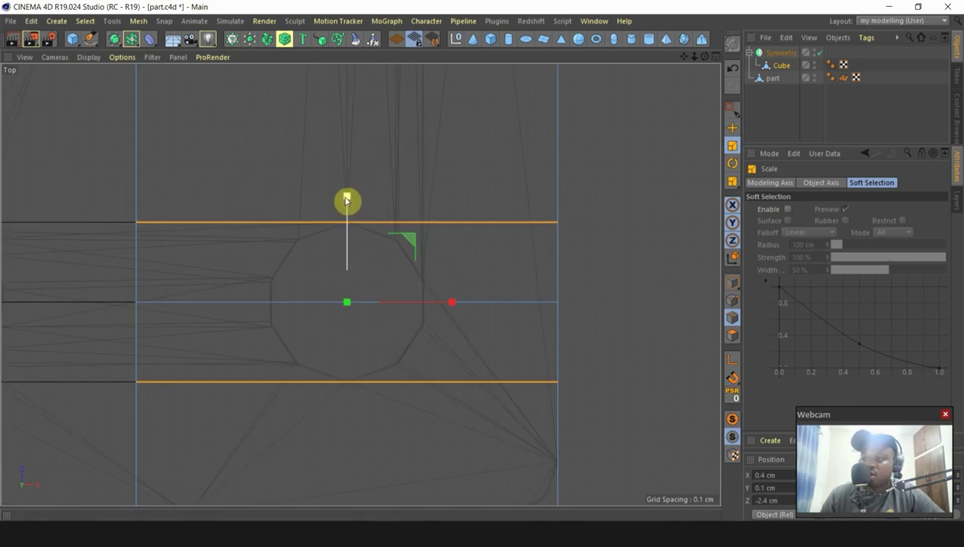
{"action": "left_click_drag", "start_coordinate": [346, 201], "coordinate": [349, 182]}
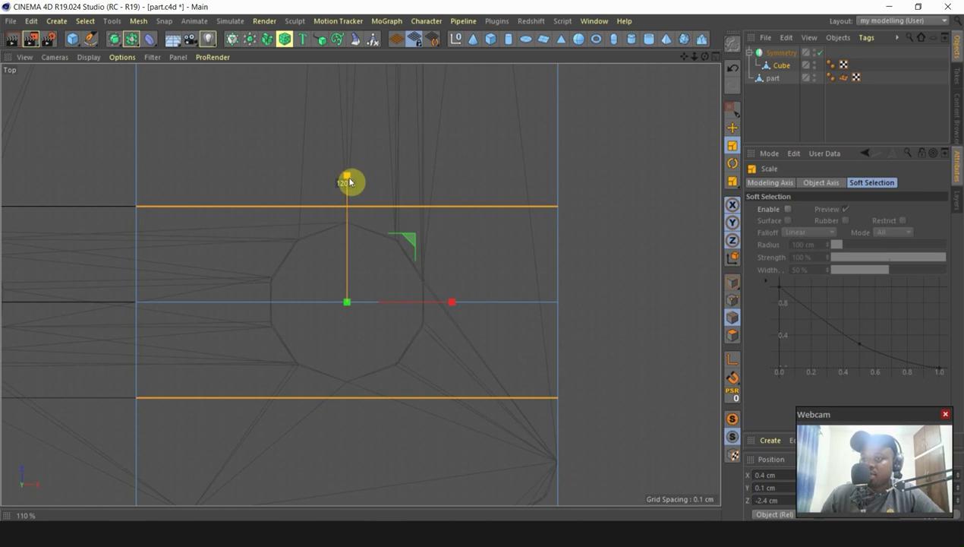
{"action": "left_click_drag", "start_coordinate": [350, 182], "coordinate": [348, 187]}
Step: Try to scale apart the two cross edges bounding the near hole
{"action": "mouse_move", "coordinate": [340, 344]}
{"action": "right_mouse_down", "text": "alt"}
{"action": "mouse_move", "coordinate": [428, 435]}
{"action": "mouse_move", "coordinate": [342, 345]}
{"action": "right_mouse_up", "text": "alt"}
{"action": "right_click_drag", "start_coordinate": [353, 207], "coordinate": [368, 266], "text": "alt"}
{"action": "left_click", "coordinate": [363, 317]}
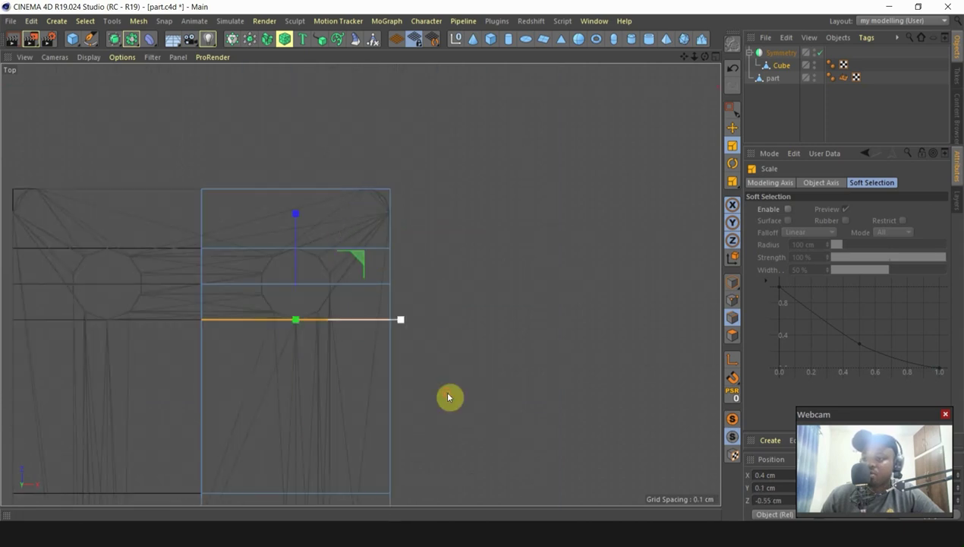
{"action": "left_click", "coordinate": [366, 247], "text": "shift"}
{"action": "scroll", "coordinate": [393, 308], "scroll_direction": "up", "scroll_amount": 3}
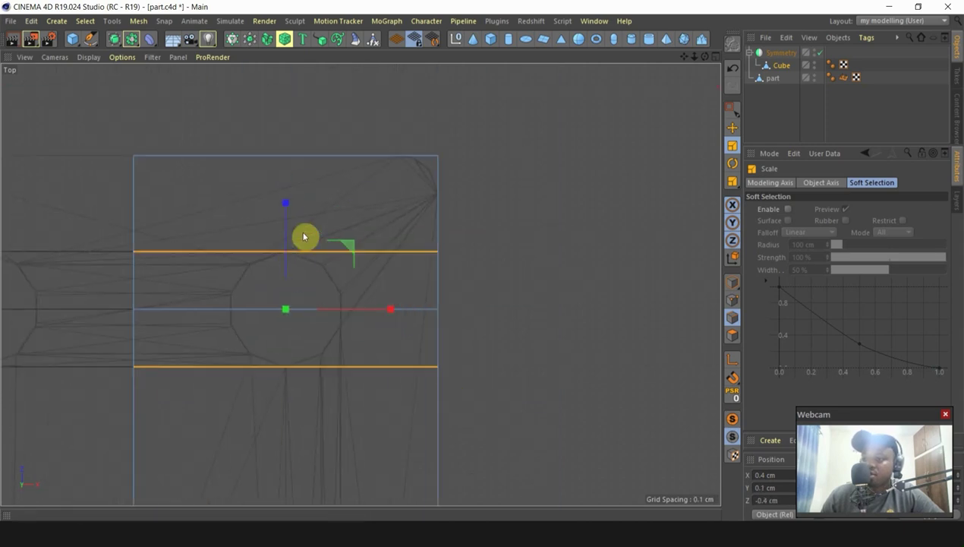
{"action": "left_click_drag", "start_coordinate": [285, 205], "coordinate": [363, 248]}
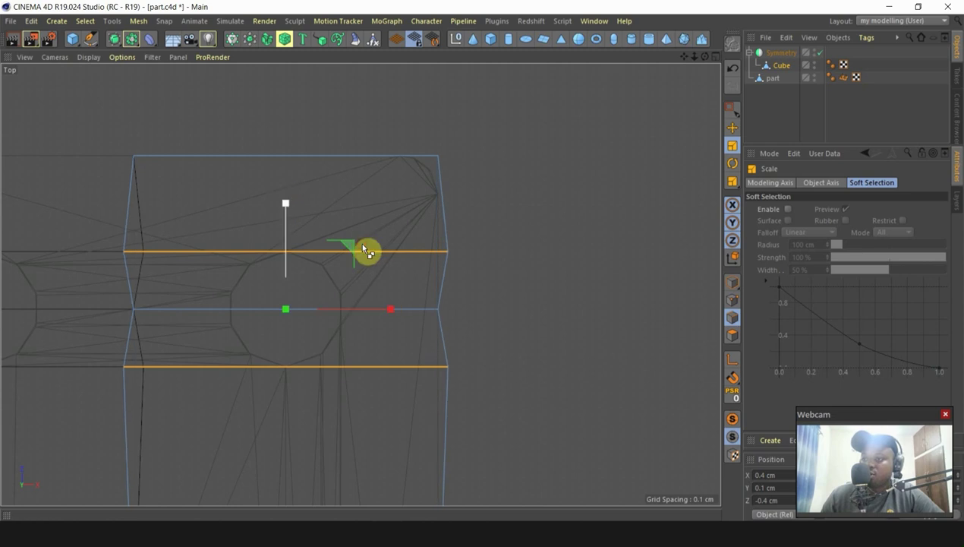
{"action": "key", "text": "ctrl+z"}
Step: Reselect the two cross edges bounding the near hole and scale them slightly apart along Z only
{"action": "left_click", "coordinate": [493, 309]}
{"action": "left_click", "coordinate": [368, 262]}
{"action": "left_click", "coordinate": [340, 367]}
{"action": "left_click", "coordinate": [424, 459]}
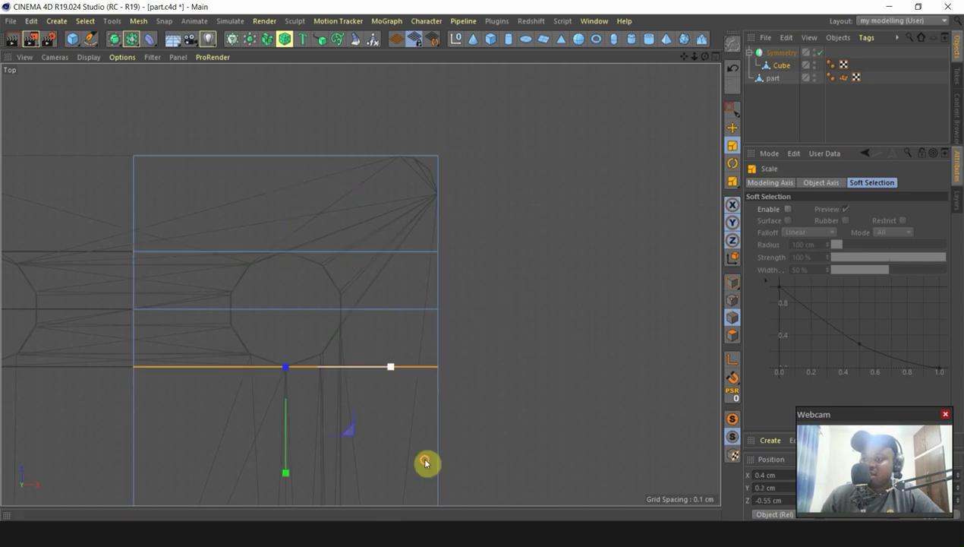
{"action": "left_click", "coordinate": [403, 255], "text": "shift"}
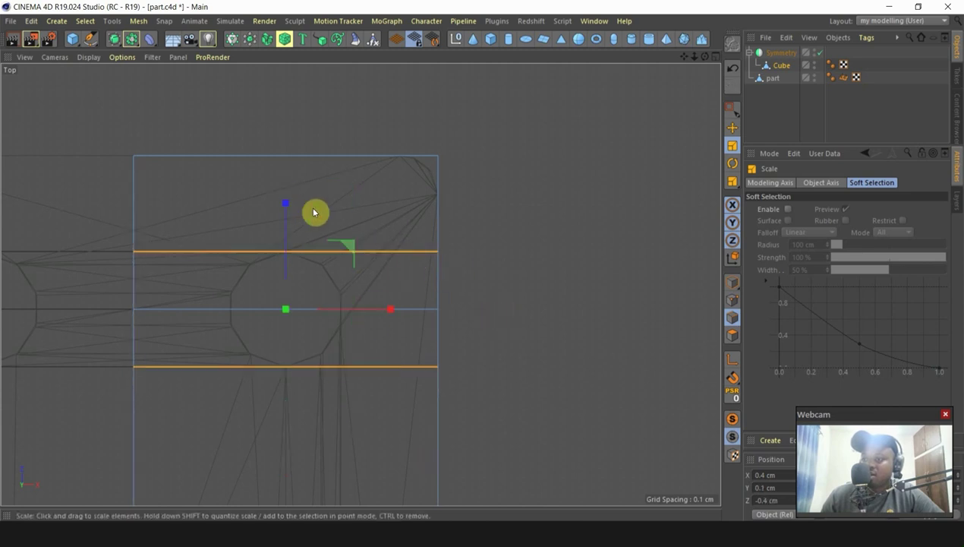
{"action": "left_click", "coordinate": [417, 253]}
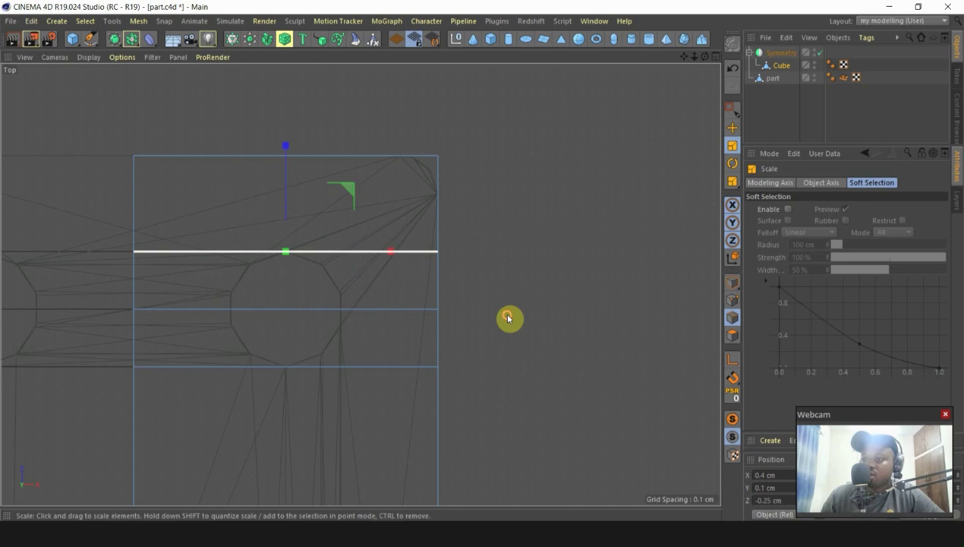
{"action": "left_click", "coordinate": [371, 368], "text": "shift"}
{"action": "left_click_drag", "start_coordinate": [291, 206], "coordinate": [358, 243]}
{"action": "key", "text": "ctrl+z"}
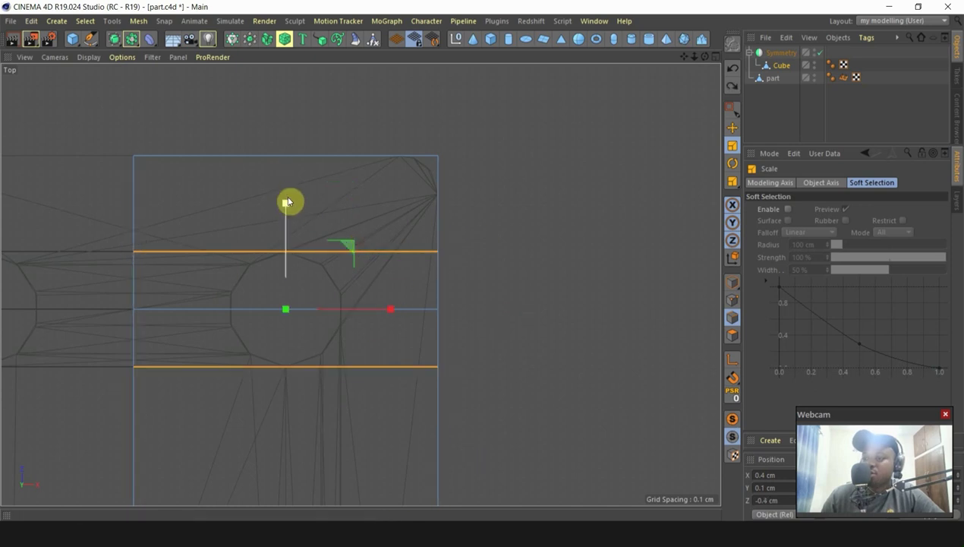
{"action": "left_click_drag", "start_coordinate": [282, 196], "coordinate": [291, 188]}
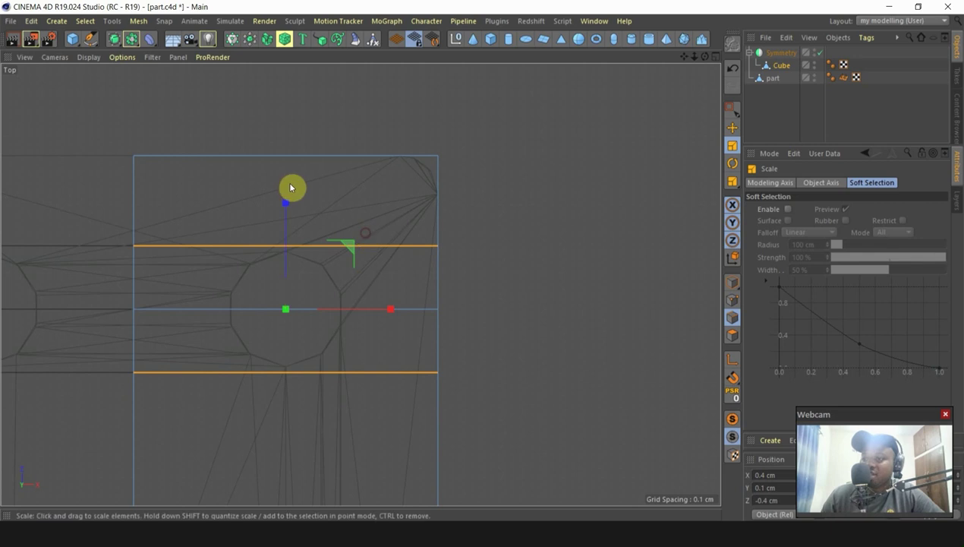
Step: Add a lengthwise loop cut at 50% across the half-strip, running through the hole centres
{"action": "scroll", "coordinate": [322, 232], "scroll_direction": "down", "scroll_amount": 3}
{"action": "scroll", "coordinate": [355, 297], "scroll_direction": "up", "scroll_amount": 1}
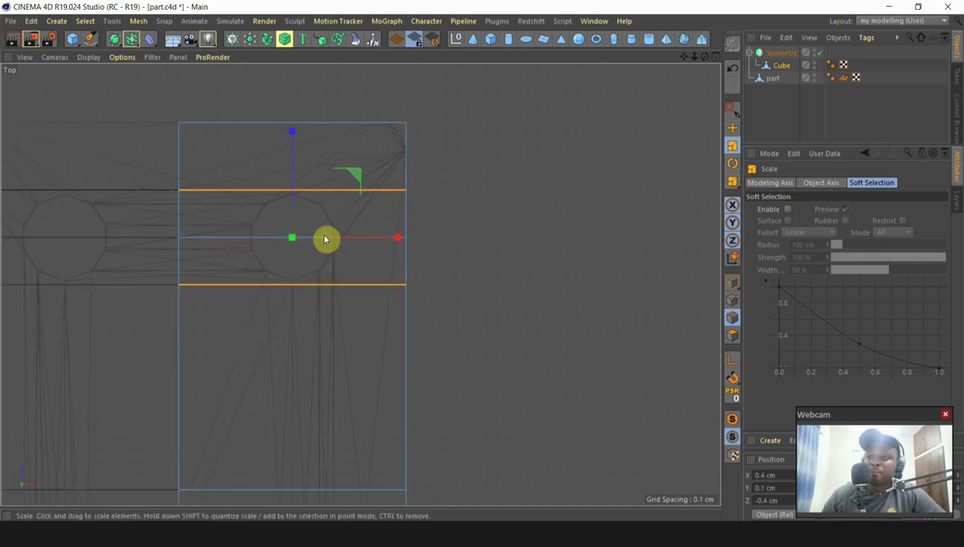
{"action": "key", "text": "k"}
{"action": "key", "text": "l"}
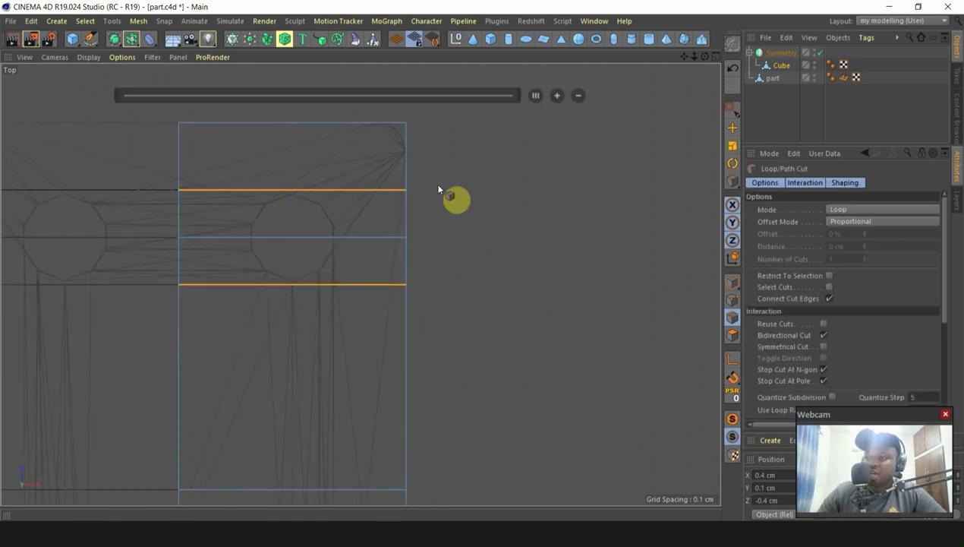
{"action": "left_click", "coordinate": [302, 135]}
{"action": "left_click", "coordinate": [527, 92]}
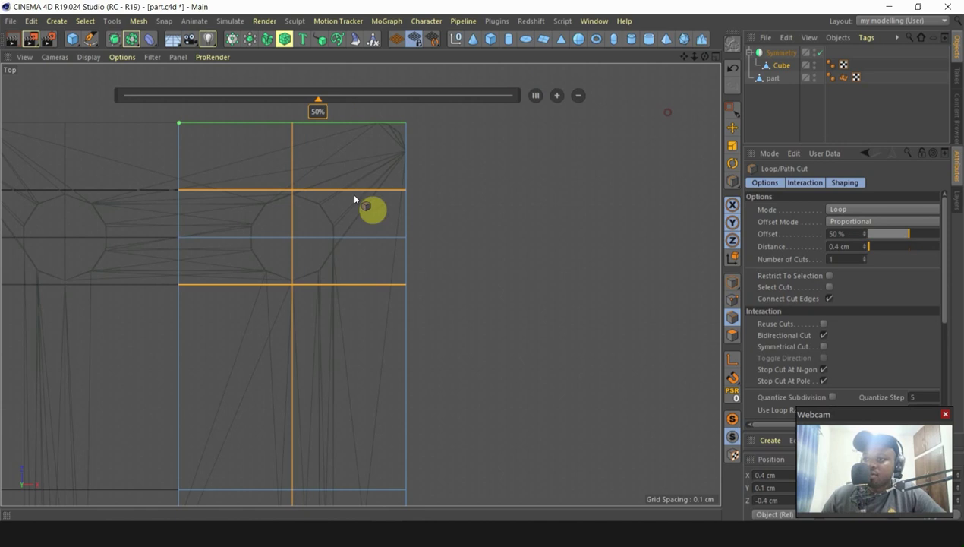
Step: Add two lengthwise loop cuts, one on each side of the near hole, with the one nearest the symmetry line at 52.611%
{"action": "scroll", "coordinate": [285, 196], "scroll_direction": "up", "scroll_amount": 6}
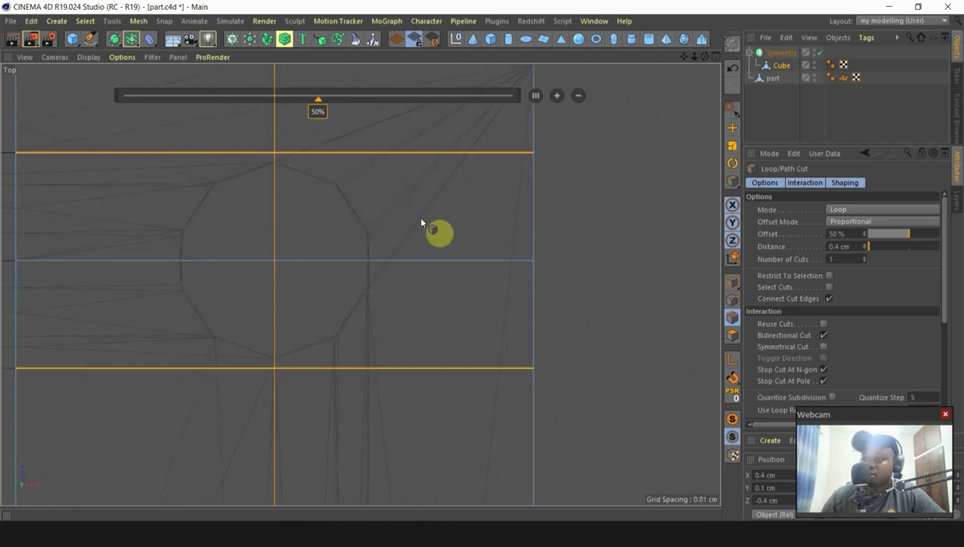
{"action": "left_click", "coordinate": [394, 152]}
{"action": "left_click", "coordinate": [155, 159]}
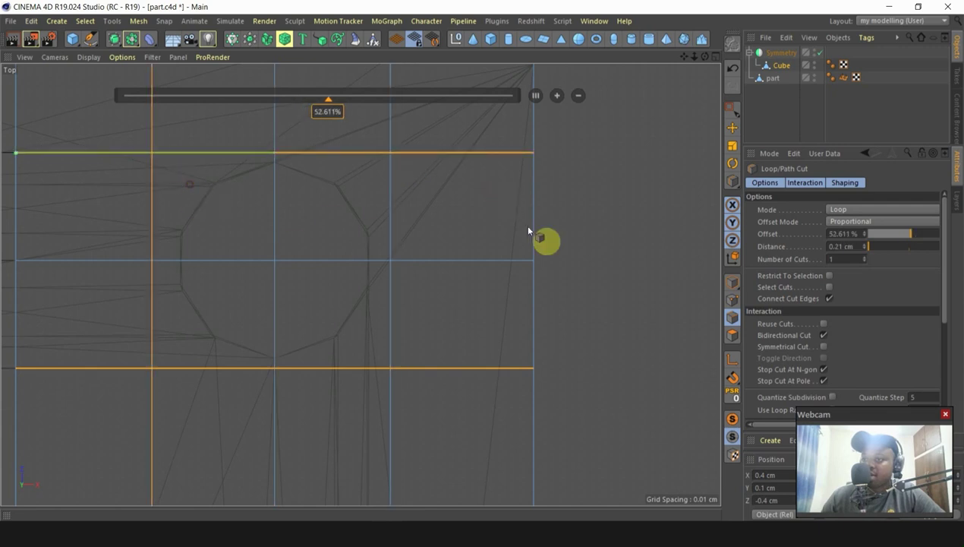
Step: Select the outer lengthwise loop and move its axis level with the near hole's side vertices, at Z -0.38 cm
{"action": "left_click", "coordinate": [732, 128]}
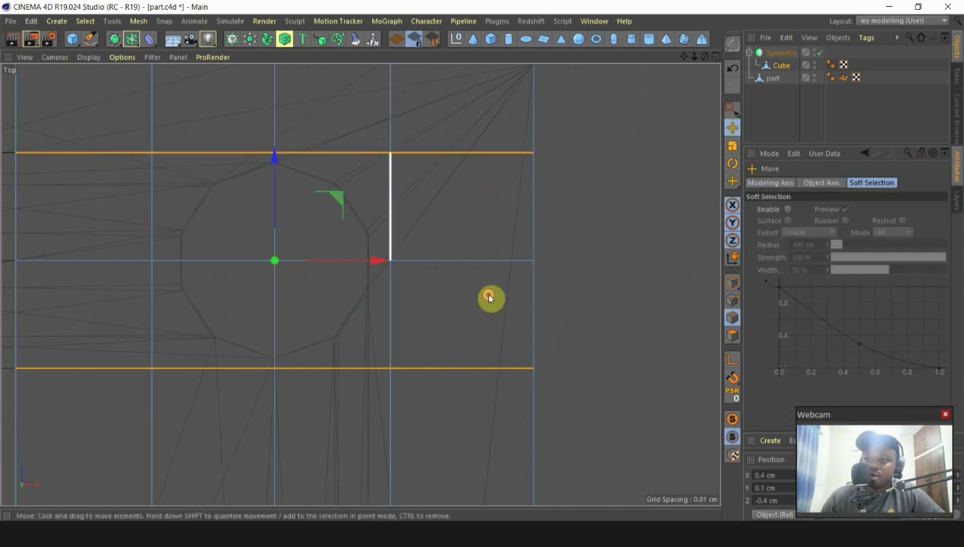
{"action": "double_click", "coordinate": [390, 272]}
{"action": "scroll", "coordinate": [441, 182], "scroll_direction": "down", "scroll_amount": 7}
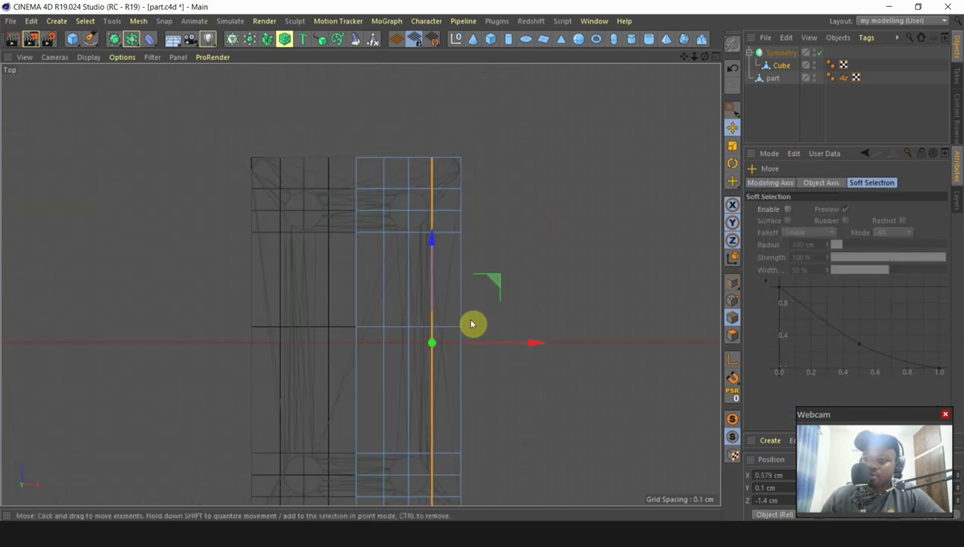
{"action": "scroll", "coordinate": [426, 296], "scroll_direction": "down", "scroll_amount": 1}
{"action": "scroll", "coordinate": [451, 375], "scroll_direction": "up", "scroll_amount": 2}
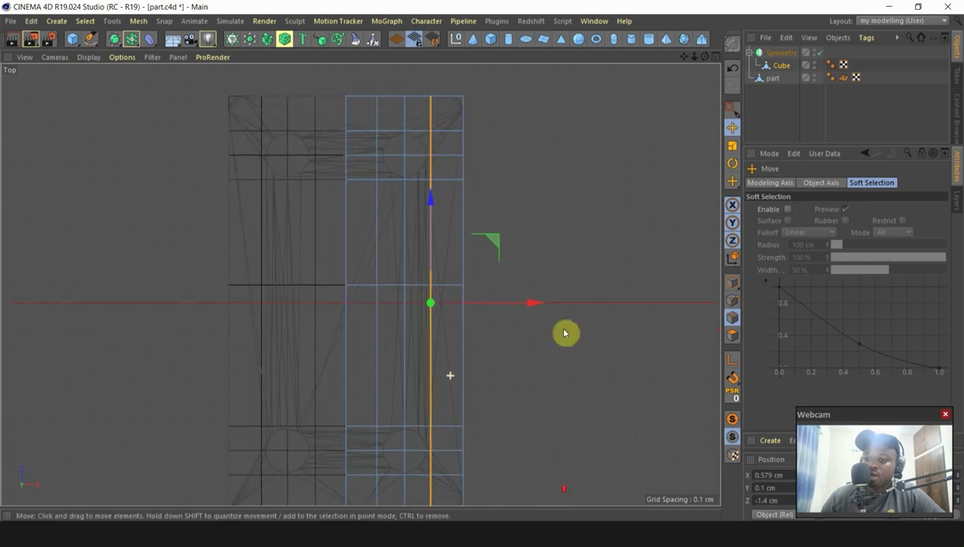
{"action": "left_click", "coordinate": [732, 359]}
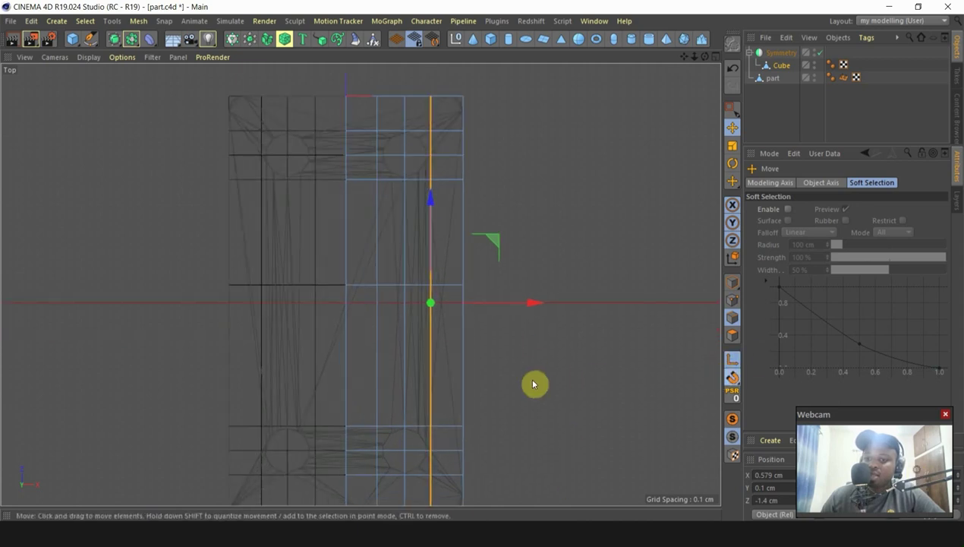
{"action": "scroll", "coordinate": [534, 384], "scroll_direction": "down", "scroll_amount": 2}
{"action": "left_click_drag", "start_coordinate": [456, 236], "coordinate": [478, 148]}
{"action": "scroll", "coordinate": [532, 296], "scroll_direction": "up", "scroll_amount": 5}
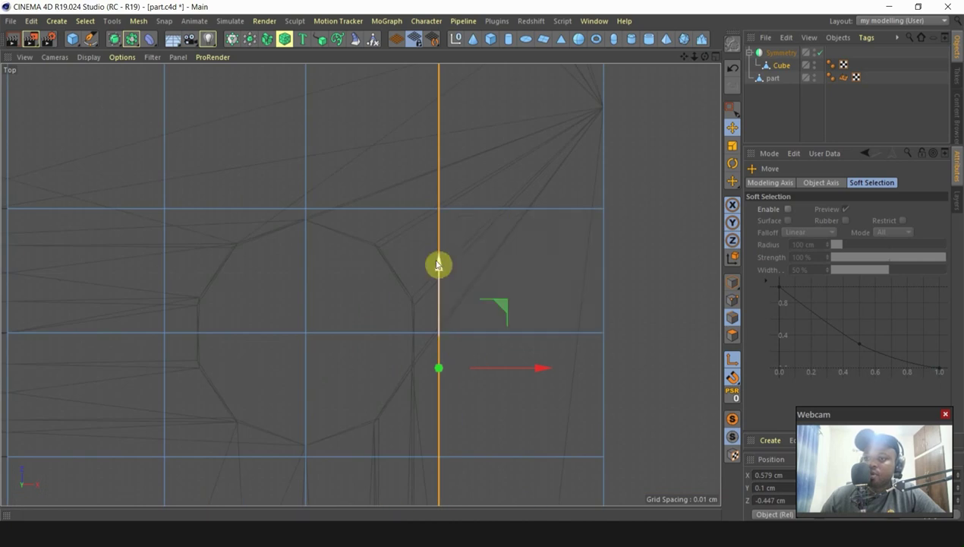
{"action": "left_click_drag", "start_coordinate": [439, 265], "coordinate": [443, 215]}
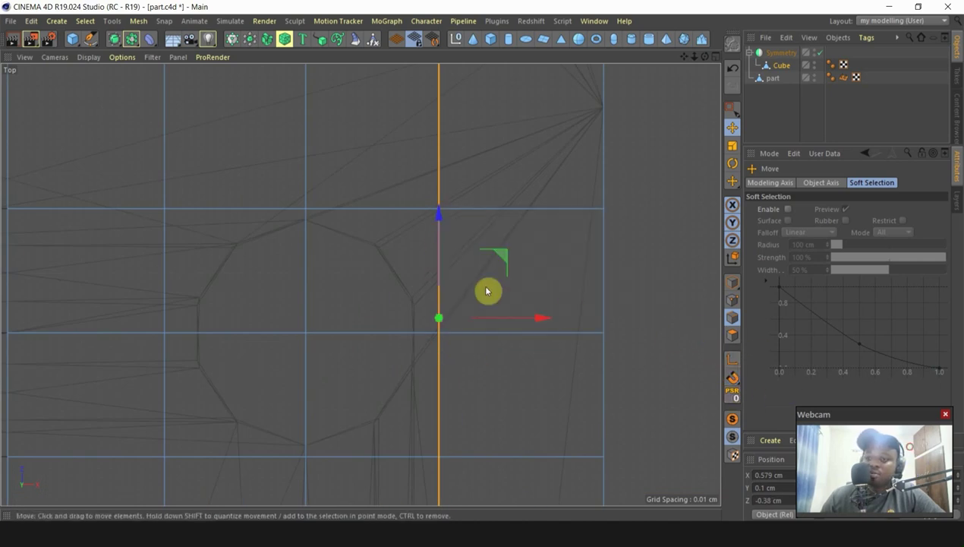
Step: Turn off axis editing and snap the outer lengthwise loop along X to the near hole's outermost side edge
{"action": "left_click_drag", "start_coordinate": [544, 320], "coordinate": [491, 312]}
{"action": "scroll", "coordinate": [458, 327], "scroll_direction": "up", "scroll_amount": 2}
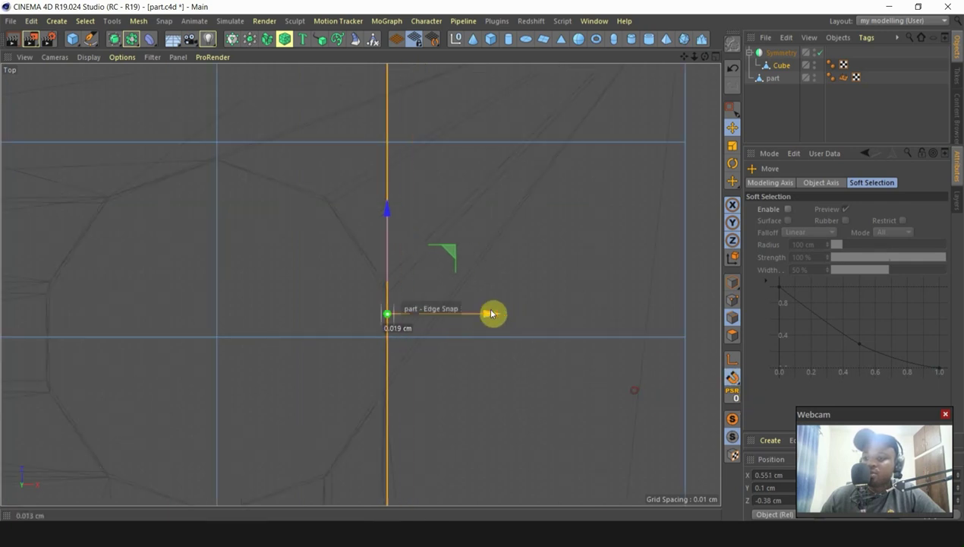
{"action": "scroll", "coordinate": [553, 320], "scroll_direction": "down", "scroll_amount": 3}
Step: Move the inner lengthwise loop's axis to Z -0.415 cm and snap the loop to the near hole's inner side at X 0.255 cm
{"action": "double_click", "coordinate": [330, 292]}
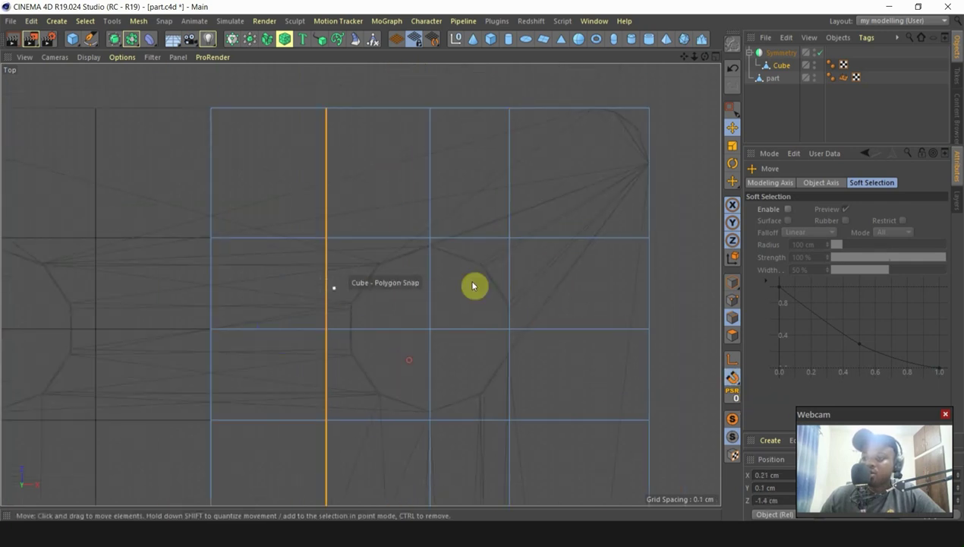
{"action": "left_click", "coordinate": [731, 360]}
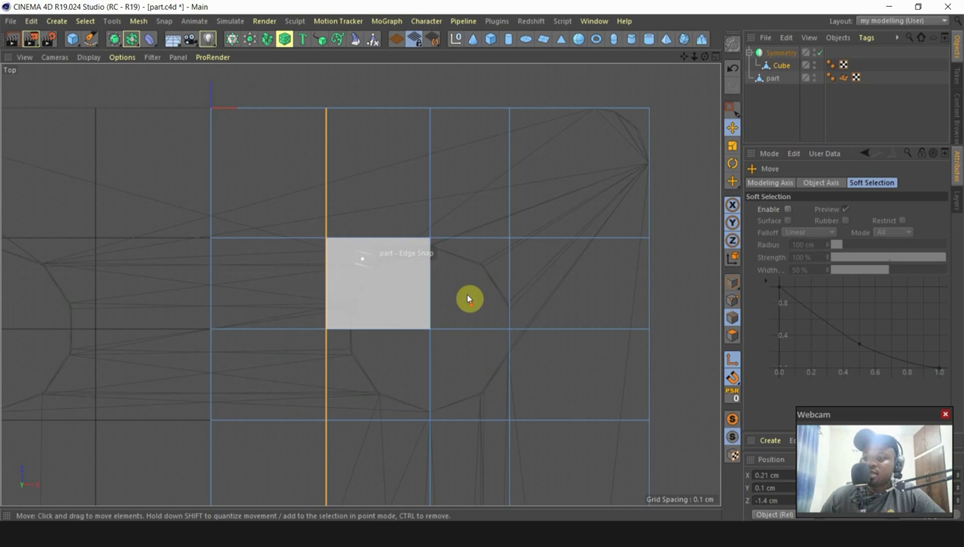
{"action": "scroll", "coordinate": [372, 231], "scroll_direction": "down", "scroll_amount": 4}
{"action": "left_click", "coordinate": [355, 262]}
{"action": "scroll", "coordinate": [360, 244], "scroll_direction": "up", "scroll_amount": 5}
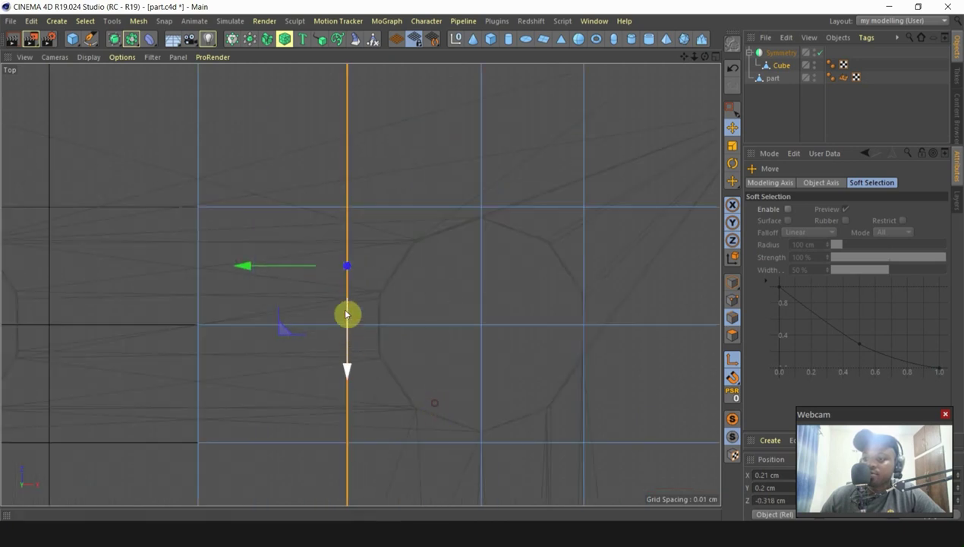
{"action": "left_click_drag", "start_coordinate": [348, 342], "coordinate": [347, 438]}
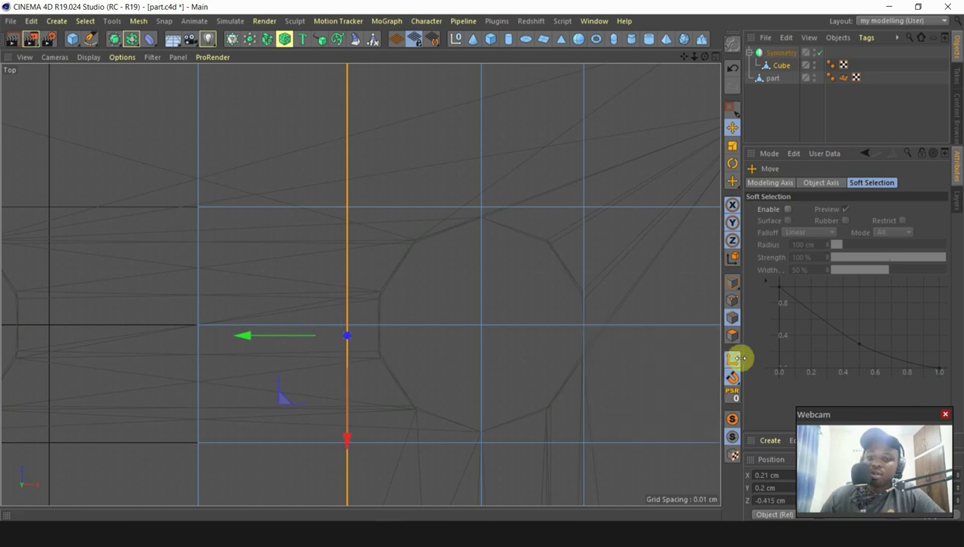
{"action": "left_click_drag", "start_coordinate": [252, 339], "coordinate": [351, 415]}
{"action": "left_click_drag", "start_coordinate": [281, 335], "coordinate": [280, 335]}
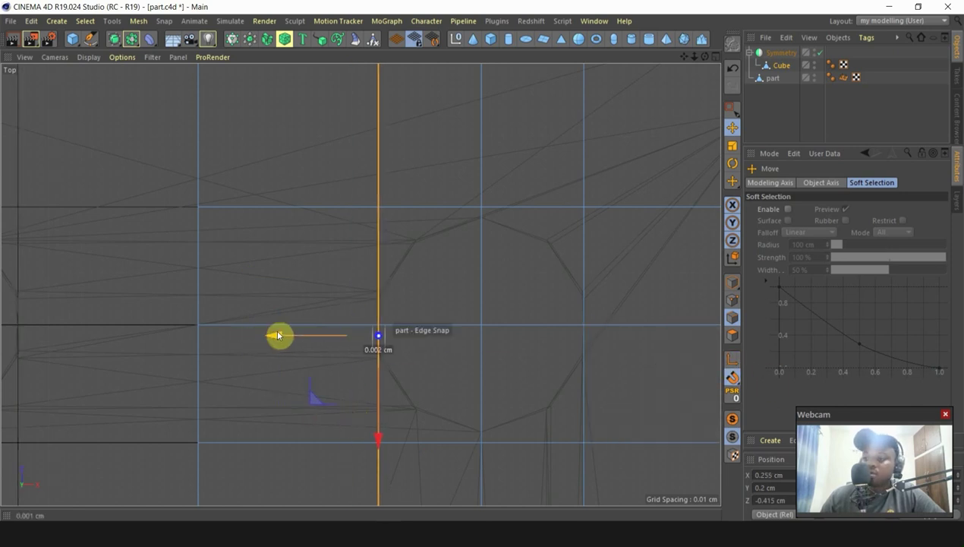
Step: Select both lengthwise loops flanking the near hole and scale them slightly apart along X so they clear the hole's sides
{"action": "scroll", "coordinate": [372, 173], "scroll_direction": "down", "scroll_amount": 8}
{"action": "scroll", "coordinate": [379, 434], "scroll_direction": "up", "scroll_amount": 3}
{"action": "scroll", "coordinate": [380, 434], "scroll_direction": "up", "scroll_amount": 3}
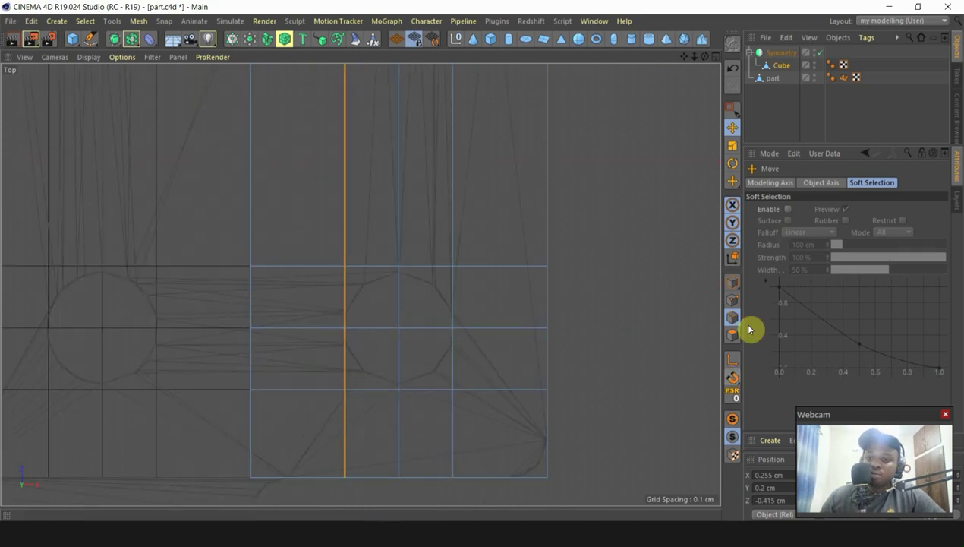
{"action": "double_click", "coordinate": [456, 300]}
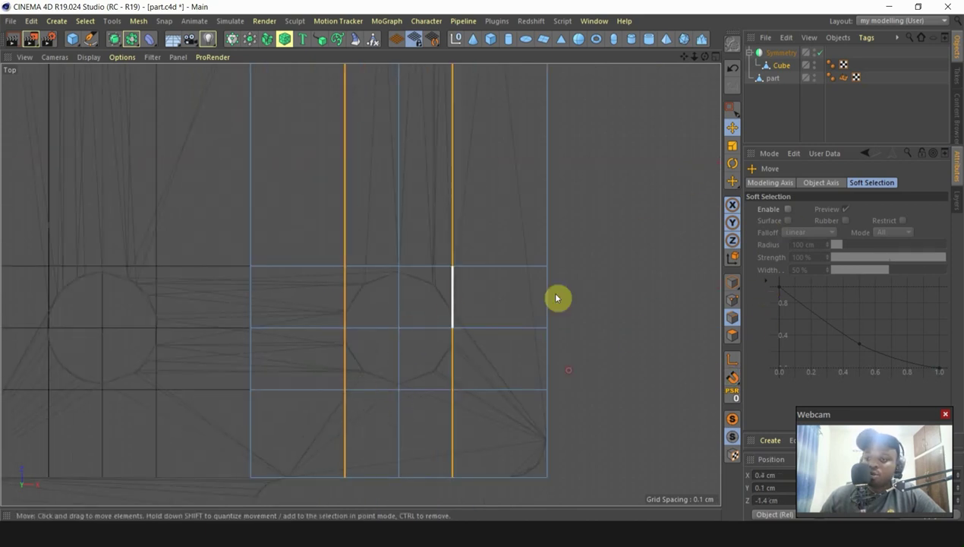
{"action": "left_click", "coordinate": [732, 147]}
{"action": "scroll", "coordinate": [405, 366], "scroll_direction": "down", "scroll_amount": 6}
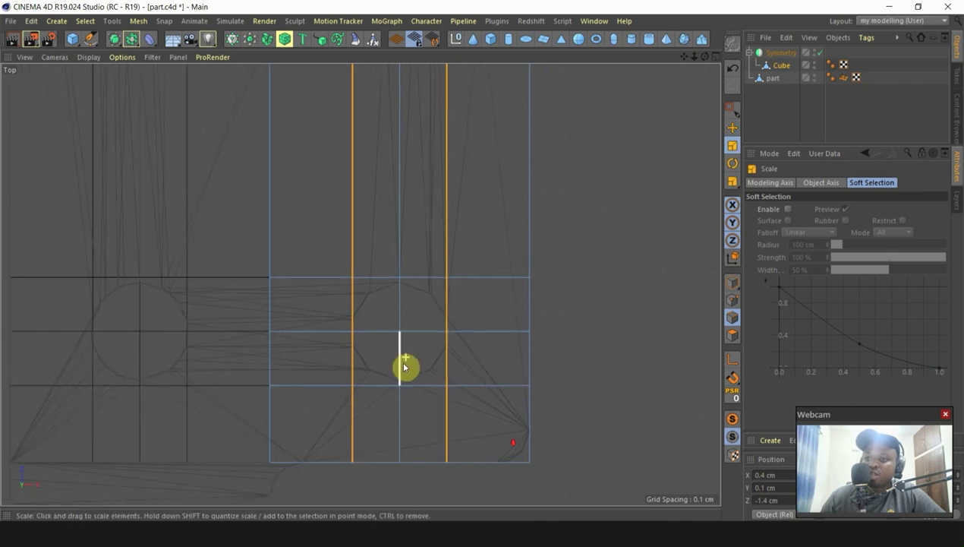
{"action": "scroll", "coordinate": [524, 319], "scroll_direction": "up", "scroll_amount": 7}
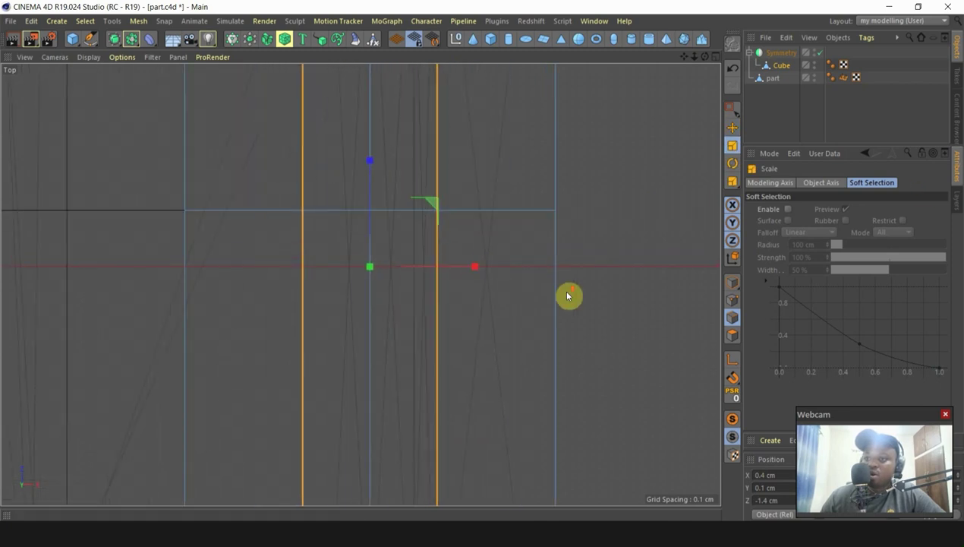
{"action": "scroll", "coordinate": [450, 227], "scroll_direction": "down", "scroll_amount": 5}
{"action": "scroll", "coordinate": [431, 486], "scroll_direction": "up", "scroll_amount": 1}
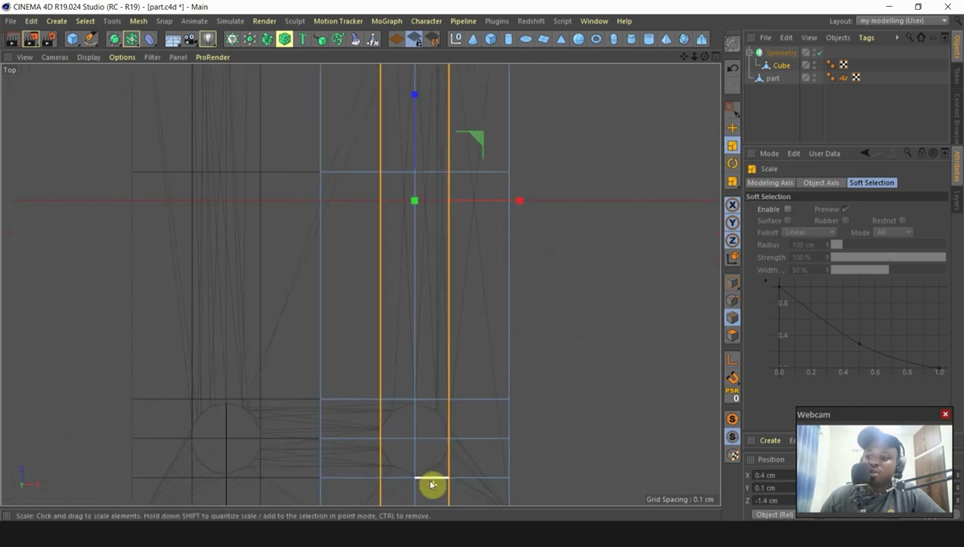
{"action": "left_click_drag", "start_coordinate": [519, 201], "coordinate": [531, 205]}
{"action": "scroll", "coordinate": [454, 448], "scroll_direction": "up", "scroll_amount": 3}
{"action": "scroll", "coordinate": [452, 473], "scroll_direction": "up", "scroll_amount": 2}
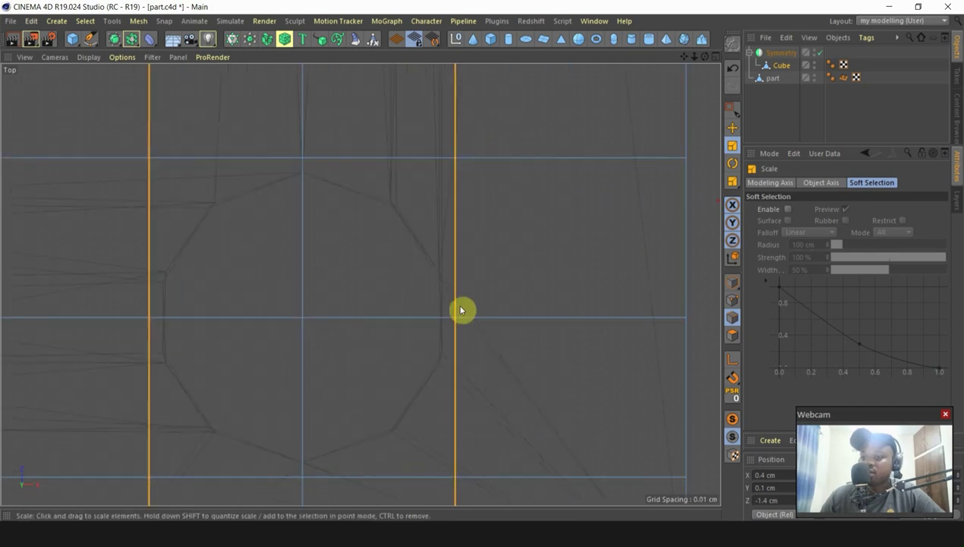
Step: Switch to point editing with the Move tool and select the mesh point at the near hole's centre
{"action": "scroll", "coordinate": [430, 359], "scroll_direction": "down", "scroll_amount": 4}
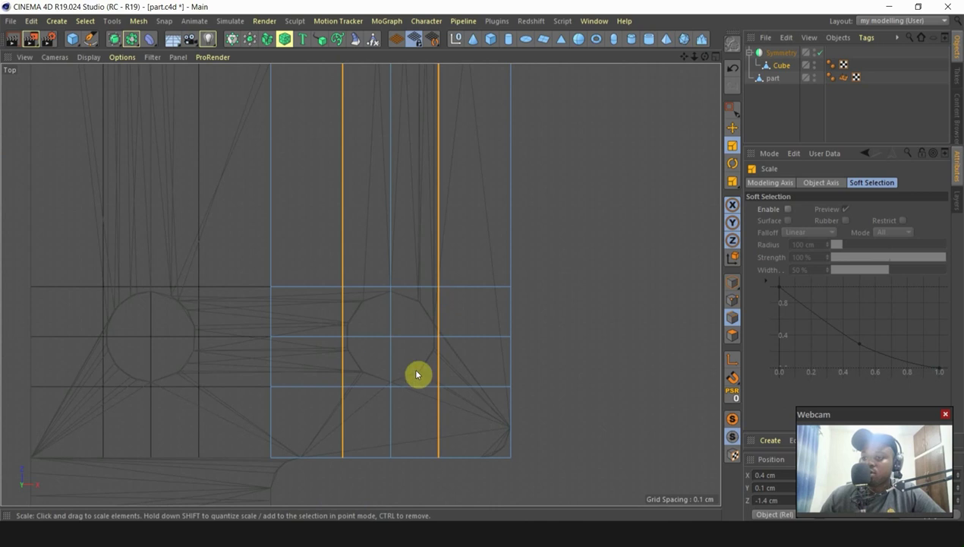
{"action": "scroll", "coordinate": [462, 403], "scroll_direction": "down", "scroll_amount": 5}
{"action": "scroll", "coordinate": [463, 260], "scroll_direction": "up", "scroll_amount": 3}
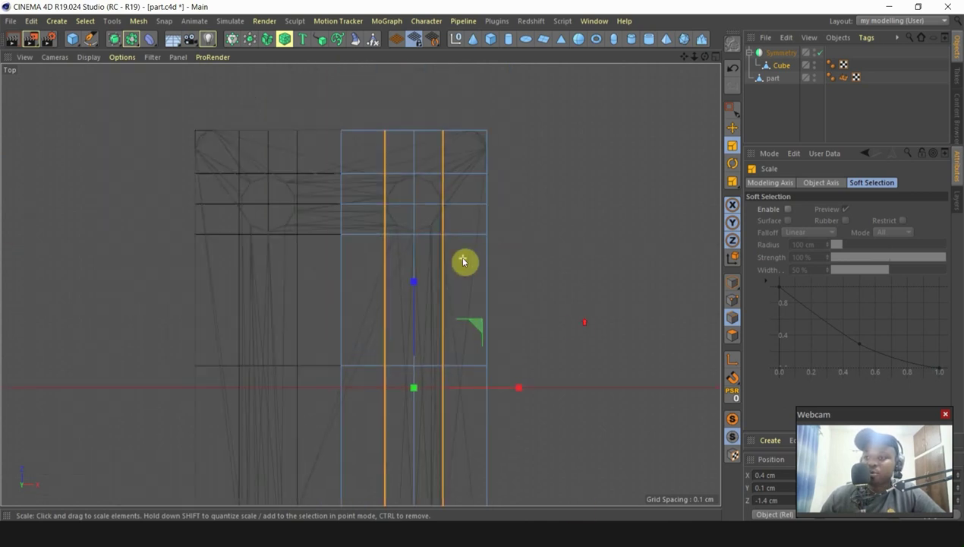
{"action": "scroll", "coordinate": [416, 182], "scroll_direction": "up", "scroll_amount": 5}
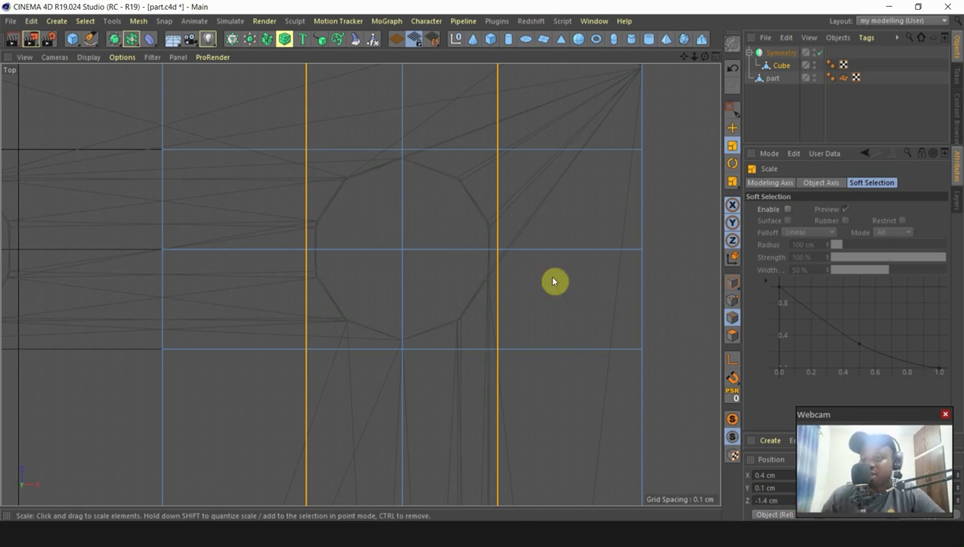
{"action": "left_click", "coordinate": [732, 128]}
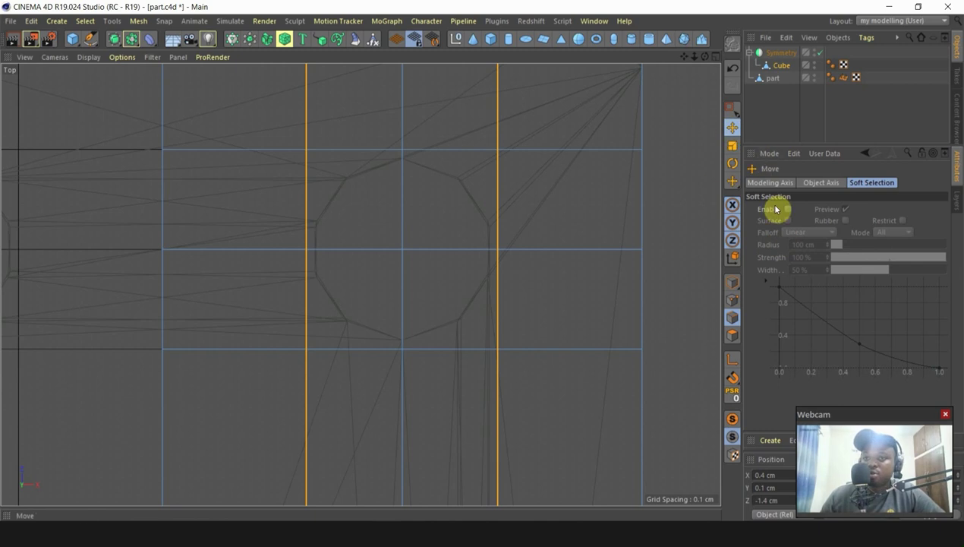
{"action": "left_click", "coordinate": [731, 302]}
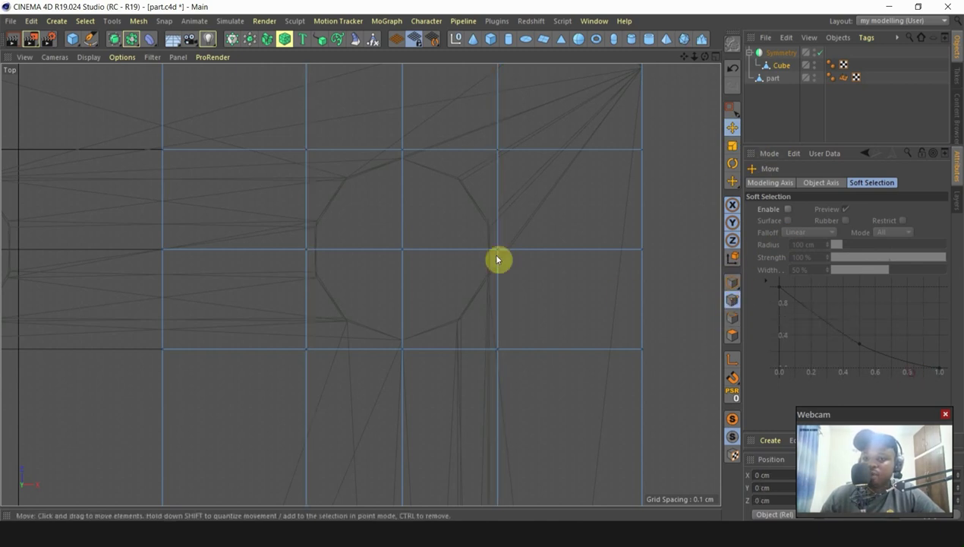
{"action": "left_click", "coordinate": [402, 250]}
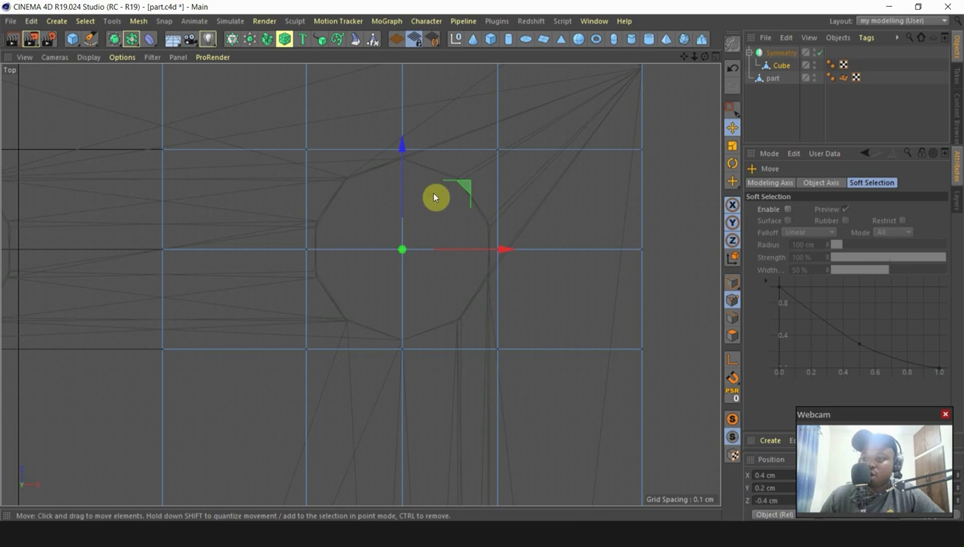
Step: Return to the perspective view and display the retopology Cube on its own, without the reference part
{"action": "scroll", "coordinate": [426, 220], "scroll_direction": "up", "scroll_amount": 2}
{"action": "middle_click", "coordinate": [437, 232]}
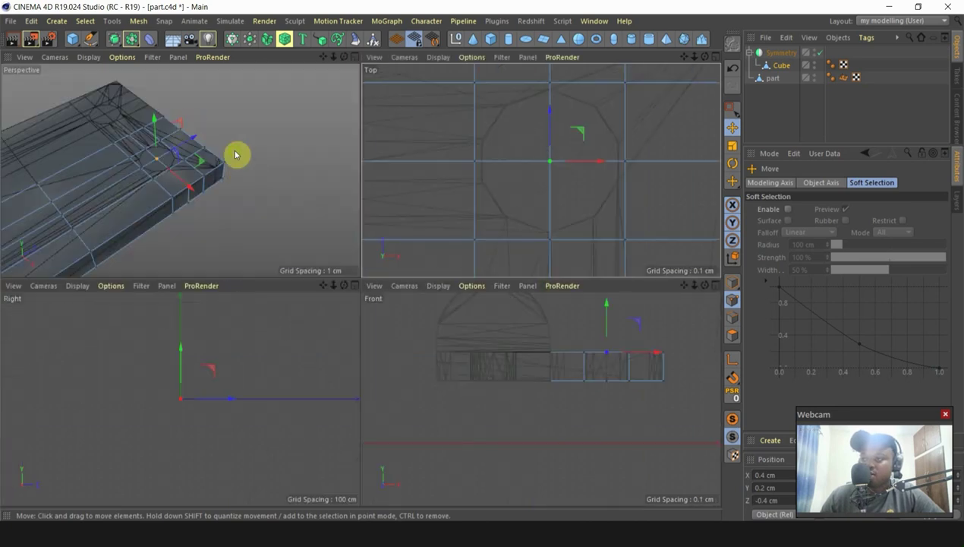
{"action": "middle_click", "coordinate": [237, 155]}
{"action": "scroll", "coordinate": [281, 215], "scroll_direction": "up", "scroll_amount": 3}
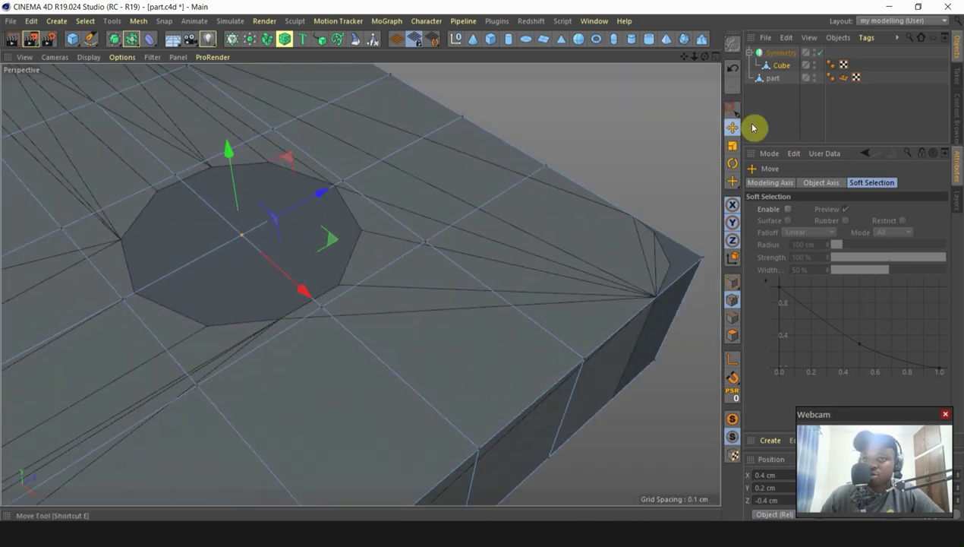
{"action": "left_click", "coordinate": [782, 66]}
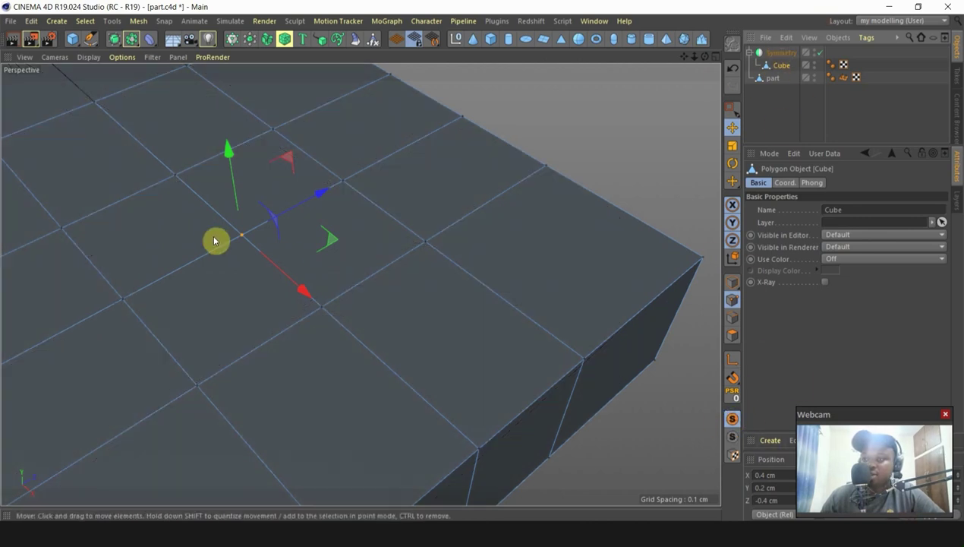
Step: Bevel the selected centre point with an offset of about 0.101 cm, subdivision 1 and depth -100%
{"action": "scroll", "coordinate": [215, 249], "scroll_direction": "up", "scroll_amount": 2}
{"action": "scroll", "coordinate": [268, 330], "scroll_direction": "down", "scroll_amount": 5}
{"action": "left_click_drag", "start_coordinate": [269, 330], "coordinate": [336, 233], "text": "alt"}
{"action": "scroll", "coordinate": [336, 233], "scroll_direction": "up", "scroll_amount": 2}
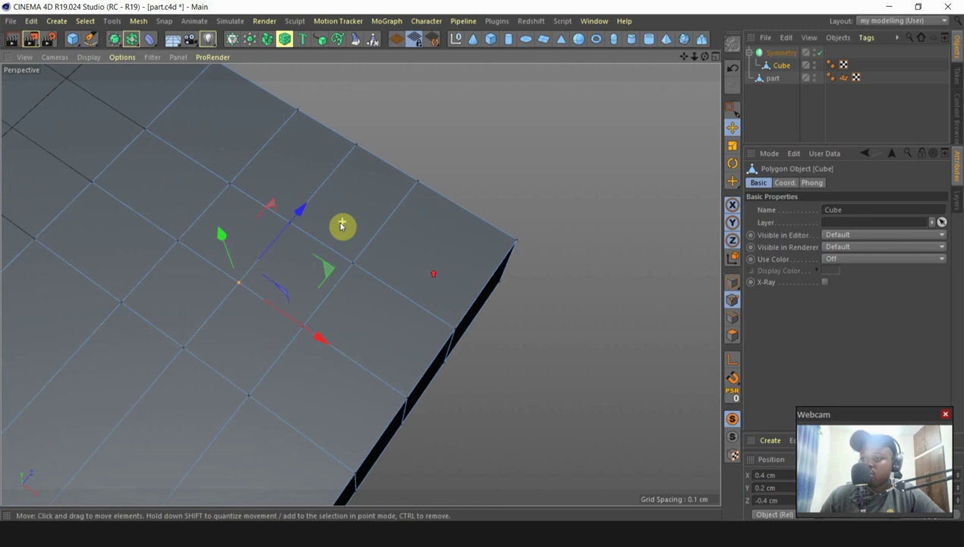
{"action": "left_click_drag", "start_coordinate": [295, 267], "coordinate": [573, 115], "text": "alt"}
{"action": "right_click", "coordinate": [591, 107]}
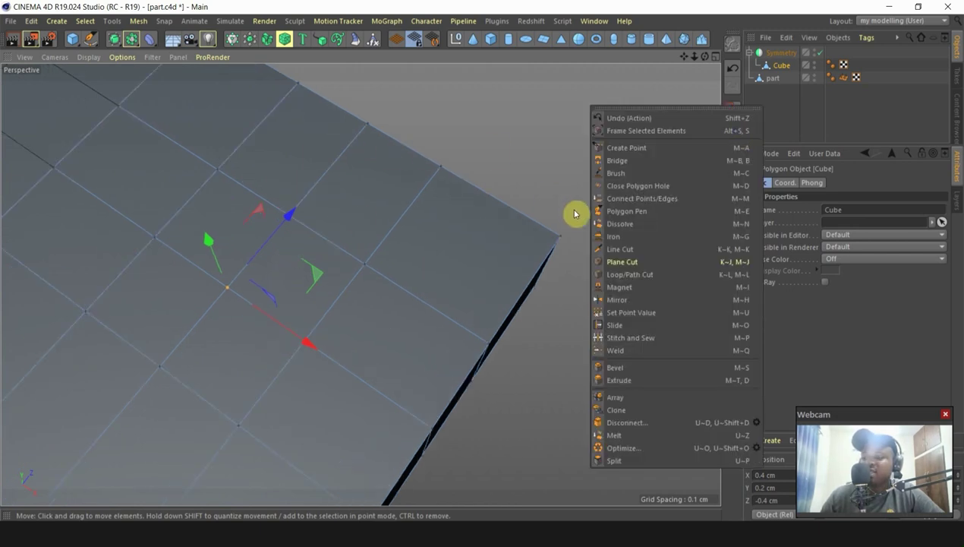
{"action": "left_click", "coordinate": [617, 368]}
{"action": "left_click_drag", "start_coordinate": [213, 287], "coordinate": [242, 294], "text": "alt"}
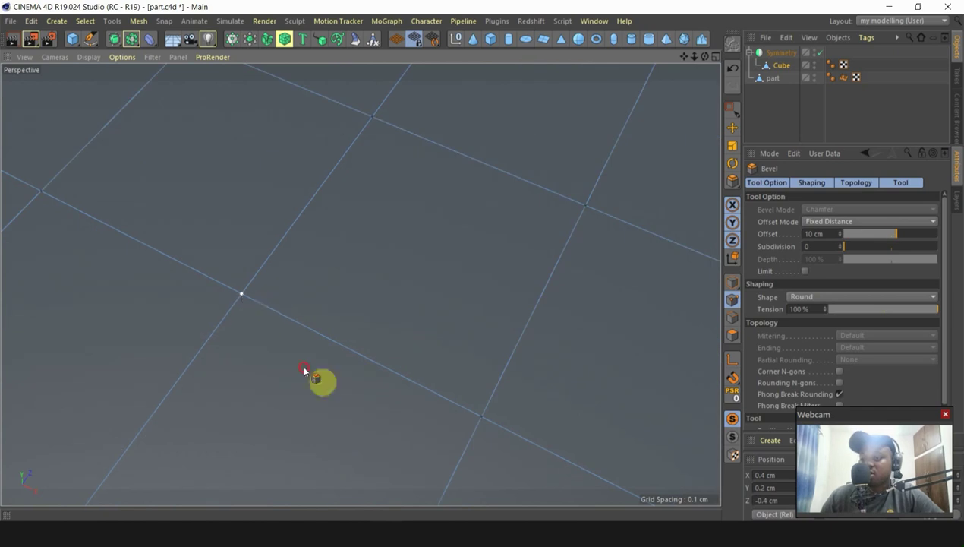
{"action": "left_click_drag", "start_coordinate": [291, 253], "coordinate": [399, 174]}
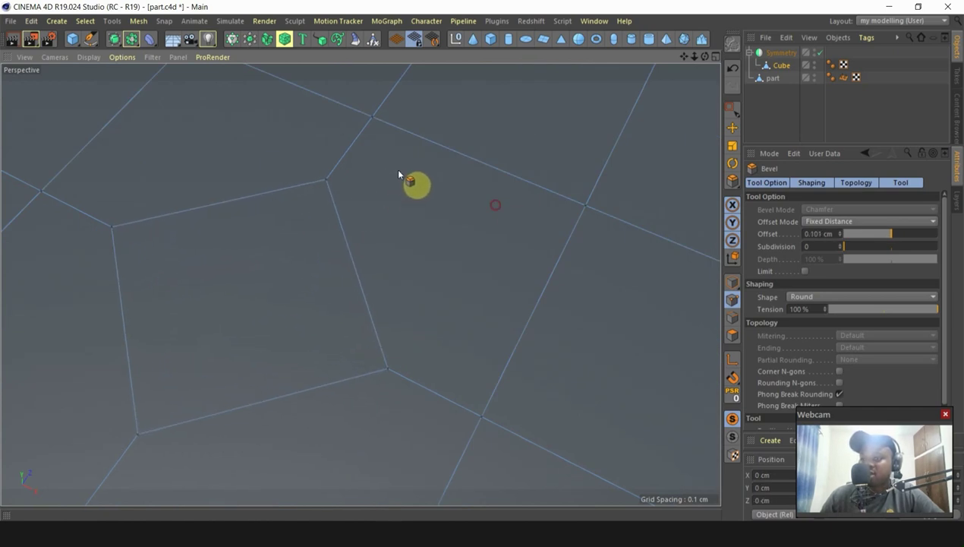
{"action": "left_click", "coordinate": [841, 244]}
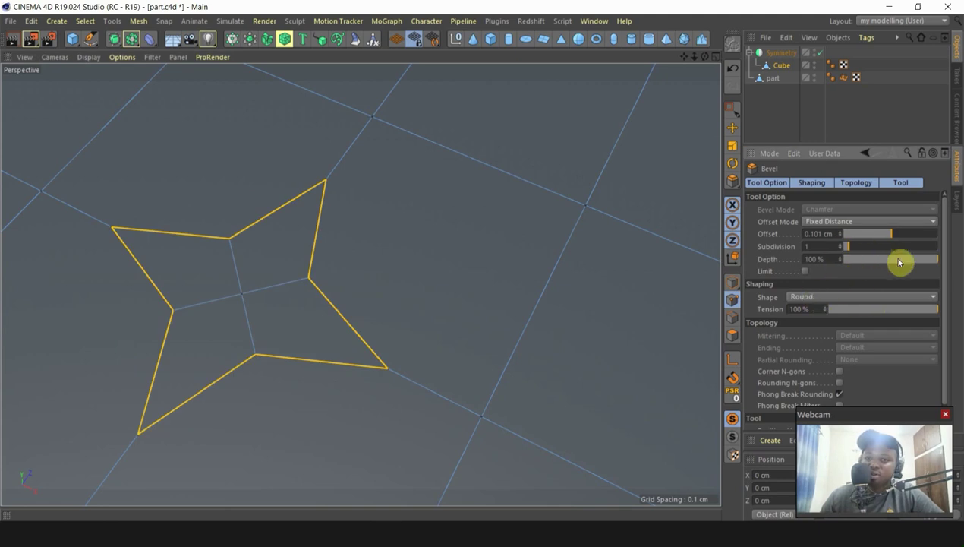
{"action": "left_click_drag", "start_coordinate": [935, 259], "coordinate": [840, 264]}
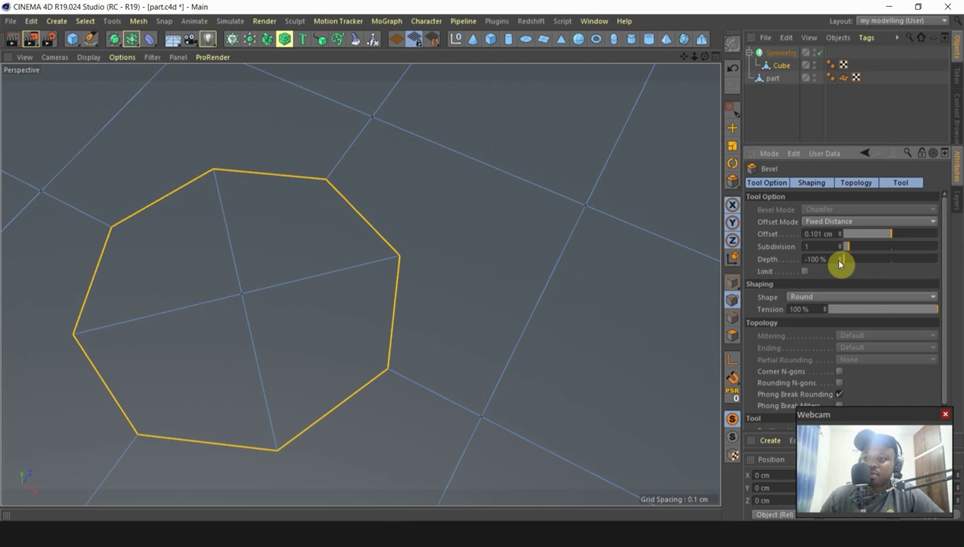
Step: Try a different offset for the centre point's bevel and undo the bevel
{"action": "scroll", "coordinate": [430, 357], "scroll_direction": "down", "scroll_amount": 5}
{"action": "left_click_drag", "start_coordinate": [333, 288], "coordinate": [307, 334], "text": "alt"}
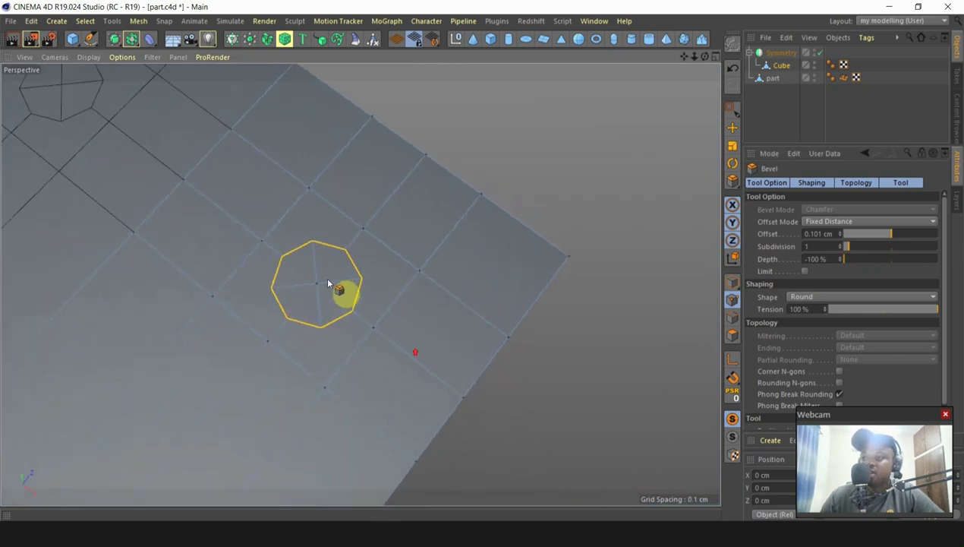
{"action": "scroll", "coordinate": [328, 281], "scroll_direction": "up", "scroll_amount": 3}
{"action": "left_click", "coordinate": [898, 237]}
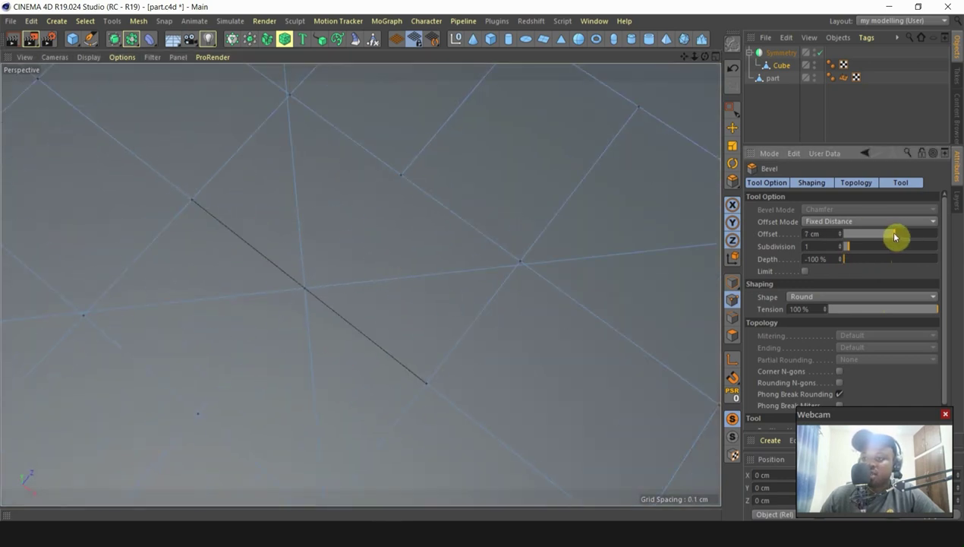
{"action": "key", "text": "ctrl+z"}
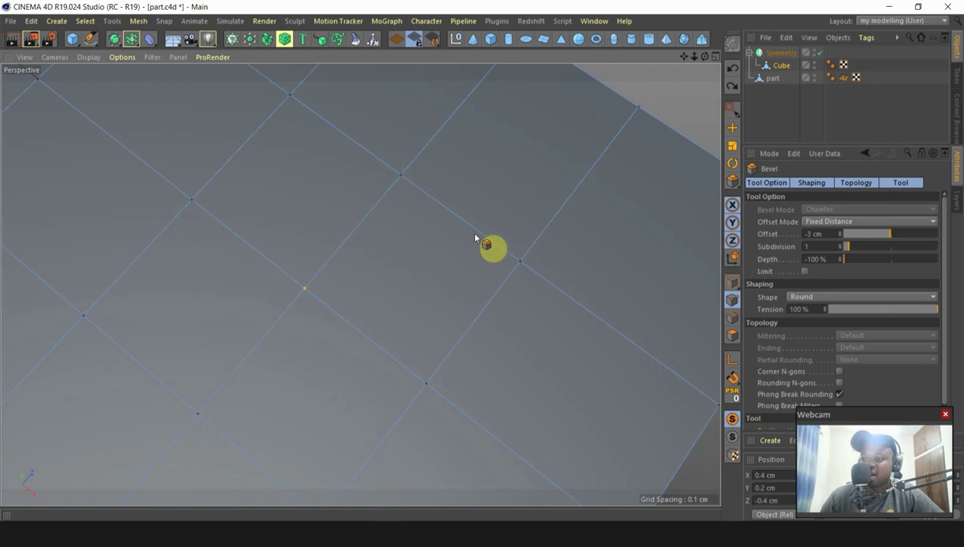
Step: Bevel the near hole's centre point again into a larger octagon, with an offset of about 0.142 cm
{"action": "left_click", "coordinate": [733, 129]}
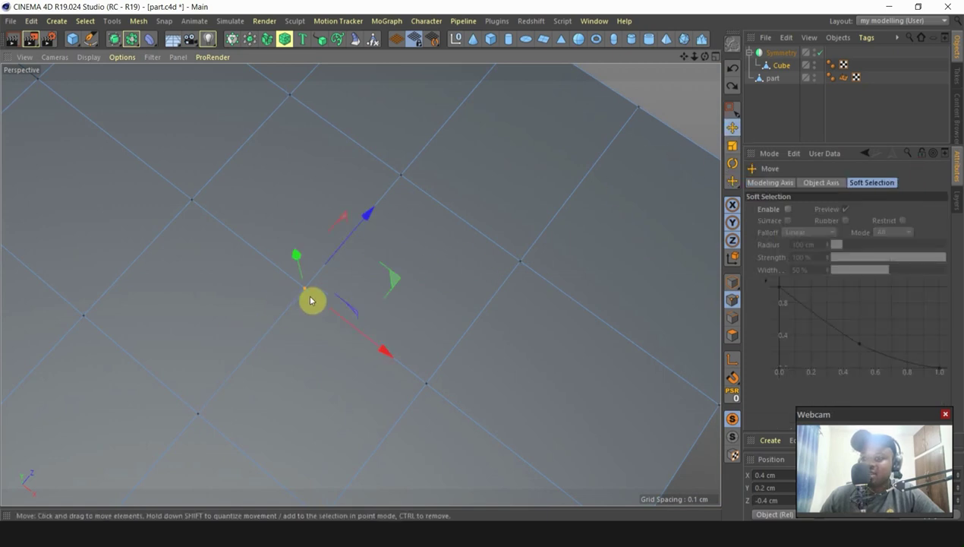
{"action": "scroll", "coordinate": [298, 306], "scroll_direction": "up", "scroll_amount": 3}
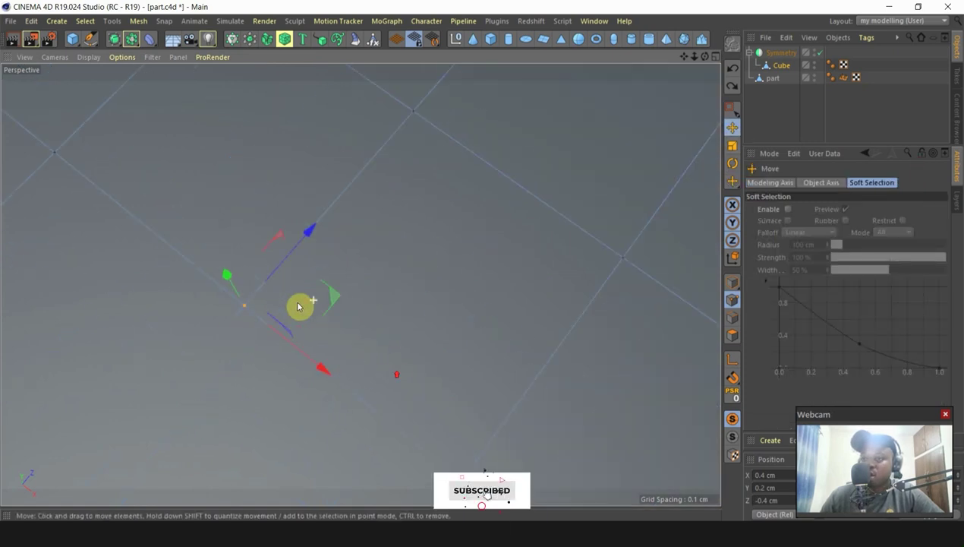
{"action": "scroll", "coordinate": [476, 263], "scroll_direction": "up", "scroll_amount": 5}
{"action": "right_click", "coordinate": [593, 162]}
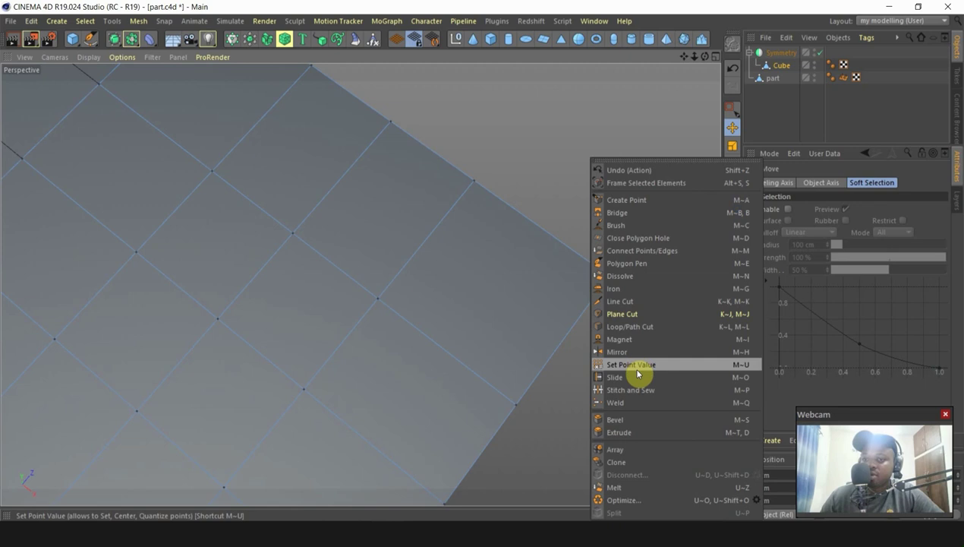
{"action": "left_click", "coordinate": [619, 419]}
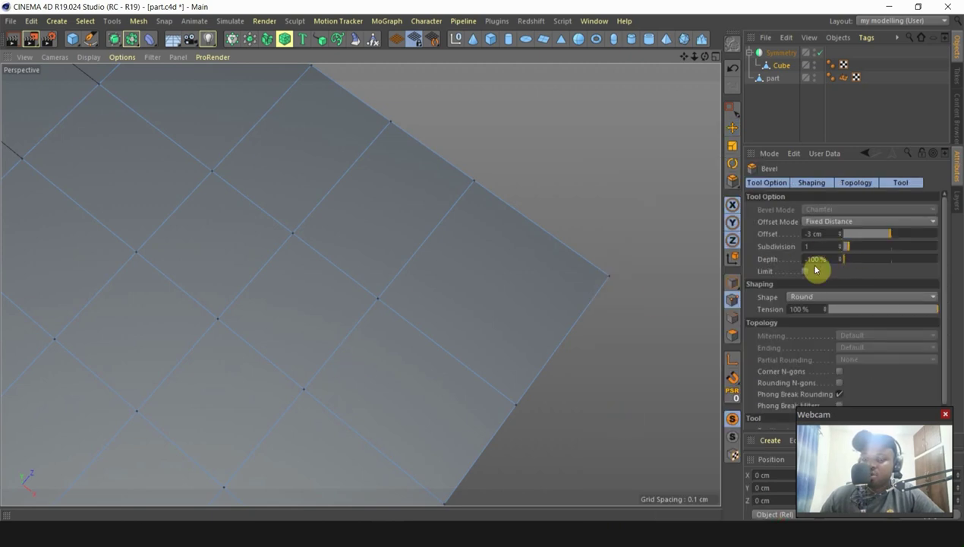
{"action": "scroll", "coordinate": [210, 361], "scroll_direction": "up", "scroll_amount": 3}
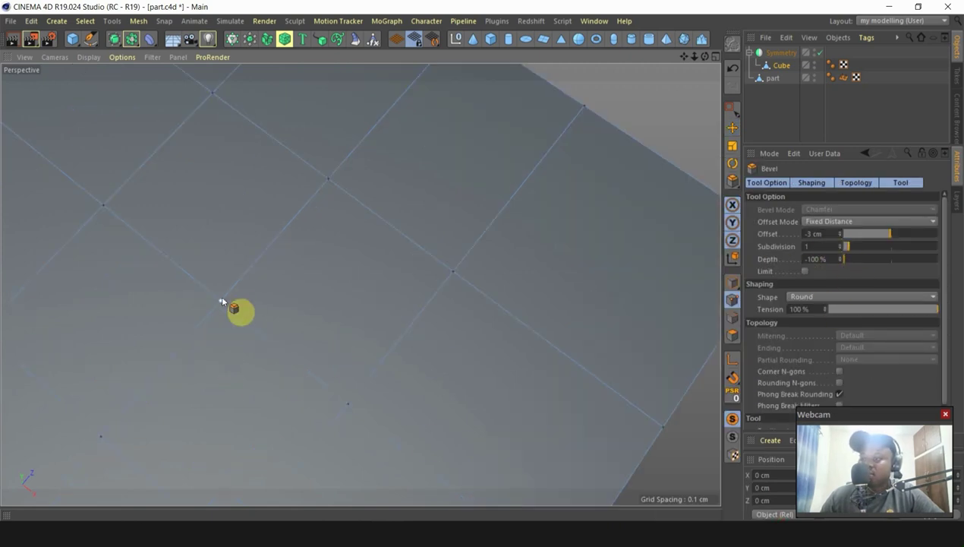
{"action": "left_click_drag", "start_coordinate": [297, 196], "coordinate": [382, 238]}
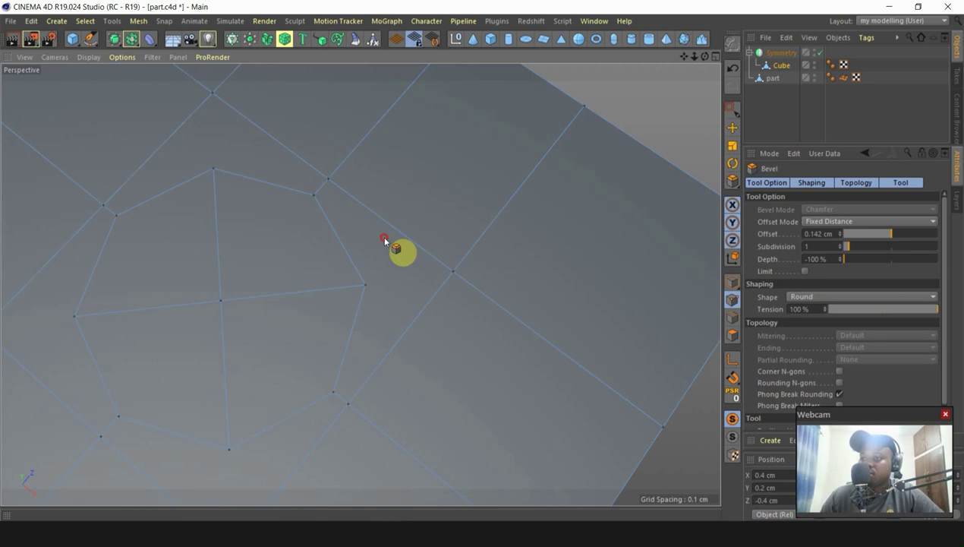
Step: Examine the octagon's shape and its spacing from the surrounding grid lines in the top view
{"action": "scroll", "coordinate": [368, 236], "scroll_direction": "down", "scroll_amount": 6}
{"action": "middle_click", "coordinate": [381, 296]}
{"action": "middle_click", "coordinate": [485, 268]}
{"action": "scroll", "coordinate": [409, 226], "scroll_direction": "down", "scroll_amount": 2}
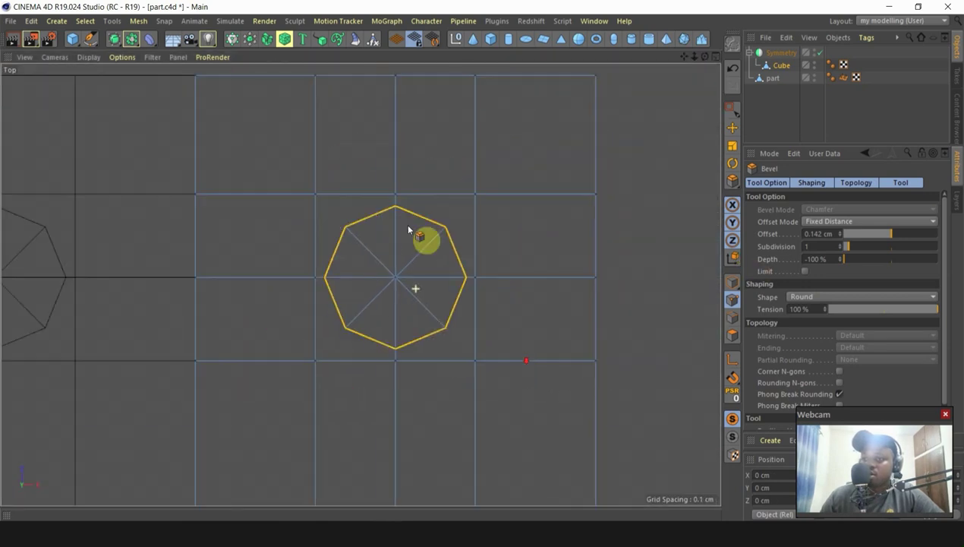
{"action": "scroll", "coordinate": [410, 261], "scroll_direction": "up", "scroll_amount": 2}
{"action": "middle_click", "coordinate": [392, 274]}
{"action": "middle_click", "coordinate": [137, 198]}
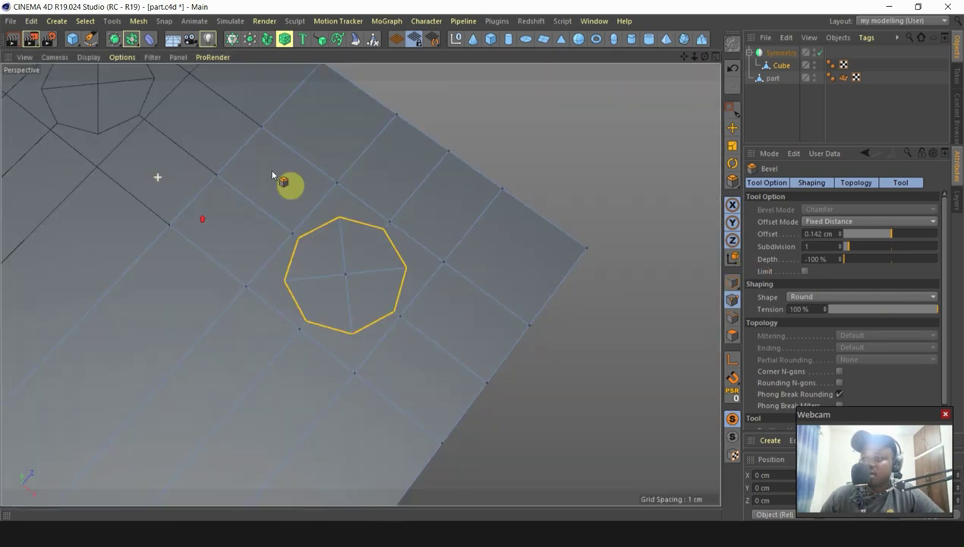
Step: Connect the near octagon's four diagonal corners to the corners of its surrounding grid frame with separate line cuts
{"action": "scroll", "coordinate": [415, 288], "scroll_direction": "up", "scroll_amount": 2}
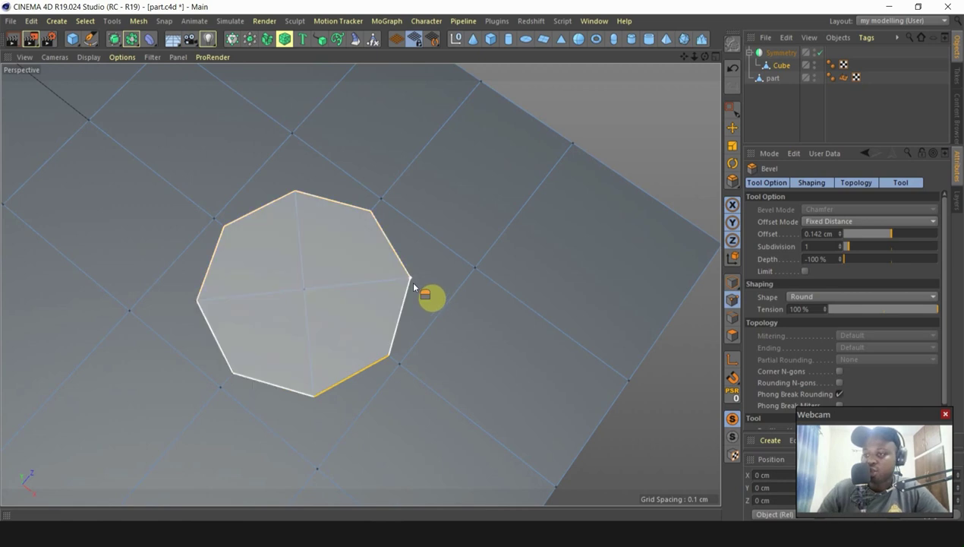
{"action": "key", "text": "k"}
{"action": "key", "text": "k"}
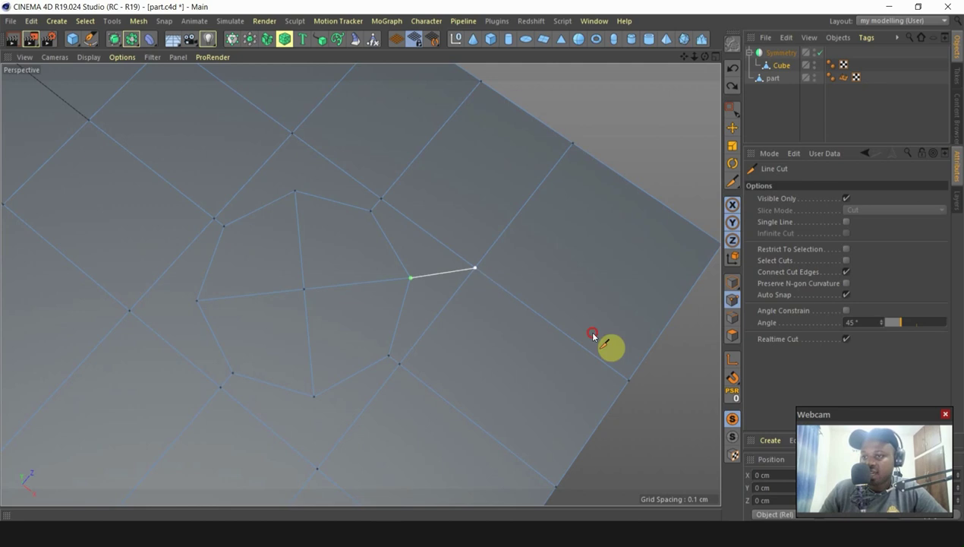
{"action": "left_click", "coordinate": [371, 211]}
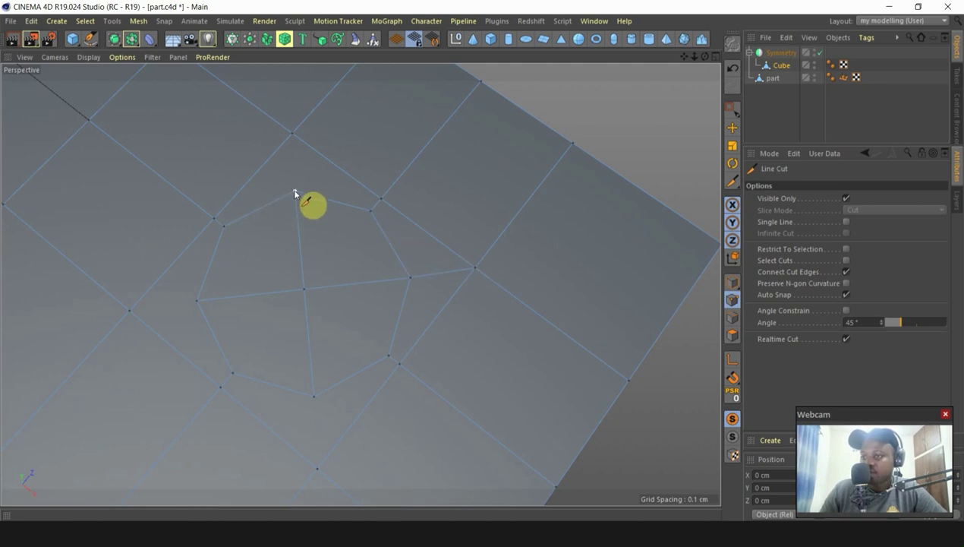
{"action": "left_click", "coordinate": [290, 141]}
{"action": "left_click", "coordinate": [197, 302]}
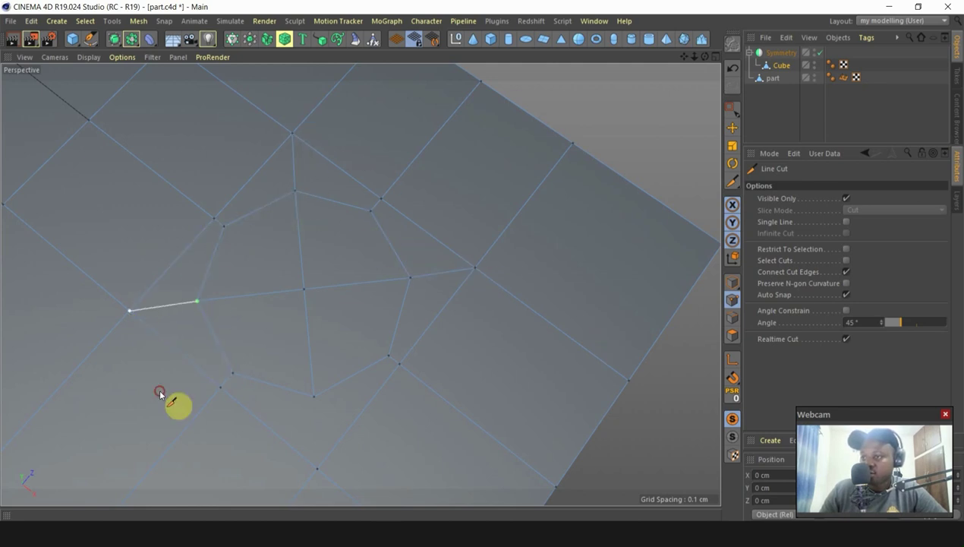
{"action": "key", "text": "Escape"}
{"action": "left_click", "coordinate": [314, 396]}
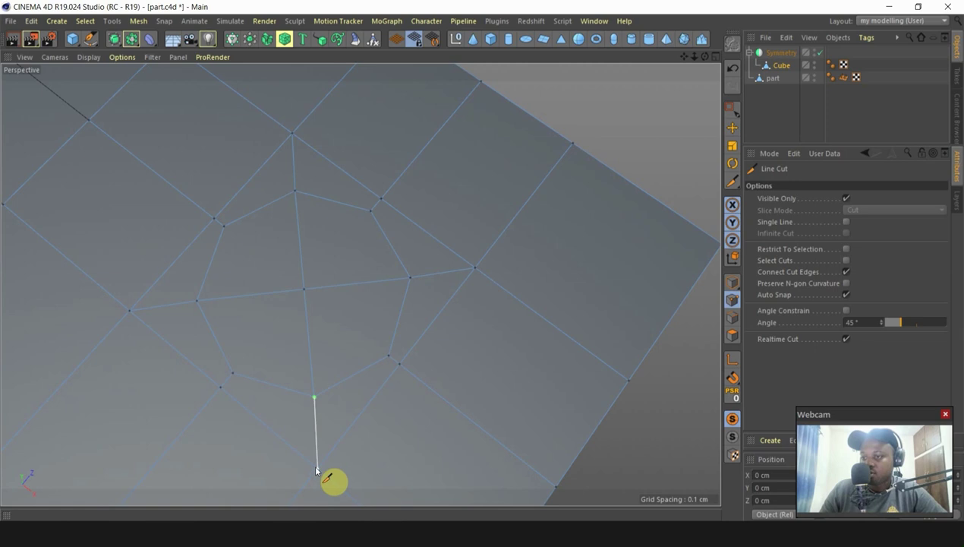
{"action": "left_click", "coordinate": [316, 470]}
{"action": "key", "text": "Escape"}
{"action": "scroll", "coordinate": [345, 378], "scroll_direction": "down", "scroll_amount": 3}
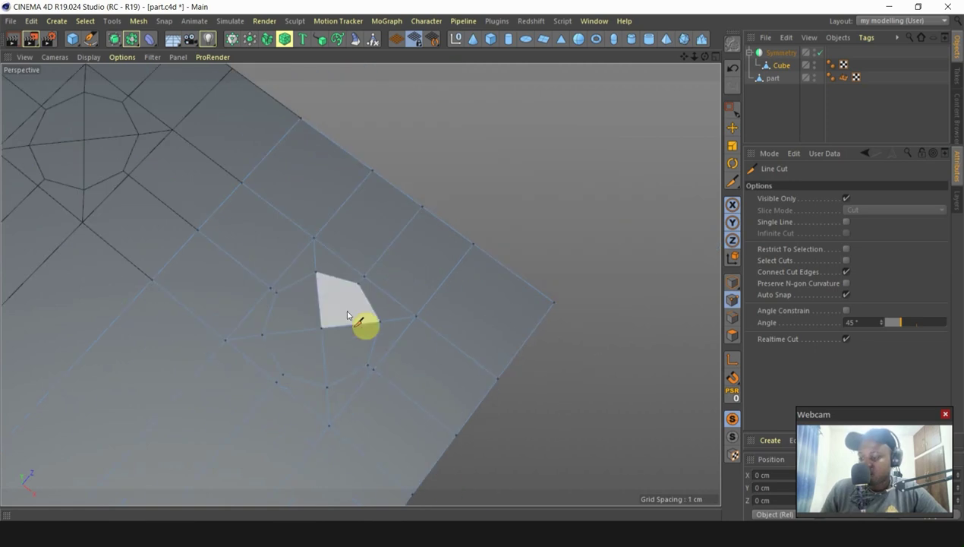
Step: Undo the line cuts and the octagon bevels, back to the plain grid around the hole centres
{"action": "key", "text": "ctrl+z"}
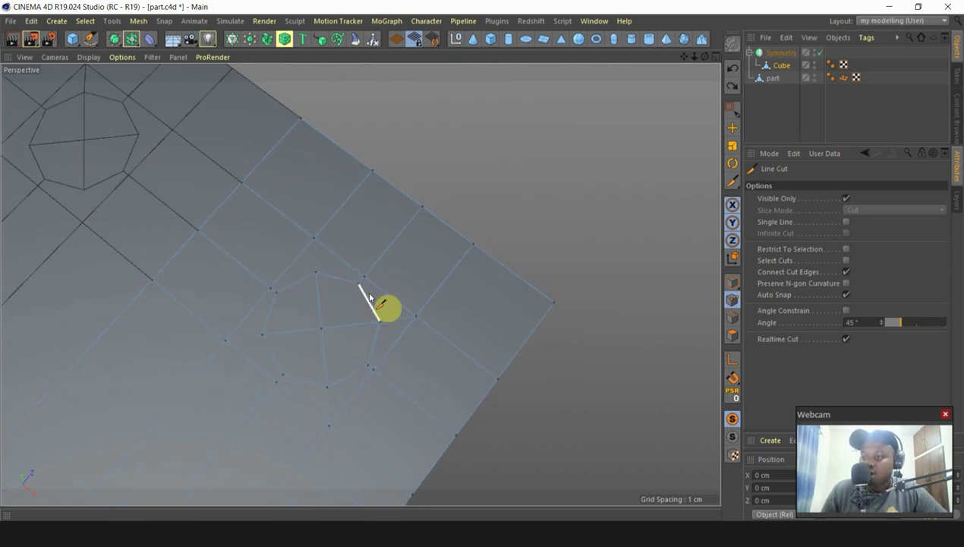
{"action": "key", "text": "ctrl+z"}
{"action": "key", "text": "ctrl+z"}
{"action": "key", "text": "ctrl+z"}
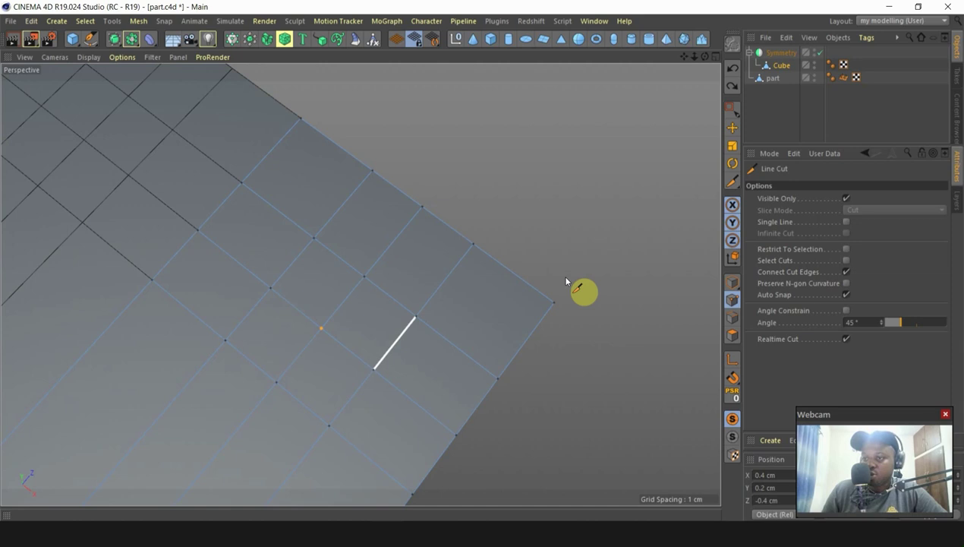
Step: Select the eight grid points surrounding the near hole's centre point and apply the Points to Circle script
{"action": "left_click_drag", "start_coordinate": [733, 126], "coordinate": [790, 127]}
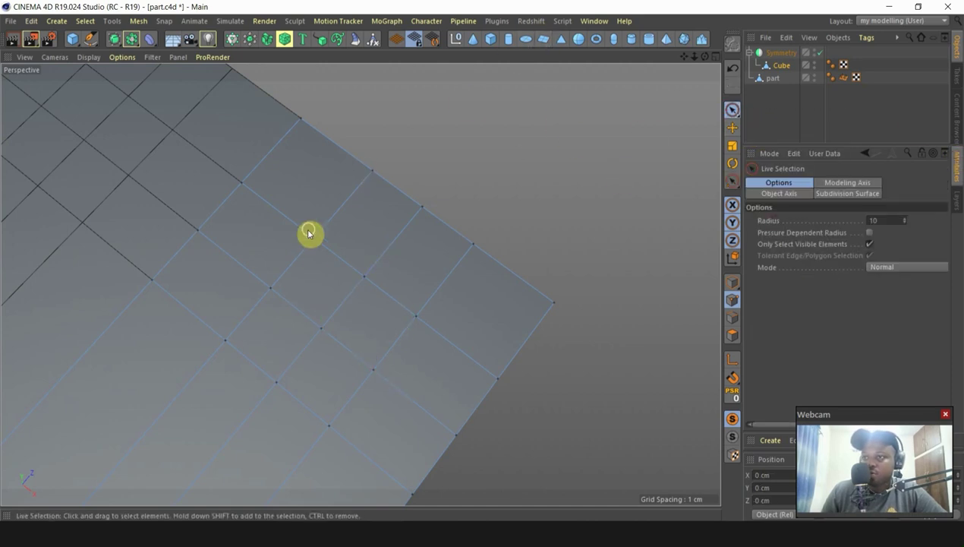
{"action": "left_click", "coordinate": [313, 239]}
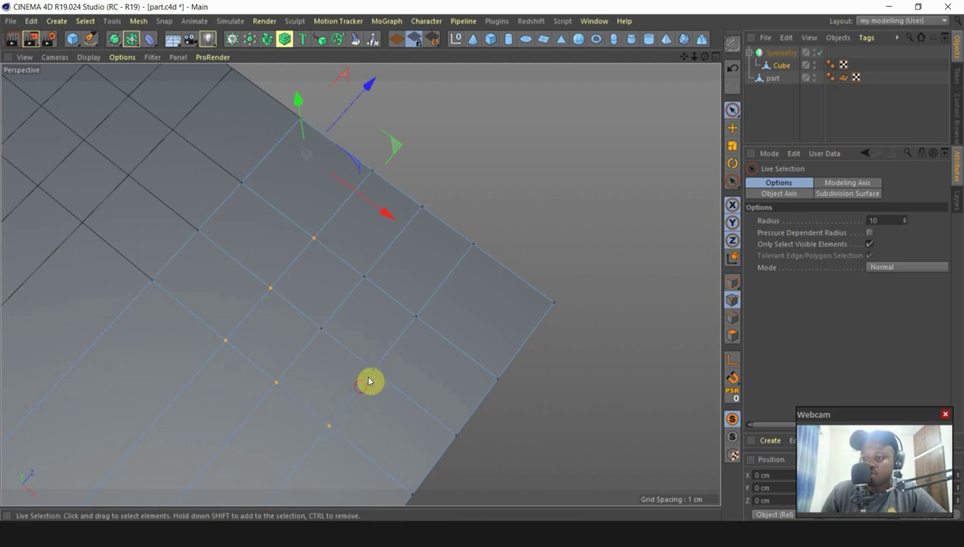
{"action": "left_click", "coordinate": [356, 274]}
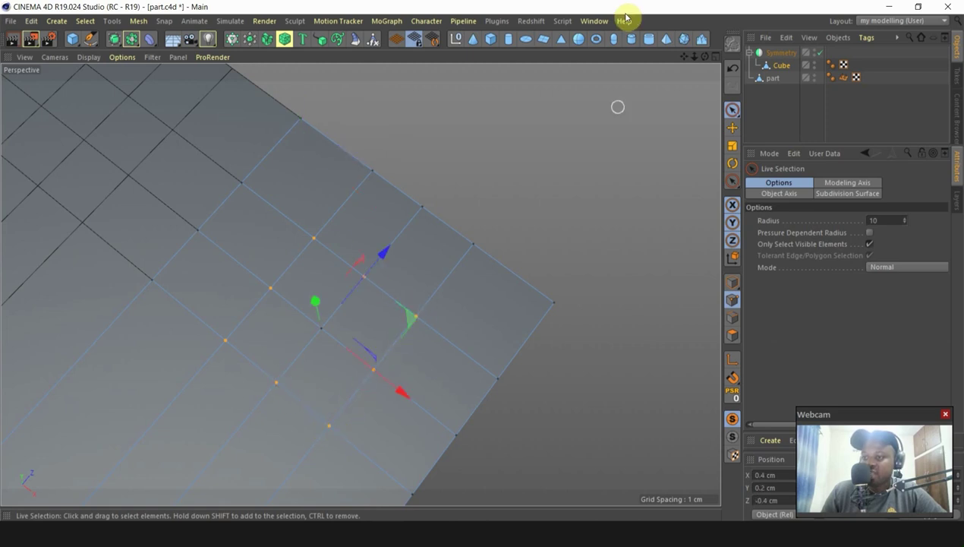
{"action": "left_click", "coordinate": [561, 20]}
{"action": "mouse_move", "coordinate": [603, 40]}
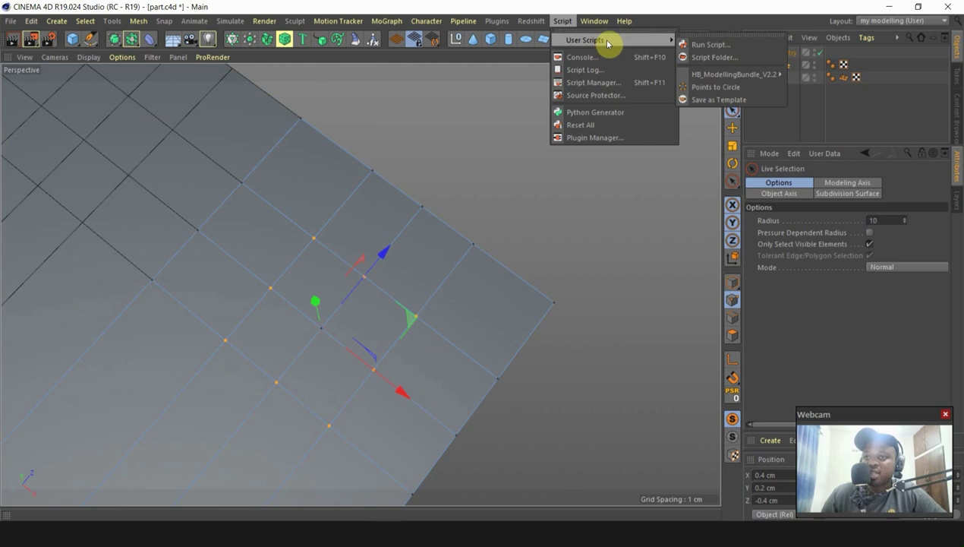
{"action": "left_click", "coordinate": [708, 86]}
Step: Scale the selected circle of points down until it fits inside the plate's corner area
{"action": "left_click", "coordinate": [732, 145]}
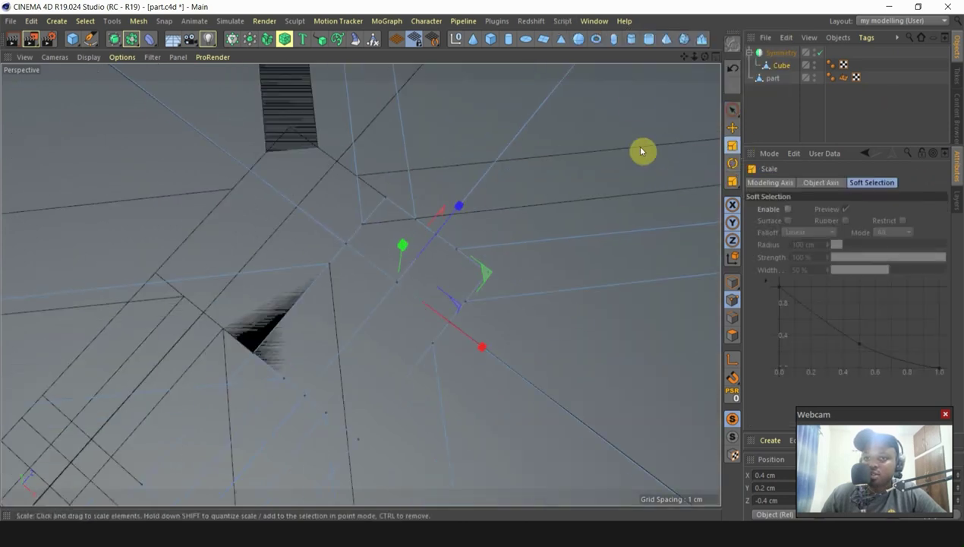
{"action": "left_click_drag", "start_coordinate": [631, 160], "coordinate": [315, 342]}
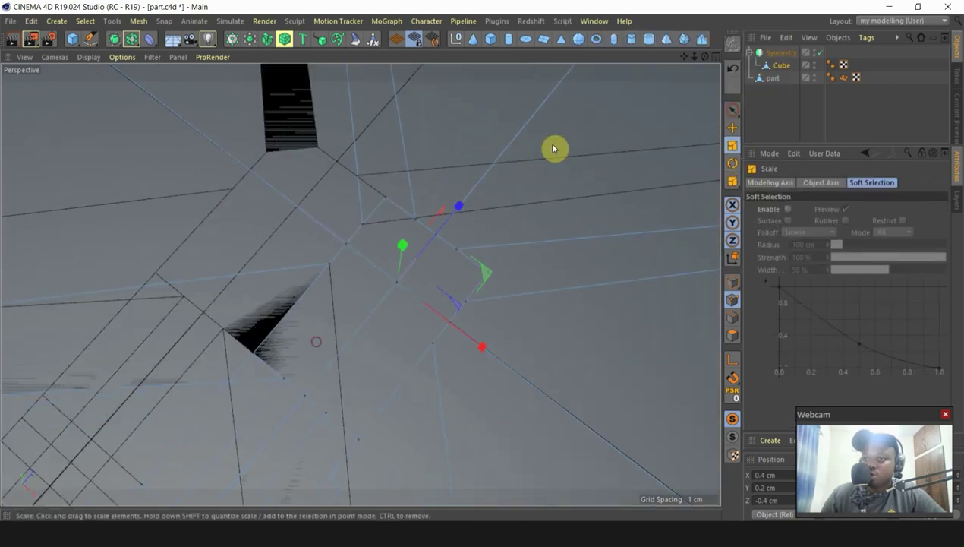
{"action": "left_click_drag", "start_coordinate": [552, 149], "coordinate": [309, 232]}
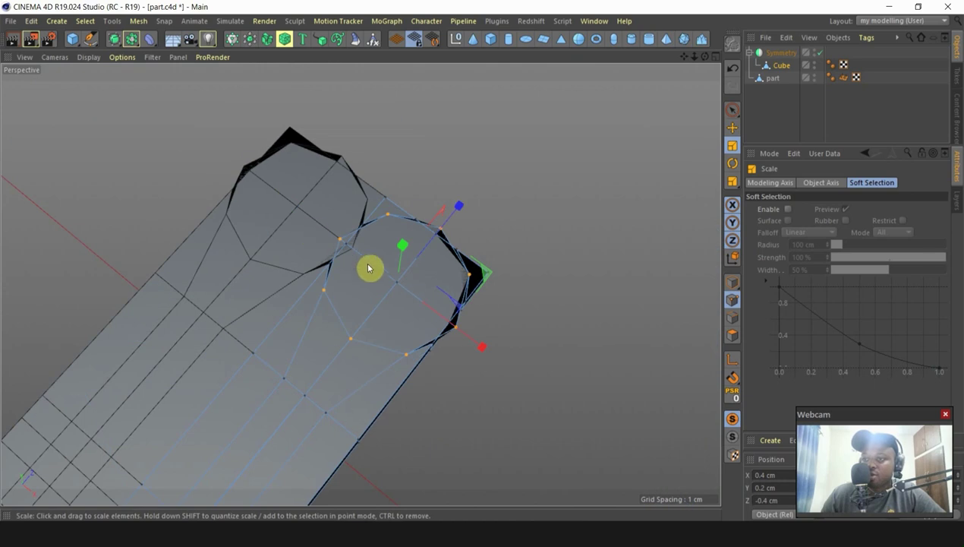
{"action": "scroll", "coordinate": [368, 266], "scroll_direction": "up", "scroll_amount": 3}
{"action": "left_click_drag", "start_coordinate": [654, 217], "coordinate": [426, 245]}
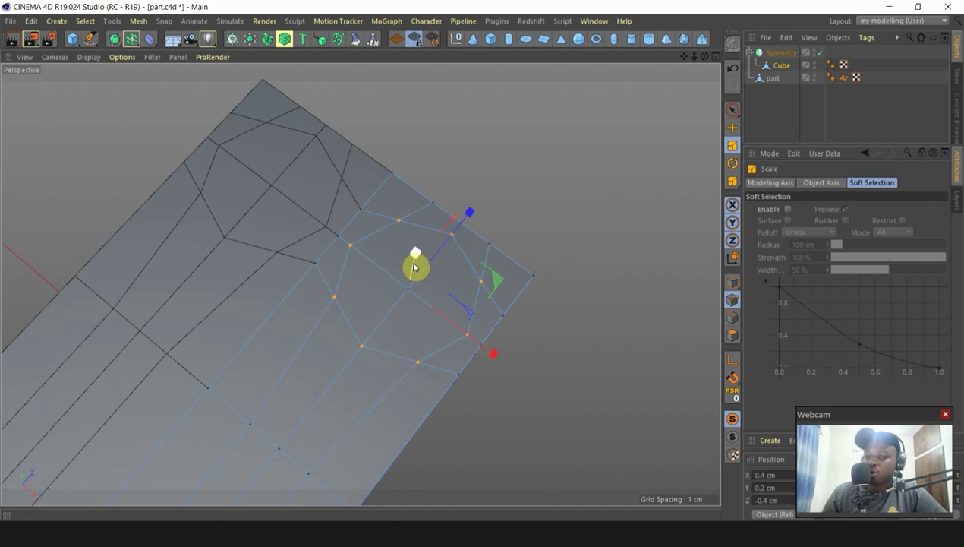
Step: Examine the circle's shape and the surrounding edge flow near the plate's corner
{"action": "left_click_drag", "start_coordinate": [414, 266], "coordinate": [406, 297], "text": "alt"}
{"action": "scroll", "coordinate": [478, 341], "scroll_direction": "up", "scroll_amount": 2}
{"action": "scroll", "coordinate": [266, 228], "scroll_direction": "up", "scroll_amount": 1}
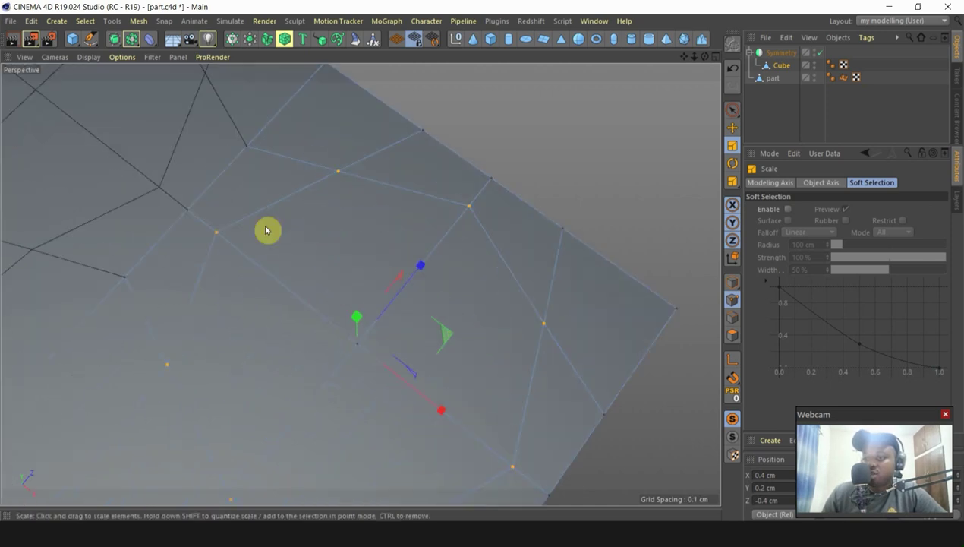
{"action": "scroll", "coordinate": [305, 286], "scroll_direction": "down", "scroll_amount": 2}
{"action": "scroll", "coordinate": [277, 320], "scroll_direction": "up", "scroll_amount": 2}
{"action": "scroll", "coordinate": [277, 319], "scroll_direction": "up", "scroll_amount": 2}
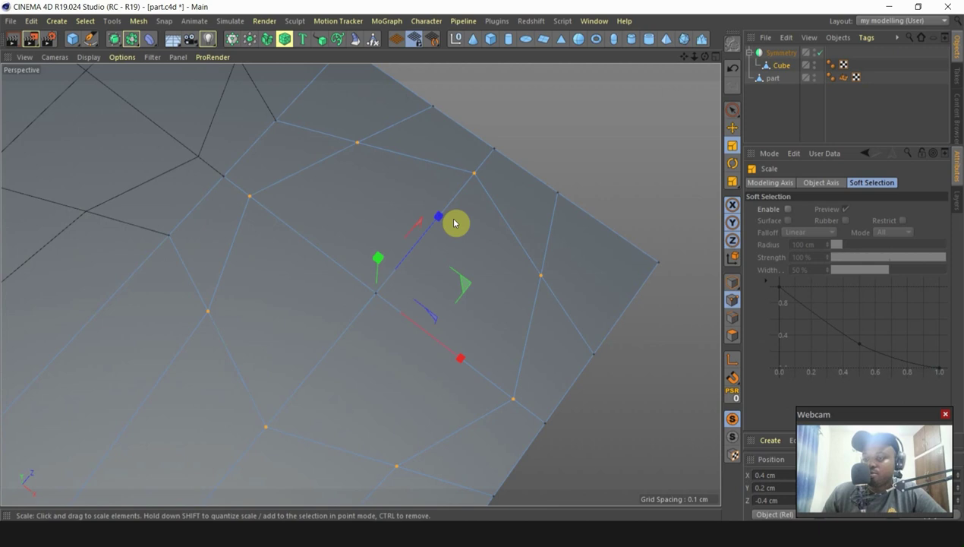
{"action": "scroll", "coordinate": [413, 325], "scroll_direction": "down", "scroll_amount": 3}
{"action": "scroll", "coordinate": [370, 250], "scroll_direction": "up", "scroll_amount": 2}
{"action": "scroll", "coordinate": [349, 325], "scroll_direction": "up", "scroll_amount": 1}
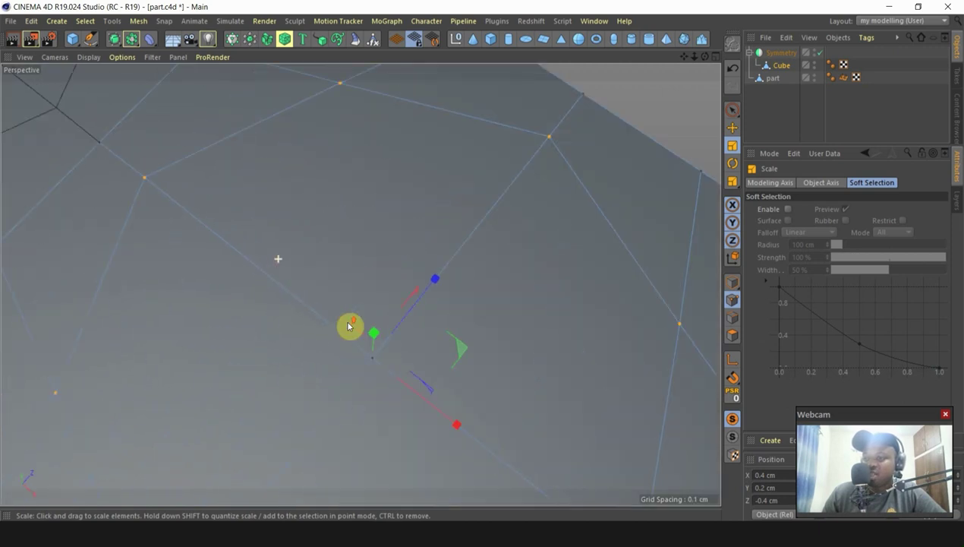
{"action": "scroll", "coordinate": [438, 325], "scroll_direction": "down", "scroll_amount": 1}
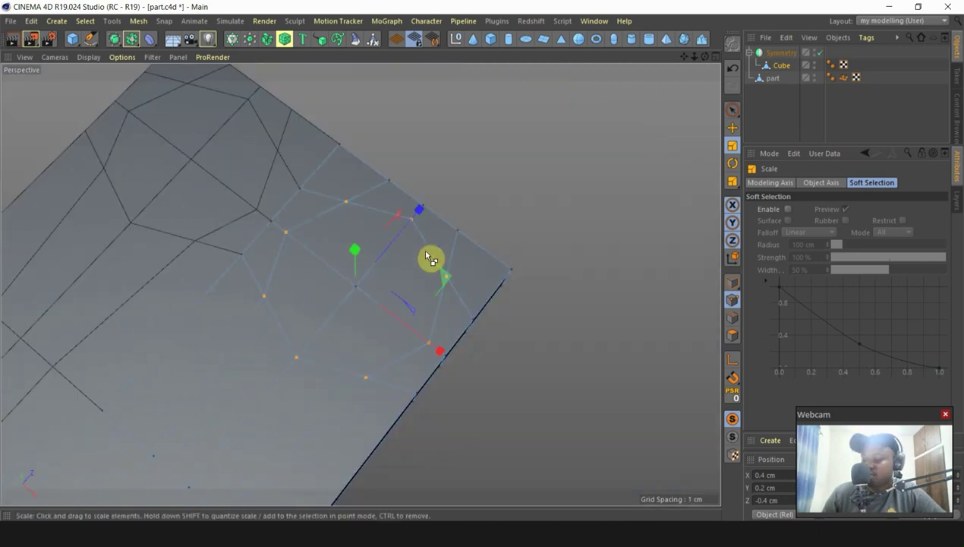
Step: Undo the scaling and the Points to Circle operation, and clear the point selection
{"action": "key", "text": "ctrl+z"}
{"action": "key", "text": "ctrl+z"}
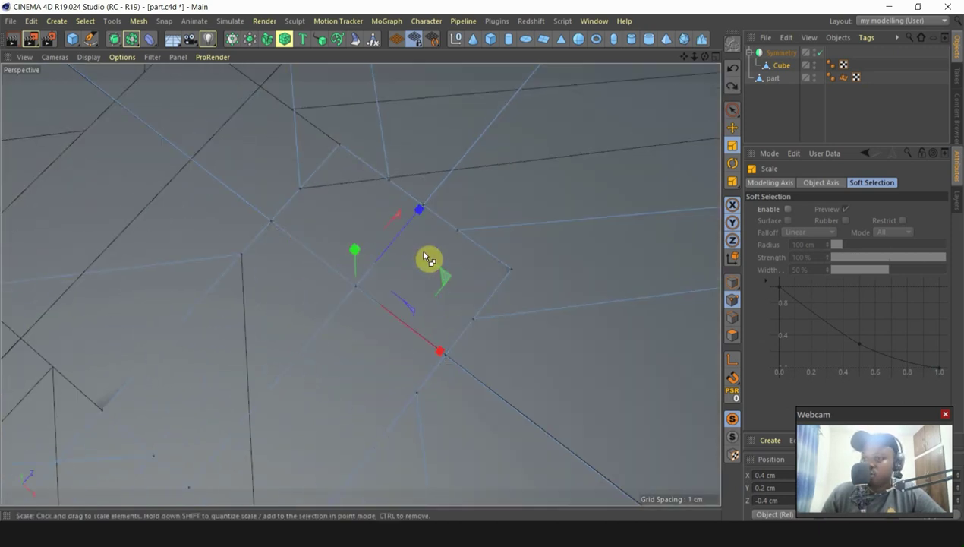
{"action": "key", "text": "ctrl+z"}
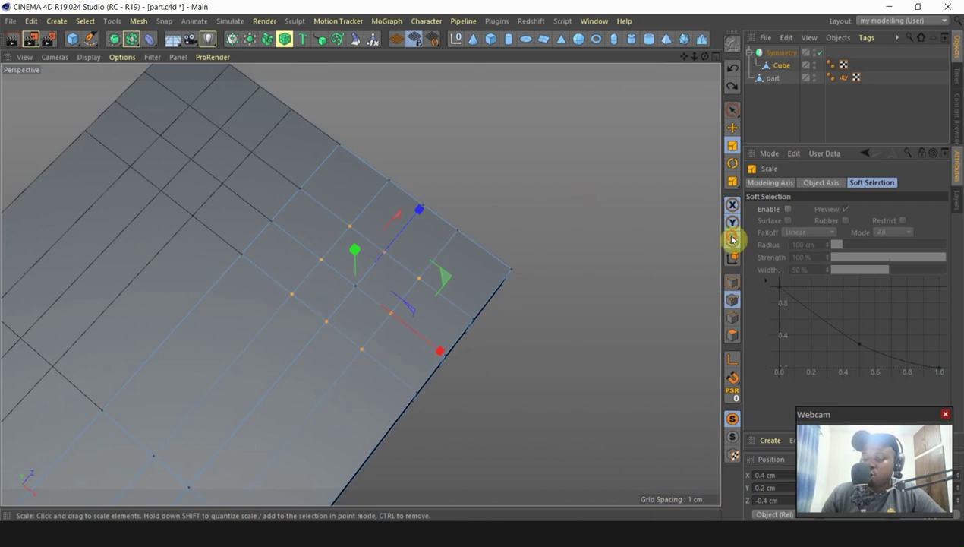
{"action": "left_click", "coordinate": [479, 218]}
Step: Select the centre points of both holes on the editable half and turn off viewport solo to reveal the original part
{"action": "right_click", "coordinate": [515, 177]}
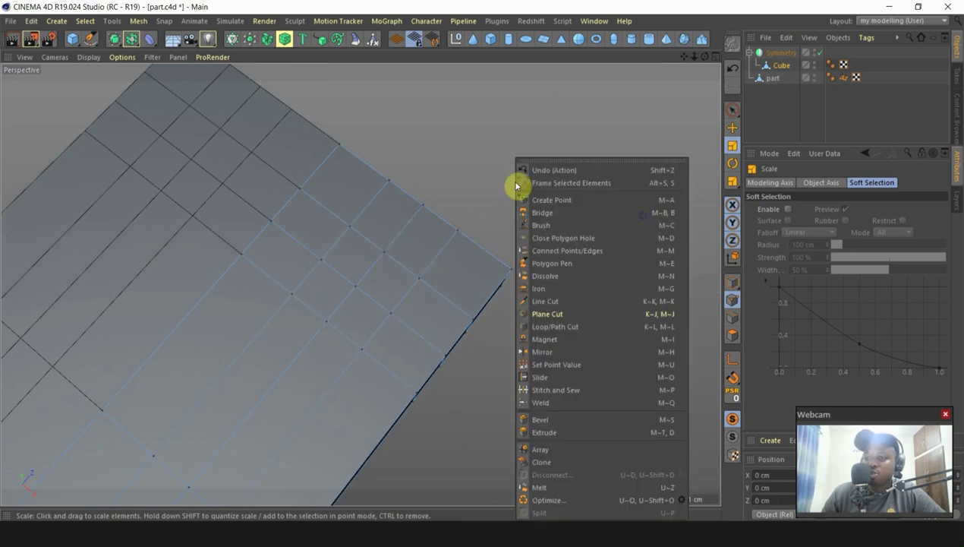
{"action": "left_click", "coordinate": [551, 426]}
{"action": "left_click", "coordinate": [732, 127]}
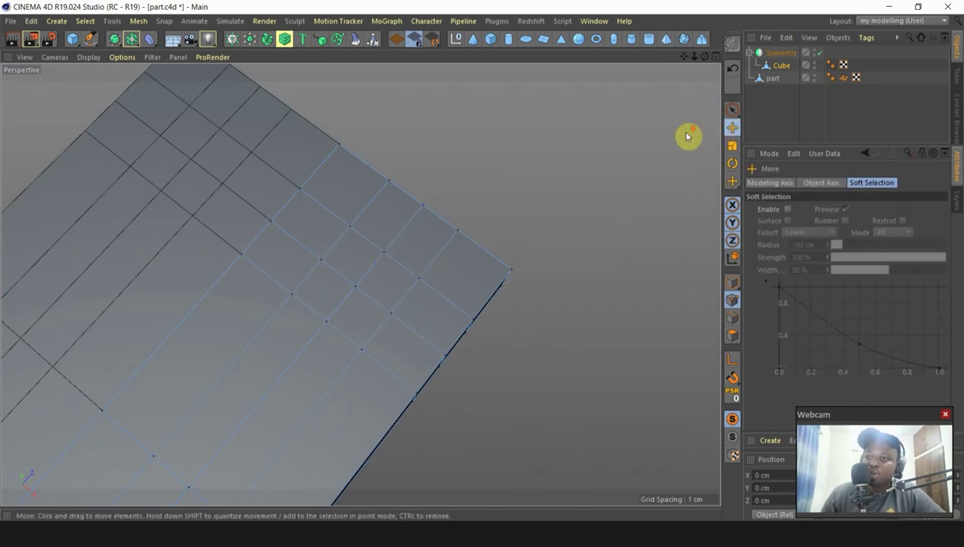
{"action": "key", "text": "h"}
{"action": "left_click", "coordinate": [302, 379]}
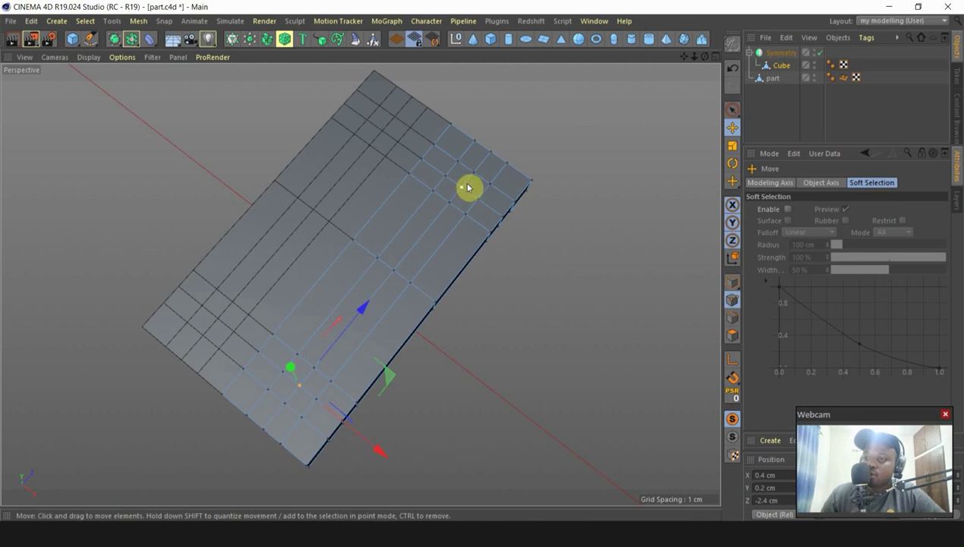
{"action": "left_click", "coordinate": [732, 437]}
{"action": "right_click_drag", "start_coordinate": [475, 198], "coordinate": [529, 220], "text": "alt"}
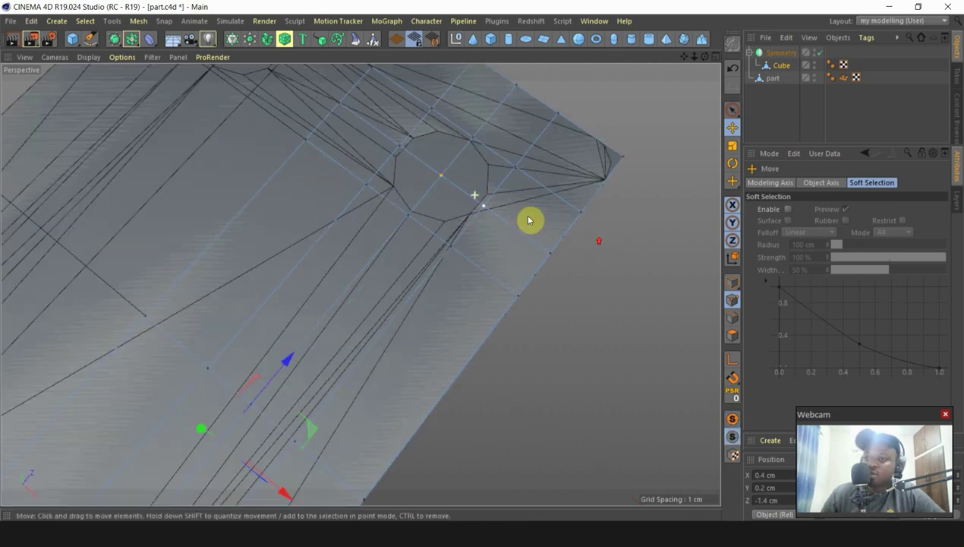
Step: In the top view, bevel both hole centre points into octagons matching the reference holes, with an offset of about 0.15 cm
{"action": "middle_click", "coordinate": [582, 207]}
{"action": "middle_click", "coordinate": [610, 171]}
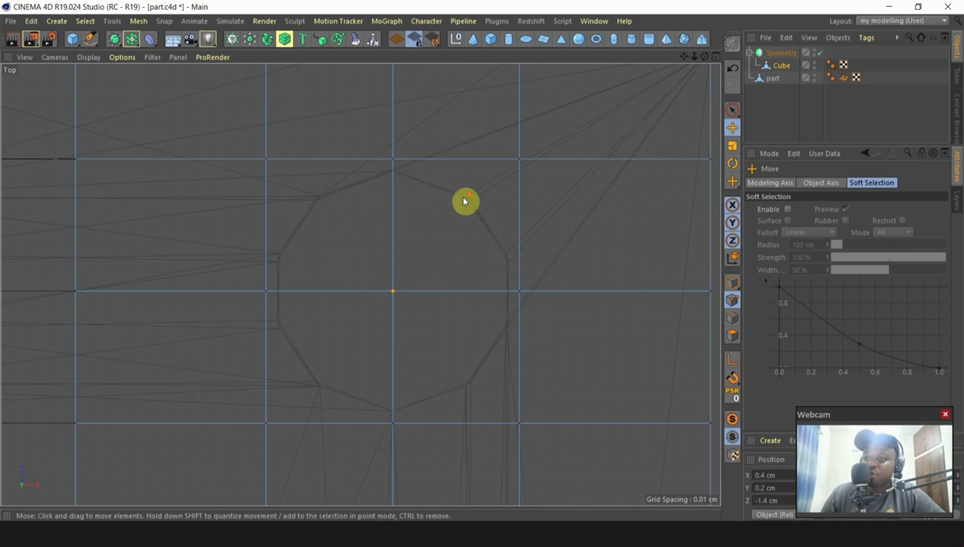
{"action": "scroll", "coordinate": [382, 207], "scroll_direction": "down", "scroll_amount": 4}
{"action": "scroll", "coordinate": [470, 377], "scroll_direction": "down", "scroll_amount": 3}
{"action": "scroll", "coordinate": [381, 459], "scroll_direction": "up", "scroll_amount": 3}
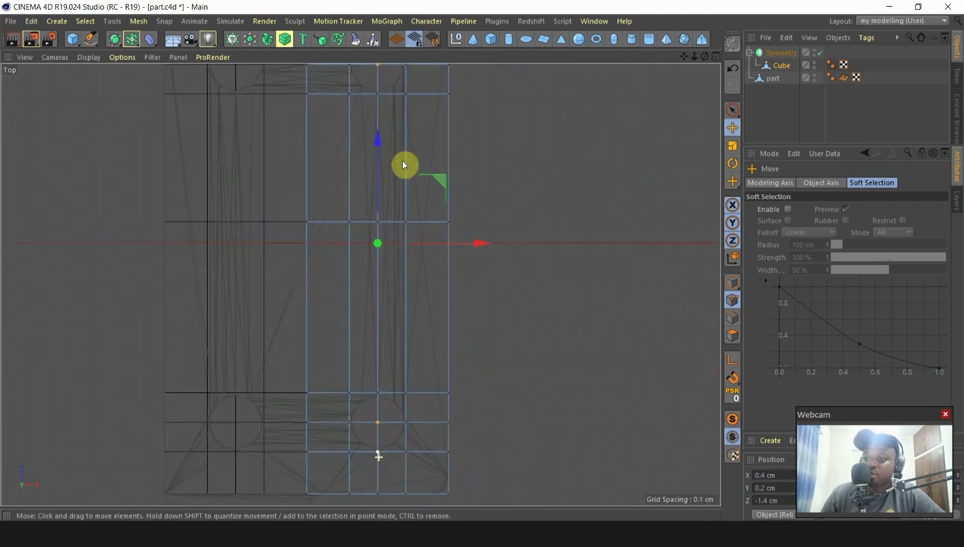
{"action": "scroll", "coordinate": [402, 164], "scroll_direction": "up", "scroll_amount": 4}
{"action": "scroll", "coordinate": [407, 332], "scroll_direction": "down", "scroll_amount": 4}
{"action": "scroll", "coordinate": [424, 125], "scroll_direction": "up", "scroll_amount": 3}
{"action": "right_click", "coordinate": [423, 121]}
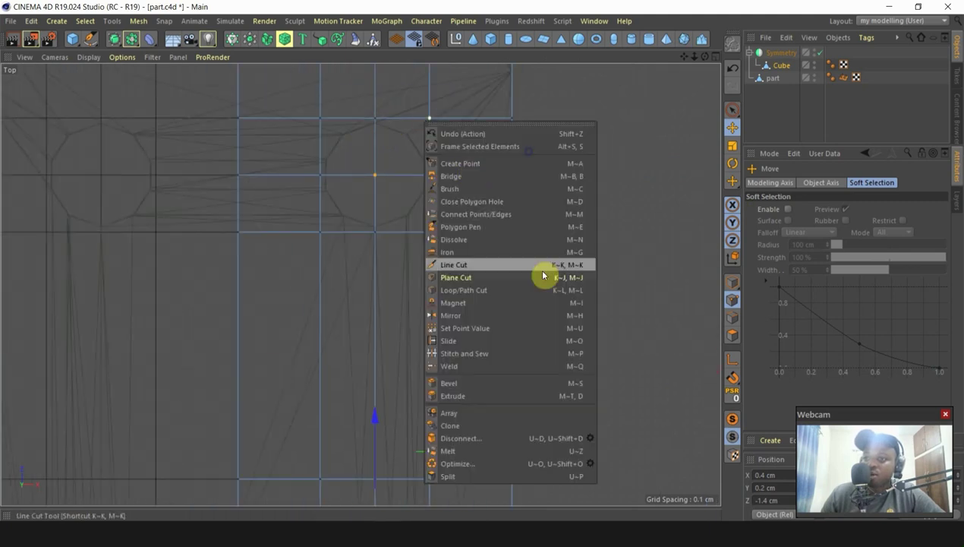
{"action": "left_click", "coordinate": [460, 380]}
{"action": "scroll", "coordinate": [387, 137], "scroll_direction": "up", "scroll_amount": 3}
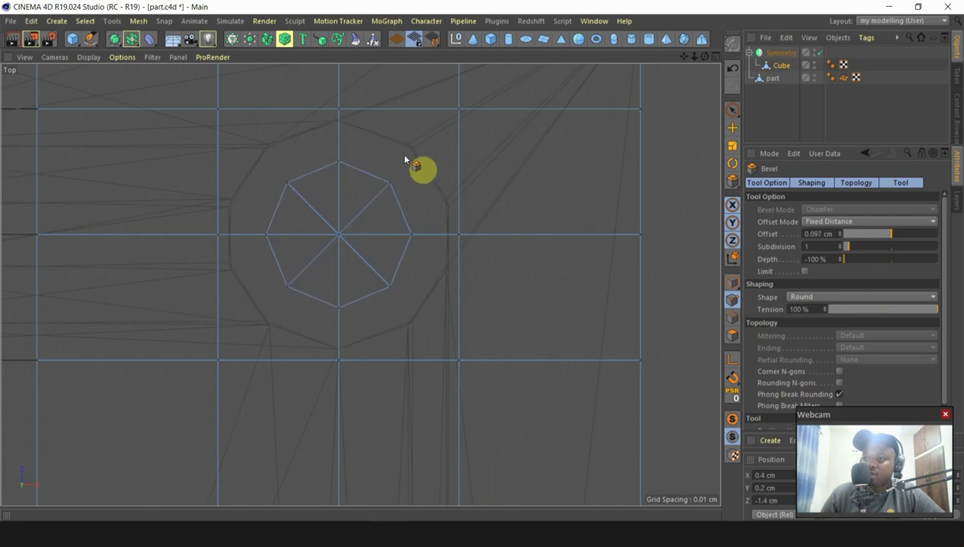
{"action": "left_click_drag", "start_coordinate": [404, 157], "coordinate": [443, 125]}
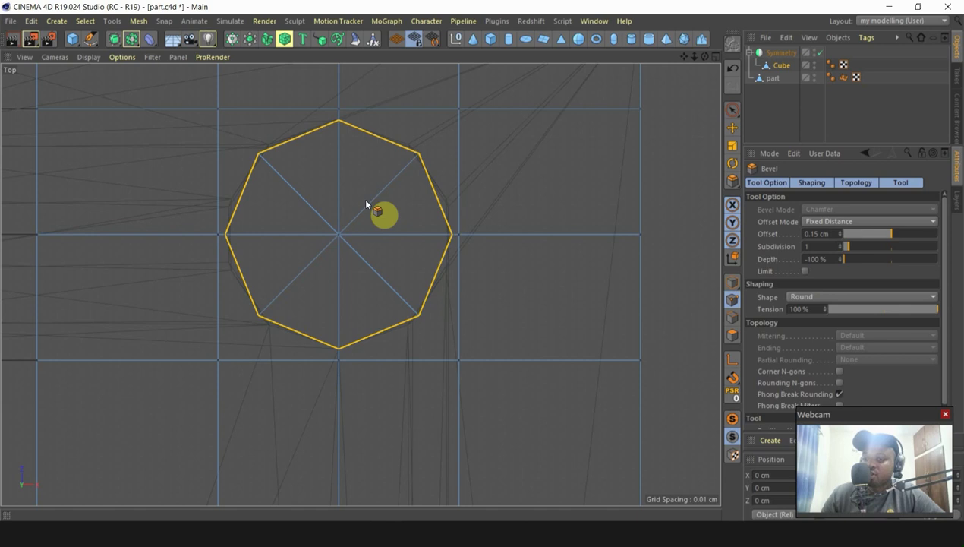
Step: Use Line Cut in the top view to connect the octagon's four diagonal corners to the surrounding grid corners
{"action": "key", "text": "k"}
{"action": "key", "text": "k"}
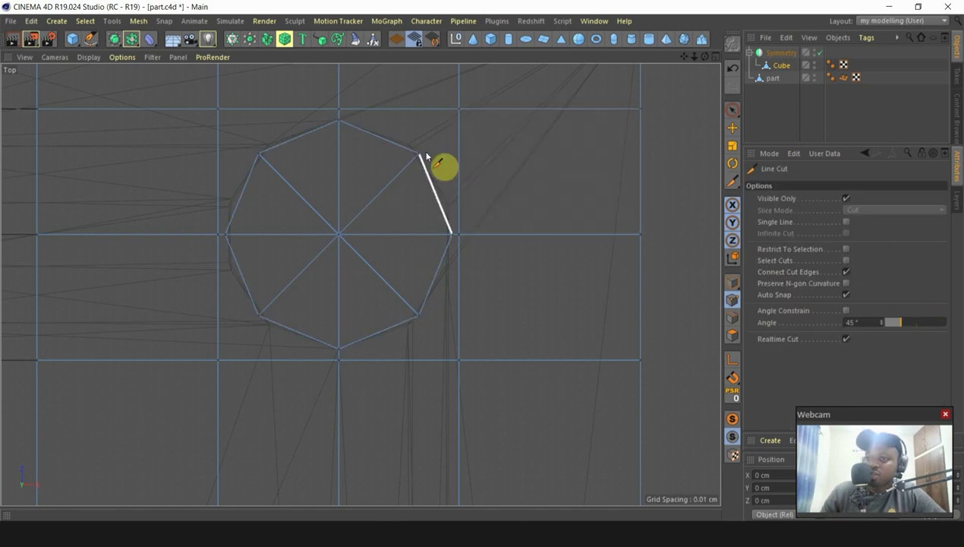
{"action": "left_click", "coordinate": [458, 109]}
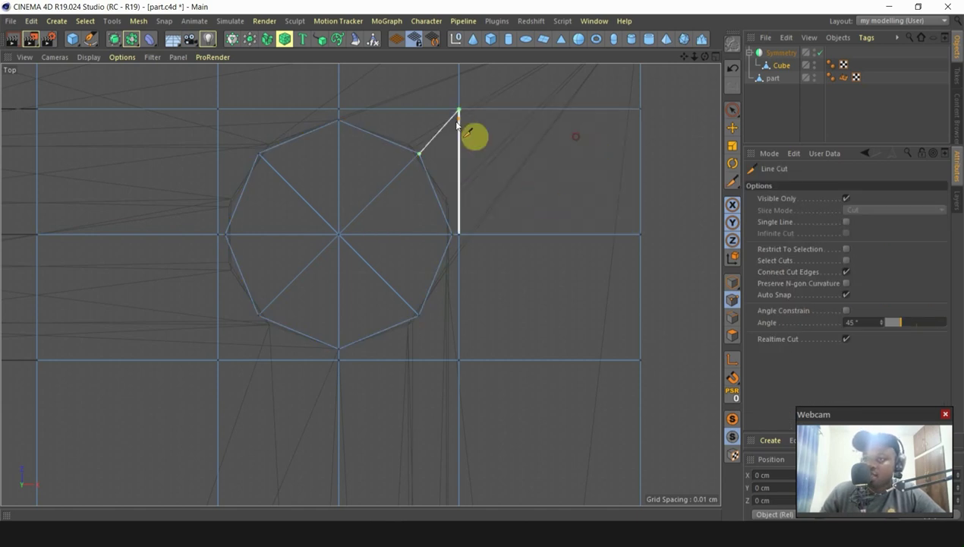
{"action": "key", "text": "Escape"}
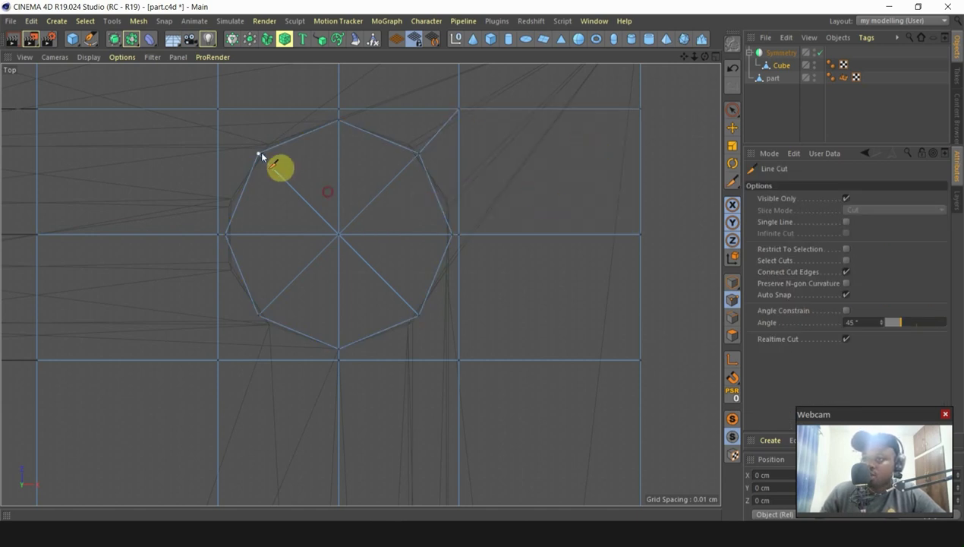
{"action": "left_click", "coordinate": [259, 155]}
{"action": "left_click", "coordinate": [218, 109]}
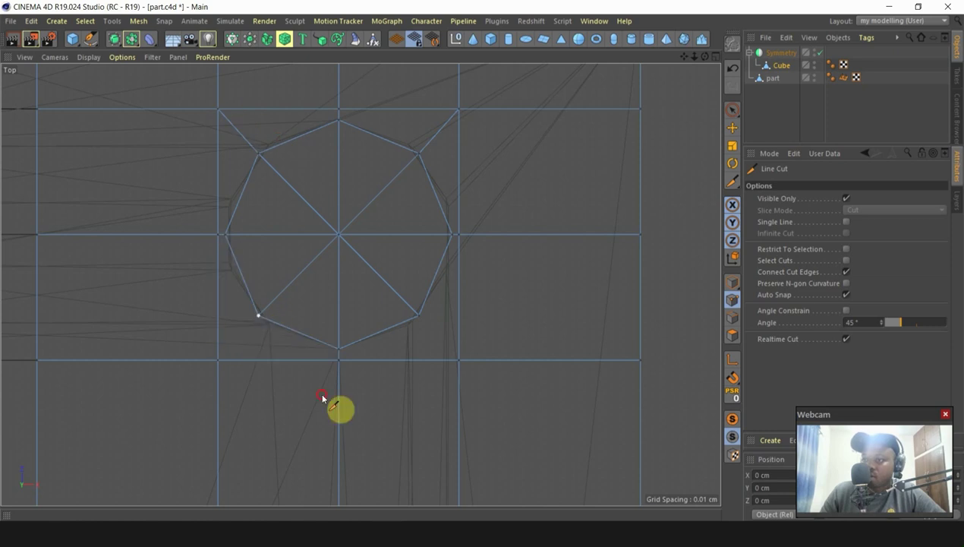
{"action": "left_click", "coordinate": [259, 316]}
{"action": "key", "text": "Escape"}
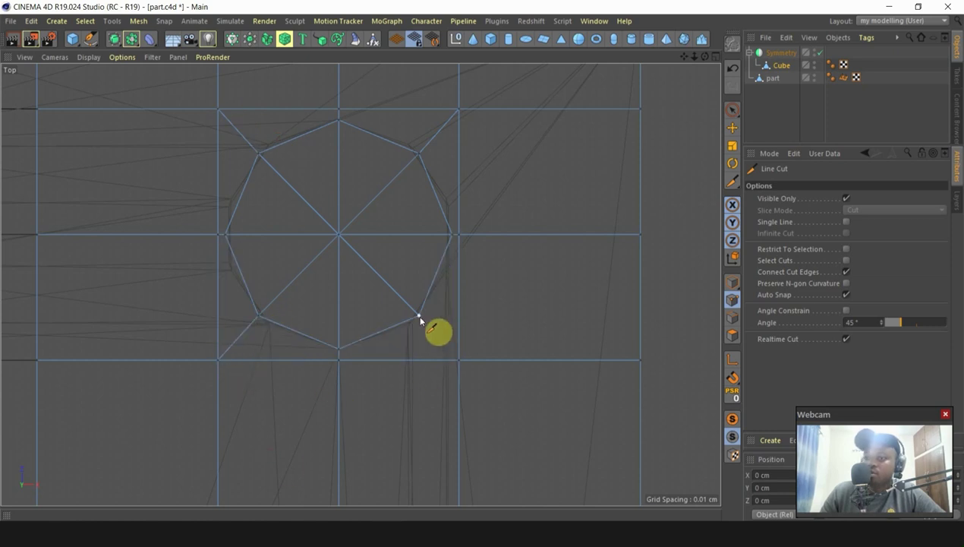
{"action": "left_click", "coordinate": [418, 315]}
{"action": "left_click", "coordinate": [459, 359]}
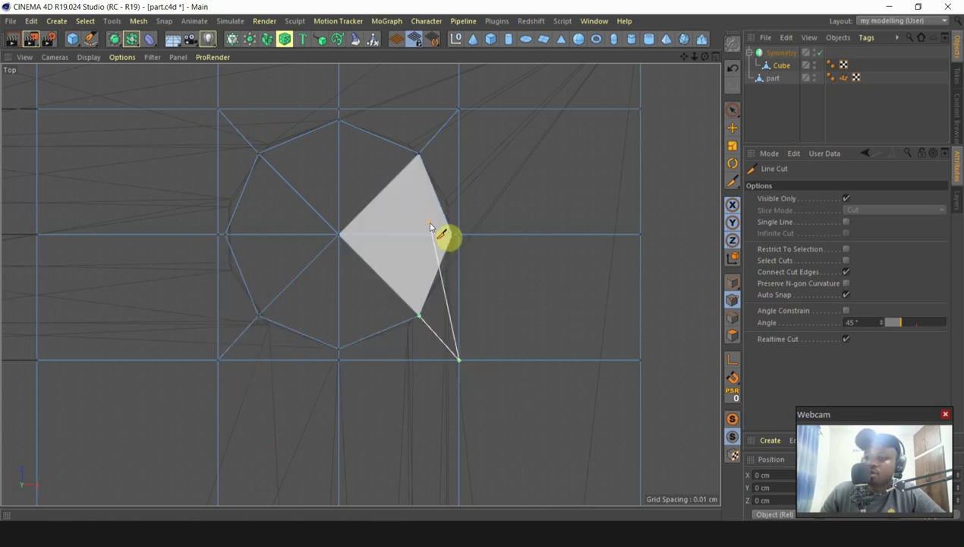
Step: Inspect the plate's opposite face in perspective, then undo the line cuts and the bevel of the hole centres
{"action": "scroll", "coordinate": [454, 205], "scroll_direction": "down", "scroll_amount": 2}
{"action": "scroll", "coordinate": [465, 214], "scroll_direction": "down", "scroll_amount": 3}
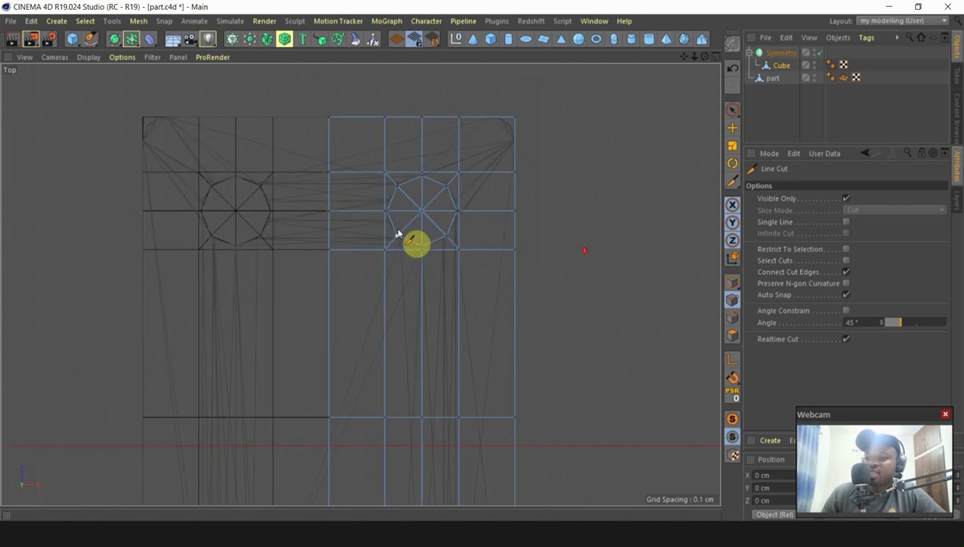
{"action": "middle_click", "coordinate": [493, 286]}
{"action": "middle_click", "coordinate": [346, 190]}
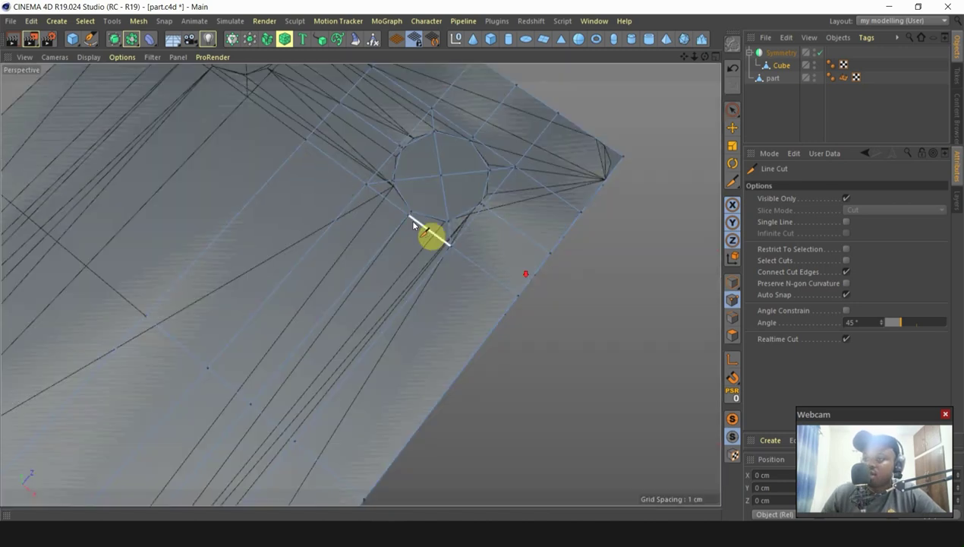
{"action": "scroll", "coordinate": [492, 222], "scroll_direction": "down", "scroll_amount": 5}
{"action": "left_click_drag", "start_coordinate": [493, 222], "coordinate": [670, 344], "text": "alt"}
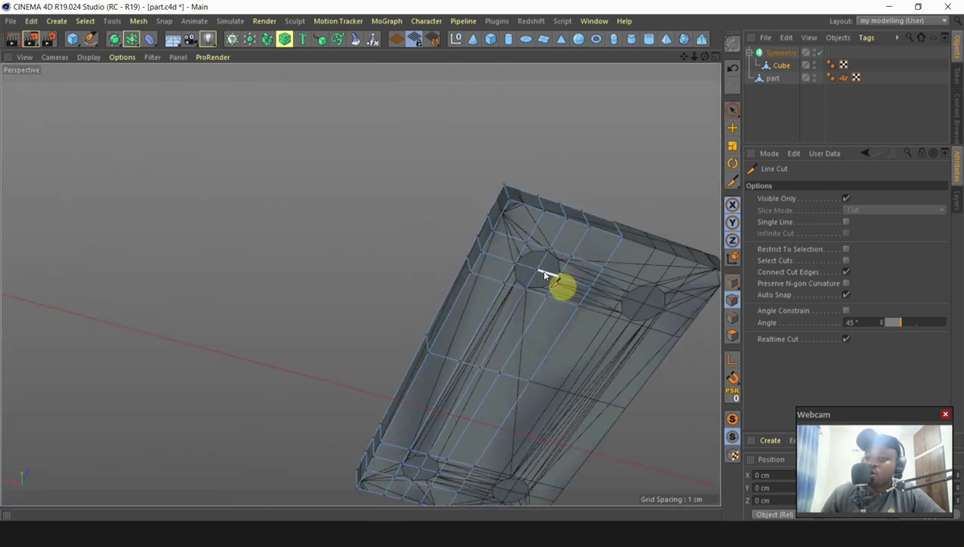
{"action": "left_click_drag", "start_coordinate": [545, 275], "coordinate": [654, 419], "text": "alt"}
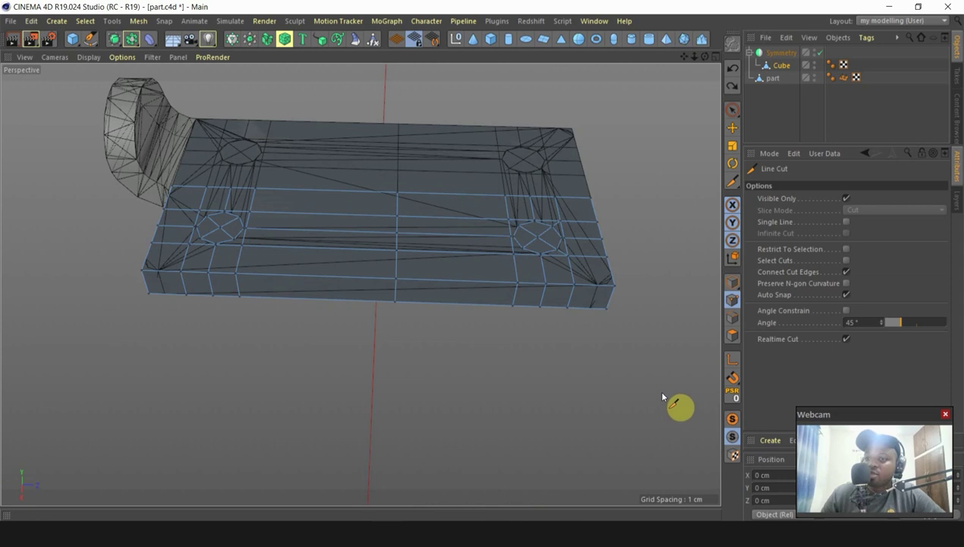
{"action": "key", "text": "ctrl+z"}
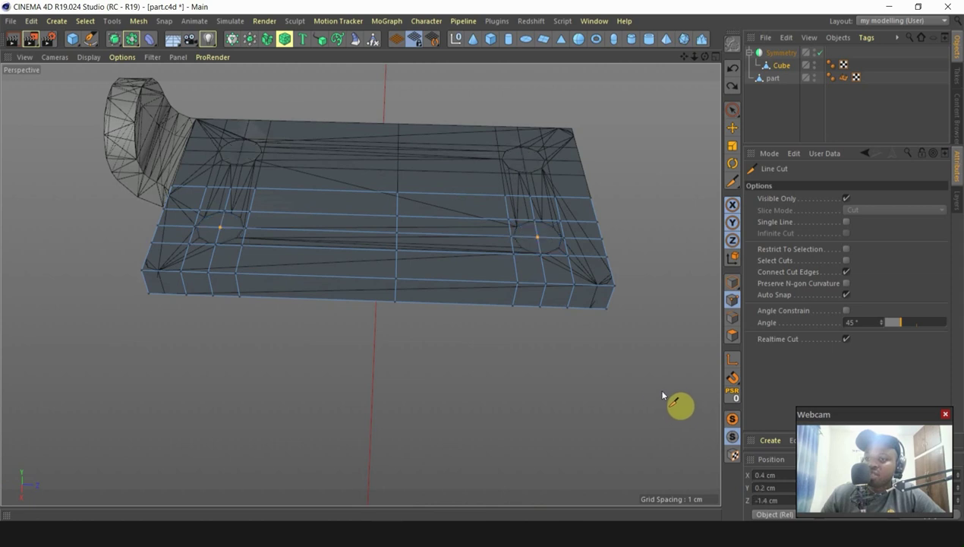
Step: Add the two hole centre points on the plate's opposite face to the selected centre points
{"action": "left_click", "coordinate": [733, 110]}
{"action": "left_click_drag", "start_coordinate": [605, 221], "coordinate": [524, 132], "text": "alt"}
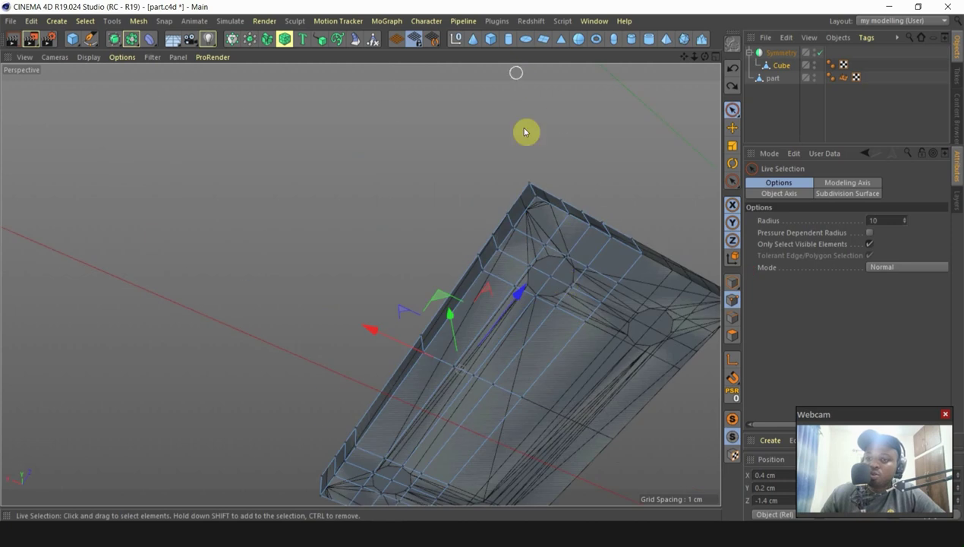
{"action": "left_click_drag", "start_coordinate": [499, 230], "coordinate": [302, 431], "text": "alt"}
{"action": "left_click_drag", "start_coordinate": [313, 297], "coordinate": [349, 201], "text": "alt"}
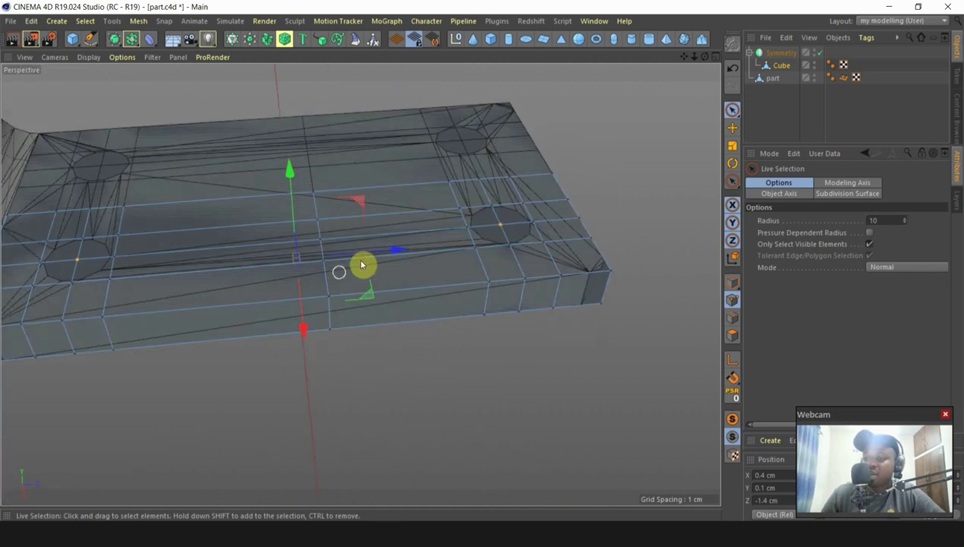
{"action": "left_click_drag", "start_coordinate": [361, 264], "coordinate": [478, 252], "text": "alt"}
Step: Bevel the selected hole centre points on both faces into octagons with an offset of 0.15 cm and subdivision 1
{"action": "right_click", "coordinate": [534, 216]}
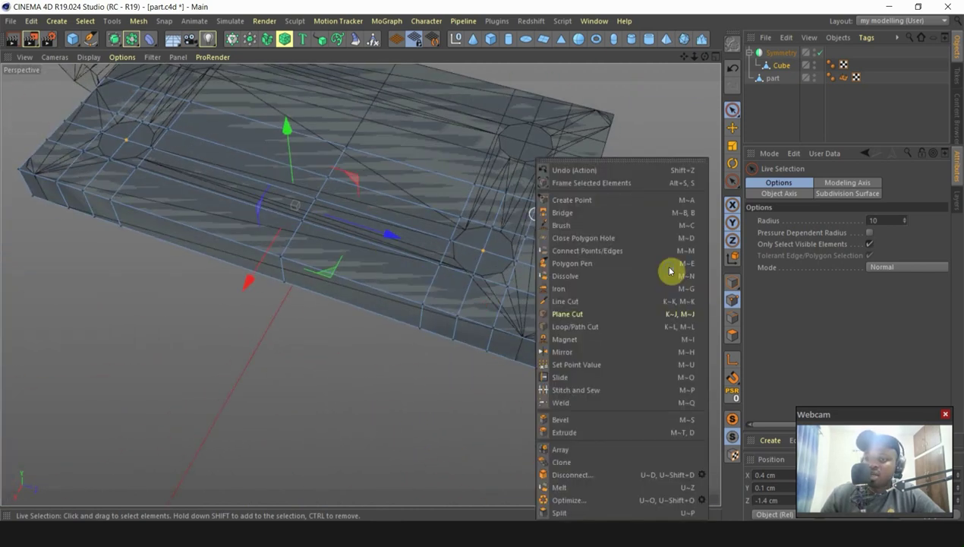
{"action": "left_click", "coordinate": [599, 419]}
{"action": "scroll", "coordinate": [684, 297], "scroll_direction": "up", "scroll_amount": 3}
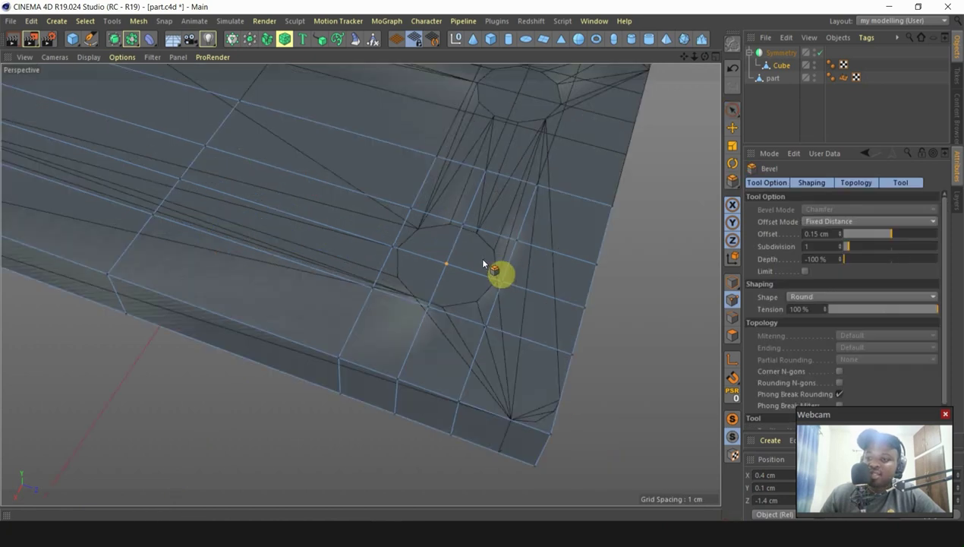
{"action": "left_click_drag", "start_coordinate": [468, 290], "coordinate": [513, 338], "text": "alt"}
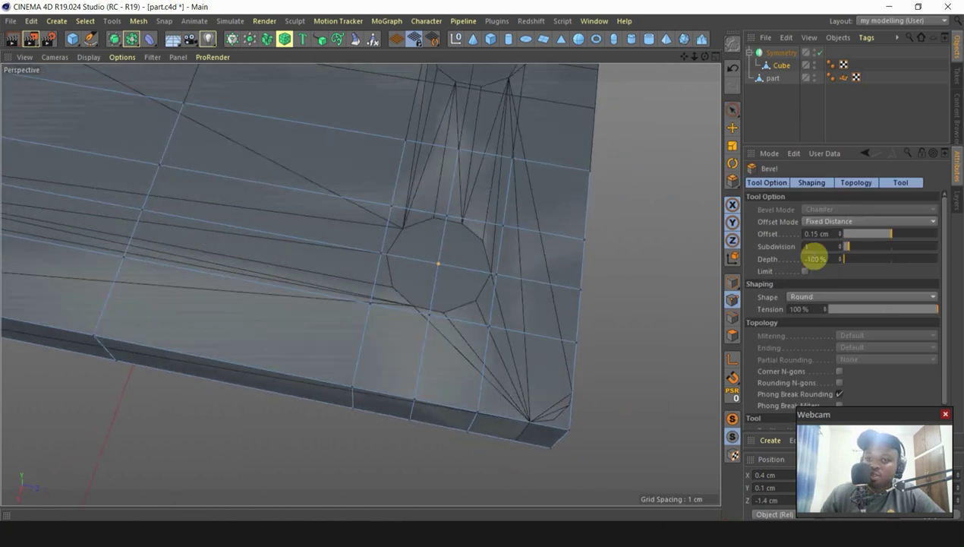
{"action": "left_click", "coordinate": [812, 246]}
{"action": "key", "text": "Return"}
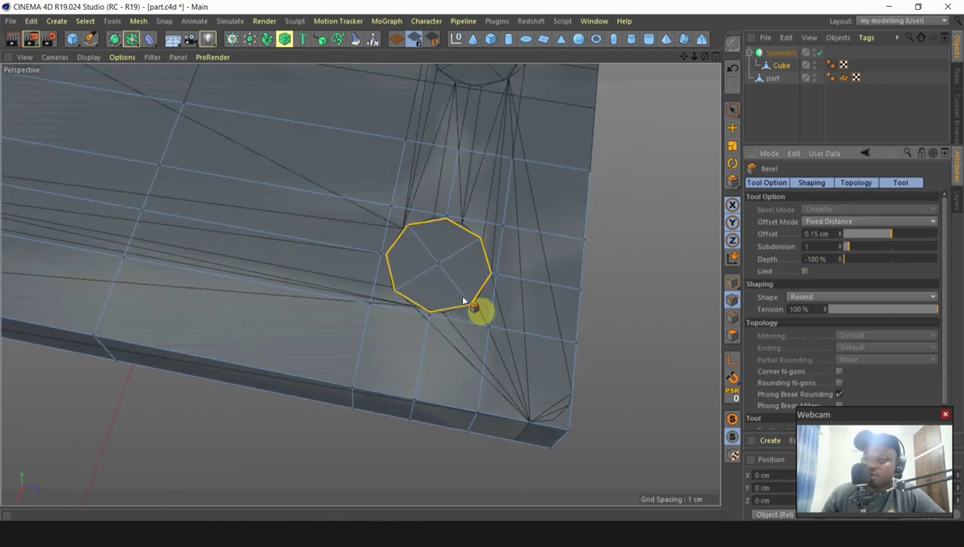
Step: Isolate the cube with viewport solo and line-cut the octagon's diagonal corners to the grid at the hole away from the hook
{"action": "left_click_drag", "start_coordinate": [463, 301], "coordinate": [512, 367], "text": "alt"}
{"action": "key", "text": "k"}
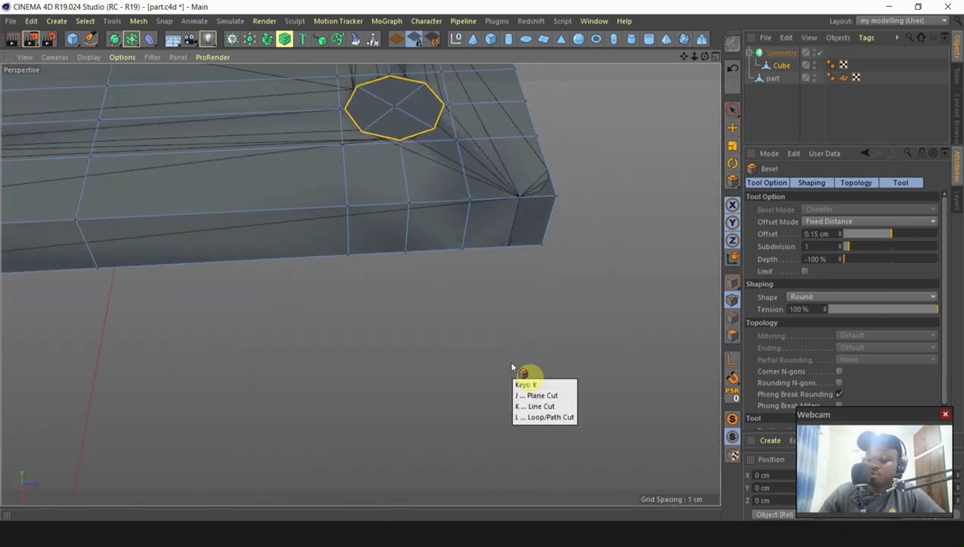
{"action": "key", "text": "k"}
{"action": "left_click_drag", "start_coordinate": [553, 439], "coordinate": [555, 252], "text": "alt"}
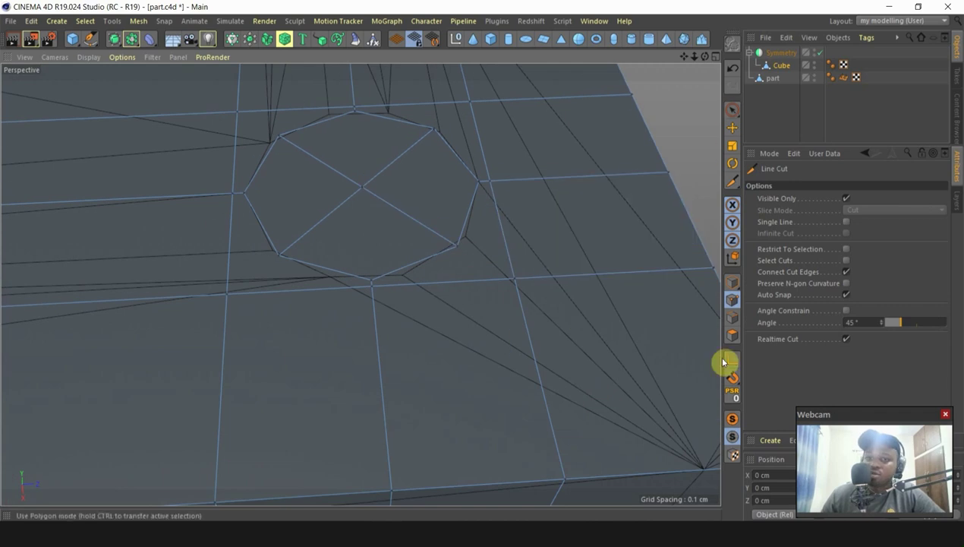
{"action": "left_click", "coordinate": [734, 421]}
{"action": "left_click_drag", "start_coordinate": [514, 276], "coordinate": [467, 267], "text": "alt"}
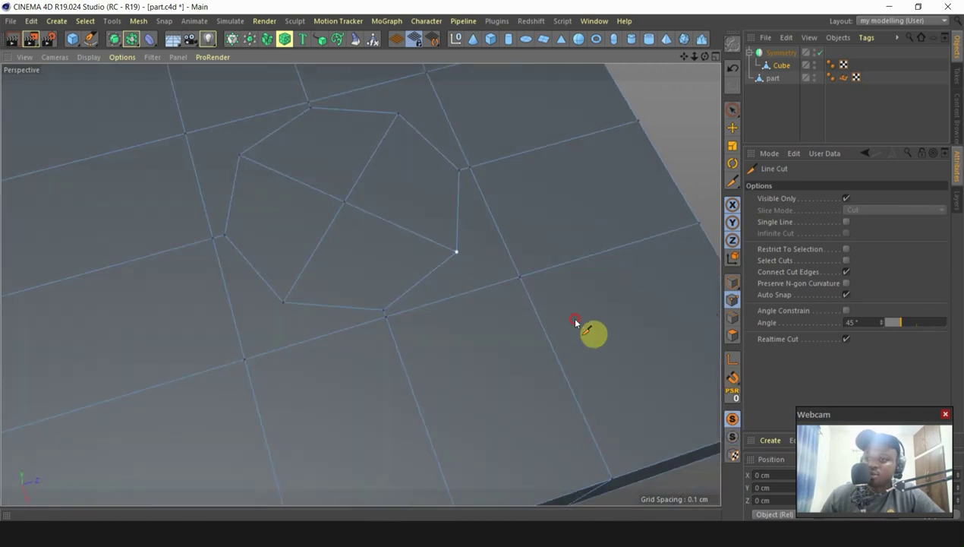
{"action": "left_click", "coordinate": [519, 278]}
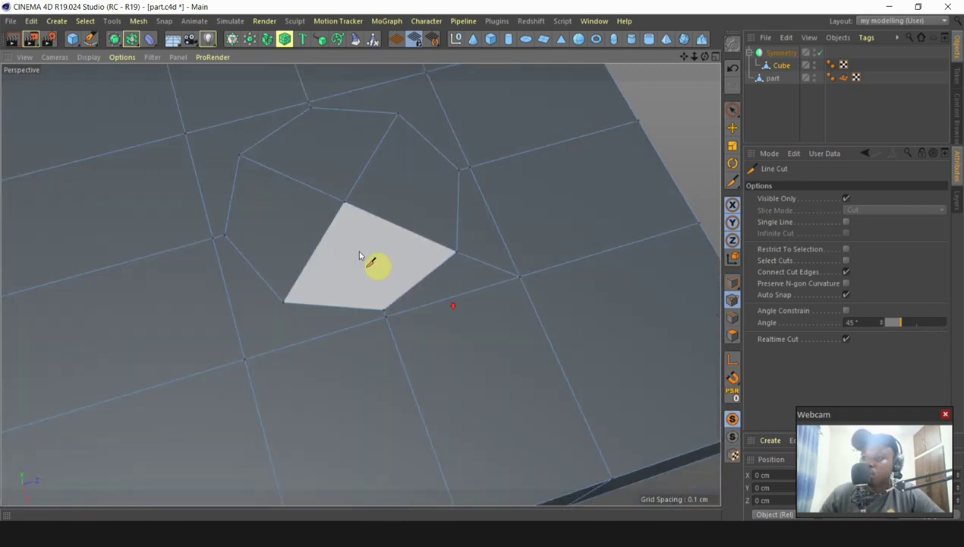
{"action": "left_click_drag", "start_coordinate": [361, 258], "coordinate": [390, 182], "text": "alt"}
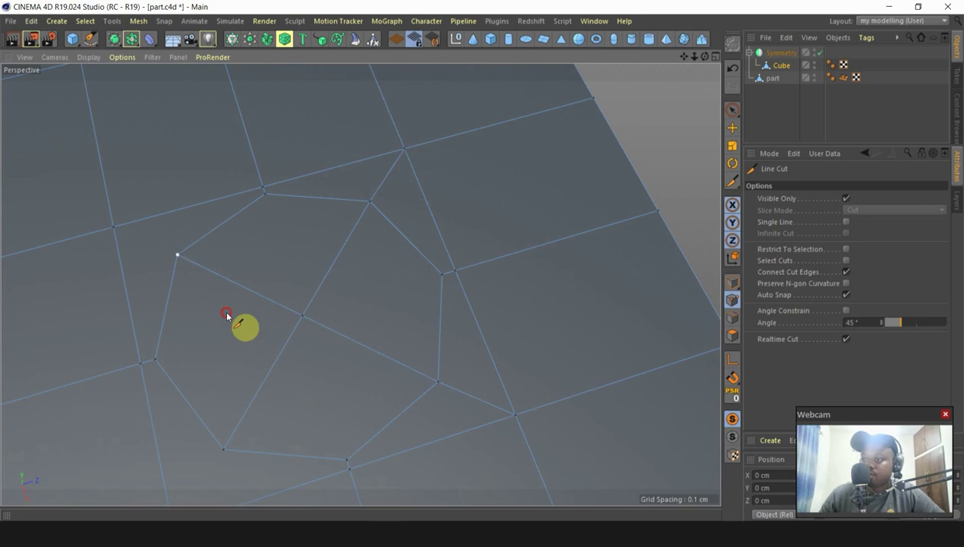
{"action": "left_click", "coordinate": [177, 254]}
{"action": "left_click", "coordinate": [114, 226]}
Step: Line-cut the diagonal corners of the hook-end octagon to the surrounding grid corners on the same face
{"action": "scroll", "coordinate": [325, 241], "scroll_direction": "down", "scroll_amount": 5}
{"action": "scroll", "coordinate": [324, 198], "scroll_direction": "down", "scroll_amount": 5}
{"action": "scroll", "coordinate": [256, 287], "scroll_direction": "up", "scroll_amount": 6}
{"action": "left_click", "coordinate": [271, 239]}
{"action": "left_click", "coordinate": [304, 194]}
{"action": "scroll", "coordinate": [322, 190], "scroll_direction": "down", "scroll_amount": 5}
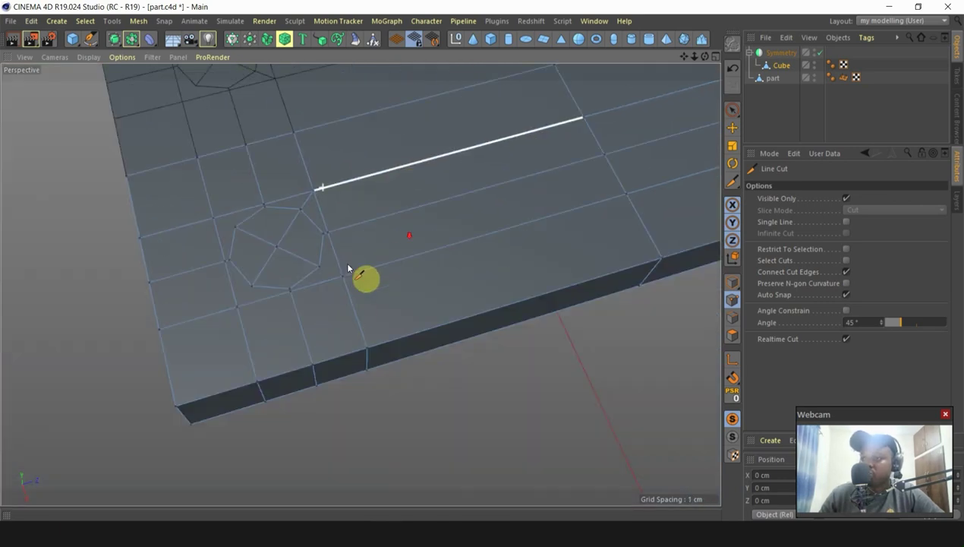
{"action": "scroll", "coordinate": [348, 268], "scroll_direction": "up", "scroll_amount": 3}
{"action": "left_click", "coordinate": [118, 335]}
{"action": "scroll", "coordinate": [144, 281], "scroll_direction": "down", "scroll_amount": 3}
{"action": "scroll", "coordinate": [239, 274], "scroll_direction": "down", "scroll_amount": 5}
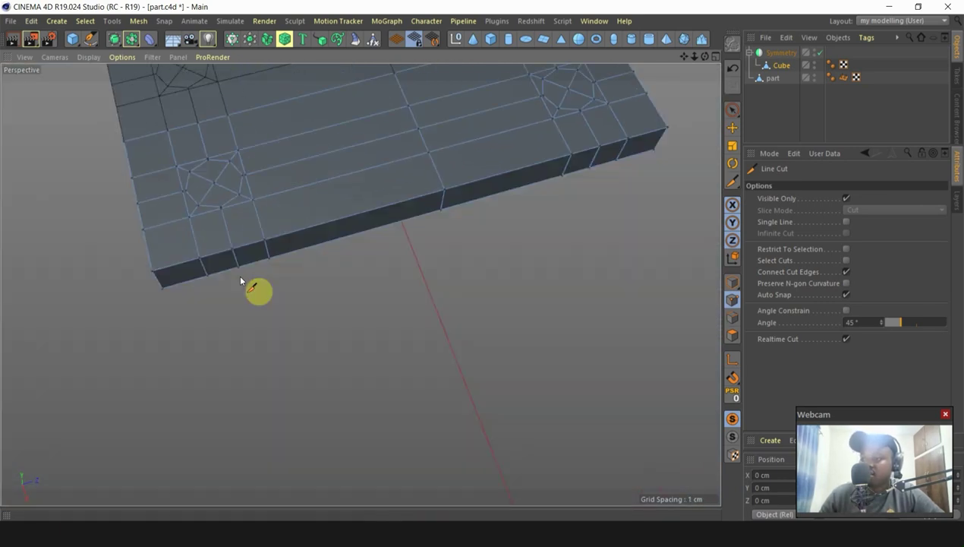
Step: On the plate's opposite face, line-cut the octagon corners to the grid at the hole away from the hook
{"action": "left_click_drag", "start_coordinate": [241, 278], "coordinate": [623, 174], "text": "alt"}
{"action": "scroll", "coordinate": [414, 228], "scroll_direction": "up", "scroll_amount": 6}
{"action": "left_click_drag", "start_coordinate": [409, 226], "coordinate": [420, 180]}
{"action": "left_click_drag", "start_coordinate": [478, 313], "coordinate": [525, 318]}
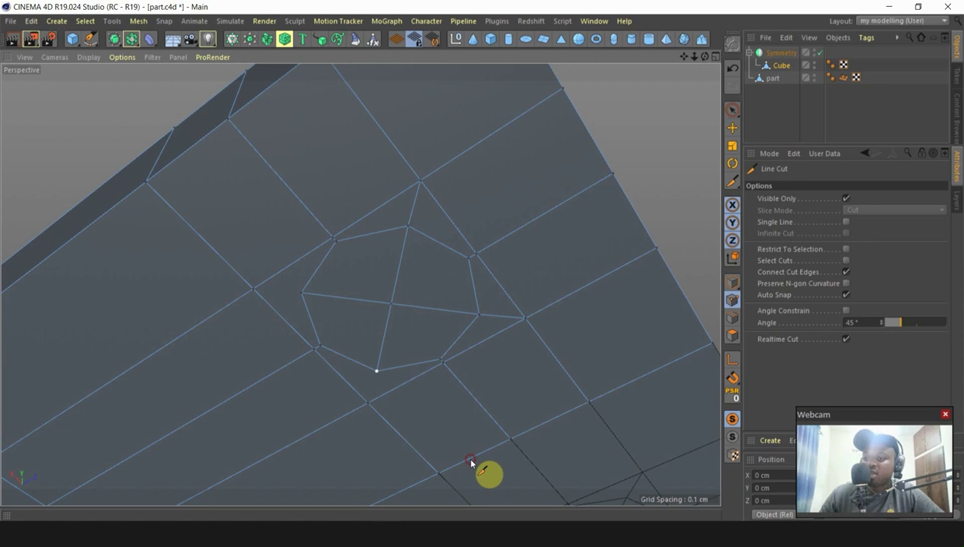
{"action": "left_click_drag", "start_coordinate": [378, 370], "coordinate": [369, 403]}
{"action": "left_click_drag", "start_coordinate": [303, 293], "coordinate": [303, 232]}
Step: On the opposite face, connect the hook-end octagon's diagonal corners to the surrounding grid corners with Line Cut
{"action": "scroll", "coordinate": [395, 293], "scroll_direction": "down", "scroll_amount": 6}
{"action": "scroll", "coordinate": [338, 346], "scroll_direction": "up", "scroll_amount": 3}
{"action": "scroll", "coordinate": [334, 312], "scroll_direction": "up", "scroll_amount": 5}
{"action": "left_click_drag", "start_coordinate": [394, 392], "coordinate": [452, 397]}
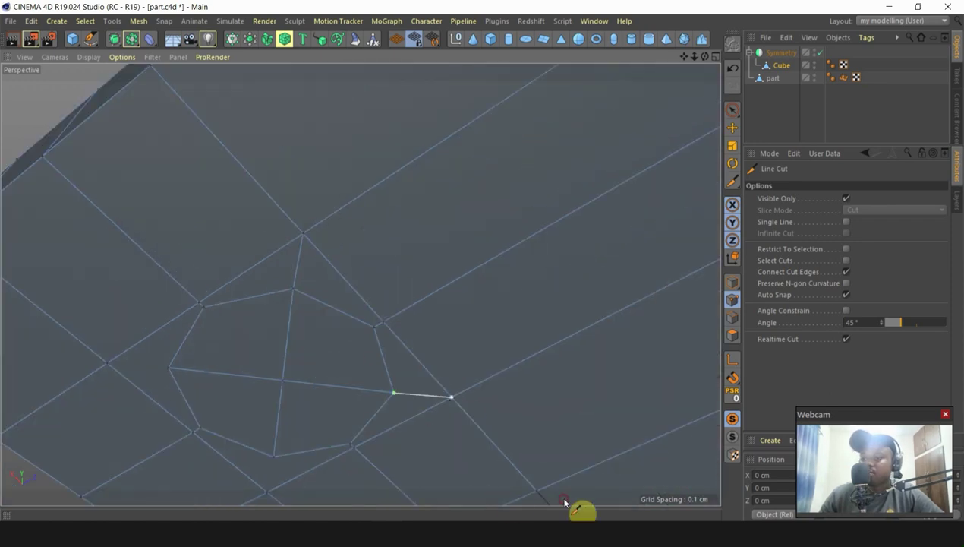
{"action": "scroll", "coordinate": [564, 499], "scroll_direction": "down", "scroll_amount": 4}
{"action": "scroll", "coordinate": [524, 486], "scroll_direction": "up", "scroll_amount": 5}
{"action": "left_click_drag", "start_coordinate": [290, 384], "coordinate": [283, 432]}
{"action": "left_click_drag", "start_coordinate": [161, 264], "coordinate": [86, 257]}
Step: Switch back to Live Selection and turn off viewport solo to reveal the original part
{"action": "scroll", "coordinate": [98, 257], "scroll_direction": "down", "scroll_amount": 8}
{"action": "left_click_drag", "start_coordinate": [303, 198], "coordinate": [463, 341], "text": "alt"}
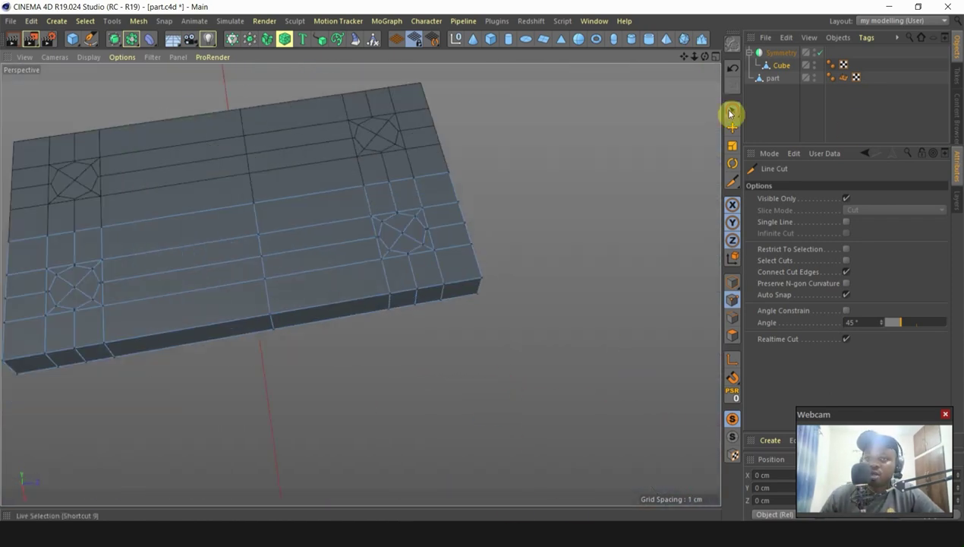
{"action": "left_click", "coordinate": [732, 112]}
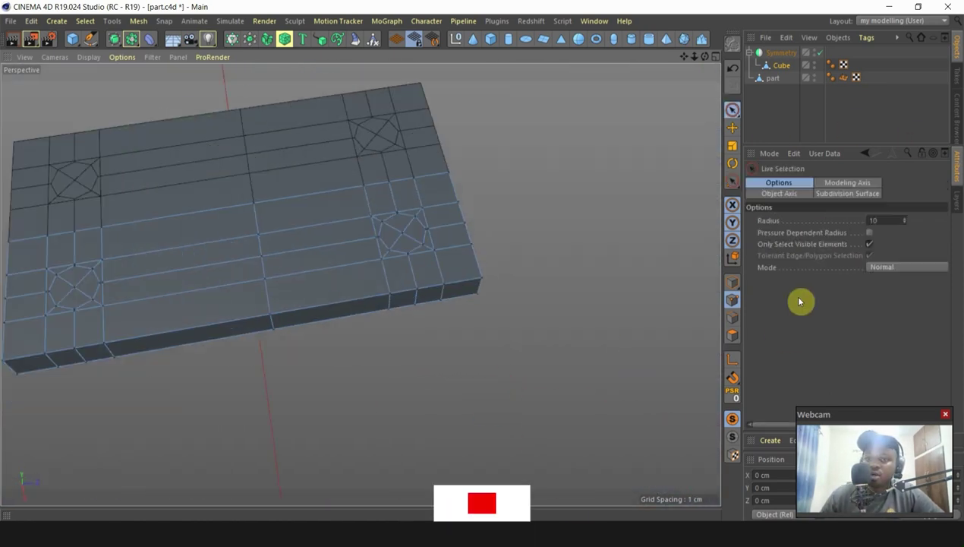
{"action": "left_click", "coordinate": [733, 435]}
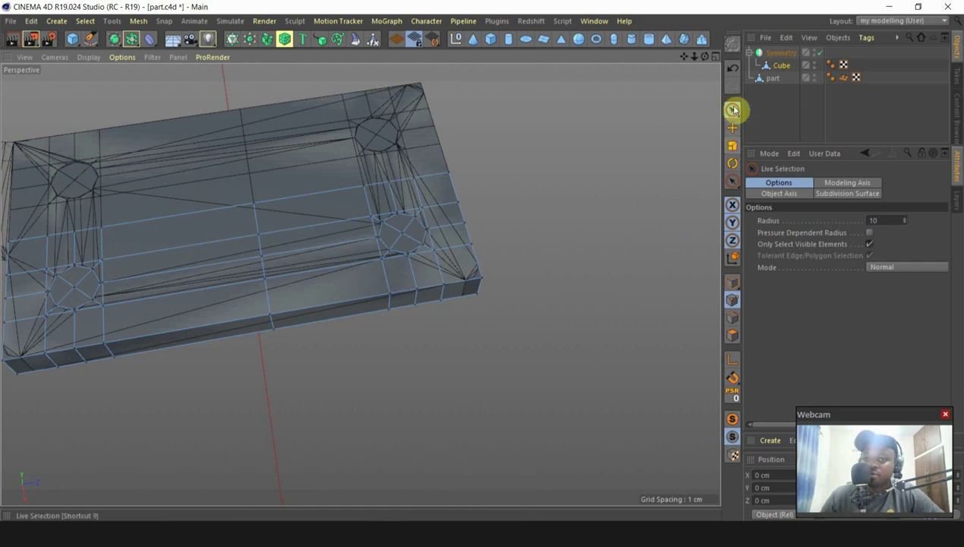
Step: In polygon mode, select the octagon polygons of both holes on both faces of the plate's editable half
{"action": "left_click", "coordinate": [732, 339]}
{"action": "scroll", "coordinate": [405, 237], "scroll_direction": "up", "scroll_amount": 5}
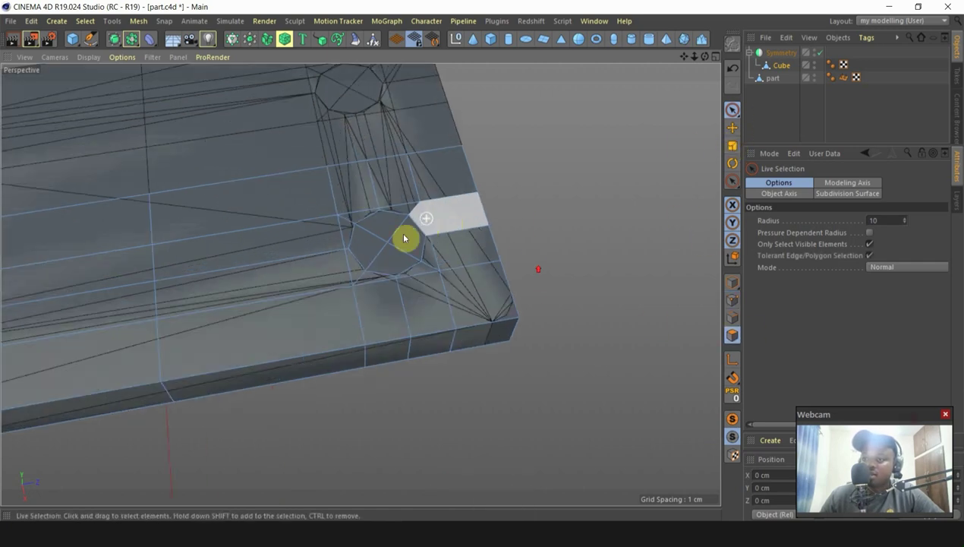
{"action": "left_click", "coordinate": [387, 239]}
{"action": "scroll", "coordinate": [466, 180], "scroll_direction": "down", "scroll_amount": 5}
{"action": "scroll", "coordinate": [228, 228], "scroll_direction": "up", "scroll_amount": 3}
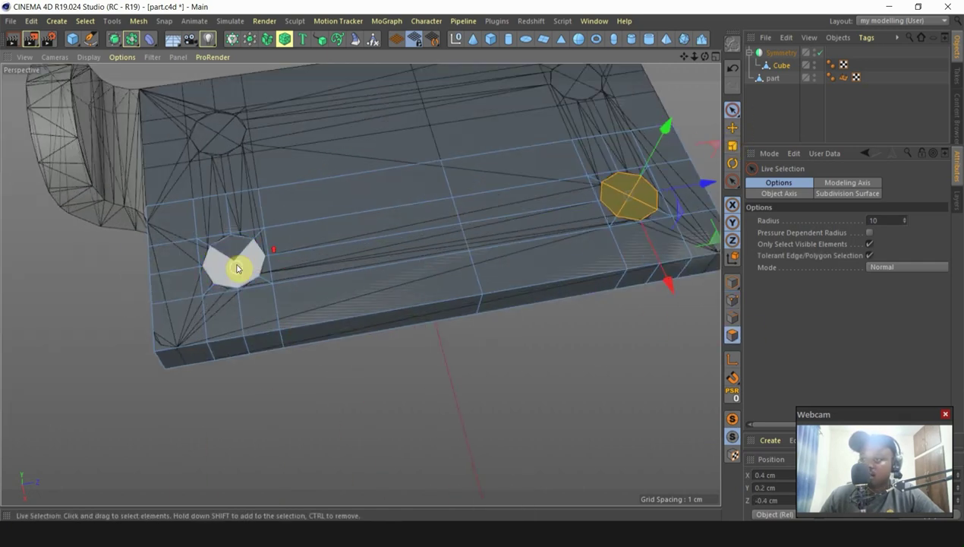
{"action": "left_click", "coordinate": [233, 262], "text": "shift"}
{"action": "scroll", "coordinate": [232, 263], "scroll_direction": "down", "scroll_amount": 3}
{"action": "left_click_drag", "start_coordinate": [448, 298], "coordinate": [382, 82], "text": "alt"}
{"action": "scroll", "coordinate": [445, 305], "scroll_direction": "up", "scroll_amount": 5}
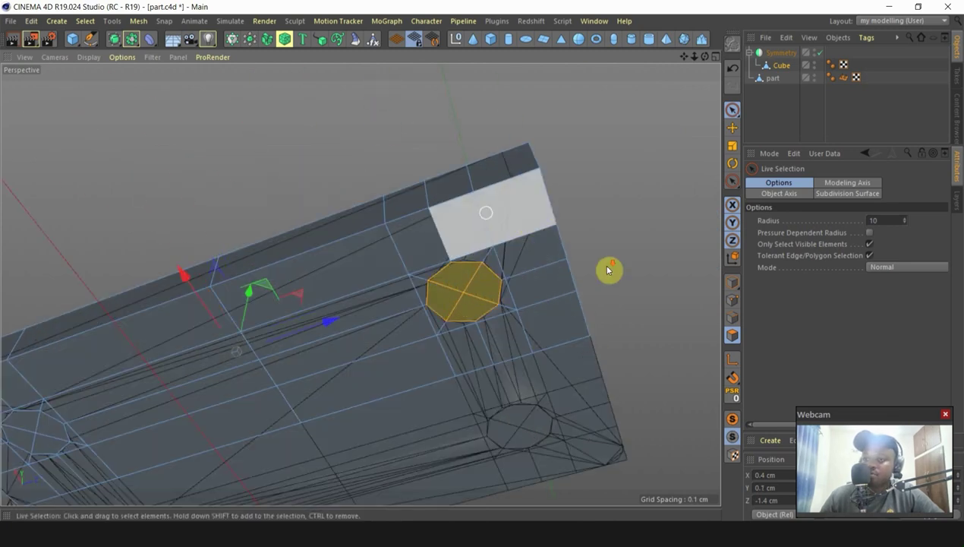
{"action": "scroll", "coordinate": [609, 269], "scroll_direction": "down", "scroll_amount": 4}
{"action": "scroll", "coordinate": [201, 353], "scroll_direction": "up", "scroll_amount": 2}
{"action": "left_click_drag", "start_coordinate": [197, 355], "coordinate": [508, 310], "text": "alt"}
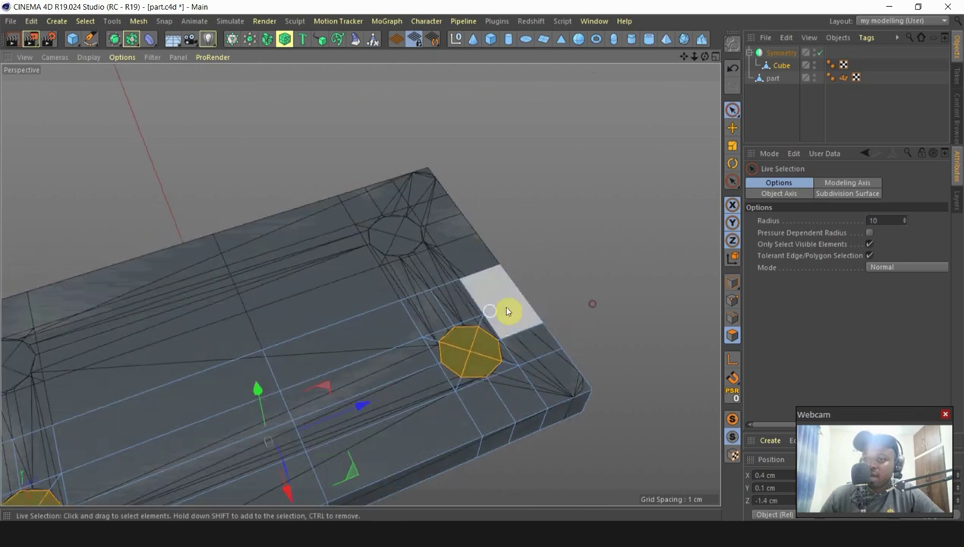
Step: Inset the selected octagon polygons of the holes by about 0.02 cm with Extrude Inner
{"action": "right_click", "coordinate": [593, 292]}
{"action": "left_click", "coordinate": [636, 271]}
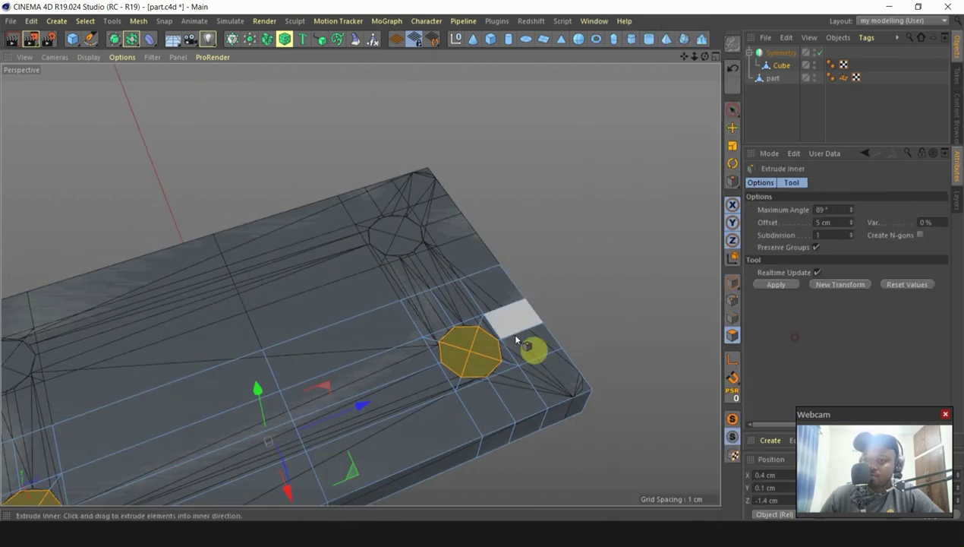
{"action": "scroll", "coordinate": [470, 356], "scroll_direction": "up", "scroll_amount": 5}
{"action": "scroll", "coordinate": [433, 351], "scroll_direction": "up", "scroll_amount": 3}
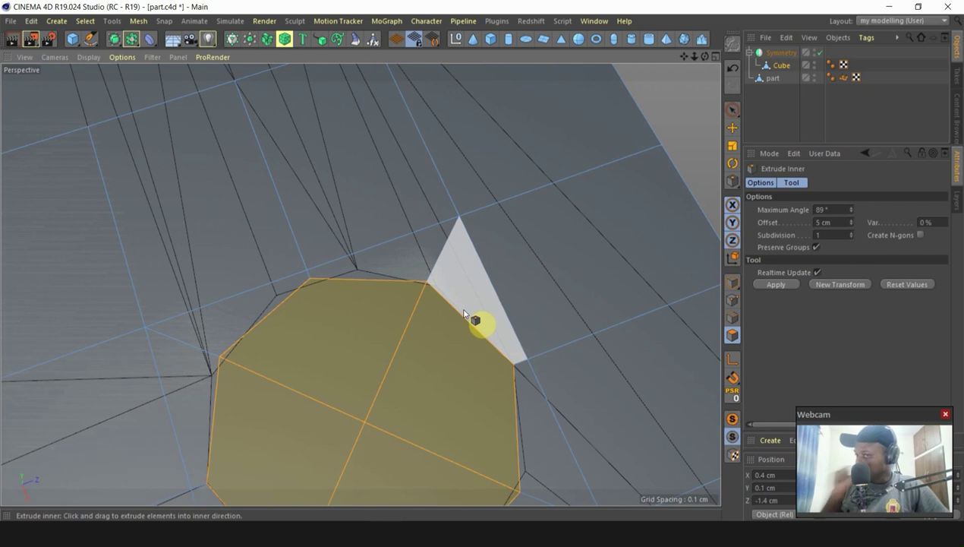
{"action": "scroll", "coordinate": [540, 316], "scroll_direction": "down", "scroll_amount": 2}
{"action": "scroll", "coordinate": [551, 390], "scroll_direction": "up", "scroll_amount": 2}
{"action": "scroll", "coordinate": [432, 298], "scroll_direction": "up", "scroll_amount": 1}
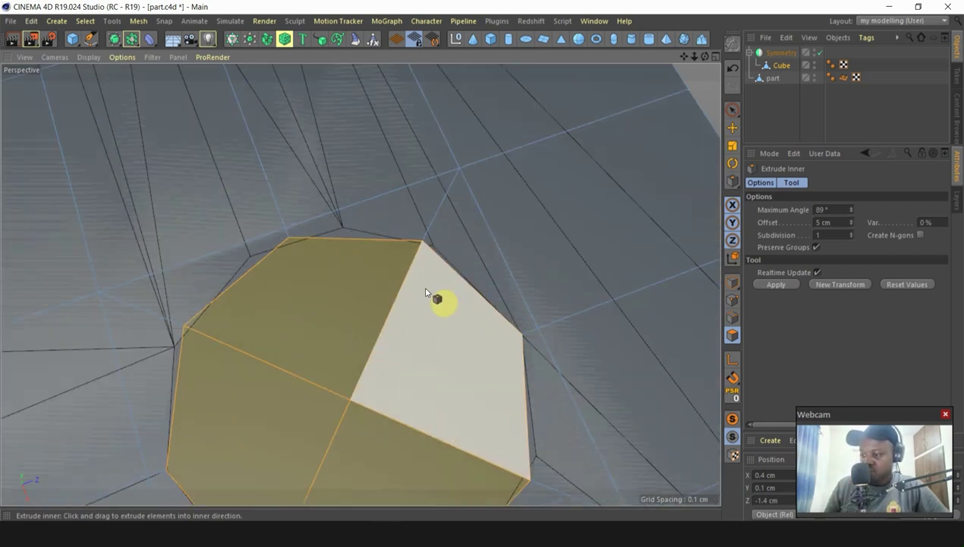
{"action": "left_click_drag", "start_coordinate": [530, 321], "coordinate": [533, 321]}
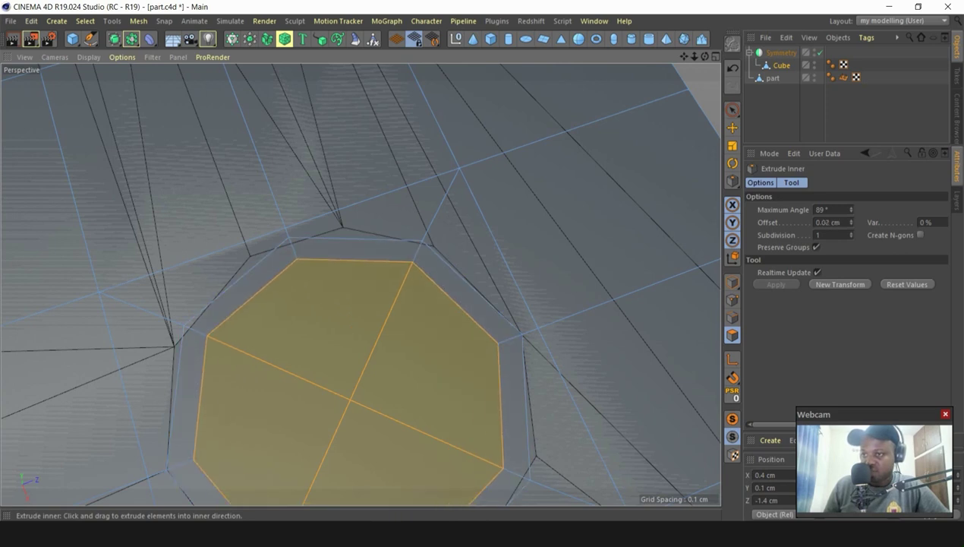
Step: In the Top view, redo the inset of the selected octagons and set its offset to 0.007 cm
{"action": "middle_click", "coordinate": [474, 312]}
{"action": "middle_click", "coordinate": [572, 204]}
{"action": "scroll", "coordinate": [414, 176], "scroll_direction": "up", "scroll_amount": 8}
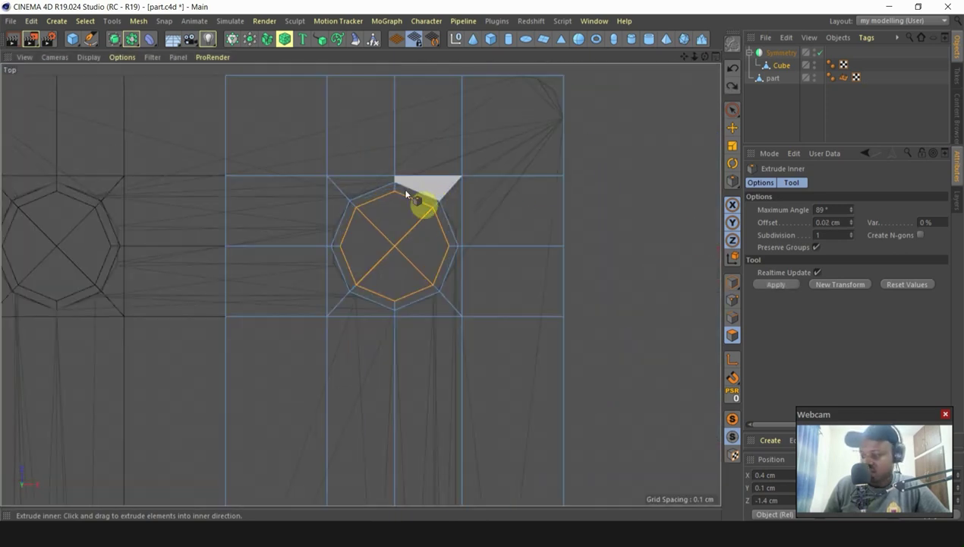
{"action": "mouse_move", "coordinate": [378, 178]}
{"action": "left_mouse_down"}
{"action": "mouse_move", "coordinate": [451, 179]}
{"action": "mouse_move", "coordinate": [335, 179]}
{"action": "mouse_move", "coordinate": [494, 179]}
{"action": "mouse_move", "coordinate": [393, 178]}
{"action": "left_mouse_up"}
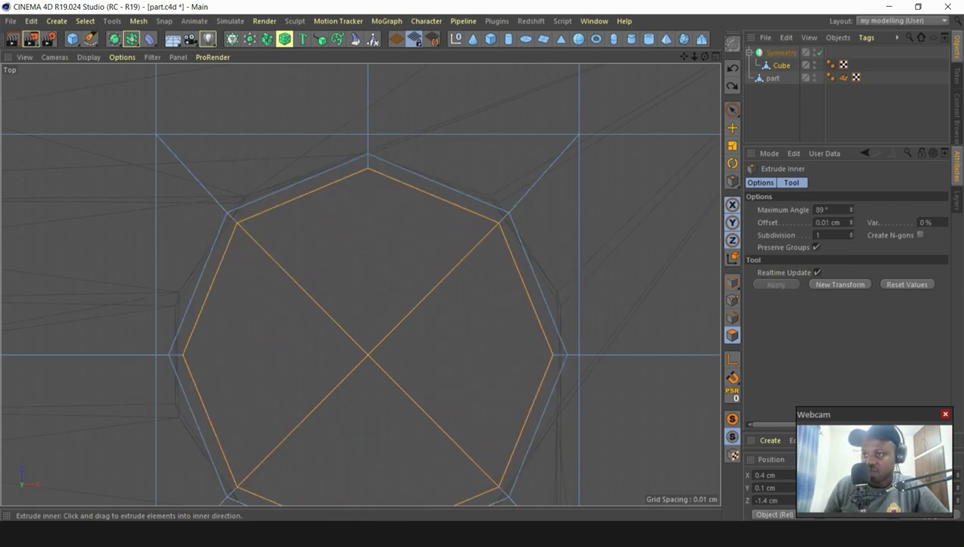
{"action": "double_click", "coordinate": [834, 221]}
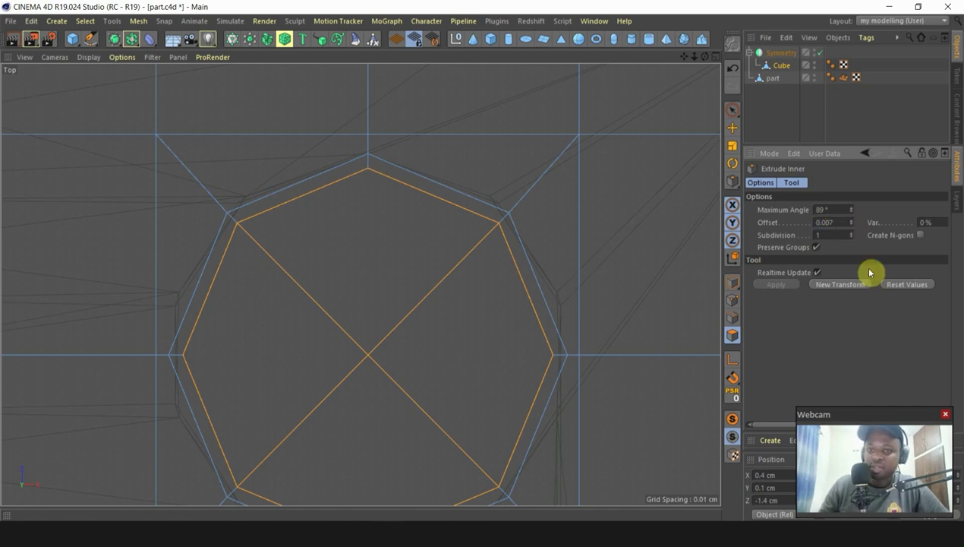
{"action": "key", "text": "Return"}
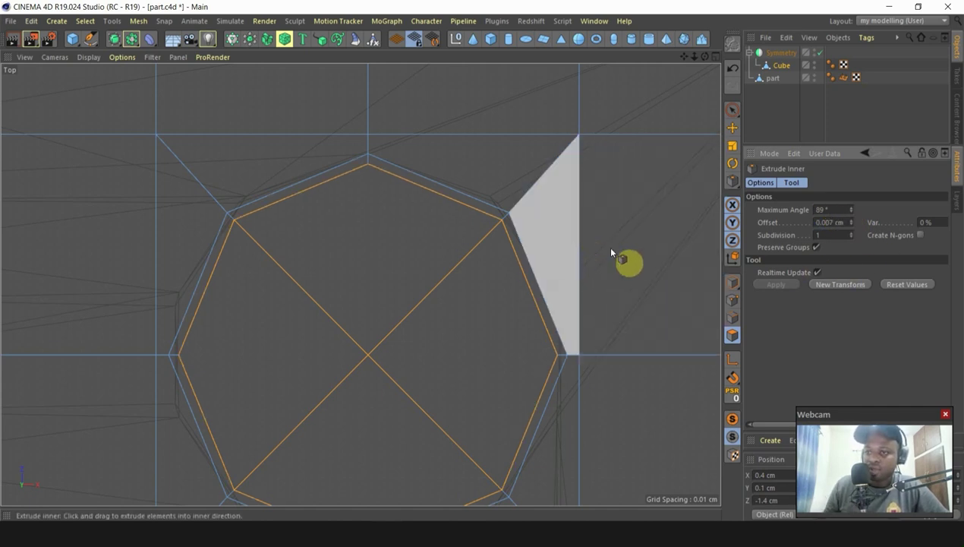
Step: Try other offsets for the octagon inset and set it to 0.006 cm
{"action": "left_click", "coordinate": [850, 224]}
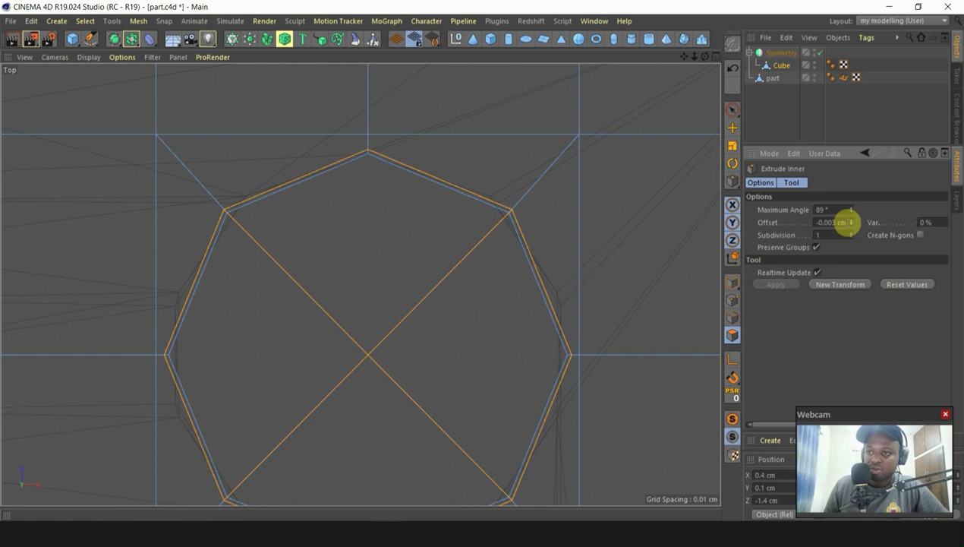
{"action": "key", "text": "ctrl+z"}
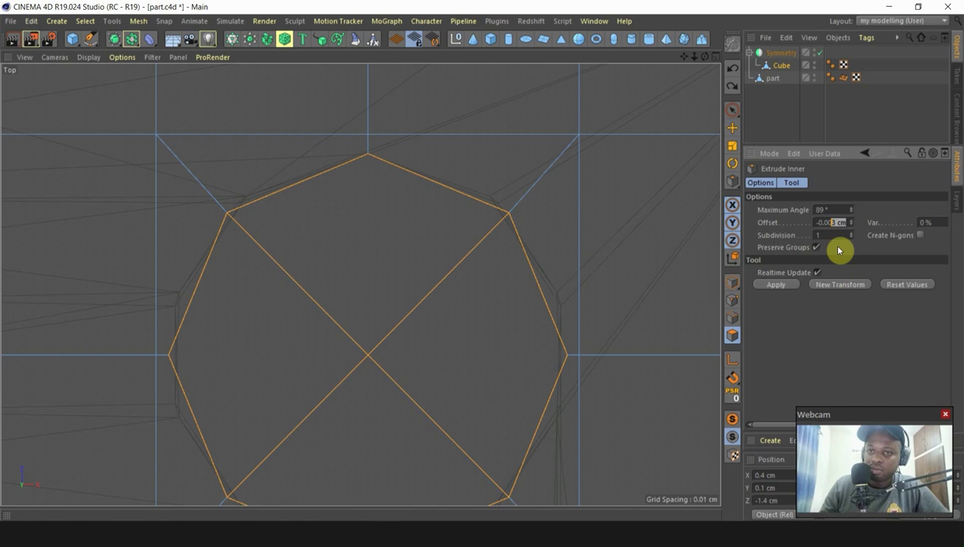
{"action": "key", "text": "Return"}
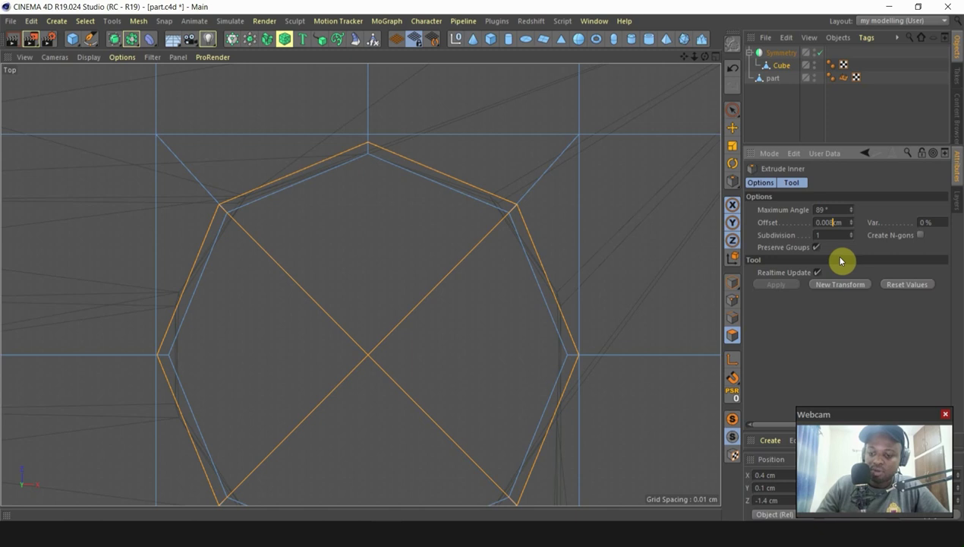
{"action": "key", "text": "Return"}
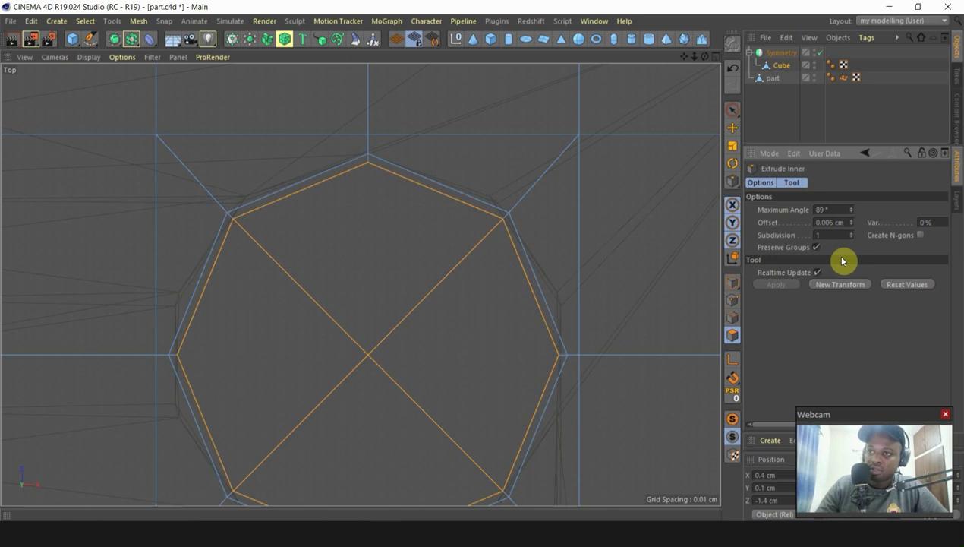
{"action": "scroll", "coordinate": [547, 251], "scroll_direction": "down", "scroll_amount": 5}
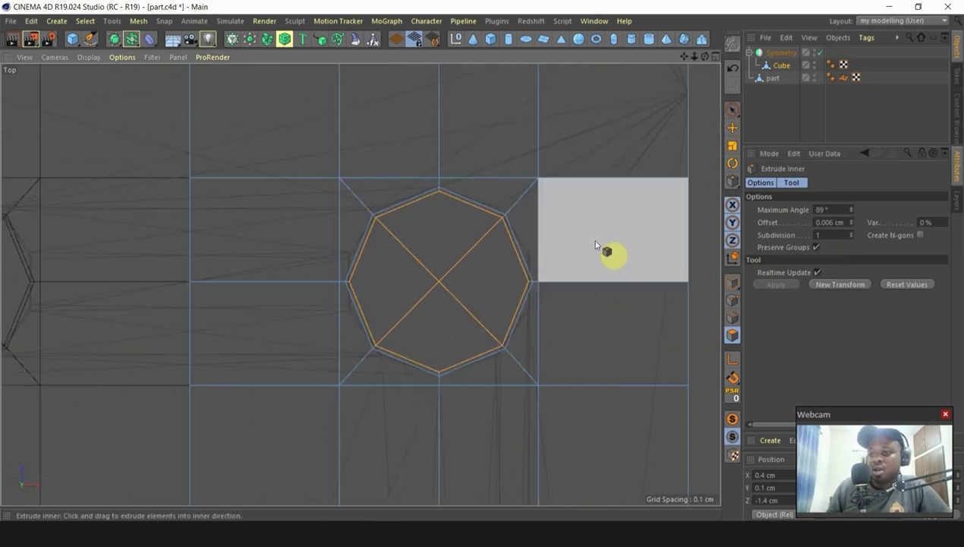
{"action": "scroll", "coordinate": [568, 263], "scroll_direction": "down", "scroll_amount": 3}
Step: Return to the Perspective view, delete the selected inner octagon polygons to open the holes, and isolate the retopologized object with viewport solo
{"action": "middle_click", "coordinate": [635, 337]}
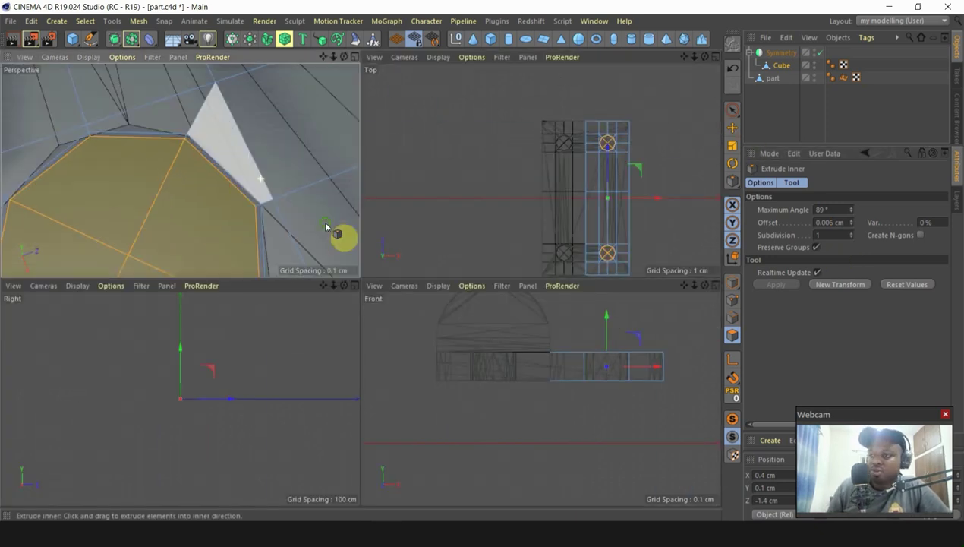
{"action": "middle_click", "coordinate": [298, 168]}
{"action": "left_click", "coordinate": [732, 128]}
{"action": "scroll", "coordinate": [424, 105], "scroll_direction": "down", "scroll_amount": 8}
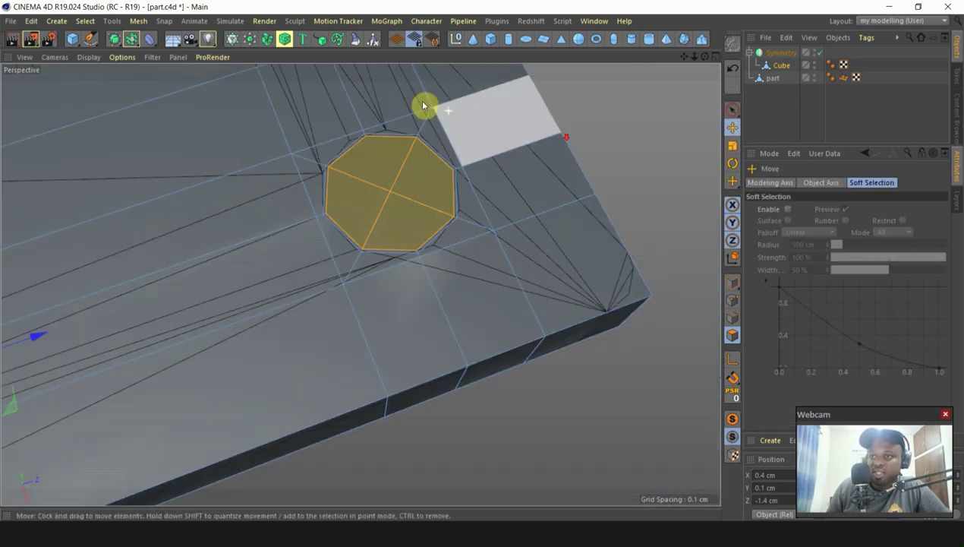
{"action": "left_click_drag", "start_coordinate": [522, 223], "coordinate": [531, 224], "text": "alt"}
{"action": "right_click_drag", "start_coordinate": [483, 190], "coordinate": [524, 204], "text": "alt"}
{"action": "left_click_drag", "start_coordinate": [555, 224], "coordinate": [700, 345], "text": "alt"}
{"action": "right_click_drag", "start_coordinate": [659, 346], "coordinate": [404, 363], "text": "alt"}
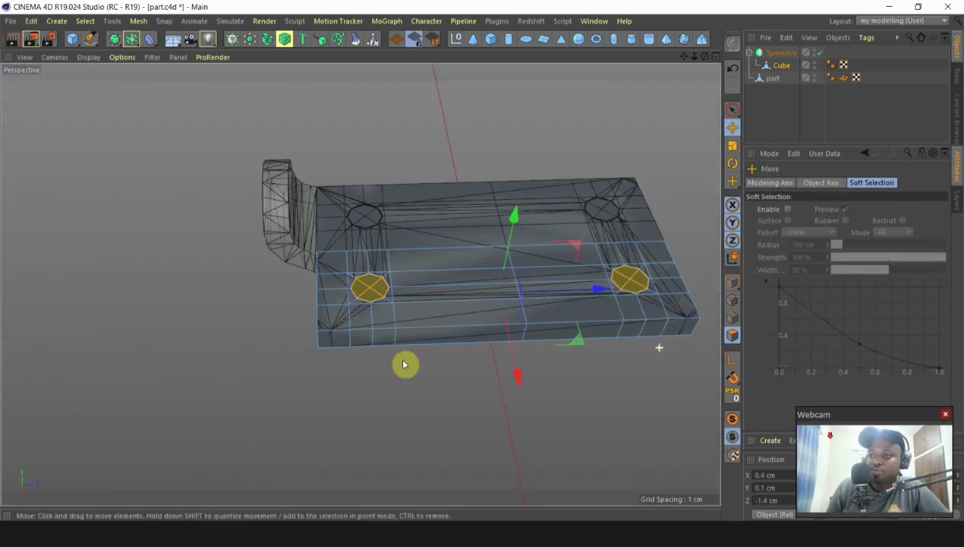
{"action": "right_click_drag", "start_coordinate": [365, 318], "coordinate": [551, 323], "text": "alt"}
{"action": "left_click_drag", "start_coordinate": [445, 256], "coordinate": [348, 284], "text": "alt"}
{"action": "right_click_drag", "start_coordinate": [316, 277], "coordinate": [136, 284], "text": "alt"}
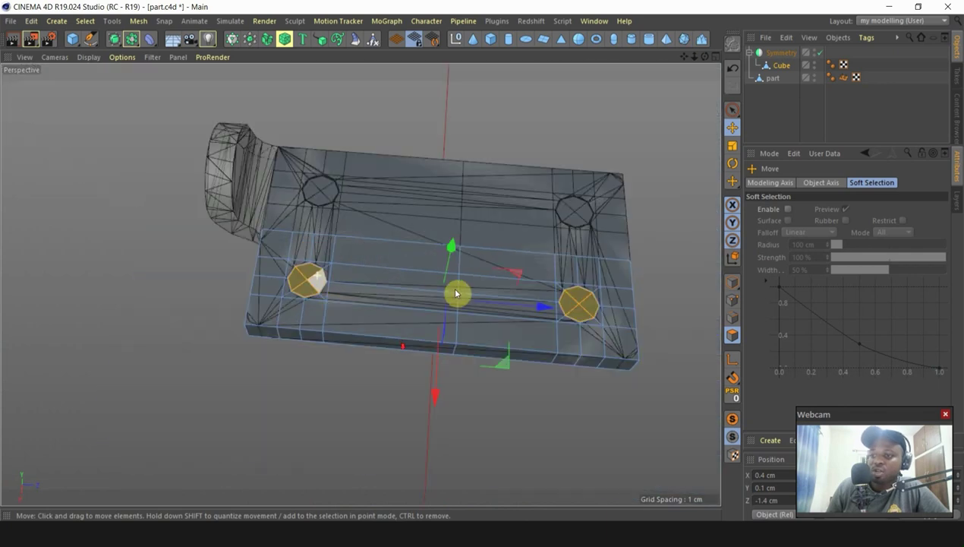
{"action": "right_click_drag", "start_coordinate": [638, 339], "coordinate": [710, 334], "text": "alt"}
{"action": "mouse_move", "coordinate": [555, 292]}
{"action": "left_mouse_down", "text": "alt"}
{"action": "mouse_move", "coordinate": [605, 288]}
{"action": "mouse_move", "coordinate": [475, 174]}
{"action": "mouse_move", "coordinate": [472, 113]}
{"action": "mouse_move", "coordinate": [571, 326]}
{"action": "mouse_move", "coordinate": [549, 281]}
{"action": "mouse_move", "coordinate": [575, 299]}
{"action": "mouse_move", "coordinate": [564, 293]}
{"action": "left_mouse_up", "text": "alt"}
{"action": "key", "text": "Delete"}
{"action": "left_click", "coordinate": [732, 418]}
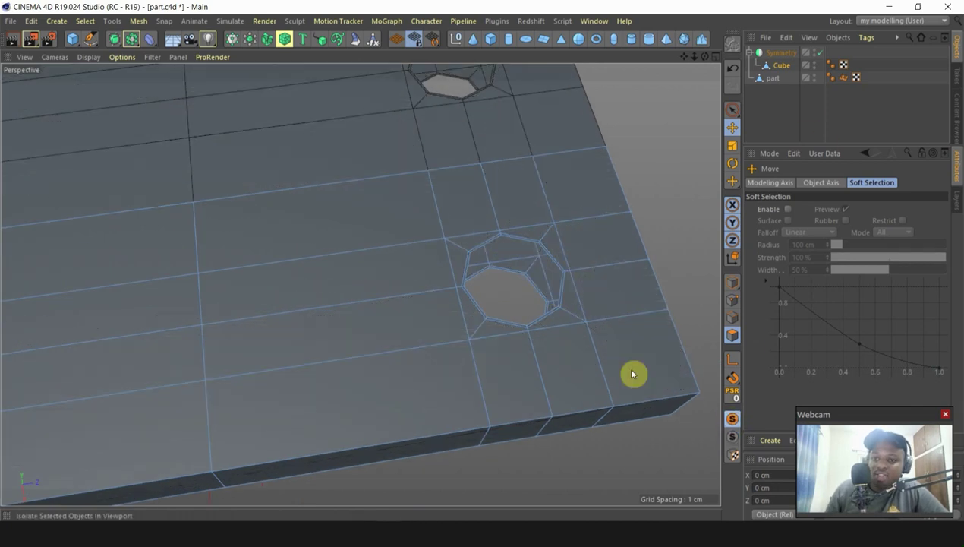
Step: Activate the Bridge tool in edge mode and disable the Symmetry object
{"action": "scroll", "coordinate": [570, 280], "scroll_direction": "up", "scroll_amount": 5}
{"action": "left_click_drag", "start_coordinate": [556, 203], "coordinate": [594, 231], "text": "alt"}
{"action": "scroll", "coordinate": [585, 281], "scroll_direction": "down", "scroll_amount": 4}
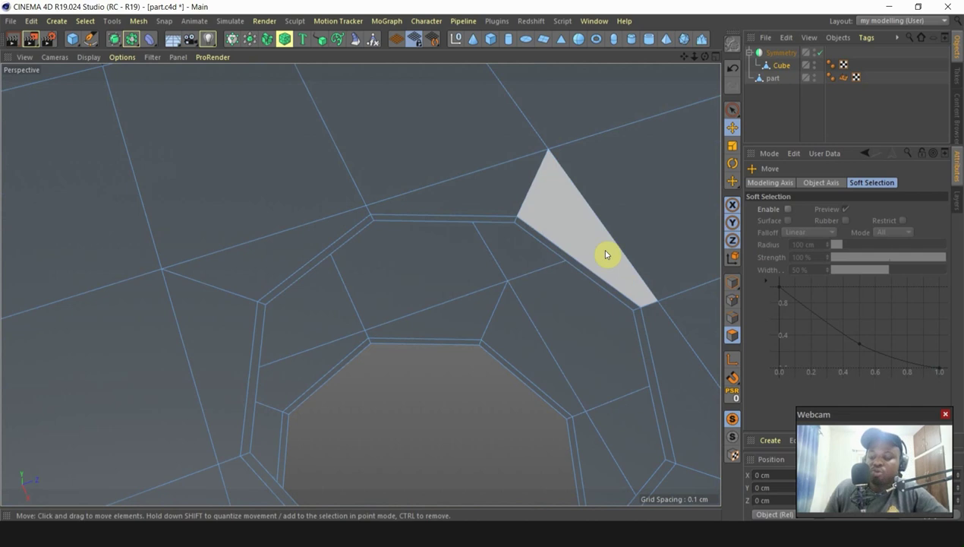
{"action": "right_click", "coordinate": [823, 183]}
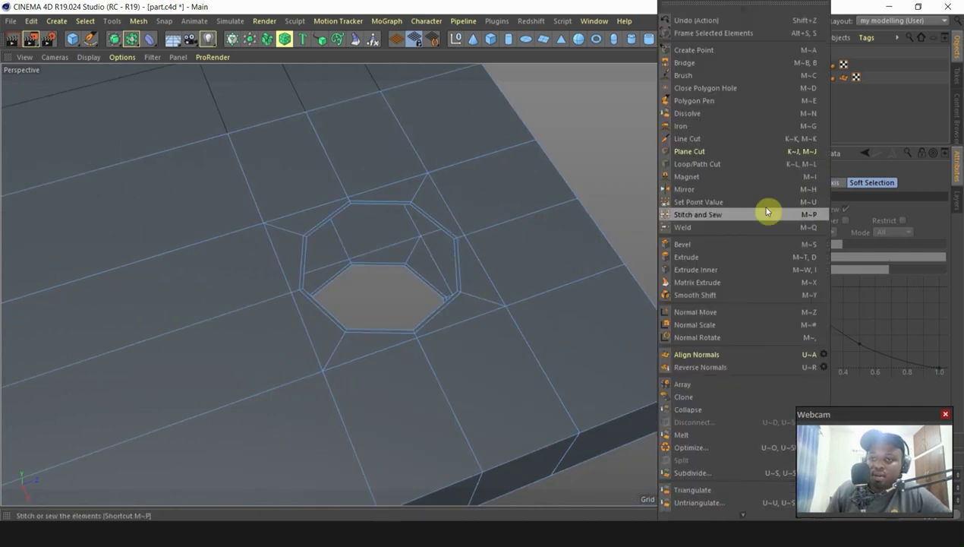
{"action": "left_click", "coordinate": [696, 51]}
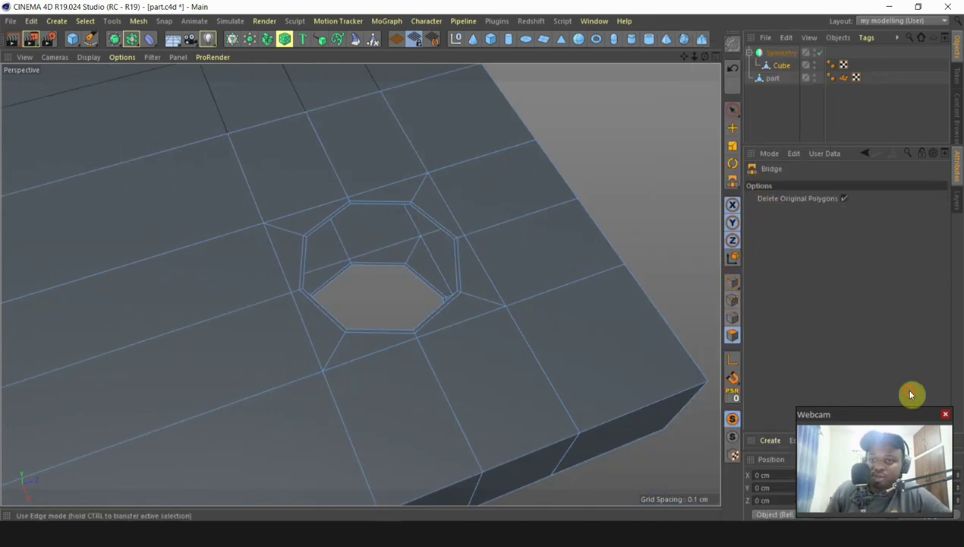
{"action": "left_click", "coordinate": [732, 318]}
{"action": "left_click_drag", "start_coordinate": [457, 251], "coordinate": [483, 281], "text": "alt"}
{"action": "left_click", "coordinate": [820, 52]}
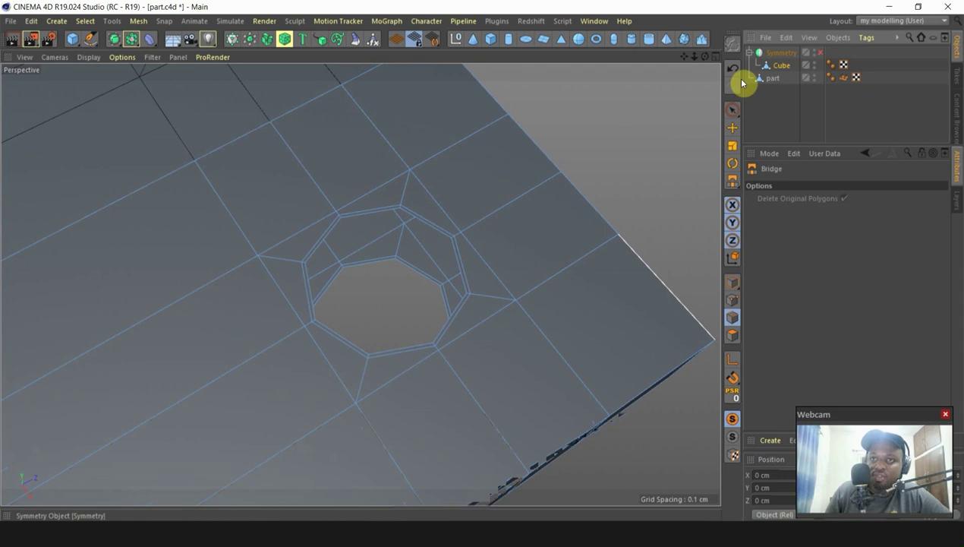
Step: Bridge the matching inner rim edges on both faces to wall the hole away from the hook
{"action": "left_click_drag", "start_coordinate": [532, 162], "coordinate": [556, 170], "text": "alt"}
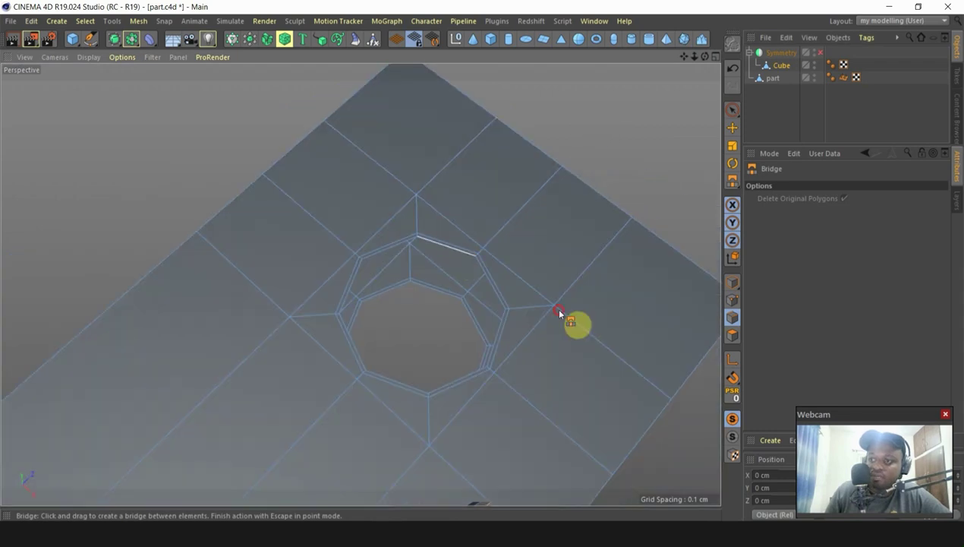
{"action": "left_click_drag", "start_coordinate": [528, 370], "coordinate": [487, 227], "text": "alt"}
{"action": "left_click_drag", "start_coordinate": [450, 278], "coordinate": [638, 323], "text": "alt"}
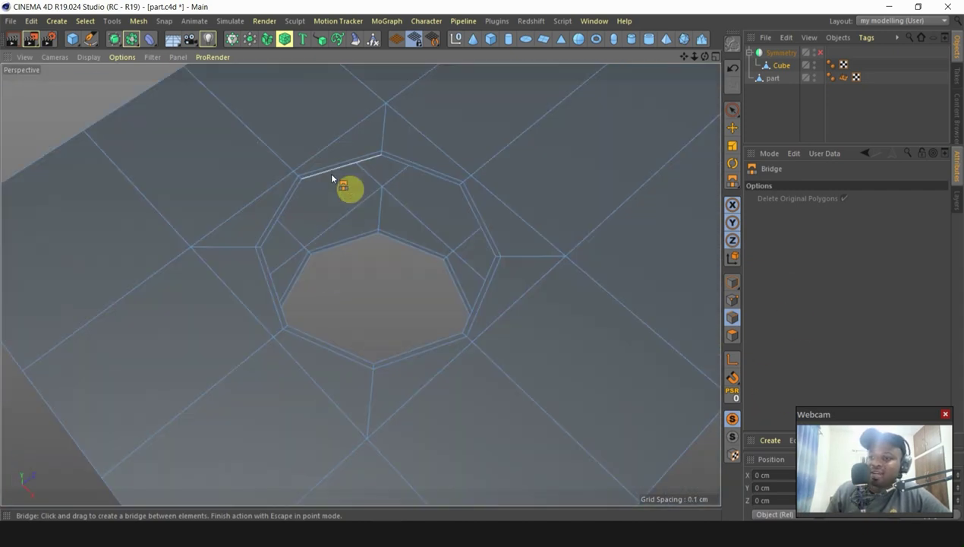
{"action": "left_click_drag", "start_coordinate": [333, 177], "coordinate": [441, 178]}
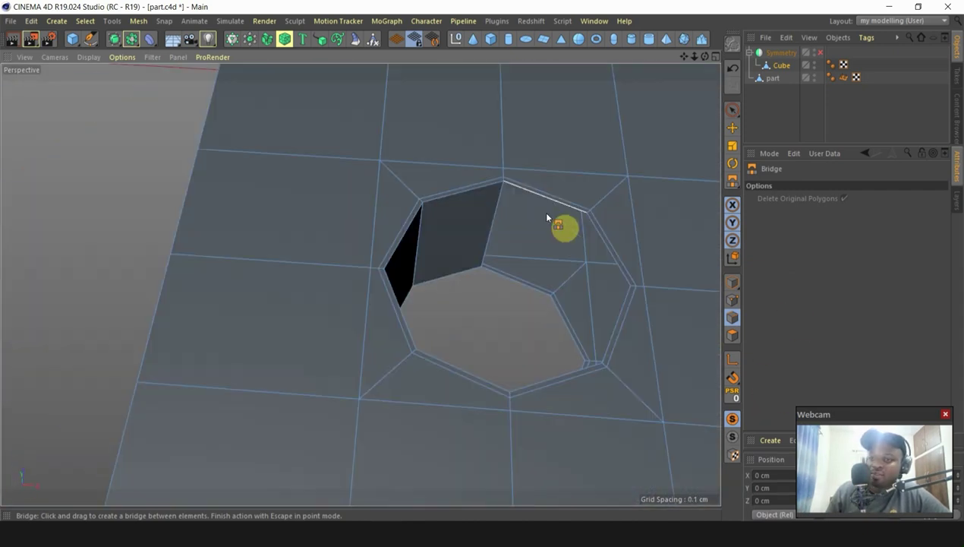
{"action": "left_click_drag", "start_coordinate": [541, 211], "coordinate": [727, 424]}
{"action": "left_click_drag", "start_coordinate": [345, 134], "coordinate": [425, 159]}
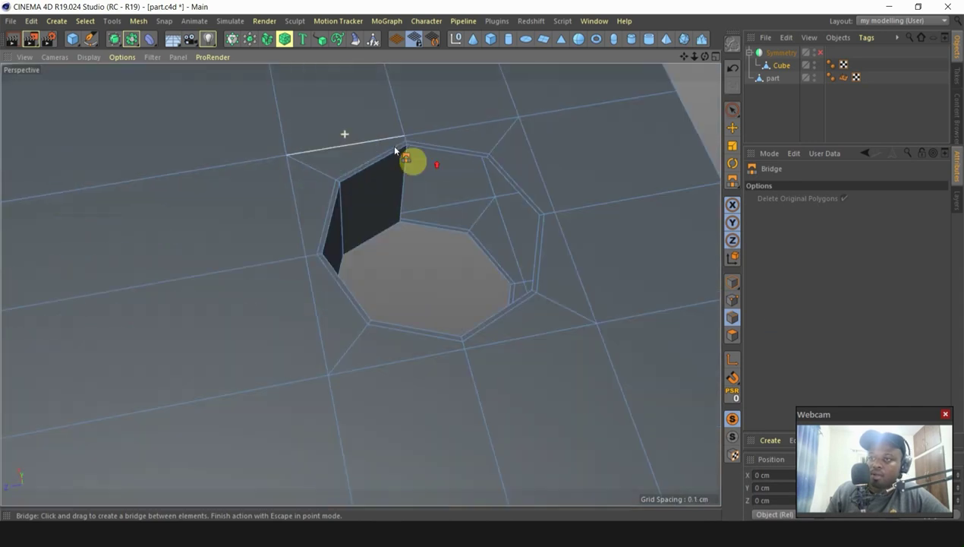
{"action": "left_click_drag", "start_coordinate": [495, 209], "coordinate": [490, 265]}
{"action": "left_click_drag", "start_coordinate": [499, 163], "coordinate": [618, 224]}
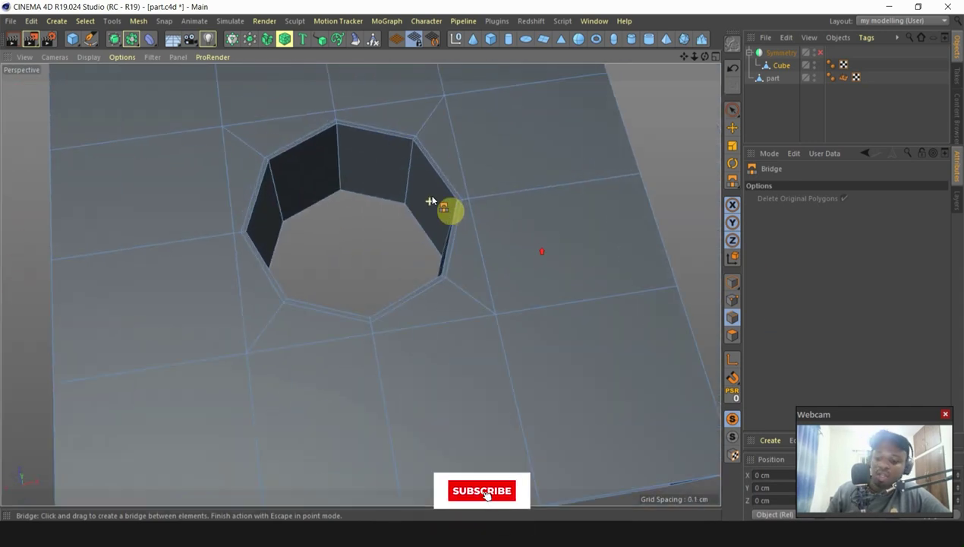
Step: Add a Loop/Path Cut around the hole's walls close to the rim, at an offset of about 97.118 %
{"action": "key", "text": "k"}
{"action": "key", "text": "l"}
{"action": "scroll", "coordinate": [403, 183], "scroll_direction": "up", "scroll_amount": 5}
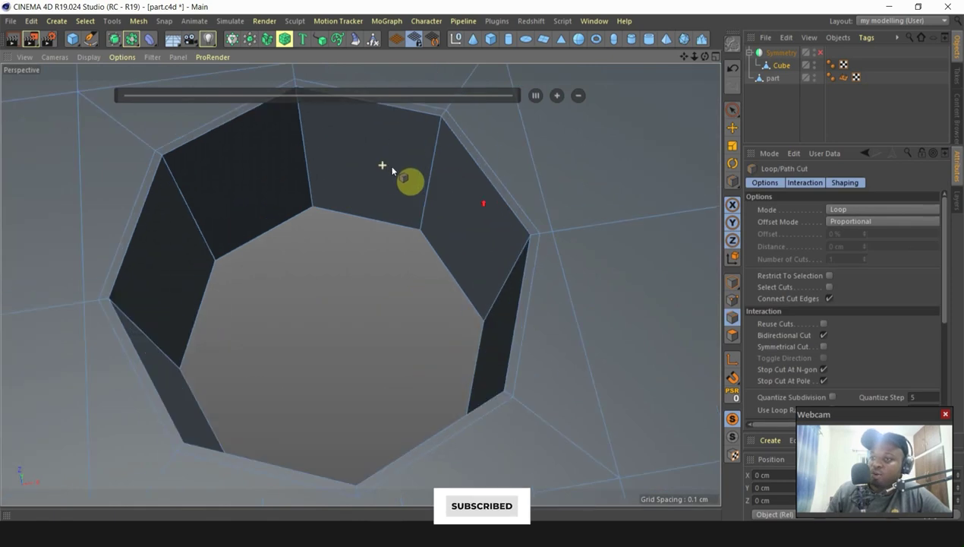
{"action": "scroll", "coordinate": [478, 200], "scroll_direction": "up", "scroll_amount": 2}
{"action": "left_click_drag", "start_coordinate": [362, 137], "coordinate": [367, 115], "text": "alt"}
{"action": "scroll", "coordinate": [408, 258], "scroll_direction": "down", "scroll_amount": 4}
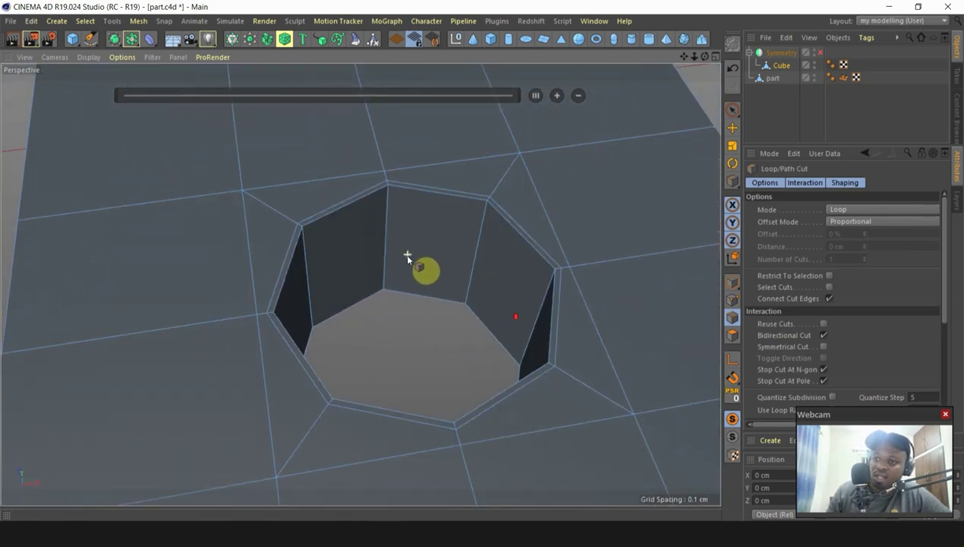
{"action": "scroll", "coordinate": [420, 227], "scroll_direction": "up", "scroll_amount": 2}
{"action": "right_click", "coordinate": [421, 225]}
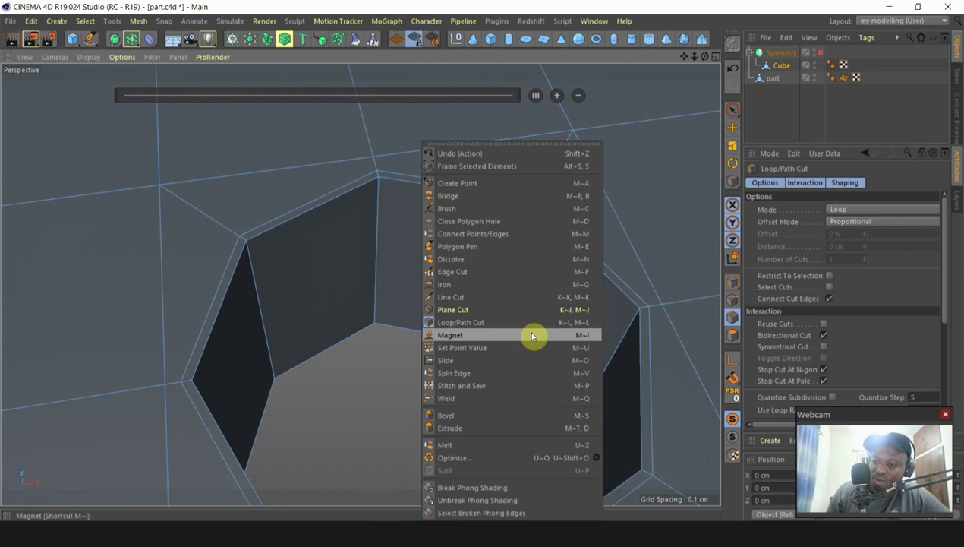
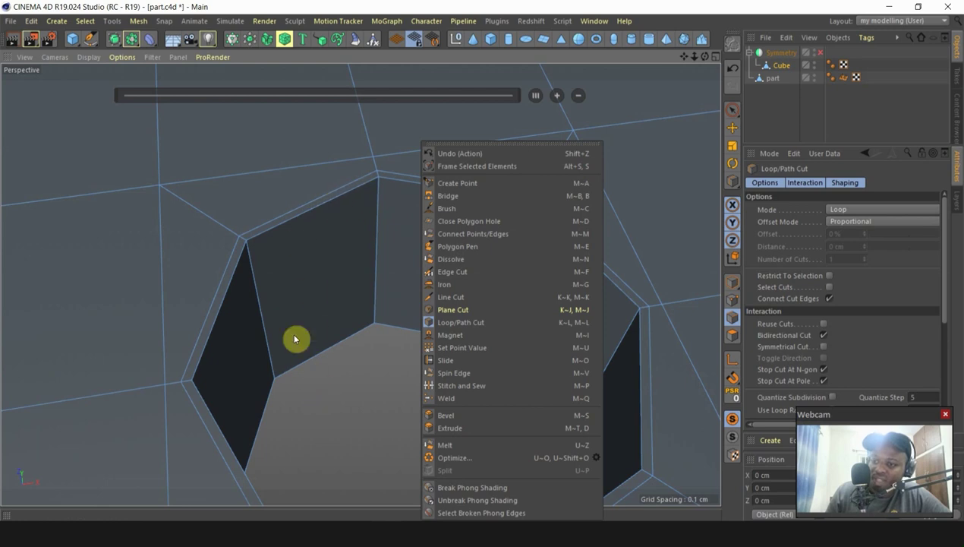
{"action": "left_click", "coordinate": [322, 385]}
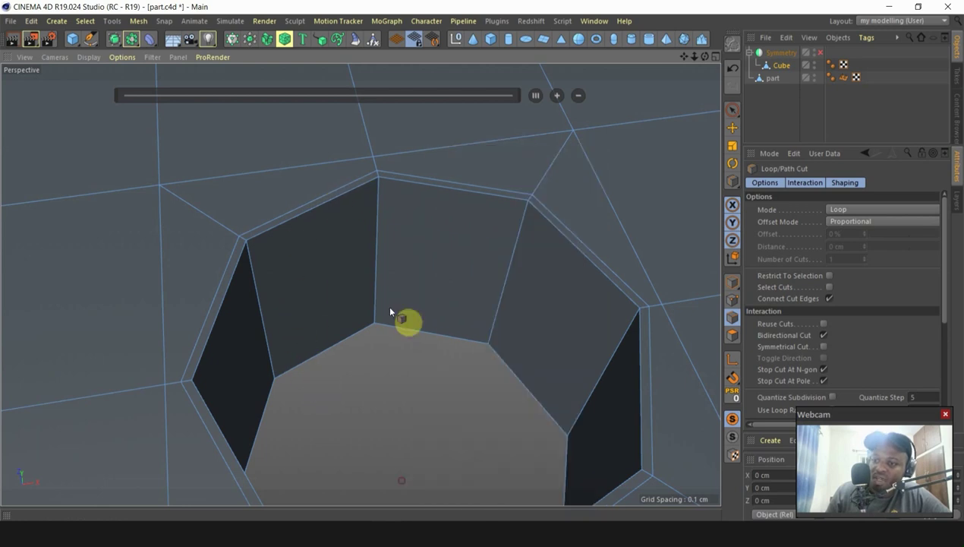
{"action": "scroll", "coordinate": [376, 182], "scroll_direction": "up", "scroll_amount": 4}
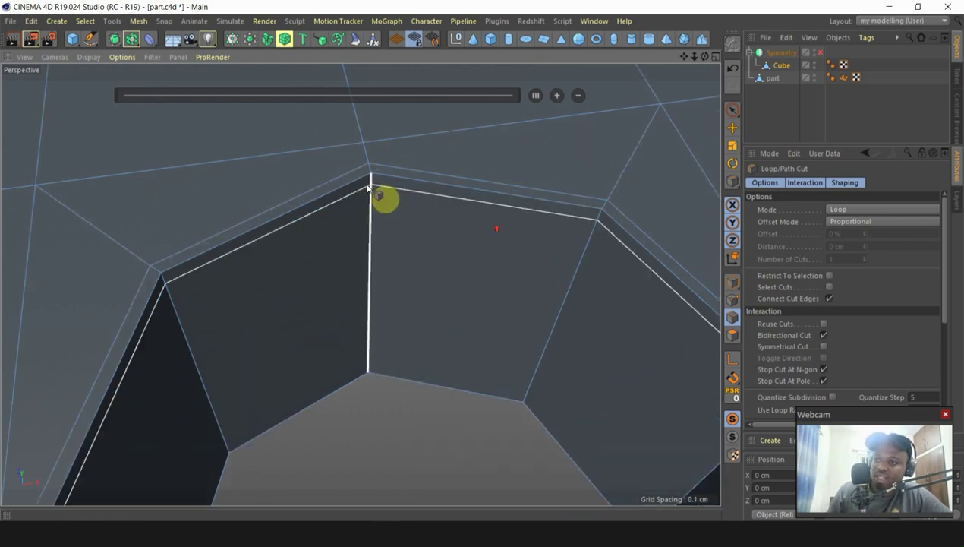
{"action": "scroll", "coordinate": [363, 182], "scroll_direction": "up", "scroll_amount": 3}
{"action": "left_click", "coordinate": [381, 183]}
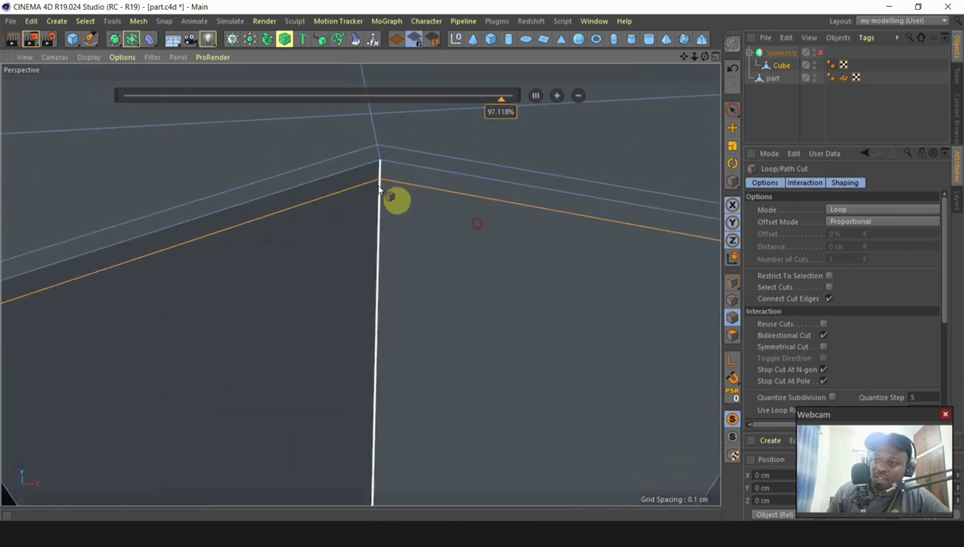
{"action": "scroll", "coordinate": [364, 210], "scroll_direction": "down", "scroll_amount": 5}
{"action": "scroll", "coordinate": [379, 402], "scroll_direction": "up", "scroll_amount": 5}
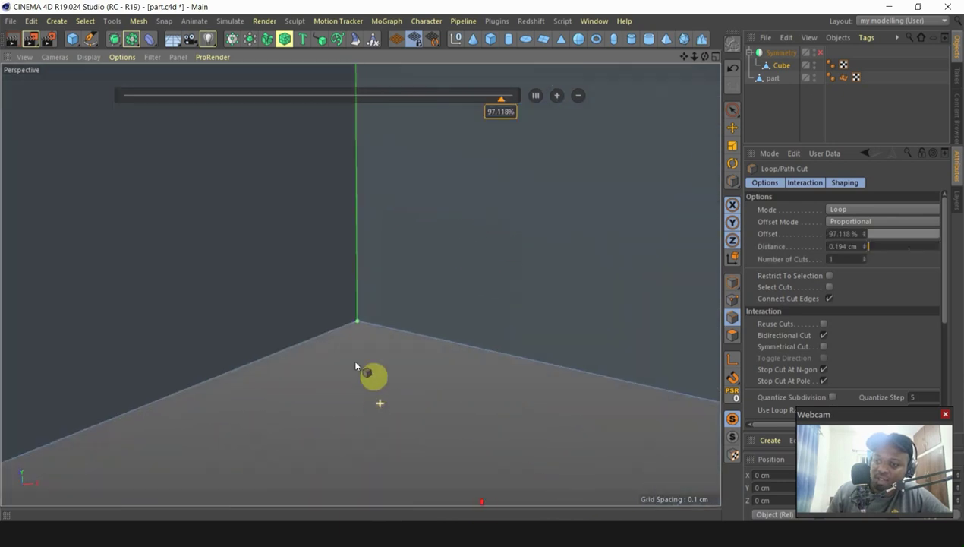
Step: Add a Loop/Path Cut at about 2.183 % near the current hole's lower rim, and cuts close to both rims inside the other hole
{"action": "left_click", "coordinate": [358, 308]}
{"action": "scroll", "coordinate": [445, 386], "scroll_direction": "down", "scroll_amount": 6}
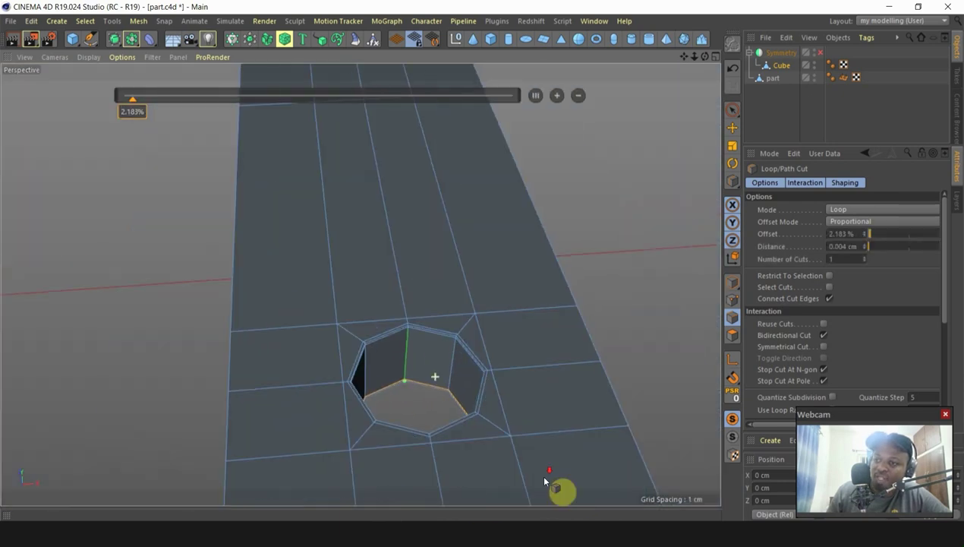
{"action": "scroll", "coordinate": [438, 156], "scroll_direction": "up", "scroll_amount": 6}
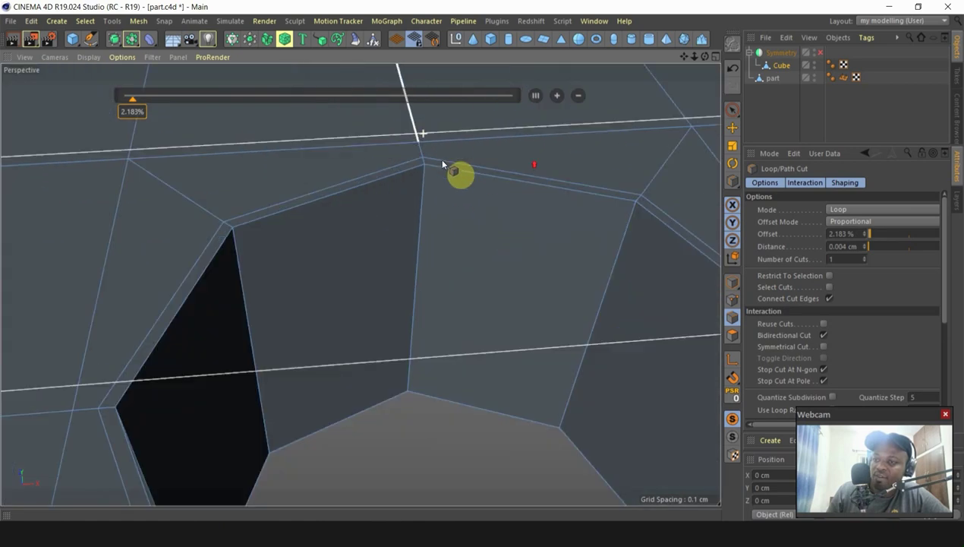
{"action": "left_click_drag", "start_coordinate": [422, 170], "coordinate": [407, 387]}
Step: Add two evenly spaced loop cuts around the middle of that hole's walls, the upper one at 66.667 %
{"action": "left_click", "coordinate": [416, 305]}
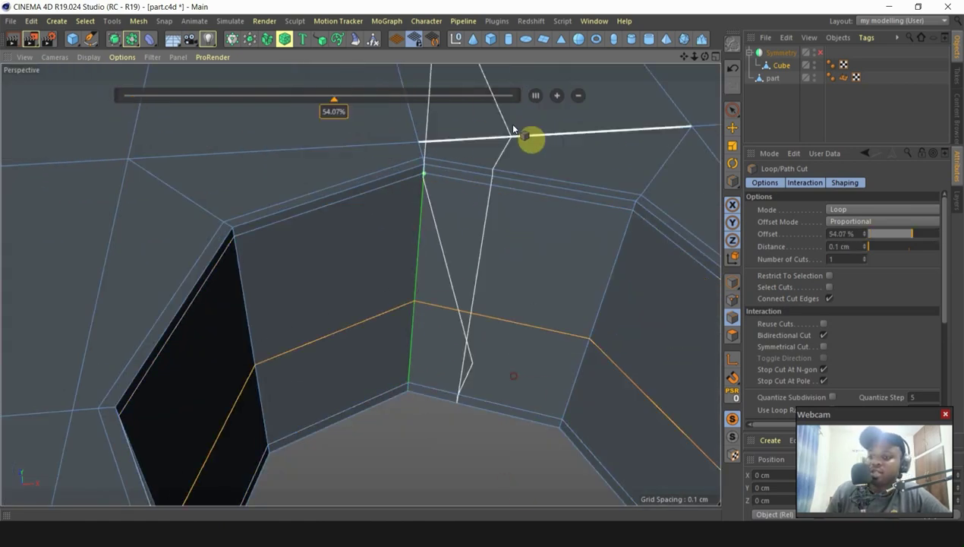
{"action": "left_click", "coordinate": [536, 96]}
{"action": "left_click", "coordinate": [558, 96]}
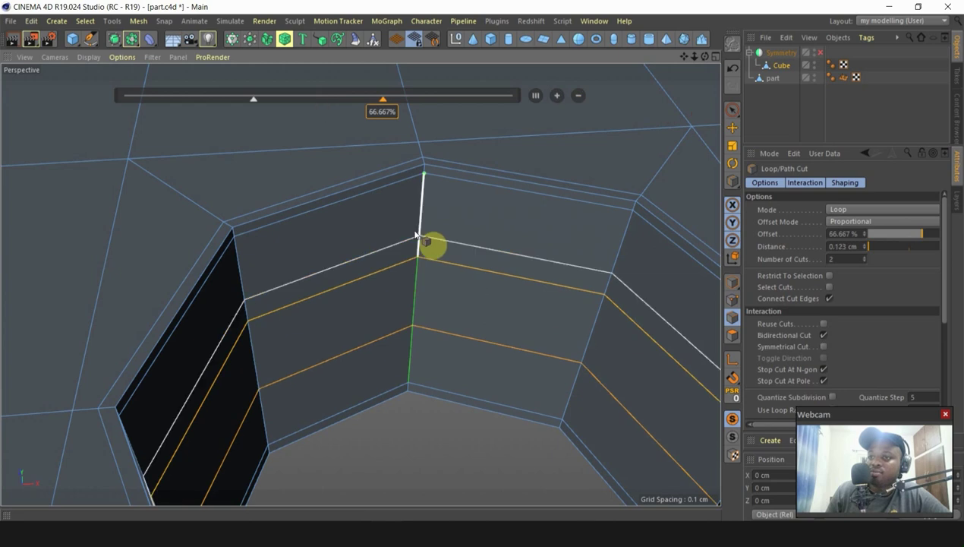
Step: Cut the walls of the remaining hole with two evenly distributed loops between its rim cuts
{"action": "scroll", "coordinate": [425, 245], "scroll_direction": "down", "scroll_amount": 10}
{"action": "scroll", "coordinate": [464, 368], "scroll_direction": "up", "scroll_amount": 4}
{"action": "scroll", "coordinate": [421, 292], "scroll_direction": "up", "scroll_amount": 5}
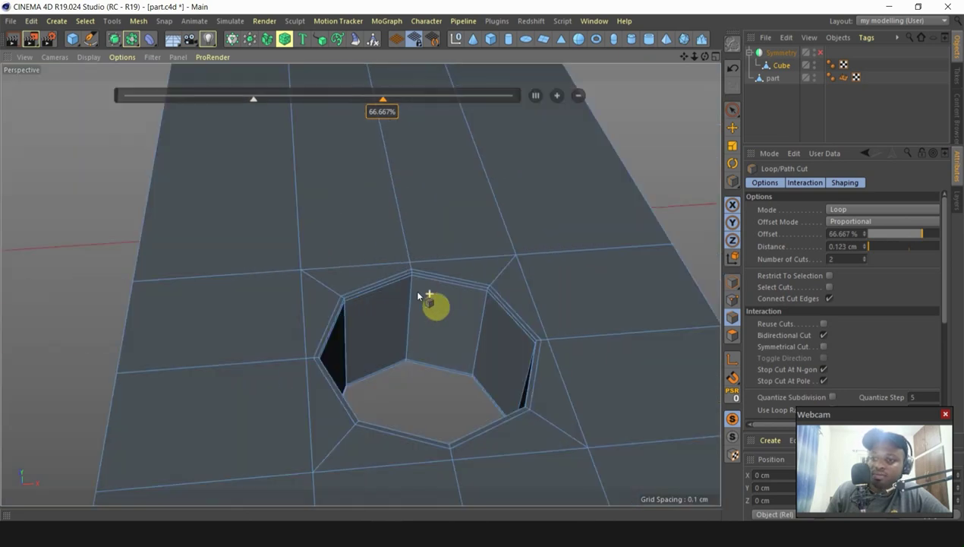
{"action": "left_click", "coordinate": [410, 311]}
{"action": "left_click", "coordinate": [536, 96]}
{"action": "left_click", "coordinate": [557, 95]}
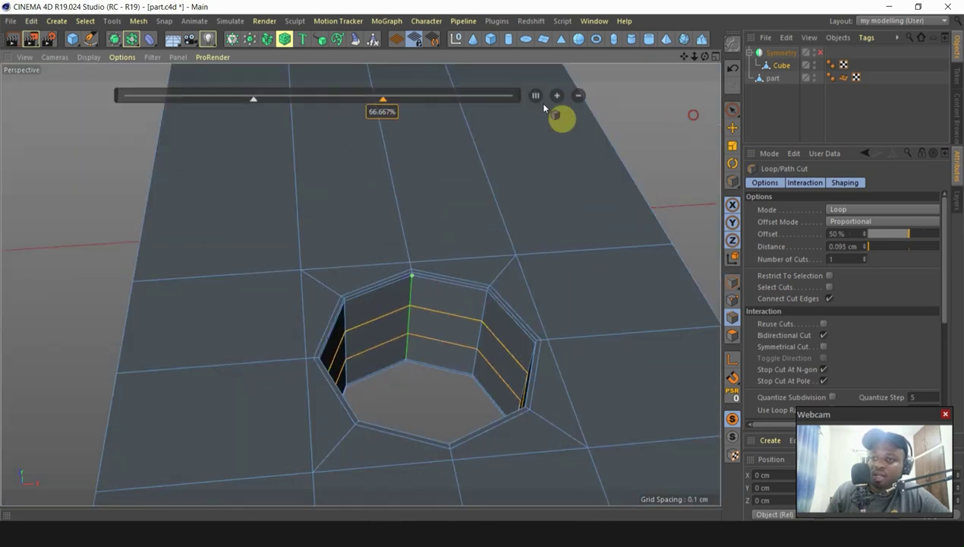
Step: Turn off viewport solo, return to the Perspective view and re-enable the Symmetry object
{"action": "scroll", "coordinate": [493, 340], "scroll_direction": "down", "scroll_amount": 5}
{"action": "left_click_drag", "start_coordinate": [493, 340], "coordinate": [290, 314], "text": "alt"}
{"action": "scroll", "coordinate": [290, 314], "scroll_direction": "down", "scroll_amount": 4}
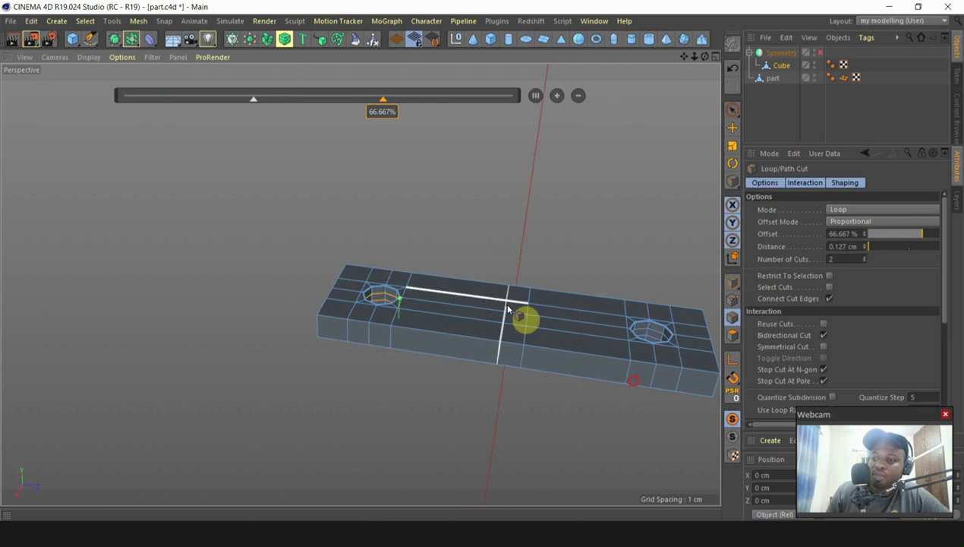
{"action": "left_click_drag", "start_coordinate": [508, 307], "coordinate": [333, 323], "text": "alt"}
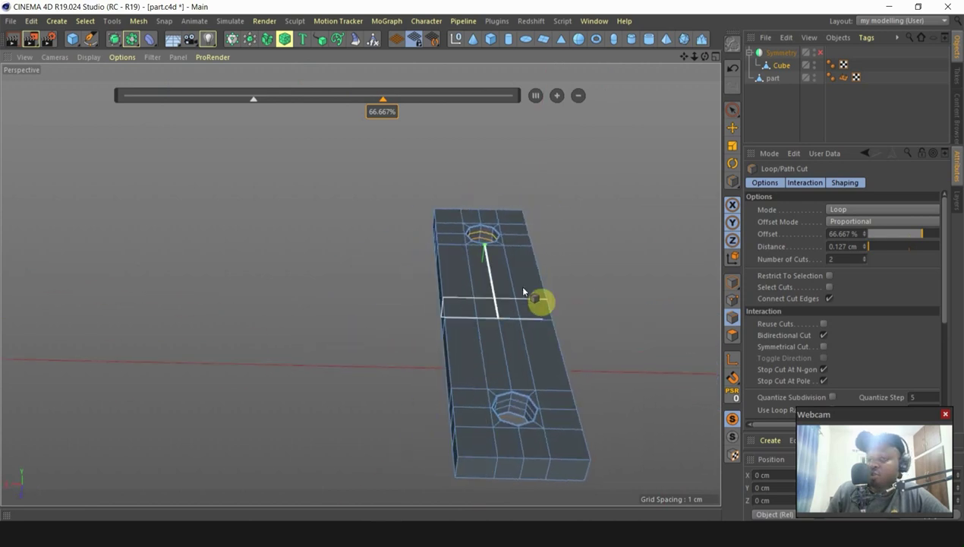
{"action": "middle_click", "coordinate": [528, 328]}
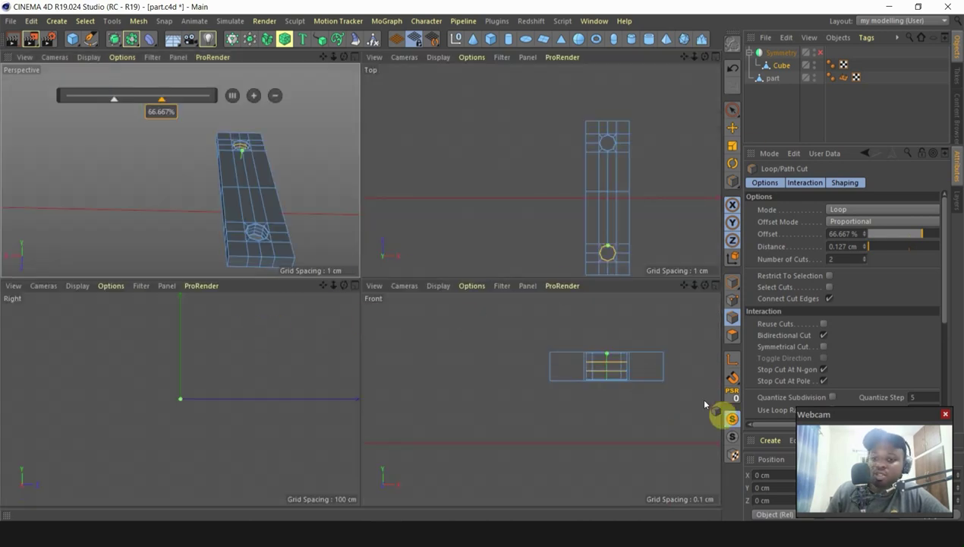
{"action": "left_click", "coordinate": [733, 436]}
{"action": "middle_click", "coordinate": [322, 199]}
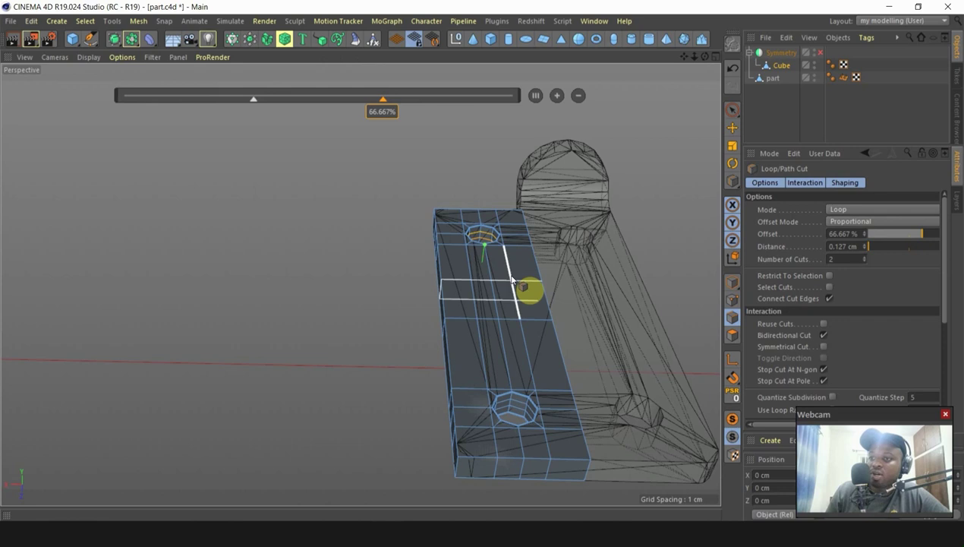
{"action": "left_click_drag", "start_coordinate": [524, 219], "coordinate": [563, 221], "text": "alt"}
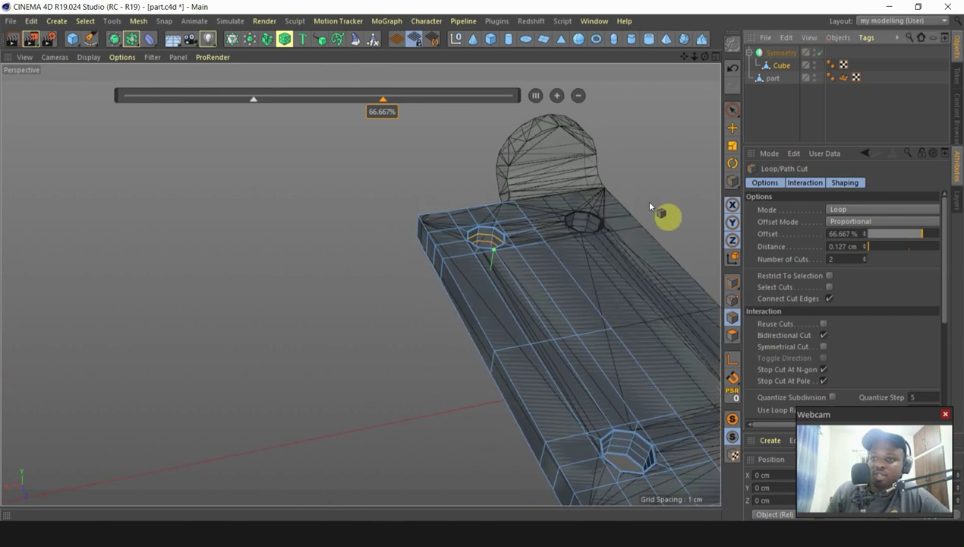
Step: Activate the Move tool and examine where the hook joins the end of the plate
{"action": "left_click_drag", "start_coordinate": [670, 215], "coordinate": [564, 319], "text": "alt"}
{"action": "left_click", "coordinate": [732, 128]}
{"action": "left_click_drag", "start_coordinate": [555, 267], "coordinate": [579, 377], "text": "alt"}
{"action": "scroll", "coordinate": [579, 376], "scroll_direction": "up", "scroll_amount": 3}
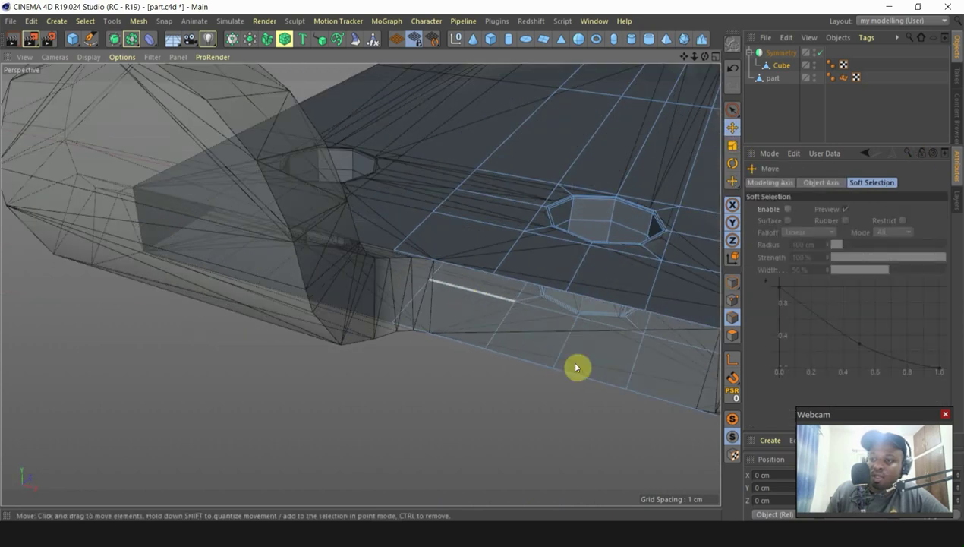
{"action": "scroll", "coordinate": [577, 367], "scroll_direction": "up", "scroll_amount": 2}
{"action": "left_click_drag", "start_coordinate": [418, 229], "coordinate": [477, 328], "text": "alt"}
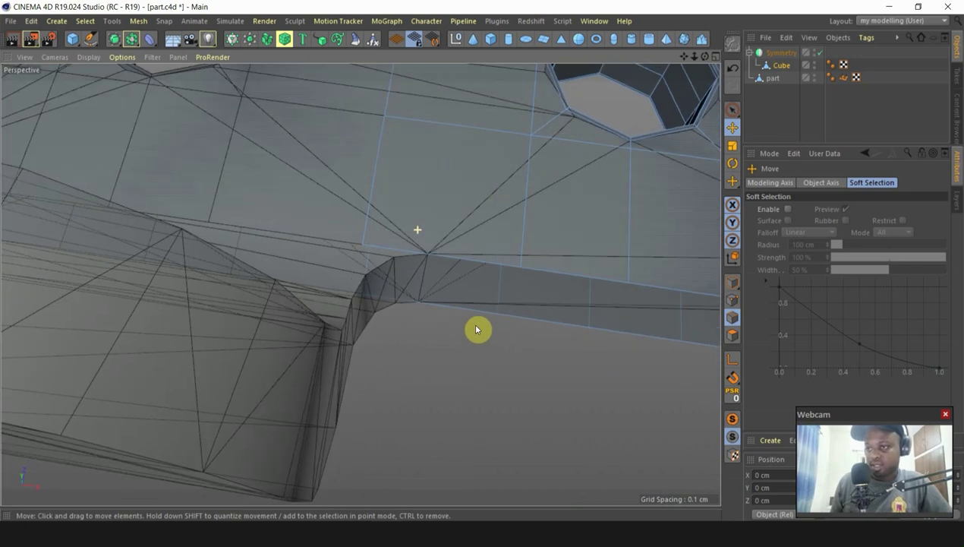
{"action": "mouse_move", "coordinate": [449, 297]}
{"action": "left_mouse_down", "text": "alt"}
{"action": "mouse_move", "coordinate": [469, 291]}
{"action": "mouse_move", "coordinate": [442, 289]}
{"action": "left_mouse_up", "text": "alt"}
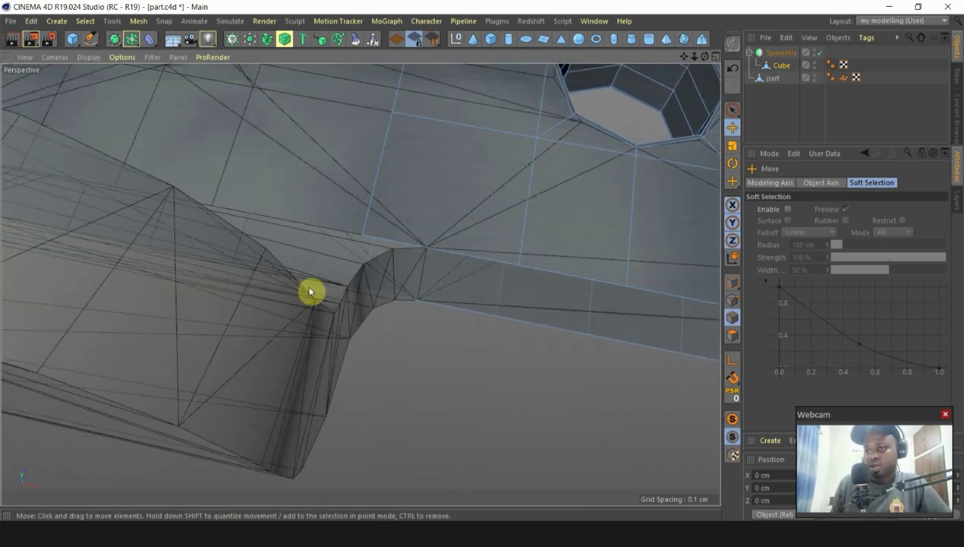
{"action": "left_click_drag", "start_coordinate": [428, 255], "coordinate": [560, 334], "text": "alt"}
Step: Bridge the matching upper and lower edges along the plate's hook-side end to close its open side wall
{"action": "right_click", "coordinate": [559, 334]}
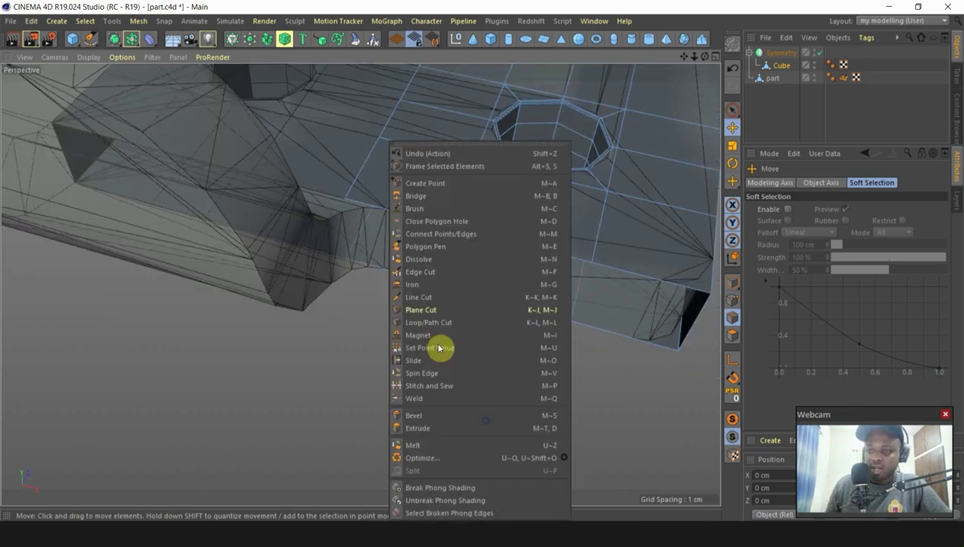
{"action": "left_click", "coordinate": [430, 195]}
{"action": "left_click_drag", "start_coordinate": [628, 311], "coordinate": [638, 338]}
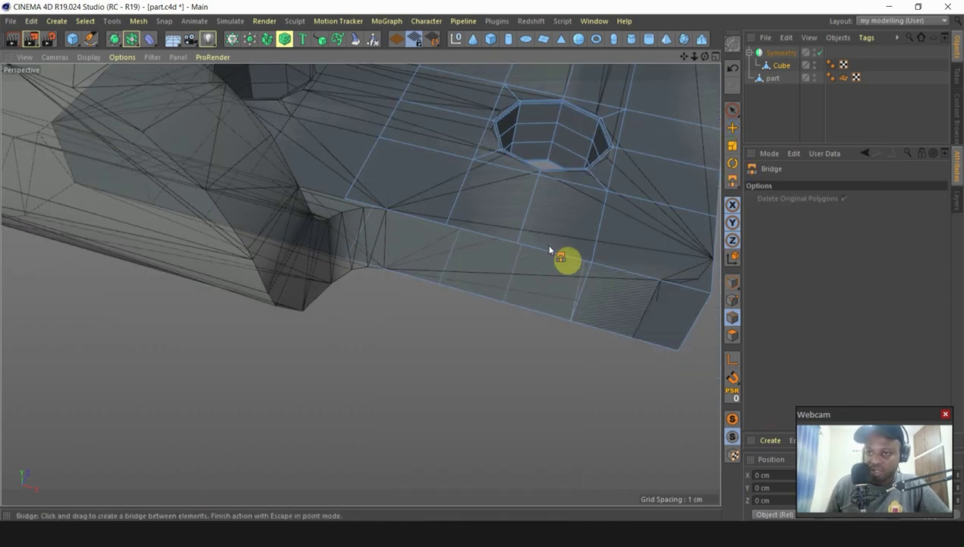
{"action": "left_click_drag", "start_coordinate": [486, 236], "coordinate": [460, 275]}
{"action": "left_click_drag", "start_coordinate": [406, 226], "coordinate": [343, 219]}
{"action": "scroll", "coordinate": [402, 265], "scroll_direction": "down", "scroll_amount": 3}
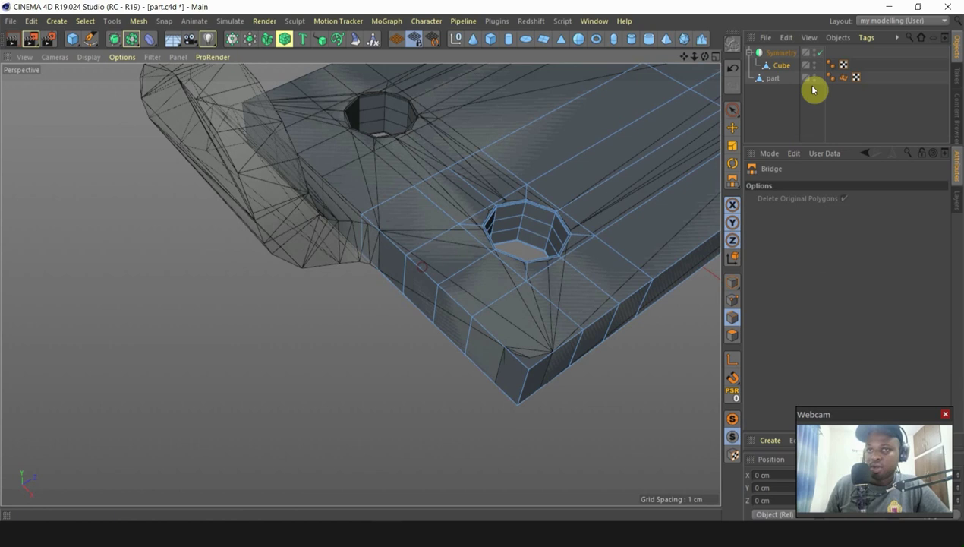
Step: Create a Null object at the bottom of the object hierarchy and rename it junk
{"action": "left_click", "coordinate": [751, 55]}
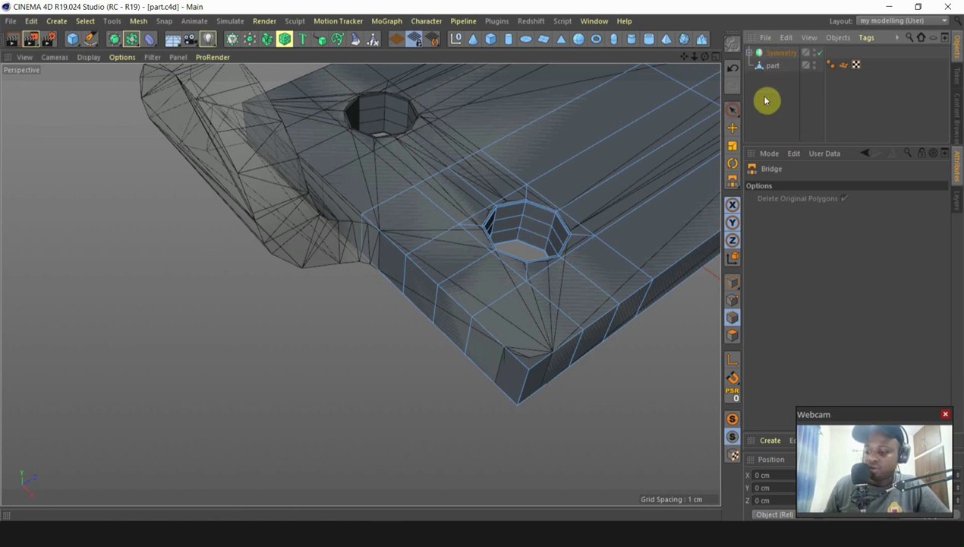
{"action": "left_click", "coordinate": [455, 38]}
{"action": "left_click_drag", "start_coordinate": [768, 59], "coordinate": [780, 106]}
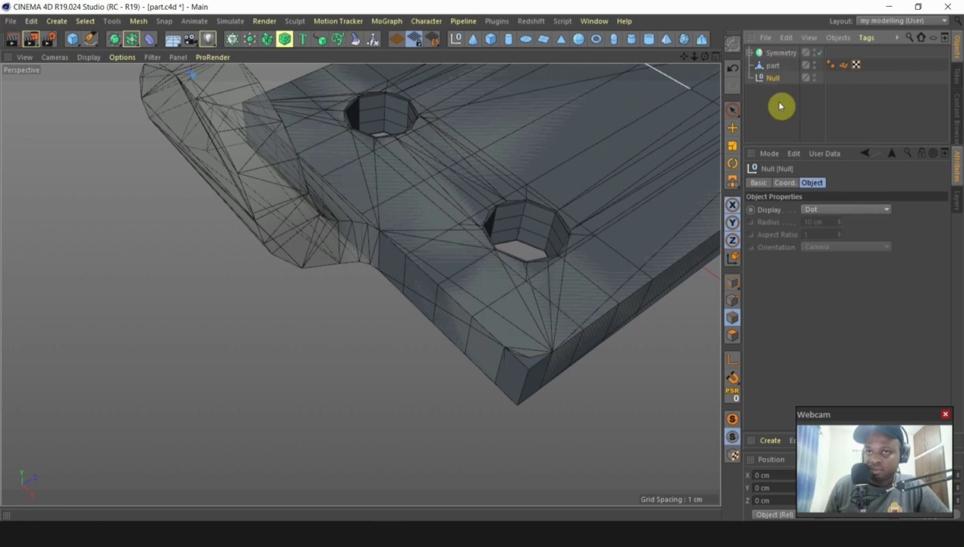
{"action": "key", "text": "Return"}
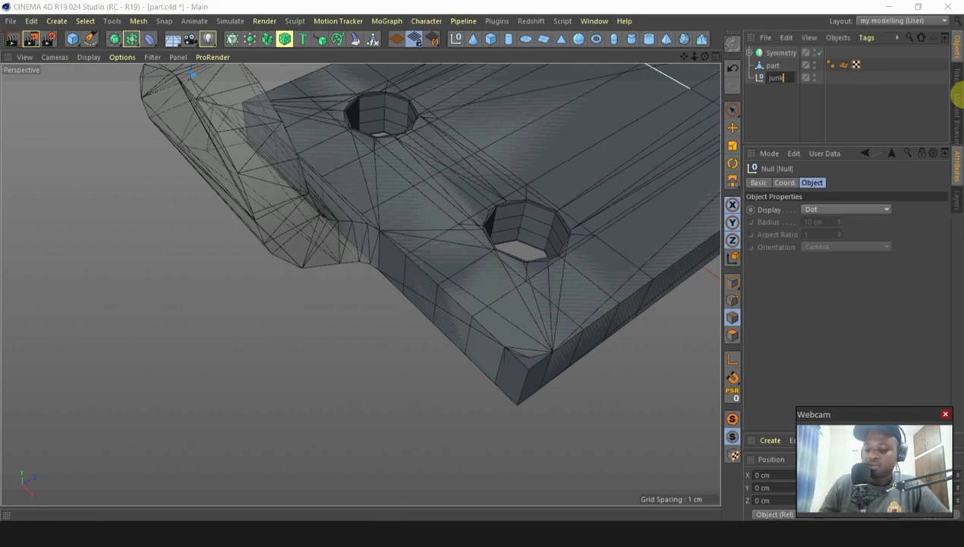
{"action": "key", "text": "Return"}
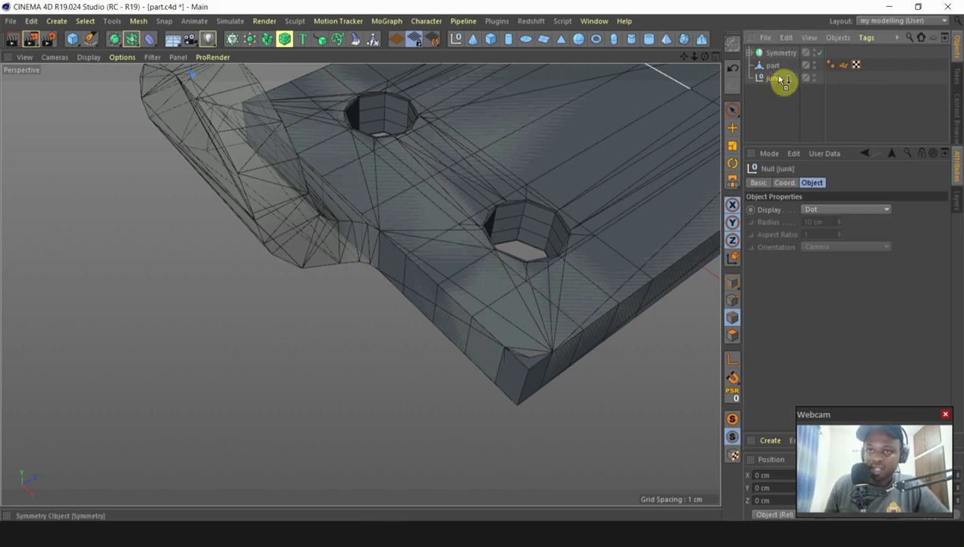
Step: Place a backup copy of the Symmetry object inside the junk null and hide the copy
{"action": "left_click_drag", "start_coordinate": [779, 77], "coordinate": [779, 79], "text": "ctrl"}
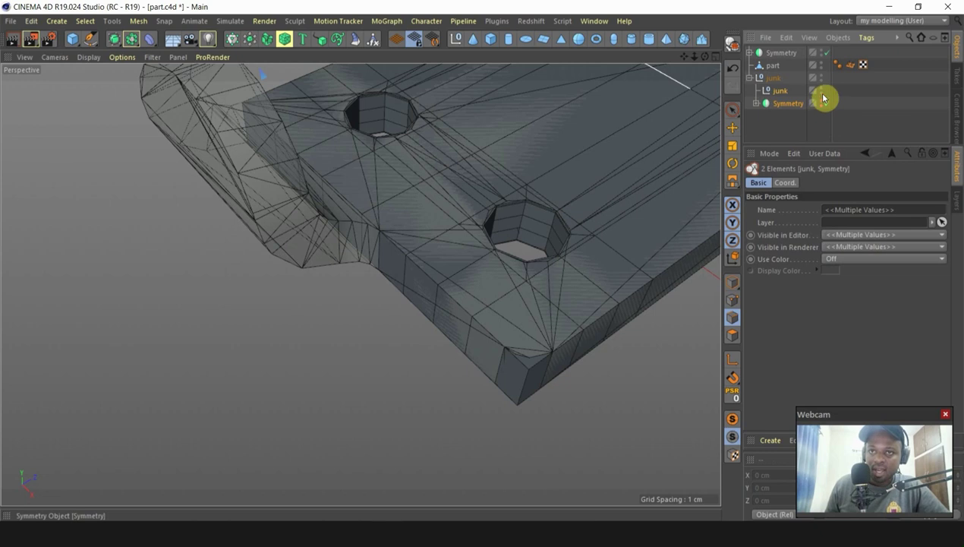
{"action": "left_click", "coordinate": [810, 126]}
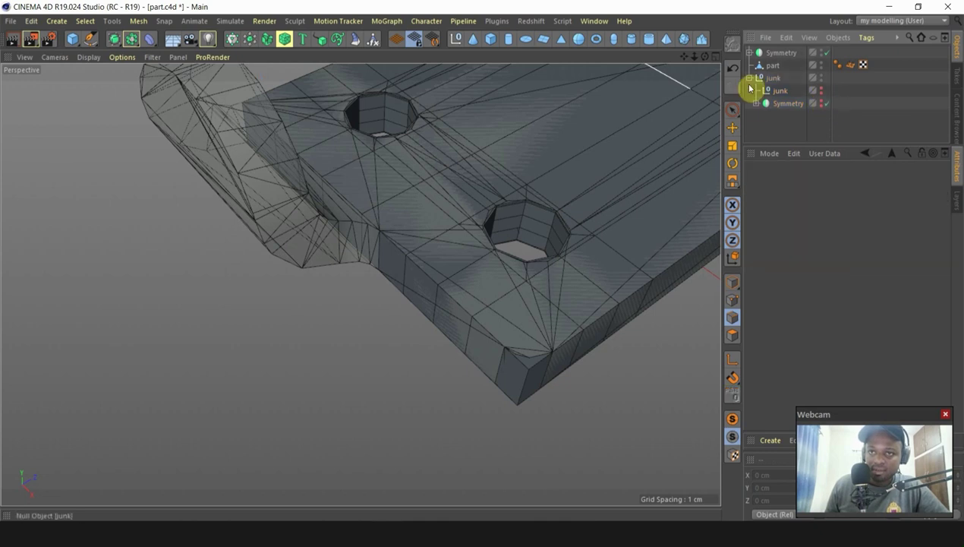
{"action": "left_click", "coordinate": [751, 78]}
{"action": "left_click", "coordinate": [750, 79]}
Step: Delete the duplicate null nested inside junk, then hide and collapse the junk group
{"action": "left_click", "coordinate": [783, 91]}
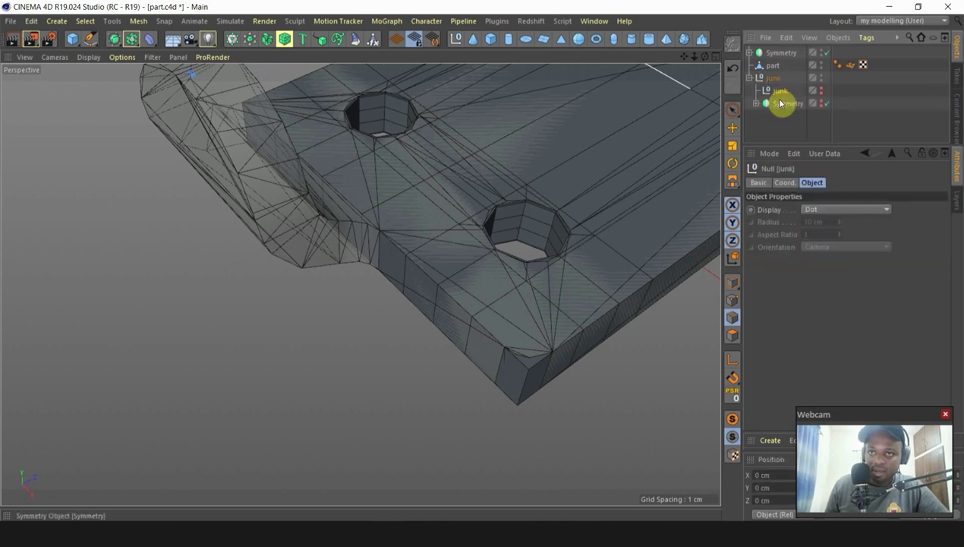
{"action": "left_click", "coordinate": [780, 103]}
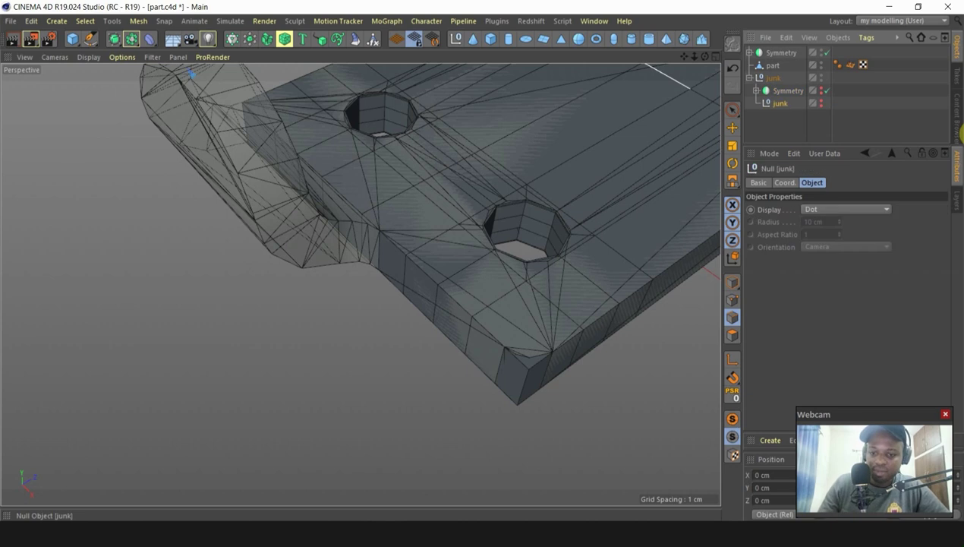
{"action": "key", "text": "Delete"}
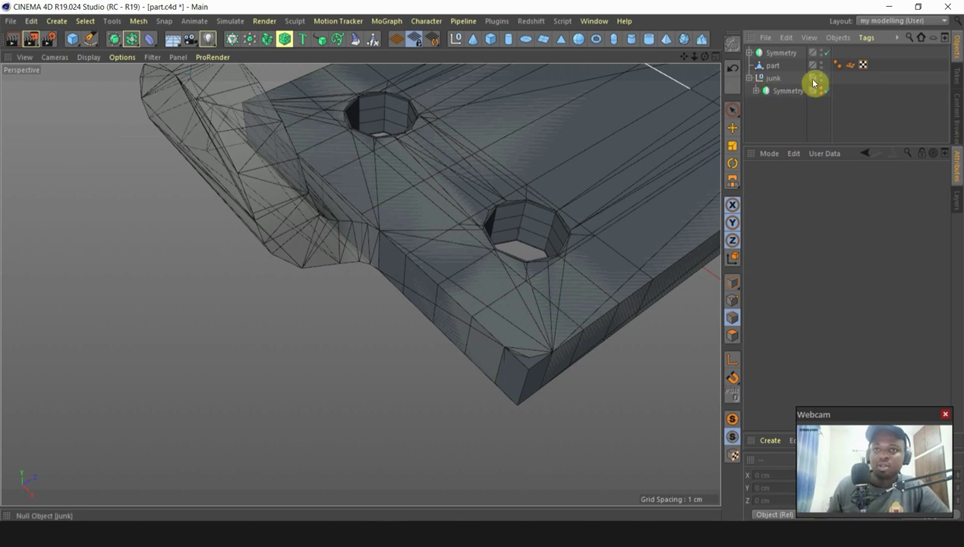
{"action": "left_click", "coordinate": [749, 79]}
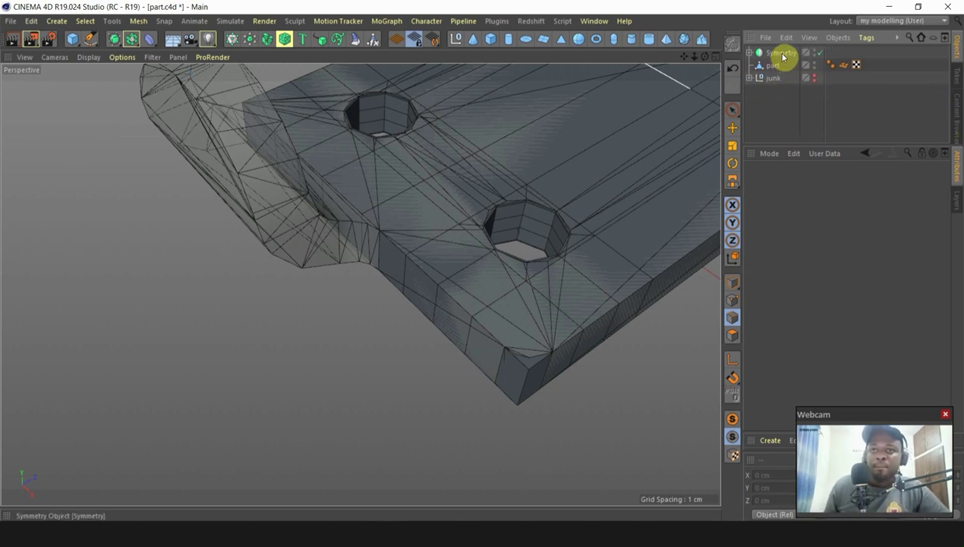
Step: Convert the working Symmetry object into editable polygon geometry
{"action": "left_click", "coordinate": [748, 56]}
{"action": "left_click", "coordinate": [791, 55]}
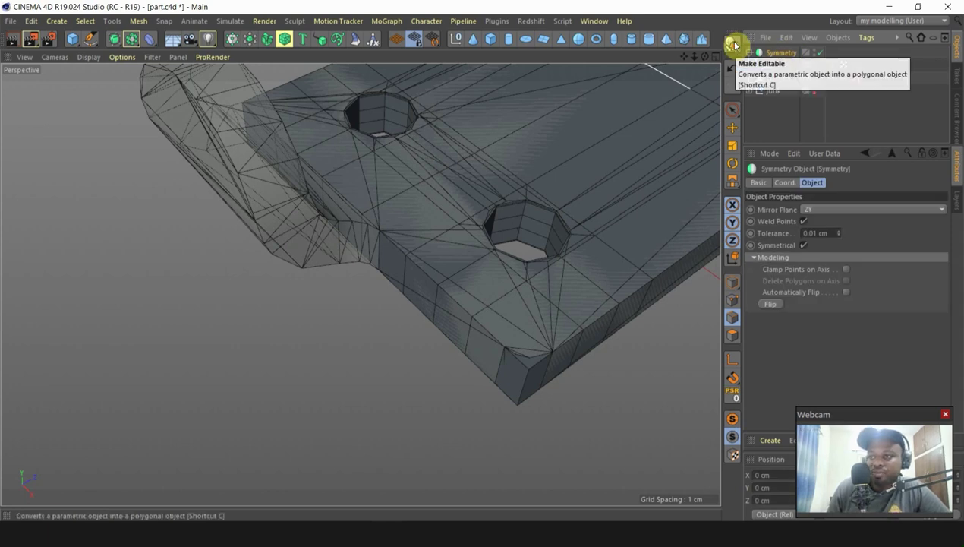
{"action": "left_click", "coordinate": [733, 45]}
{"action": "left_click_drag", "start_coordinate": [460, 334], "coordinate": [476, 253], "text": "alt"}
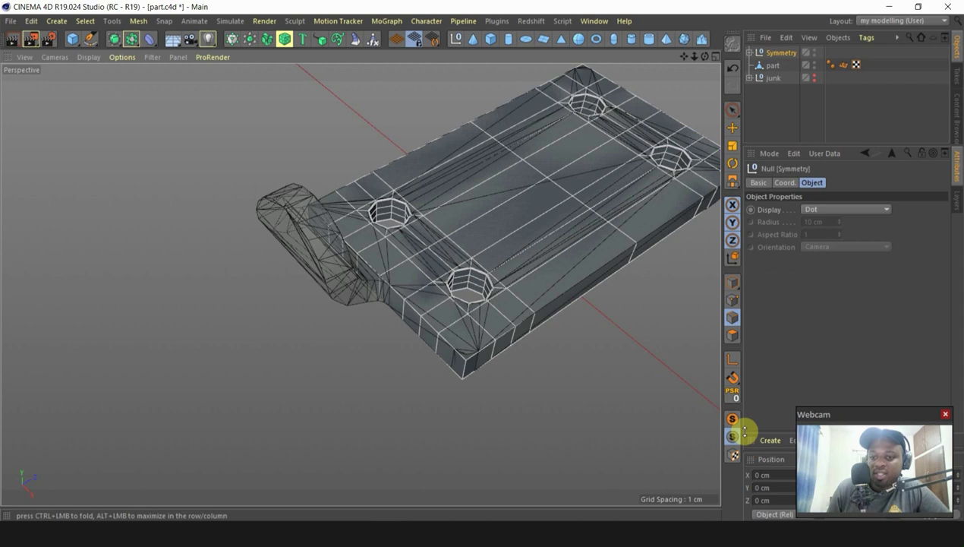
Step: Isolate the converted Cube mesh with viewport solo
{"action": "left_click", "coordinate": [745, 373]}
{"action": "left_click", "coordinate": [750, 52]}
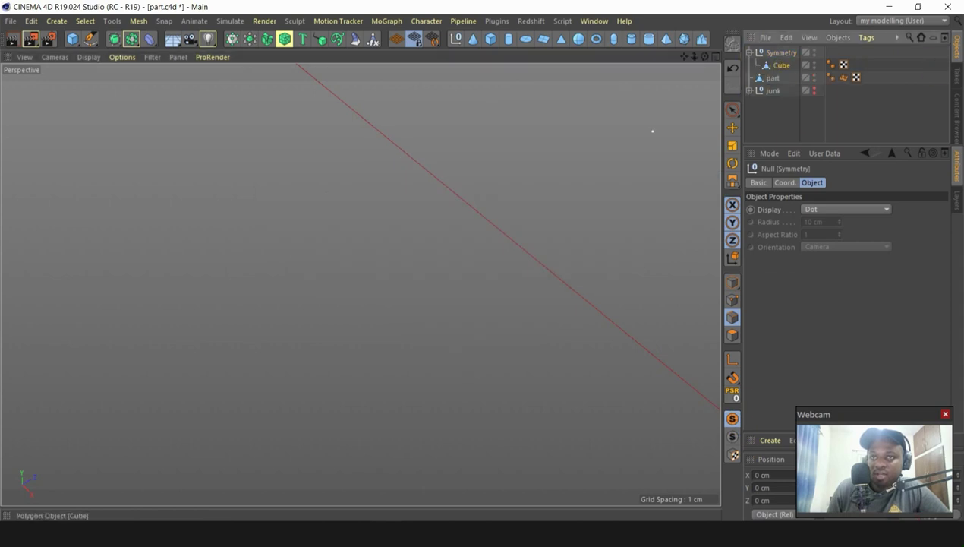
{"action": "left_click", "coordinate": [779, 65]}
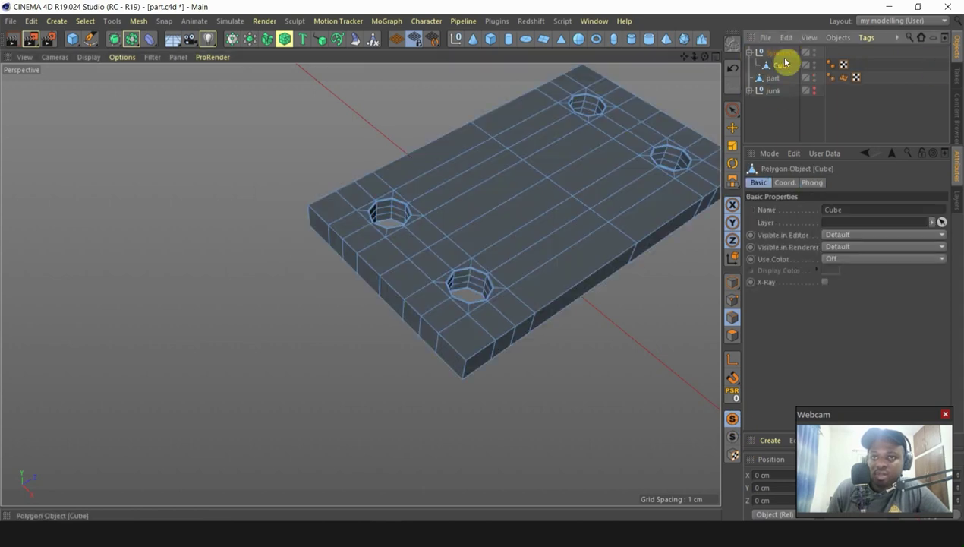
Step: Take the Cube out of the Symmetry null, delete the emptied null and select the Cube
{"action": "left_click", "coordinate": [778, 67]}
{"action": "key", "text": "Delete"}
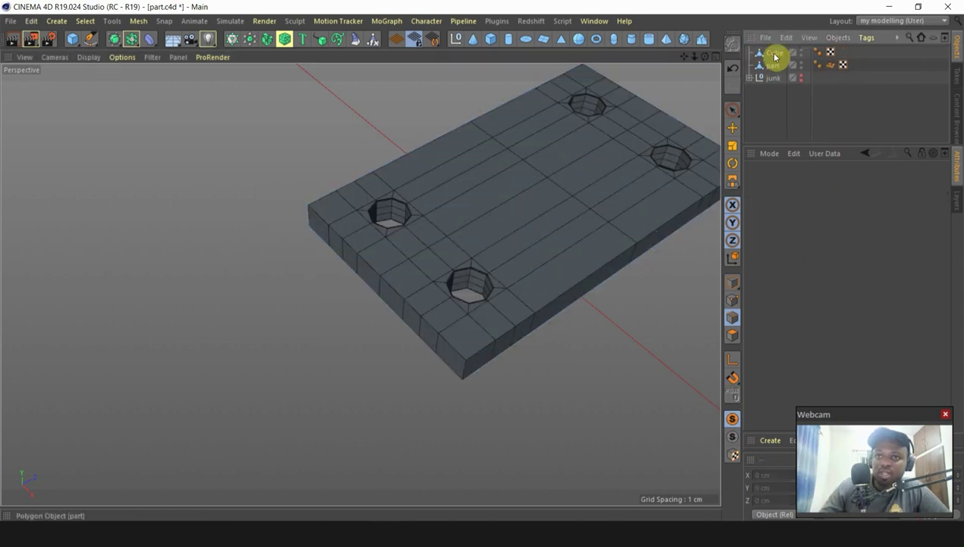
{"action": "left_click", "coordinate": [775, 54]}
Step: With Live Selection in polygon mode, select the four side polygons from the outer corner to the middle of the plate's hook end
{"action": "right_click_drag", "start_coordinate": [381, 297], "coordinate": [426, 242], "text": "alt"}
{"action": "left_click_drag", "start_coordinate": [381, 251], "coordinate": [571, 227], "text": "alt"}
{"action": "left_click", "coordinate": [732, 111]}
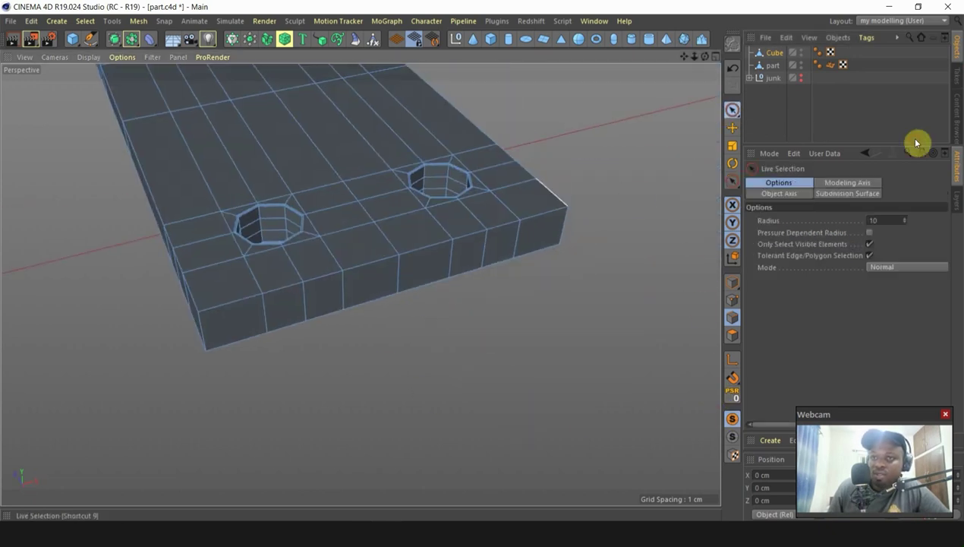
{"action": "left_click_drag", "start_coordinate": [323, 294], "coordinate": [265, 312]}
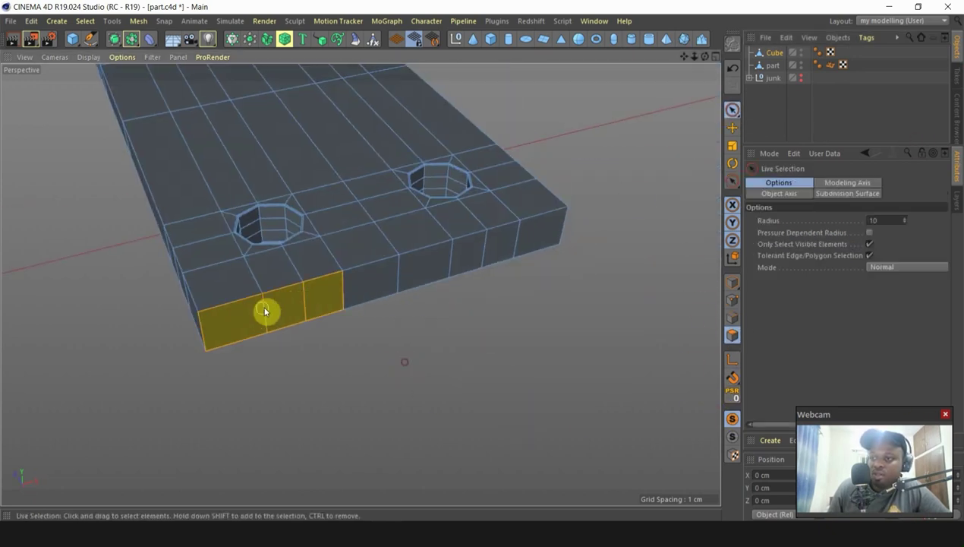
{"action": "left_click_drag", "start_coordinate": [358, 289], "coordinate": [446, 358]}
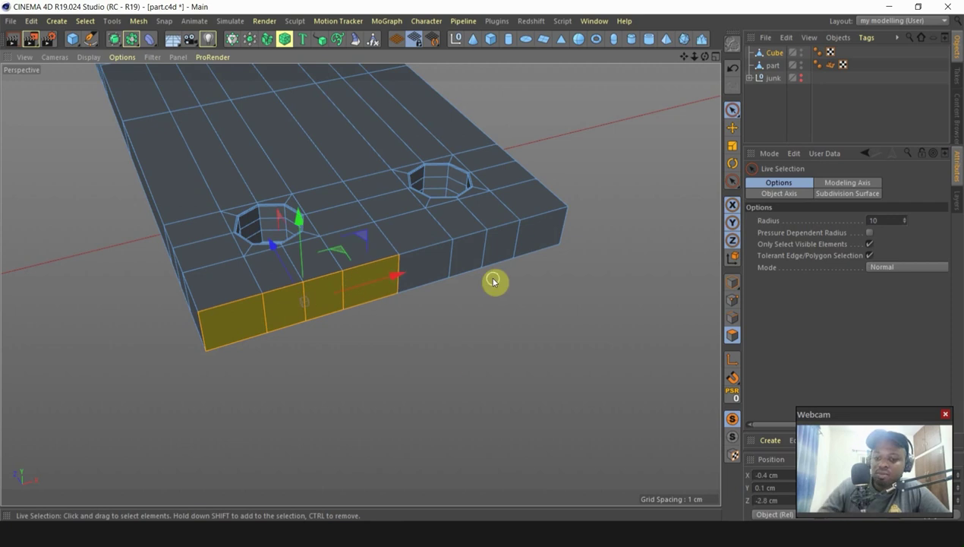
Step: Delete the four selected side polygons at the plate's hook end and switch the Cube to point mode
{"action": "left_click", "coordinate": [493, 281]}
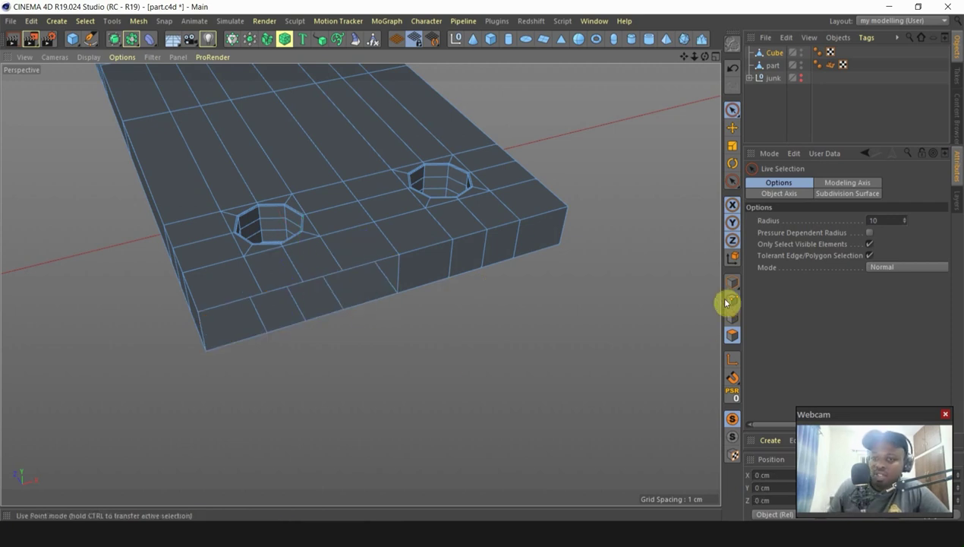
{"action": "left_click_drag", "start_coordinate": [430, 312], "coordinate": [327, 254], "text": "alt"}
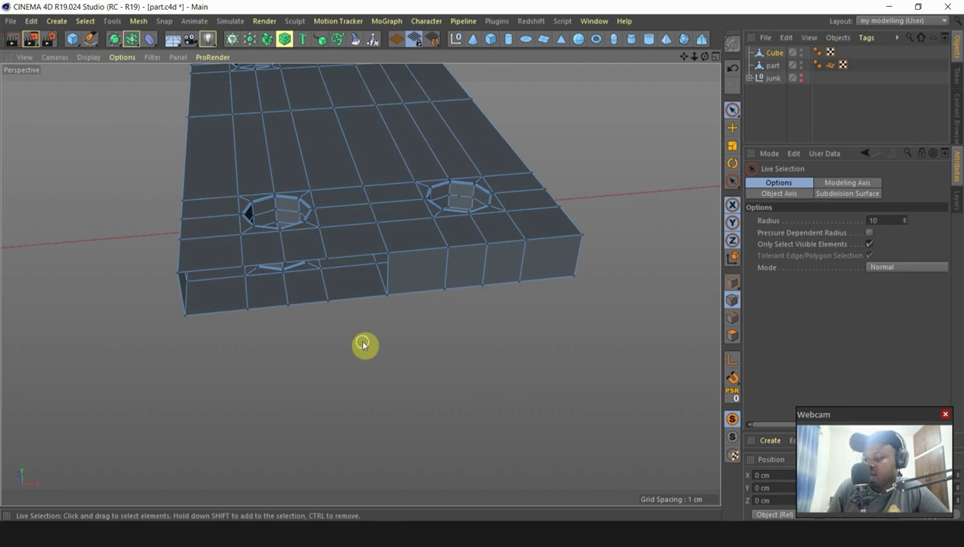
Step: Select all points of the Cube and optimize its polygons, unused points and points with a tolerance of 0.0001
{"action": "key", "text": "ctrl+a"}
{"action": "key", "text": "m"}
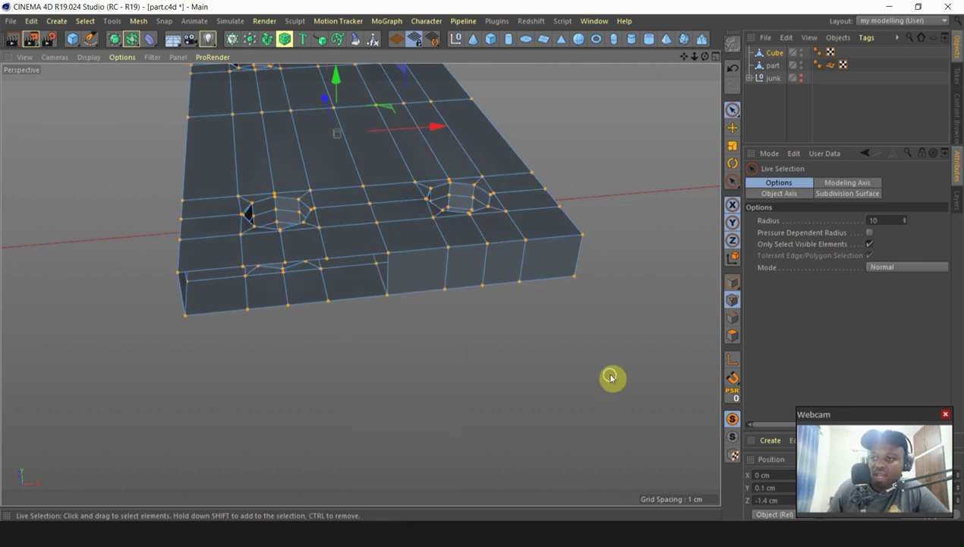
{"action": "scroll", "coordinate": [427, 205], "scroll_direction": "up", "scroll_amount": 6}
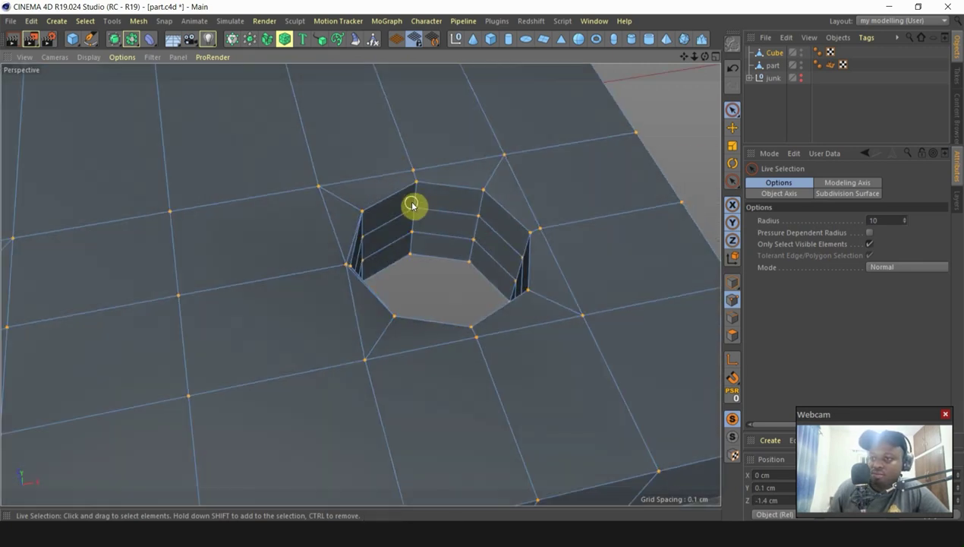
{"action": "left_click_drag", "start_coordinate": [418, 231], "coordinate": [506, 245], "text": "alt"}
{"action": "scroll", "coordinate": [456, 227], "scroll_direction": "down", "scroll_amount": 8}
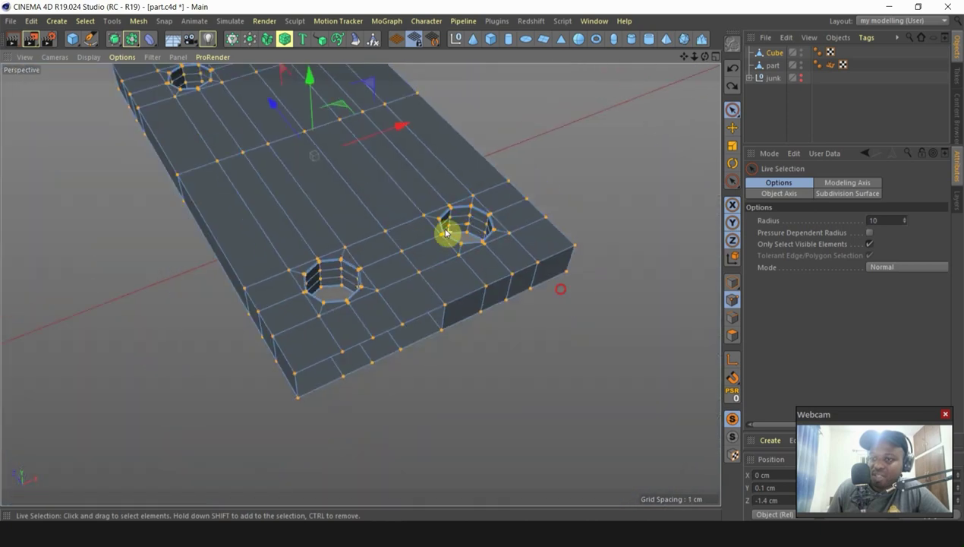
{"action": "right_click", "coordinate": [536, 375]}
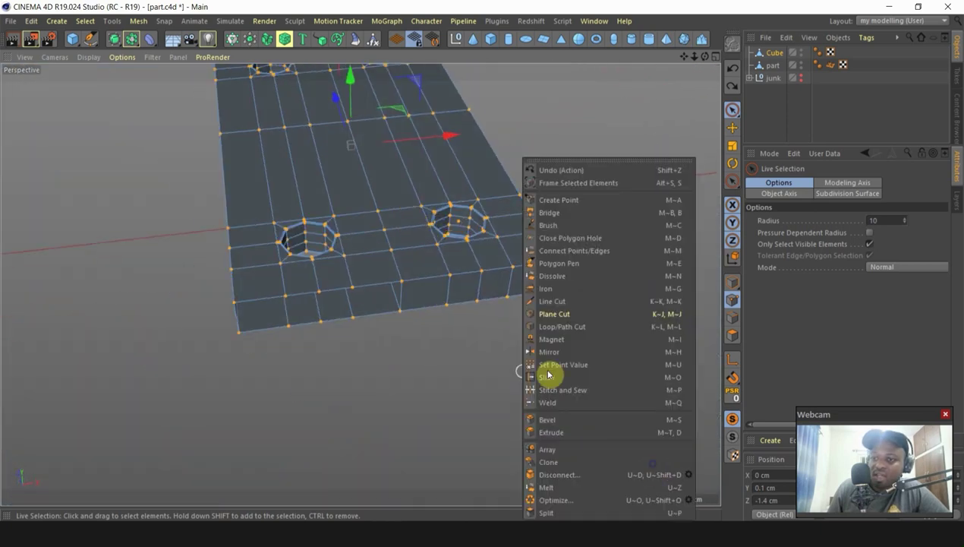
{"action": "left_click", "coordinate": [688, 500]}
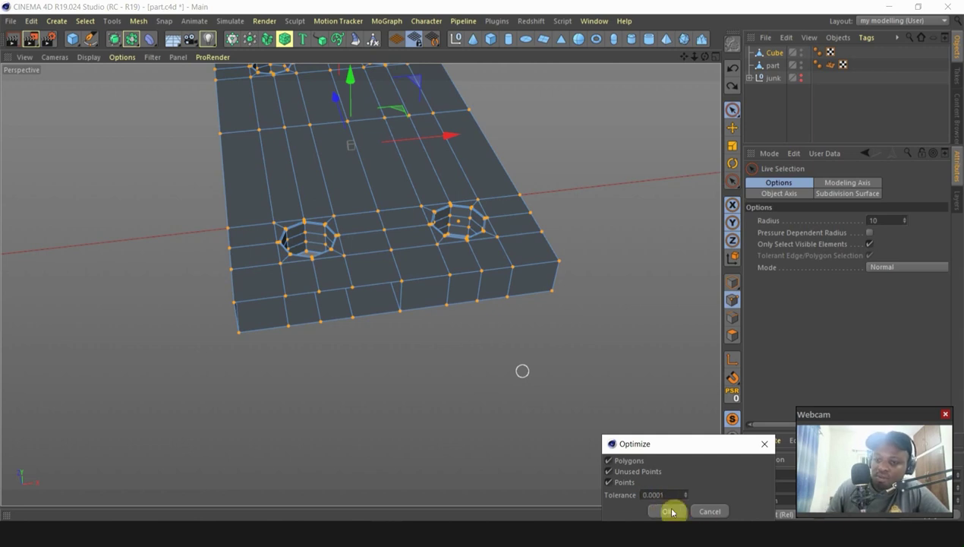
{"action": "left_click", "coordinate": [668, 511]}
{"action": "scroll", "coordinate": [469, 239], "scroll_direction": "up", "scroll_amount": 3}
{"action": "right_click_drag", "start_coordinate": [598, 461], "coordinate": [464, 260], "text": "alt"}
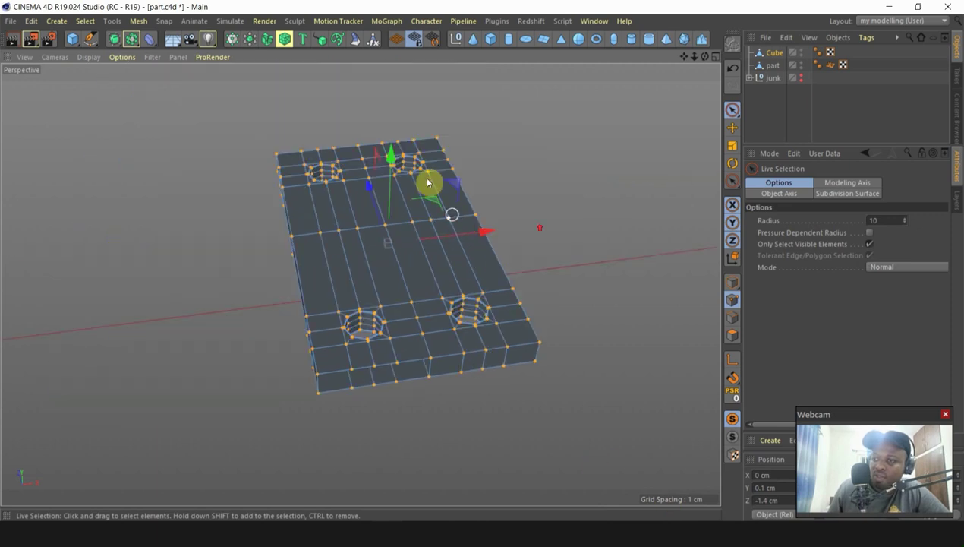
Step: Take the plate out of solo view to show the reference part around it, and work in edge mode
{"action": "right_click_drag", "start_coordinate": [419, 133], "coordinate": [570, 183], "text": "alt"}
{"action": "left_click_drag", "start_coordinate": [421, 161], "coordinate": [535, 141], "text": "alt"}
{"action": "right_click_drag", "start_coordinate": [535, 142], "coordinate": [428, 153], "text": "alt"}
{"action": "right_click_drag", "start_coordinate": [409, 302], "coordinate": [429, 277], "text": "alt"}
{"action": "left_click_drag", "start_coordinate": [428, 219], "coordinate": [416, 162], "text": "alt"}
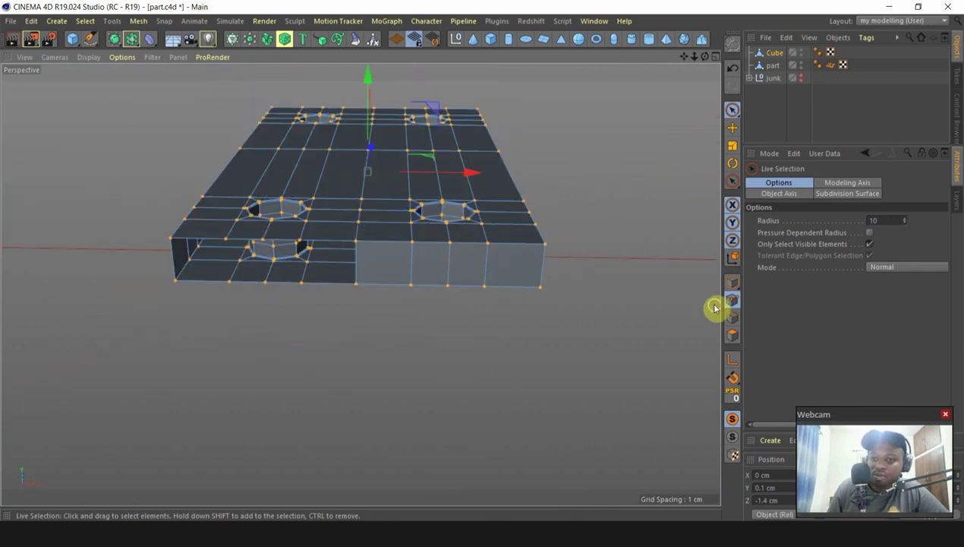
{"action": "left_click", "coordinate": [733, 437]}
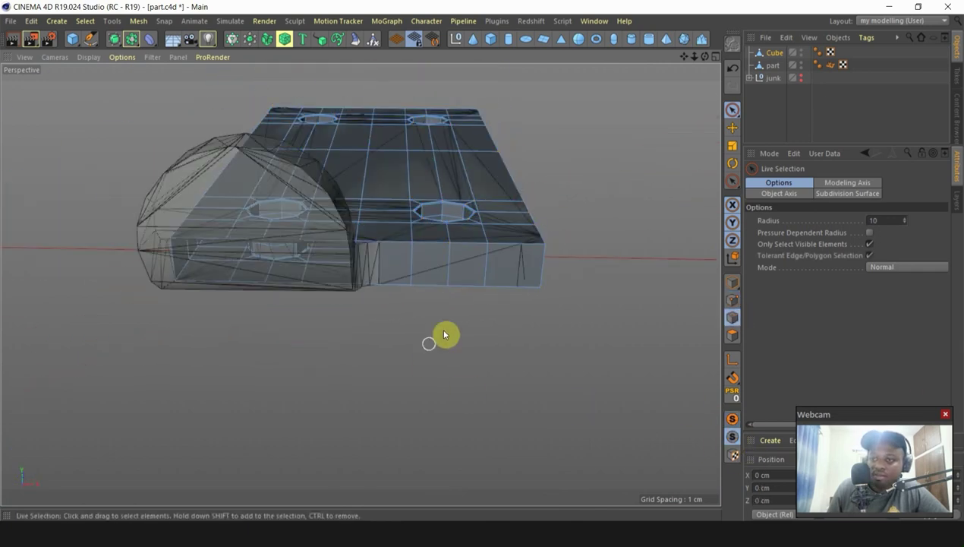
{"action": "left_click_drag", "start_coordinate": [448, 287], "coordinate": [340, 305], "text": "alt"}
{"action": "scroll", "coordinate": [379, 219], "scroll_direction": "up", "scroll_amount": 10}
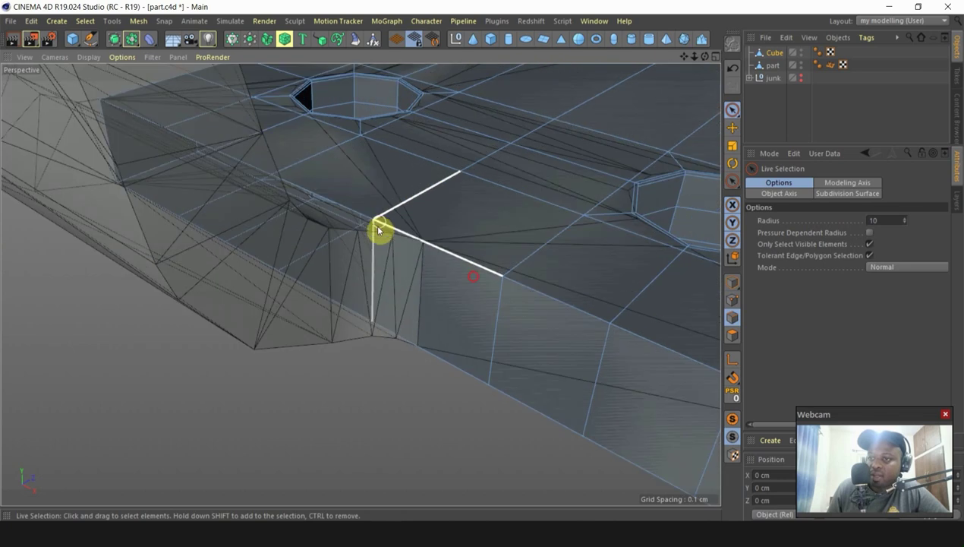
Step: Select the plate's open border edge loop beside the upright and extrude it outward to the upright's outer face, at Z -3.198 cm
{"action": "left_click", "coordinate": [728, 131]}
{"action": "scroll", "coordinate": [402, 324], "scroll_direction": "down", "scroll_amount": 8}
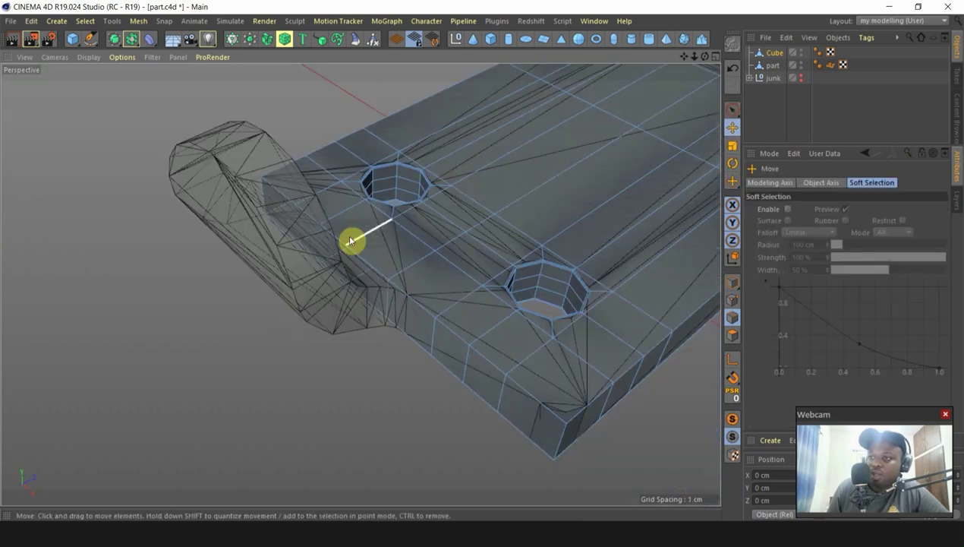
{"action": "left_click_drag", "start_coordinate": [341, 226], "coordinate": [448, 282], "text": "alt"}
{"action": "left_click", "coordinate": [334, 262]}
{"action": "scroll", "coordinate": [477, 329], "scroll_direction": "up", "scroll_amount": 5}
{"action": "middle_click", "coordinate": [448, 281]}
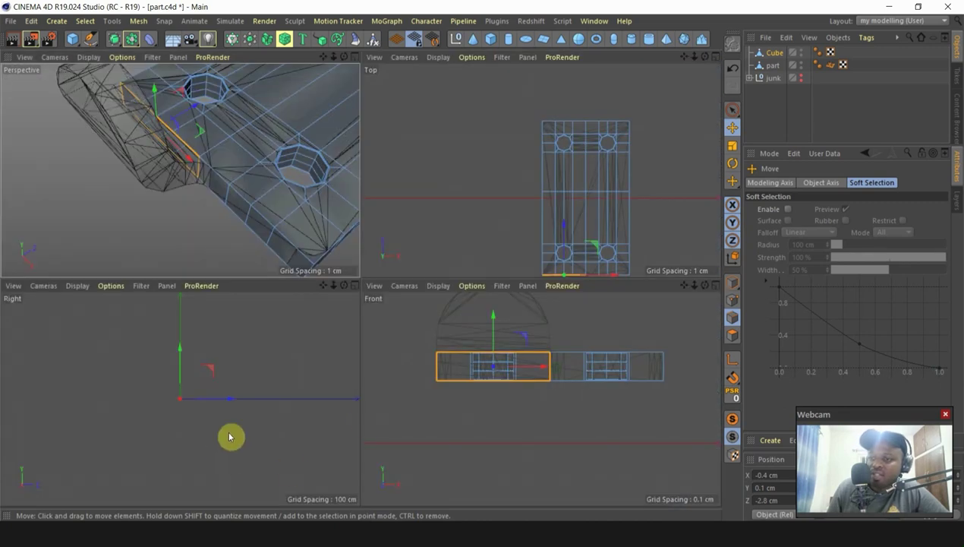
{"action": "middle_click", "coordinate": [274, 383]}
{"action": "right_click_drag", "start_coordinate": [340, 282], "coordinate": [428, 357], "text": "alt"}
{"action": "middle_click_drag", "start_coordinate": [423, 271], "coordinate": [324, 335], "text": "alt"}
{"action": "right_click_drag", "start_coordinate": [298, 337], "coordinate": [365, 439], "text": "alt"}
{"action": "scroll", "coordinate": [364, 439], "scroll_direction": "up", "scroll_amount": 8}
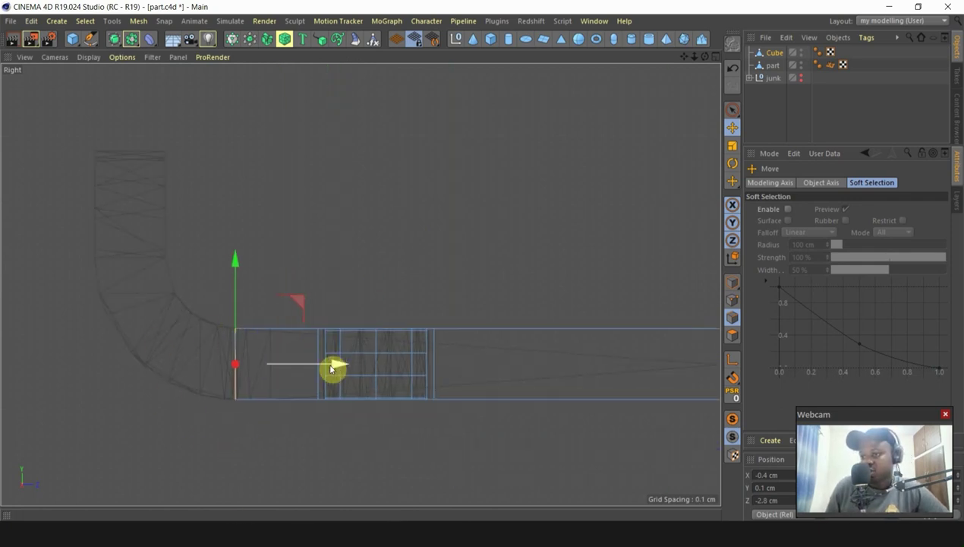
{"action": "left_click_drag", "start_coordinate": [335, 364], "coordinate": [193, 334]}
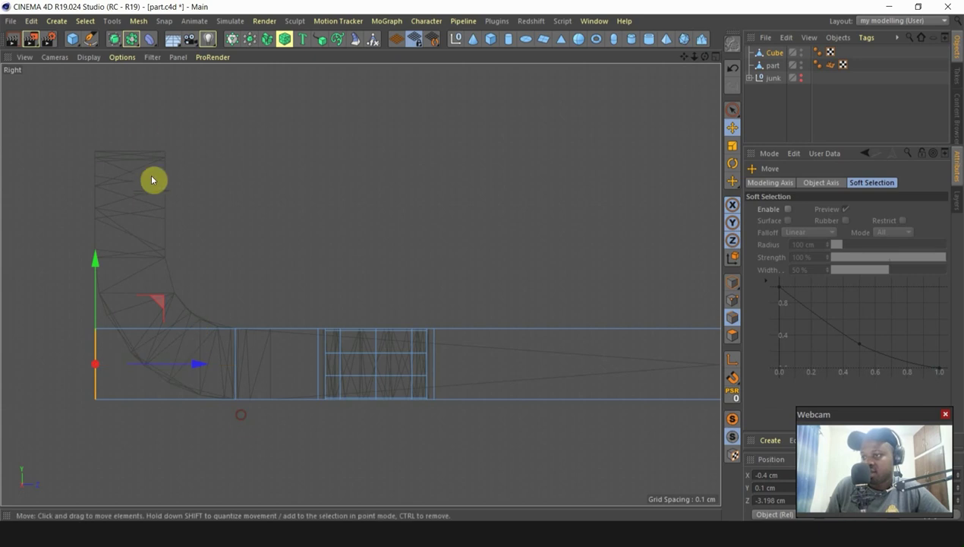
{"action": "middle_click", "coordinate": [189, 411]}
{"action": "middle_click", "coordinate": [86, 191]}
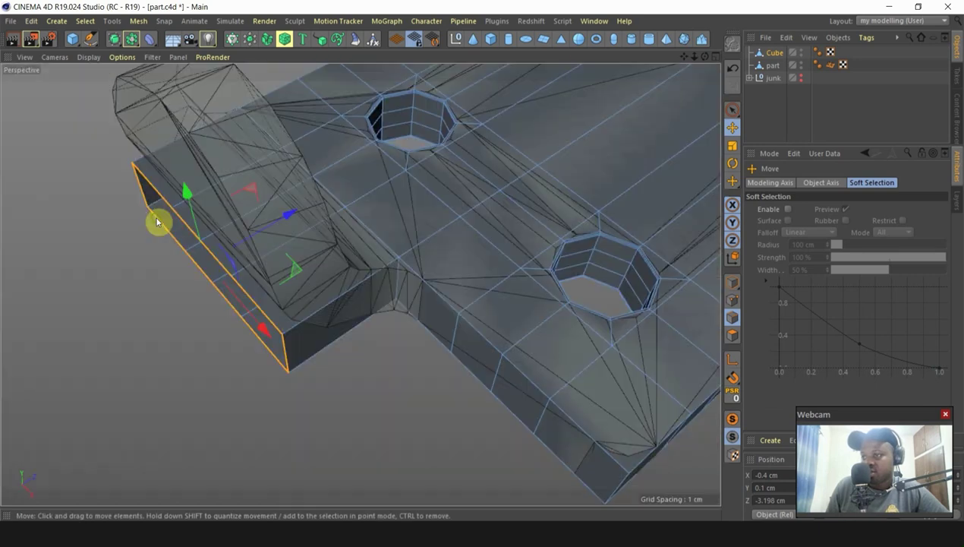
Step: Add a primitive cube as an alignment guide and scale it down uniformly to about 1.555 cm
{"action": "middle_click", "coordinate": [353, 321]}
{"action": "middle_click", "coordinate": [127, 448]}
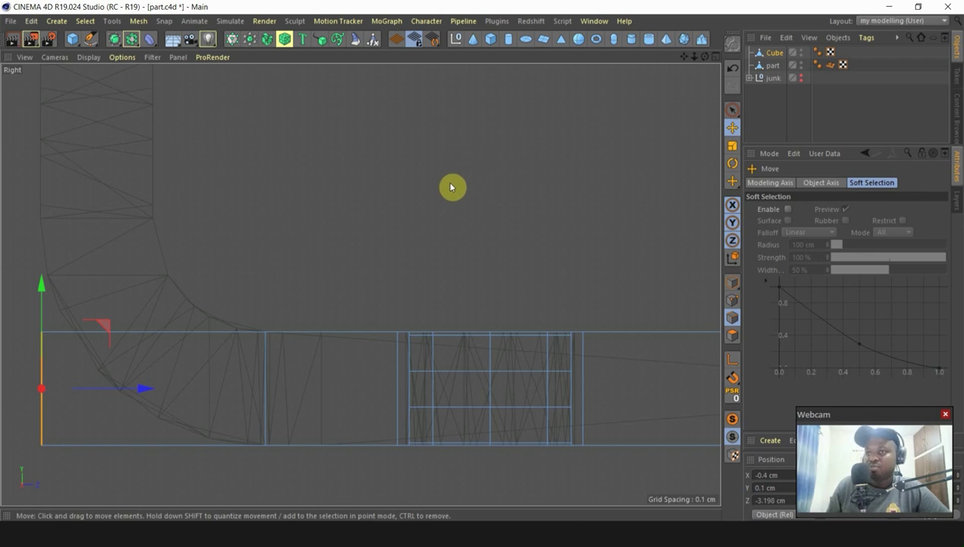
{"action": "left_click", "coordinate": [492, 39]}
{"action": "scroll", "coordinate": [410, 188], "scroll_direction": "down", "scroll_amount": 8}
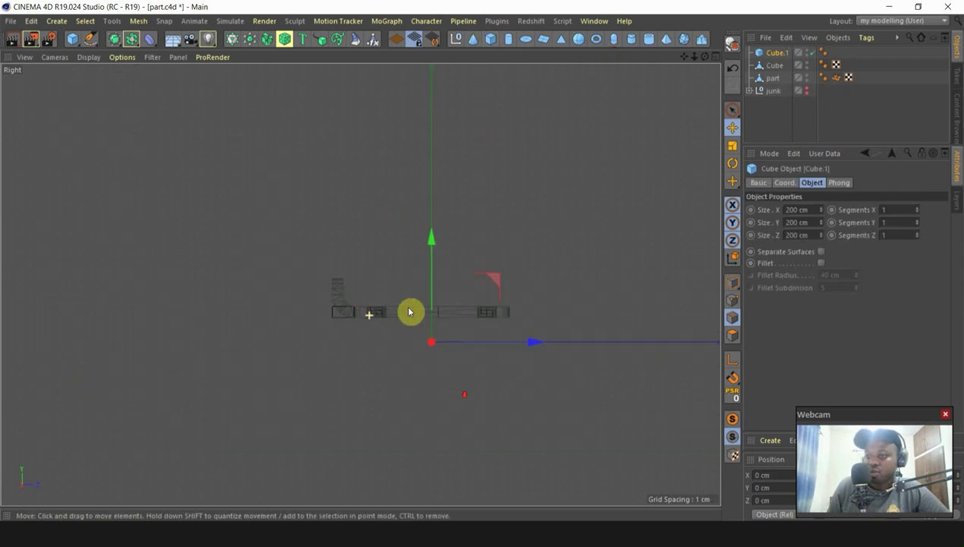
{"action": "left_click", "coordinate": [733, 145]}
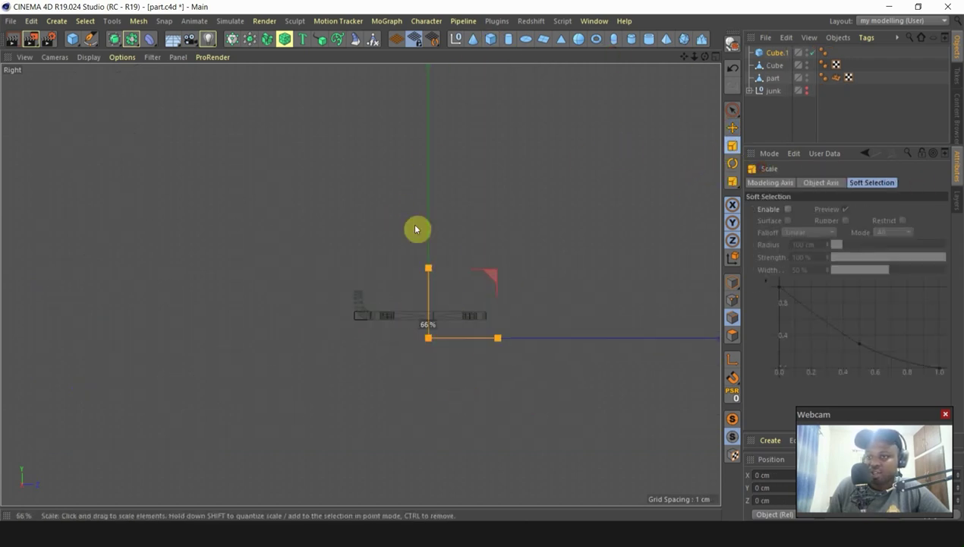
{"action": "left_click_drag", "start_coordinate": [581, 196], "coordinate": [229, 331]}
{"action": "scroll", "coordinate": [475, 348], "scroll_direction": "up", "scroll_amount": 3}
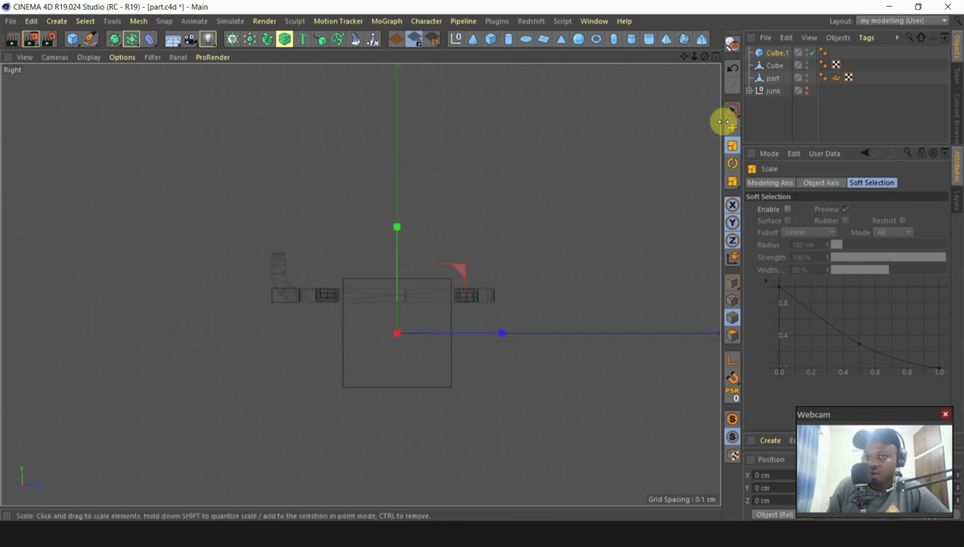
Step: Move the guide cube in the right view so its side lines up with the inner face of the reference part's upright
{"action": "left_click", "coordinate": [731, 126]}
{"action": "left_click_drag", "start_coordinate": [462, 271], "coordinate": [315, 243]}
{"action": "scroll", "coordinate": [291, 302], "scroll_direction": "up", "scroll_amount": 5}
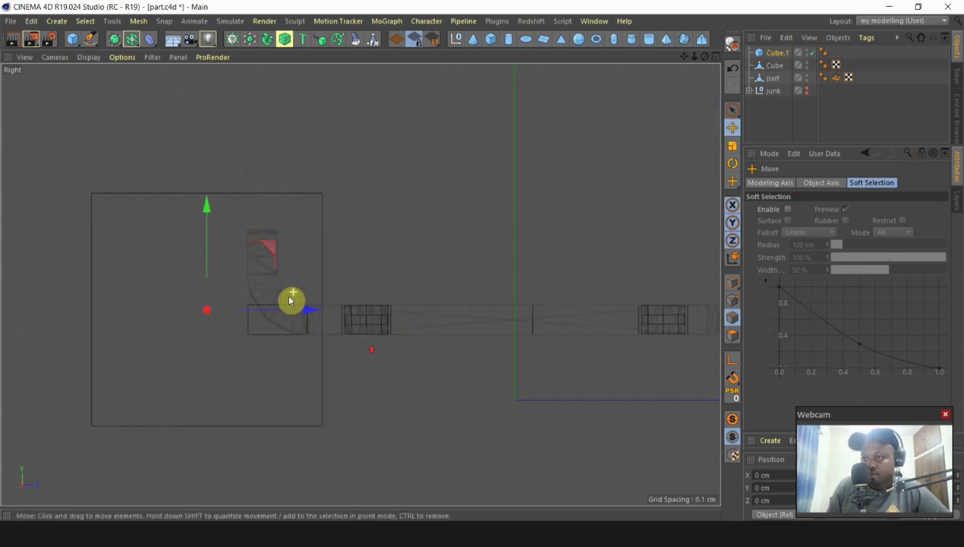
{"action": "scroll", "coordinate": [99, 274], "scroll_direction": "down", "scroll_amount": 3}
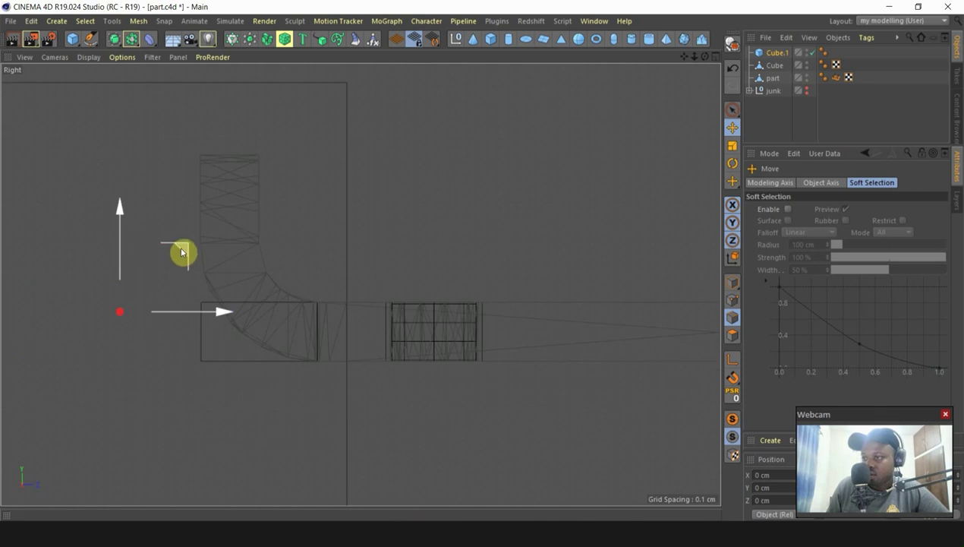
{"action": "left_click_drag", "start_coordinate": [183, 252], "coordinate": [93, 242]}
{"action": "scroll", "coordinate": [441, 201], "scroll_direction": "up", "scroll_amount": 5}
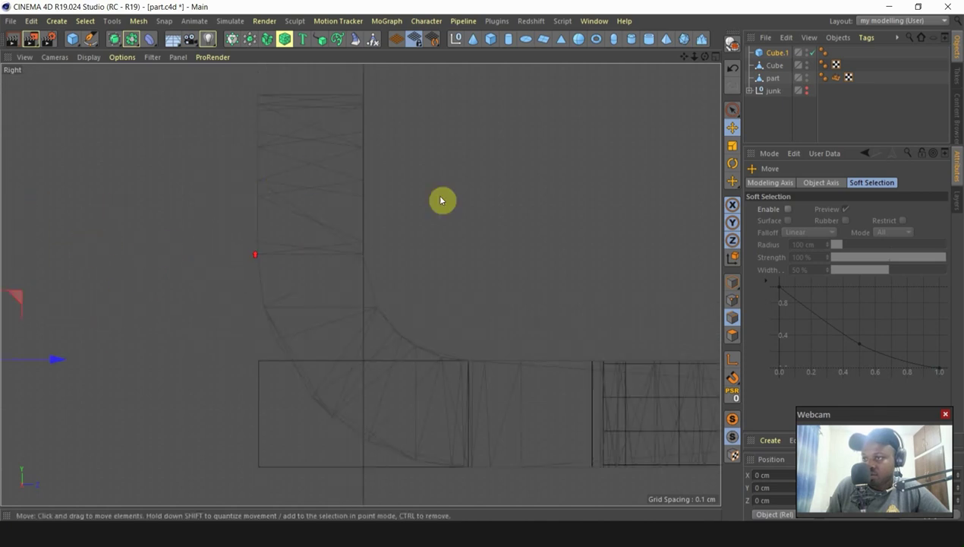
{"action": "scroll", "coordinate": [418, 157], "scroll_direction": "down", "scroll_amount": 2}
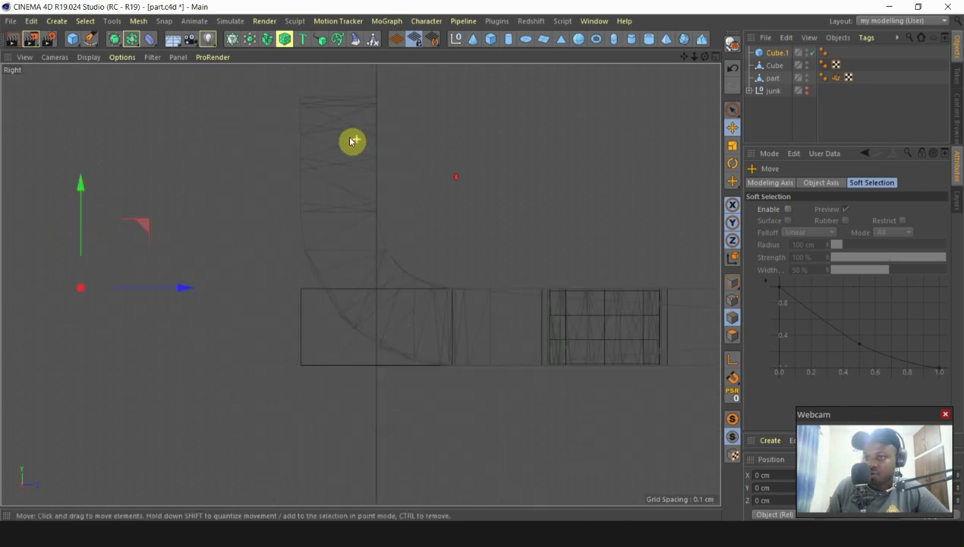
Step: Loop-cut the plate's extruded section along the guide cube's side, at an offset of about 50%
{"action": "left_click", "coordinate": [771, 65]}
{"action": "scroll", "coordinate": [327, 304], "scroll_direction": "up", "scroll_amount": 3}
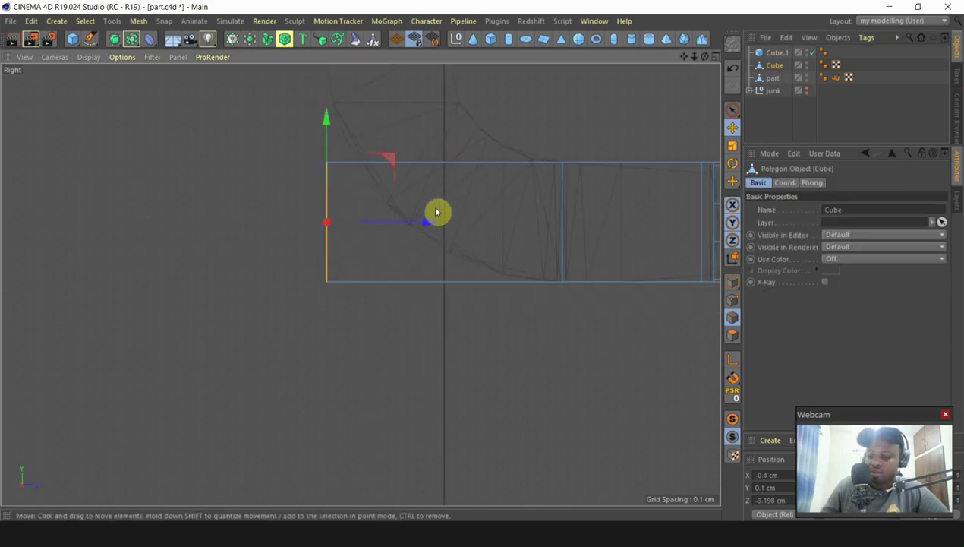
{"action": "key", "text": "k"}
{"action": "key", "text": "l"}
{"action": "scroll", "coordinate": [447, 165], "scroll_direction": "up", "scroll_amount": 4}
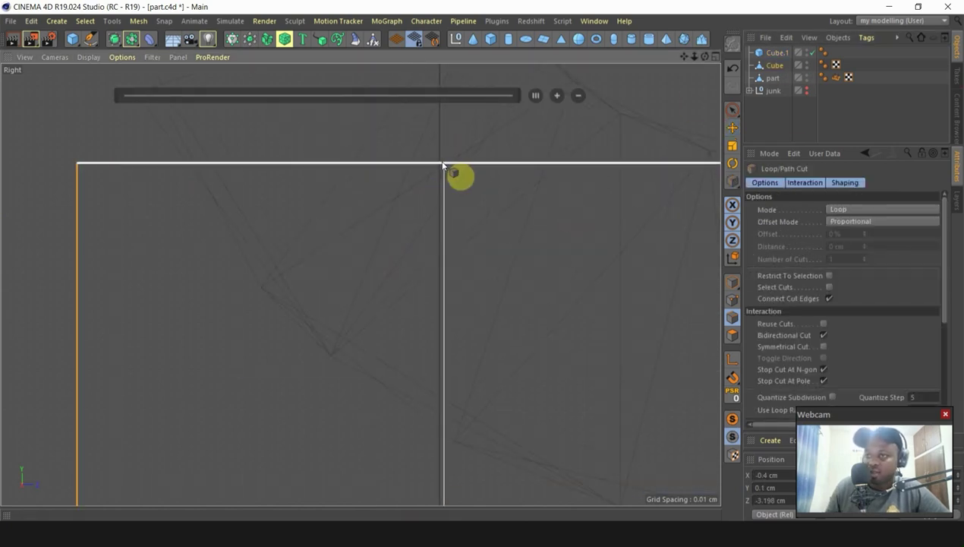
{"action": "left_click", "coordinate": [549, 207]}
{"action": "scroll", "coordinate": [410, 226], "scroll_direction": "down", "scroll_amount": 3}
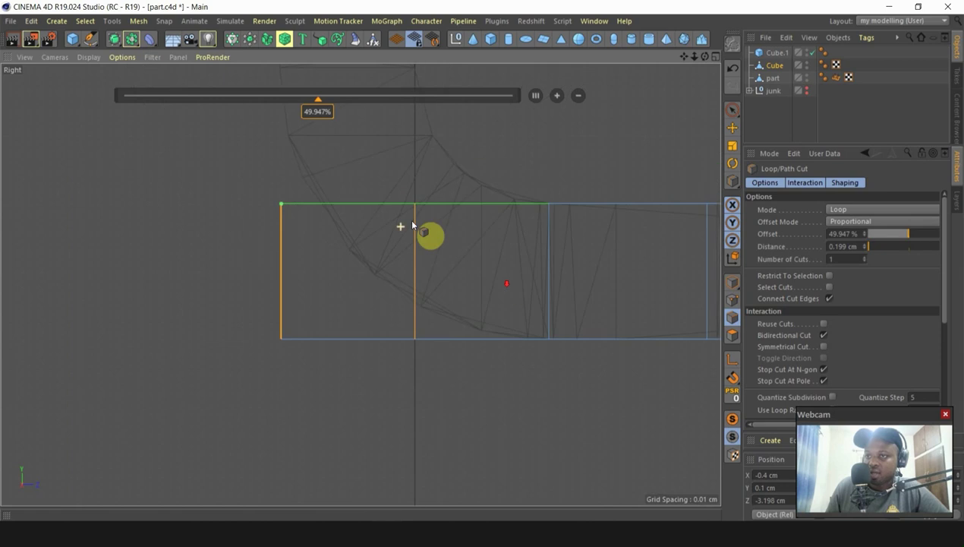
Step: Snap the new edge loop to the guide cube's side at Z -2.999 cm and delete the guide cube
{"action": "left_click", "coordinate": [733, 129]}
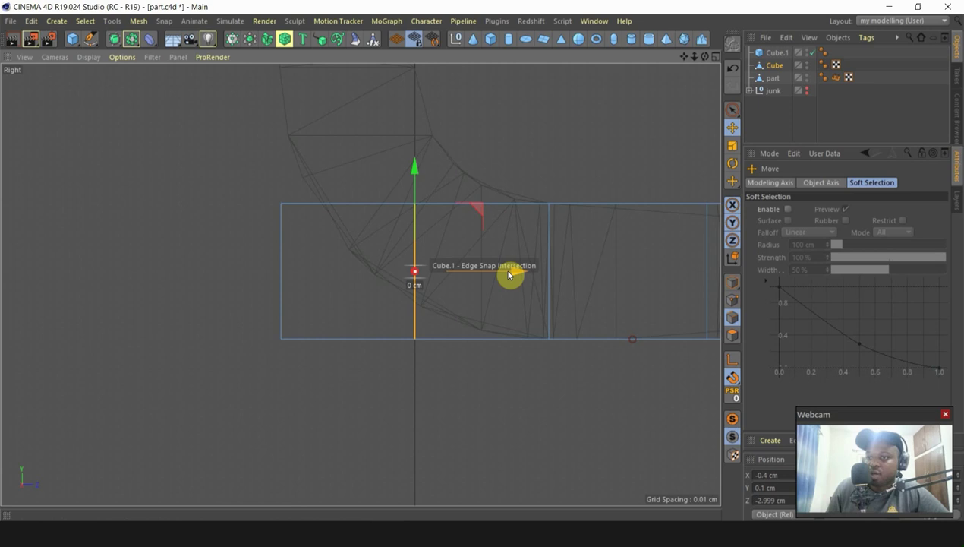
{"action": "scroll", "coordinate": [417, 388], "scroll_direction": "down", "scroll_amount": 3}
{"action": "scroll", "coordinate": [420, 287], "scroll_direction": "up", "scroll_amount": 3}
{"action": "middle_click_drag", "start_coordinate": [419, 287], "coordinate": [733, 201], "text": "alt"}
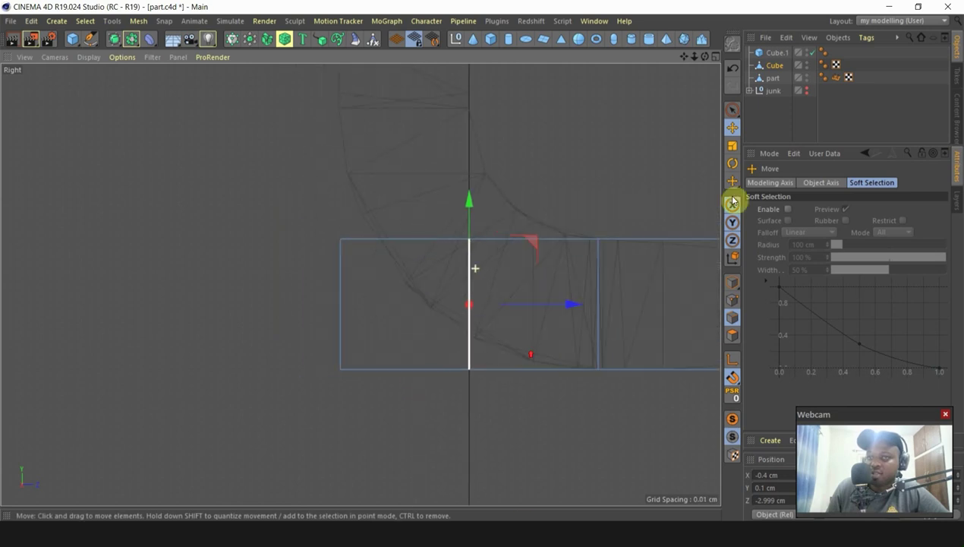
{"action": "left_click", "coordinate": [776, 57]}
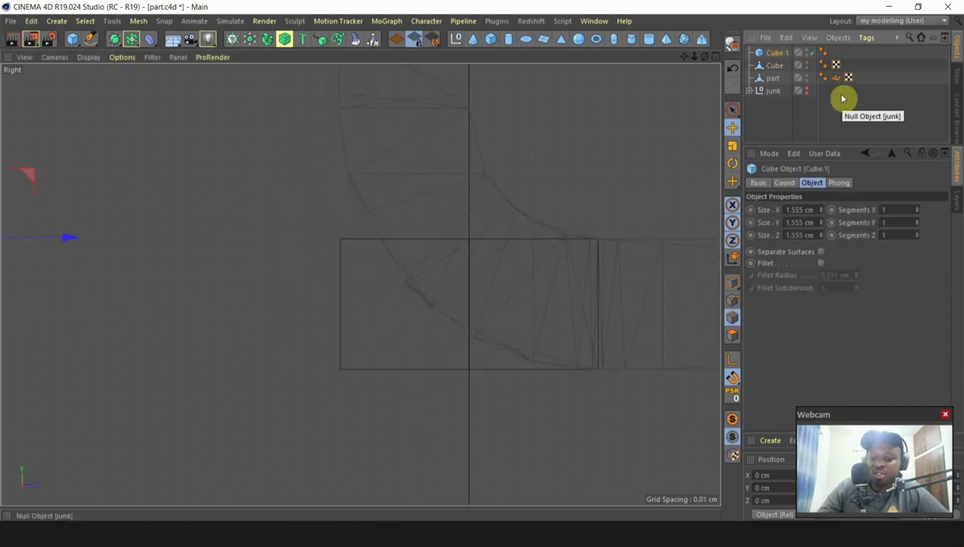
{"action": "key", "text": "Delete"}
{"action": "left_click", "coordinate": [770, 54]}
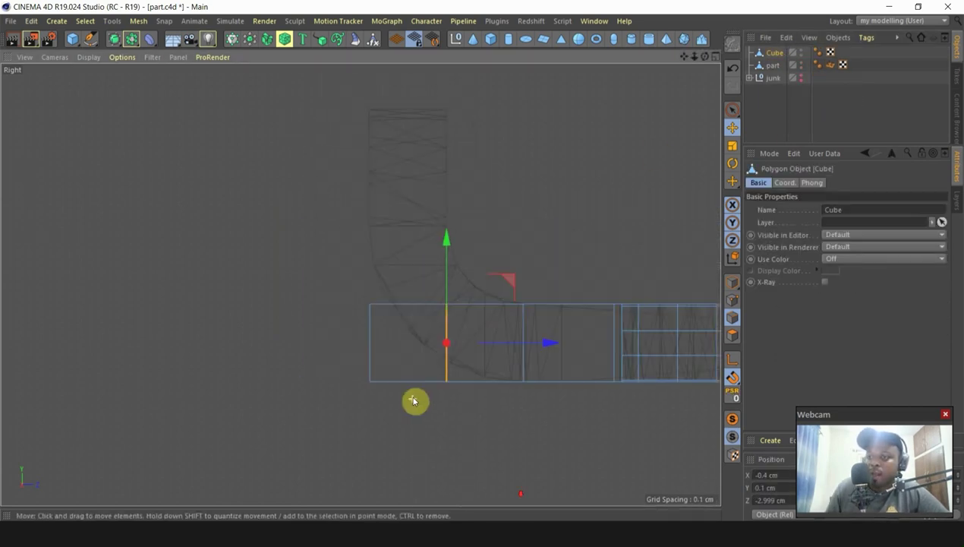
Step: Bridge the opposite upper and lower edges segment by segment to close the open end of the extruded section
{"action": "middle_click", "coordinate": [577, 433]}
{"action": "middle_click", "coordinate": [290, 245]}
{"action": "left_click_drag", "start_coordinate": [338, 362], "coordinate": [532, 382], "text": "alt"}
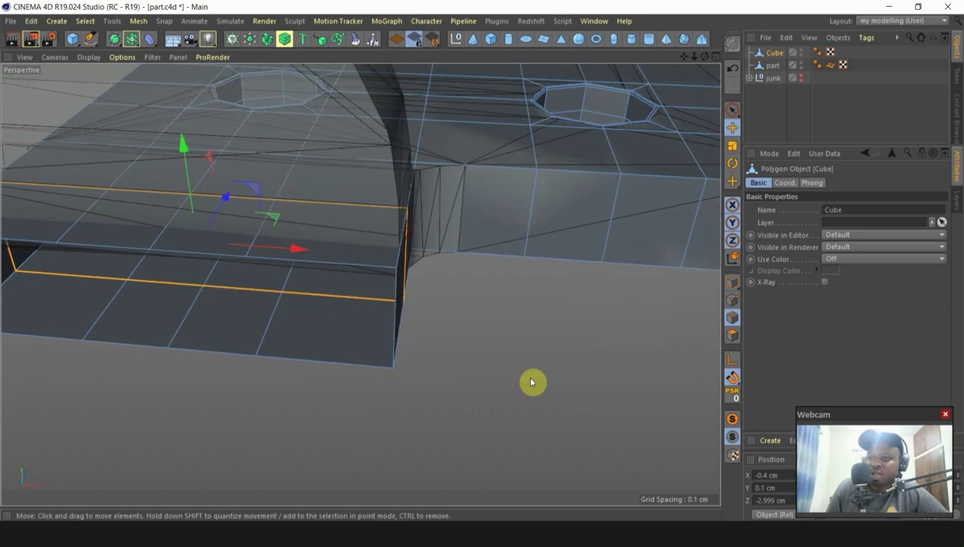
{"action": "left_click", "coordinate": [713, 474]}
{"action": "right_click", "coordinate": [601, 353]}
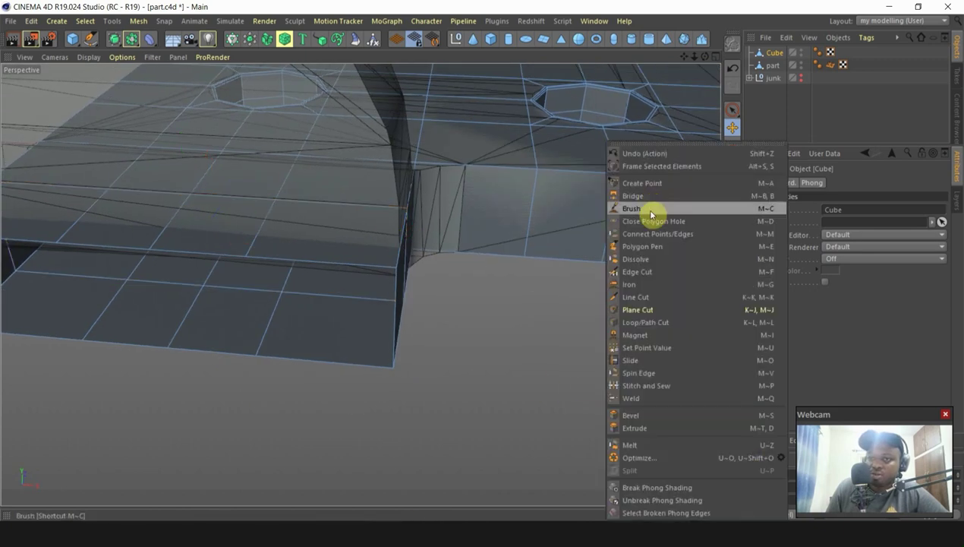
{"action": "left_click", "coordinate": [647, 196]}
{"action": "left_click_drag", "start_coordinate": [350, 268], "coordinate": [331, 357]}
{"action": "left_click_drag", "start_coordinate": [226, 259], "coordinate": [208, 333]}
{"action": "scroll", "coordinate": [250, 286], "scroll_direction": "down", "scroll_amount": 5}
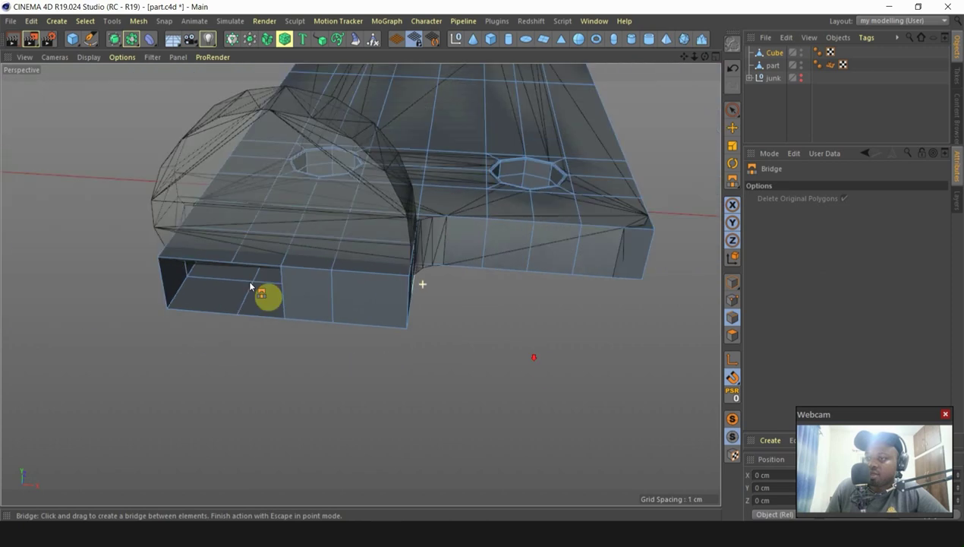
{"action": "scroll", "coordinate": [215, 279], "scroll_direction": "up", "scroll_amount": 4}
{"action": "left_click_drag", "start_coordinate": [284, 255], "coordinate": [298, 340]}
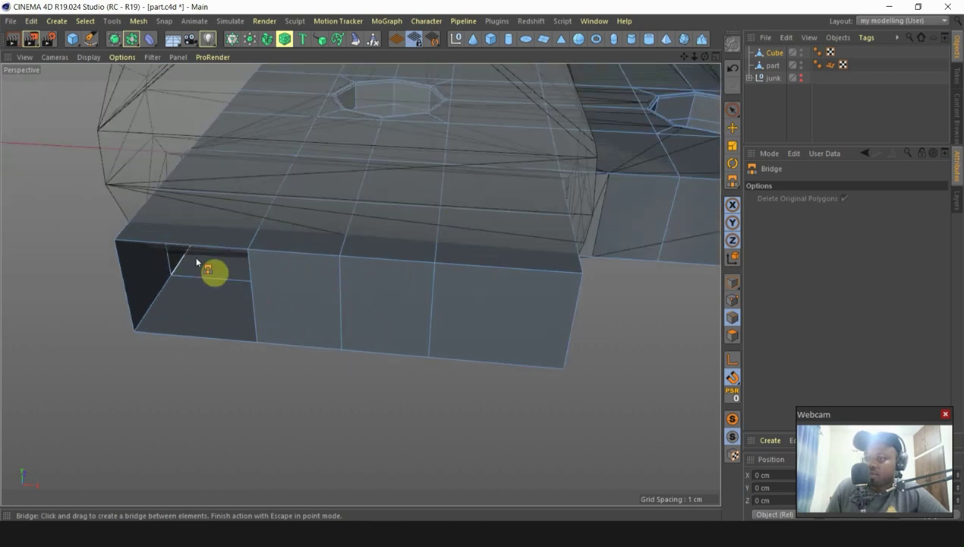
{"action": "left_click_drag", "start_coordinate": [194, 284], "coordinate": [637, 253]}
Step: Select the outer row of top polygons on the extruded section and extrude them up to the reference upright's top, at Y 0.7 cm
{"action": "left_click", "coordinate": [732, 109]}
{"action": "left_click", "coordinate": [731, 334]}
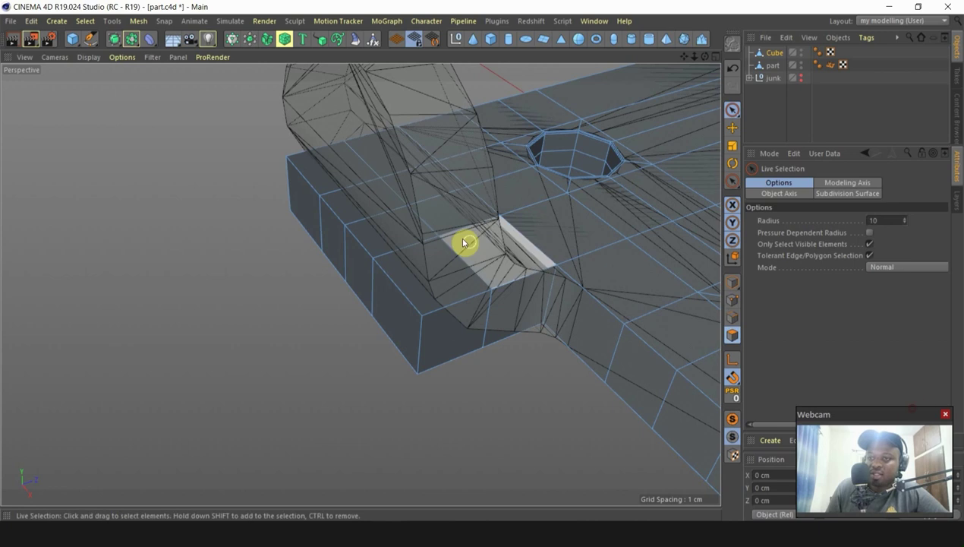
{"action": "mouse_move", "coordinate": [351, 186]}
{"action": "left_mouse_down"}
{"action": "mouse_move", "coordinate": [402, 265]}
{"action": "mouse_move", "coordinate": [371, 351]}
{"action": "left_mouse_up"}
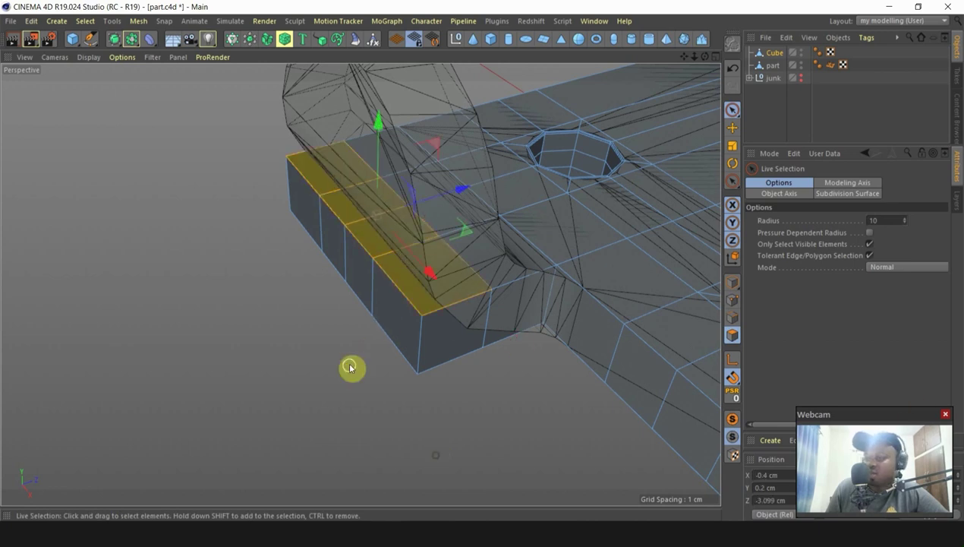
{"action": "middle_click", "coordinate": [368, 359]}
{"action": "middle_click", "coordinate": [229, 481]}
{"action": "scroll", "coordinate": [341, 369], "scroll_direction": "down", "scroll_amount": 3}
{"action": "scroll", "coordinate": [410, 276], "scroll_direction": "up", "scroll_amount": 3}
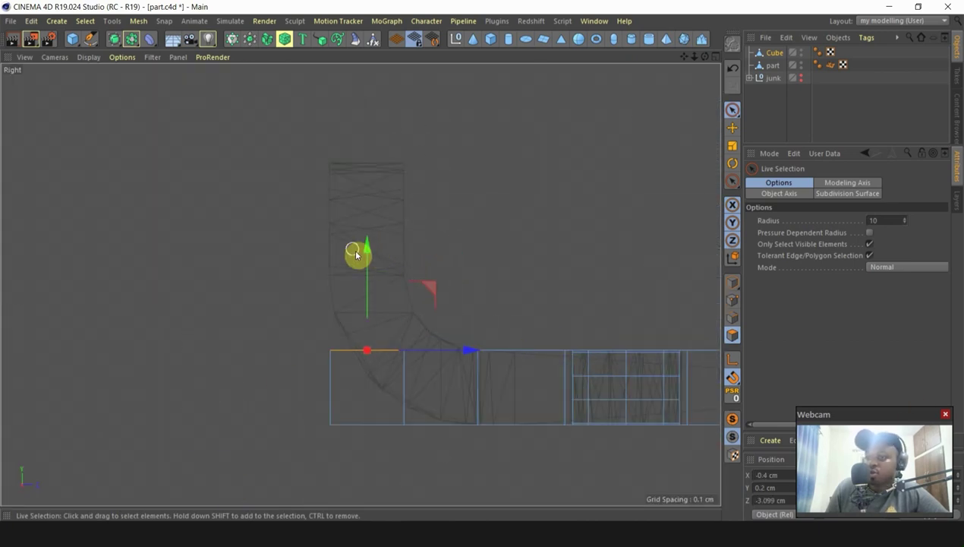
{"action": "left_click_drag", "start_coordinate": [366, 244], "coordinate": [385, 131]}
{"action": "scroll", "coordinate": [371, 195], "scroll_direction": "up", "scroll_amount": 5}
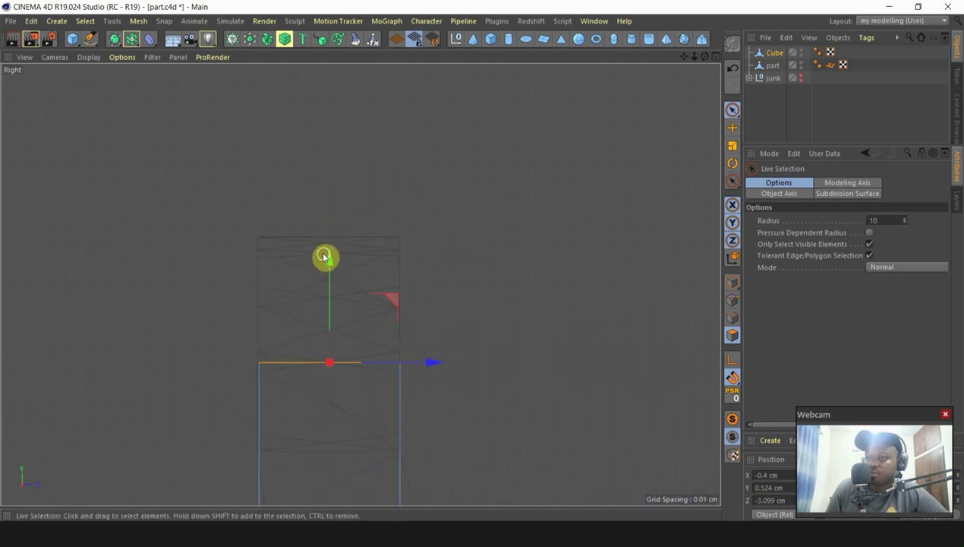
{"action": "left_click_drag", "start_coordinate": [325, 256], "coordinate": [349, 143]}
{"action": "scroll", "coordinate": [342, 193], "scroll_direction": "down", "scroll_amount": 5}
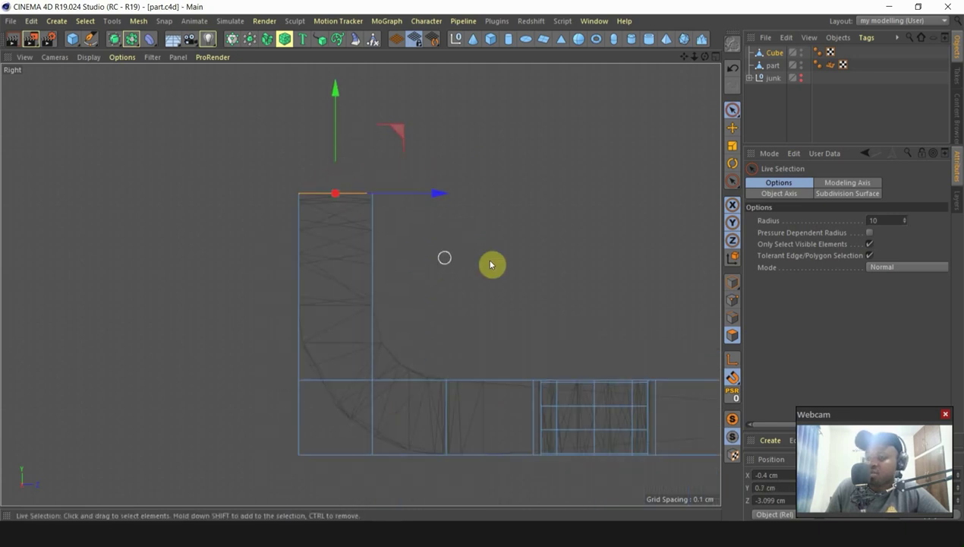
Step: Examine the inner corner between the new upright and the plate against the reference part's curved bend
{"action": "scroll", "coordinate": [454, 168], "scroll_direction": "down", "scroll_amount": 1}
{"action": "left_click", "coordinate": [401, 371]}
{"action": "scroll", "coordinate": [401, 370], "scroll_direction": "up", "scroll_amount": 3}
{"action": "left_click", "coordinate": [372, 256]}
{"action": "left_click", "coordinate": [388, 352]}
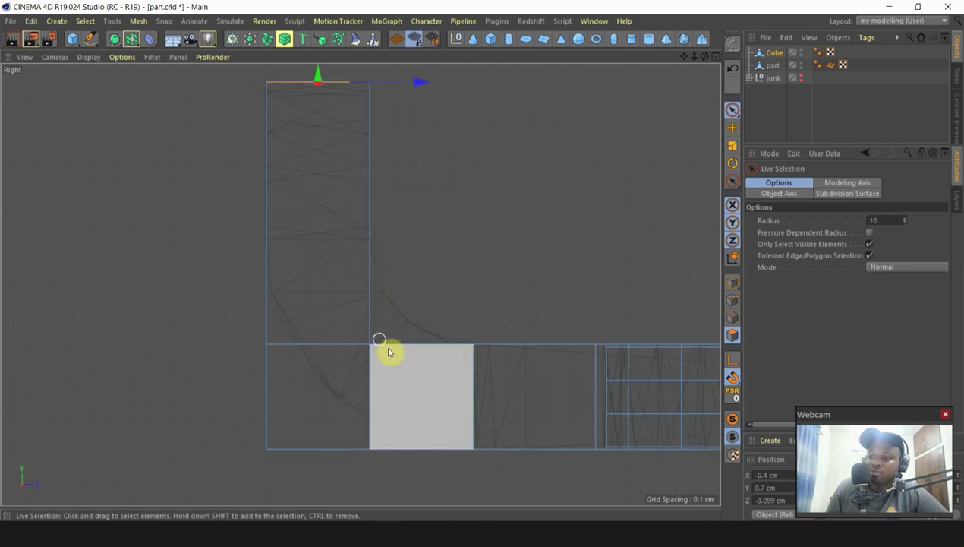
{"action": "scroll", "coordinate": [387, 247], "scroll_direction": "down", "scroll_amount": 3}
{"action": "middle_click", "coordinate": [582, 396]}
{"action": "middle_click", "coordinate": [279, 219]}
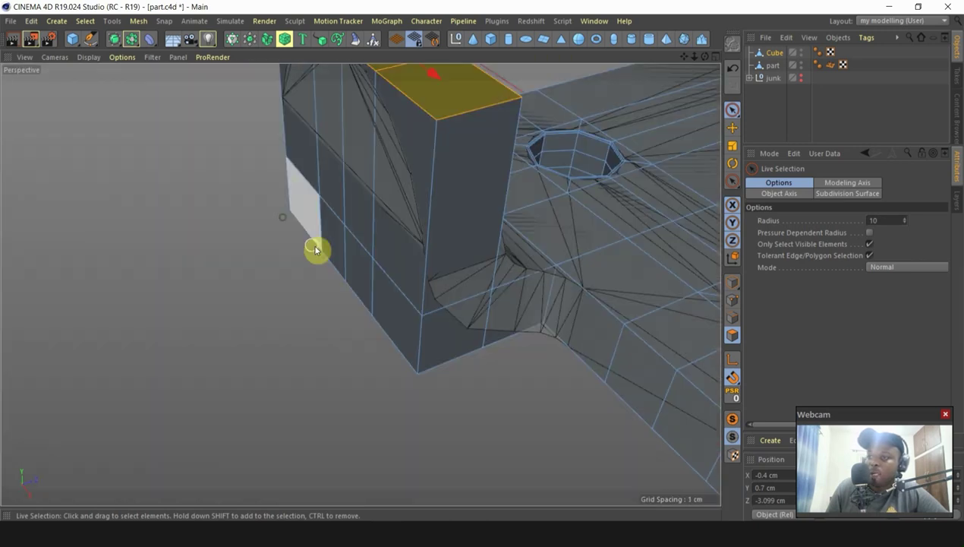
{"action": "scroll", "coordinate": [334, 254], "scroll_direction": "down", "scroll_amount": 3}
{"action": "left_click_drag", "start_coordinate": [566, 344], "coordinate": [394, 268], "text": "alt"}
{"action": "scroll", "coordinate": [465, 237], "scroll_direction": "up", "scroll_amount": 3}
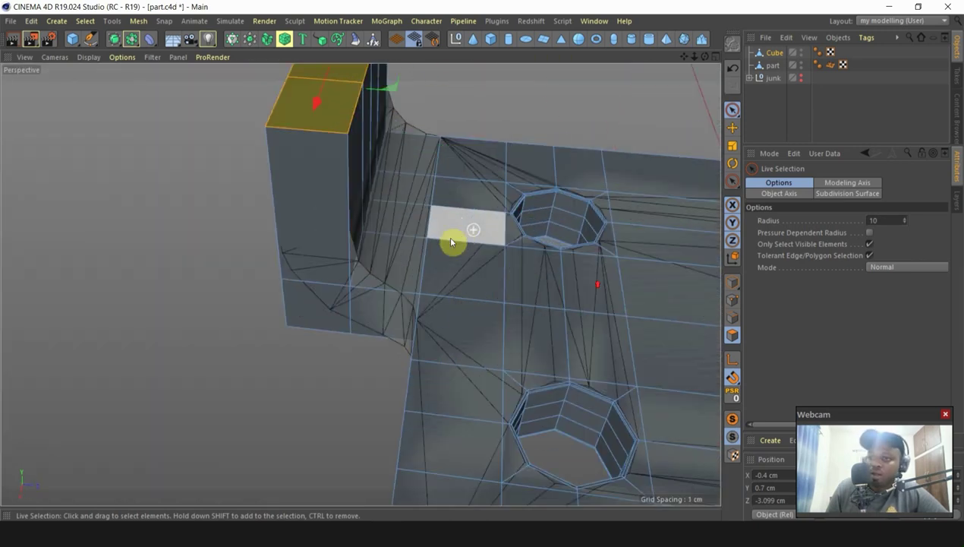
Step: Examine the upright's foot and outer side against the reference's rounding, and clear the polygon selection
{"action": "scroll", "coordinate": [448, 238], "scroll_direction": "up", "scroll_amount": 3}
{"action": "left_click_drag", "start_coordinate": [403, 222], "coordinate": [392, 275], "text": "alt"}
{"action": "scroll", "coordinate": [349, 271], "scroll_direction": "down", "scroll_amount": 4}
{"action": "left_click_drag", "start_coordinate": [345, 242], "coordinate": [555, 382], "text": "alt"}
{"action": "scroll", "coordinate": [398, 281], "scroll_direction": "up", "scroll_amount": 4}
{"action": "left_click", "coordinate": [730, 127]}
{"action": "right_click_drag", "start_coordinate": [324, 289], "coordinate": [342, 379], "text": "alt"}
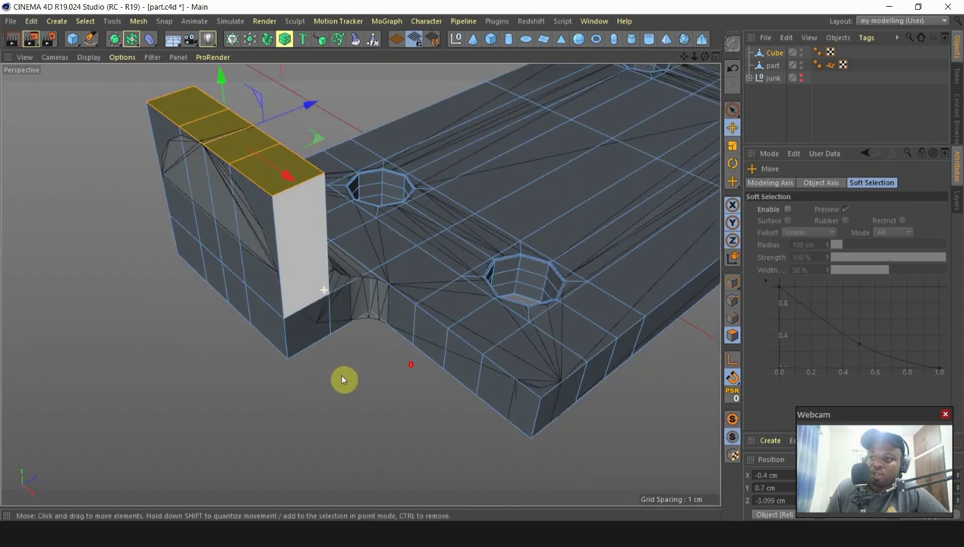
{"action": "left_click", "coordinate": [342, 380]}
{"action": "left_click_drag", "start_coordinate": [355, 340], "coordinate": [370, 282], "text": "alt"}
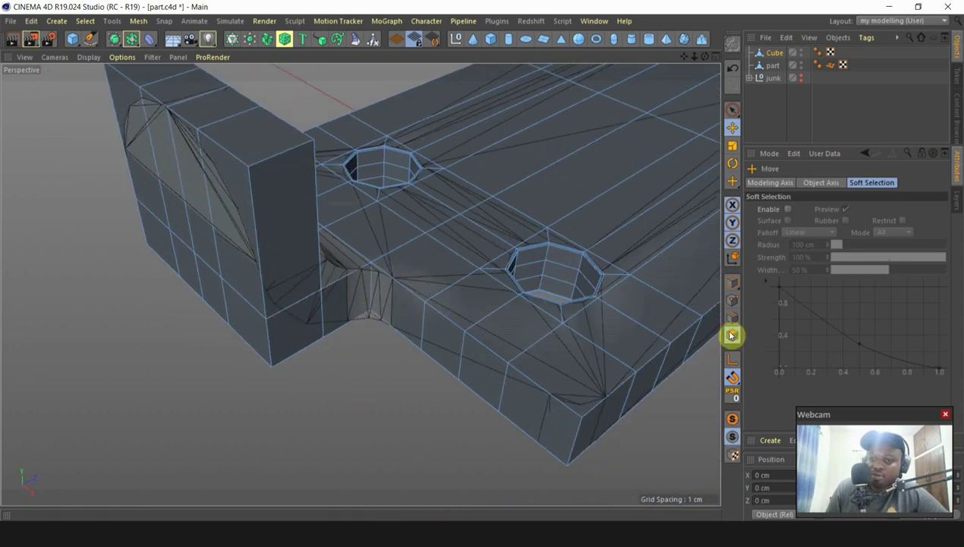
Step: Switch to edge editing, inspect the vertical edge at the bracket's inner corner and save the scene
{"action": "left_click", "coordinate": [732, 319]}
{"action": "right_click_drag", "start_coordinate": [341, 284], "coordinate": [397, 302], "text": "alt"}
{"action": "left_click", "coordinate": [398, 298]}
{"action": "left_click_drag", "start_coordinate": [434, 250], "coordinate": [435, 216], "text": "alt"}
{"action": "key", "text": "ctrl+s"}
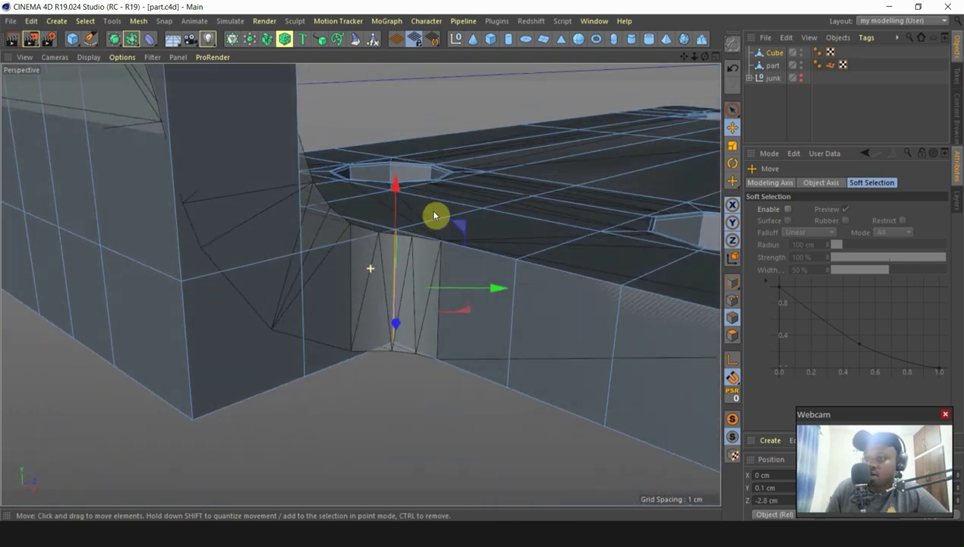
Step: Select the edge ring running around the upright's foot across its outer face, sides and underside, and dissolve it
{"action": "left_click", "coordinate": [256, 264]}
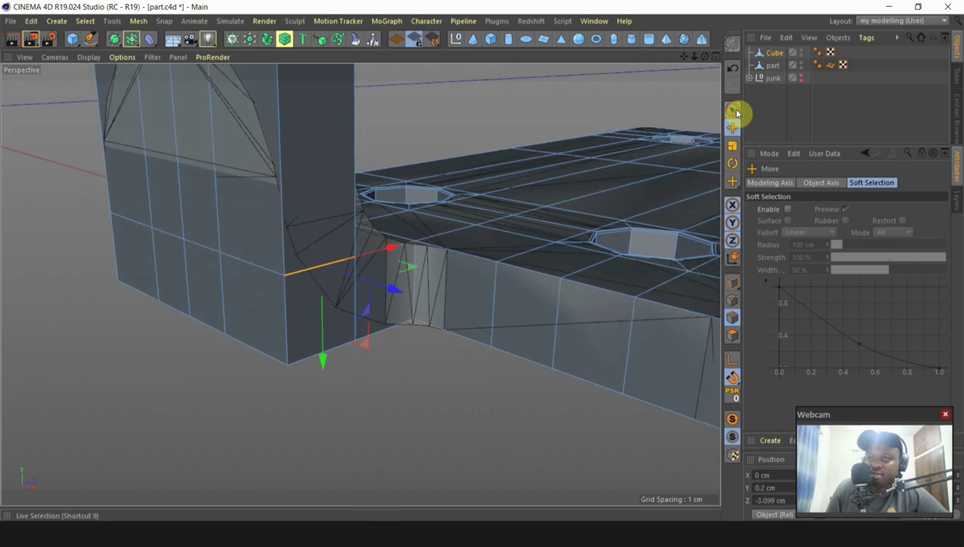
{"action": "left_click", "coordinate": [733, 112]}
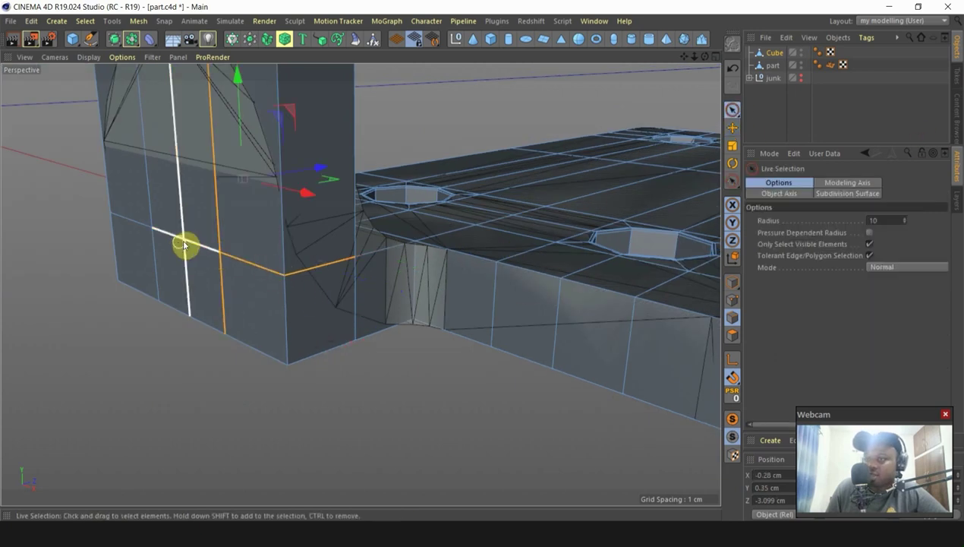
{"action": "left_click", "coordinate": [275, 279]}
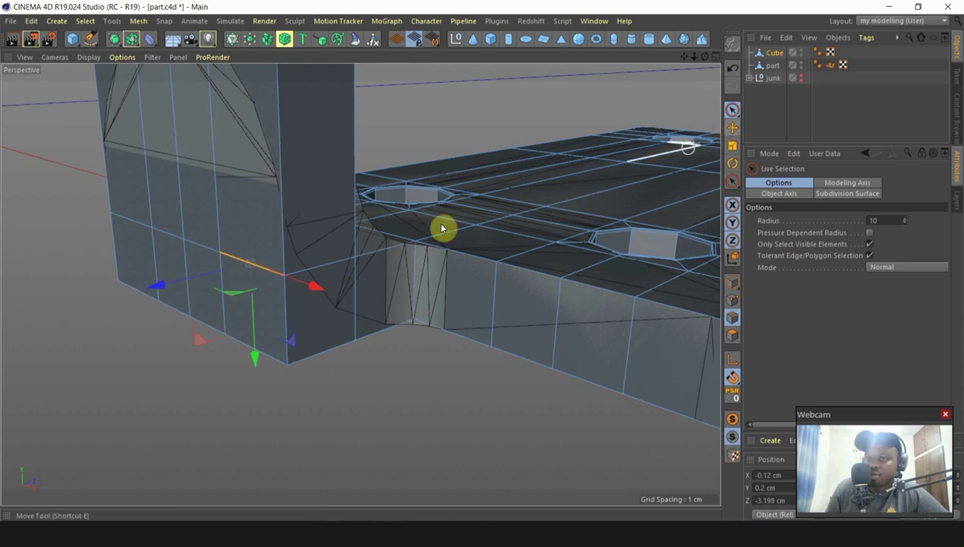
{"action": "left_click", "coordinate": [311, 268], "text": "shift"}
{"action": "left_click_drag", "start_coordinate": [313, 263], "coordinate": [350, 258], "text": "alt"}
{"action": "left_click", "coordinate": [366, 240], "text": "shift"}
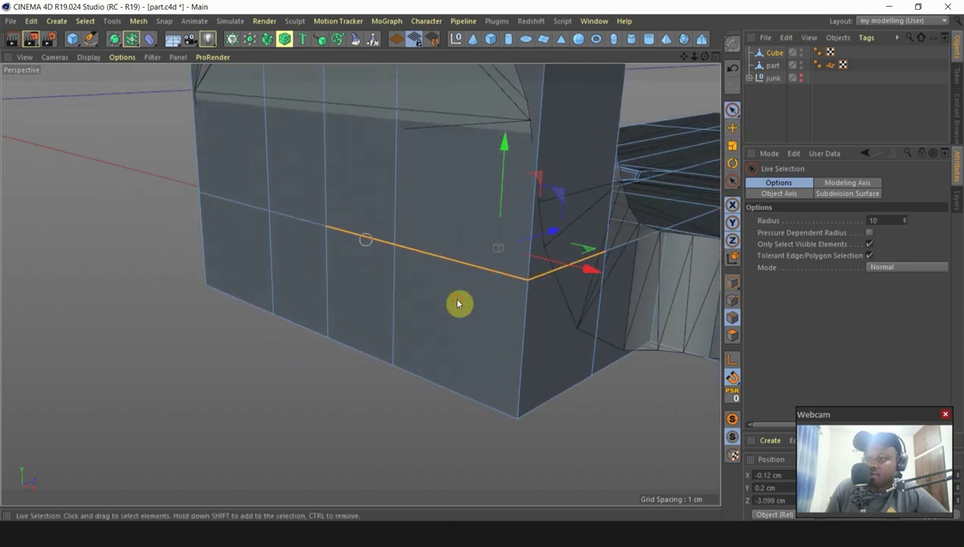
{"action": "left_click", "coordinate": [305, 219], "text": "shift"}
{"action": "left_click", "coordinate": [230, 209], "text": "shift"}
{"action": "left_click_drag", "start_coordinate": [248, 202], "coordinate": [300, 237], "text": "alt"}
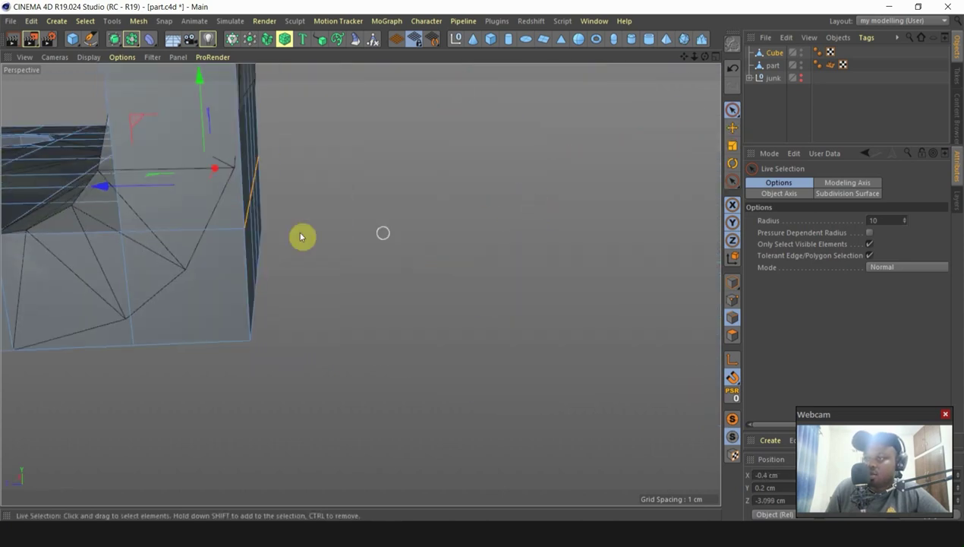
{"action": "left_click_drag", "start_coordinate": [169, 391], "coordinate": [215, 373], "text": "alt"}
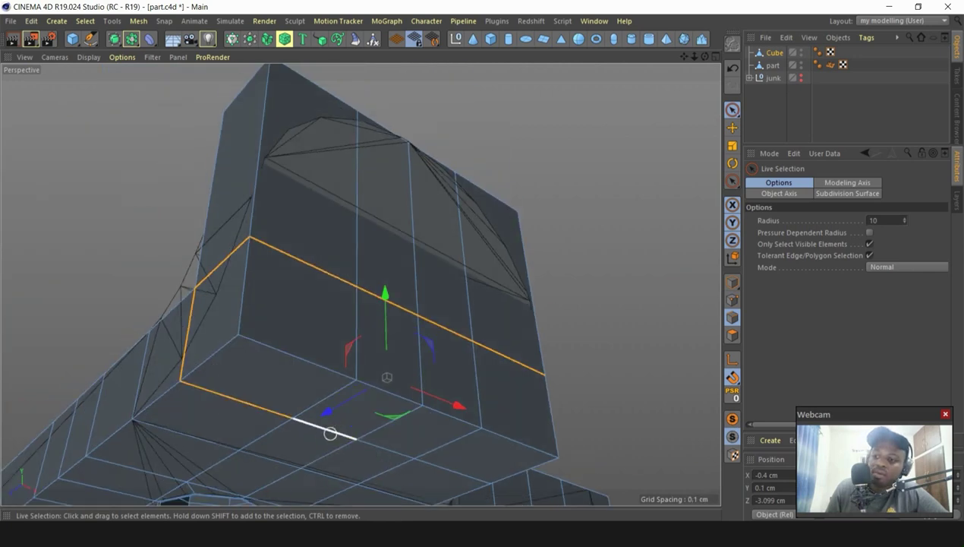
{"action": "left_click", "coordinate": [393, 454], "text": "shift"}
{"action": "left_click_drag", "start_coordinate": [512, 416], "coordinate": [250, 385], "text": "alt"}
{"action": "right_click_drag", "start_coordinate": [314, 482], "coordinate": [478, 458], "text": "alt"}
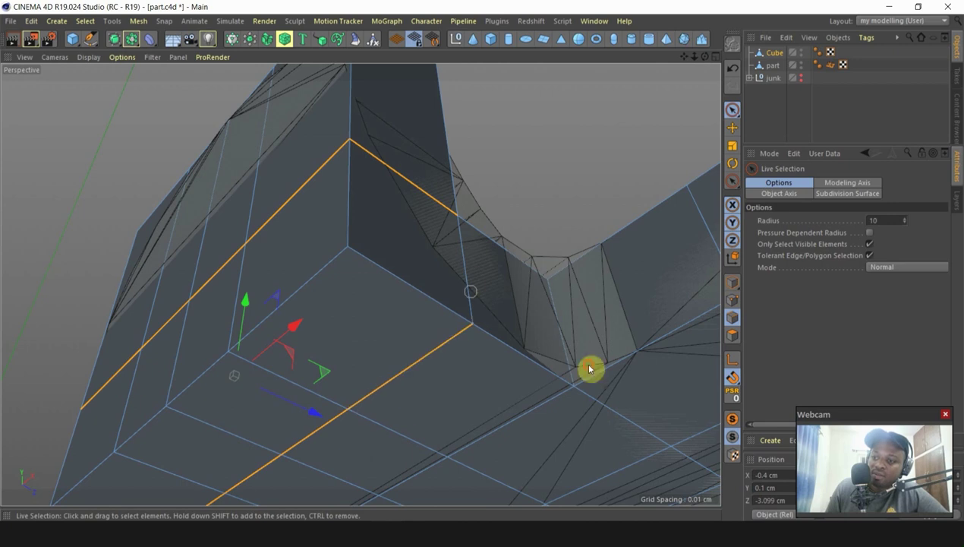
{"action": "left_click_drag", "start_coordinate": [590, 369], "coordinate": [409, 428], "text": "alt"}
{"action": "right_click", "coordinate": [503, 187]}
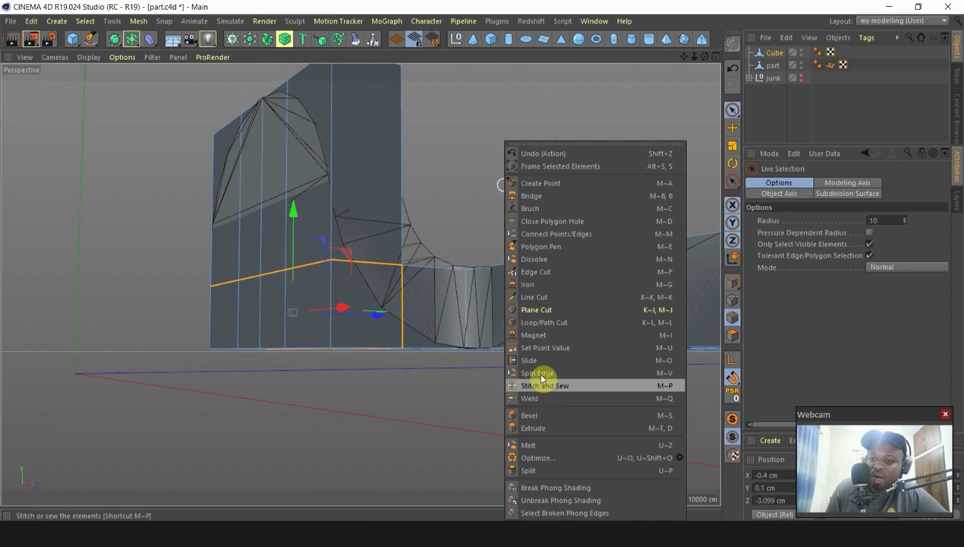
{"action": "left_click", "coordinate": [690, 331]}
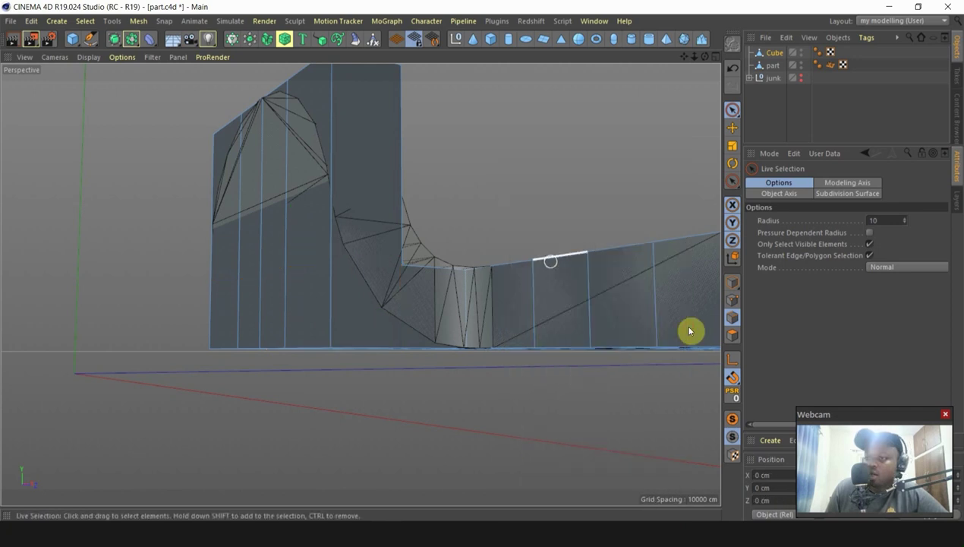
Step: Select all edge segments along the upright's outer bottom corner and bevel them round with a 0.382 cm offset and 4 subdivisions
{"action": "left_click_drag", "start_coordinate": [335, 293], "coordinate": [357, 299], "text": "alt"}
{"action": "left_click_drag", "start_coordinate": [418, 413], "coordinate": [473, 275], "text": "alt"}
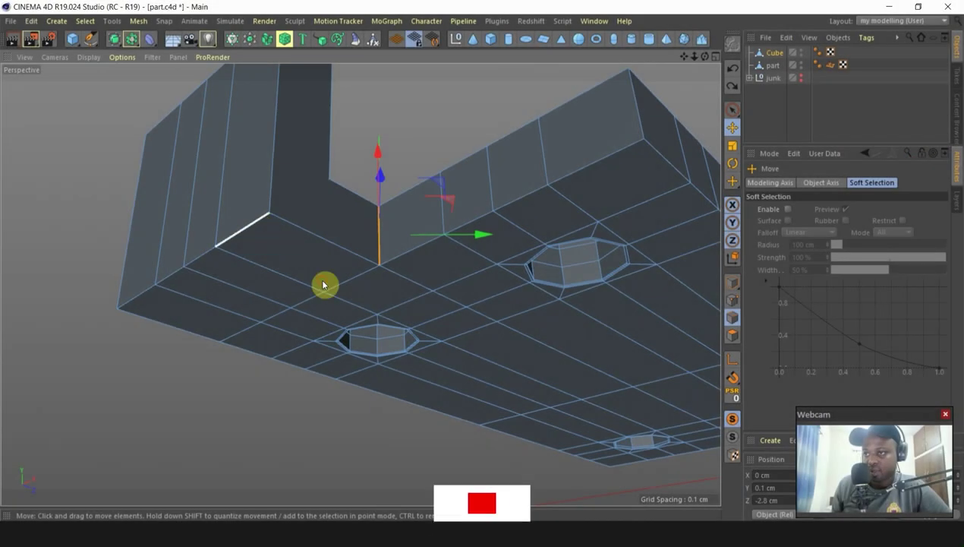
{"action": "left_click", "coordinate": [215, 250]}
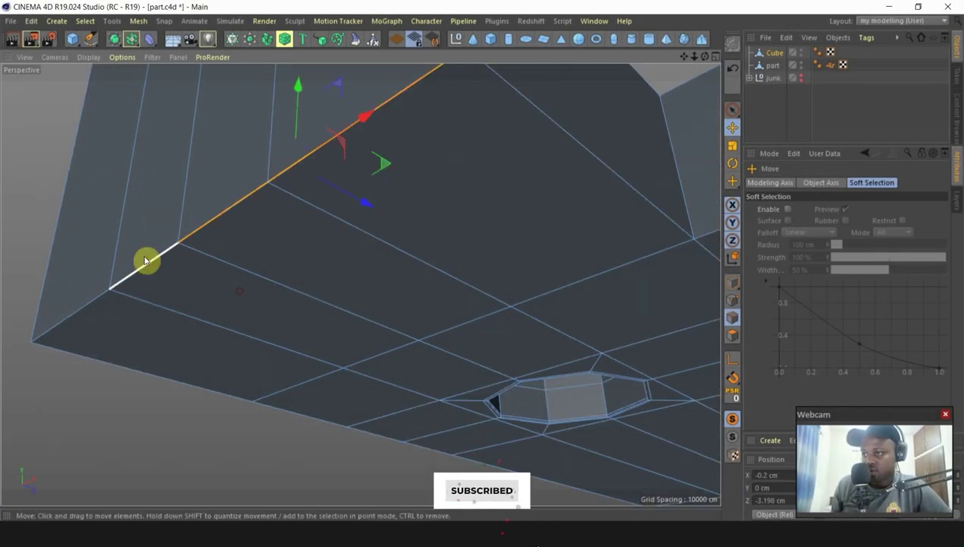
{"action": "left_click", "coordinate": [132, 276], "text": "shift"}
{"action": "left_click", "coordinate": [80, 320], "text": "shift"}
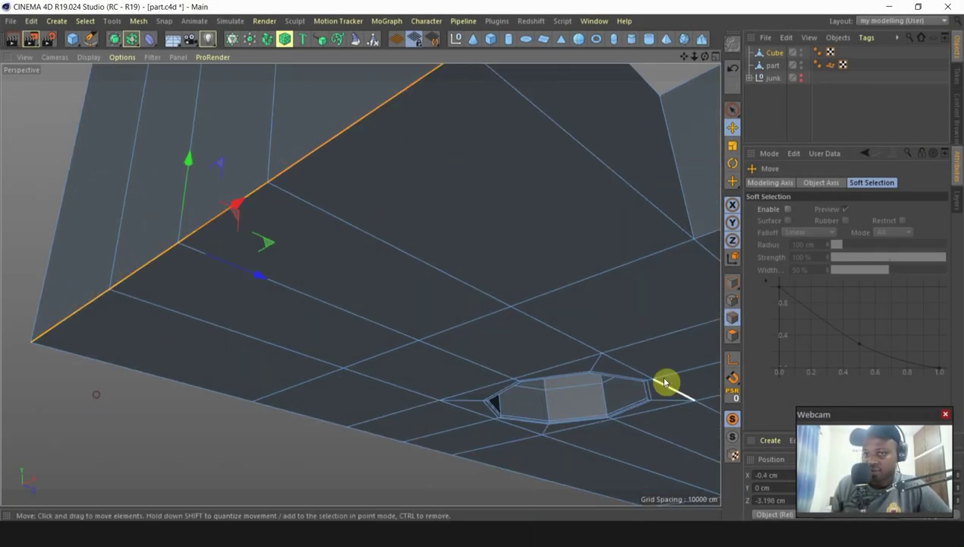
{"action": "left_click", "coordinate": [731, 421]}
{"action": "left_click_drag", "start_coordinate": [376, 281], "coordinate": [391, 307], "text": "alt"}
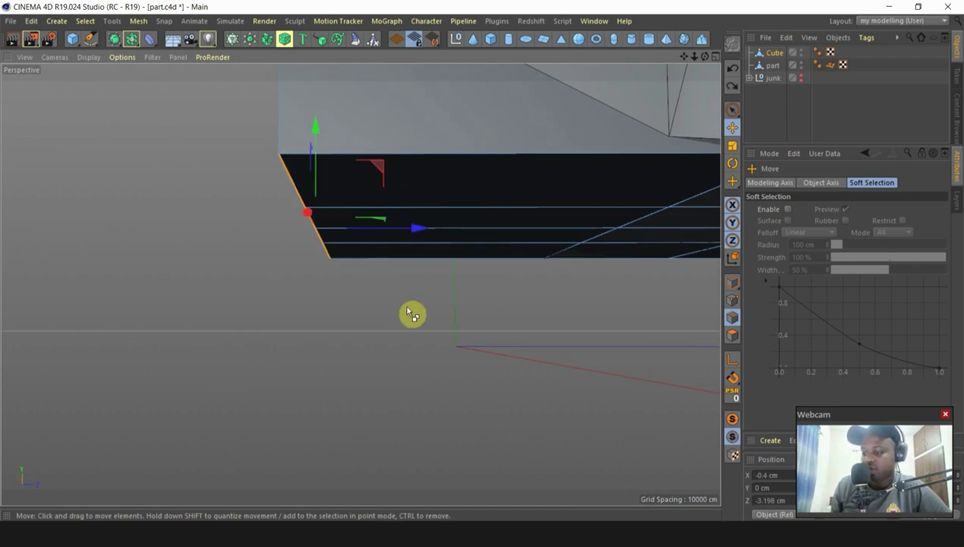
{"action": "right_click", "coordinate": [409, 353]}
{"action": "left_click", "coordinate": [443, 416]}
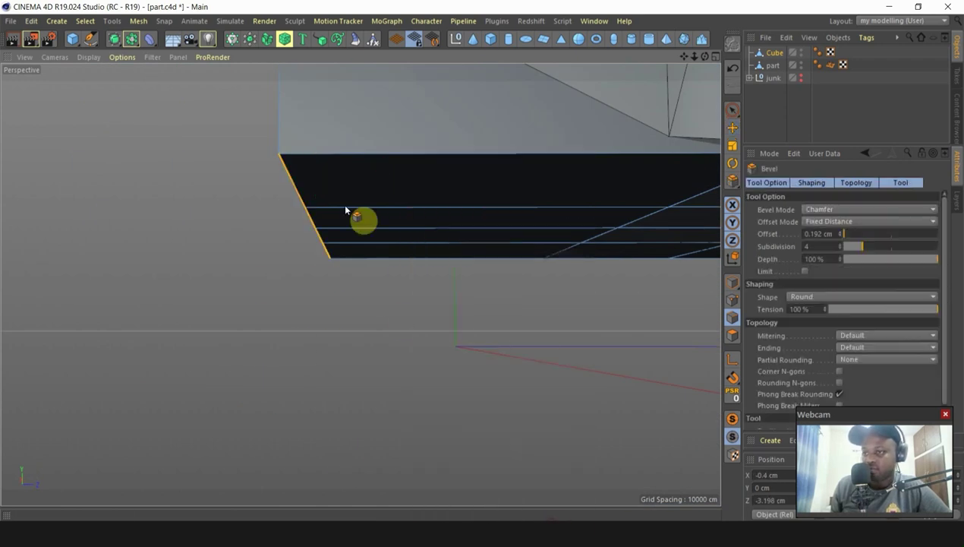
{"action": "left_click_drag", "start_coordinate": [344, 207], "coordinate": [363, 226], "text": "alt"}
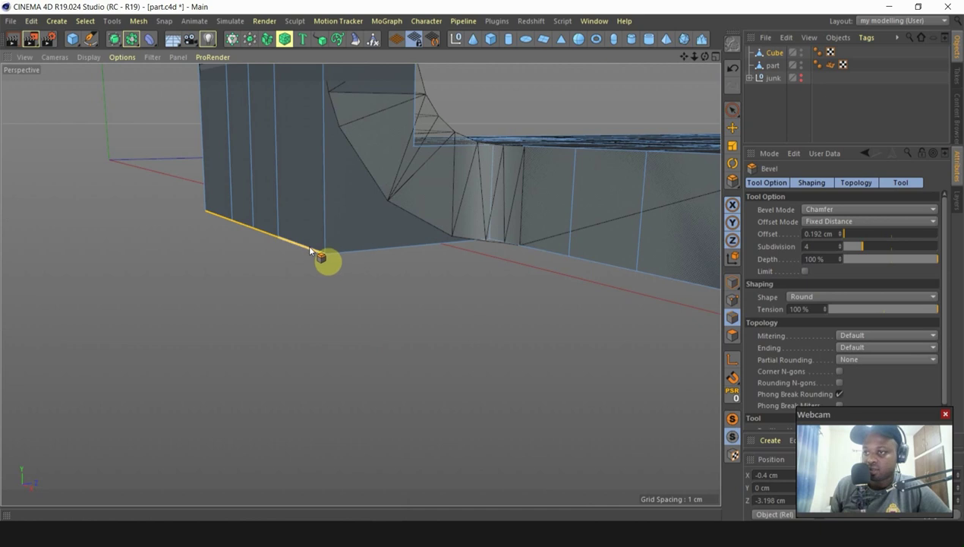
{"action": "left_click_drag", "start_coordinate": [309, 248], "coordinate": [435, 23]}
Step: Examine the rounded outer corner from below and the side against the reference part's curve
{"action": "scroll", "coordinate": [391, 98], "scroll_direction": "down", "scroll_amount": 3}
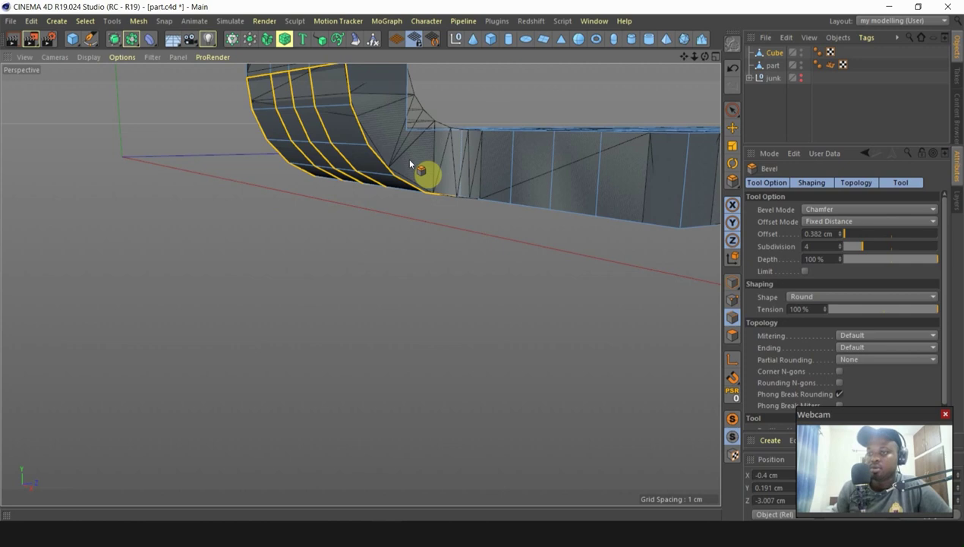
{"action": "left_click_drag", "start_coordinate": [510, 199], "coordinate": [543, 271], "text": "alt"}
{"action": "scroll", "coordinate": [403, 153], "scroll_direction": "up", "scroll_amount": 4}
{"action": "left_click_drag", "start_coordinate": [403, 153], "coordinate": [380, 77], "text": "alt"}
{"action": "left_click_drag", "start_coordinate": [479, 81], "coordinate": [392, 98], "text": "alt"}
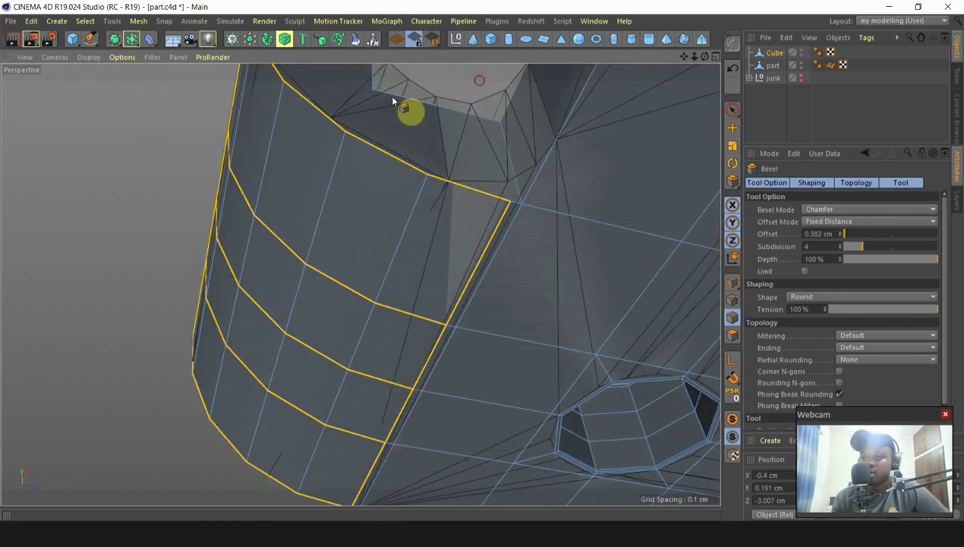
{"action": "scroll", "coordinate": [471, 184], "scroll_direction": "up", "scroll_amount": 3}
{"action": "scroll", "coordinate": [507, 184], "scroll_direction": "up", "scroll_amount": 4}
{"action": "left_click_drag", "start_coordinate": [524, 182], "coordinate": [522, 246], "text": "alt"}
{"action": "scroll", "coordinate": [467, 331], "scroll_direction": "down", "scroll_amount": 6}
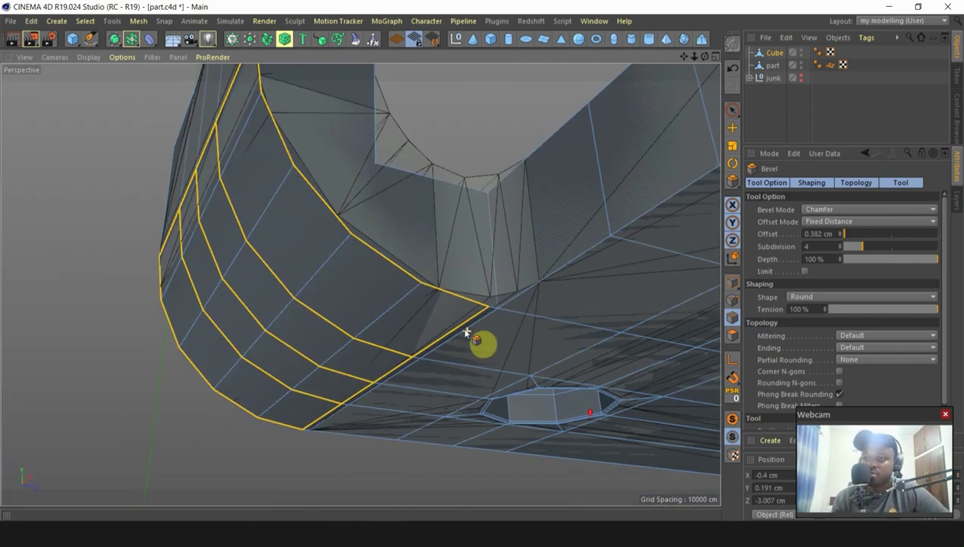
{"action": "left_click_drag", "start_coordinate": [465, 332], "coordinate": [400, 250], "text": "alt"}
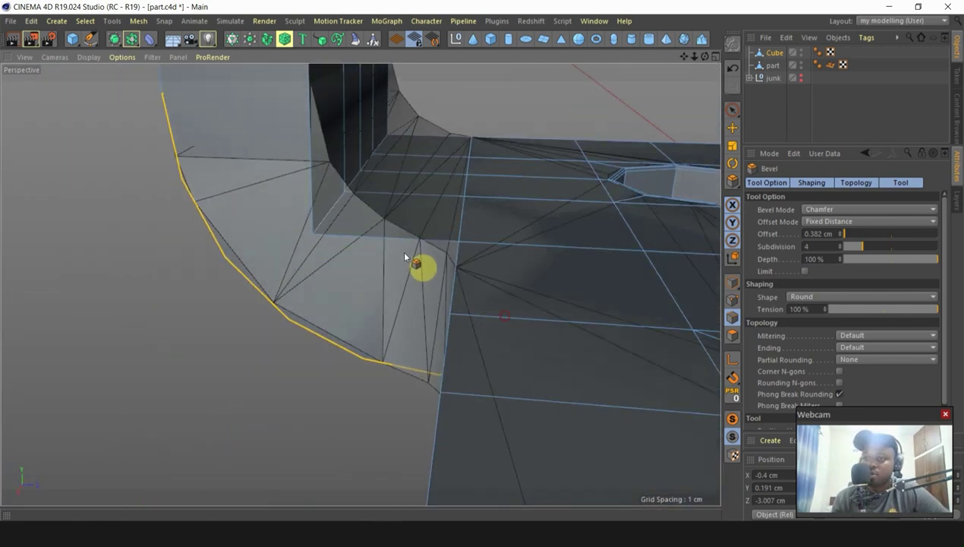
Step: Select the inner corner edges between upright and plate and bevel them with a 0.187 cm offset and 4 subdivisions
{"action": "left_click", "coordinate": [730, 128]}
{"action": "left_click_drag", "start_coordinate": [334, 222], "coordinate": [364, 164], "text": "alt"}
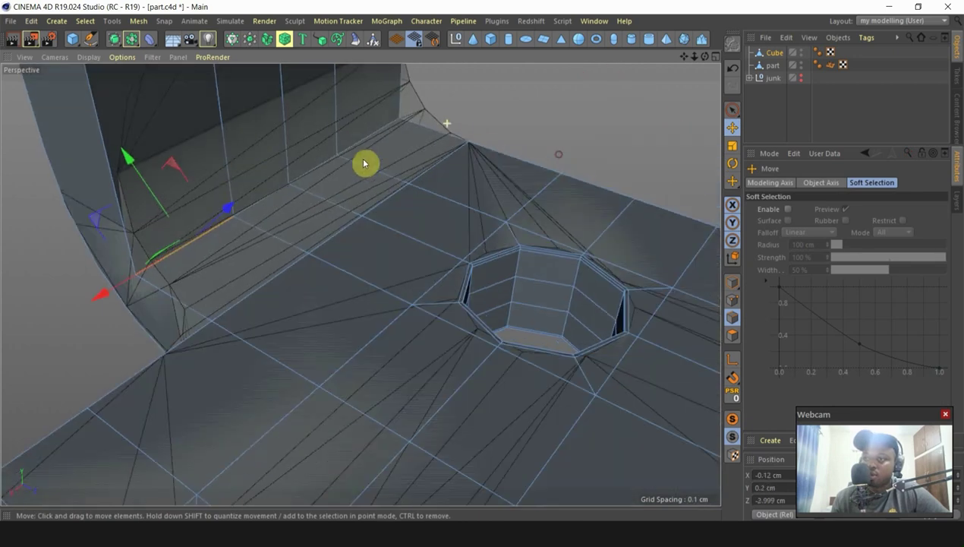
{"action": "left_click", "coordinate": [320, 176], "text": "shift"}
{"action": "left_click", "coordinate": [363, 146], "text": "shift"}
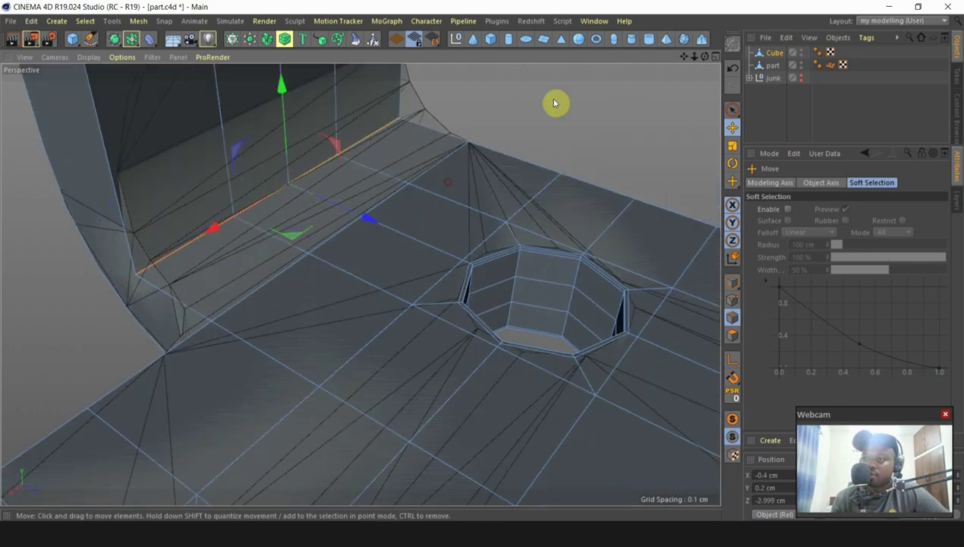
{"action": "right_click", "coordinate": [555, 101]}
{"action": "left_click", "coordinate": [606, 374]}
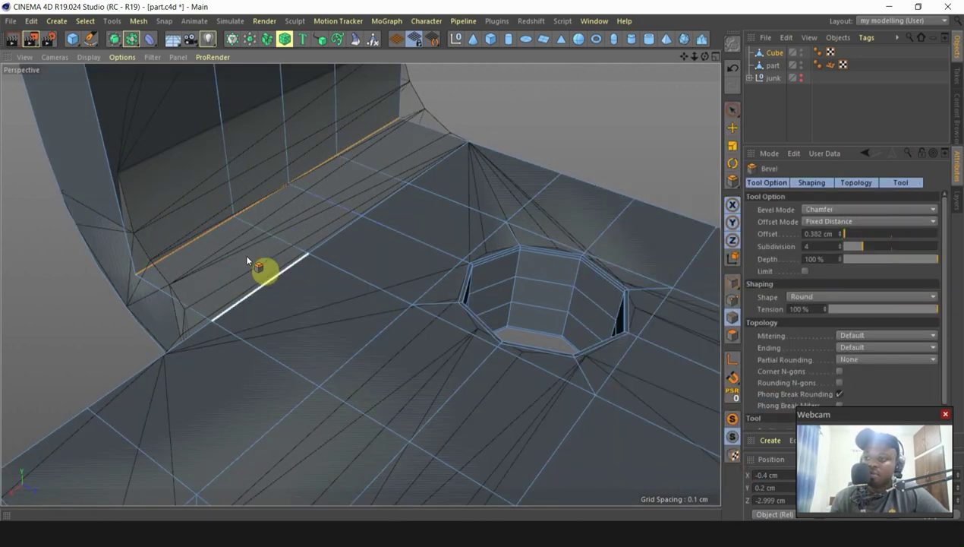
{"action": "left_click_drag", "start_coordinate": [188, 226], "coordinate": [262, 213], "text": "alt"}
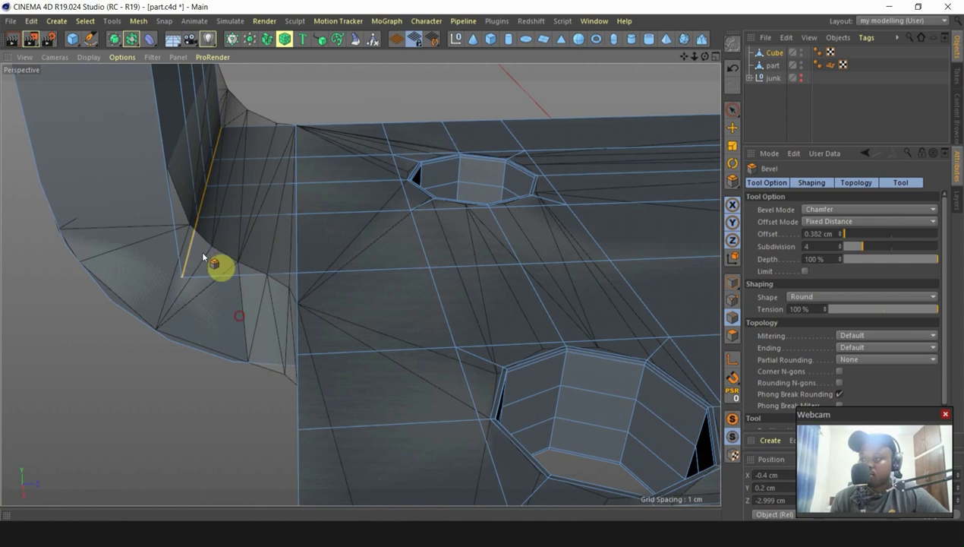
{"action": "left_click_drag", "start_coordinate": [203, 256], "coordinate": [290, 247]}
{"action": "left_click_drag", "start_coordinate": [256, 213], "coordinate": [270, 195], "text": "alt"}
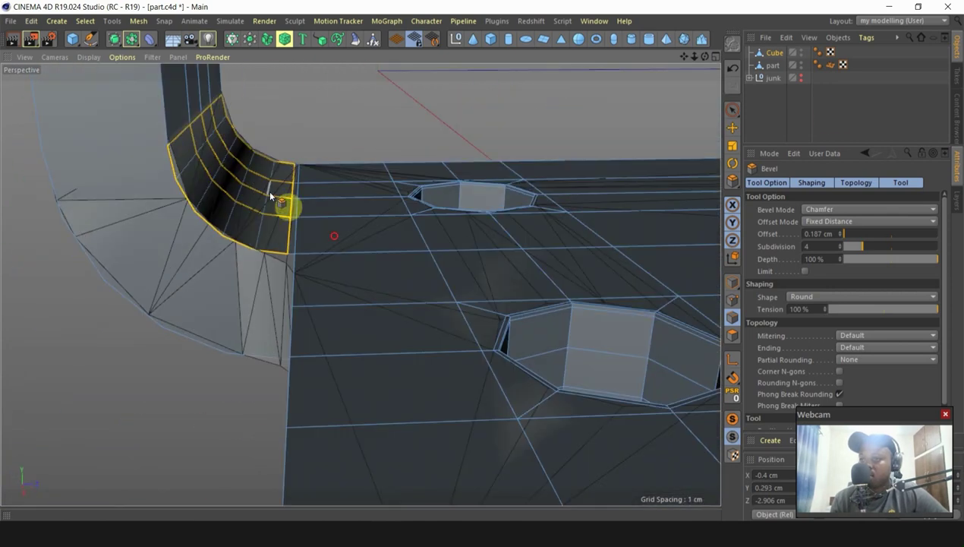
Step: Isolate the rebuilt bracket from the reference part and switch to point editing at the bend's junction with the plate
{"action": "mouse_move", "coordinate": [737, 416]}
{"action": "left_mouse_down", "text": "alt"}
{"action": "mouse_move", "coordinate": [322, 280]}
{"action": "mouse_move", "coordinate": [321, 236]}
{"action": "mouse_move", "coordinate": [308, 305]}
{"action": "mouse_move", "coordinate": [350, 299]}
{"action": "left_mouse_up", "text": "alt"}
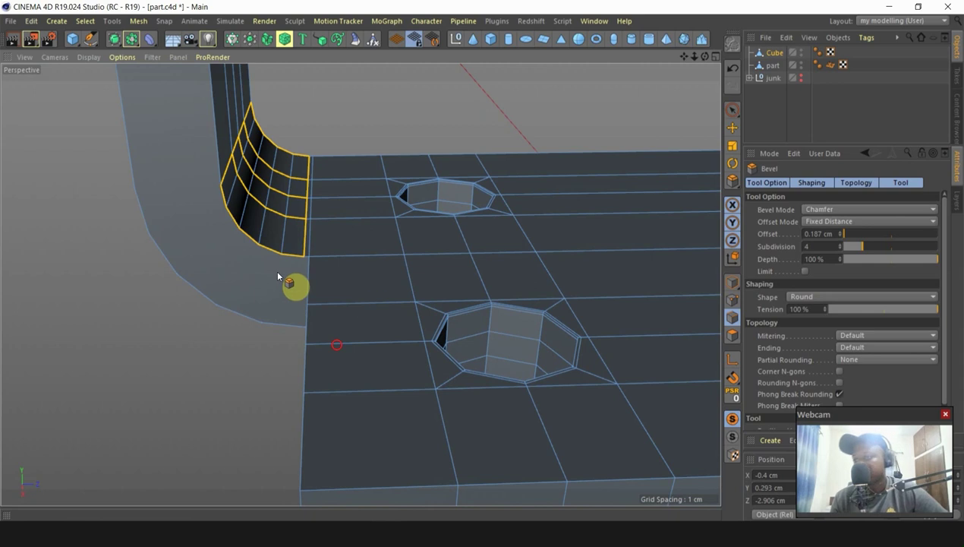
{"action": "mouse_move", "coordinate": [278, 278]}
{"action": "left_mouse_down", "text": "alt"}
{"action": "mouse_move", "coordinate": [338, 289]}
{"action": "mouse_move", "coordinate": [304, 290]}
{"action": "mouse_move", "coordinate": [304, 248]}
{"action": "mouse_move", "coordinate": [277, 260]}
{"action": "mouse_move", "coordinate": [297, 276]}
{"action": "mouse_move", "coordinate": [404, 242]}
{"action": "left_mouse_up", "text": "alt"}
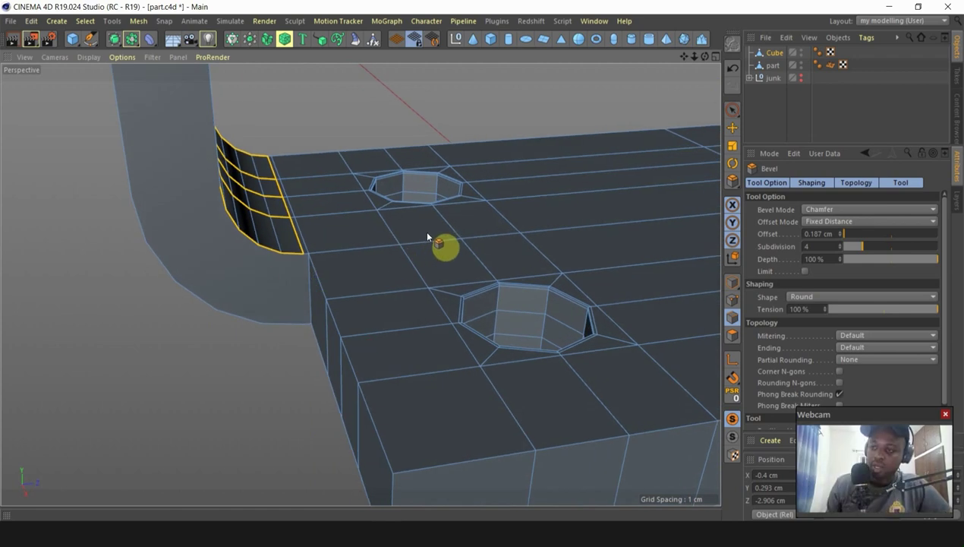
{"action": "left_click", "coordinate": [734, 300]}
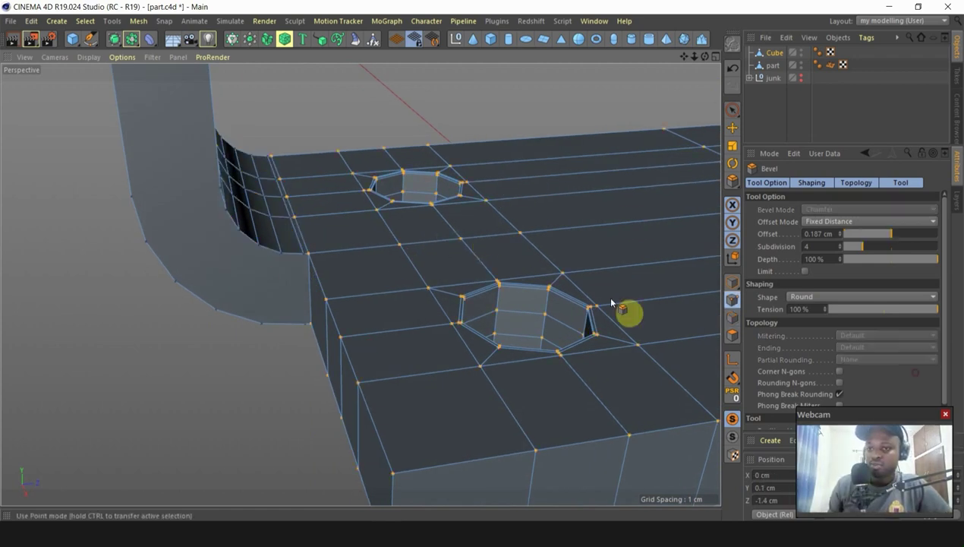
{"action": "key", "text": "k"}
{"action": "key", "text": "k"}
{"action": "right_click_drag", "start_coordinate": [325, 248], "coordinate": [413, 312], "text": "alt"}
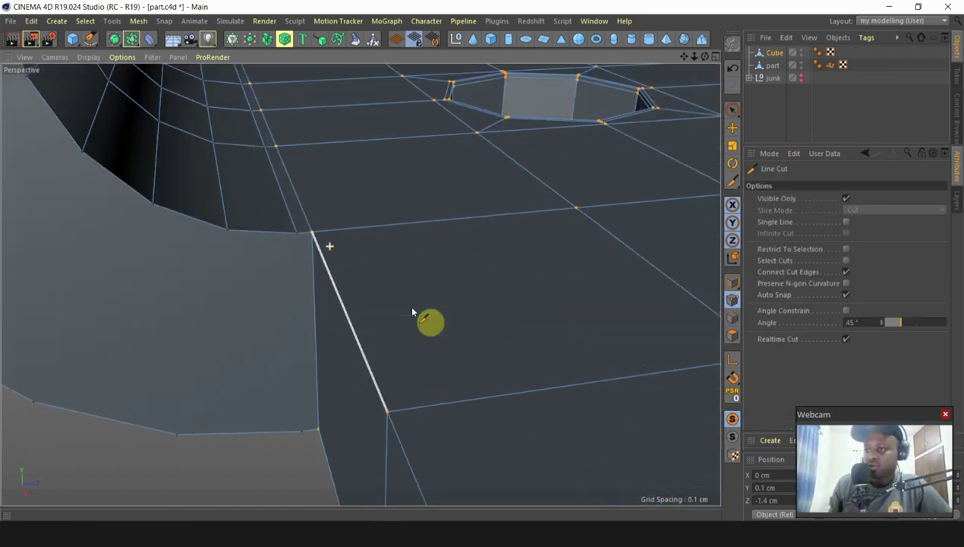
{"action": "mouse_move", "coordinate": [305, 205]}
{"action": "left_mouse_down", "text": "alt"}
{"action": "mouse_move", "coordinate": [322, 230]}
{"action": "mouse_move", "coordinate": [295, 234]}
{"action": "mouse_move", "coordinate": [316, 237]}
{"action": "mouse_move", "coordinate": [307, 213]}
{"action": "mouse_move", "coordinate": [271, 420]}
{"action": "mouse_move", "coordinate": [299, 411]}
{"action": "left_mouse_up", "text": "alt"}
Step: Clear the point selection and stitch the stray point at the inner bend's near corner onto the adjacent plate point
{"action": "right_click", "coordinate": [299, 410]}
{"action": "left_click", "coordinate": [327, 389]}
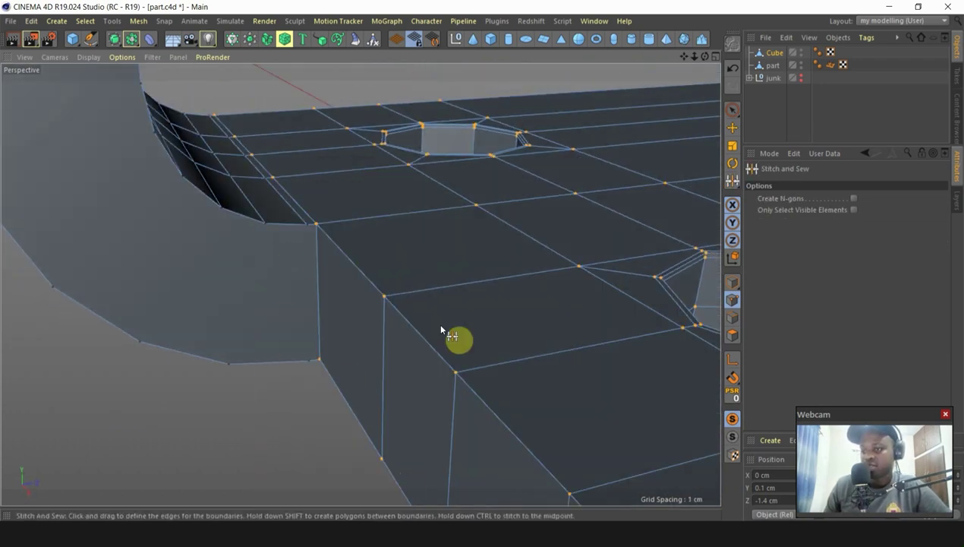
{"action": "left_click", "coordinate": [731, 129]}
{"action": "left_click", "coordinate": [263, 423]}
{"action": "right_click", "coordinate": [271, 422]}
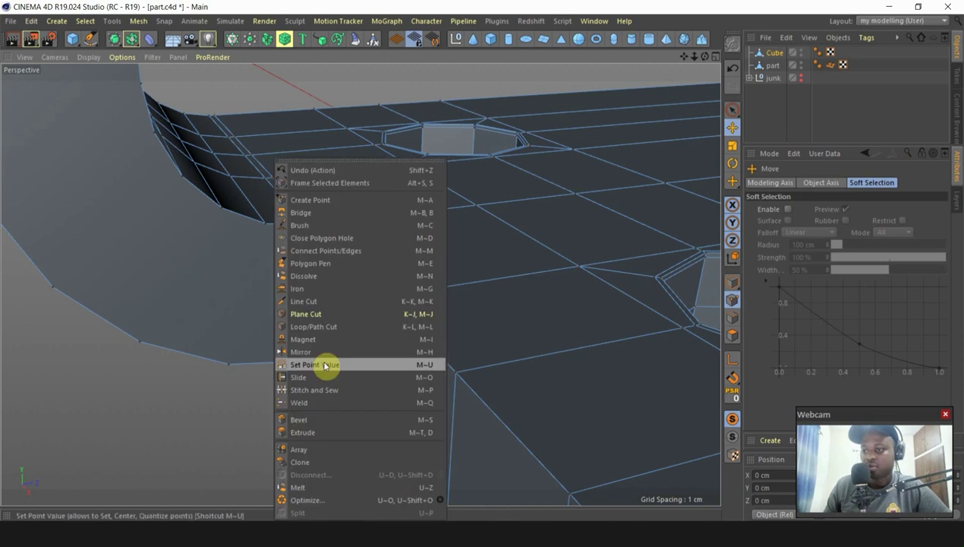
{"action": "left_click", "coordinate": [325, 389]}
{"action": "scroll", "coordinate": [304, 246], "scroll_direction": "up", "scroll_amount": 5}
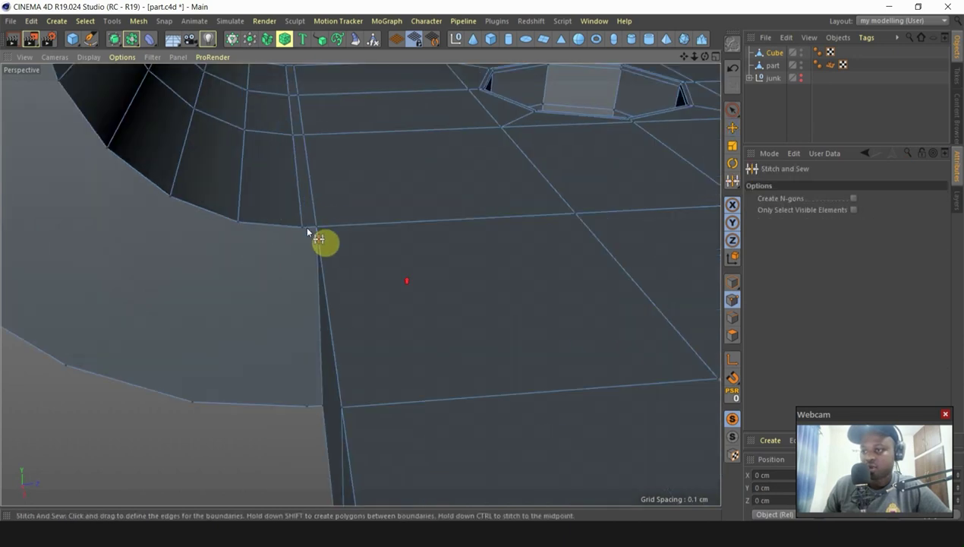
{"action": "mouse_move", "coordinate": [315, 213]}
{"action": "left_mouse_down", "text": "alt"}
{"action": "mouse_move", "coordinate": [321, 181]}
{"action": "mouse_move", "coordinate": [318, 225]}
{"action": "left_mouse_up", "text": "alt"}
Step: Stitch the remaining duplicate points along the inner bend onto the matching points on the plate's upper face
{"action": "scroll", "coordinate": [319, 226], "scroll_direction": "down", "scroll_amount": 4}
{"action": "scroll", "coordinate": [308, 304], "scroll_direction": "up", "scroll_amount": 3}
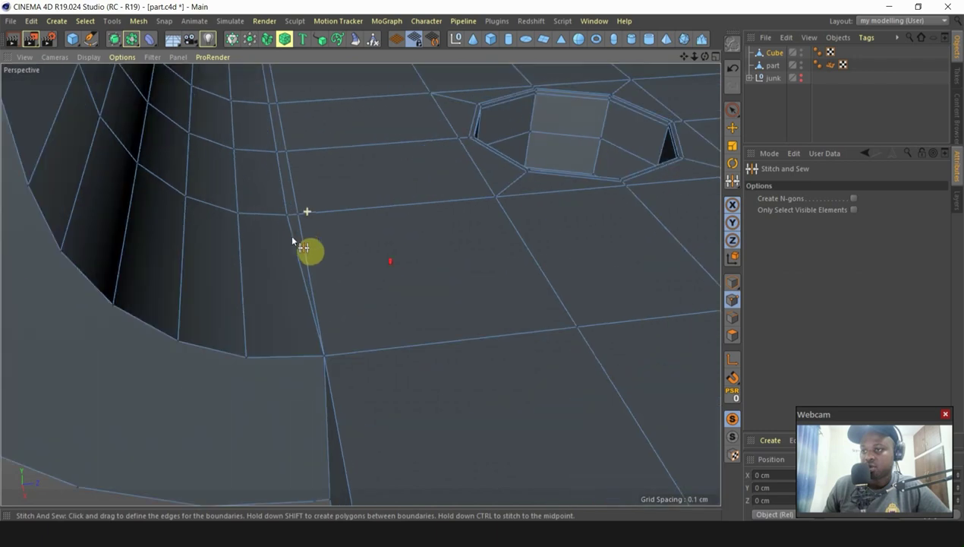
{"action": "scroll", "coordinate": [298, 220], "scroll_direction": "down", "scroll_amount": 4}
{"action": "scroll", "coordinate": [307, 284], "scroll_direction": "up", "scroll_amount": 4}
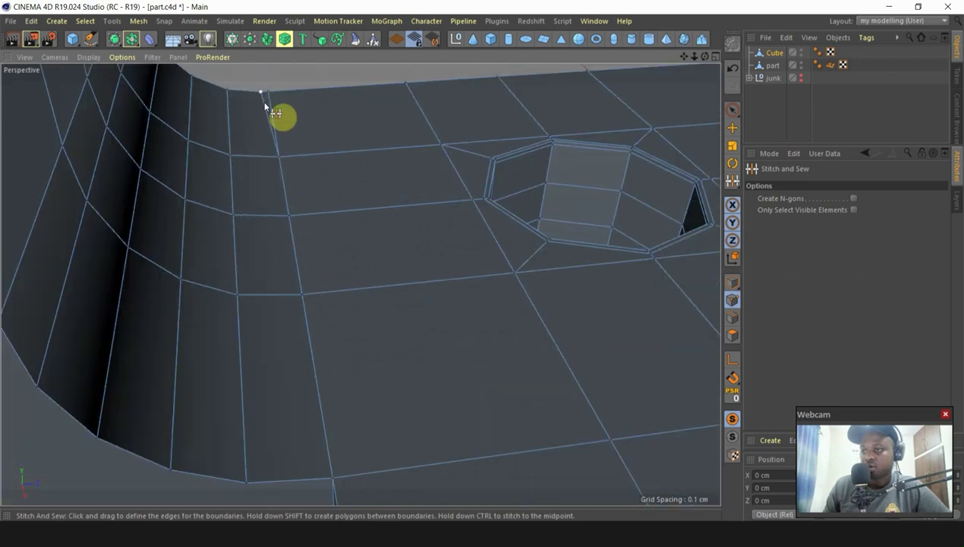
{"action": "scroll", "coordinate": [267, 92], "scroll_direction": "down", "scroll_amount": 3}
Step: Stitch the doubled points along the outer bend onto the matching plate points on the underside, from one corner to the other
{"action": "left_click_drag", "start_coordinate": [255, 309], "coordinate": [325, 168], "text": "alt"}
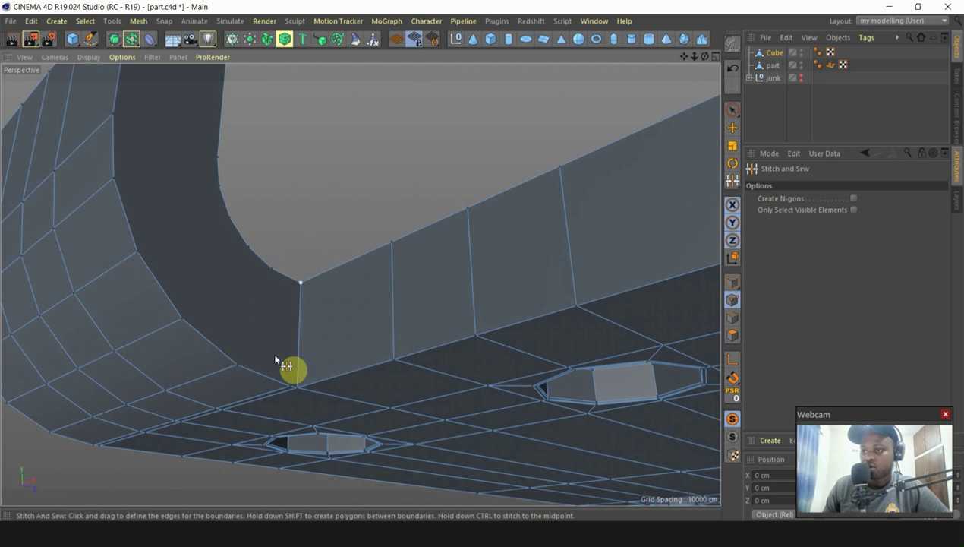
{"action": "scroll", "coordinate": [273, 400], "scroll_direction": "up", "scroll_amount": 4}
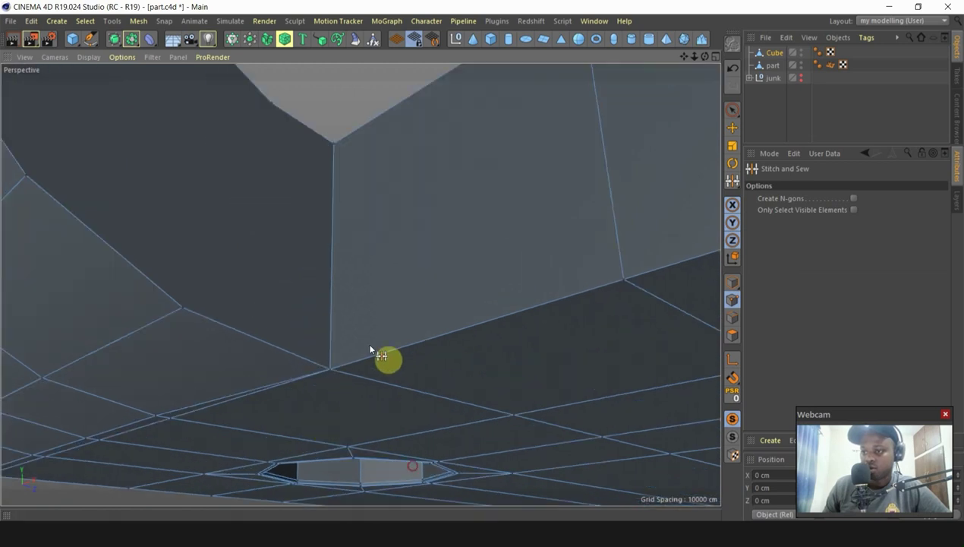
{"action": "scroll", "coordinate": [308, 345], "scroll_direction": "down", "scroll_amount": 3}
{"action": "scroll", "coordinate": [291, 319], "scroll_direction": "up", "scroll_amount": 4}
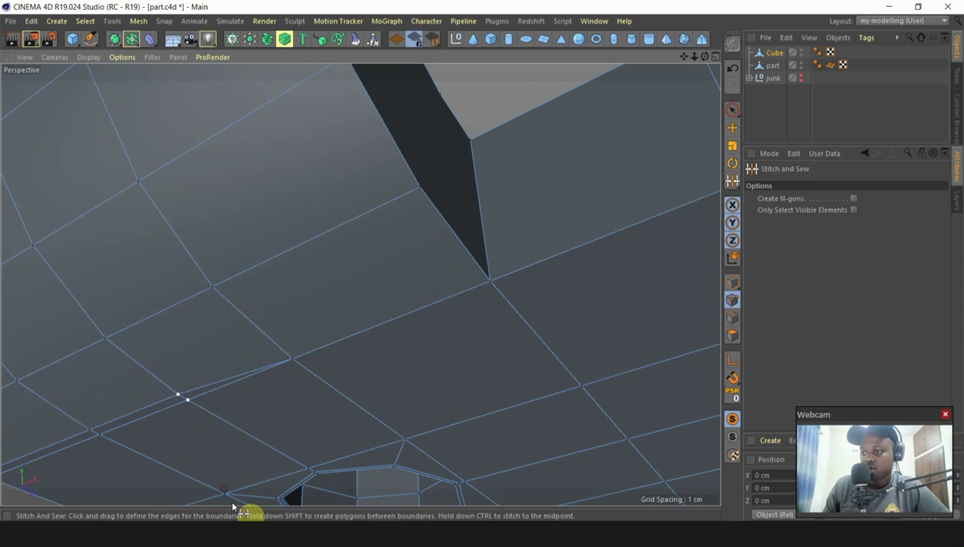
{"action": "scroll", "coordinate": [217, 405], "scroll_direction": "down", "scroll_amount": 3}
{"action": "scroll", "coordinate": [291, 325], "scroll_direction": "up", "scroll_amount": 4}
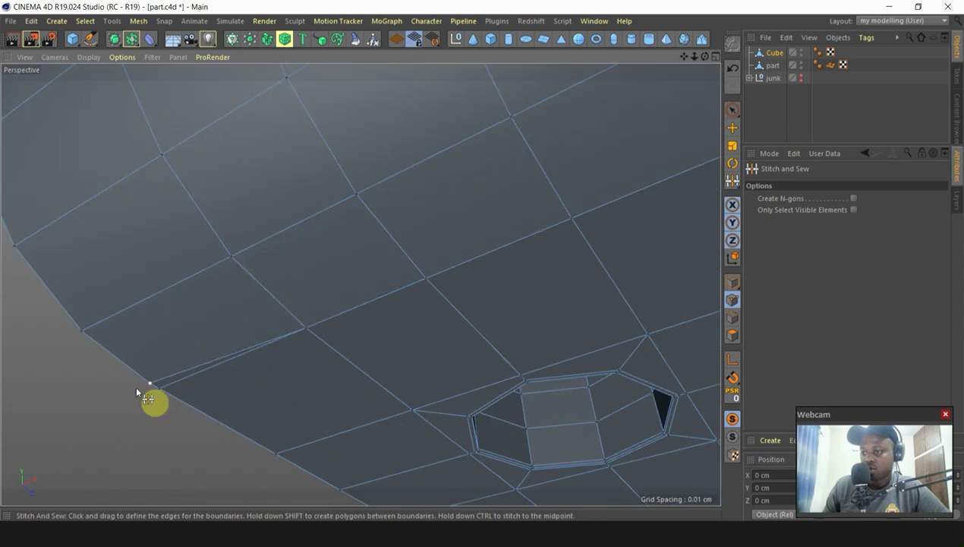
{"action": "scroll", "coordinate": [402, 315], "scroll_direction": "down", "scroll_amount": 3}
{"action": "left_click_drag", "start_coordinate": [402, 315], "coordinate": [314, 362], "text": "alt"}
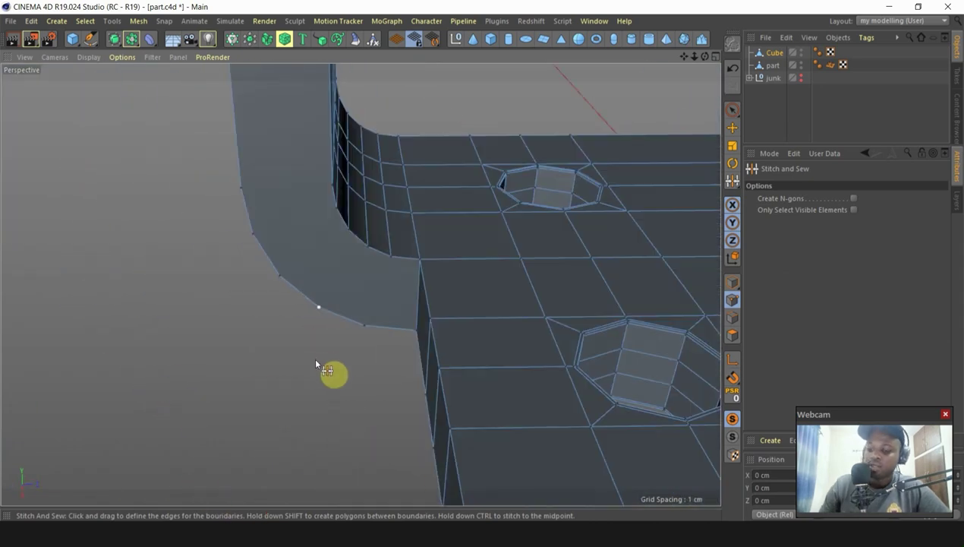
Step: Use Line Cut on the bend's side face to connect the two inner and outer point pairs nearest the plate
{"action": "key", "text": "k"}
{"action": "key", "text": "k"}
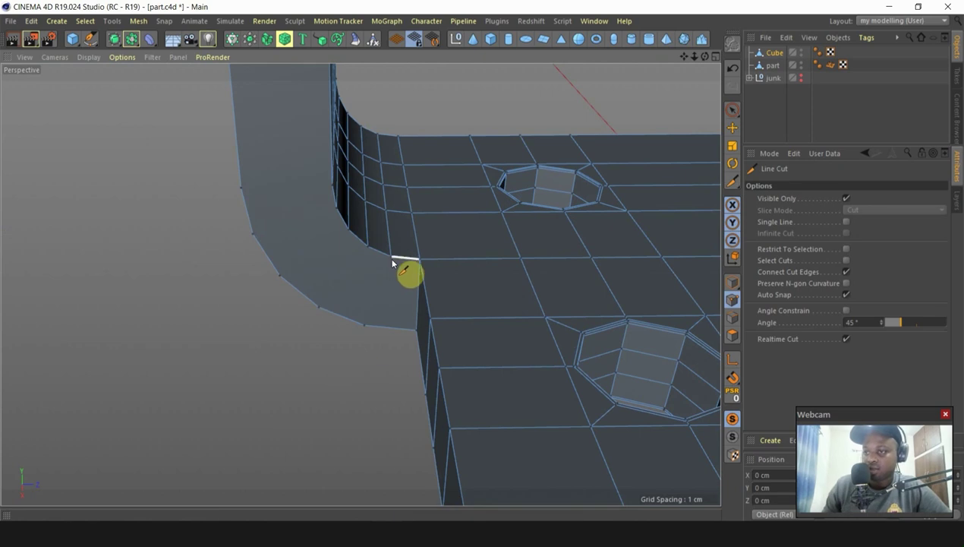
{"action": "left_click", "coordinate": [391, 256]}
{"action": "left_click", "coordinate": [365, 325]}
{"action": "key", "text": "Escape"}
{"action": "left_click", "coordinate": [367, 246]}
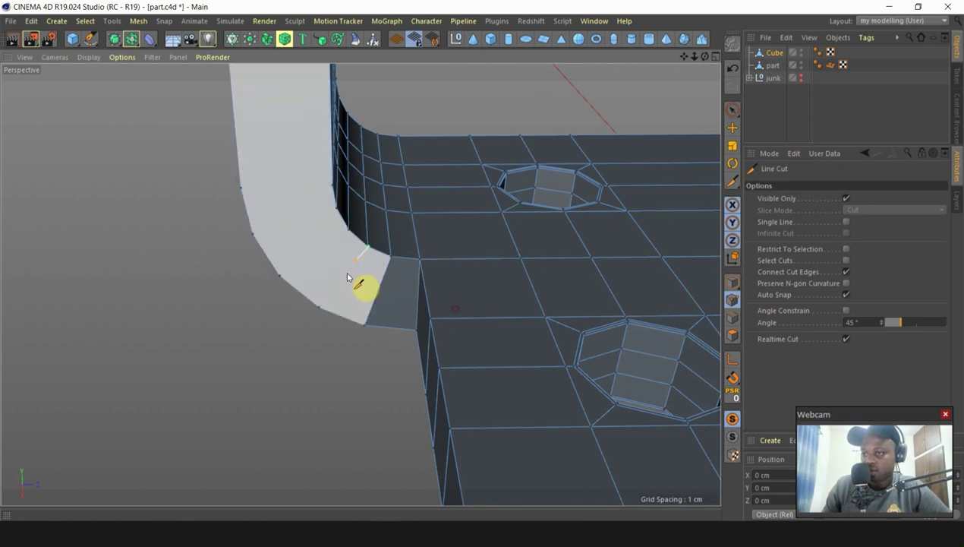
{"action": "left_click", "coordinate": [320, 306]}
{"action": "key", "text": "Escape"}
Step: Cut the three remaining edges across the same side face, joining inner and outer bend points up to the straight upright
{"action": "left_click", "coordinate": [349, 230]}
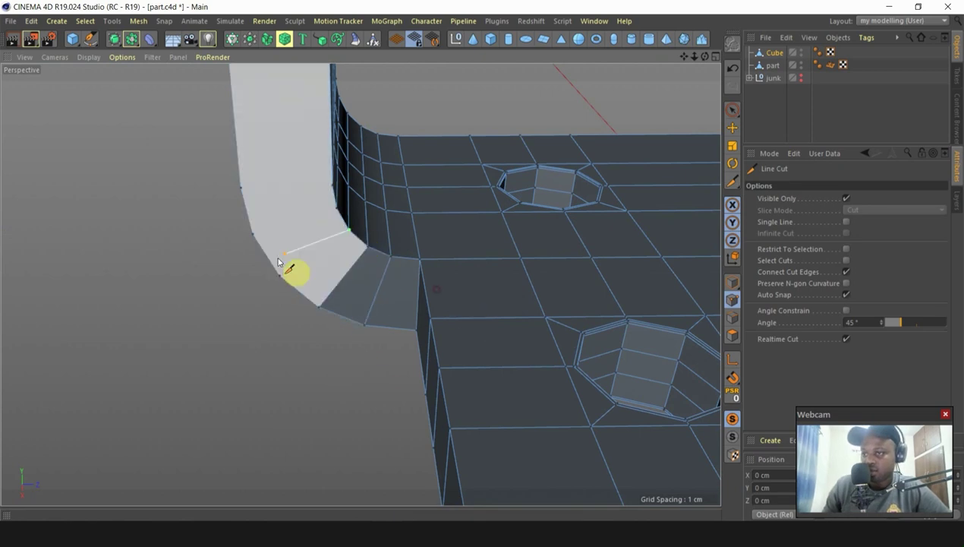
{"action": "left_click", "coordinate": [280, 274]}
{"action": "key", "text": "Escape"}
{"action": "left_click", "coordinate": [336, 208]}
{"action": "left_click", "coordinate": [253, 234]}
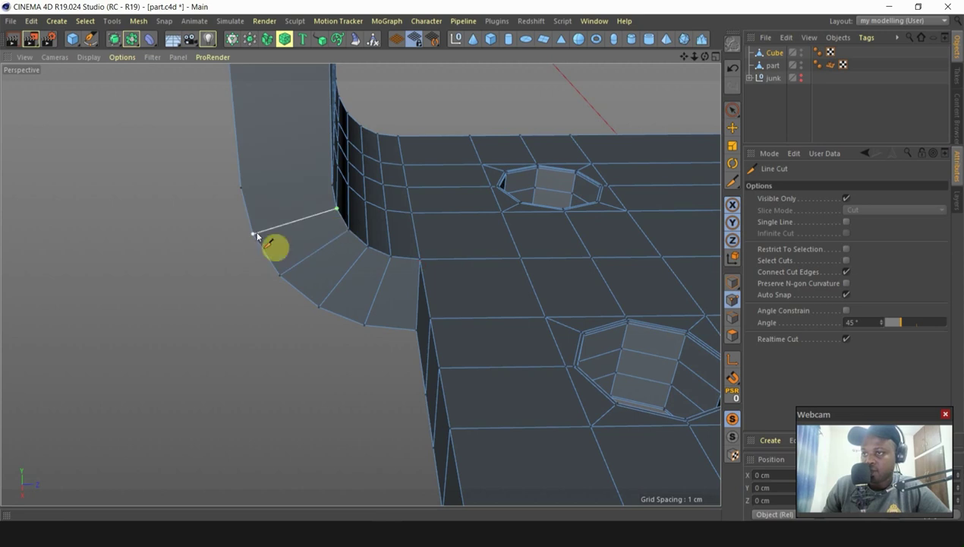
{"action": "left_click", "coordinate": [241, 187]}
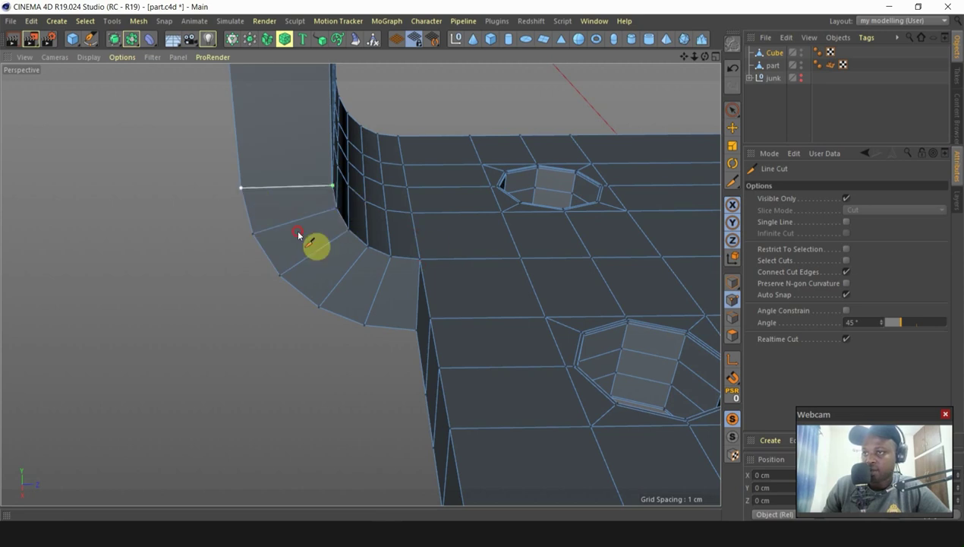
Step: Cut five matching edges across the bend's opposite side face, connecting each inner curve point to its outer counterpart
{"action": "scroll", "coordinate": [306, 263], "scroll_direction": "down", "scroll_amount": 4}
{"action": "left_click_drag", "start_coordinate": [294, 202], "coordinate": [584, 178], "text": "alt"}
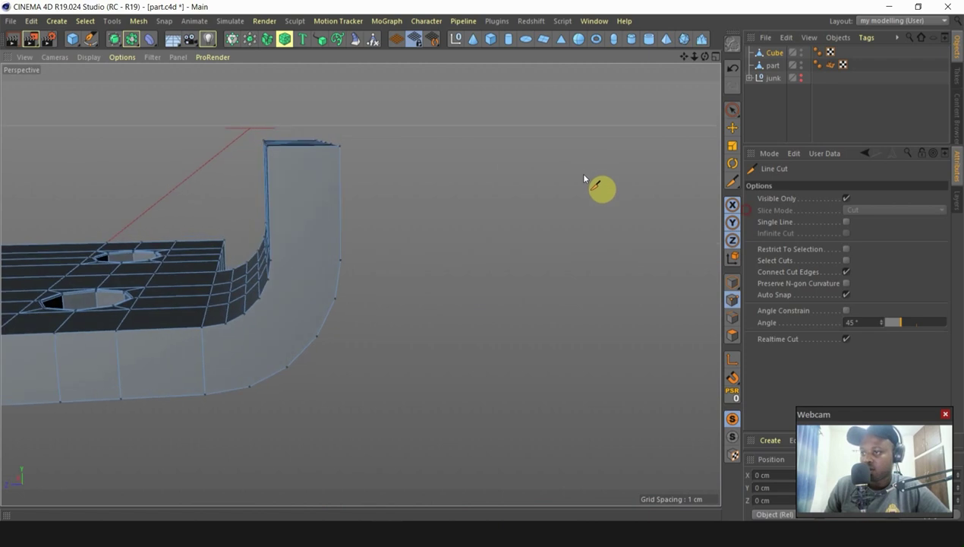
{"action": "left_click", "coordinate": [252, 388]}
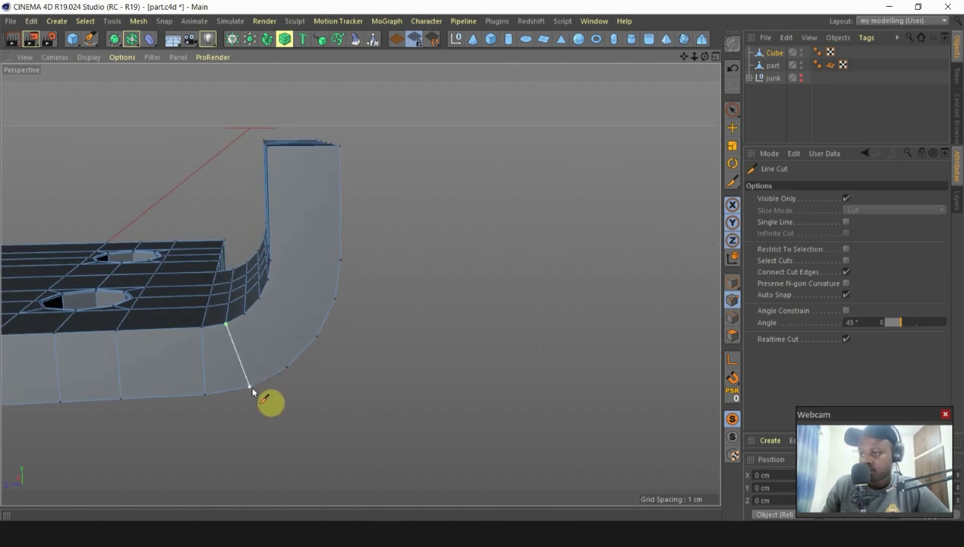
{"action": "key", "text": "Escape"}
{"action": "left_click", "coordinate": [245, 315]}
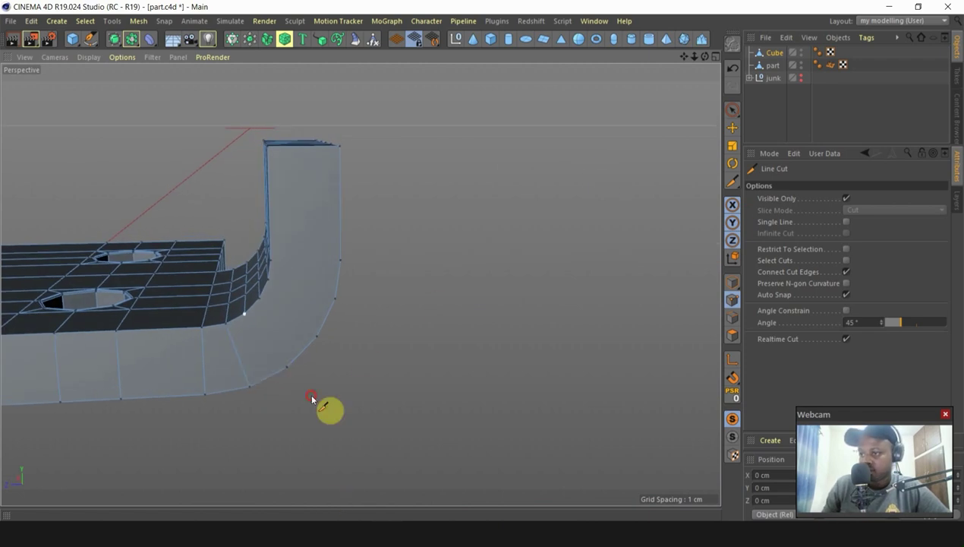
{"action": "left_click", "coordinate": [363, 466]}
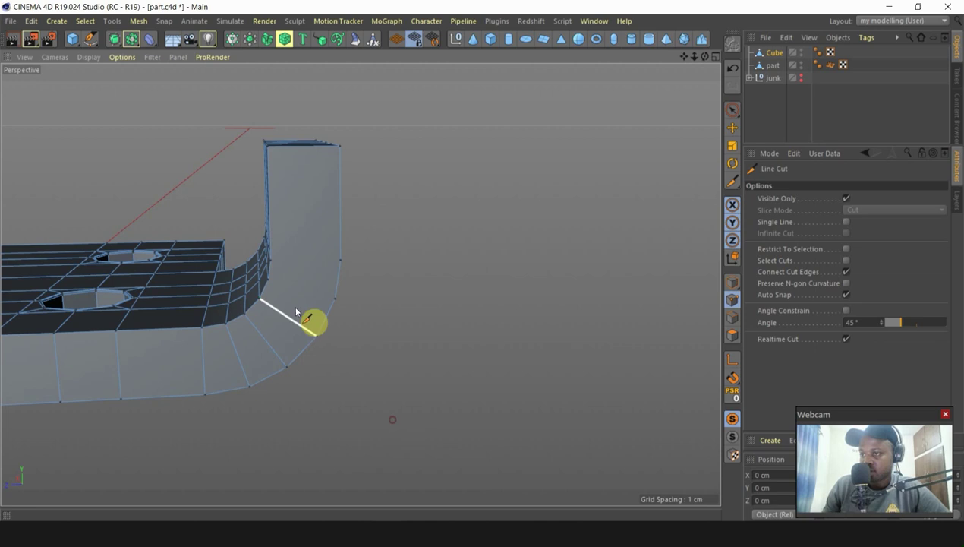
{"action": "left_click", "coordinate": [295, 310]}
{"action": "left_click", "coordinate": [332, 301]}
{"action": "left_click", "coordinate": [270, 261]}
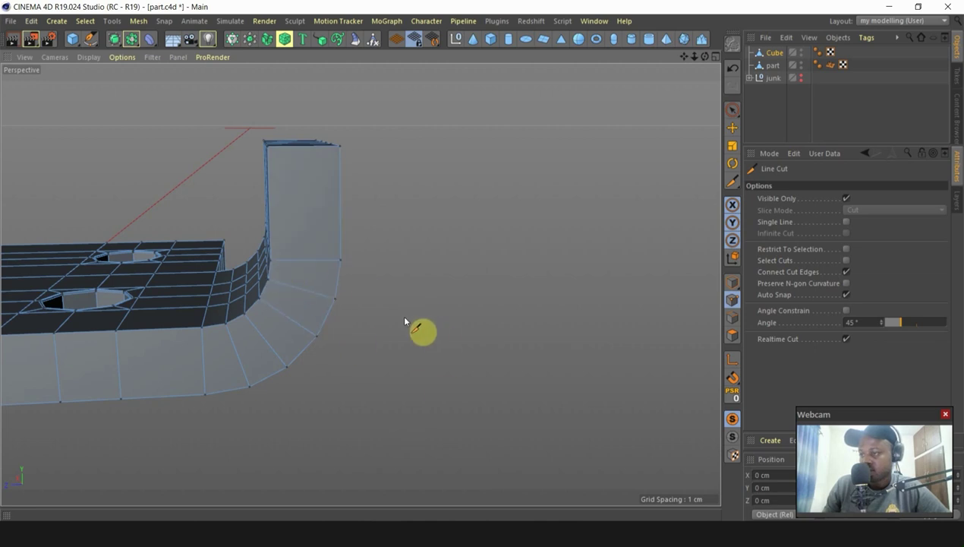
Step: Examine the bend's side cuts and its stitched junction with the plate from above and below
{"action": "left_click_drag", "start_coordinate": [404, 321], "coordinate": [413, 267], "text": "alt"}
{"action": "right_click_drag", "start_coordinate": [409, 321], "coordinate": [419, 297], "text": "alt"}
{"action": "left_click_drag", "start_coordinate": [420, 261], "coordinate": [453, 306], "text": "alt"}
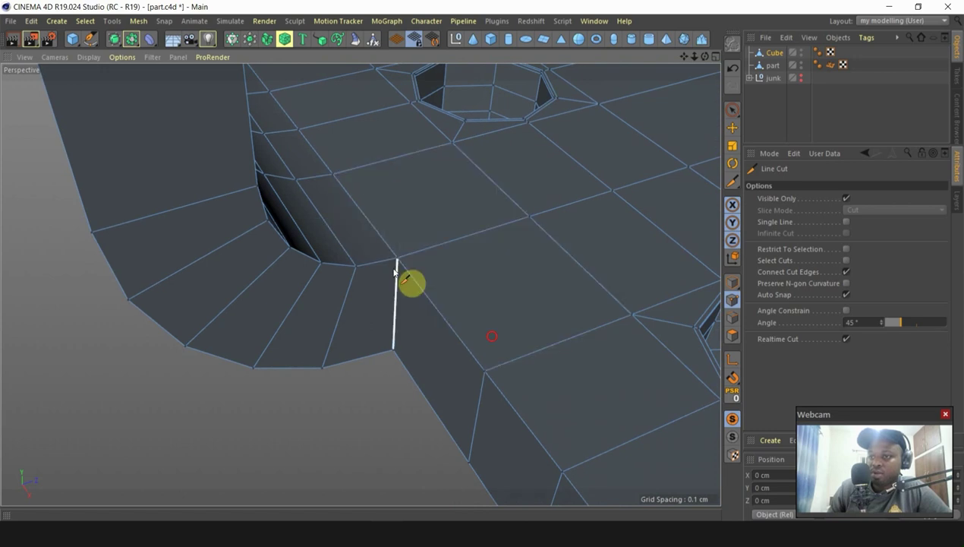
{"action": "left_click_drag", "start_coordinate": [393, 269], "coordinate": [473, 114], "text": "alt"}
{"action": "scroll", "coordinate": [424, 274], "scroll_direction": "down", "scroll_amount": 3}
{"action": "scroll", "coordinate": [385, 358], "scroll_direction": "up", "scroll_amount": 5}
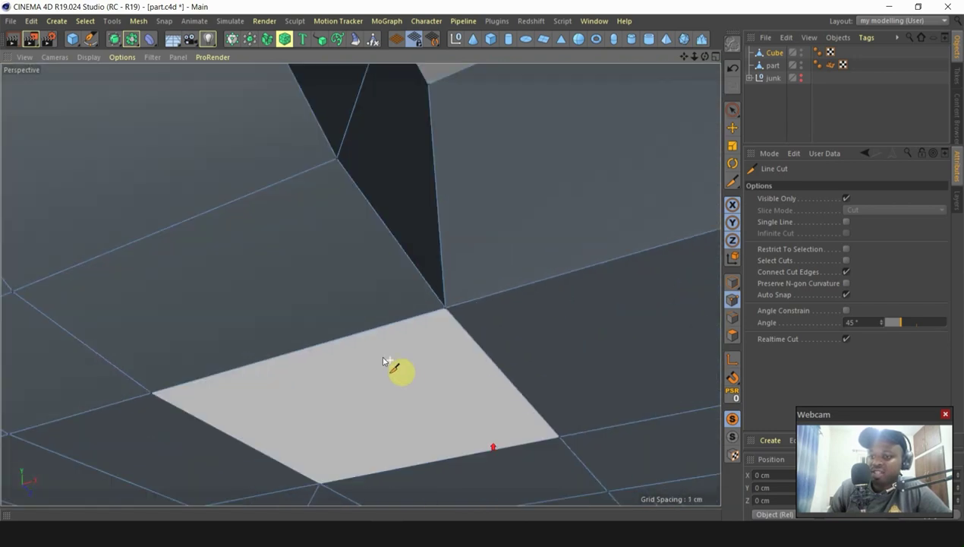
{"action": "scroll", "coordinate": [383, 358], "scroll_direction": "up", "scroll_amount": 3}
{"action": "left_click_drag", "start_coordinate": [396, 280], "coordinate": [368, 318], "text": "alt"}
{"action": "scroll", "coordinate": [406, 214], "scroll_direction": "down", "scroll_amount": 4}
{"action": "left_click_drag", "start_coordinate": [406, 215], "coordinate": [548, 215], "text": "alt"}
{"action": "scroll", "coordinate": [385, 346], "scroll_direction": "down", "scroll_amount": 7}
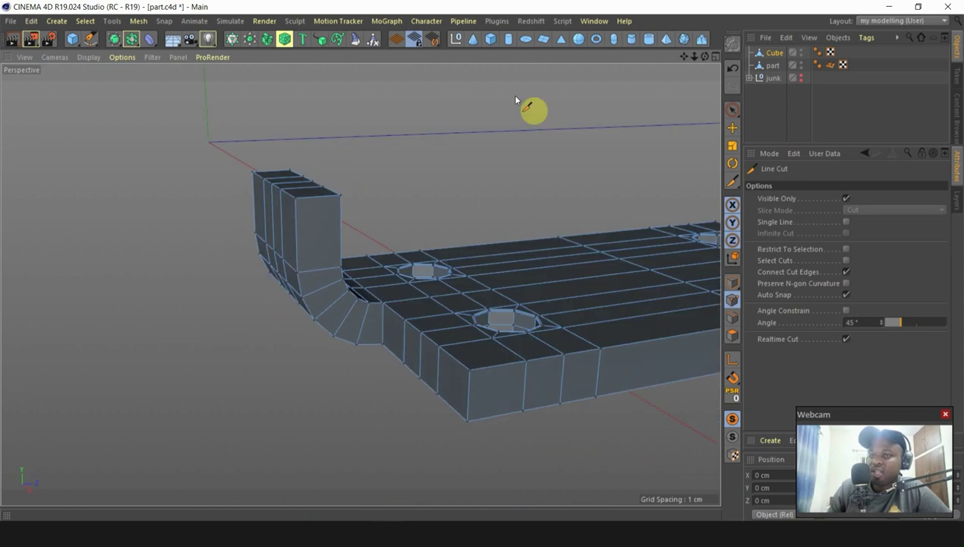
Step: Save the scene and put the Cube under a Subdivision Surface, leaving the smoothing disabled after checking its shape
{"action": "key", "text": "ctrl+s"}
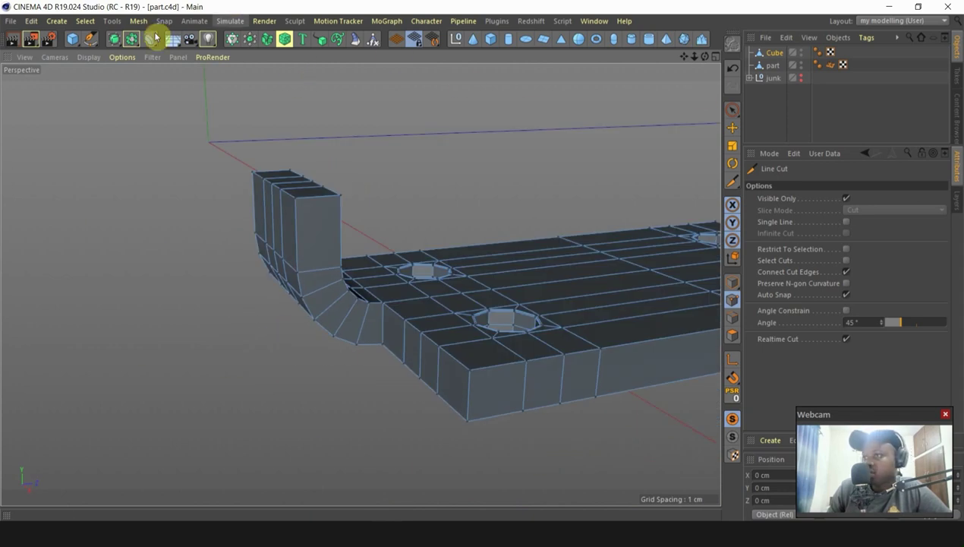
{"action": "left_click", "coordinate": [114, 39], "text": "alt"}
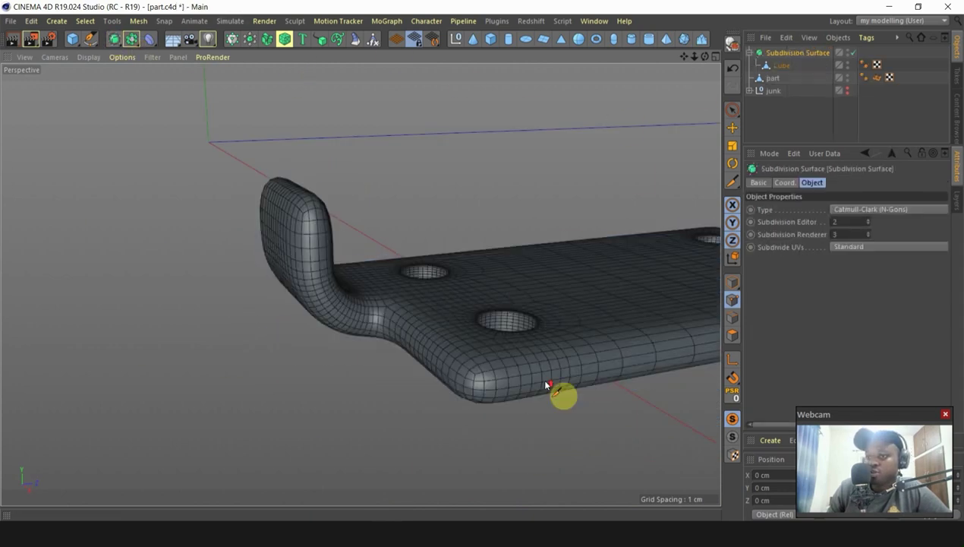
{"action": "left_click_drag", "start_coordinate": [545, 384], "coordinate": [441, 395], "text": "alt"}
{"action": "left_click", "coordinate": [853, 52]}
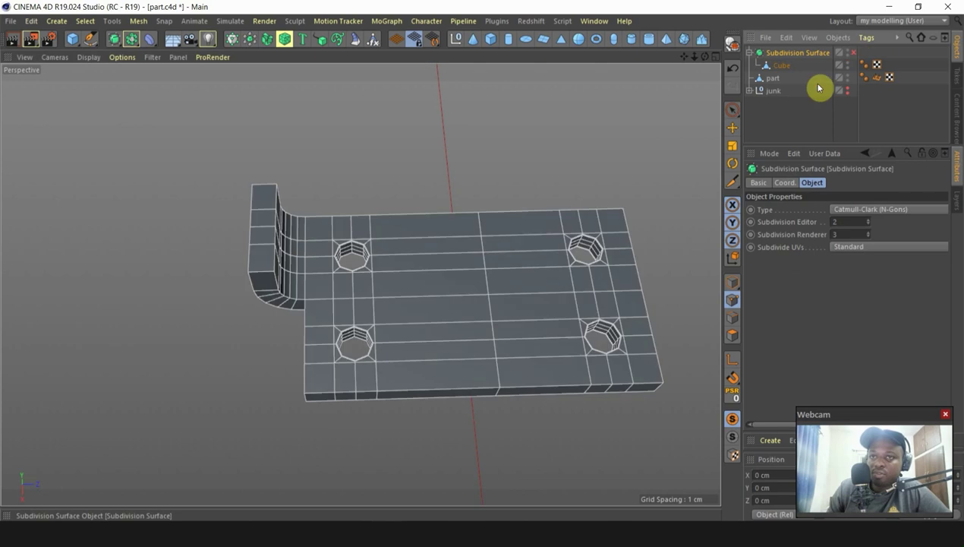
Step: Select the Cube for edge editing with the Move tool and leave solo view to show the reference part again
{"action": "left_click", "coordinate": [782, 66]}
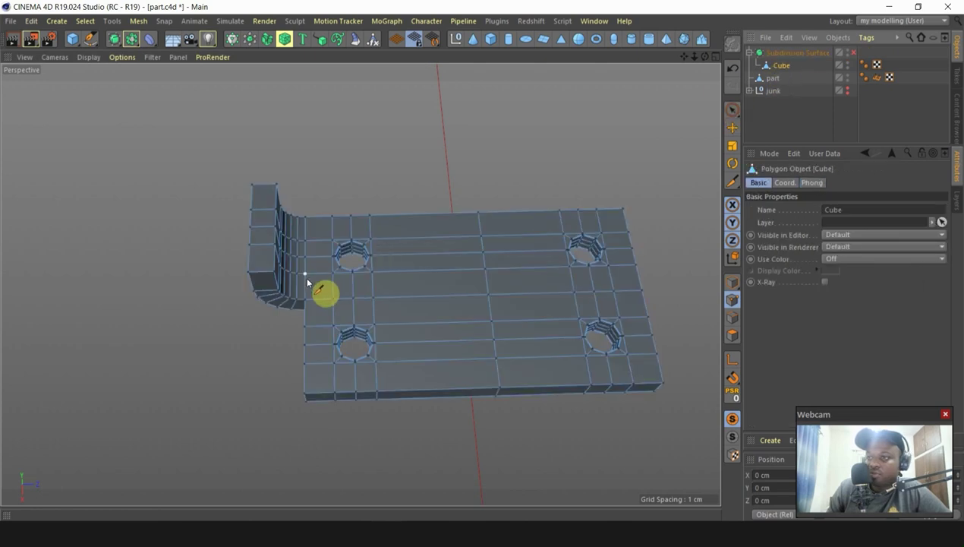
{"action": "scroll", "coordinate": [305, 278], "scroll_direction": "up", "scroll_amount": 5}
{"action": "left_click_drag", "start_coordinate": [211, 258], "coordinate": [202, 280], "text": "alt"}
{"action": "left_click_drag", "start_coordinate": [286, 287], "coordinate": [262, 247], "text": "alt"}
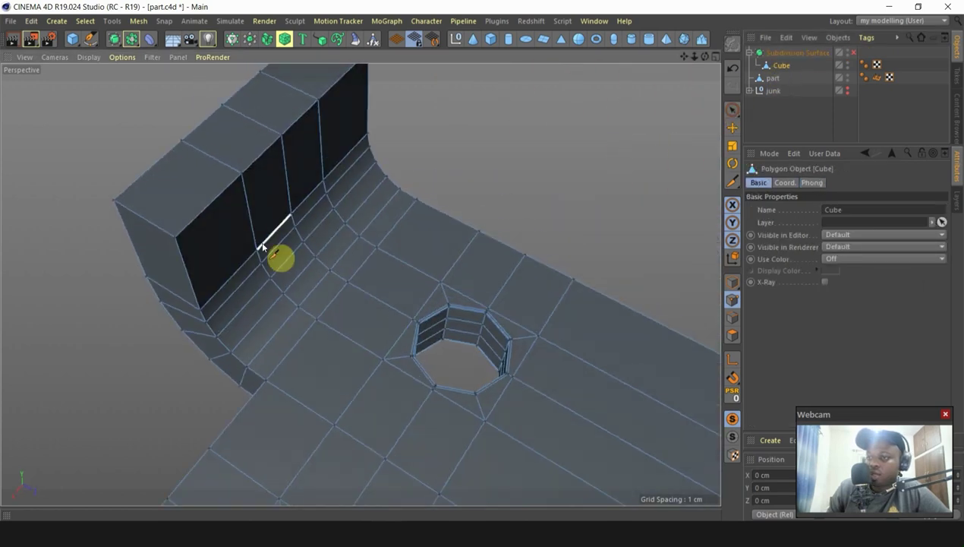
{"action": "left_click", "coordinate": [731, 323]}
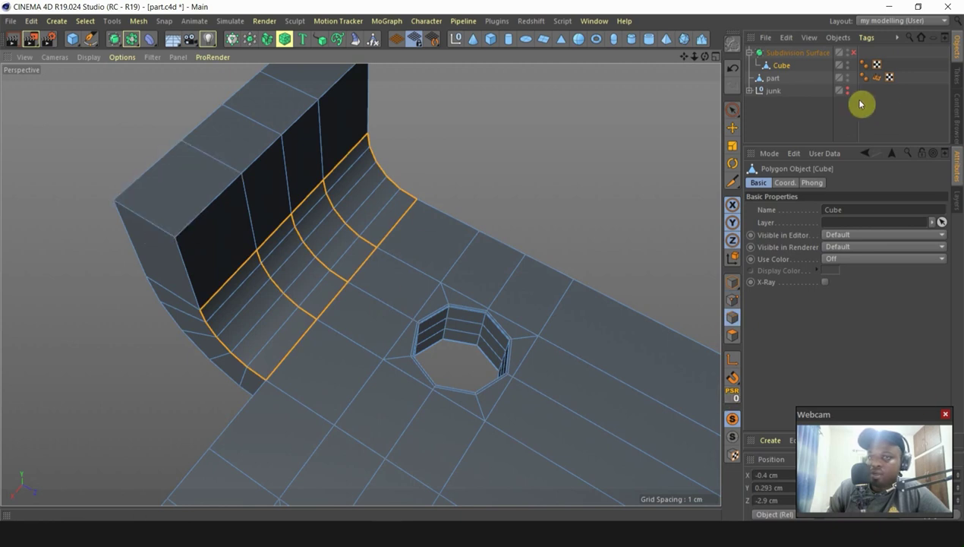
{"action": "key", "text": "e"}
{"action": "left_click", "coordinate": [733, 437]}
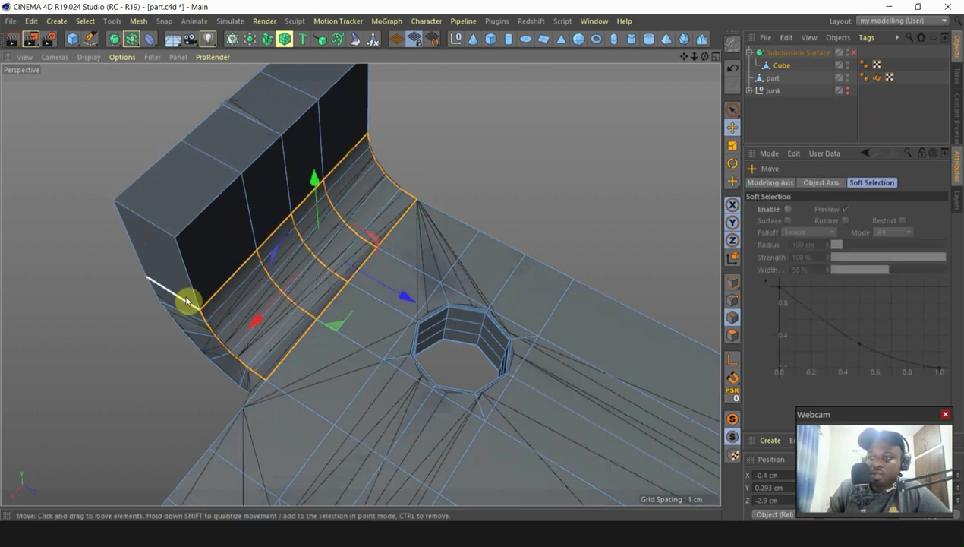
Step: Select the two short end edges at the top corners of the rebuilt bracket's upright
{"action": "left_click", "coordinate": [157, 229]}
{"action": "scroll", "coordinate": [273, 183], "scroll_direction": "down", "scroll_amount": 2}
{"action": "scroll", "coordinate": [333, 83], "scroll_direction": "down", "scroll_amount": 3}
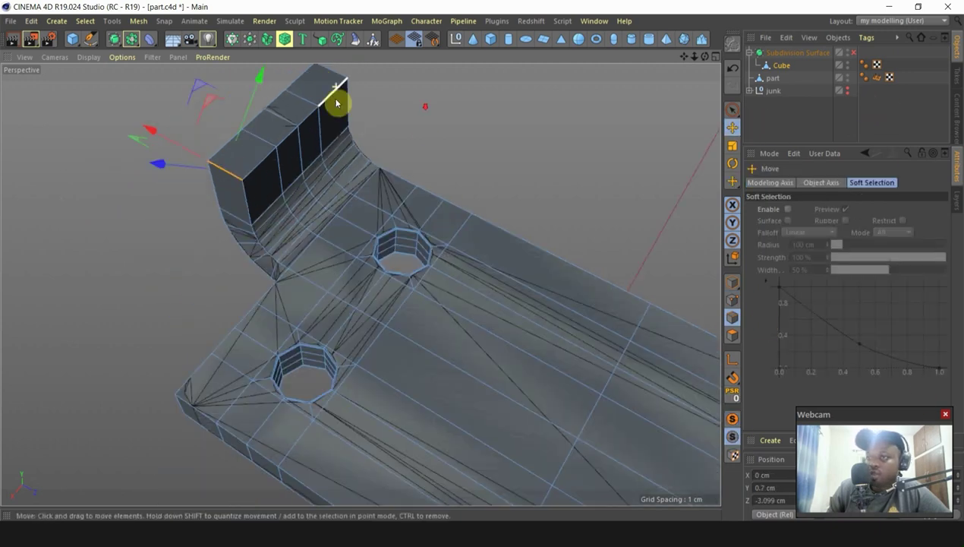
{"action": "scroll", "coordinate": [334, 79], "scroll_direction": "up", "scroll_amount": 4}
{"action": "left_click_drag", "start_coordinate": [328, 158], "coordinate": [552, 319], "text": "alt"}
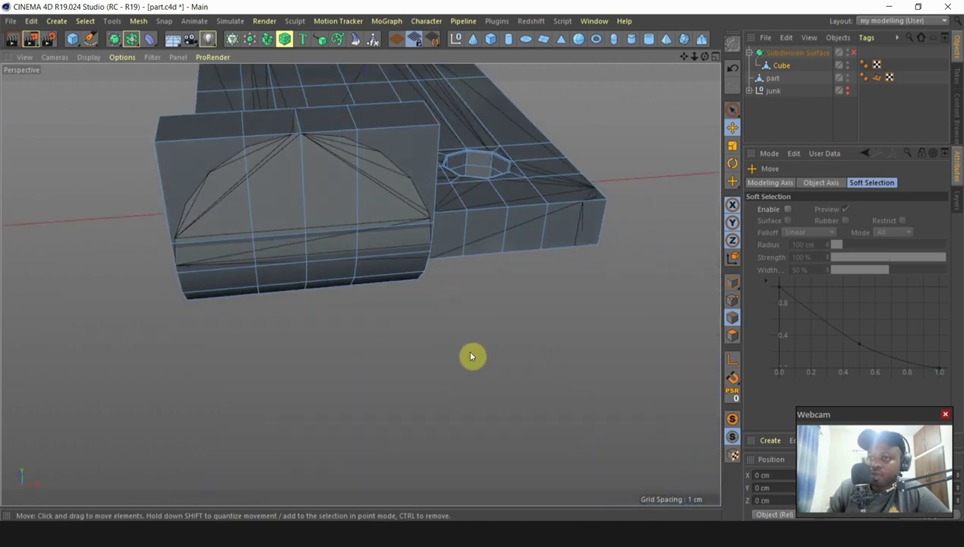
{"action": "left_click_drag", "start_coordinate": [205, 168], "coordinate": [274, 136], "text": "alt"}
Step: Try to bevel the upright's two top corner edges round with a 0.197 cm offset and 4 subdivisions
{"action": "right_click", "coordinate": [403, 390]}
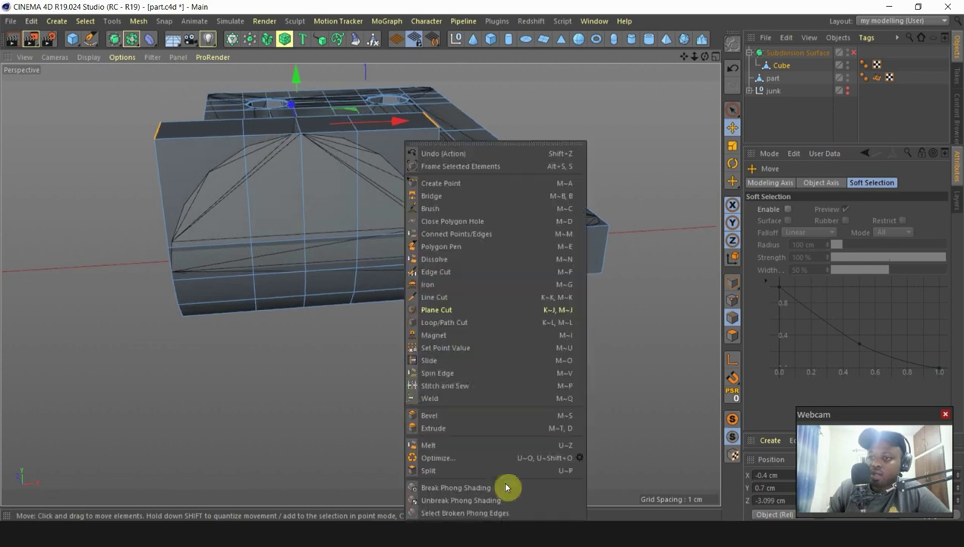
{"action": "left_click", "coordinate": [445, 410]}
{"action": "left_click_drag", "start_coordinate": [441, 172], "coordinate": [429, 132], "text": "alt"}
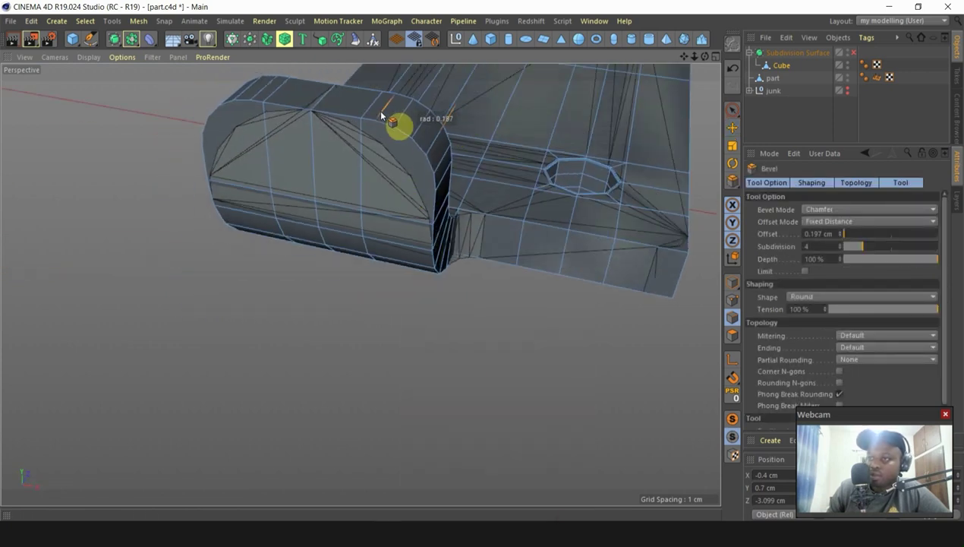
{"action": "left_click_drag", "start_coordinate": [382, 115], "coordinate": [422, 112]}
{"action": "left_click", "coordinate": [731, 126]}
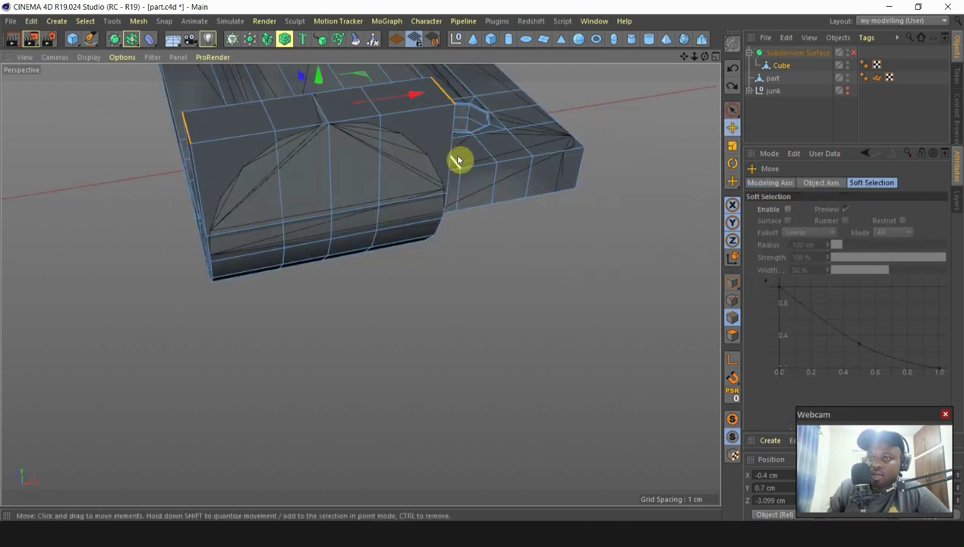
Step: Scale the two inner cross edges on the upright's top face to about 7% so they sit close to the centre line
{"action": "right_click", "coordinate": [678, 343]}
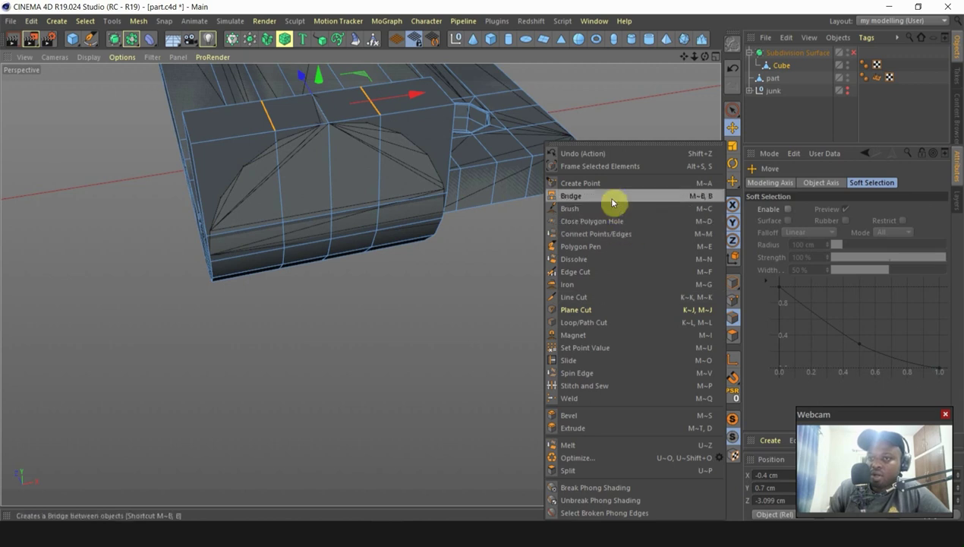
{"action": "left_click", "coordinate": [490, 260]}
{"action": "left_click", "coordinate": [733, 146]}
{"action": "scroll", "coordinate": [473, 308], "scroll_direction": "down", "scroll_amount": 3}
{"action": "scroll", "coordinate": [439, 182], "scroll_direction": "up", "scroll_amount": 3}
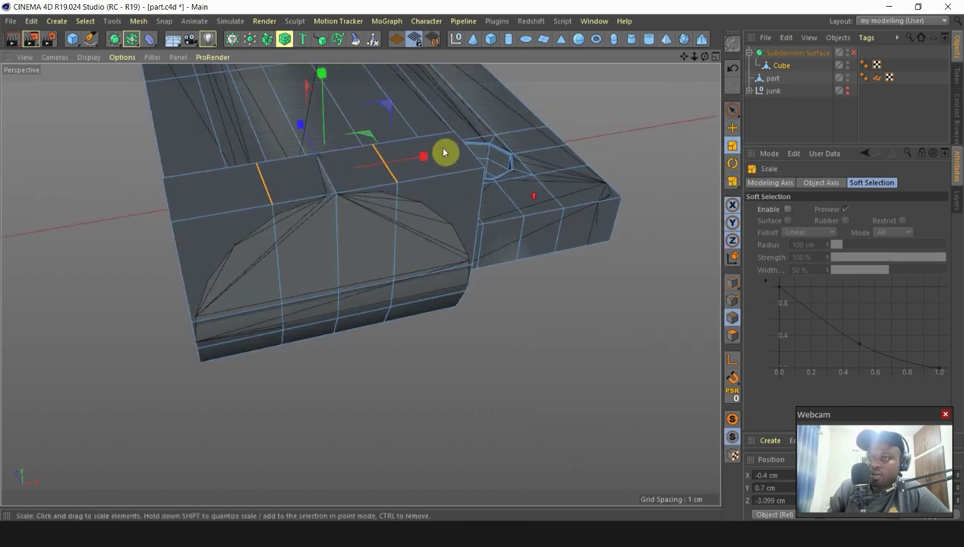
{"action": "left_click_drag", "start_coordinate": [444, 151], "coordinate": [422, 158]}
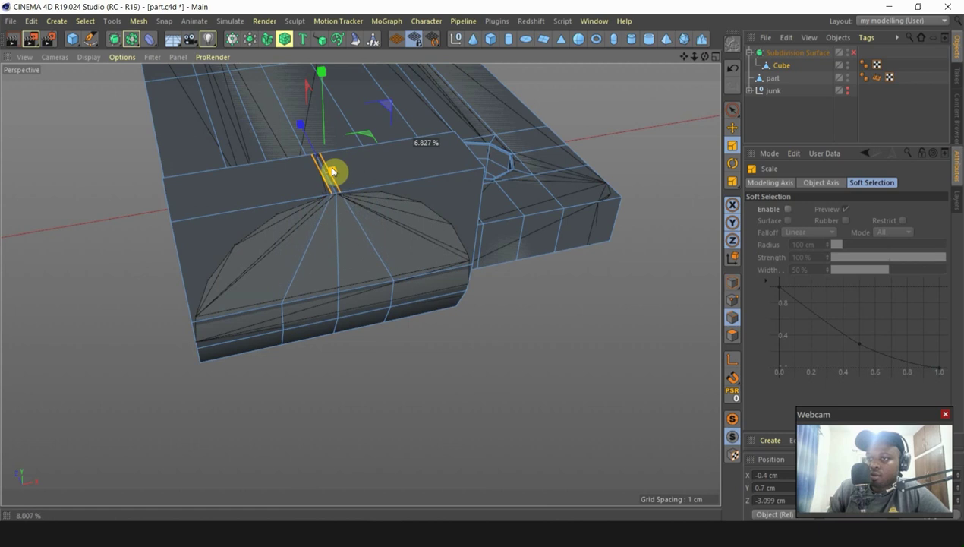
{"action": "left_click_drag", "start_coordinate": [332, 172], "coordinate": [334, 215]}
{"action": "scroll", "coordinate": [360, 244], "scroll_direction": "down", "scroll_amount": 3}
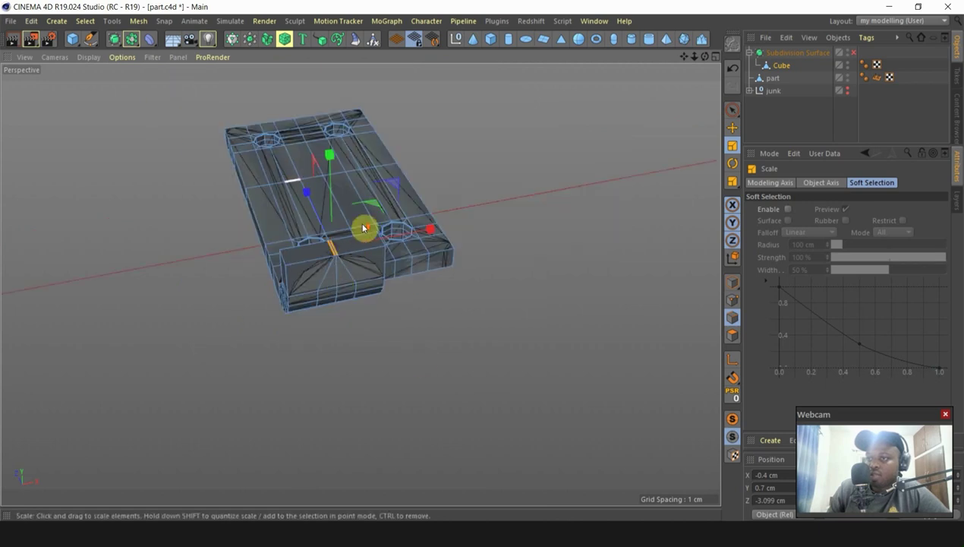
{"action": "scroll", "coordinate": [283, 148], "scroll_direction": "up", "scroll_amount": 3}
{"action": "scroll", "coordinate": [275, 196], "scroll_direction": "down", "scroll_amount": 2}
{"action": "scroll", "coordinate": [366, 307], "scroll_direction": "up", "scroll_amount": 2}
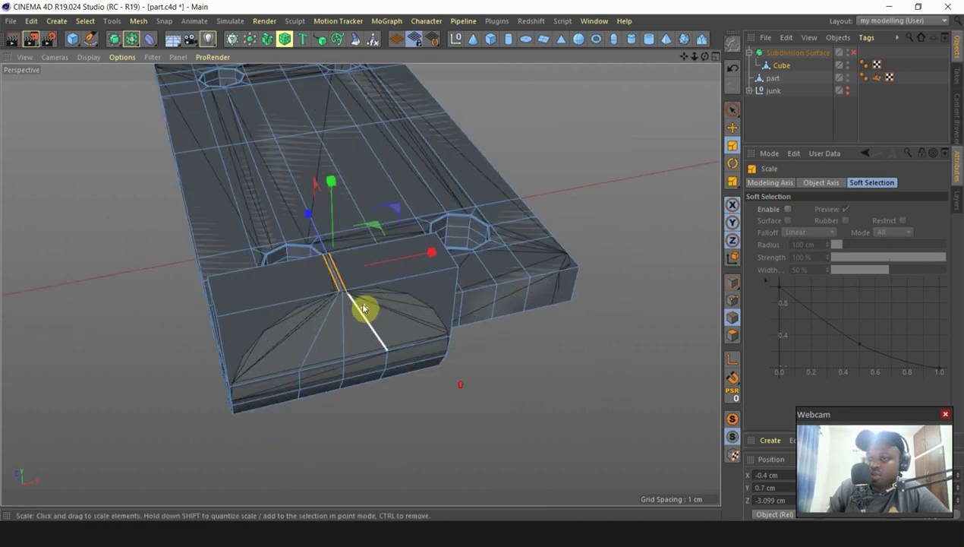
{"action": "scroll", "coordinate": [360, 293], "scroll_direction": "up", "scroll_amount": 6}
{"action": "scroll", "coordinate": [547, 214], "scroll_direction": "down", "scroll_amount": 3}
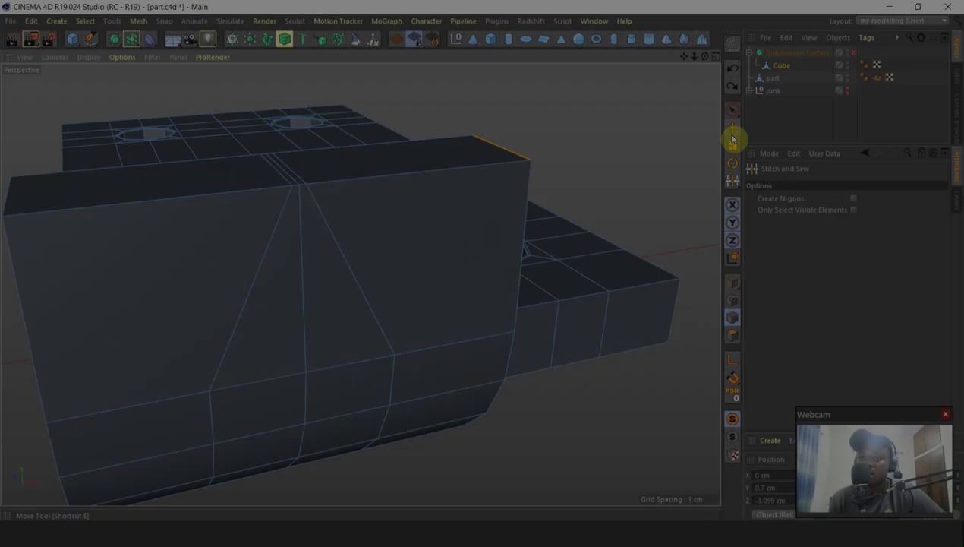
Step: Select the two short end edges at the upright's top corners and leave solo view to show the reference part
{"action": "left_click", "coordinate": [732, 128]}
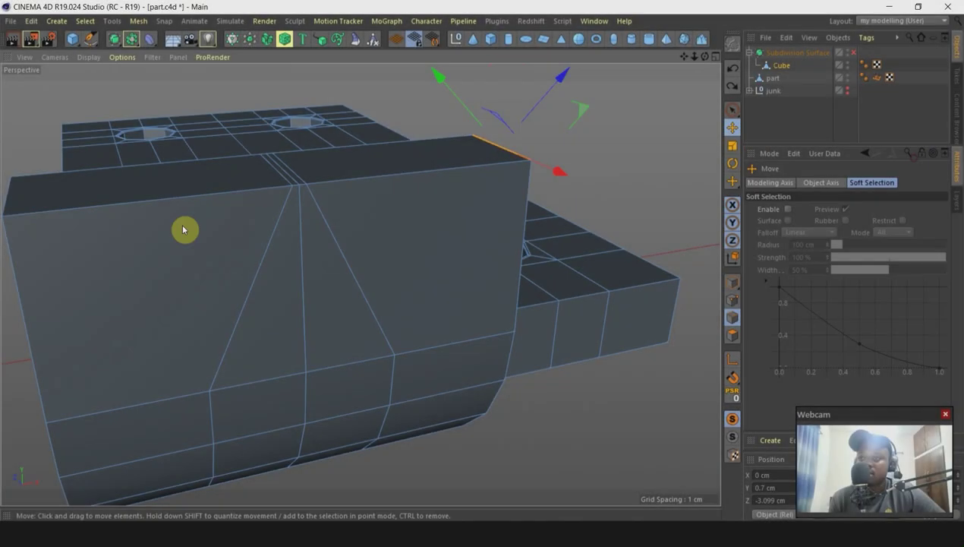
{"action": "left_click", "coordinate": [11, 193], "text": "shift"}
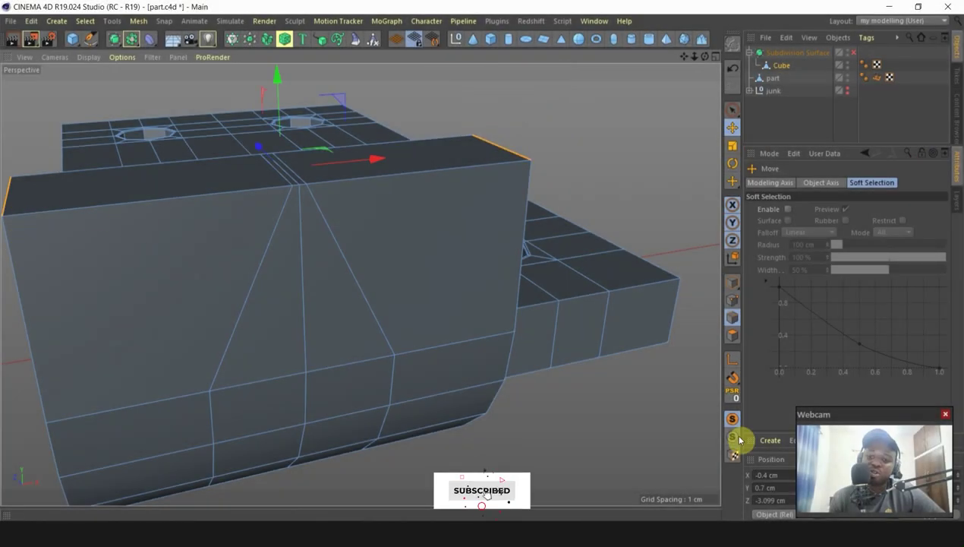
{"action": "left_click", "coordinate": [732, 437]}
Step: Bevel the two top corner edges into a round arch with a proportional offset of 99.741% and 4 subdivisions
{"action": "left_click_drag", "start_coordinate": [280, 234], "coordinate": [238, 250], "text": "alt"}
{"action": "right_click", "coordinate": [305, 250]}
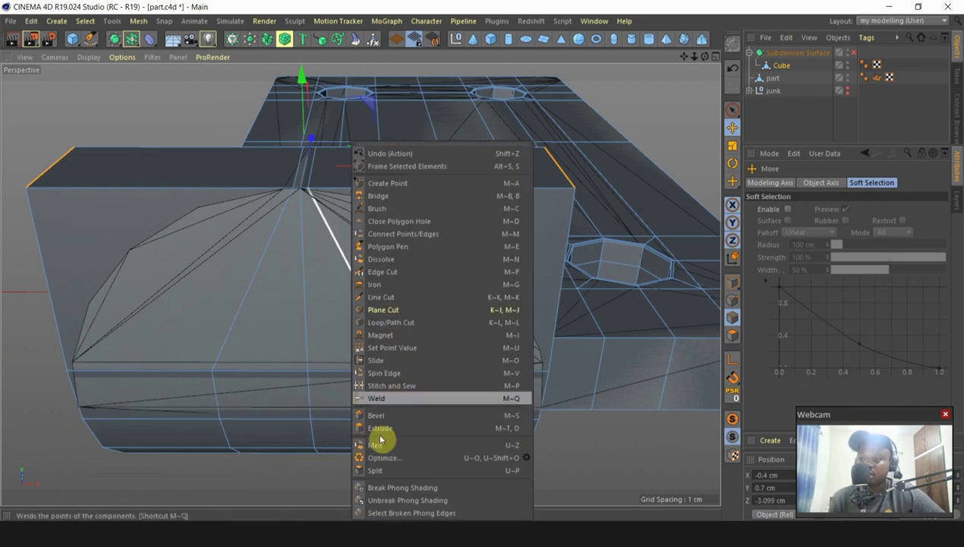
{"action": "left_click", "coordinate": [401, 415]}
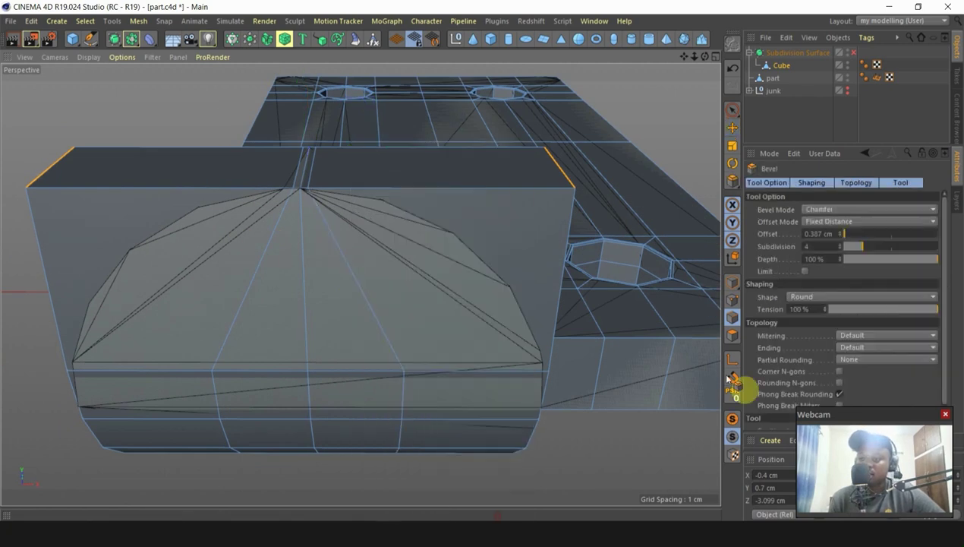
{"action": "left_click", "coordinate": [845, 221]}
{"action": "left_click", "coordinate": [839, 258]}
{"action": "left_click_drag", "start_coordinate": [607, 198], "coordinate": [581, 186], "text": "alt"}
{"action": "left_click_drag", "start_coordinate": [414, 185], "coordinate": [572, 153], "text": "alt"}
{"action": "left_click_drag", "start_coordinate": [729, 184], "coordinate": [367, 151]}
{"action": "right_click_drag", "start_coordinate": [368, 152], "coordinate": [468, 185], "text": "alt"}
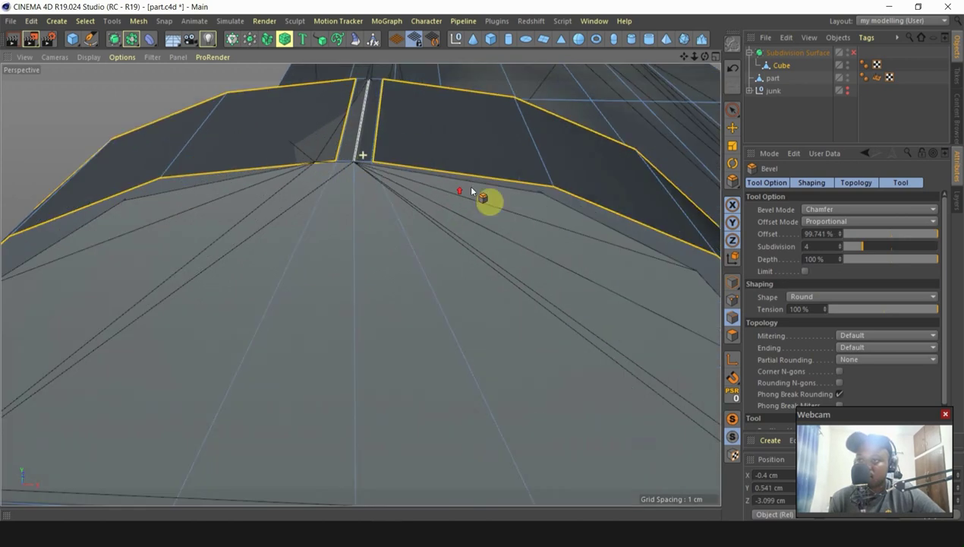
Step: Check the arch against the reference part, set the Cube to point editing with the Move tool, and isolate it in solo view
{"action": "right_click_drag", "start_coordinate": [308, 137], "coordinate": [463, 208], "text": "alt"}
{"action": "left_click_drag", "start_coordinate": [457, 192], "coordinate": [398, 176], "text": "alt"}
{"action": "right_click_drag", "start_coordinate": [656, 189], "coordinate": [471, 231], "text": "alt"}
{"action": "left_click_drag", "start_coordinate": [322, 187], "coordinate": [396, 220], "text": "alt"}
{"action": "right_click_drag", "start_coordinate": [611, 201], "coordinate": [536, 237], "text": "alt"}
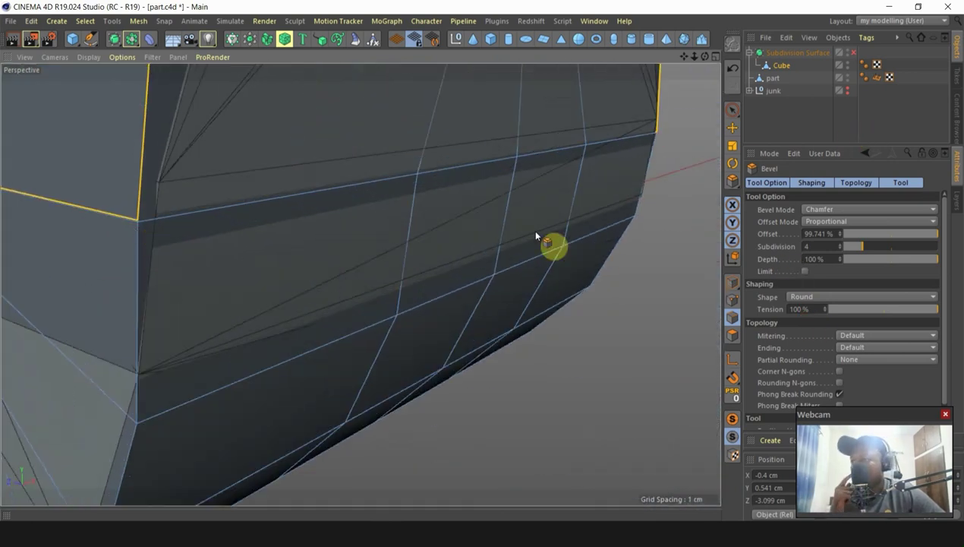
{"action": "left_click", "coordinate": [729, 300]}
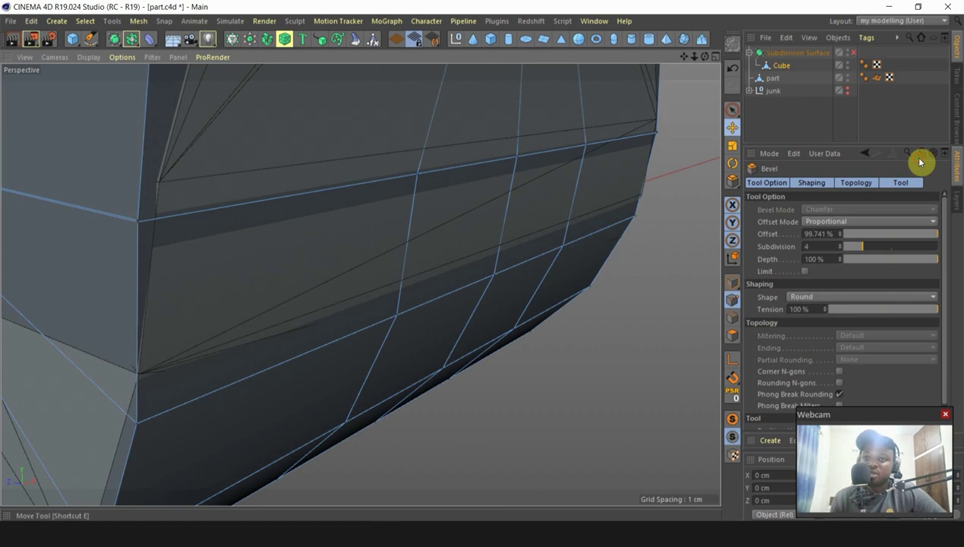
{"action": "key", "text": "e"}
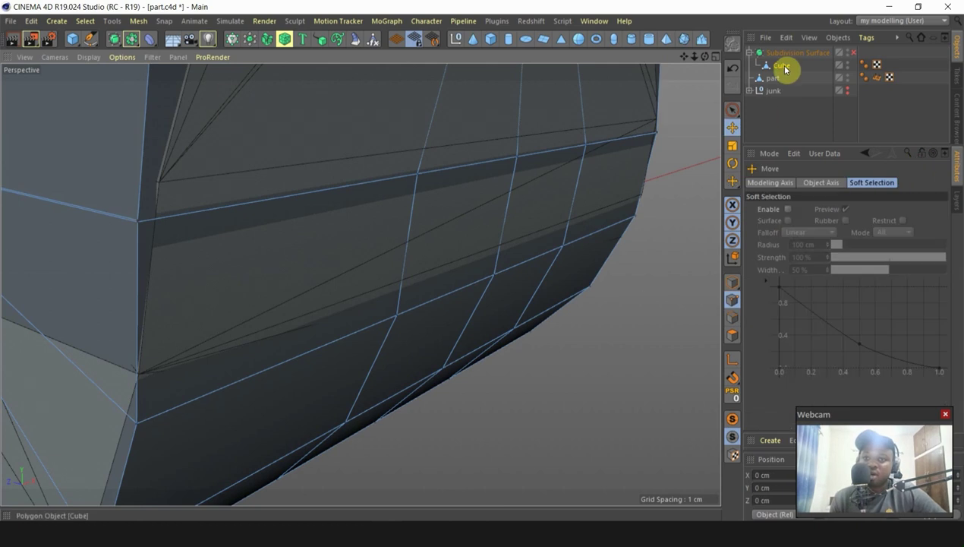
{"action": "left_click", "coordinate": [733, 419]}
{"action": "left_click_drag", "start_coordinate": [327, 463], "coordinate": [252, 454], "text": "alt"}
Step: Stitch and sew the doubled points where the bevel ends on one side face of the upright
{"action": "key", "text": "m"}
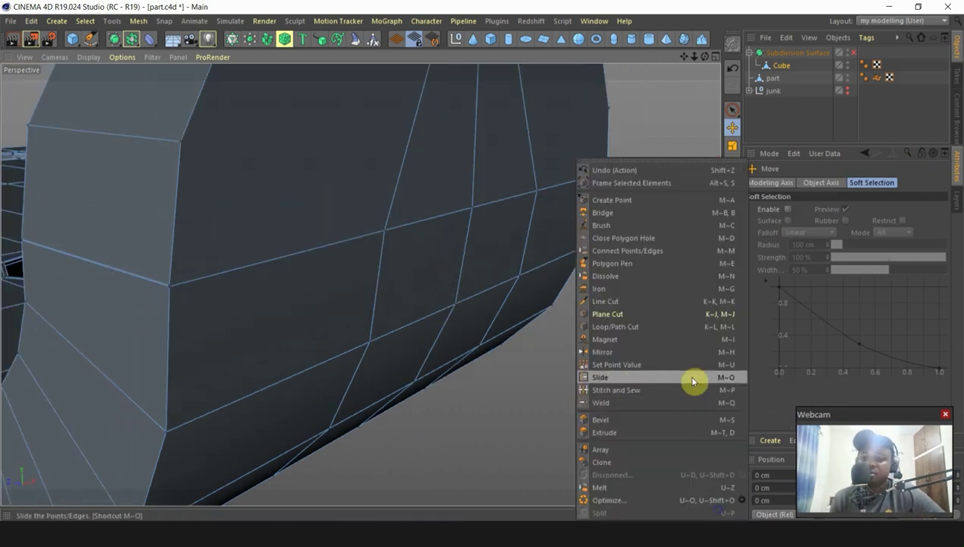
{"action": "left_click", "coordinate": [672, 390]}
{"action": "scroll", "coordinate": [129, 328], "scroll_direction": "up", "scroll_amount": 5}
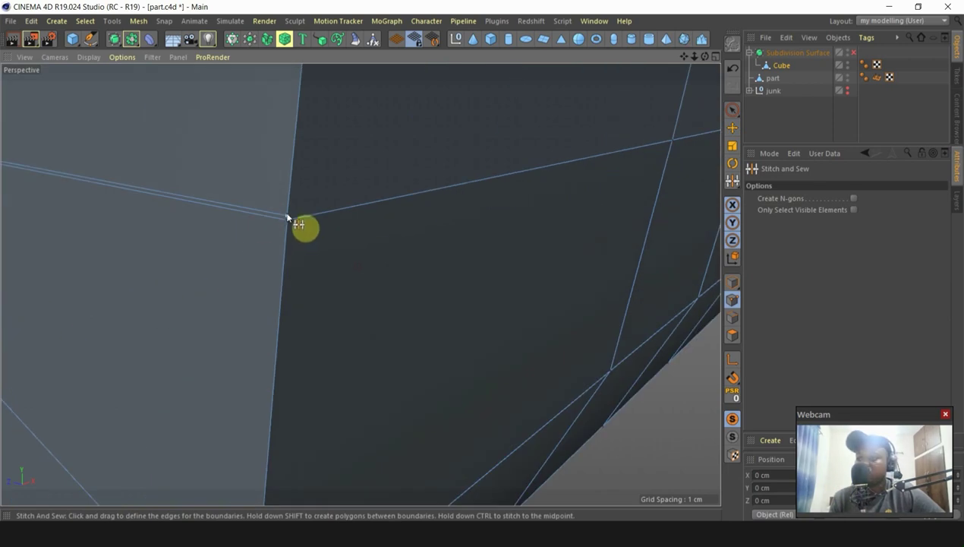
{"action": "scroll", "coordinate": [176, 242], "scroll_direction": "down", "scroll_amount": 3}
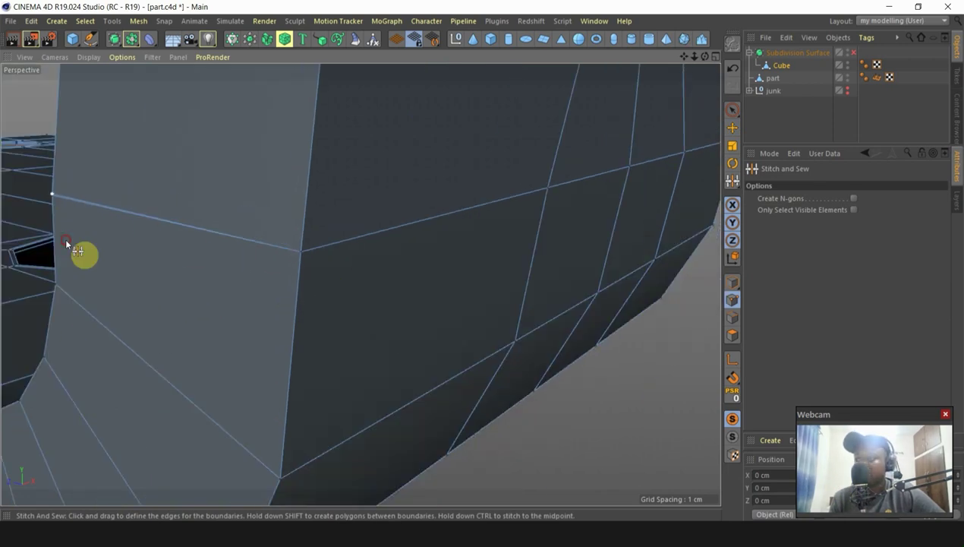
{"action": "scroll", "coordinate": [474, 245], "scroll_direction": "up", "scroll_amount": 3}
{"action": "scroll", "coordinate": [269, 254], "scroll_direction": "down", "scroll_amount": 2}
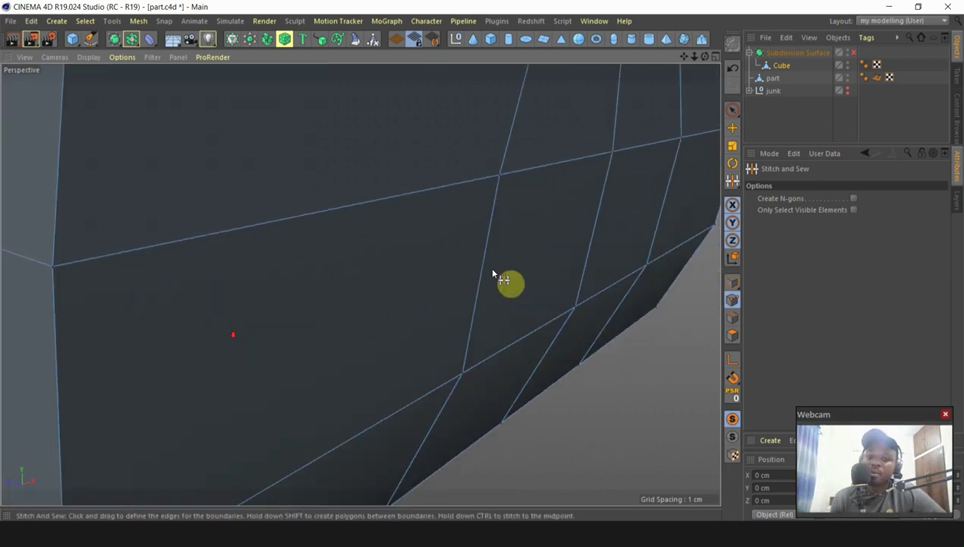
Step: Stitch the doubled points at the bevel's end on the upright's opposite side face
{"action": "scroll", "coordinate": [297, 264], "scroll_direction": "down", "scroll_amount": 3}
{"action": "scroll", "coordinate": [708, 196], "scroll_direction": "down", "scroll_amount": 3}
{"action": "scroll", "coordinate": [573, 184], "scroll_direction": "up", "scroll_amount": 6}
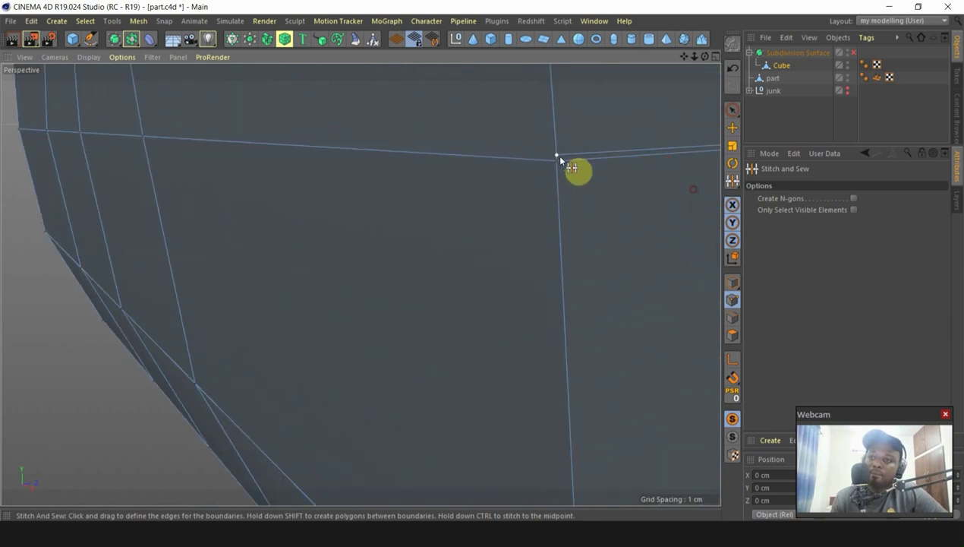
{"action": "left_click_drag", "start_coordinate": [559, 156], "coordinate": [558, 162]}
{"action": "scroll", "coordinate": [365, 188], "scroll_direction": "down", "scroll_amount": 3}
{"action": "scroll", "coordinate": [673, 171], "scroll_direction": "up", "scroll_amount": 2}
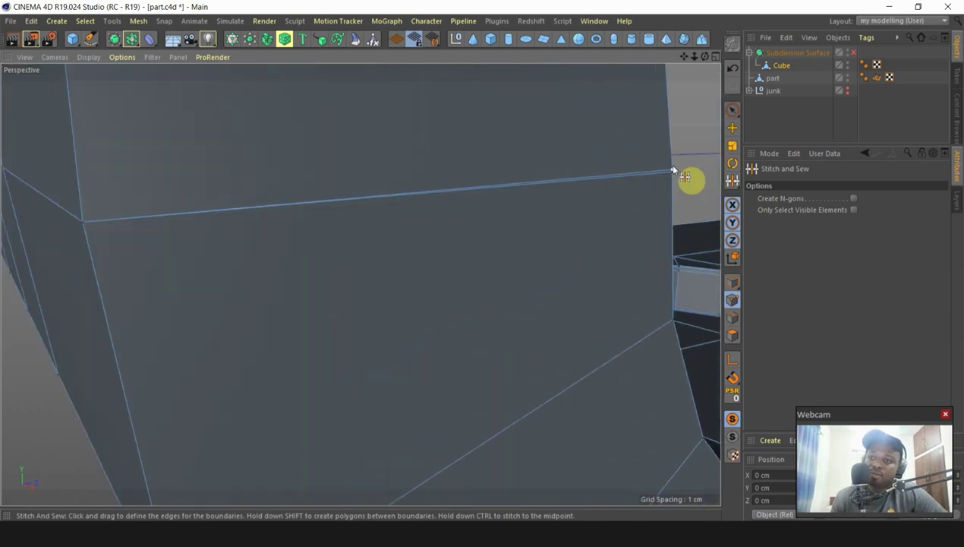
Step: Stitch the doubled points at both ends of the two close seam lines across the top of the arch
{"action": "scroll", "coordinate": [671, 170], "scroll_direction": "down", "scroll_amount": 5}
{"action": "scroll", "coordinate": [581, 209], "scroll_direction": "down", "scroll_amount": 3}
{"action": "scroll", "coordinate": [426, 176], "scroll_direction": "up", "scroll_amount": 8}
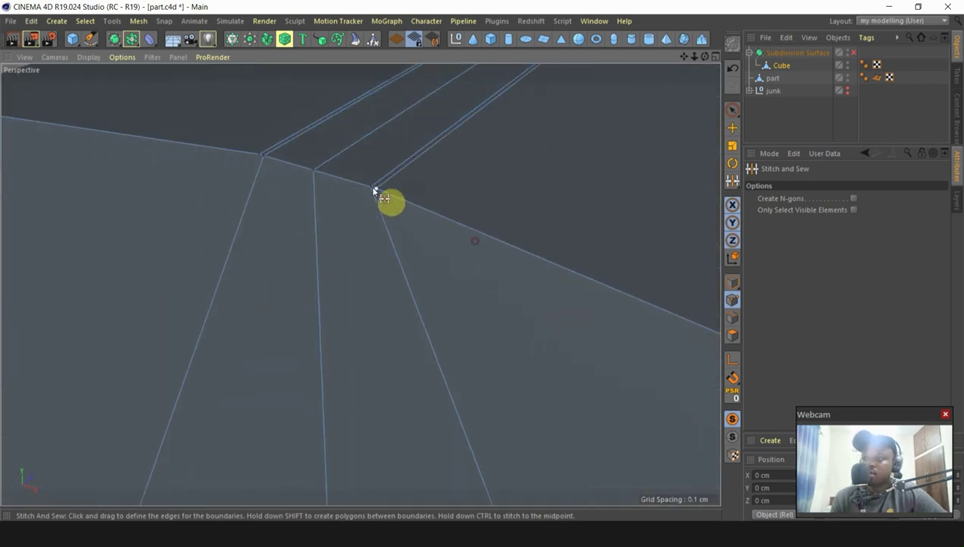
{"action": "scroll", "coordinate": [264, 155], "scroll_direction": "down", "scroll_amount": 3}
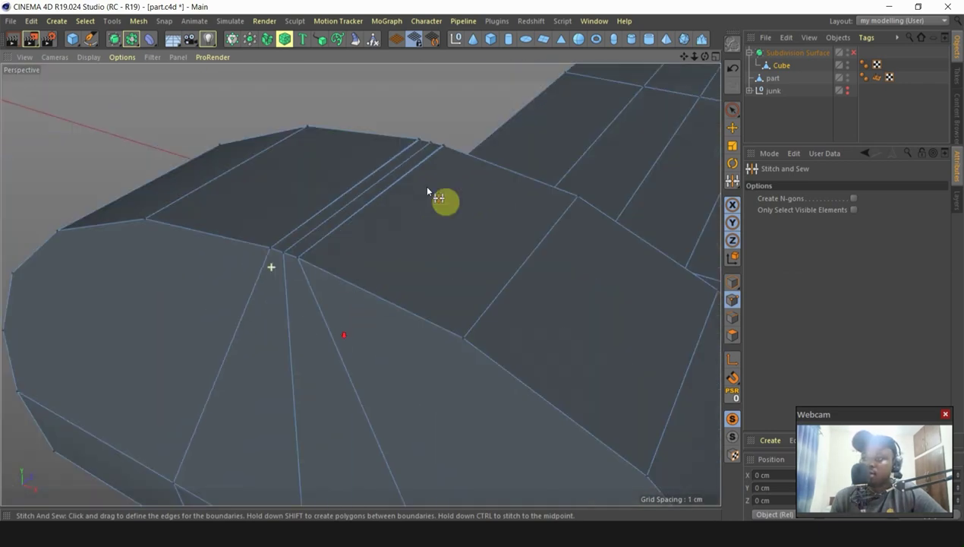
{"action": "scroll", "coordinate": [430, 198], "scroll_direction": "up", "scroll_amount": 4}
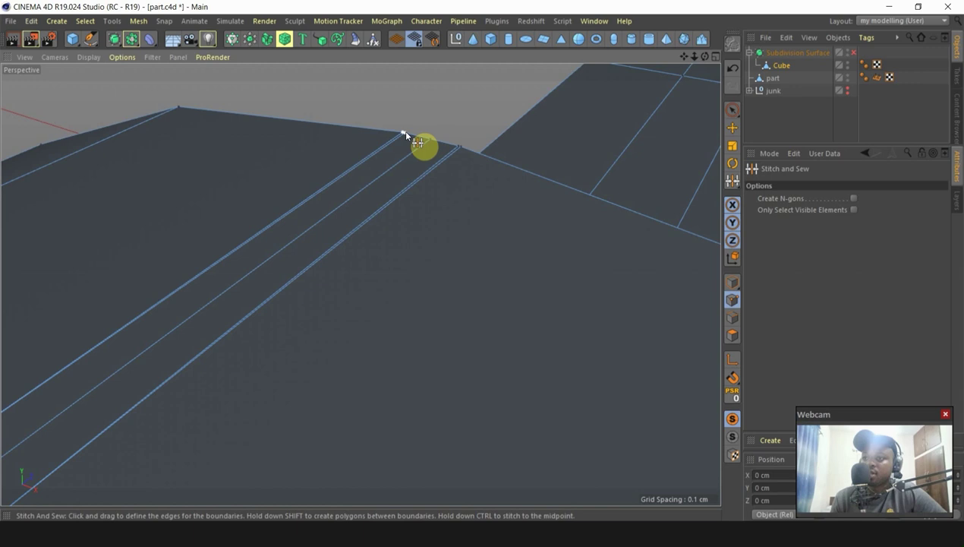
{"action": "left_click_drag", "start_coordinate": [405, 133], "coordinate": [464, 161]}
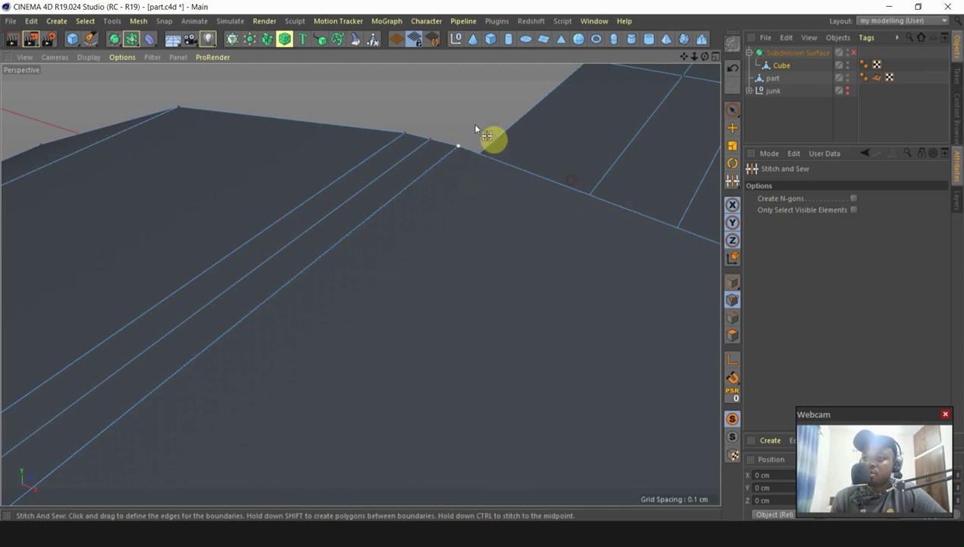
{"action": "scroll", "coordinate": [476, 129], "scroll_direction": "down", "scroll_amount": 8}
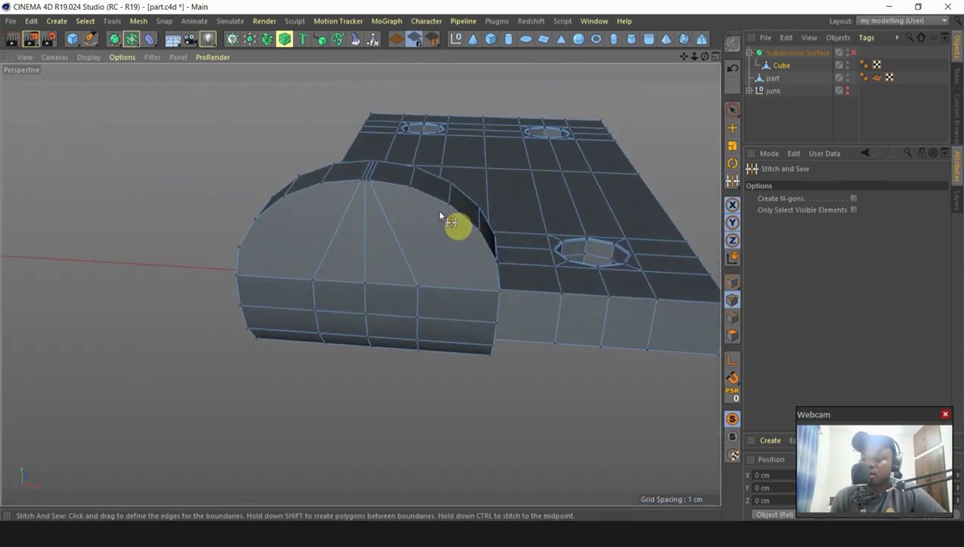
Step: Line-cut across the upright's outer face between the lowest pair of opposite arch points above the bend
{"action": "key", "text": "k"}
{"action": "key", "text": "k"}
{"action": "scroll", "coordinate": [333, 267], "scroll_direction": "up", "scroll_amount": 3}
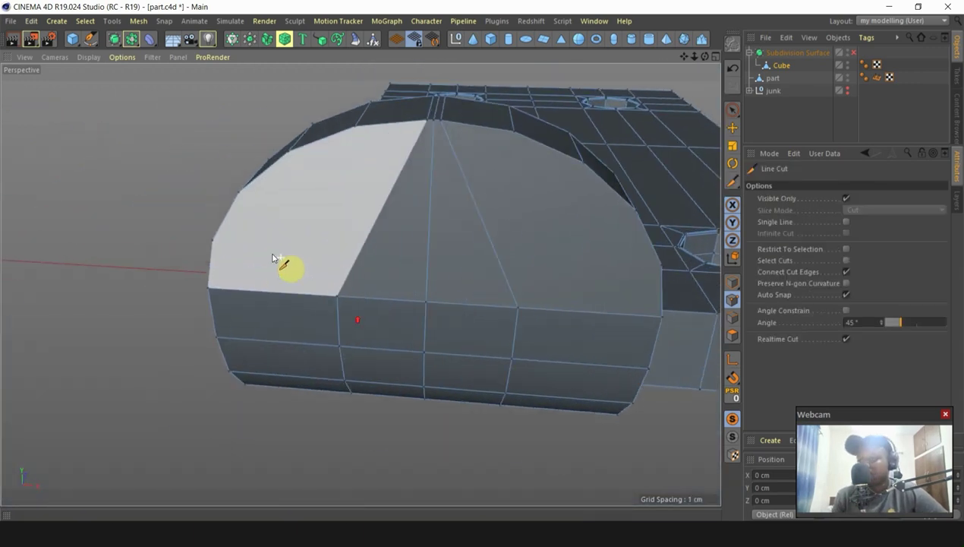
{"action": "left_click_drag", "start_coordinate": [310, 243], "coordinate": [226, 263], "text": "alt"}
{"action": "left_click", "coordinate": [209, 249]}
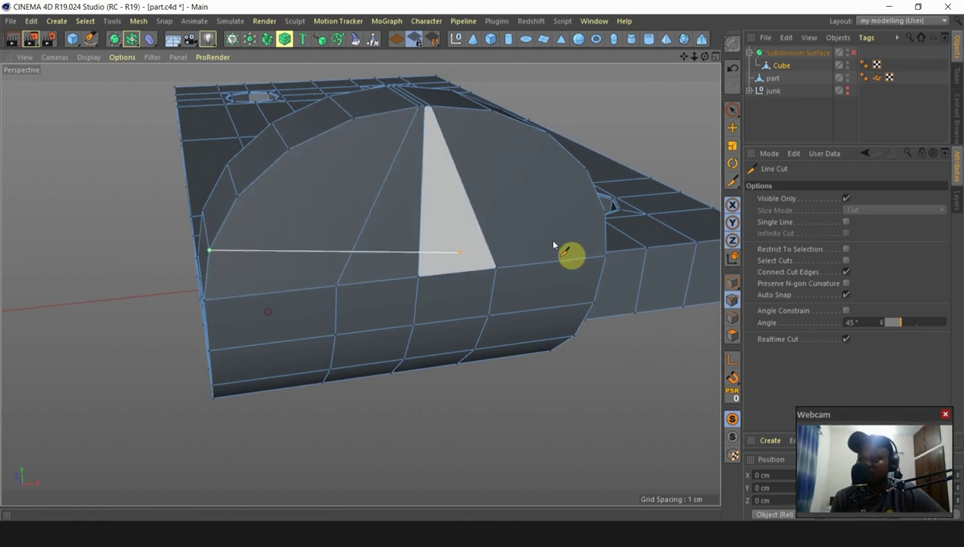
{"action": "left_click", "coordinate": [603, 221]}
{"action": "key", "text": "Escape"}
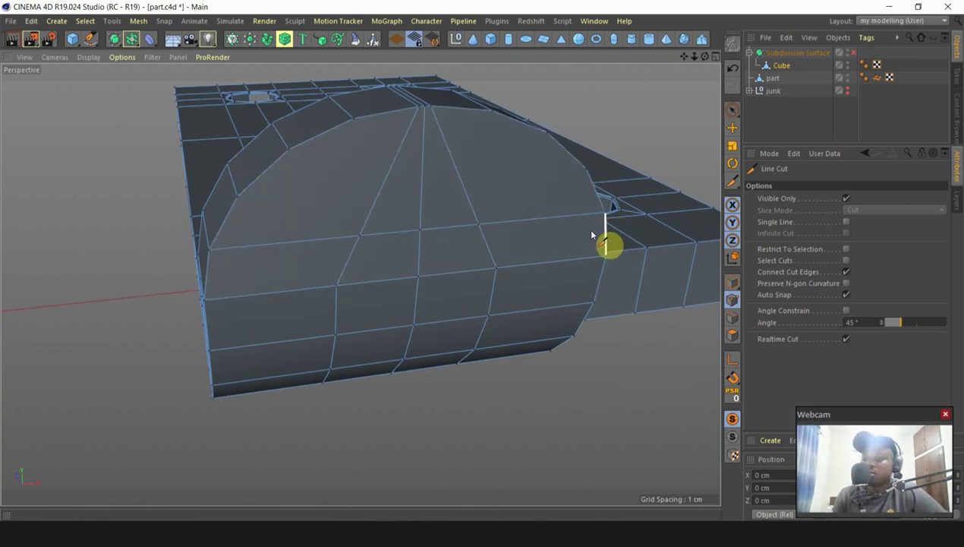
Step: Line-cut twice across the upright's inner face, joining the two lowest pairs of opposite arch points above the bend
{"action": "left_click_drag", "start_coordinate": [335, 262], "coordinate": [415, 300], "text": "alt"}
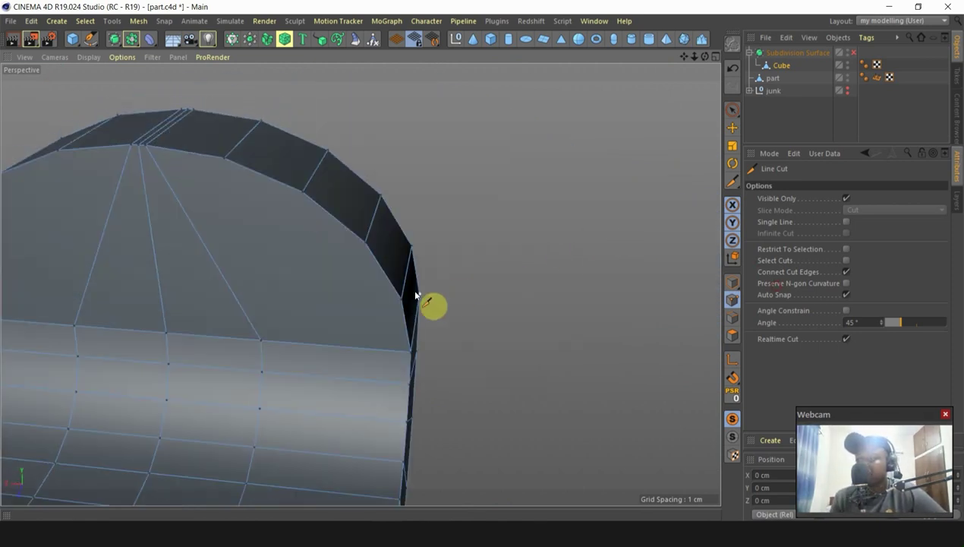
{"action": "left_click", "coordinate": [408, 298]}
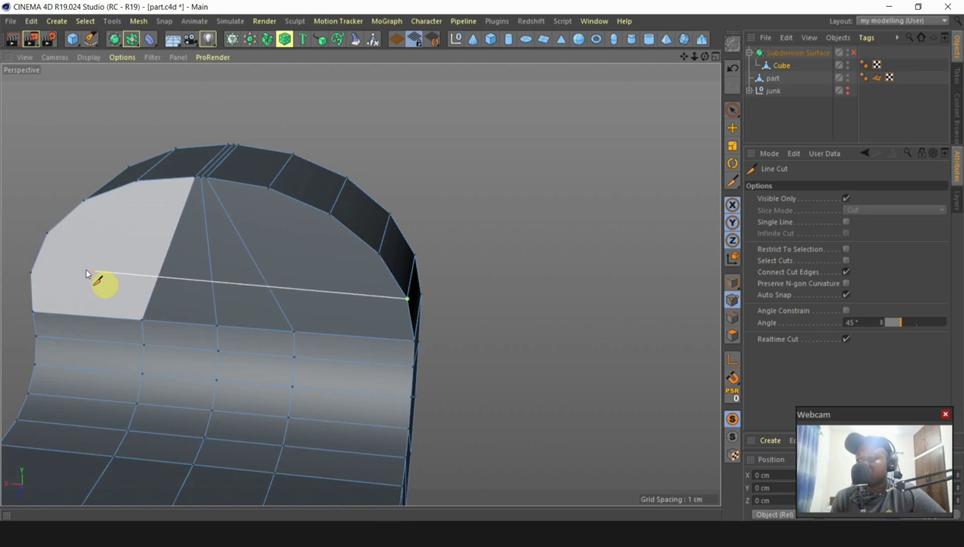
{"action": "left_click", "coordinate": [35, 278]}
{"action": "key", "text": "Escape"}
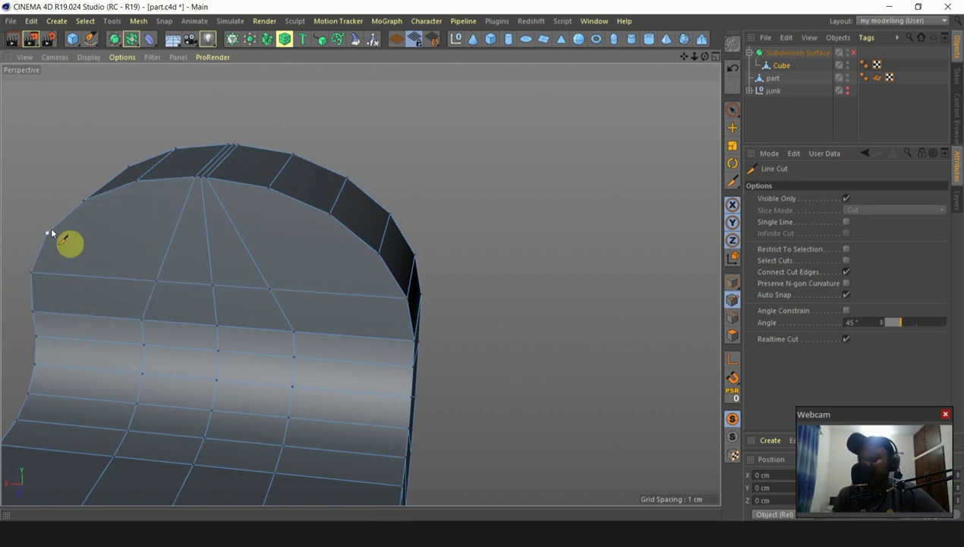
{"action": "left_click", "coordinate": [47, 233]}
{"action": "left_click", "coordinate": [476, 318]}
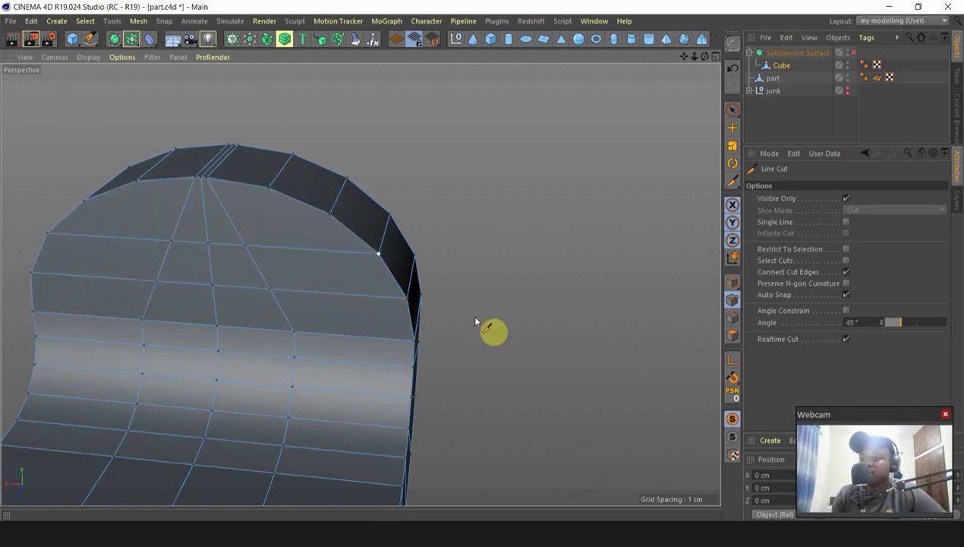
Step: Line-cut the outer face again between the second pair of opposite arch points, matching the upper cut on the inner face
{"action": "left_click_drag", "start_coordinate": [576, 232], "coordinate": [168, 227], "text": "alt"}
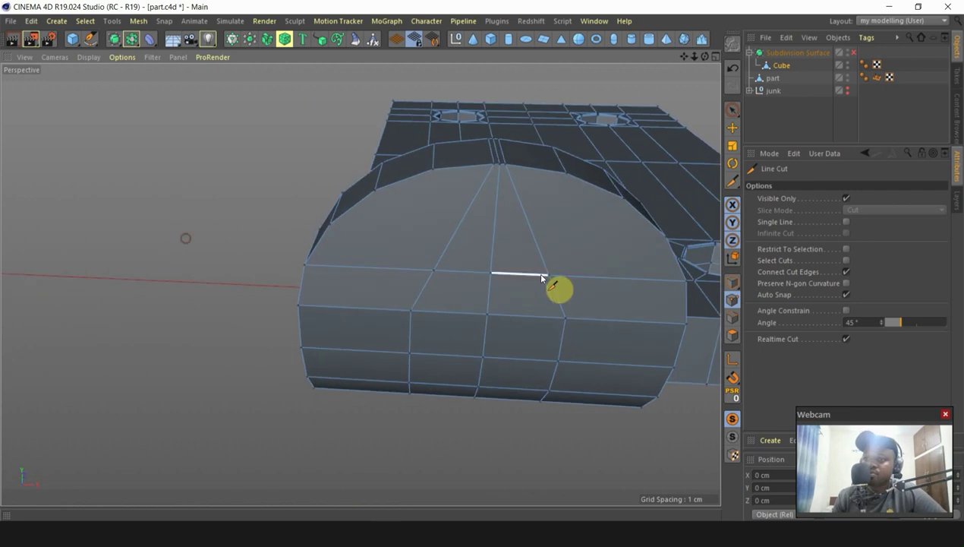
{"action": "right_click_drag", "start_coordinate": [553, 289], "coordinate": [521, 258], "text": "alt"}
{"action": "right_click_drag", "start_coordinate": [361, 240], "coordinate": [270, 222], "text": "alt"}
{"action": "mouse_move", "coordinate": [459, 142]}
{"action": "left_mouse_down", "text": "alt"}
{"action": "mouse_move", "coordinate": [461, 195]}
{"action": "mouse_move", "coordinate": [468, 187]}
{"action": "mouse_move", "coordinate": [453, 166]}
{"action": "mouse_move", "coordinate": [456, 145]}
{"action": "left_mouse_up", "text": "alt"}
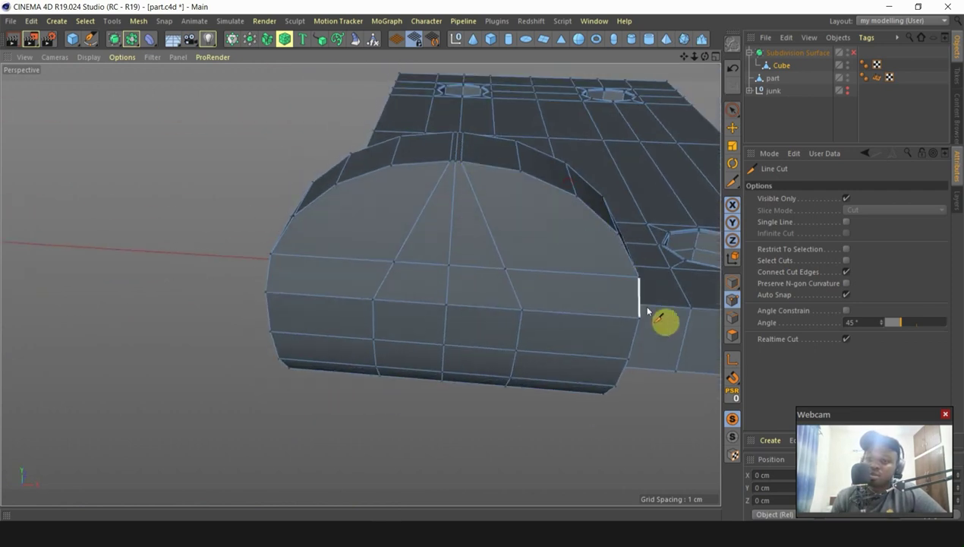
{"action": "left_click", "coordinate": [618, 235]}
{"action": "left_click", "coordinate": [293, 215]}
{"action": "key", "text": "Escape"}
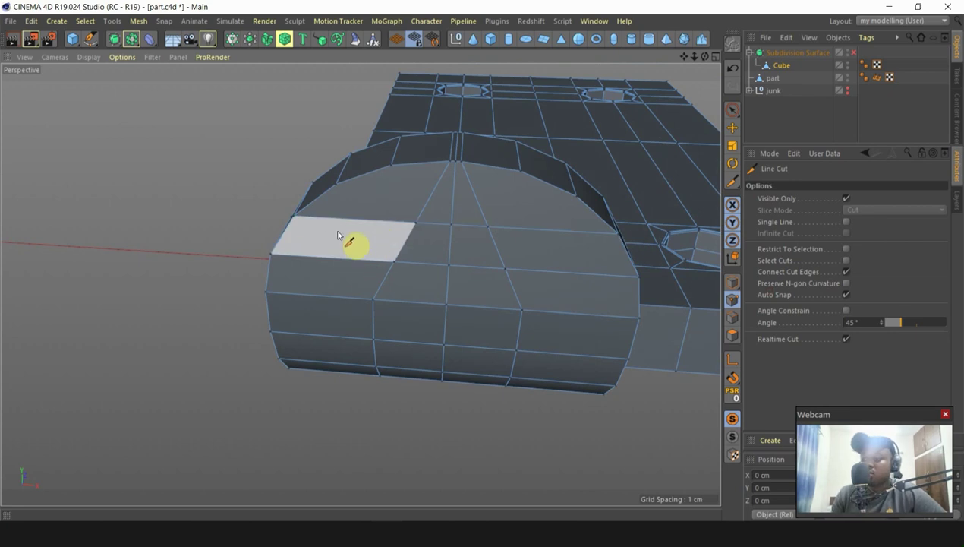
Step: Turn off Viewport Solo so that the reference part is displayed together with the polygon cage
{"action": "left_click_drag", "start_coordinate": [284, 209], "coordinate": [468, 300], "text": "alt"}
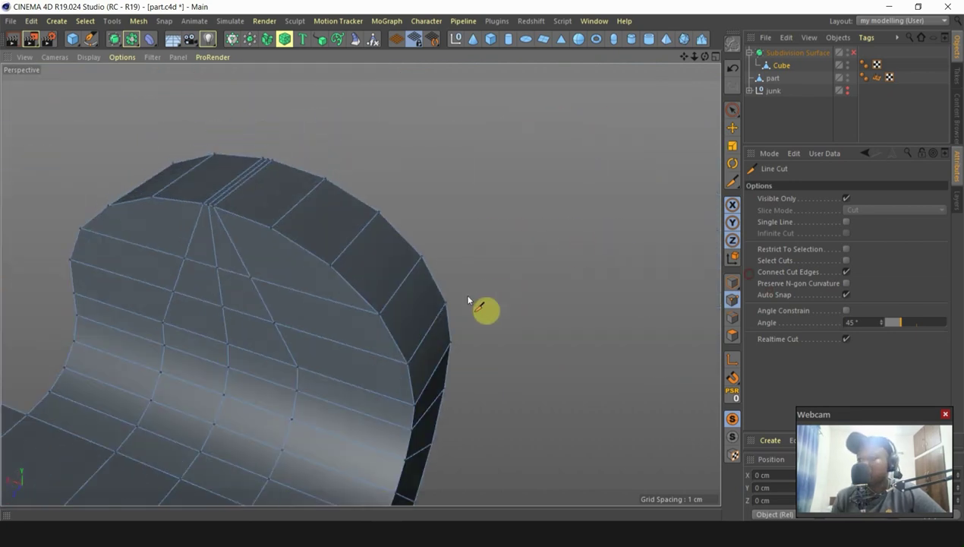
{"action": "left_click_drag", "start_coordinate": [545, 332], "coordinate": [227, 396], "text": "alt"}
{"action": "scroll", "coordinate": [281, 390], "scroll_direction": "up", "scroll_amount": 3}
{"action": "left_click", "coordinate": [731, 437]}
{"action": "scroll", "coordinate": [260, 381], "scroll_direction": "up", "scroll_amount": 3}
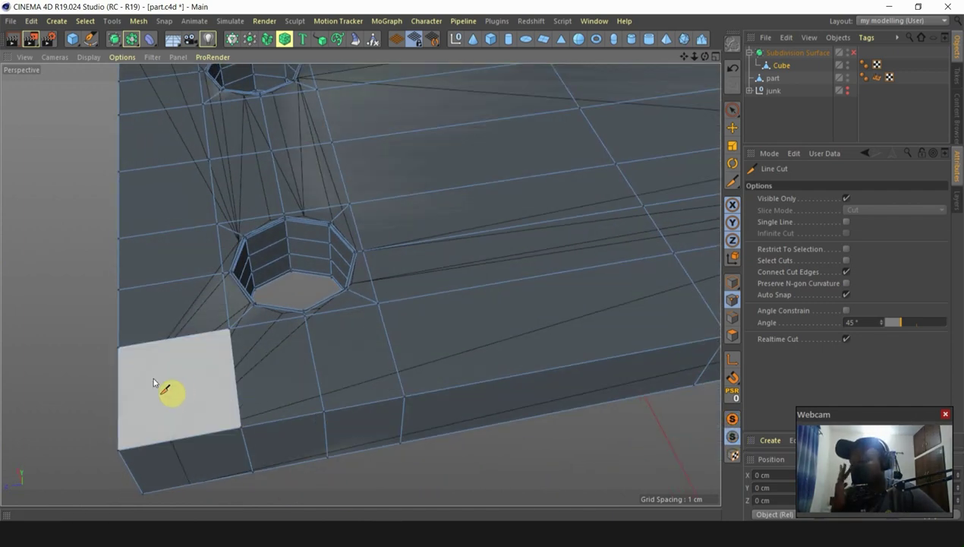
{"action": "left_click_drag", "start_coordinate": [199, 372], "coordinate": [269, 112], "text": "alt"}
{"action": "scroll", "coordinate": [209, 356], "scroll_direction": "up", "scroll_amount": 5}
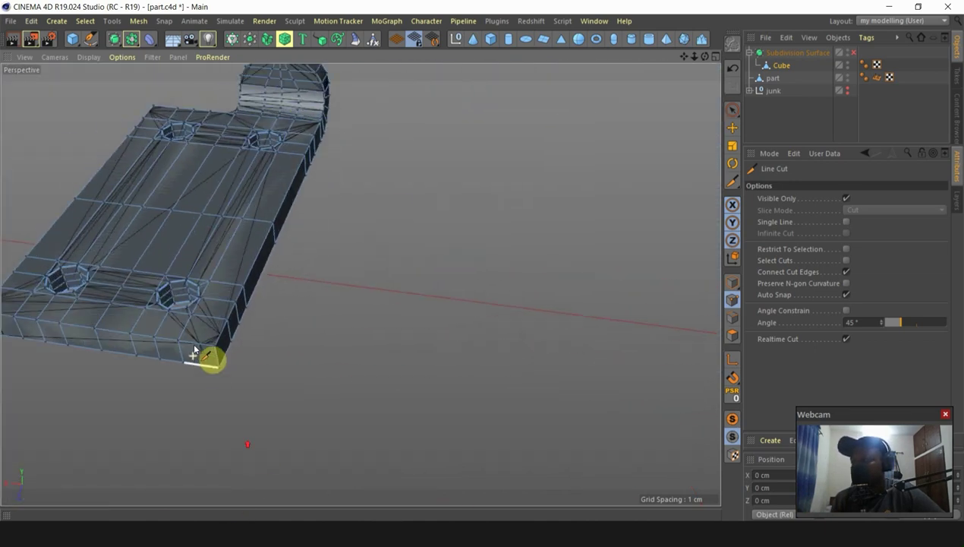
Step: Loop-cut the plate lengthwise between the holes and the long side flush with the upright, at about 26% offset, running up into the upright
{"action": "key", "text": "k"}
{"action": "key", "text": "l"}
{"action": "scroll", "coordinate": [182, 357], "scroll_direction": "up", "scroll_amount": 3}
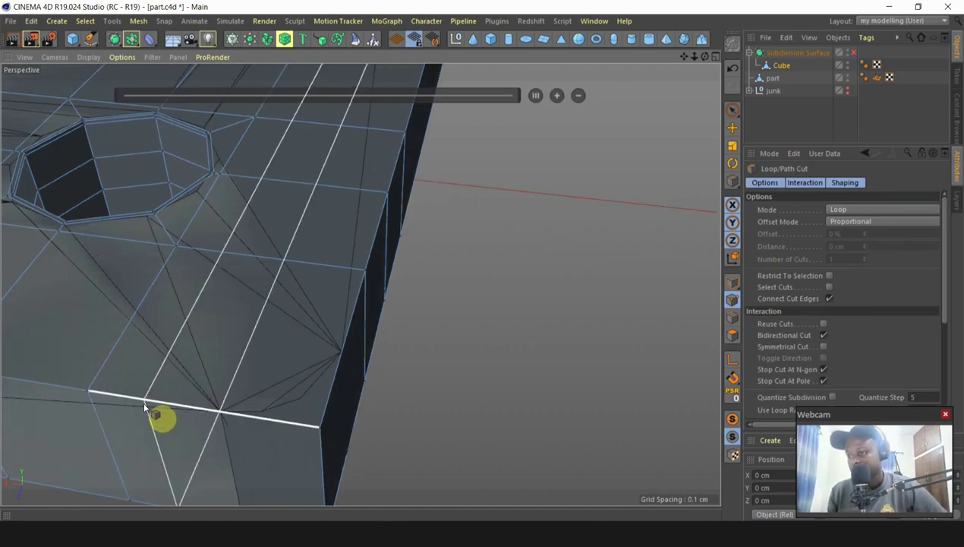
{"action": "left_click", "coordinate": [146, 408]}
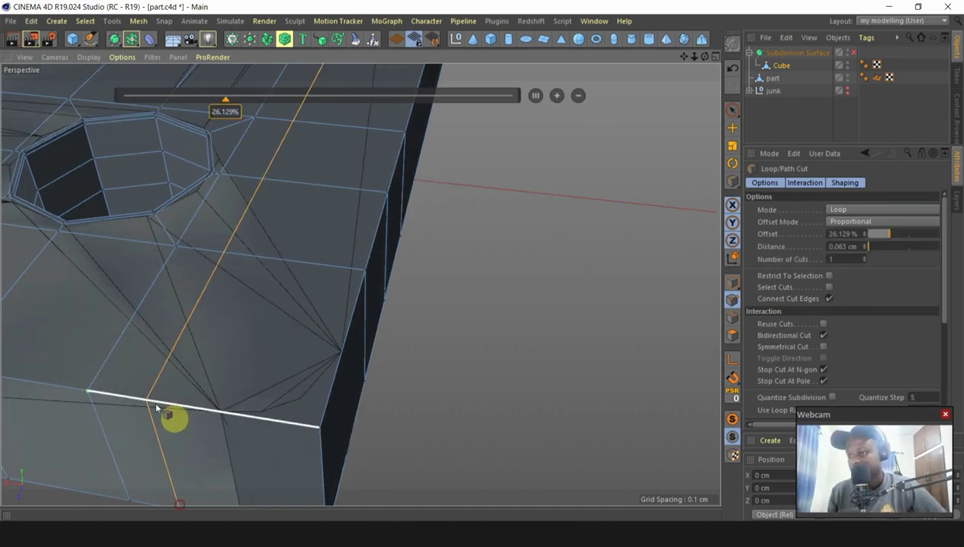
{"action": "scroll", "coordinate": [559, 469], "scroll_direction": "down", "scroll_amount": 6}
{"action": "scroll", "coordinate": [450, 377], "scroll_direction": "down", "scroll_amount": 1}
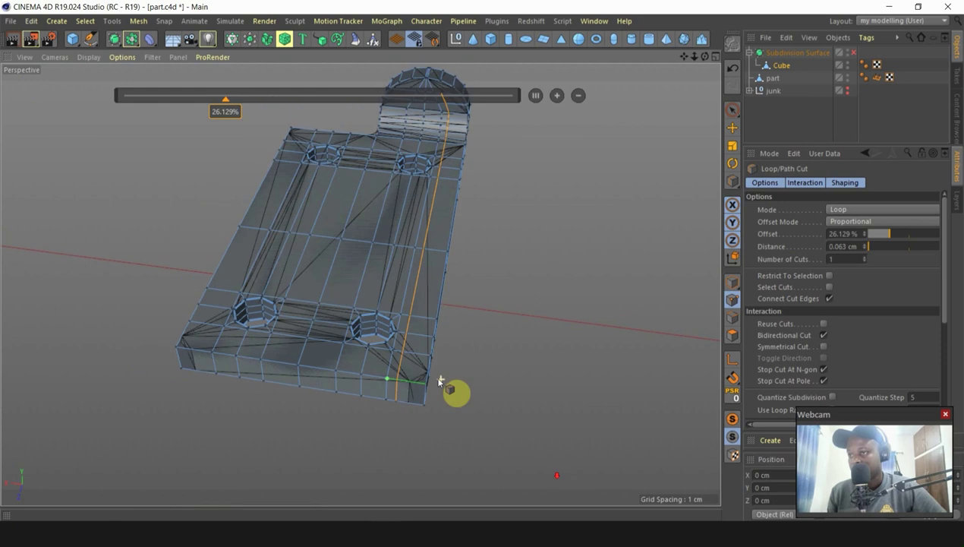
Step: Loop-cut the plate lengthwise again, between the two rows of holes and up through the bend, at about 64.5% offset
{"action": "scroll", "coordinate": [226, 351], "scroll_direction": "up", "scroll_amount": 3}
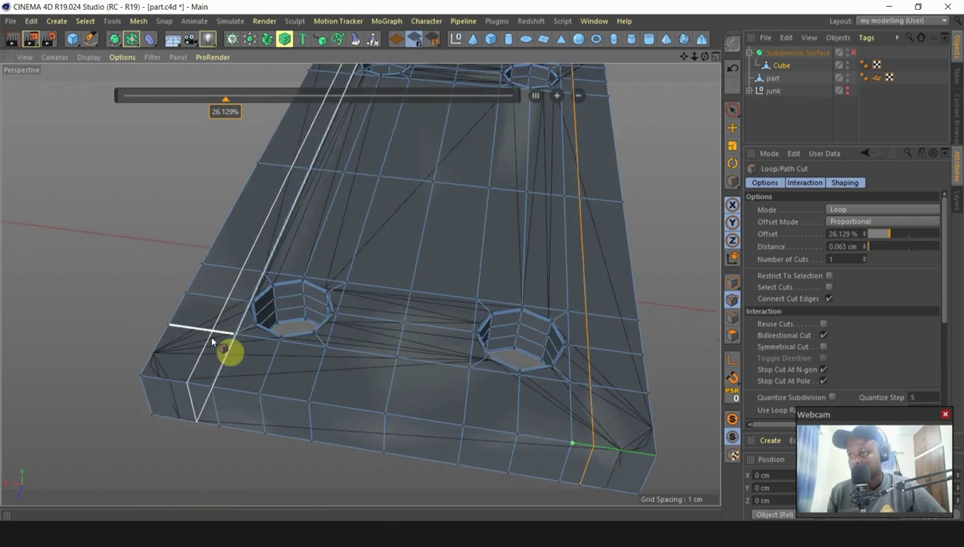
{"action": "scroll", "coordinate": [222, 372], "scroll_direction": "down", "scroll_amount": 3}
{"action": "scroll", "coordinate": [467, 152], "scroll_direction": "up", "scroll_amount": 4}
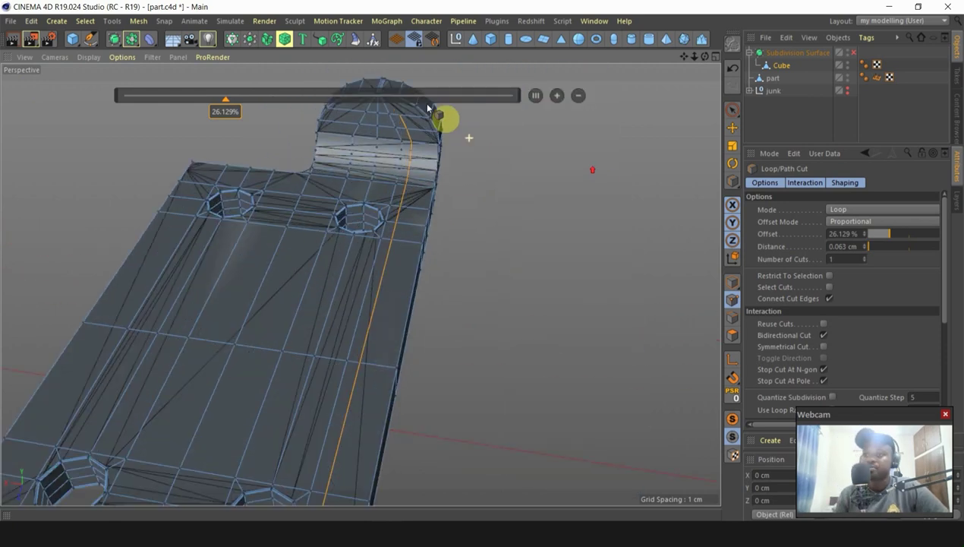
{"action": "scroll", "coordinate": [391, 195], "scroll_direction": "down", "scroll_amount": 6}
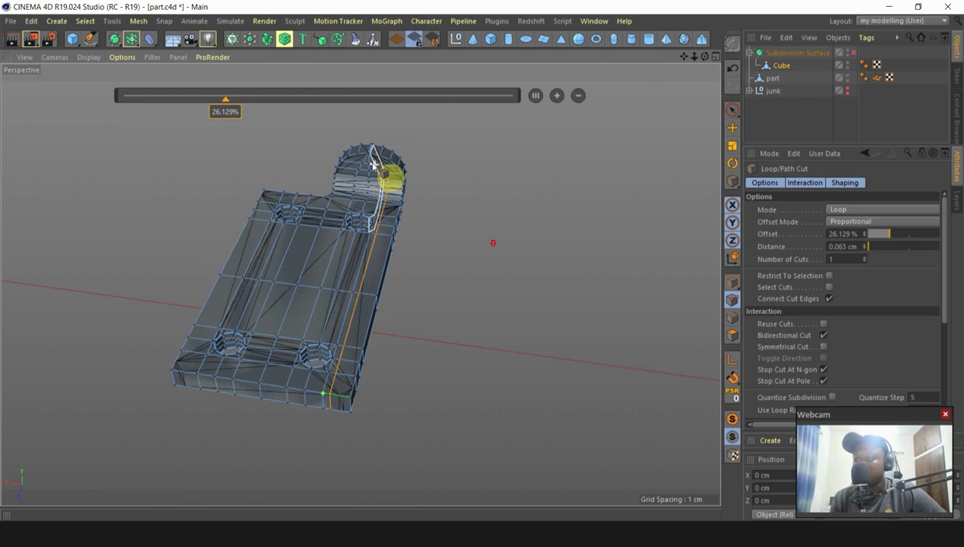
{"action": "scroll", "coordinate": [310, 283], "scroll_direction": "up", "scroll_amount": 4}
{"action": "scroll", "coordinate": [263, 408], "scroll_direction": "down", "scroll_amount": 2}
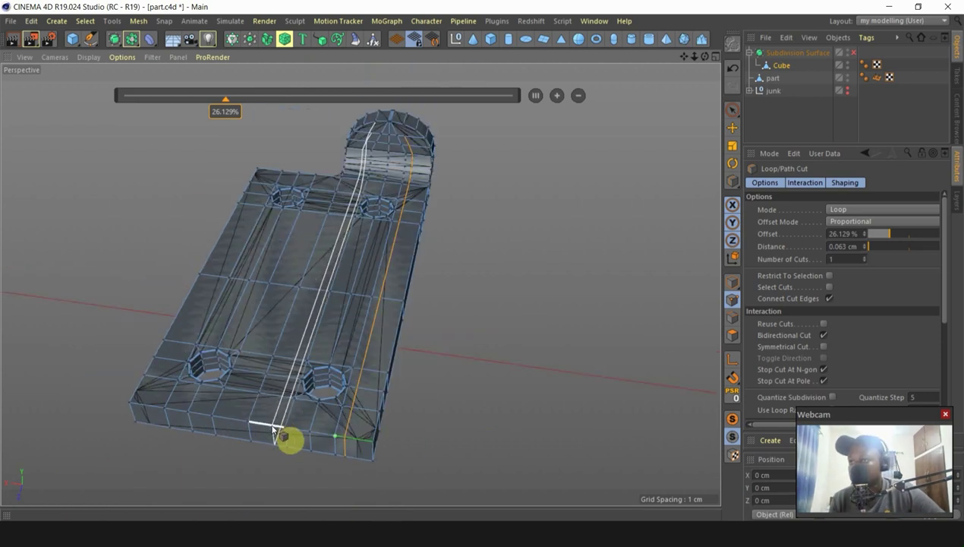
{"action": "left_click", "coordinate": [272, 428]}
{"action": "scroll", "coordinate": [317, 366], "scroll_direction": "up", "scroll_amount": 3}
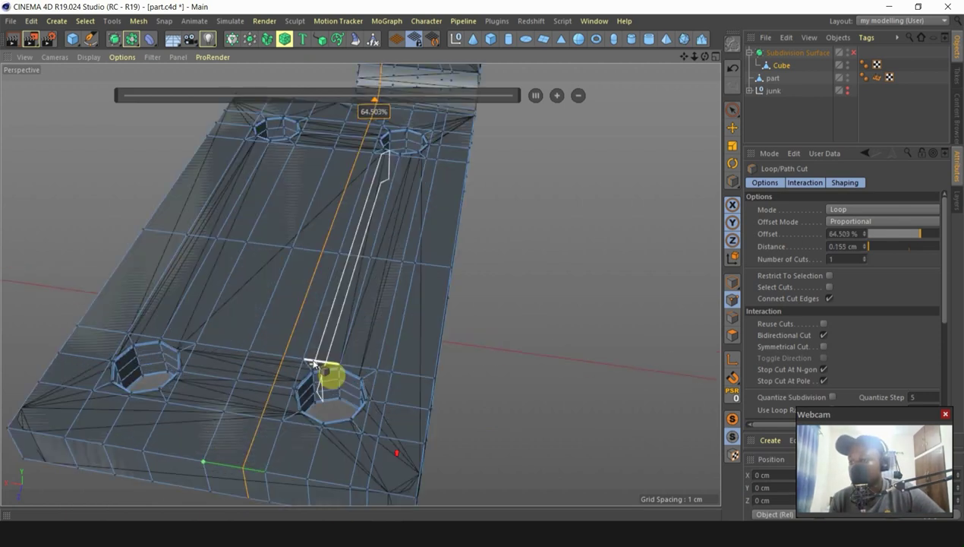
{"action": "scroll", "coordinate": [317, 366], "scroll_direction": "down", "scroll_amount": 4}
{"action": "scroll", "coordinate": [378, 197], "scroll_direction": "up", "scroll_amount": 5}
Step: Line-cut the upright's inner face from the arch points beside the apex down to the ends of the two new loops
{"action": "key", "text": "k"}
{"action": "key", "text": "k"}
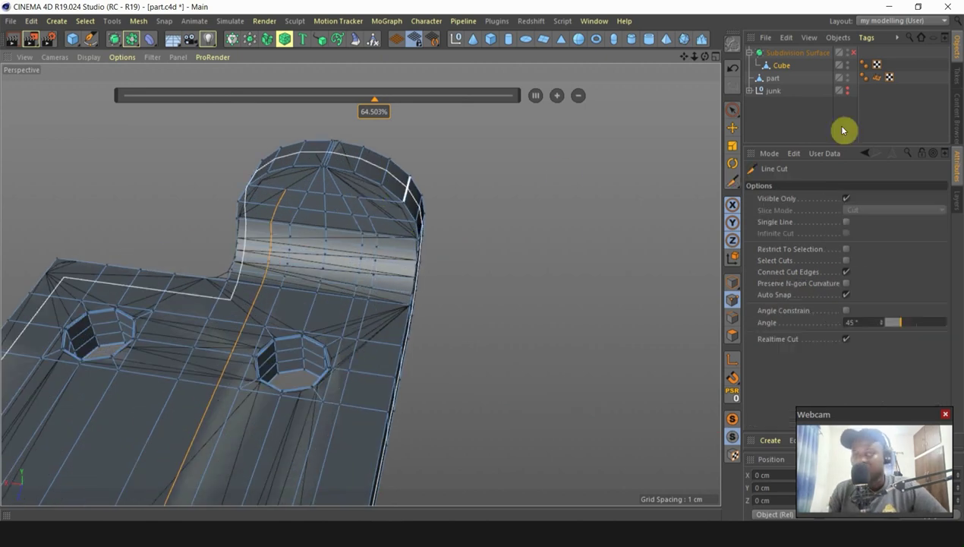
{"action": "scroll", "coordinate": [342, 179], "scroll_direction": "up", "scroll_amount": 5}
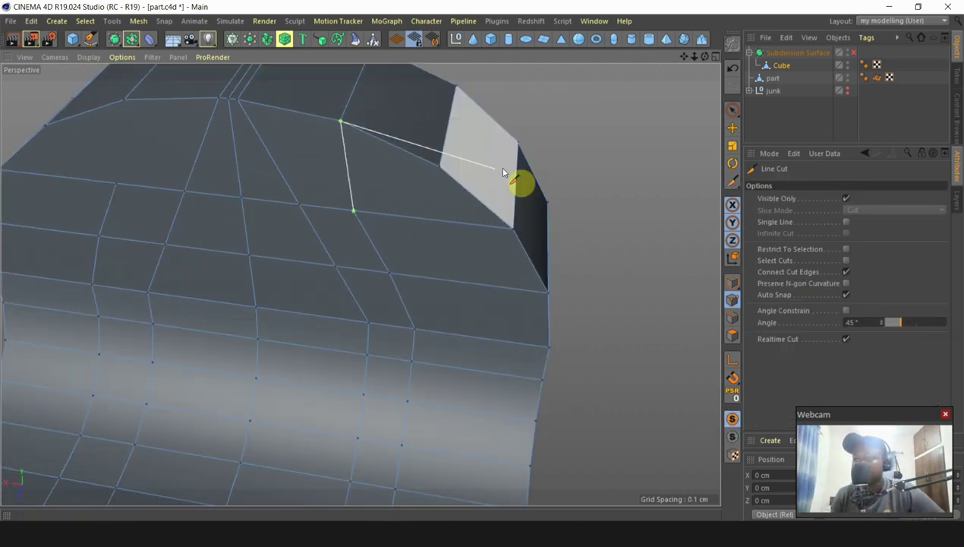
{"action": "key", "text": "Escape"}
{"action": "scroll", "coordinate": [533, 163], "scroll_direction": "down", "scroll_amount": 4}
{"action": "scroll", "coordinate": [329, 174], "scroll_direction": "up", "scroll_amount": 2}
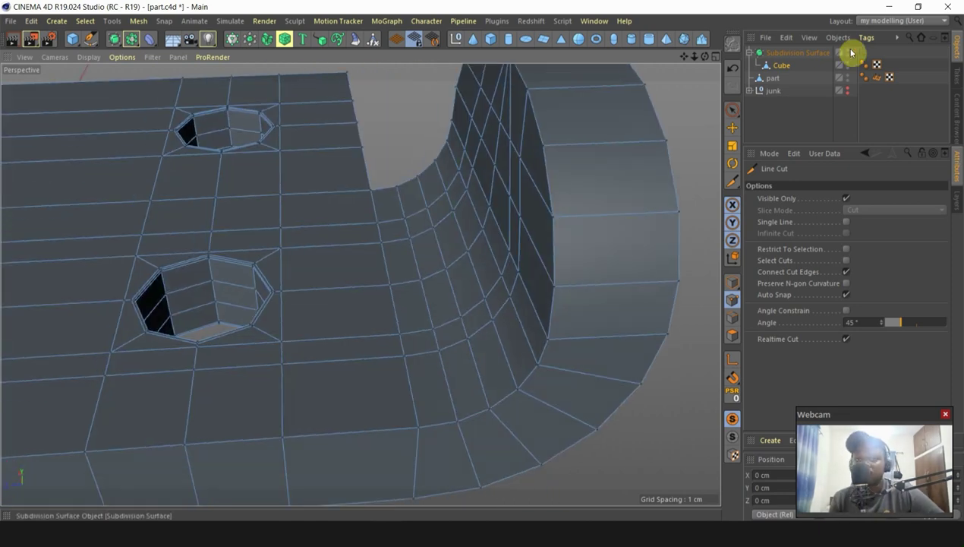
Step: Enable the Subdivision Surface to examine the smoothed upright and bend, and disable it again
{"action": "left_click", "coordinate": [852, 52]}
{"action": "scroll", "coordinate": [505, 135], "scroll_direction": "down", "scroll_amount": 3}
{"action": "left_click_drag", "start_coordinate": [563, 167], "coordinate": [626, 156], "text": "alt"}
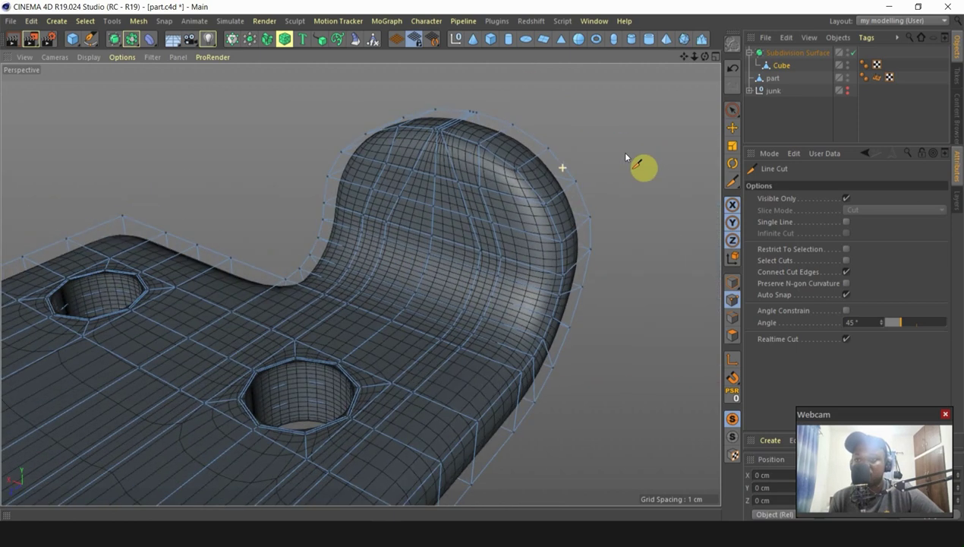
{"action": "left_click", "coordinate": [853, 52]}
{"action": "left_click_drag", "start_coordinate": [468, 199], "coordinate": [625, 118], "text": "alt"}
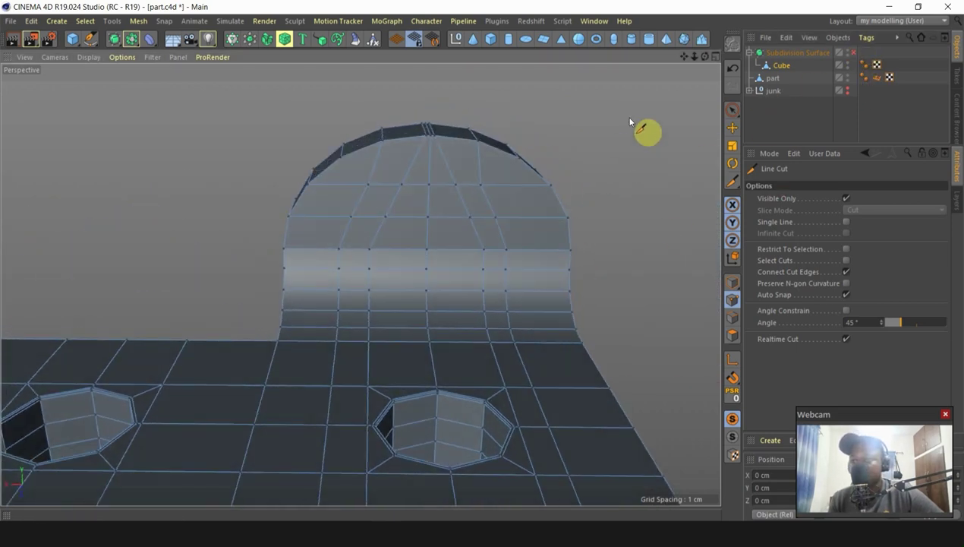
Step: Line-cut the upright's outer face on both sides, from the arch points beside the apex down to the ends of the new loops
{"action": "right_click", "coordinate": [625, 133]}
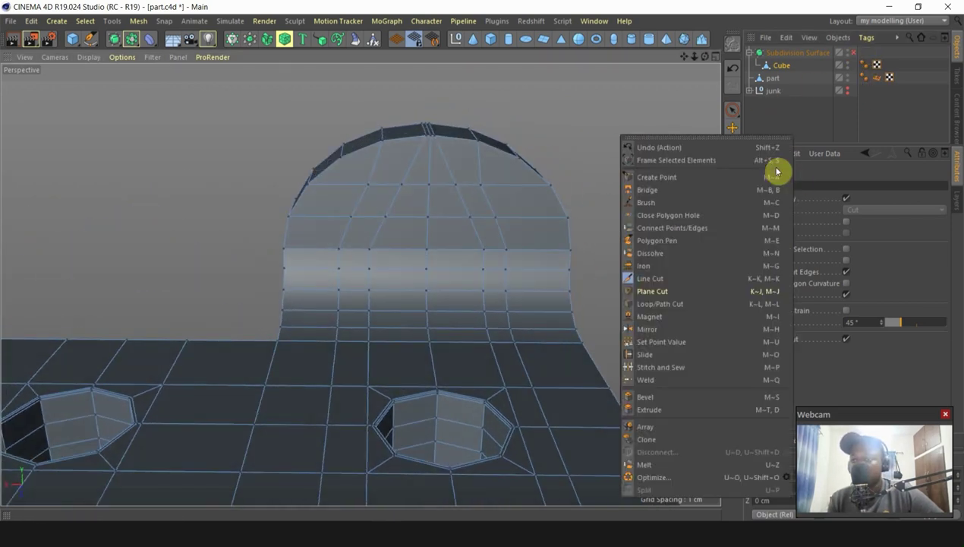
{"action": "left_click", "coordinate": [651, 354]}
{"action": "left_click_drag", "start_coordinate": [600, 264], "coordinate": [416, 247], "text": "alt"}
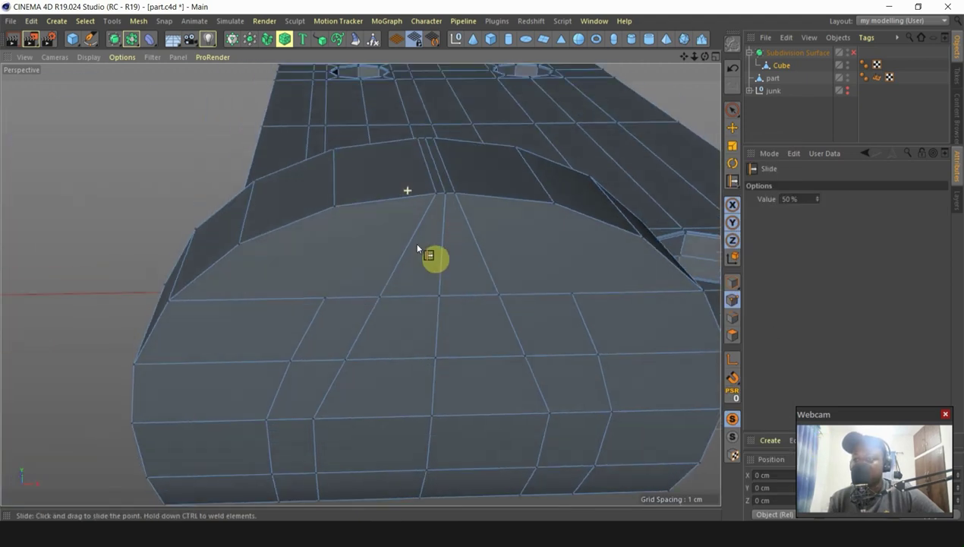
{"action": "key", "text": "k"}
{"action": "key", "text": "k"}
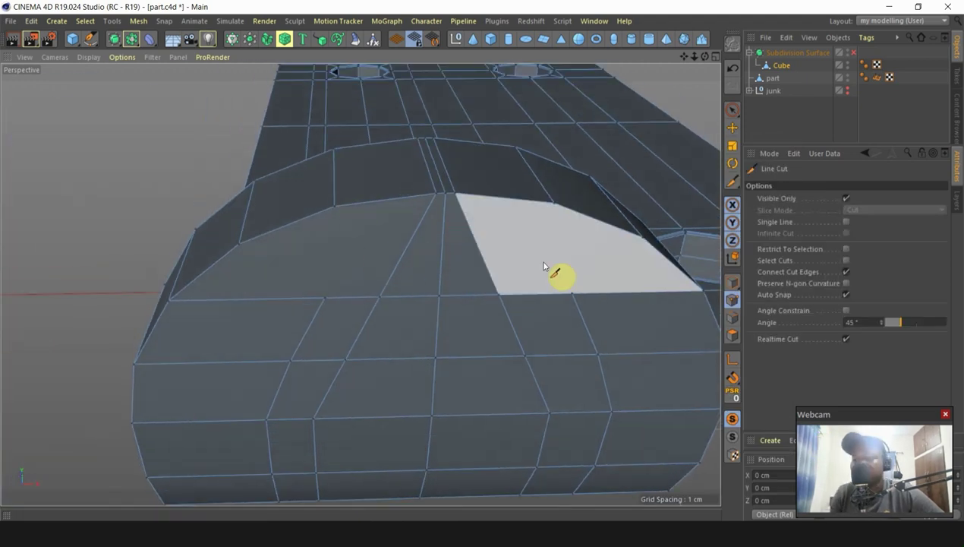
{"action": "left_click", "coordinate": [554, 204]}
{"action": "left_click", "coordinate": [570, 295]}
{"action": "key", "text": "Escape"}
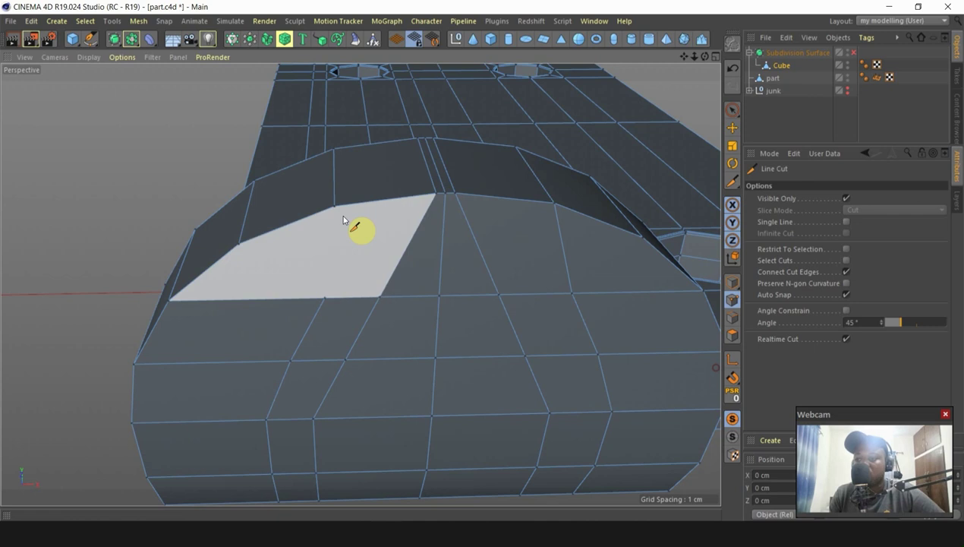
{"action": "left_click", "coordinate": [334, 205]}
{"action": "left_click", "coordinate": [327, 296]}
{"action": "key", "text": "Escape"}
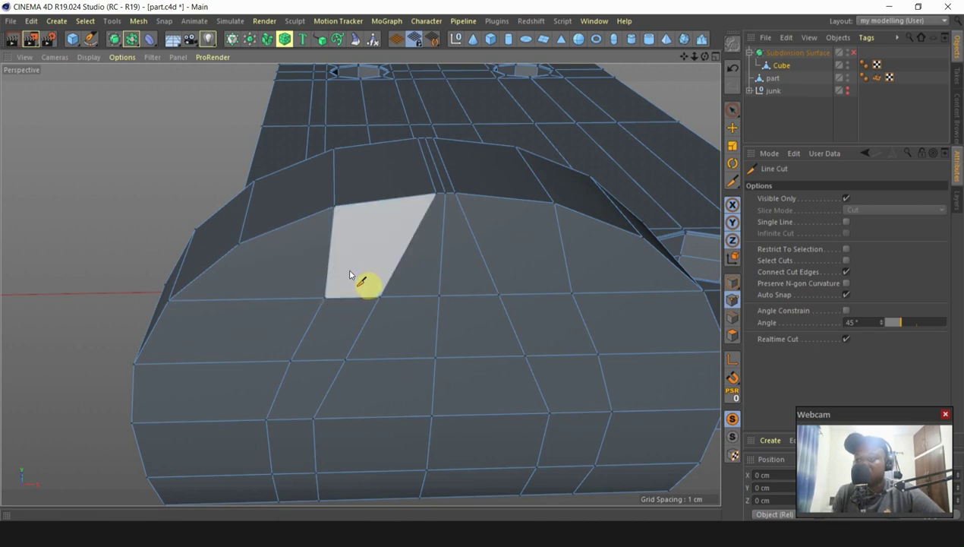
Step: Select the vertical corner edge where the bend meets the plate and examine it against the reference part with Viewport Solo off
{"action": "left_click_drag", "start_coordinate": [379, 215], "coordinate": [354, 236], "text": "alt"}
{"action": "scroll", "coordinate": [460, 177], "scroll_direction": "up", "scroll_amount": 4}
{"action": "left_click_drag", "start_coordinate": [432, 182], "coordinate": [553, 391], "text": "alt"}
{"action": "scroll", "coordinate": [554, 392], "scroll_direction": "up", "scroll_amount": 3}
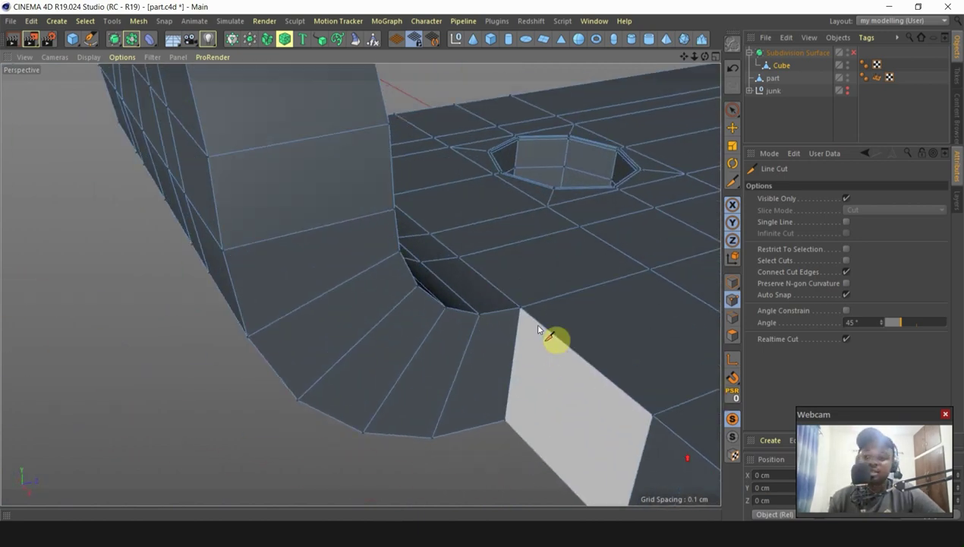
{"action": "left_click", "coordinate": [731, 129]}
{"action": "left_click_drag", "start_coordinate": [510, 352], "coordinate": [518, 370], "text": "alt"}
{"action": "left_click", "coordinate": [737, 323]}
{"action": "left_click", "coordinate": [520, 369]}
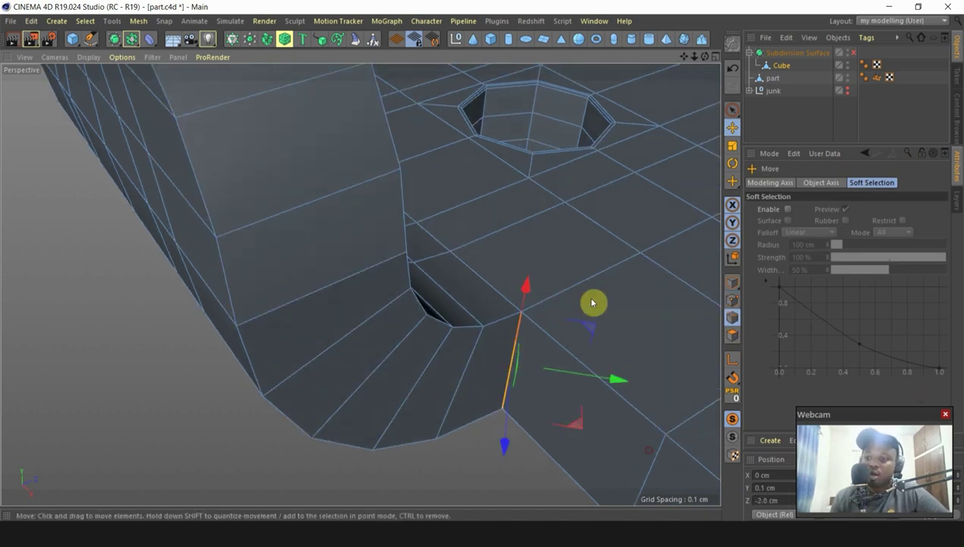
{"action": "left_click_drag", "start_coordinate": [592, 302], "coordinate": [608, 282], "text": "alt"}
{"action": "left_click", "coordinate": [733, 441]}
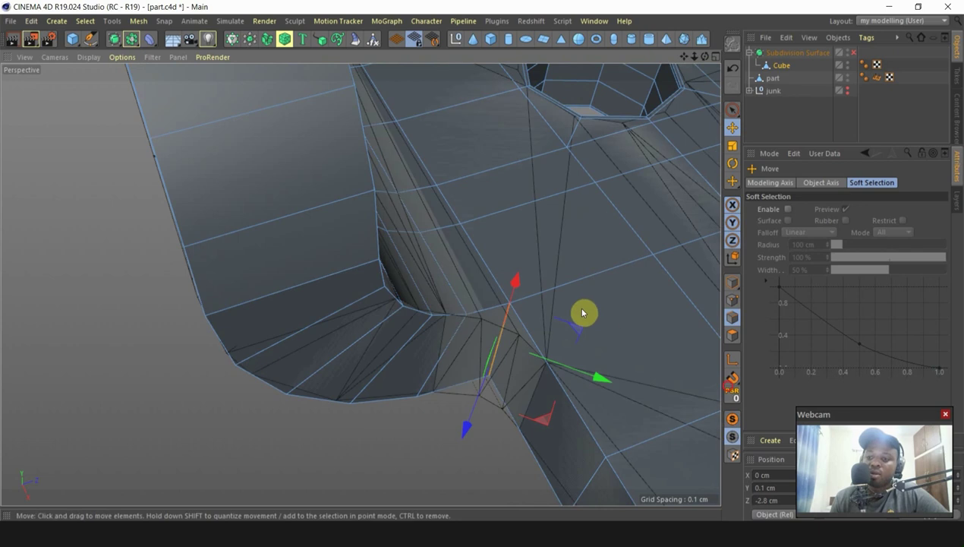
{"action": "left_click_drag", "start_coordinate": [581, 312], "coordinate": [678, 317], "text": "alt"}
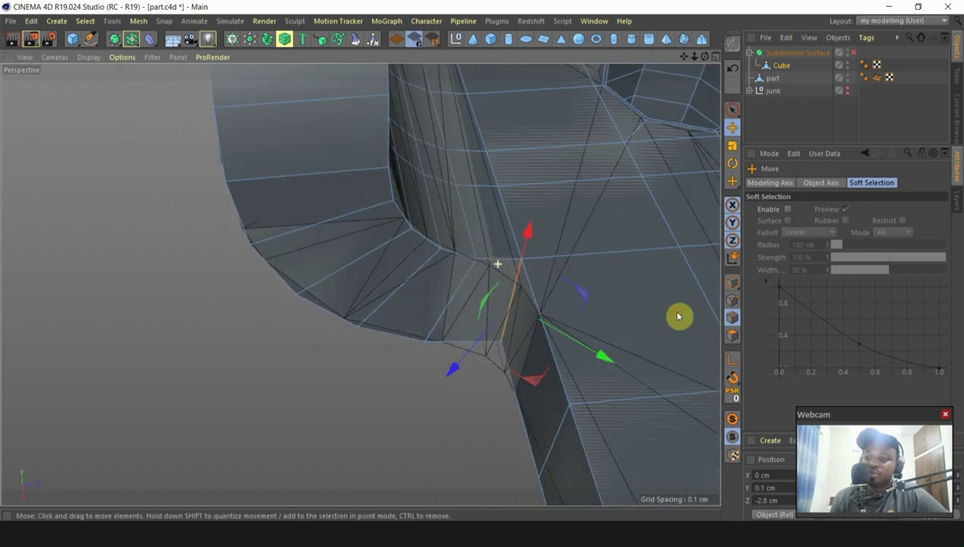
Step: Dissolve the last radial edge on the bend's side face, beside the corner with the plate
{"action": "left_click", "coordinate": [733, 111]}
{"action": "left_click", "coordinate": [473, 282]}
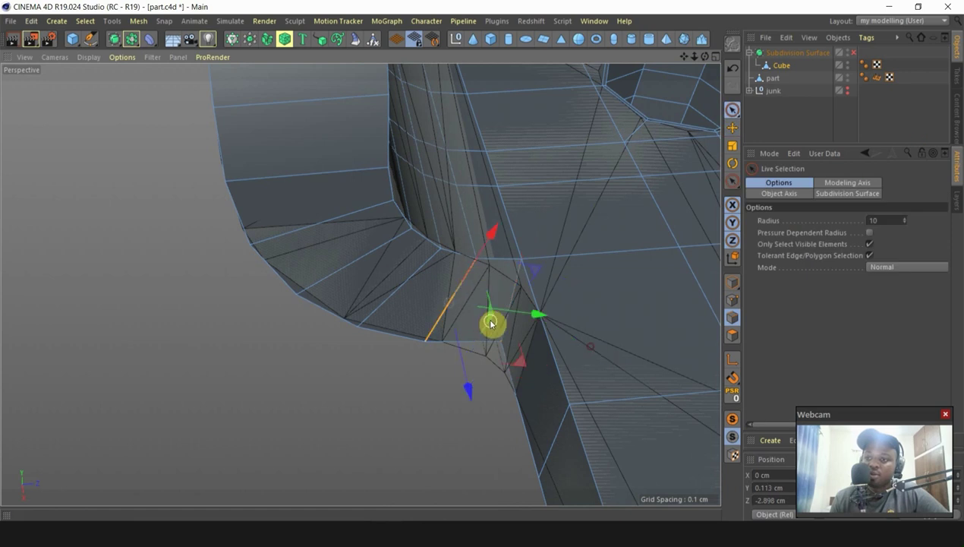
{"action": "right_click", "coordinate": [369, 386]}
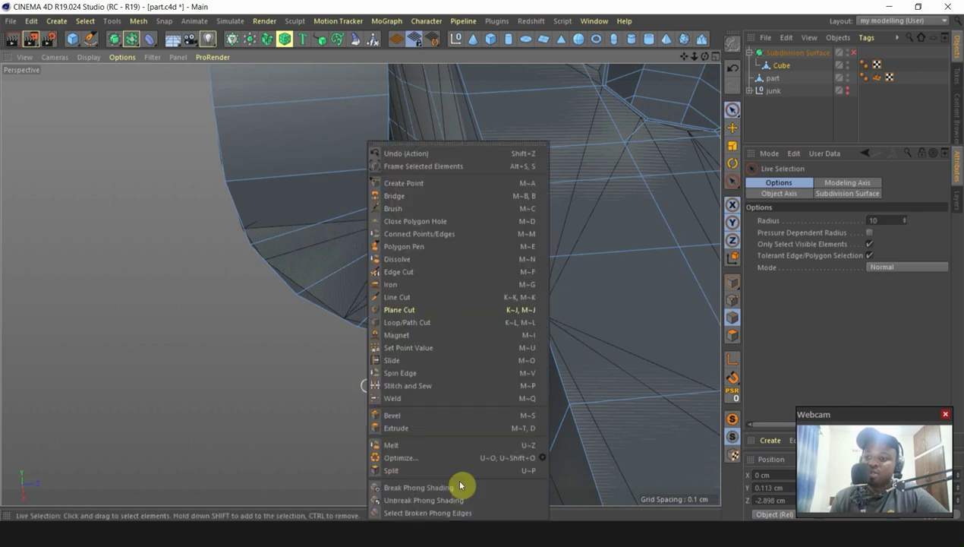
{"action": "left_click", "coordinate": [399, 261]}
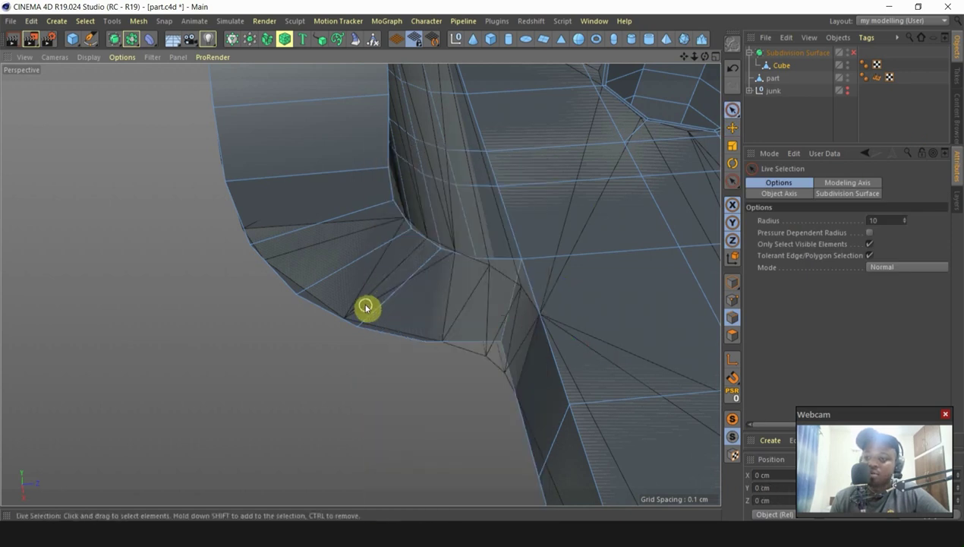
Step: Reselect the corner edge between bend and plate and examine how it lines up with the reference curve
{"action": "mouse_move", "coordinate": [366, 307]}
{"action": "left_mouse_down", "text": "alt"}
{"action": "mouse_move", "coordinate": [474, 293]}
{"action": "mouse_move", "coordinate": [525, 312]}
{"action": "mouse_move", "coordinate": [426, 289]}
{"action": "mouse_move", "coordinate": [475, 297]}
{"action": "left_mouse_up", "text": "alt"}
{"action": "left_click", "coordinate": [488, 235]}
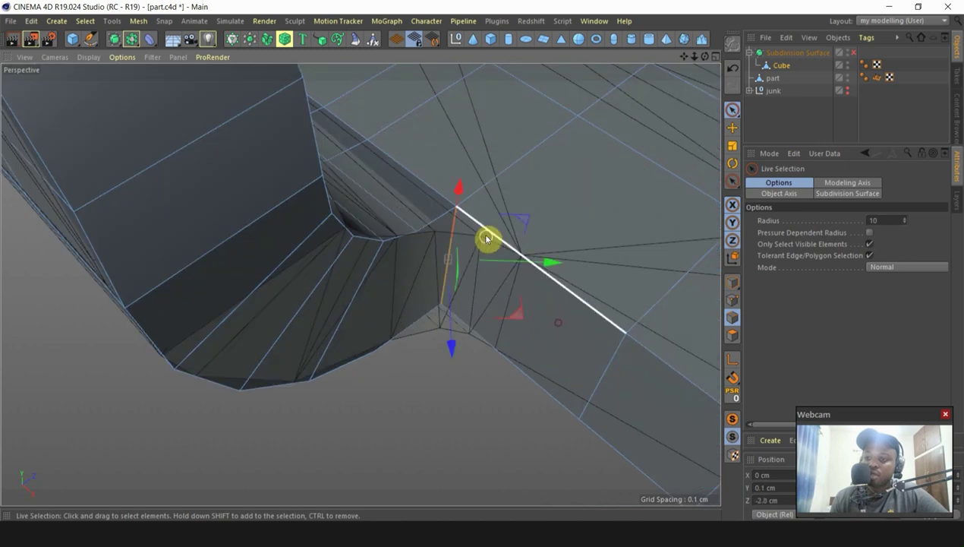
{"action": "left_click_drag", "start_coordinate": [488, 235], "coordinate": [368, 406], "text": "alt"}
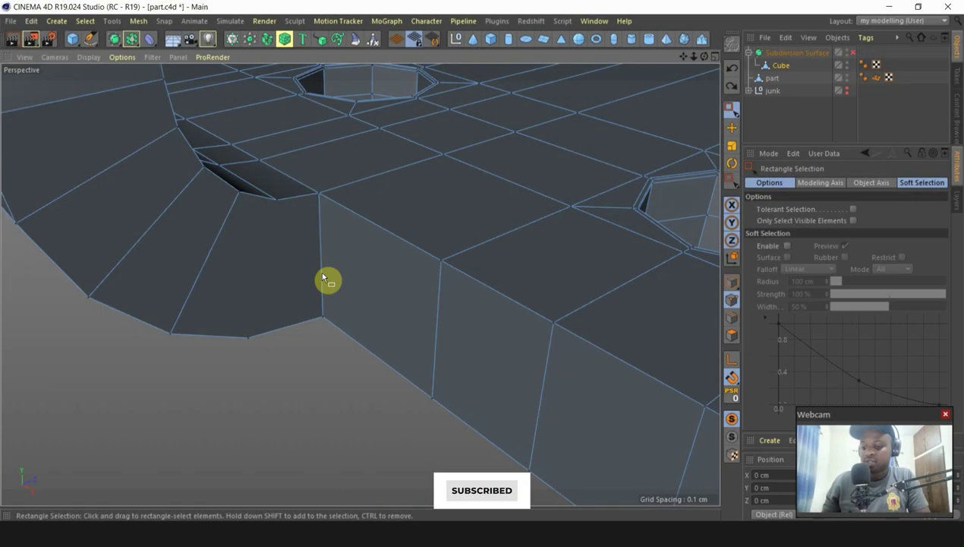
Step: Line-cut the bend's side face between the last inner and outer curve points before the plate corner, restoring the radial edge
{"action": "key", "text": "k"}
{"action": "key", "text": "k"}
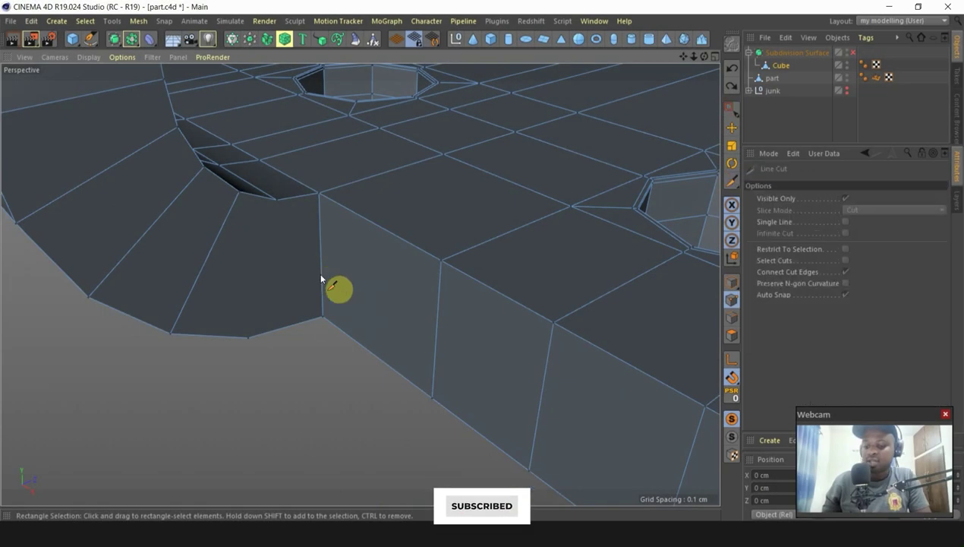
{"action": "left_click", "coordinate": [276, 200]}
{"action": "left_click", "coordinate": [248, 338]}
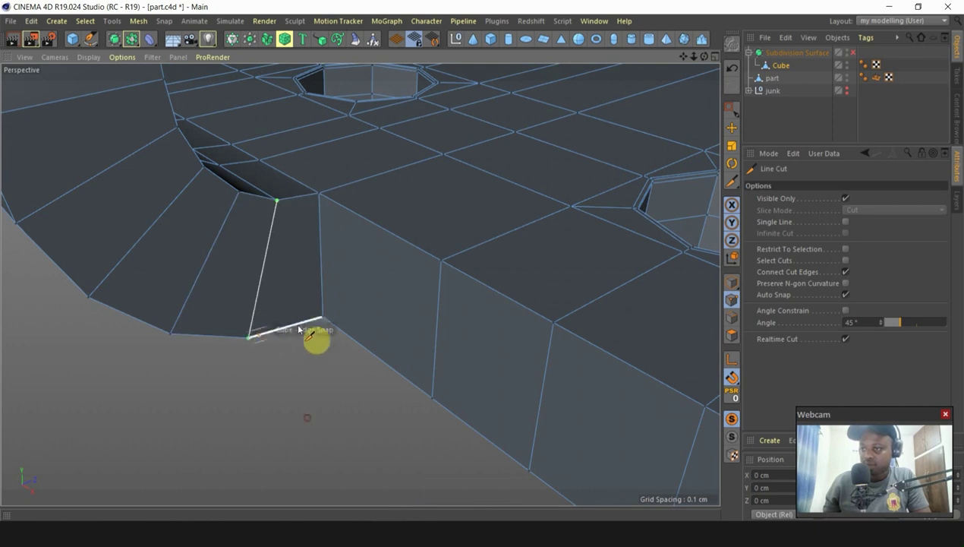
{"action": "left_click_drag", "start_coordinate": [341, 236], "coordinate": [312, 295], "text": "alt"}
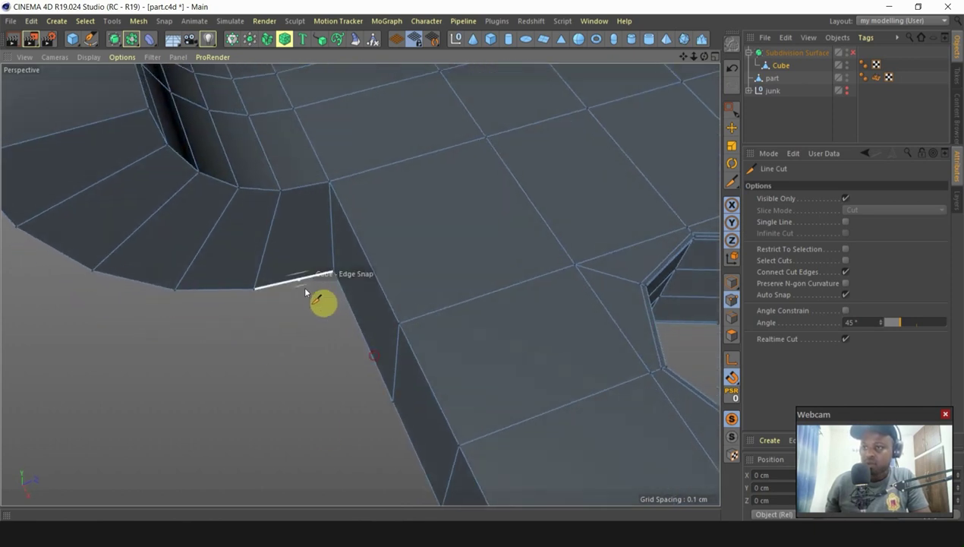
Step: Try to move the bend corner's points toward the reference curve in the Top view with Viewport Solo off
{"action": "left_click", "coordinate": [733, 108]}
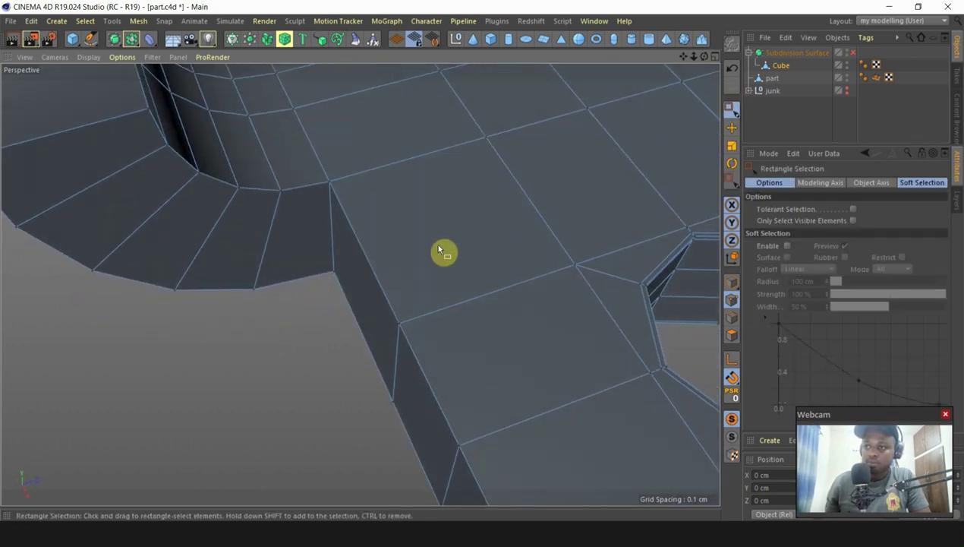
{"action": "middle_click", "coordinate": [432, 245]}
{"action": "left_click_drag", "start_coordinate": [519, 112], "coordinate": [531, 123]}
{"action": "middle_click", "coordinate": [598, 192]}
{"action": "scroll", "coordinate": [476, 282], "scroll_direction": "up", "scroll_amount": 4}
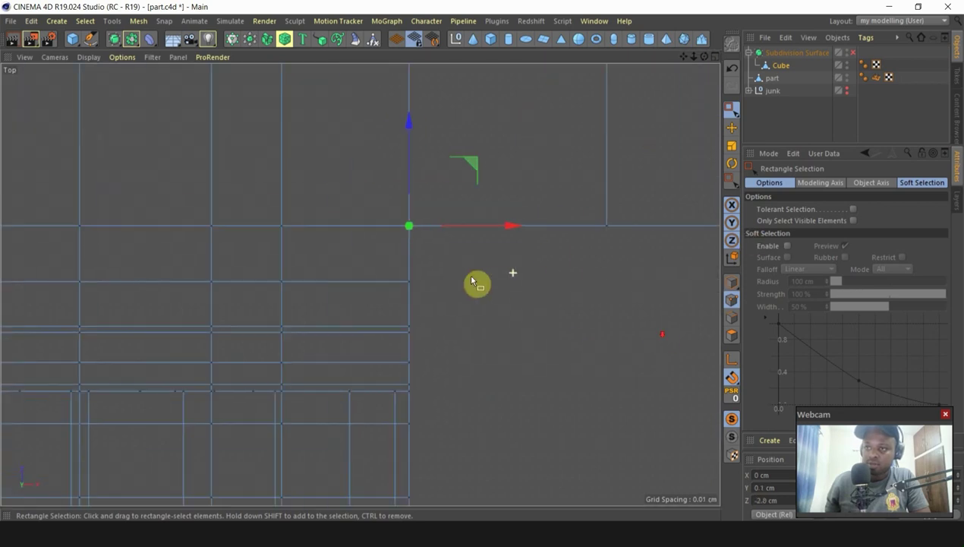
{"action": "scroll", "coordinate": [455, 258], "scroll_direction": "up", "scroll_amount": 3}
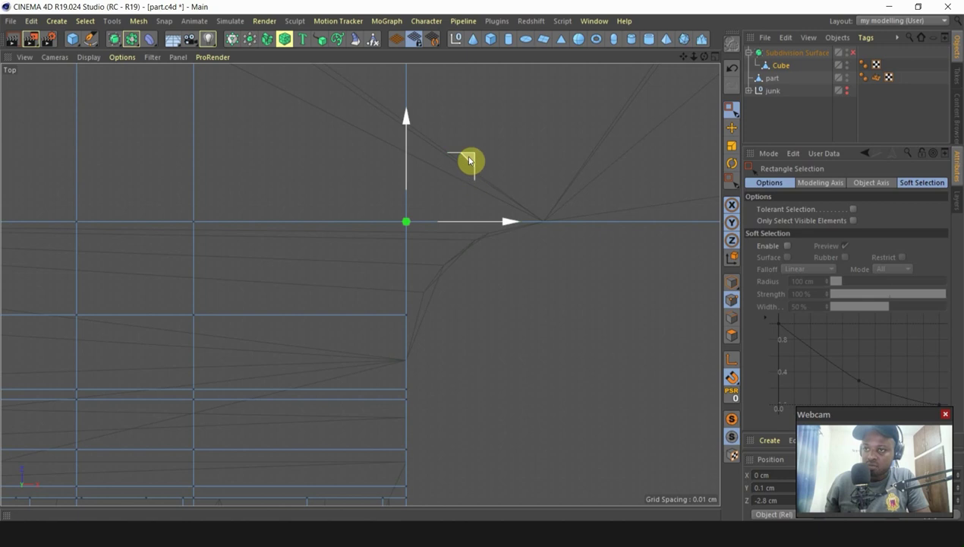
{"action": "left_click_drag", "start_coordinate": [470, 158], "coordinate": [492, 131]}
{"action": "key", "text": "ctrl+z"}
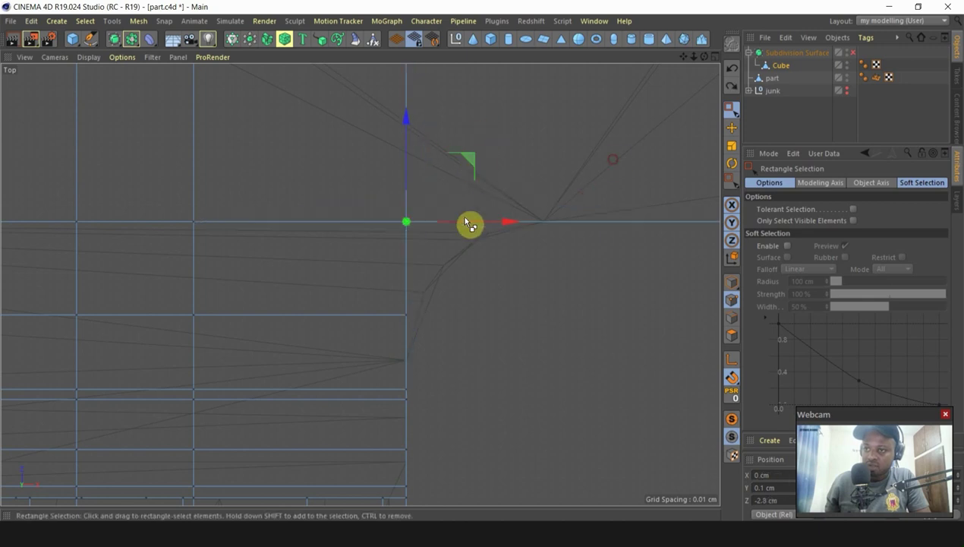
Step: Select the vertical corner edge where the bend meets the plate and frame it against the reference in the Top view
{"action": "middle_click", "coordinate": [266, 262]}
{"action": "left_click", "coordinate": [732, 316]}
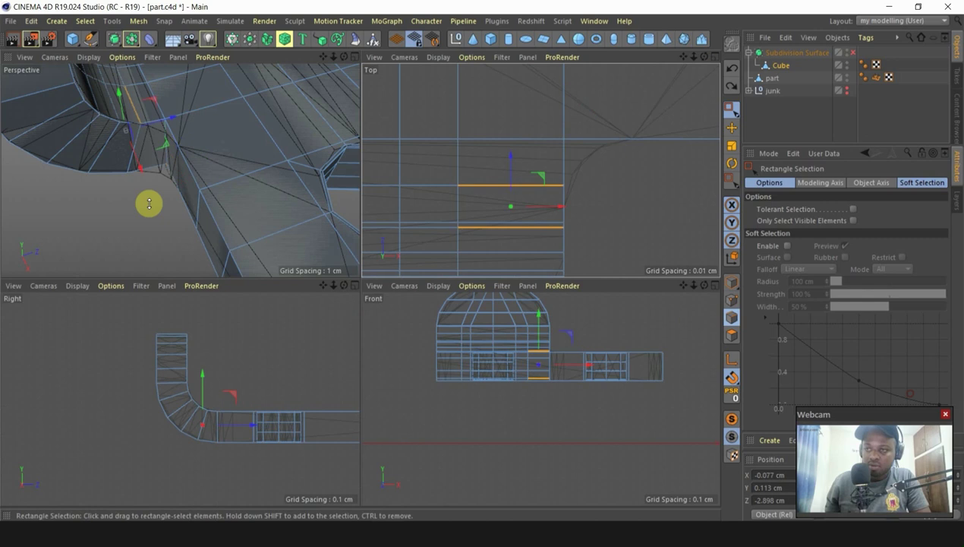
{"action": "scroll", "coordinate": [168, 143], "scroll_direction": "up", "scroll_amount": 5}
{"action": "scroll", "coordinate": [256, 145], "scroll_direction": "down", "scroll_amount": 3}
{"action": "left_click_drag", "start_coordinate": [294, 141], "coordinate": [349, 140], "text": "alt"}
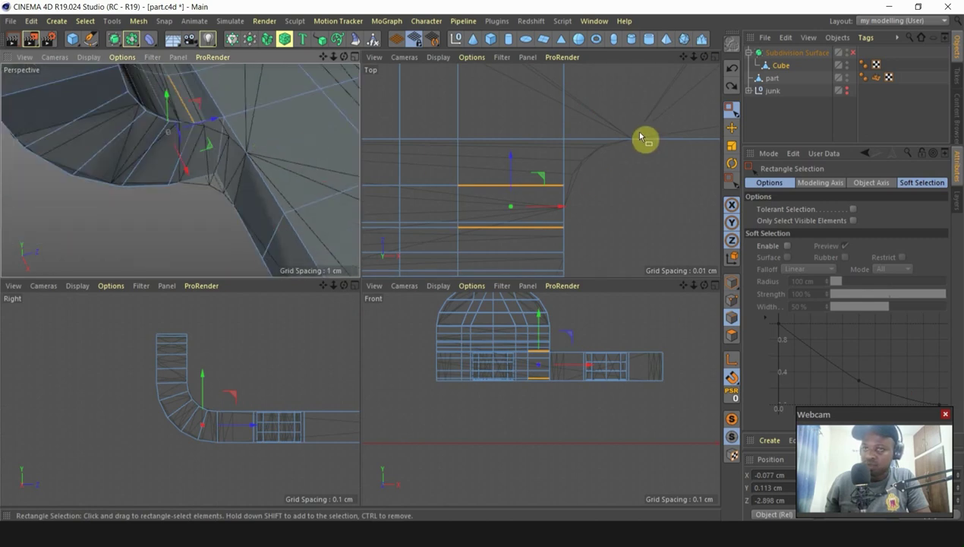
{"action": "left_click", "coordinate": [731, 127]}
{"action": "left_click", "coordinate": [220, 143]}
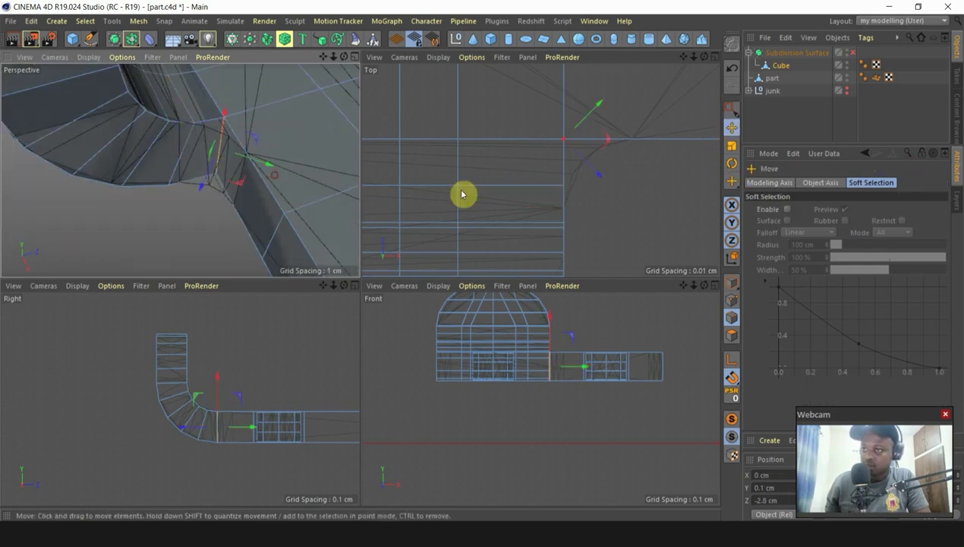
{"action": "key", "text": "F2"}
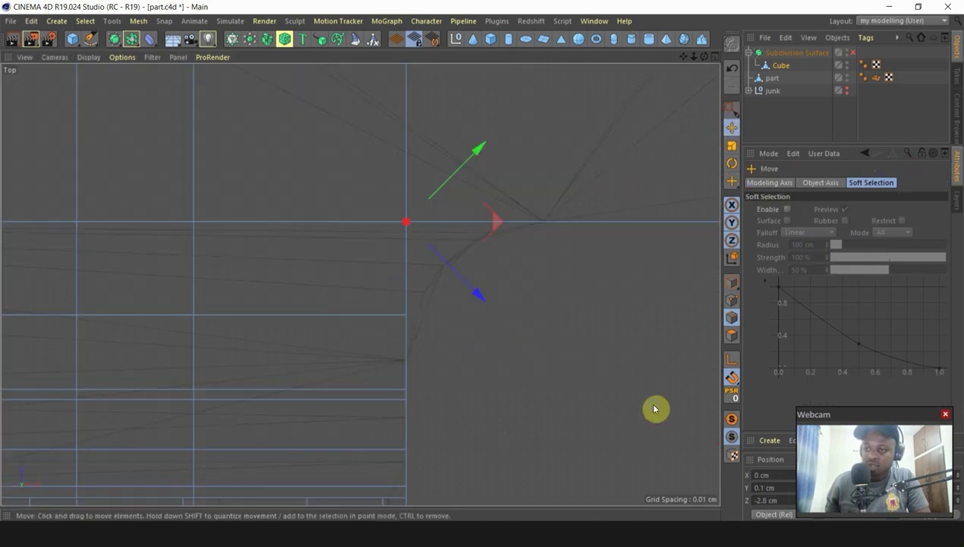
Step: Bevel the selected corner edge with a 0.1 cm offset and 4 subdivisions to follow the reference curve
{"action": "right_click", "coordinate": [525, 324]}
{"action": "left_click", "coordinate": [566, 415]}
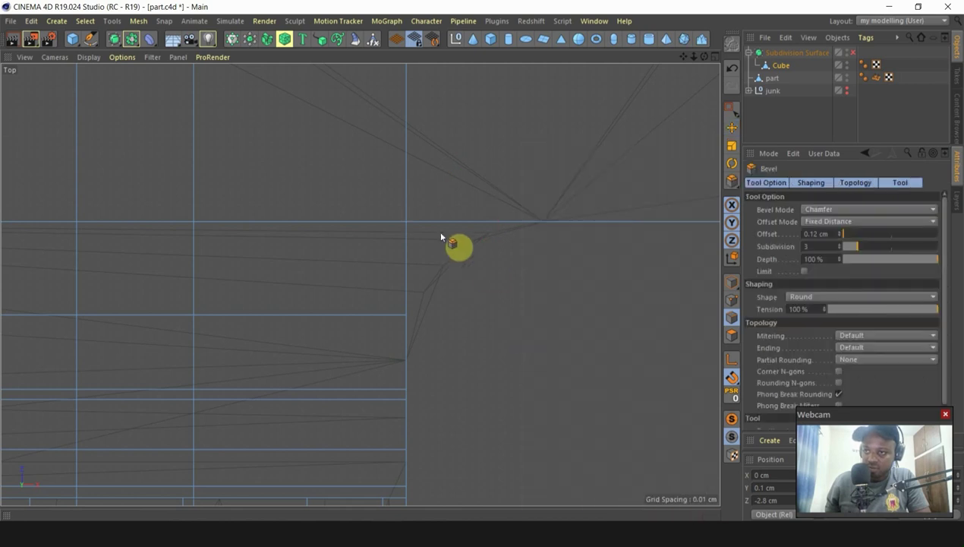
{"action": "mouse_move", "coordinate": [565, 415]}
{"action": "left_mouse_down"}
{"action": "mouse_move", "coordinate": [600, 413]}
{"action": "mouse_move", "coordinate": [562, 416]}
{"action": "left_mouse_up"}
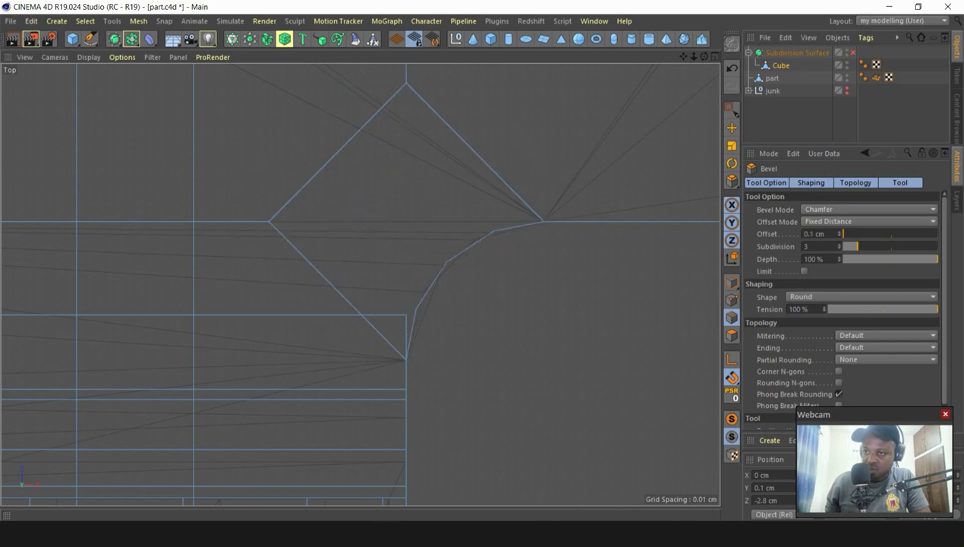
{"action": "left_click_drag", "start_coordinate": [602, 325], "coordinate": [603, 325]}
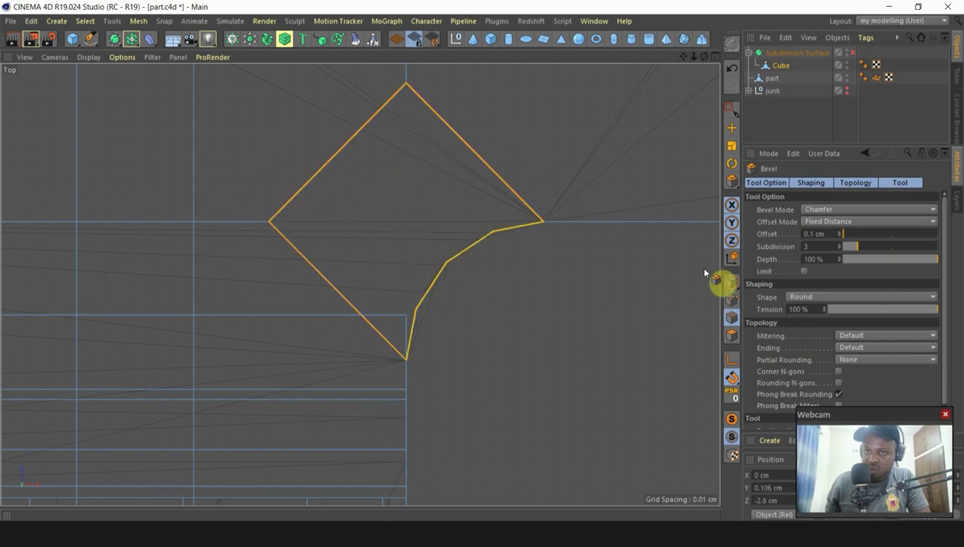
{"action": "left_click", "coordinate": [838, 244]}
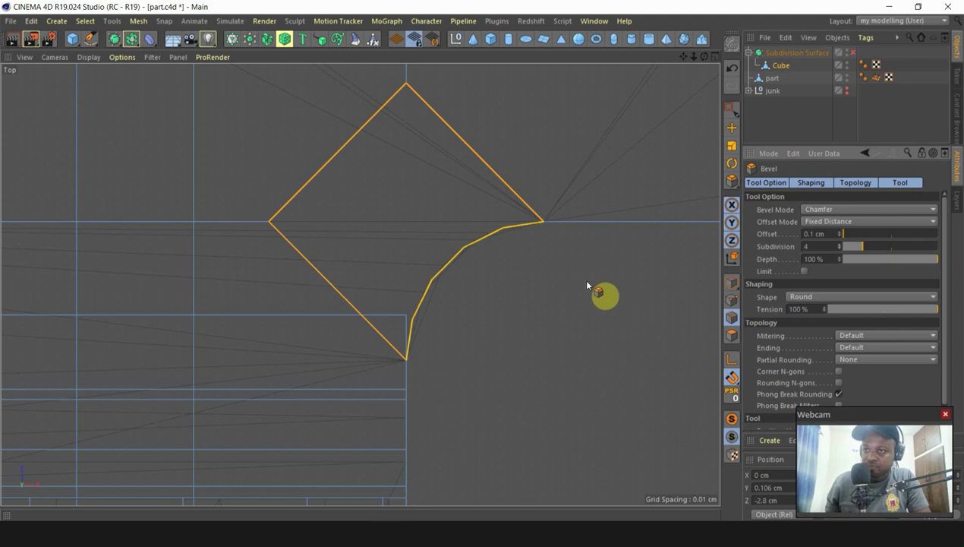
Step: Isolate the mesh and stitch the bevel's loose end points to the neighbouring bend-curve points on both faces of the part
{"action": "middle_click", "coordinate": [537, 407]}
{"action": "middle_click", "coordinate": [304, 251]}
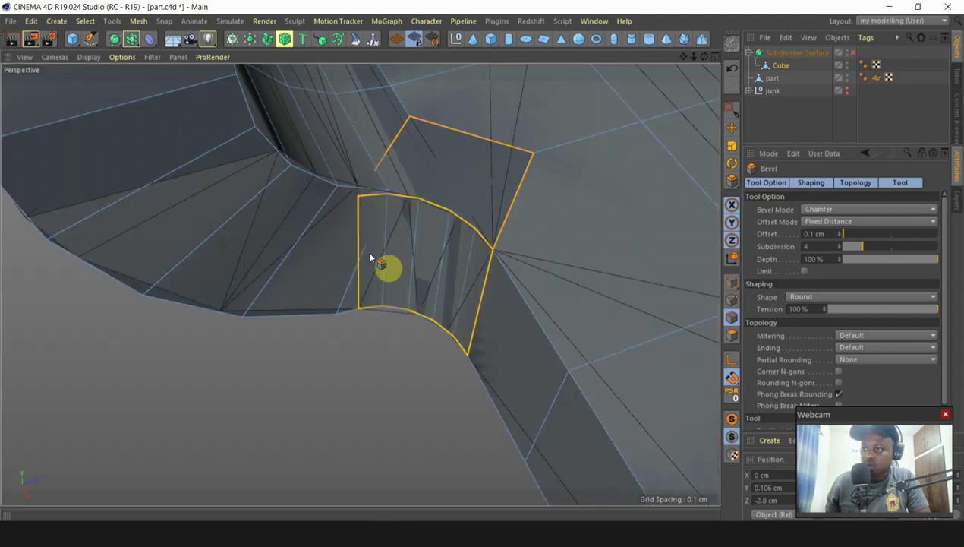
{"action": "scroll", "coordinate": [445, 263], "scroll_direction": "up", "scroll_amount": 3}
{"action": "left_click", "coordinate": [732, 420]}
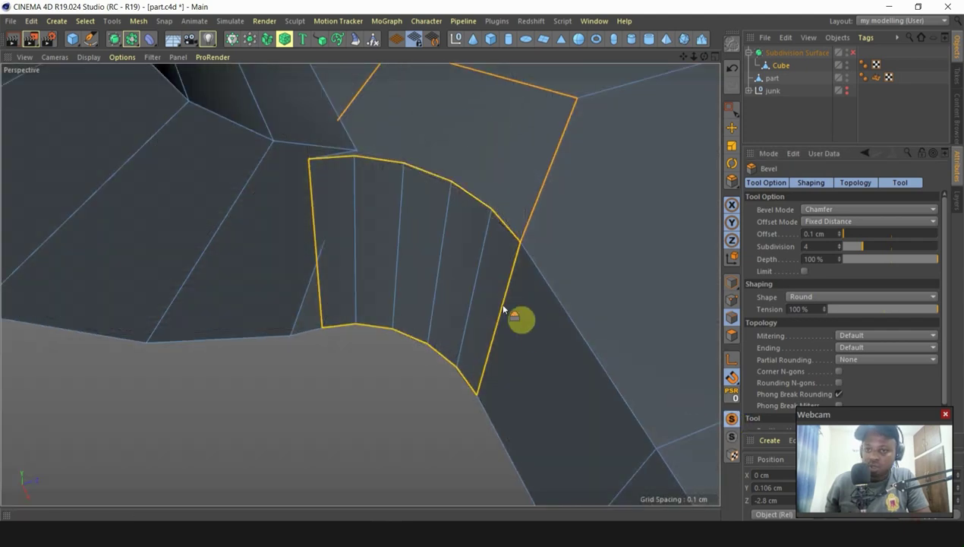
{"action": "left_click", "coordinate": [738, 281]}
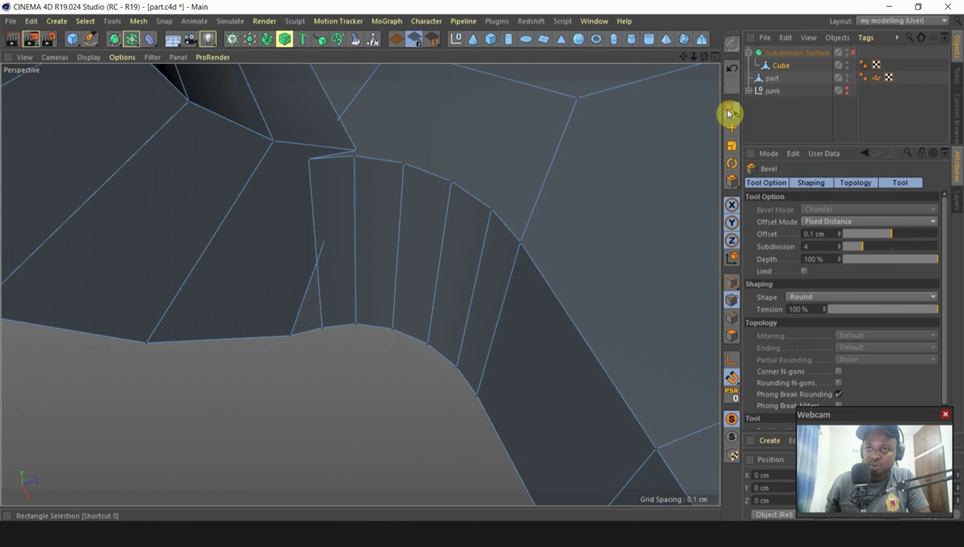
{"action": "right_click", "coordinate": [479, 484]}
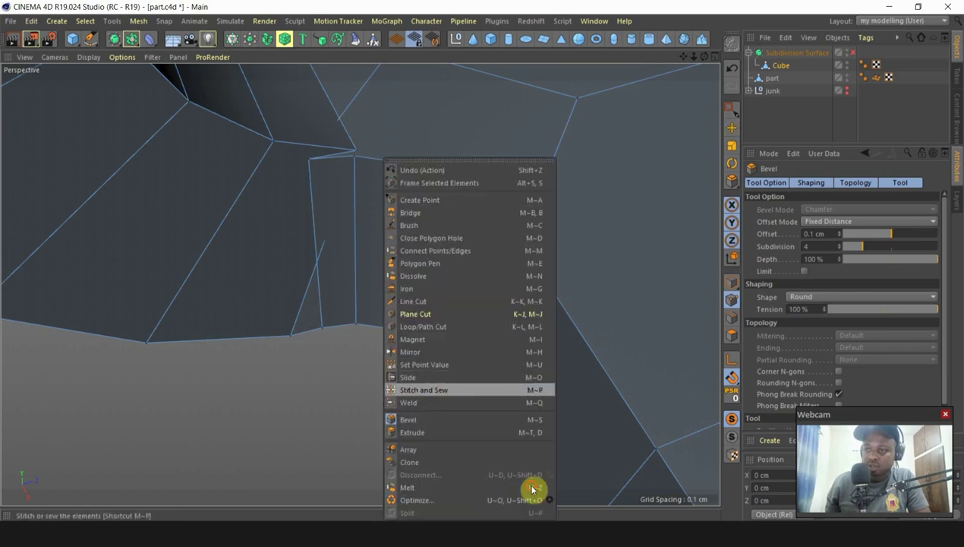
{"action": "left_click", "coordinate": [456, 388]}
{"action": "left_click_drag", "start_coordinate": [342, 162], "coordinate": [357, 158], "text": "alt"}
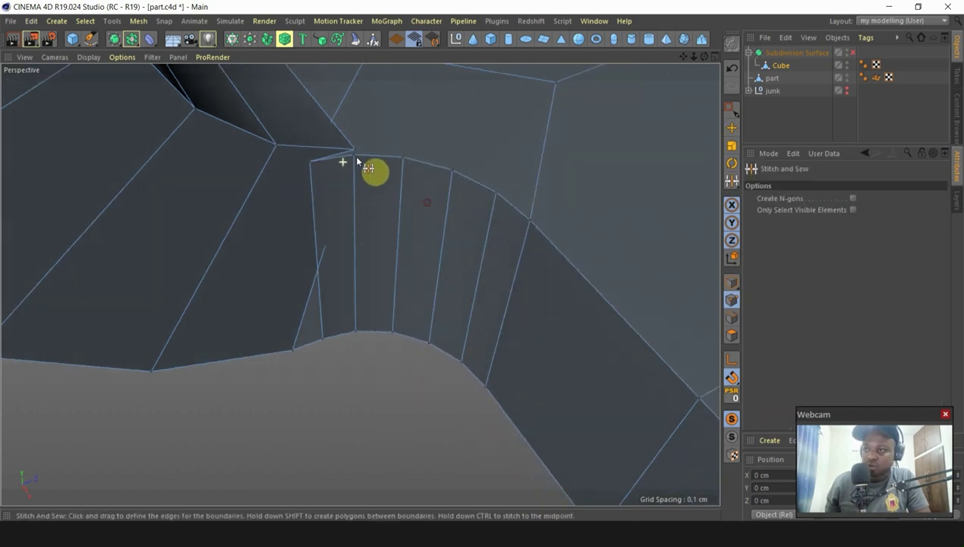
{"action": "mouse_move", "coordinate": [396, 210]}
{"action": "left_mouse_down", "text": "alt"}
{"action": "mouse_move", "coordinate": [304, 149]}
{"action": "mouse_move", "coordinate": [284, 156]}
{"action": "mouse_move", "coordinate": [322, 213]}
{"action": "mouse_move", "coordinate": [366, 90]}
{"action": "left_mouse_up", "text": "alt"}
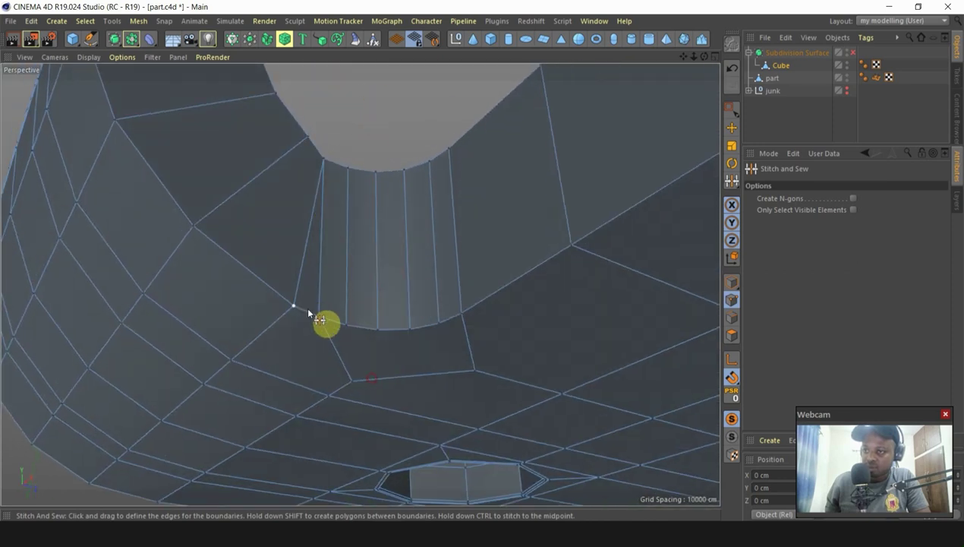
{"action": "left_click_drag", "start_coordinate": [327, 312], "coordinate": [544, 206], "text": "alt"}
Step: Slide the bend's inner-curve point beside the beveled corner along its edge by about 19.6%
{"action": "right_click", "coordinate": [438, 161]}
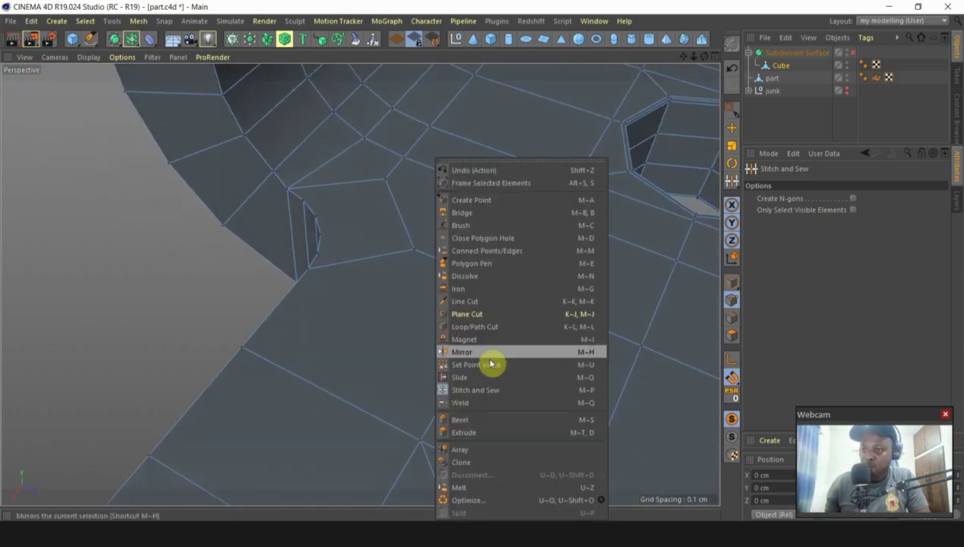
{"action": "left_click", "coordinate": [469, 377]}
{"action": "scroll", "coordinate": [285, 182], "scroll_direction": "up", "scroll_amount": 4}
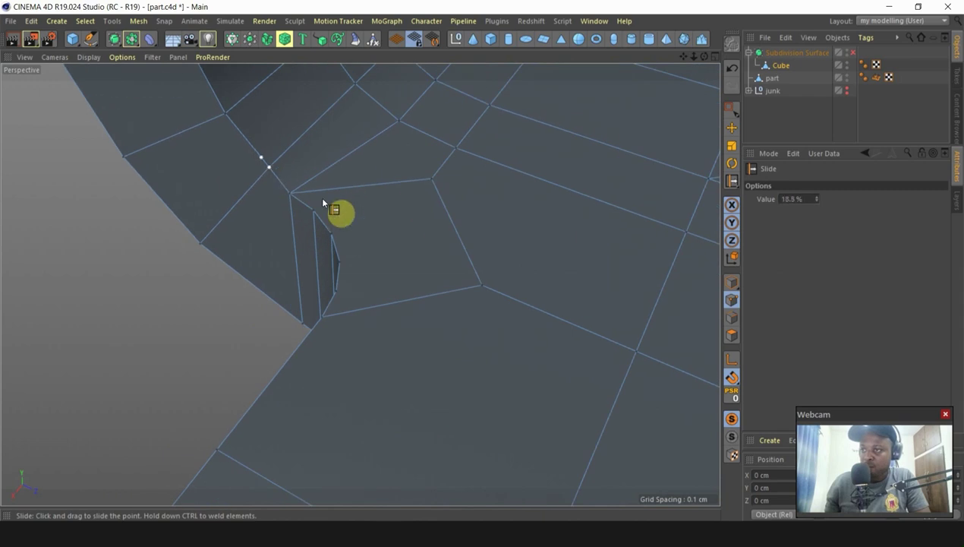
{"action": "mouse_move", "coordinate": [323, 204]}
{"action": "left_mouse_down", "text": "alt"}
{"action": "mouse_move", "coordinate": [357, 118]}
{"action": "mouse_move", "coordinate": [334, 188]}
{"action": "left_mouse_up", "text": "alt"}
{"action": "left_click", "coordinate": [768, 113]}
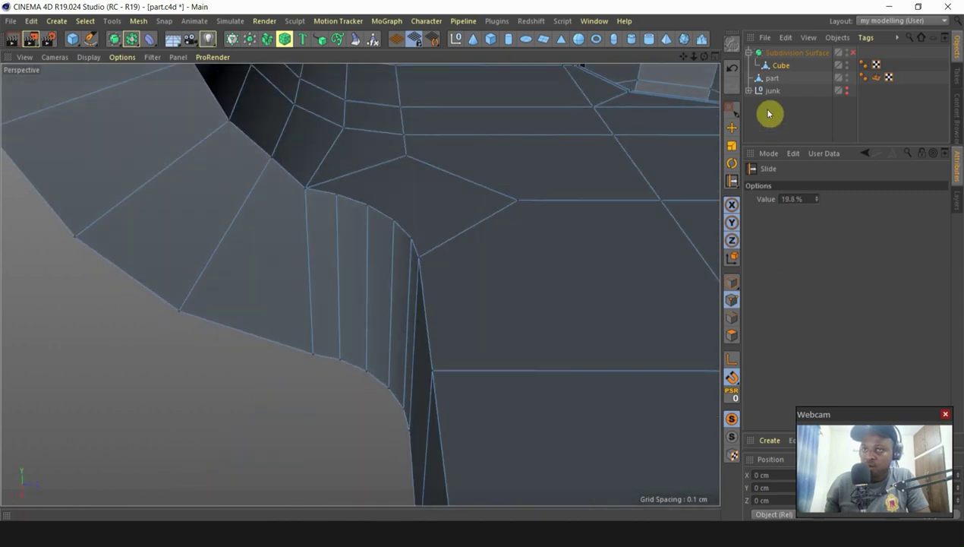
Step: Select the upper point where the bevel meets the bend and move it vertically by about 0.005 cm
{"action": "key", "text": "0"}
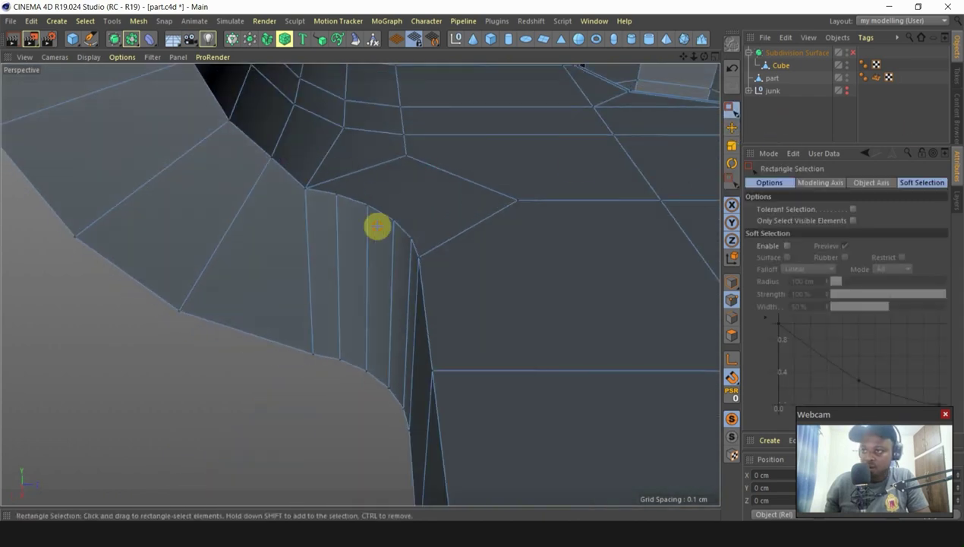
{"action": "left_click", "coordinate": [312, 202]}
{"action": "left_click_drag", "start_coordinate": [312, 202], "coordinate": [416, 226], "text": "alt"}
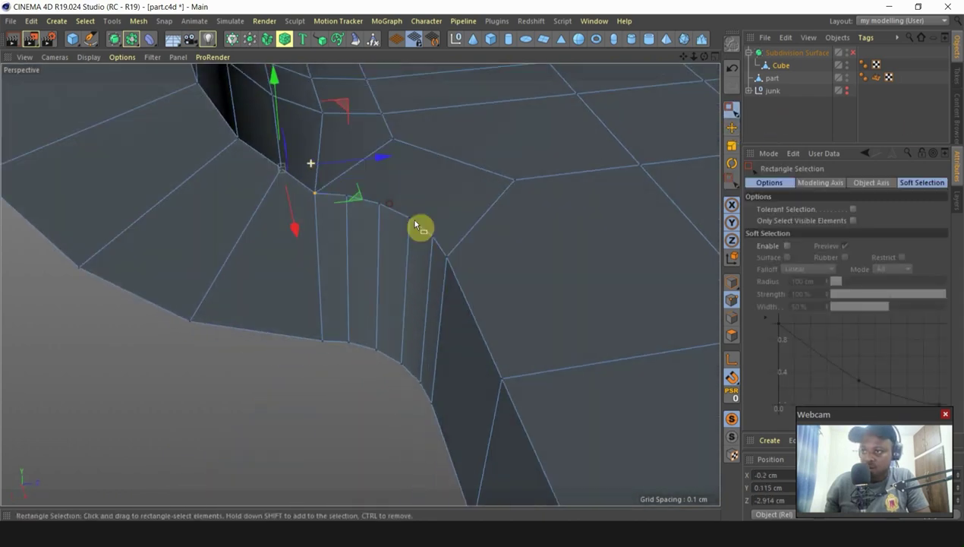
{"action": "mouse_move", "coordinate": [316, 187]}
{"action": "left_mouse_down", "text": "alt"}
{"action": "mouse_move", "coordinate": [331, 196]}
{"action": "mouse_move", "coordinate": [349, 170]}
{"action": "mouse_move", "coordinate": [327, 179]}
{"action": "mouse_move", "coordinate": [323, 171]}
{"action": "left_mouse_up", "text": "alt"}
{"action": "left_click", "coordinate": [320, 195]}
{"action": "scroll", "coordinate": [318, 180], "scroll_direction": "down", "scroll_amount": 3}
{"action": "scroll", "coordinate": [319, 180], "scroll_direction": "up", "scroll_amount": 5}
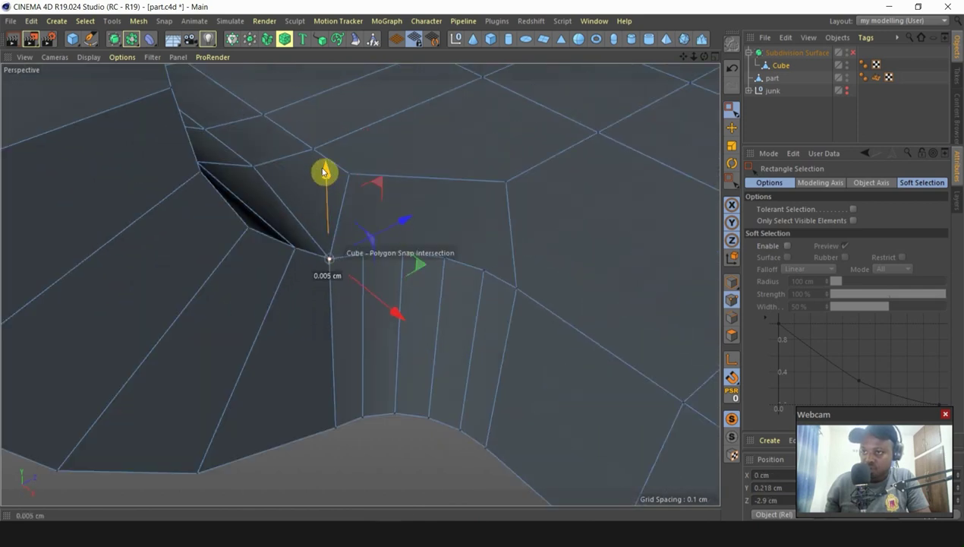
{"action": "left_click_drag", "start_coordinate": [362, 207], "coordinate": [351, 167], "text": "alt"}
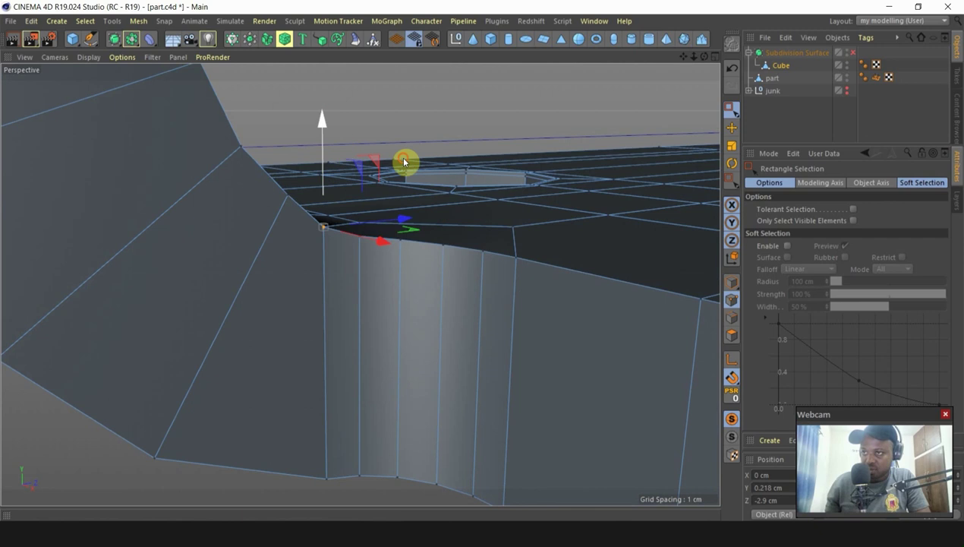
Step: Slide the inner-curve point next to the stitched corner by about 8.1% to even out the bend's spacing
{"action": "left_click_drag", "start_coordinate": [323, 125], "coordinate": [215, 221], "text": "alt"}
{"action": "right_click", "coordinate": [157, 362]}
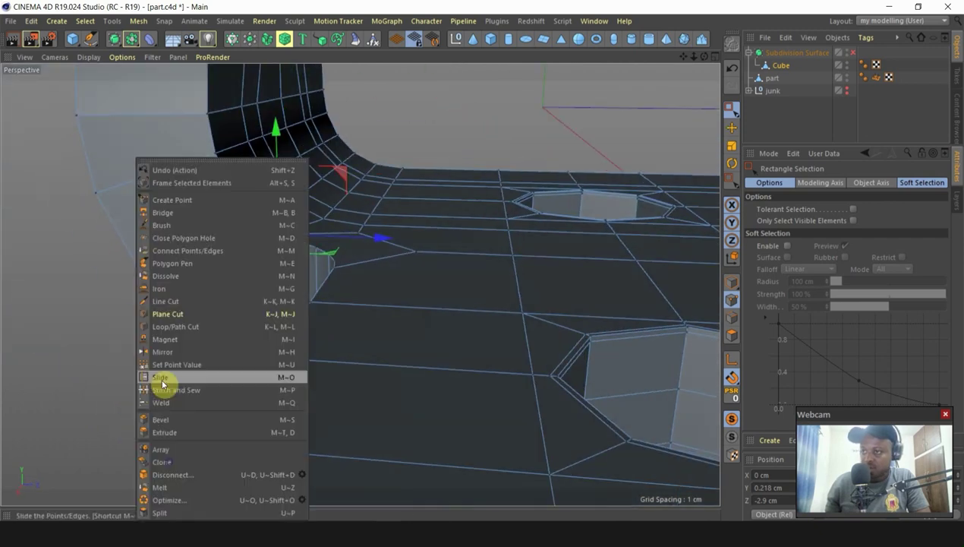
{"action": "left_click", "coordinate": [162, 378]}
{"action": "scroll", "coordinate": [290, 234], "scroll_direction": "up", "scroll_amount": 4}
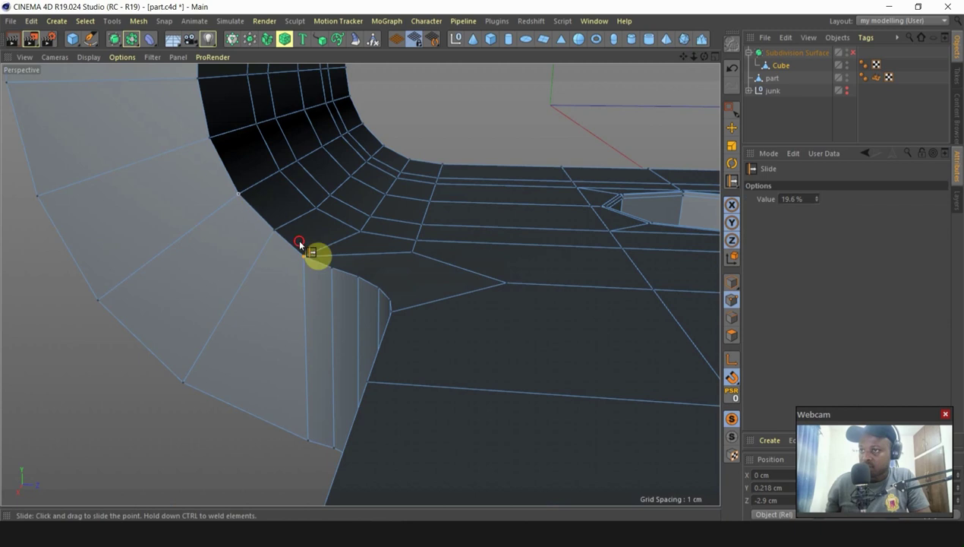
{"action": "left_click_drag", "start_coordinate": [301, 245], "coordinate": [293, 274]}
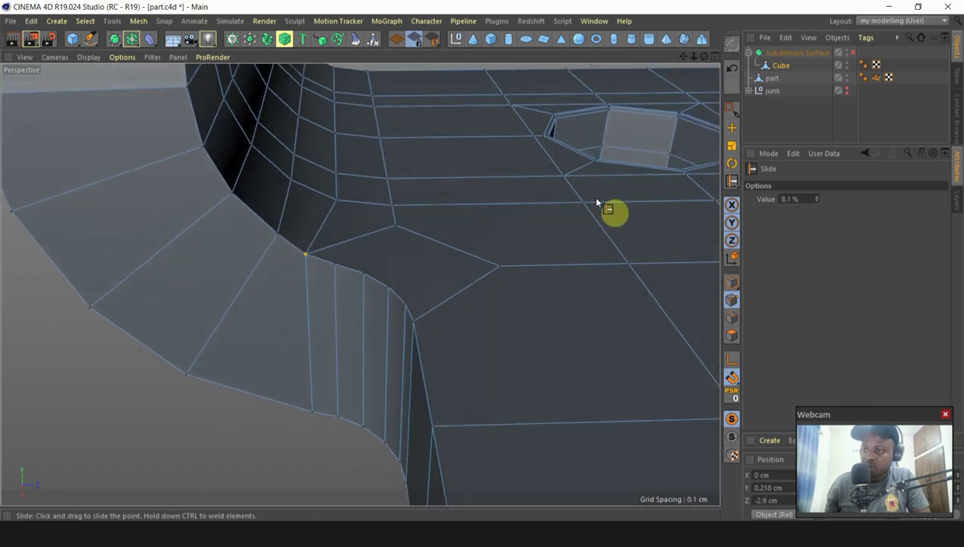
Step: Deselect the corner point and turn off snapping
{"action": "left_click", "coordinate": [731, 128]}
{"action": "left_click", "coordinate": [249, 408]}
{"action": "left_click_drag", "start_coordinate": [249, 408], "coordinate": [705, 391], "text": "alt"}
{"action": "left_click", "coordinate": [733, 376]}
{"action": "left_click_drag", "start_coordinate": [409, 297], "coordinate": [374, 294], "text": "alt"}
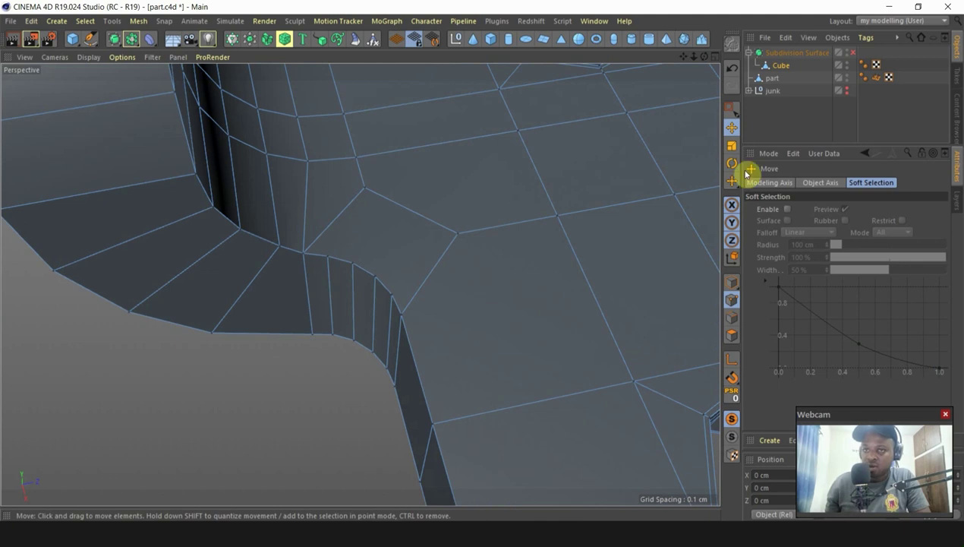
Step: Select the bevel's diamond-shaped edges on the plate's upper face beside the rounded corner and melt them
{"action": "left_click", "coordinate": [731, 109]}
{"action": "left_click", "coordinate": [782, 129]}
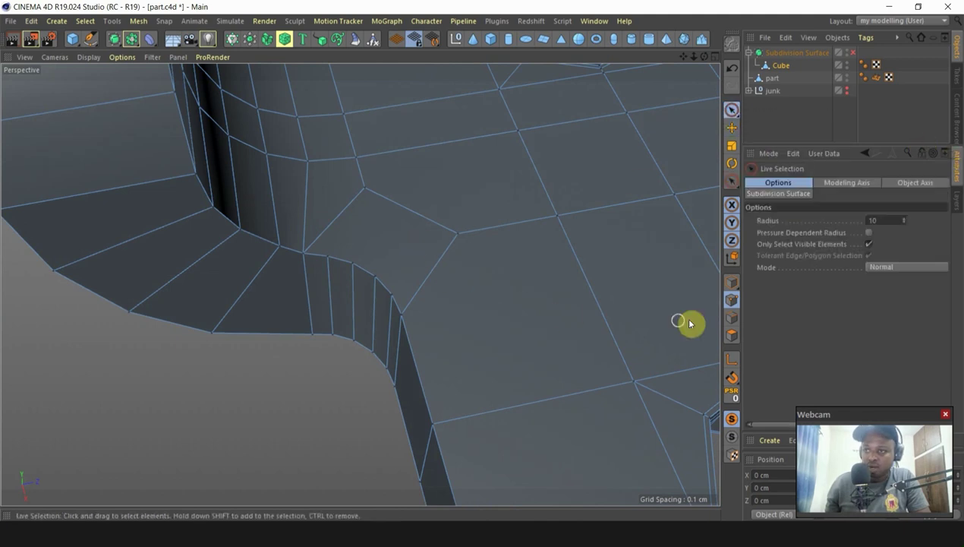
{"action": "left_click", "coordinate": [734, 317]}
{"action": "left_click", "coordinate": [439, 305]}
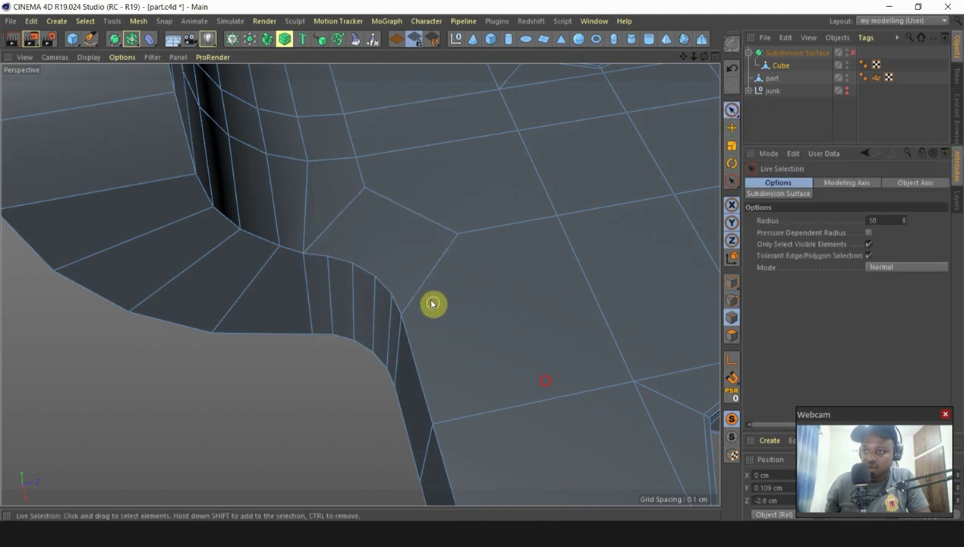
{"action": "left_click", "coordinate": [425, 278]}
{"action": "right_click", "coordinate": [467, 187]}
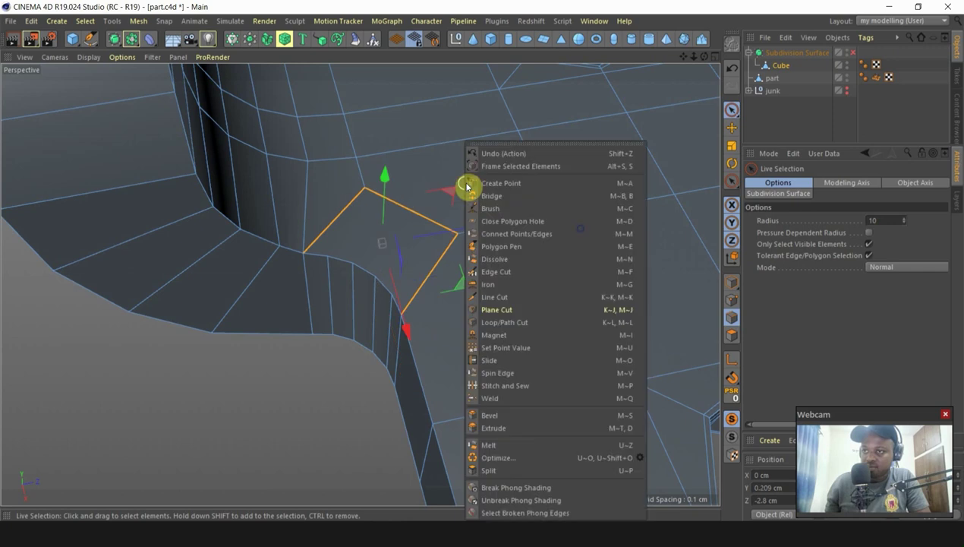
{"action": "left_click", "coordinate": [518, 444]}
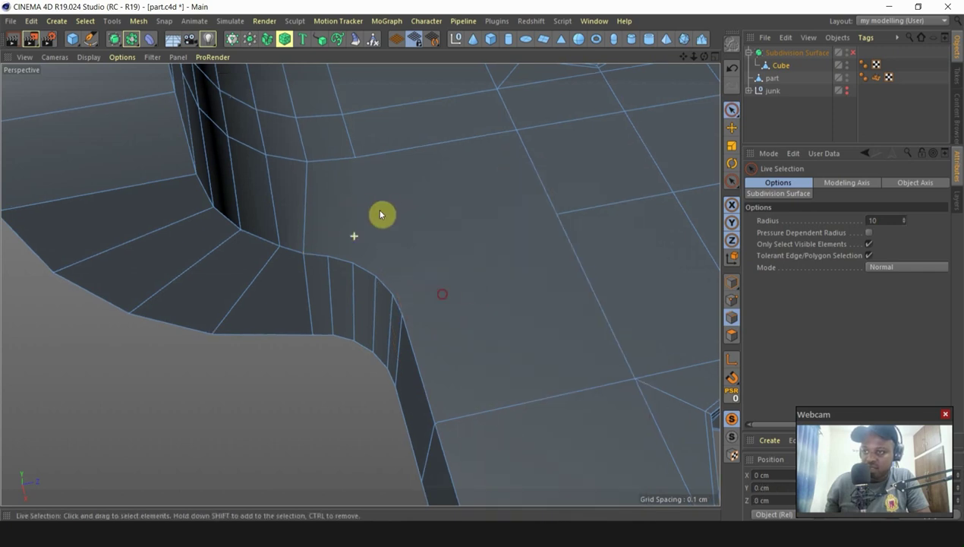
Step: Select the diamond-shaped edges on the plate's underside beside the rounded corner and melt them
{"action": "left_click_drag", "start_coordinate": [381, 215], "coordinate": [424, 198], "text": "alt"}
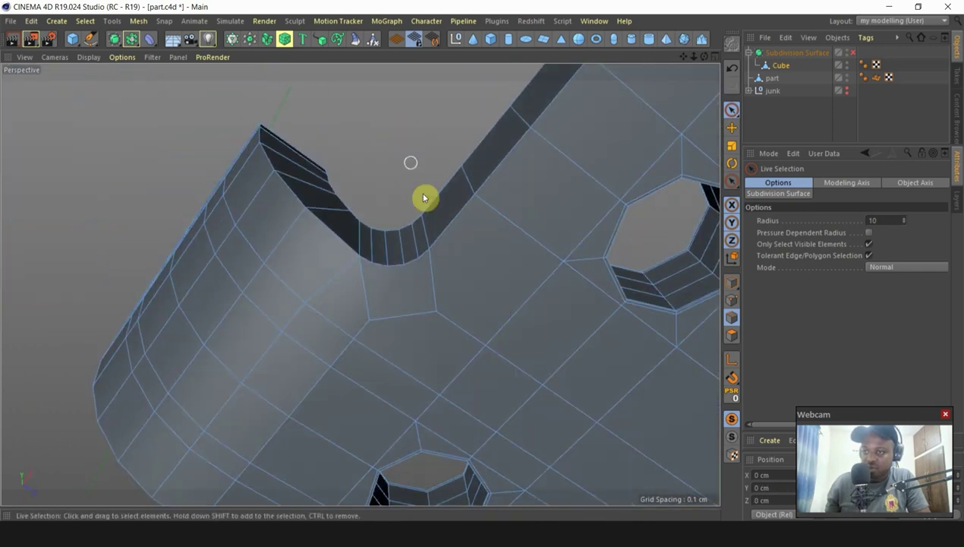
{"action": "left_click", "coordinate": [370, 305], "text": "shift"}
{"action": "right_click", "coordinate": [380, 142]}
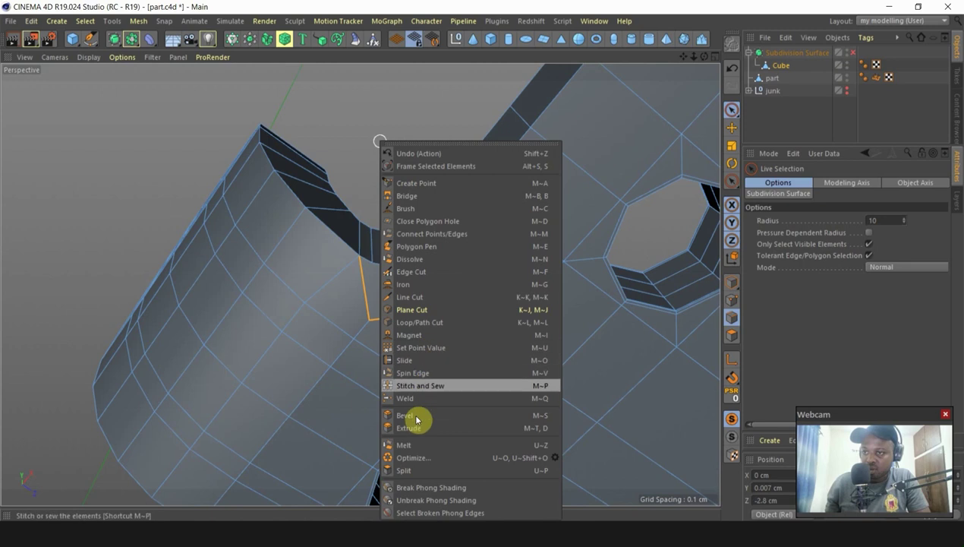
{"action": "left_click", "coordinate": [409, 443]}
Step: Cut an edge from the grid corner nearest the bend to the start of the rounded corner on the plate's upper face and underside
{"action": "left_click_drag", "start_coordinate": [409, 443], "coordinate": [366, 291], "text": "alt"}
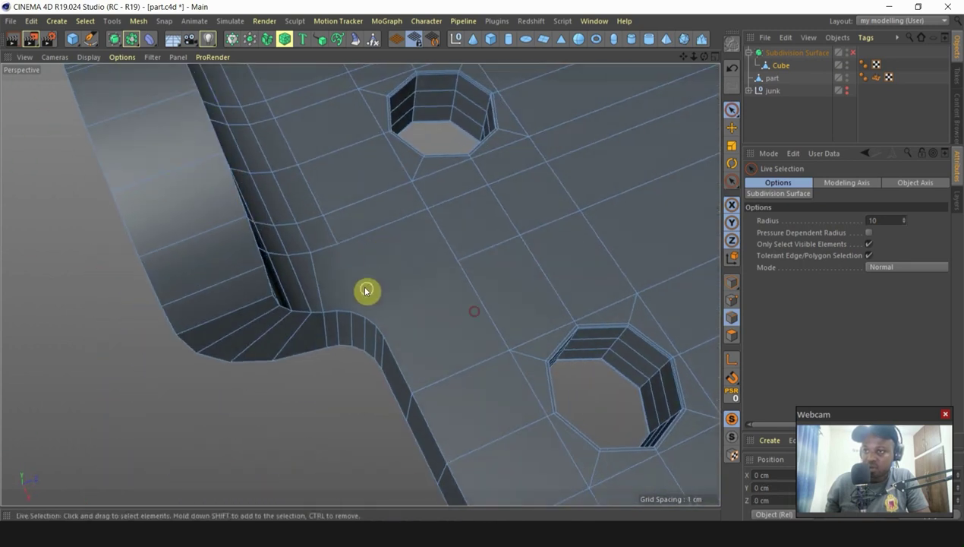
{"action": "scroll", "coordinate": [366, 291], "scroll_direction": "up", "scroll_amount": 5}
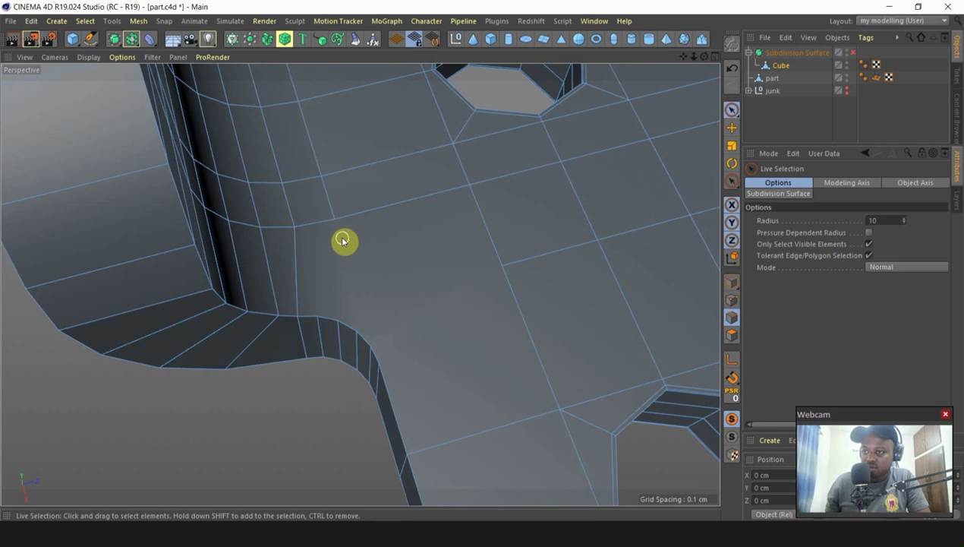
{"action": "key", "text": "k"}
{"action": "key", "text": "k"}
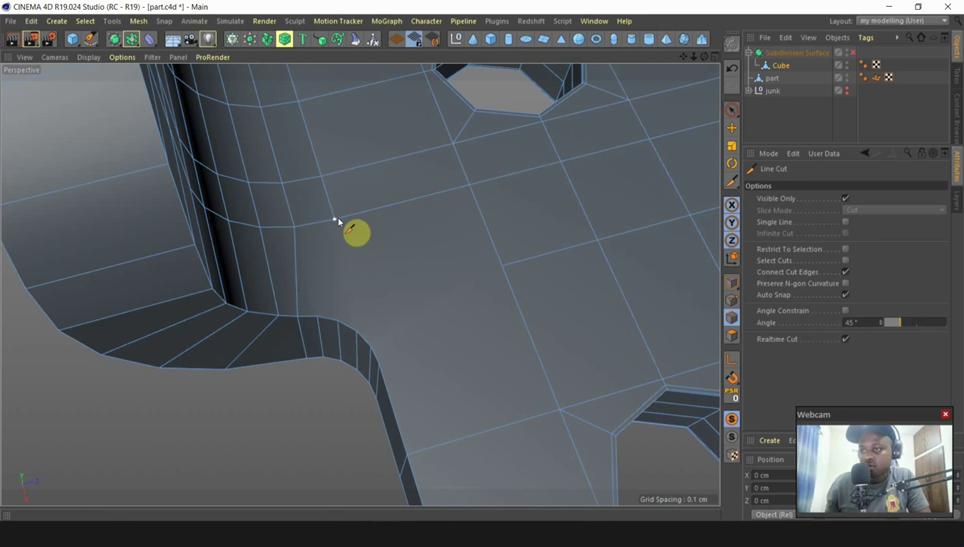
{"action": "left_click_drag", "start_coordinate": [334, 220], "coordinate": [320, 315]}
{"action": "left_click_drag", "start_coordinate": [340, 417], "coordinate": [323, 363], "text": "alt"}
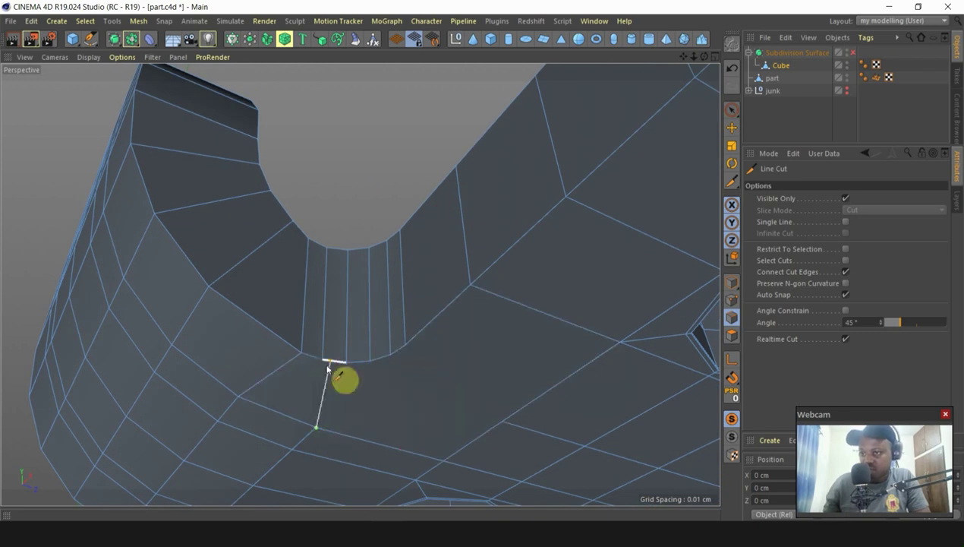
Step: Cut an edge from the outer grid corner near the holes to the far end of the rounded corner on both plate faces
{"action": "left_click_drag", "start_coordinate": [476, 269], "coordinate": [427, 347], "text": "alt"}
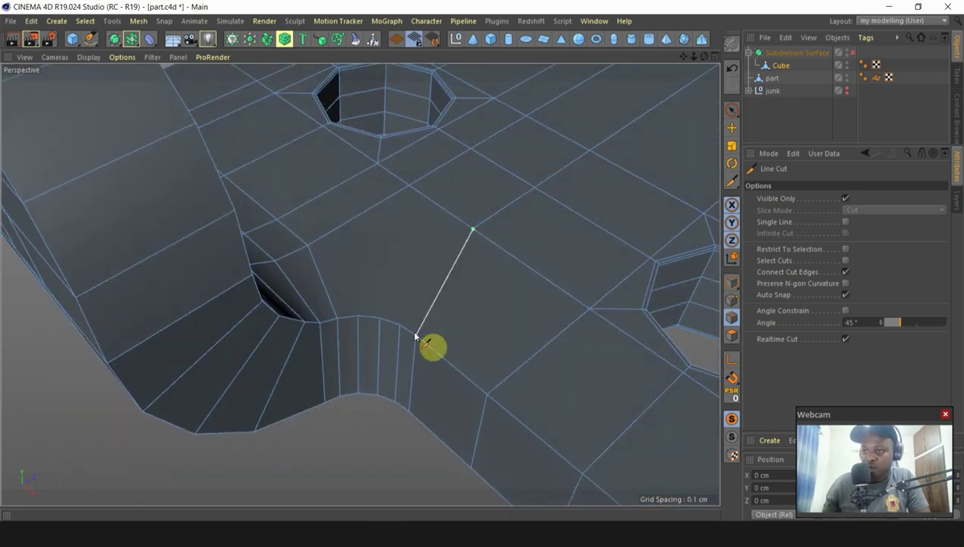
{"action": "left_click", "coordinate": [415, 335]}
{"action": "key", "text": "Escape"}
{"action": "left_click_drag", "start_coordinate": [389, 427], "coordinate": [471, 418], "text": "alt"}
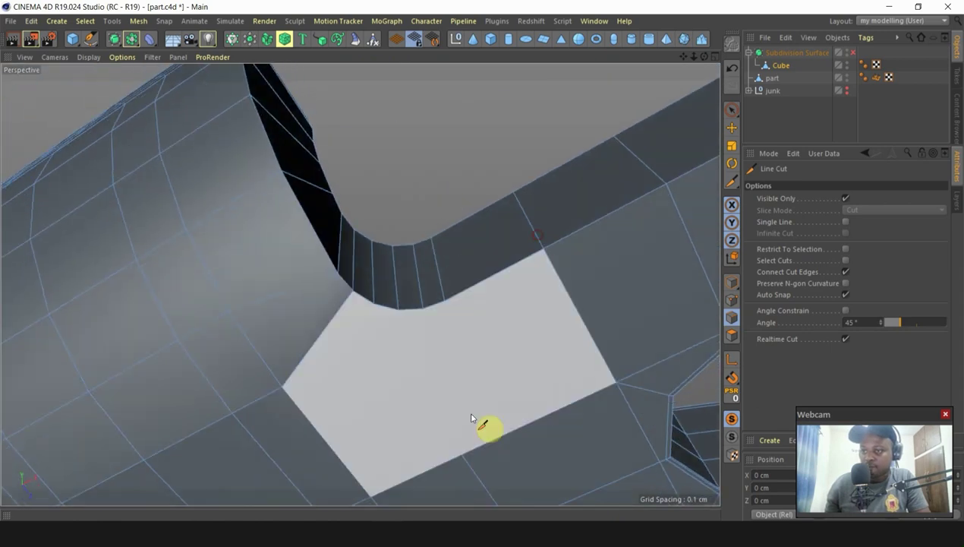
{"action": "left_click_drag", "start_coordinate": [461, 459], "coordinate": [476, 279]}
Step: Add two loop cuts ending at the corner patch: one parallel to the bend at 18.761% and one along the plate at 36.732%
{"action": "scroll", "coordinate": [380, 208], "scroll_direction": "up", "scroll_amount": 3}
{"action": "left_click_drag", "start_coordinate": [405, 201], "coordinate": [433, 182], "text": "alt"}
{"action": "key", "text": "k"}
{"action": "key", "text": "l"}
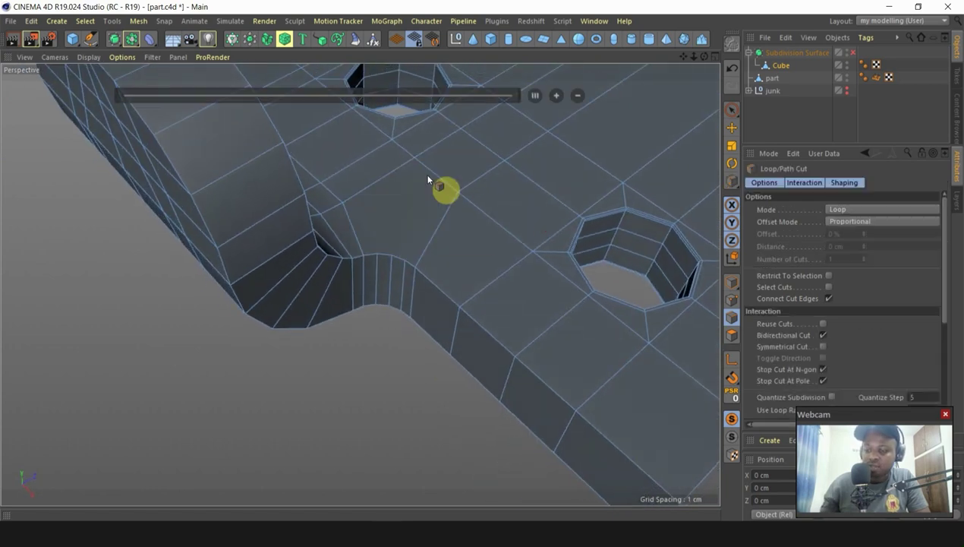
{"action": "right_click_drag", "start_coordinate": [400, 243], "coordinate": [540, 199], "text": "alt"}
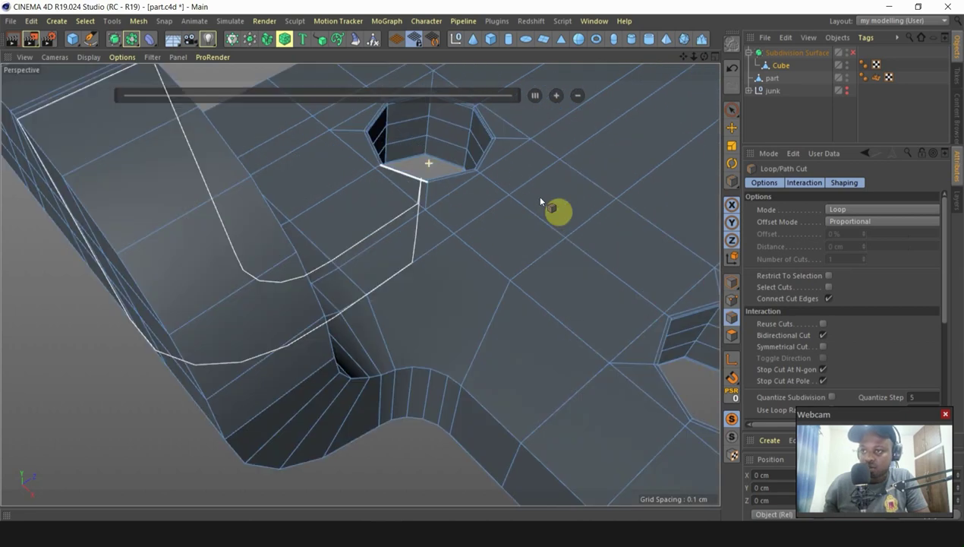
{"action": "left_click_drag", "start_coordinate": [390, 242], "coordinate": [353, 256], "text": "alt"}
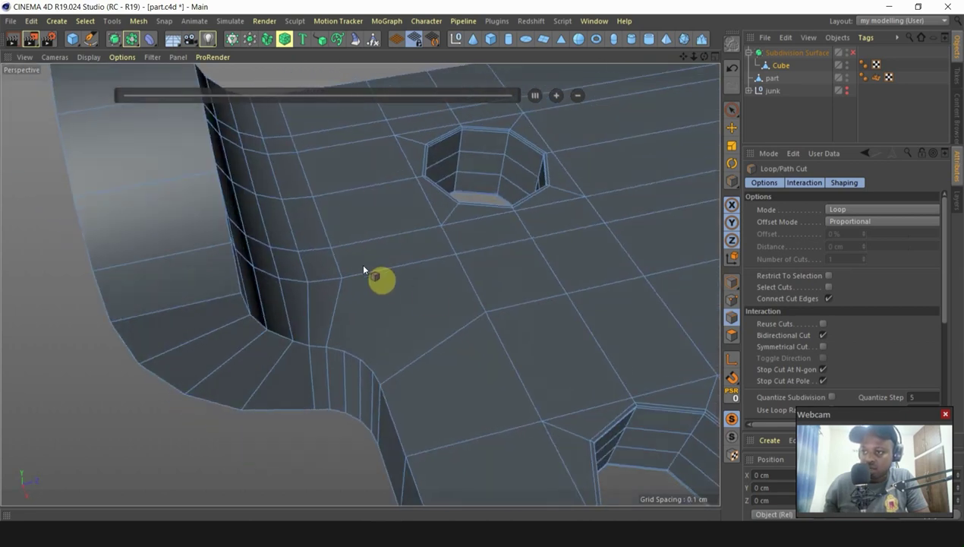
{"action": "left_click", "coordinate": [364, 278]}
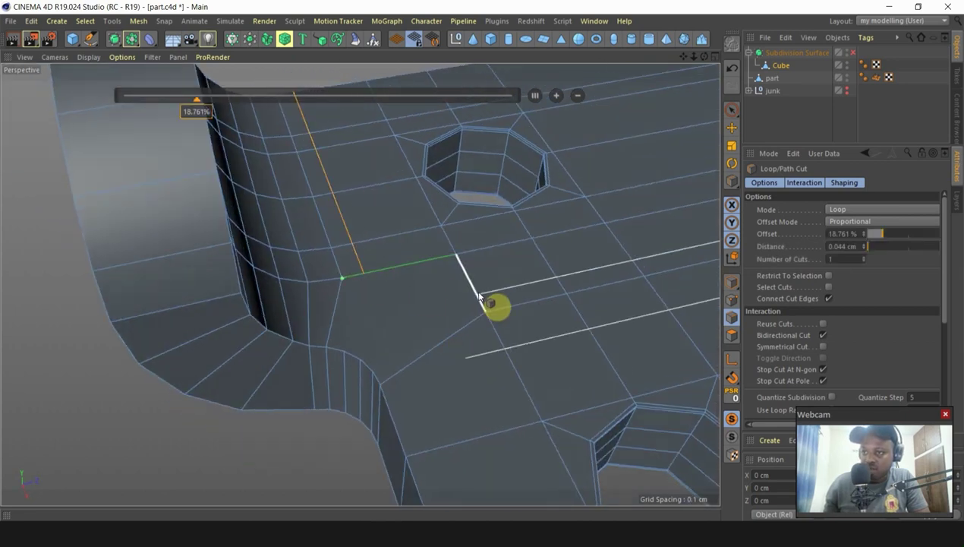
{"action": "left_click", "coordinate": [476, 292]}
{"action": "left_click_drag", "start_coordinate": [476, 292], "coordinate": [491, 280], "text": "alt"}
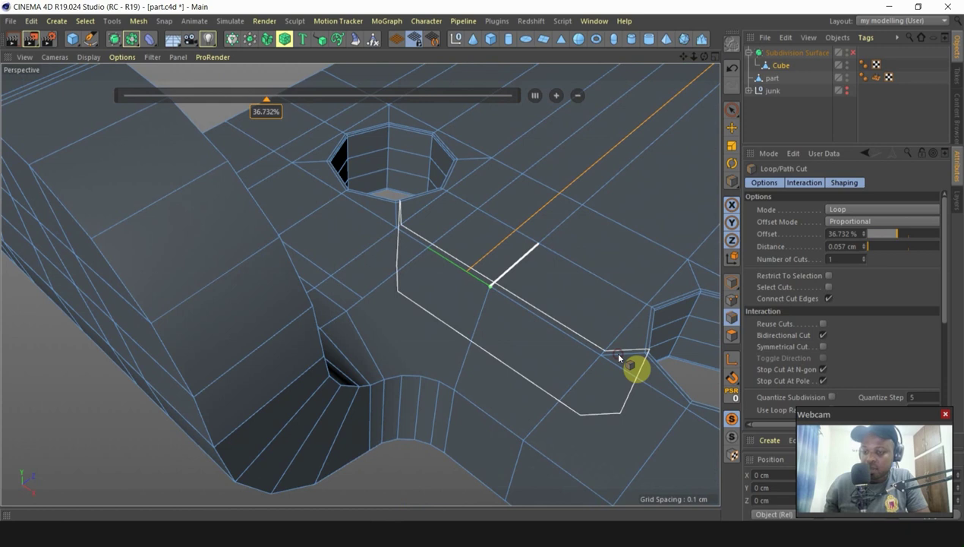
Step: Line-cut from the ends of both new loops to matching points on the rounded corner's curve on the plate's upper face
{"action": "right_click_drag", "start_coordinate": [472, 307], "coordinate": [438, 266], "text": "alt"}
{"action": "left_click_drag", "start_coordinate": [436, 267], "coordinate": [380, 273], "text": "alt"}
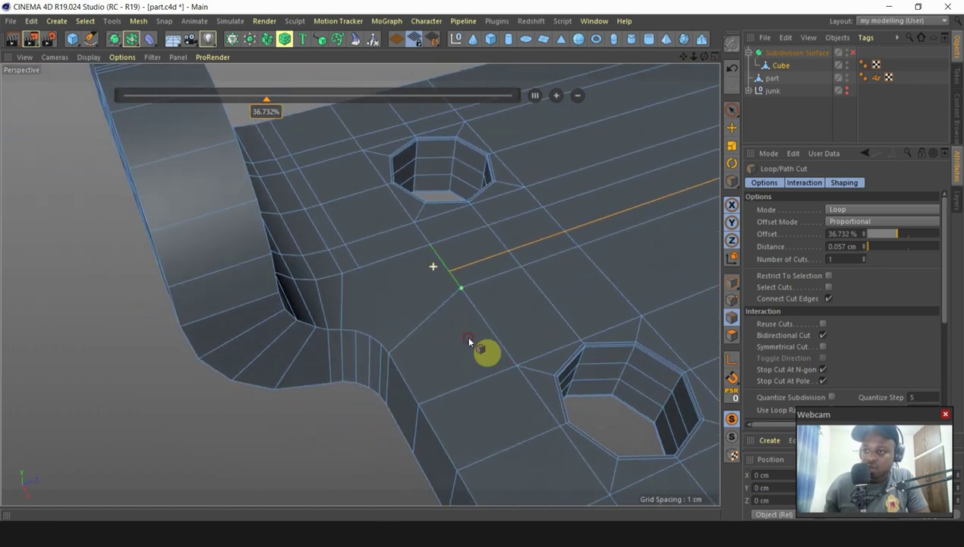
{"action": "key", "text": "k"}
{"action": "key", "text": "k"}
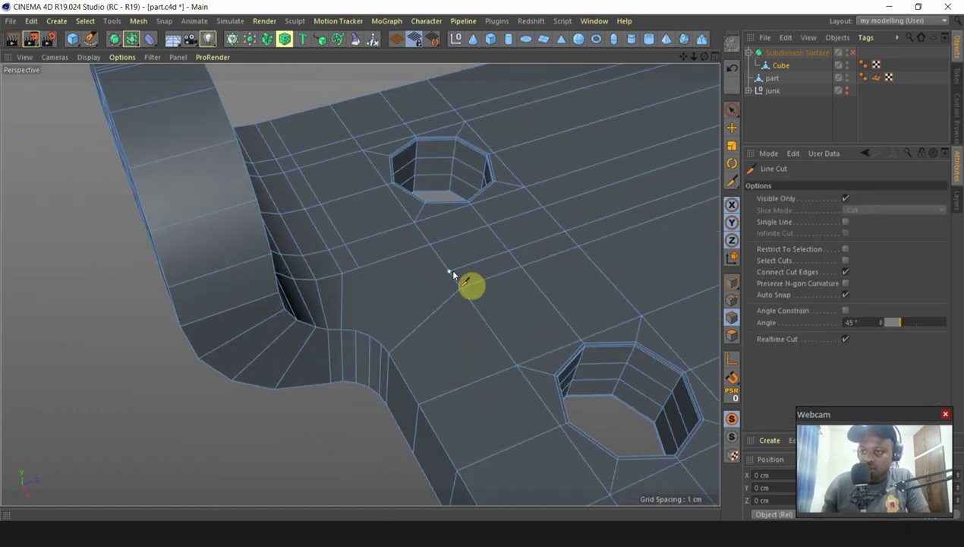
{"action": "left_click", "coordinate": [449, 270]}
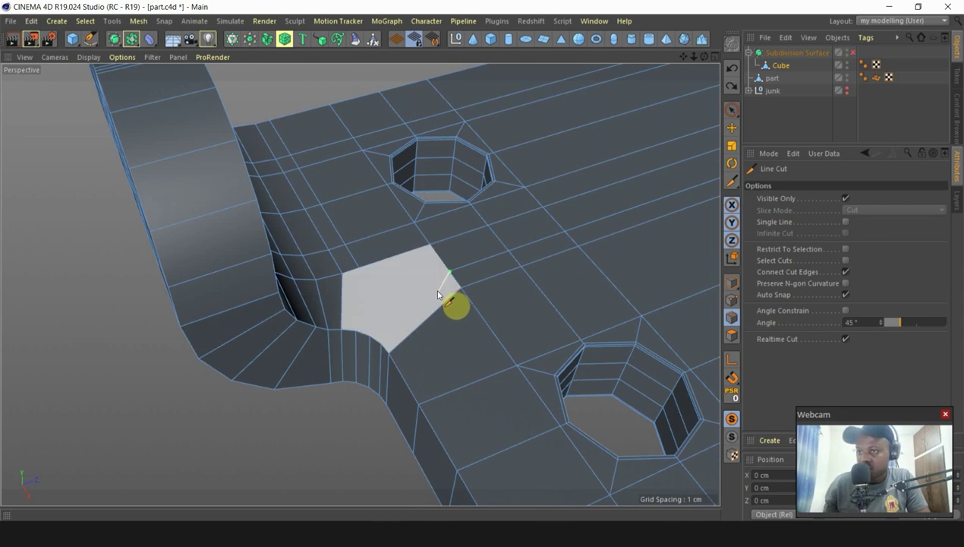
{"action": "key", "text": "ctrl+z"}
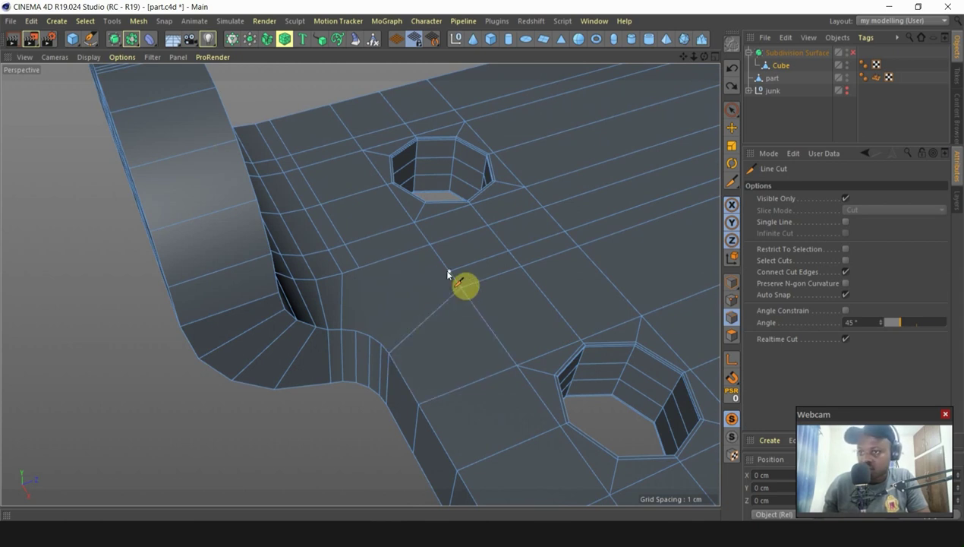
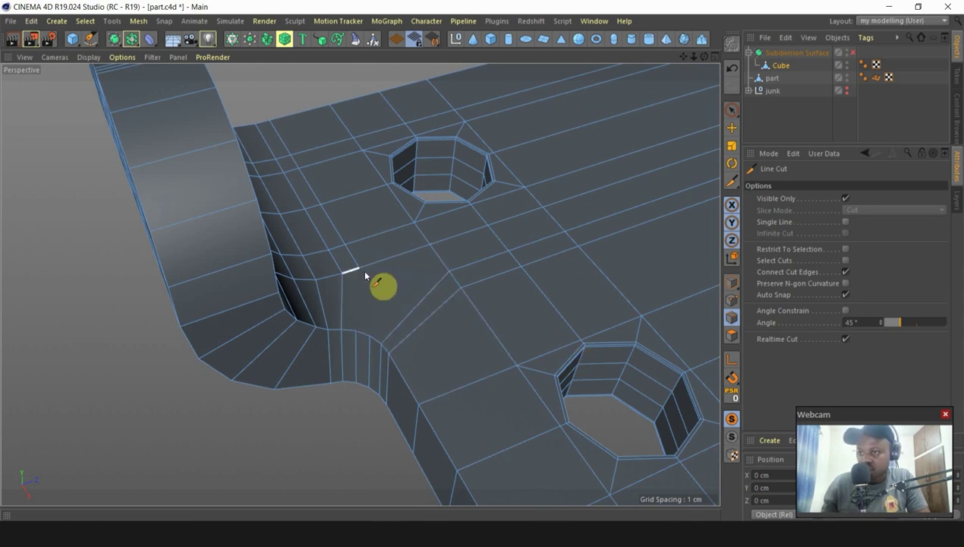
{"action": "left_click_drag", "start_coordinate": [359, 268], "coordinate": [357, 332]}
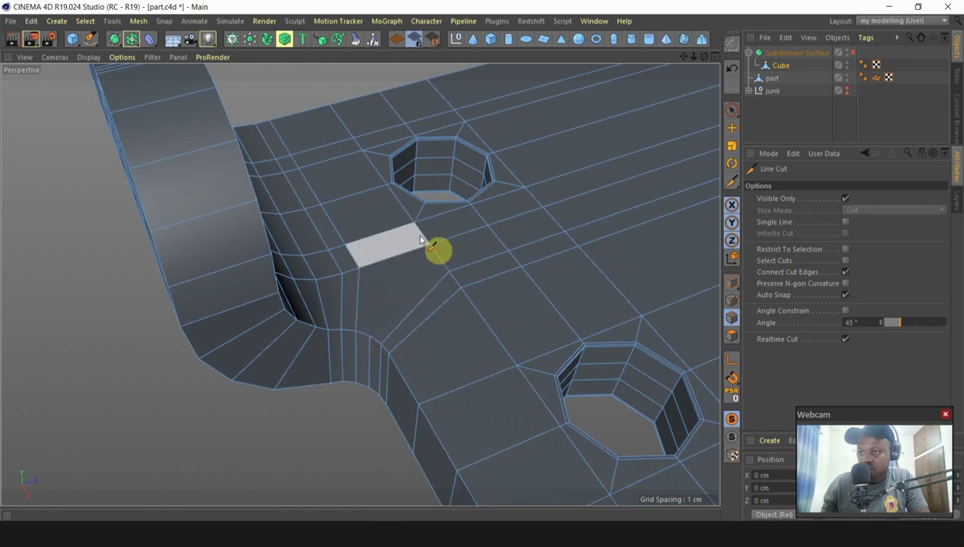
Step: Repeat the two line cuts from the loop ends to the rounded corner's curve on the plate's underside
{"action": "left_click_drag", "start_coordinate": [516, 442], "coordinate": [392, 349], "text": "alt"}
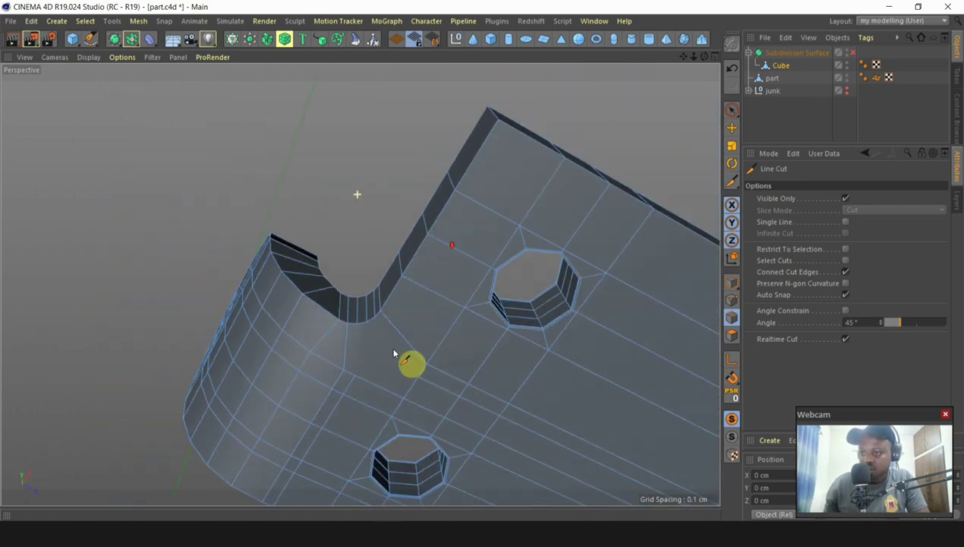
{"action": "scroll", "coordinate": [391, 347], "scroll_direction": "up", "scroll_amount": 4}
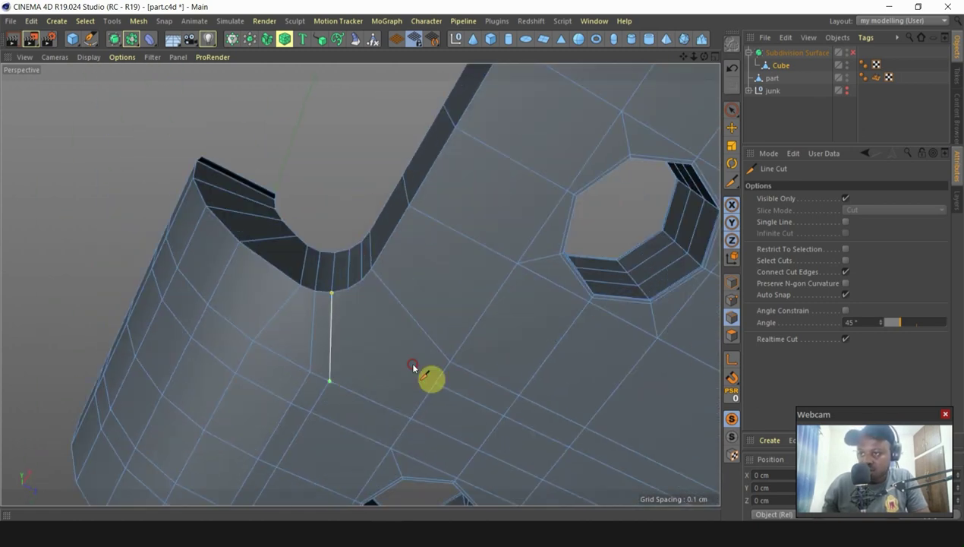
{"action": "key", "text": "Escape"}
{"action": "left_click", "coordinate": [435, 383]}
{"action": "left_click", "coordinate": [362, 280]}
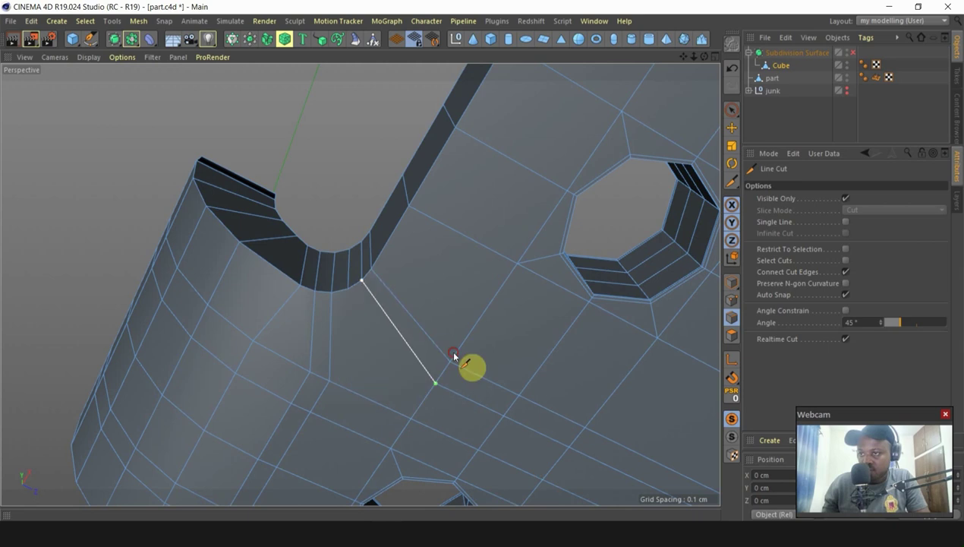
{"action": "key", "text": "Escape"}
Step: Cut an edge from the corner patch's inner grid corner to the middle of the rounded curve on both plate faces
{"action": "left_click_drag", "start_coordinate": [370, 252], "coordinate": [410, 416], "text": "alt"}
{"action": "right_click_drag", "start_coordinate": [394, 388], "coordinate": [362, 283], "text": "alt"}
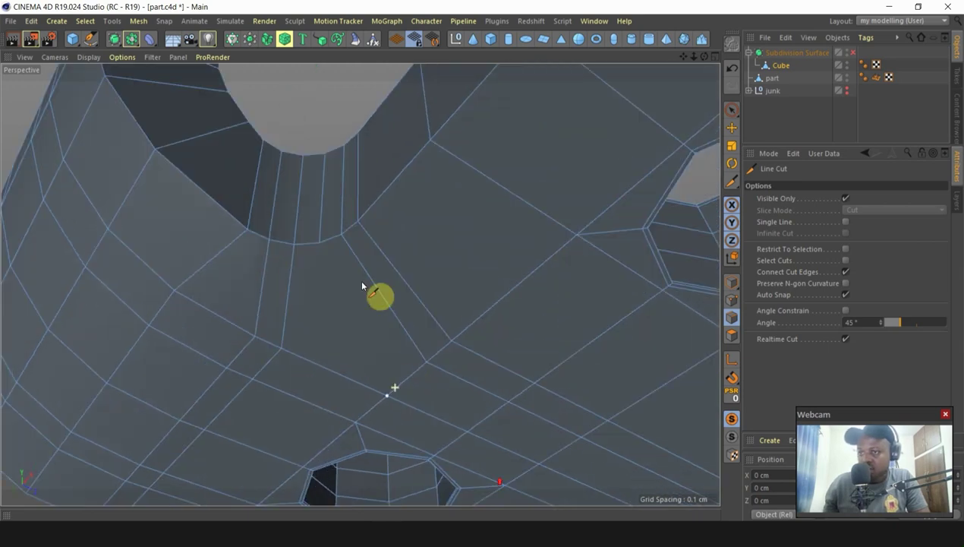
{"action": "left_click_drag", "start_coordinate": [362, 285], "coordinate": [361, 135], "text": "alt"}
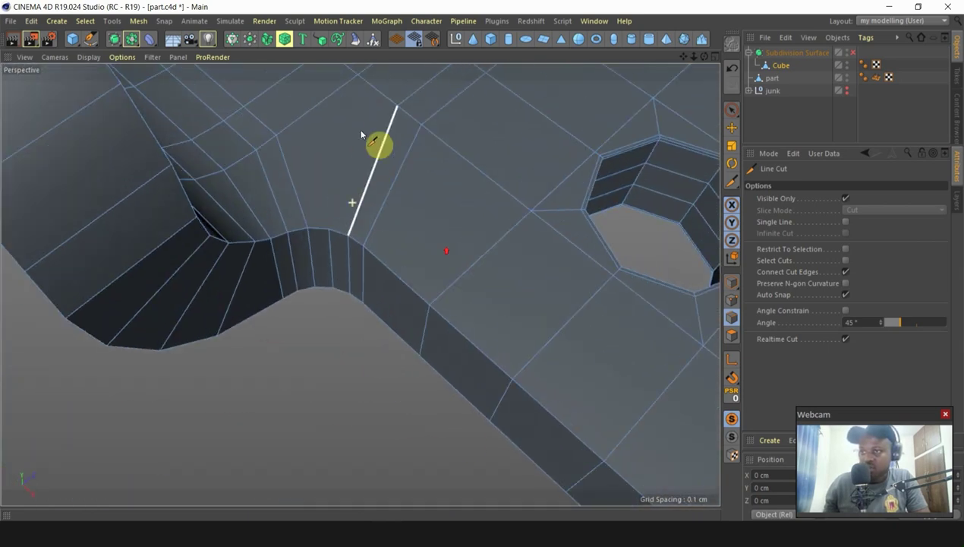
{"action": "mouse_move", "coordinate": [358, 75]}
{"action": "left_mouse_down"}
{"action": "mouse_move", "coordinate": [348, 215]}
{"action": "mouse_move", "coordinate": [328, 229]}
{"action": "left_mouse_up"}
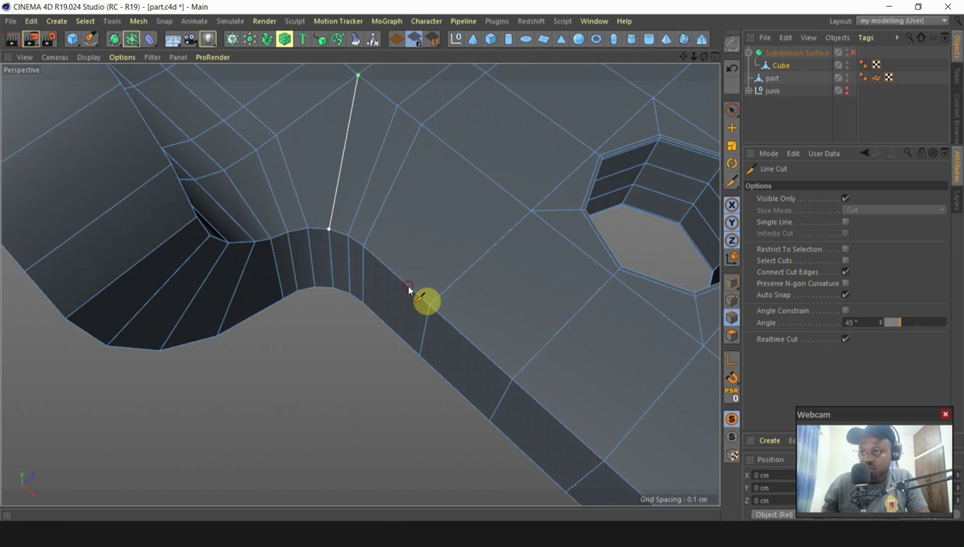
{"action": "left_click_drag", "start_coordinate": [353, 362], "coordinate": [390, 149], "text": "alt"}
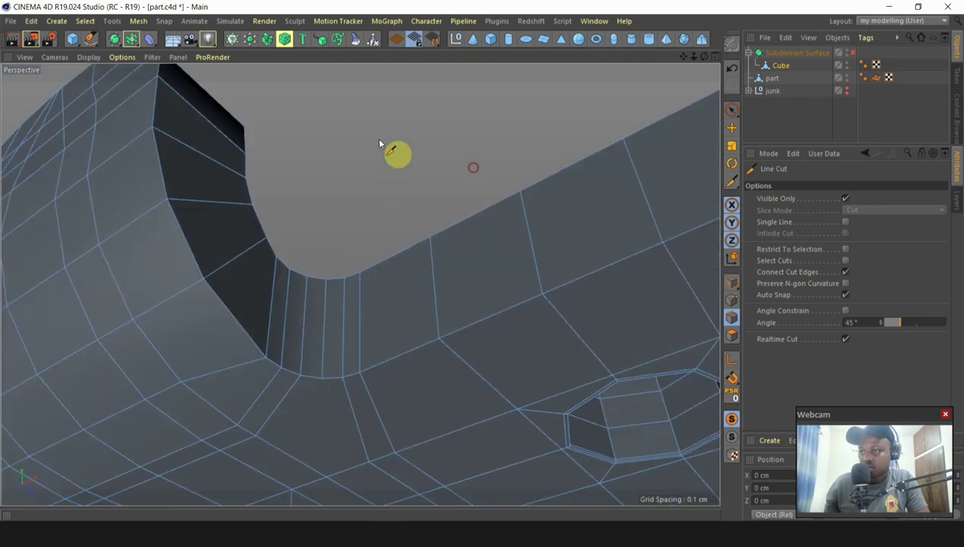
{"action": "left_click_drag", "start_coordinate": [326, 477], "coordinate": [323, 378]}
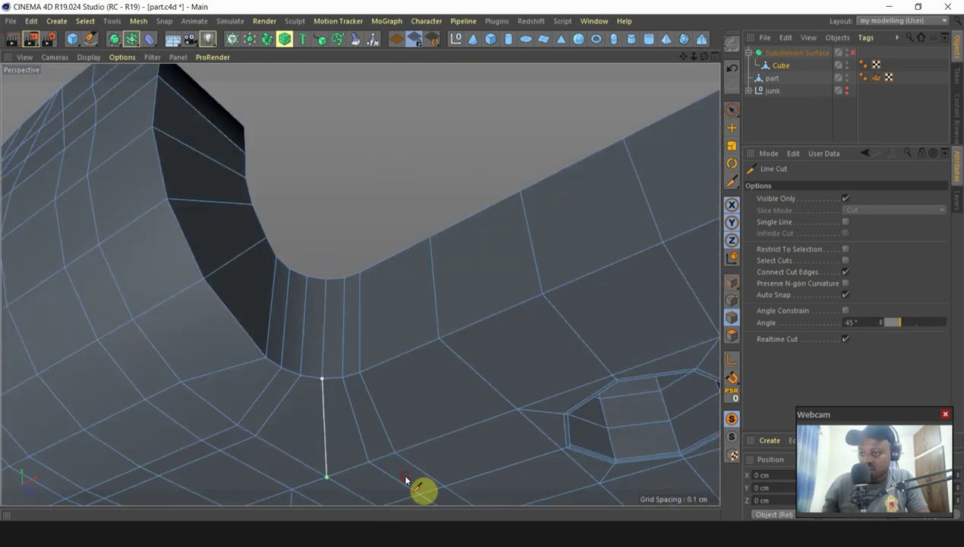
{"action": "left_click_drag", "start_coordinate": [329, 283], "coordinate": [378, 268], "text": "alt"}
{"action": "key", "text": "l"}
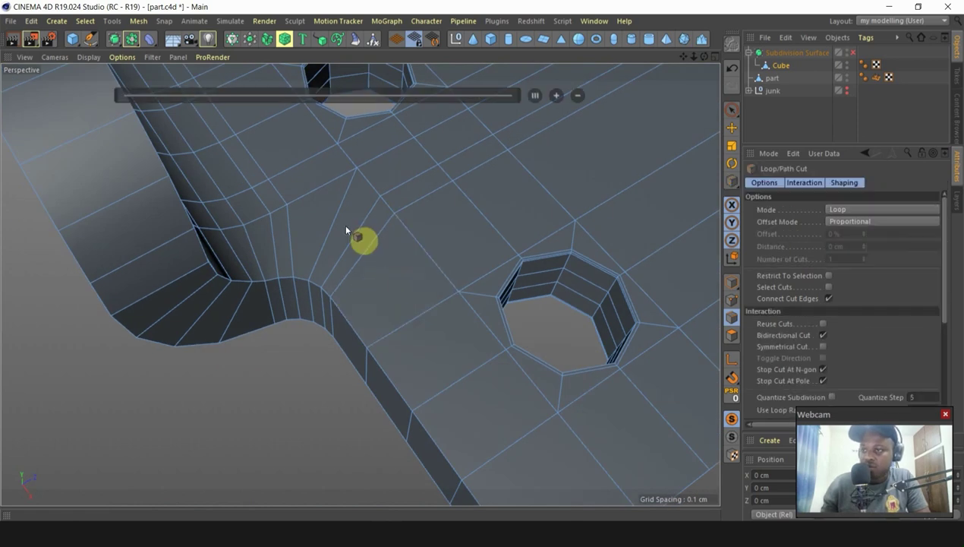
{"action": "scroll", "coordinate": [395, 319], "scroll_direction": "down", "scroll_amount": 5}
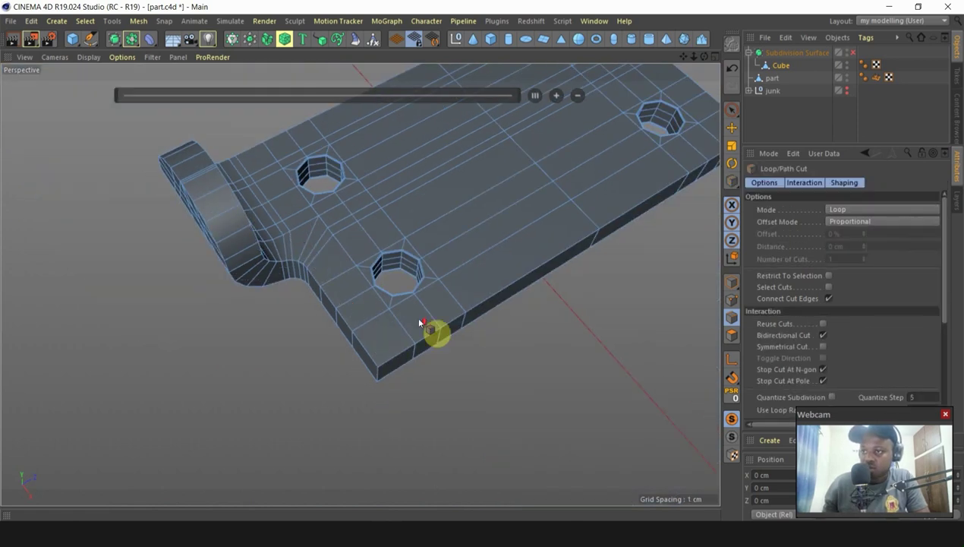
{"action": "scroll", "coordinate": [316, 301], "scroll_direction": "up", "scroll_amount": 3}
{"action": "key", "text": "k"}
{"action": "key", "text": "k"}
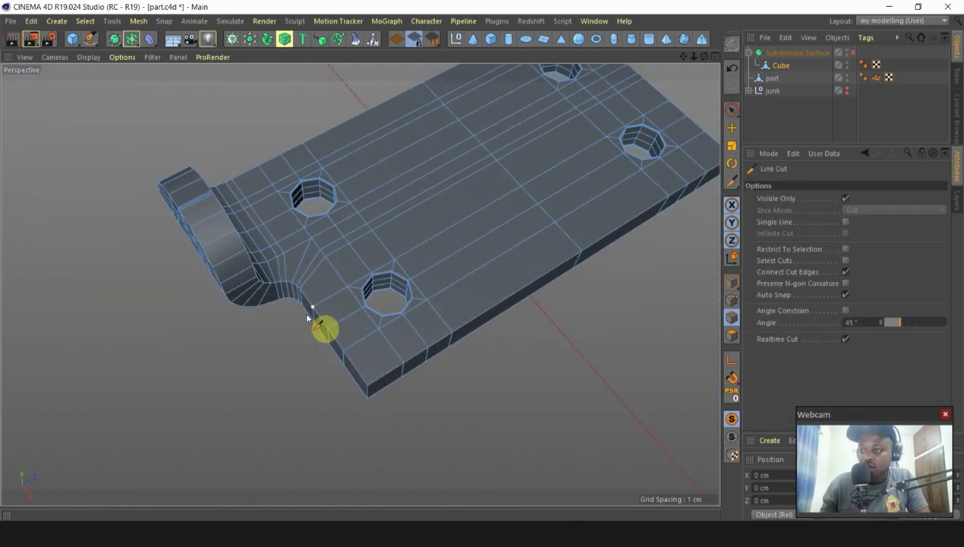
{"action": "scroll", "coordinate": [319, 303], "scroll_direction": "up", "scroll_amount": 3}
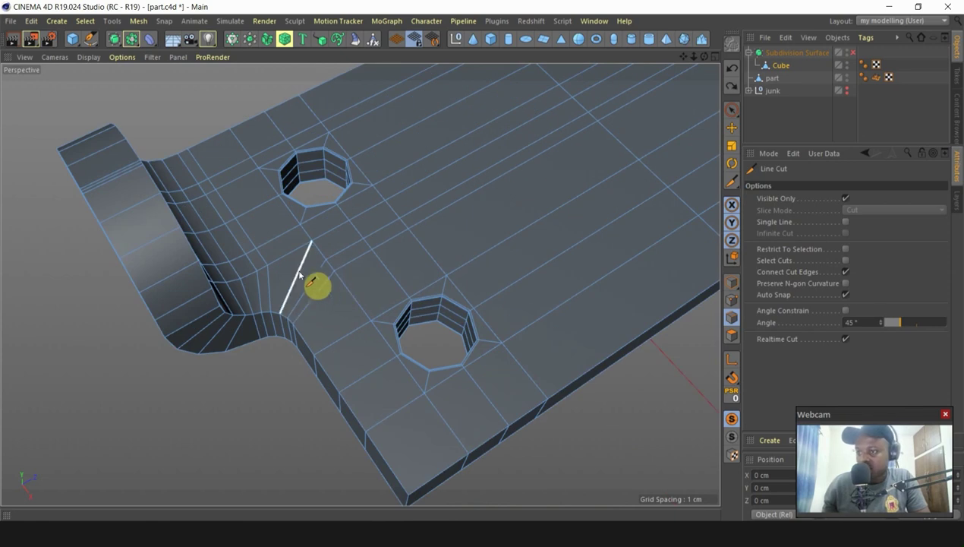
{"action": "key", "text": "ctrl+z"}
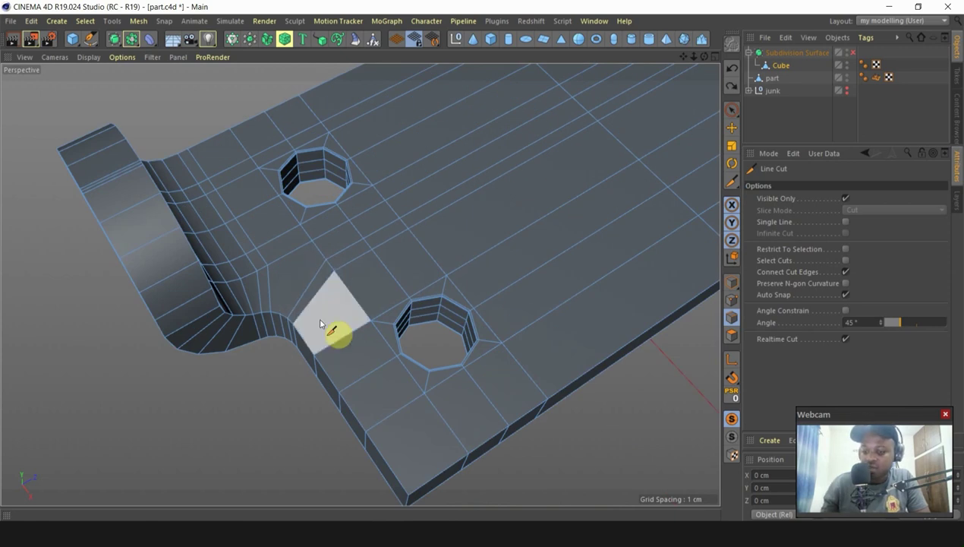
Step: Add a loop cut at about 51% between the rounded corner and outer hole, and one at 50% between the bend and inner hole
{"action": "key", "text": "k"}
{"action": "key", "text": "l"}
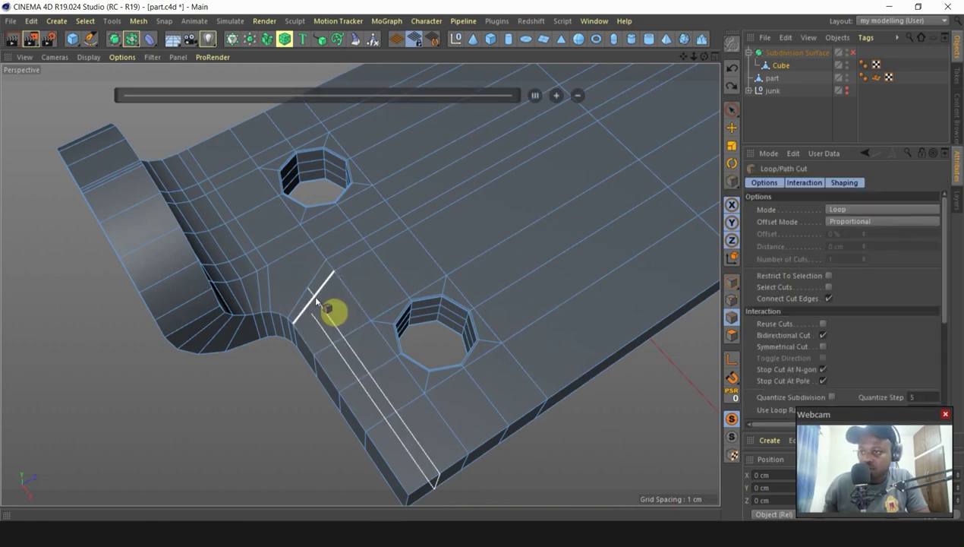
{"action": "left_click", "coordinate": [316, 301]}
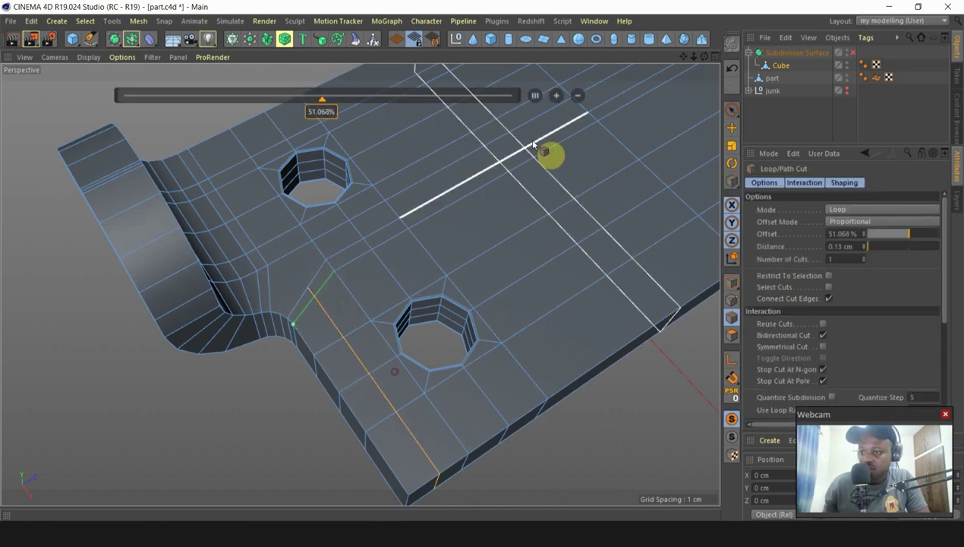
{"action": "left_click", "coordinate": [242, 181]}
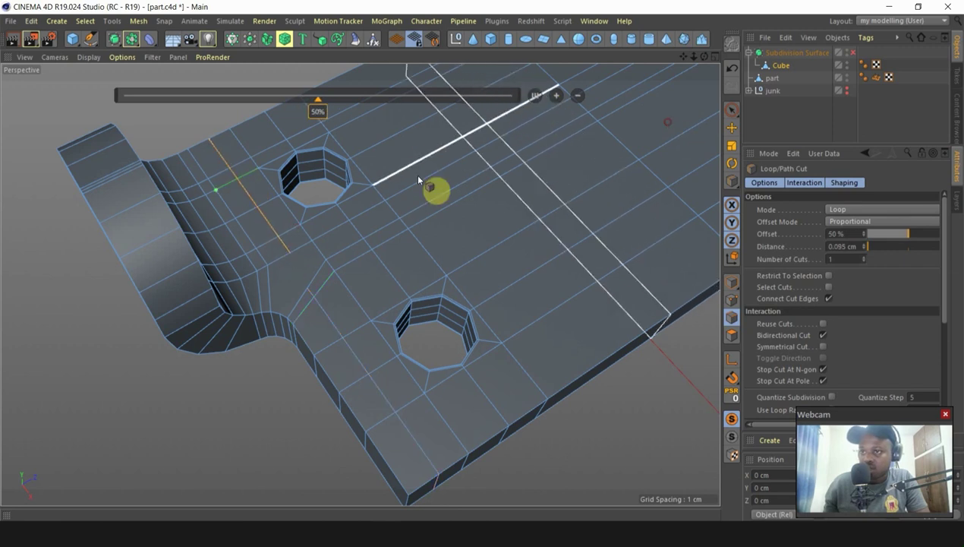
Step: Add a loop cut at 38.485% between the bend and inner hole, and line-cut from its end to the corner patch's diagonal edge
{"action": "scroll", "coordinate": [418, 180], "scroll_direction": "up", "scroll_amount": 4}
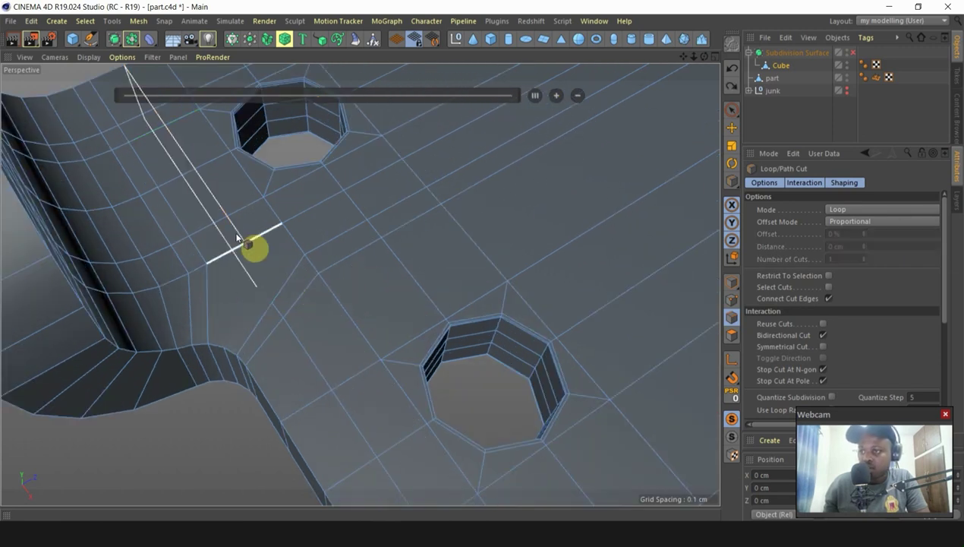
{"action": "left_click", "coordinate": [227, 234]}
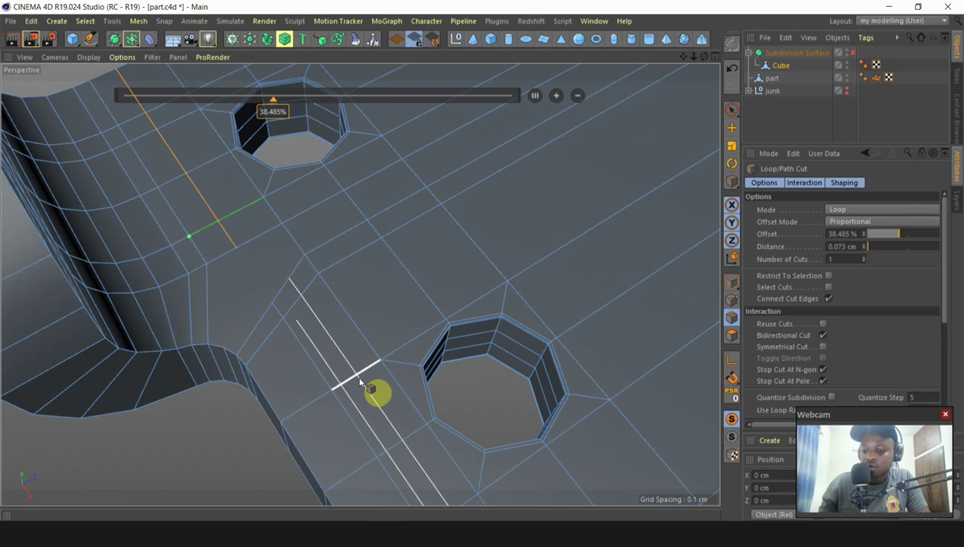
{"action": "key", "text": "k"}
{"action": "key", "text": "k"}
{"action": "left_click", "coordinate": [236, 248]}
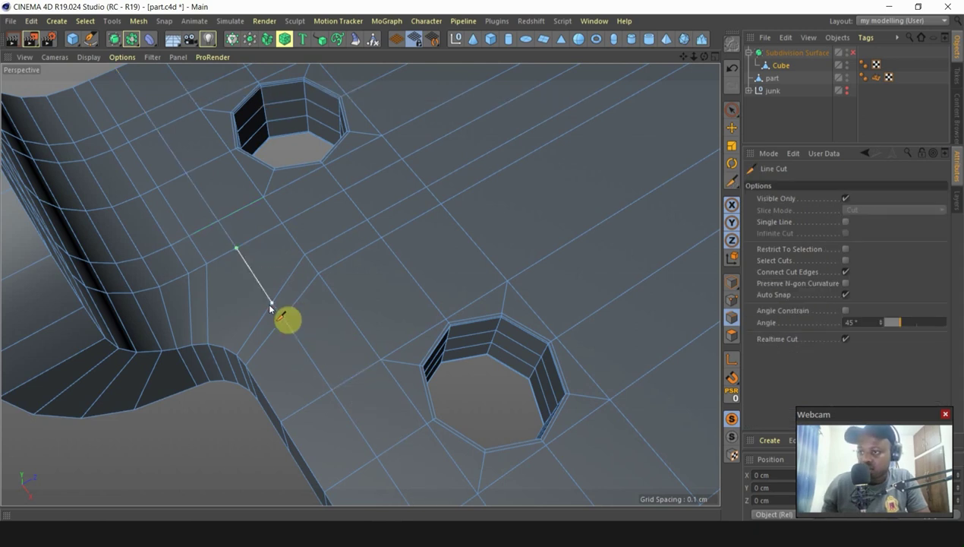
{"action": "left_click", "coordinate": [271, 304]}
{"action": "key", "text": "Escape"}
{"action": "scroll", "coordinate": [328, 176], "scroll_direction": "down", "scroll_amount": 4}
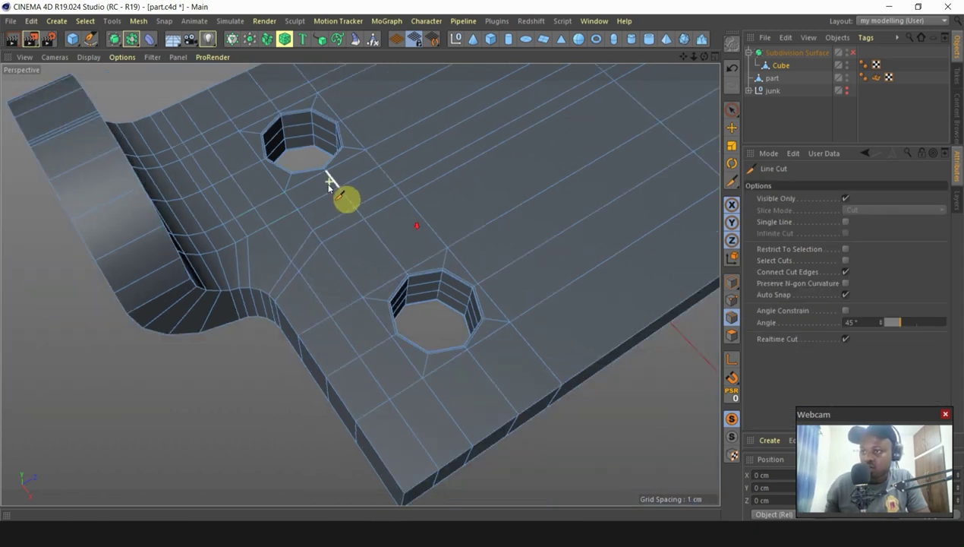
Step: Repeat the line cut from the loop's end to the corner patch's diagonal edge on the plate's underside
{"action": "left_click_drag", "start_coordinate": [323, 343], "coordinate": [424, 221], "text": "alt"}
{"action": "left_click_drag", "start_coordinate": [295, 377], "coordinate": [312, 204], "text": "alt"}
{"action": "scroll", "coordinate": [312, 204], "scroll_direction": "down", "scroll_amount": 3}
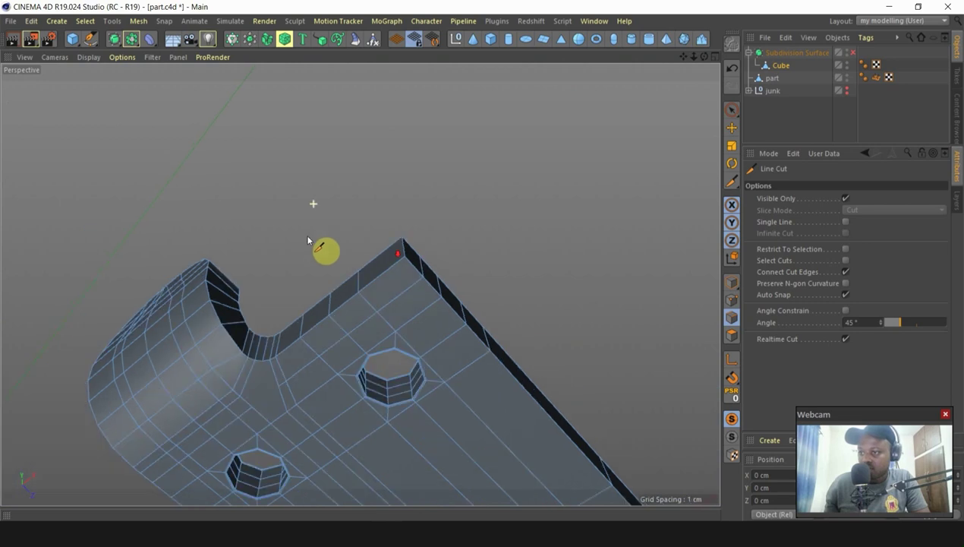
{"action": "scroll", "coordinate": [281, 405], "scroll_direction": "up", "scroll_amount": 4}
{"action": "left_click", "coordinate": [278, 372]}
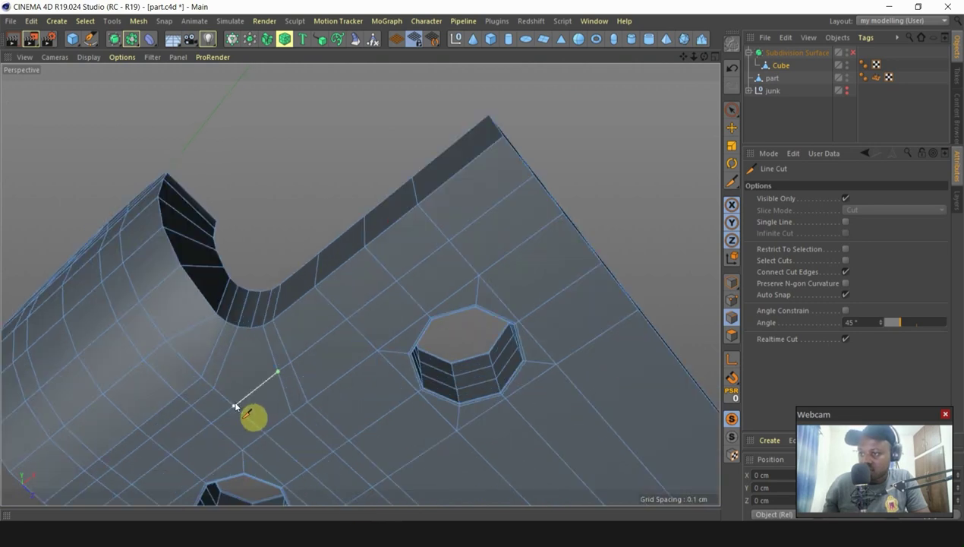
{"action": "key", "text": "Escape"}
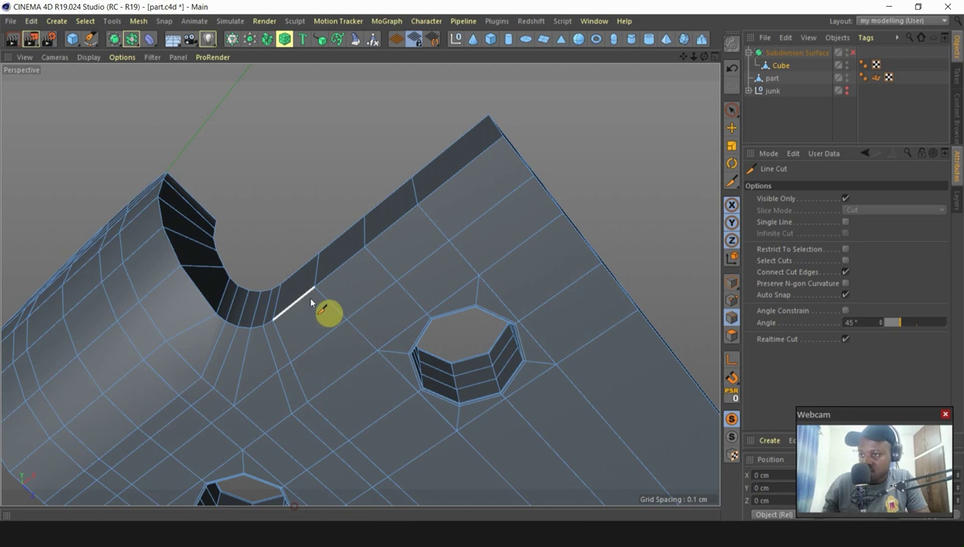
Step: Cut an edge from the loop's end to the rounded corner's curve on the plate's upper face, splitting the remaining five-sided area
{"action": "left_click_drag", "start_coordinate": [319, 262], "coordinate": [299, 394], "text": "alt"}
{"action": "left_click_drag", "start_coordinate": [297, 243], "coordinate": [374, 462], "text": "alt"}
{"action": "scroll", "coordinate": [285, 234], "scroll_direction": "up", "scroll_amount": 3}
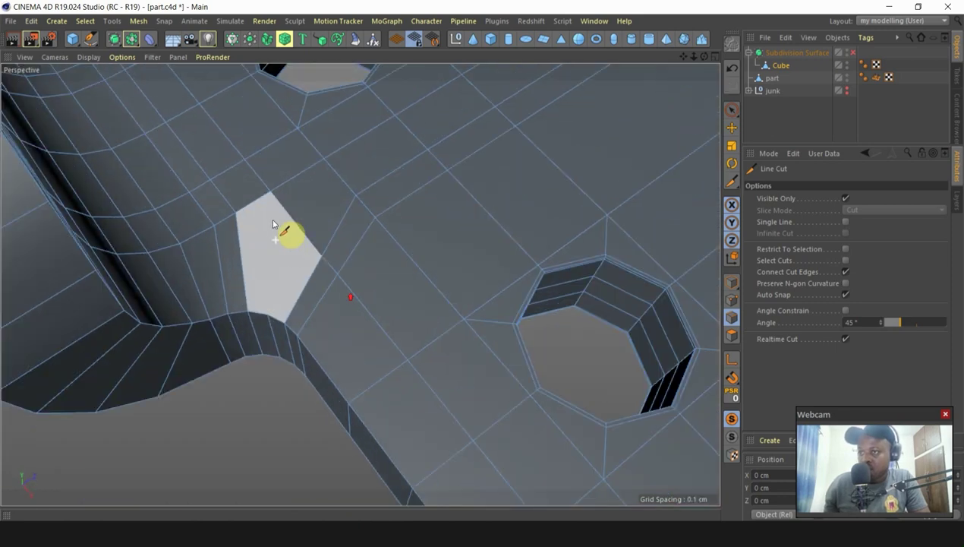
{"action": "left_click", "coordinate": [271, 192]}
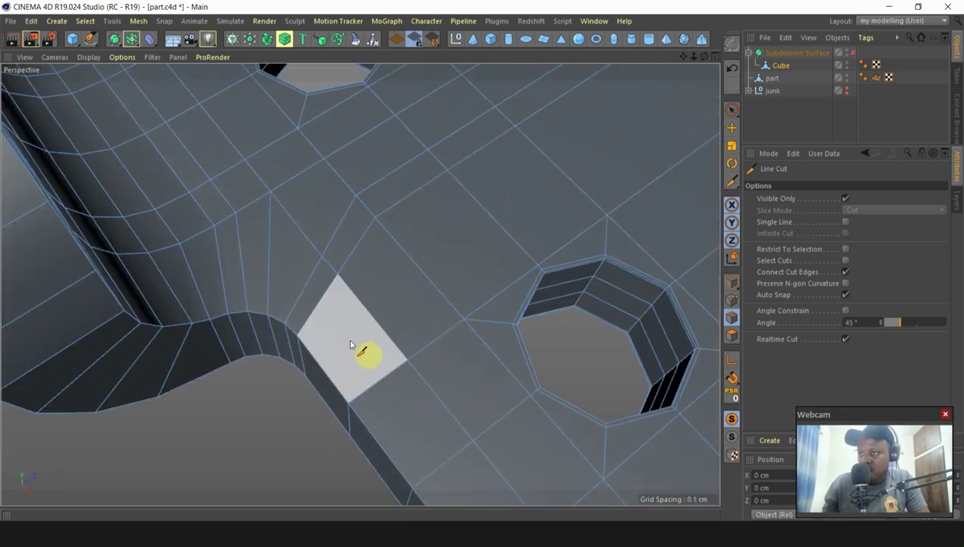
Step: Select the short vertical edges at the plate's three sharp corners and solo the mesh in the viewport
{"action": "scroll", "coordinate": [370, 275], "scroll_direction": "down", "scroll_amount": 4}
{"action": "scroll", "coordinate": [366, 268], "scroll_direction": "up", "scroll_amount": 1}
{"action": "scroll", "coordinate": [296, 296], "scroll_direction": "down", "scroll_amount": 5}
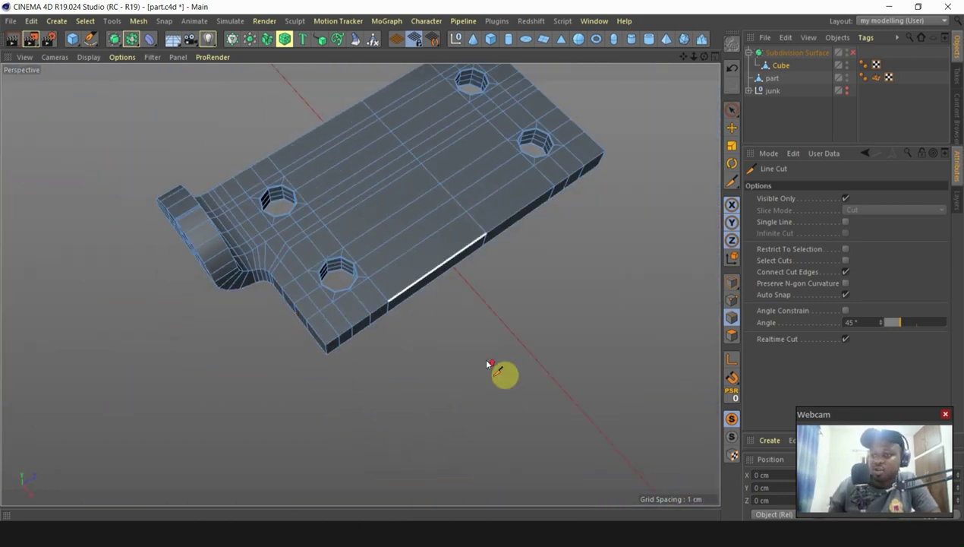
{"action": "scroll", "coordinate": [360, 278], "scroll_direction": "up", "scroll_amount": 1}
{"action": "left_click", "coordinate": [731, 127]}
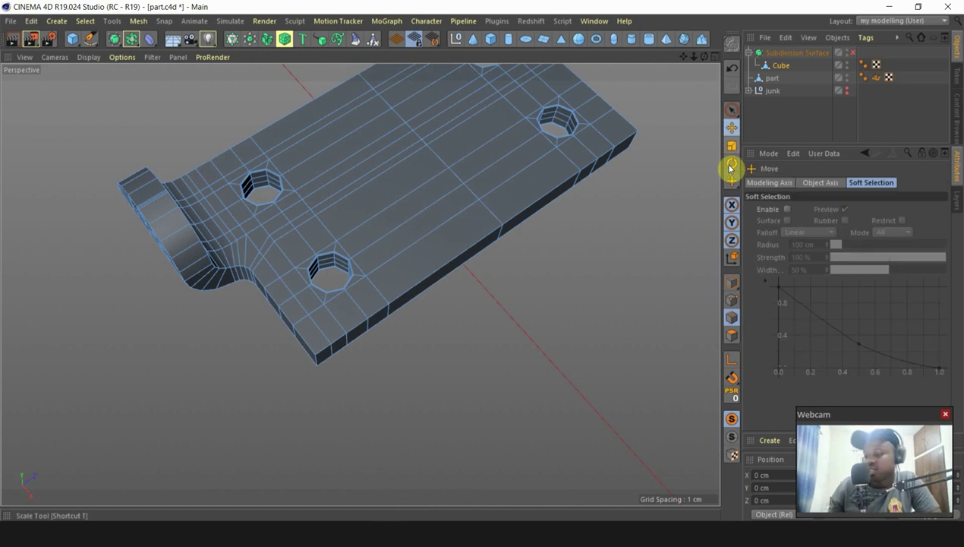
{"action": "left_click_drag", "start_coordinate": [325, 365], "coordinate": [315, 361], "text": "alt"}
{"action": "left_click", "coordinate": [316, 361]}
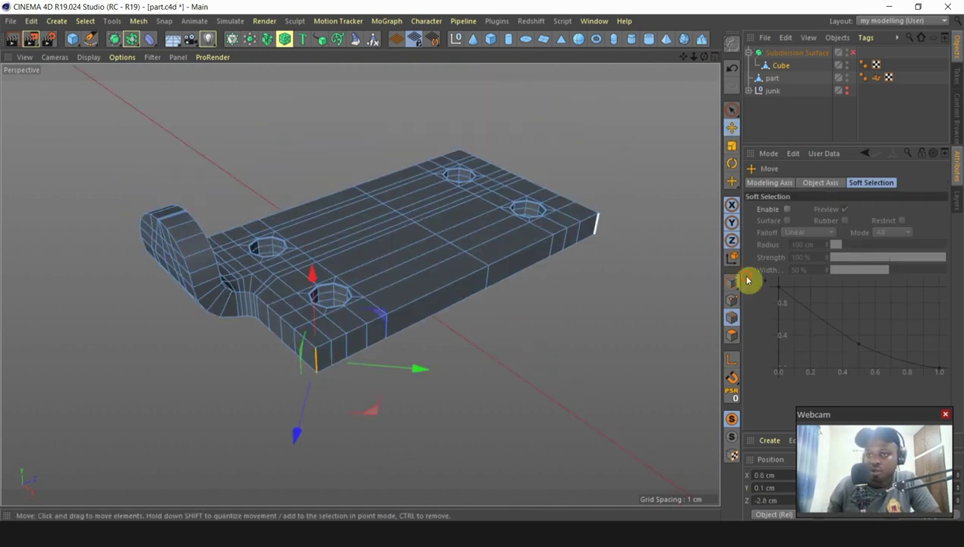
{"action": "left_click_drag", "start_coordinate": [463, 137], "coordinate": [471, 484], "text": "alt"}
{"action": "left_click", "coordinate": [470, 446], "text": "shift"}
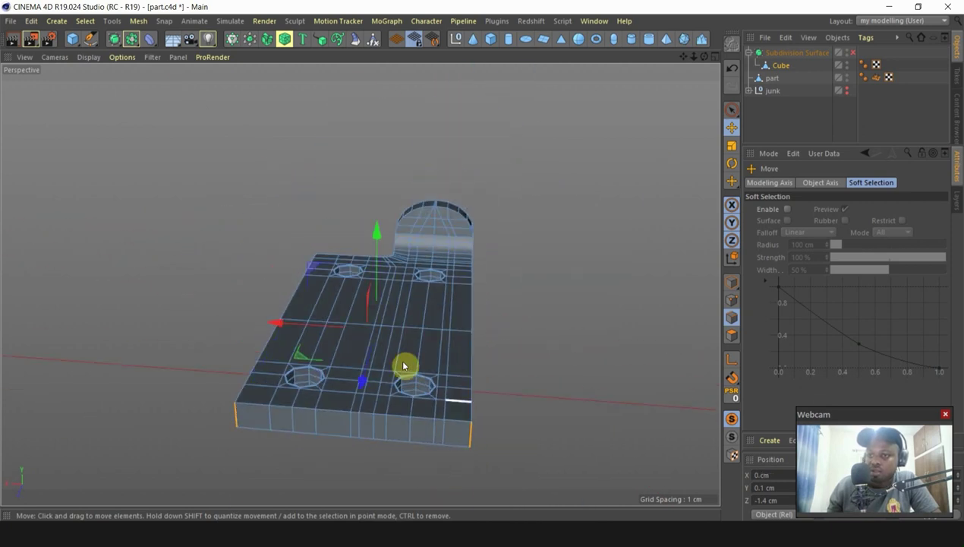
{"action": "left_click_drag", "start_coordinate": [385, 347], "coordinate": [552, 318], "text": "alt"}
{"action": "left_click_drag", "start_coordinate": [731, 440], "coordinate": [521, 385], "text": "alt"}
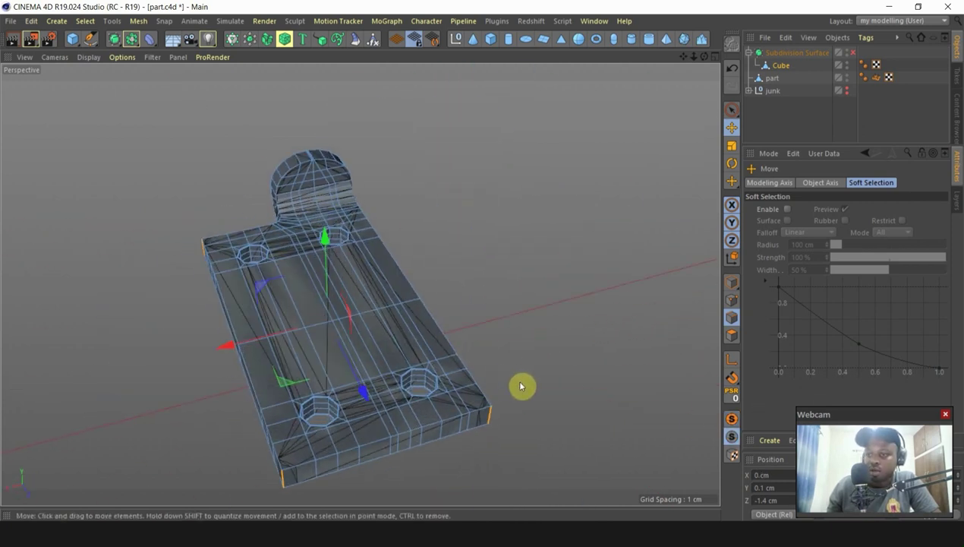
Step: Bevel the three selected corner edges with a 0.1 cm offset and 2 subdivisions
{"action": "right_click", "coordinate": [538, 274]}
{"action": "left_click", "coordinate": [581, 424]}
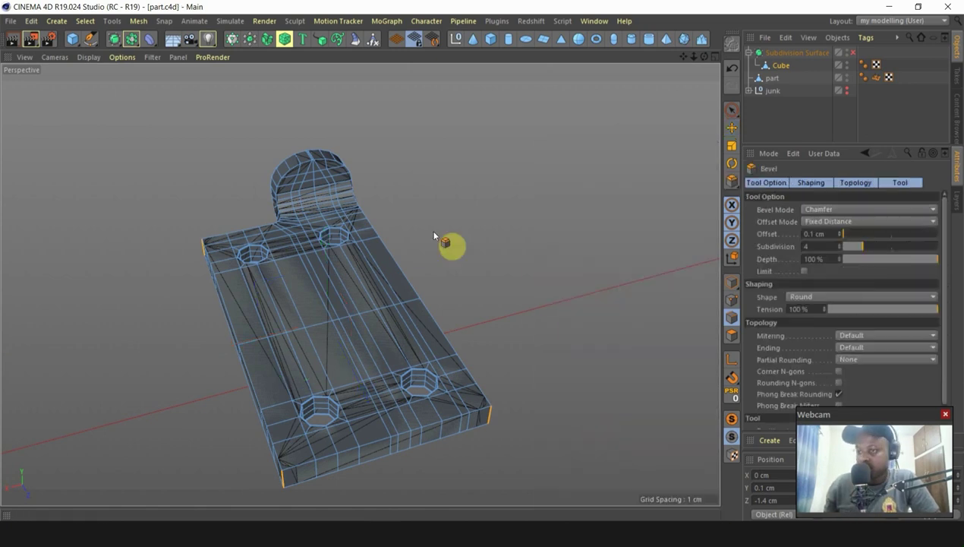
{"action": "scroll", "coordinate": [434, 235], "scroll_direction": "down", "scroll_amount": 3}
{"action": "scroll", "coordinate": [479, 349], "scroll_direction": "up", "scroll_amount": 6}
{"action": "left_click_drag", "start_coordinate": [469, 340], "coordinate": [486, 383], "text": "alt"}
{"action": "scroll", "coordinate": [482, 376], "scroll_direction": "up", "scroll_amount": 4}
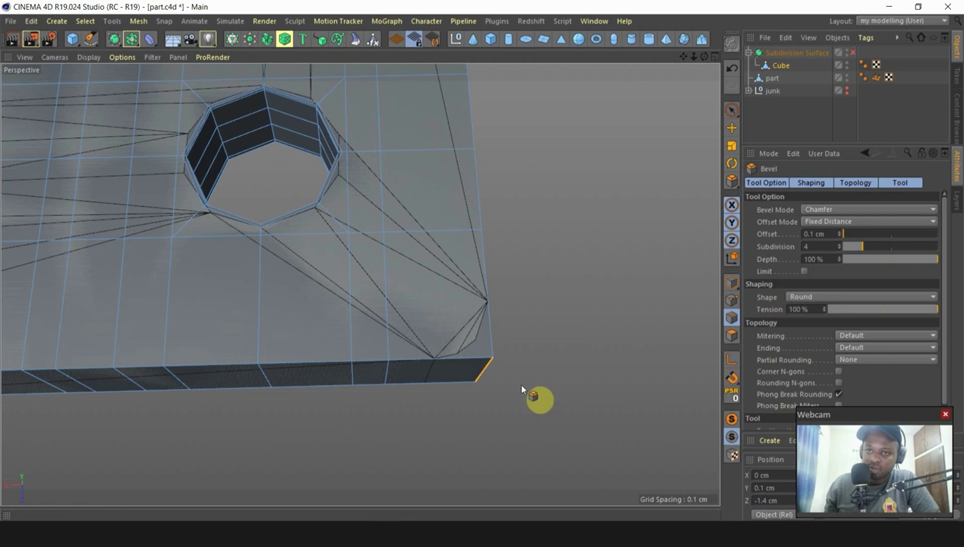
{"action": "left_click", "coordinate": [842, 252]}
{"action": "right_click_drag", "start_coordinate": [478, 366], "coordinate": [598, 459], "text": "alt"}
{"action": "right_click_drag", "start_coordinate": [429, 344], "coordinate": [439, 316], "text": "alt"}
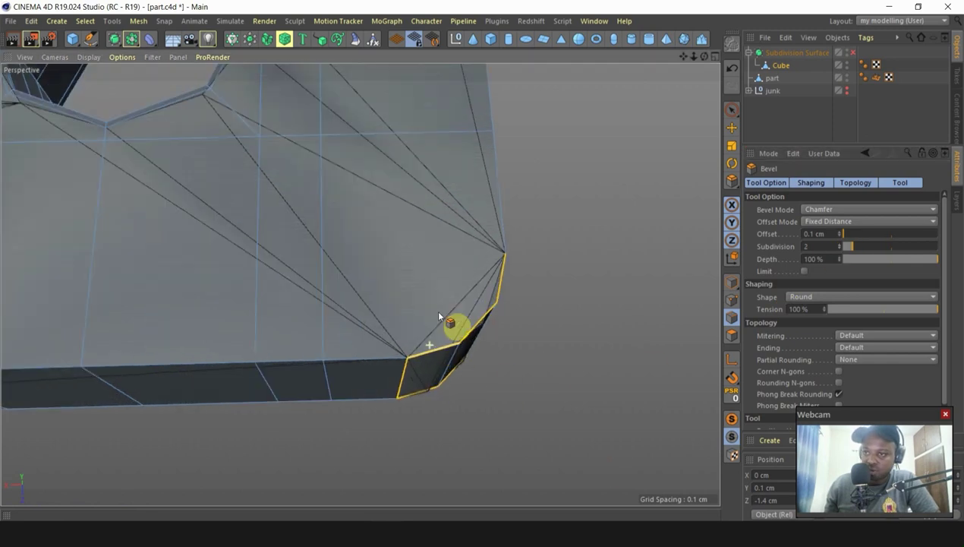
{"action": "left_click_drag", "start_coordinate": [434, 302], "coordinate": [319, 302], "text": "alt"}
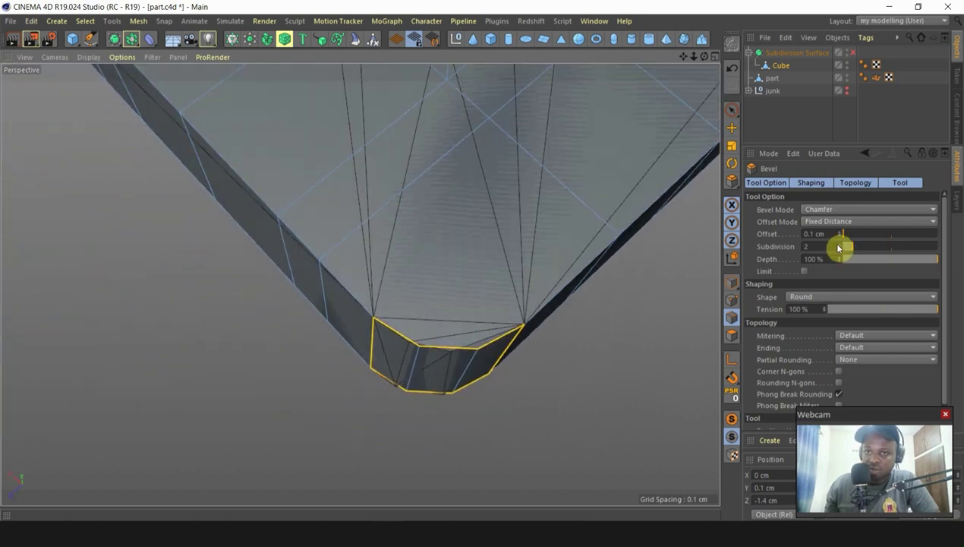
Step: Try 4 subdivisions on the corner bevel, then return it to 2
{"action": "left_click", "coordinate": [839, 244]}
{"action": "left_click", "coordinate": [839, 244]}
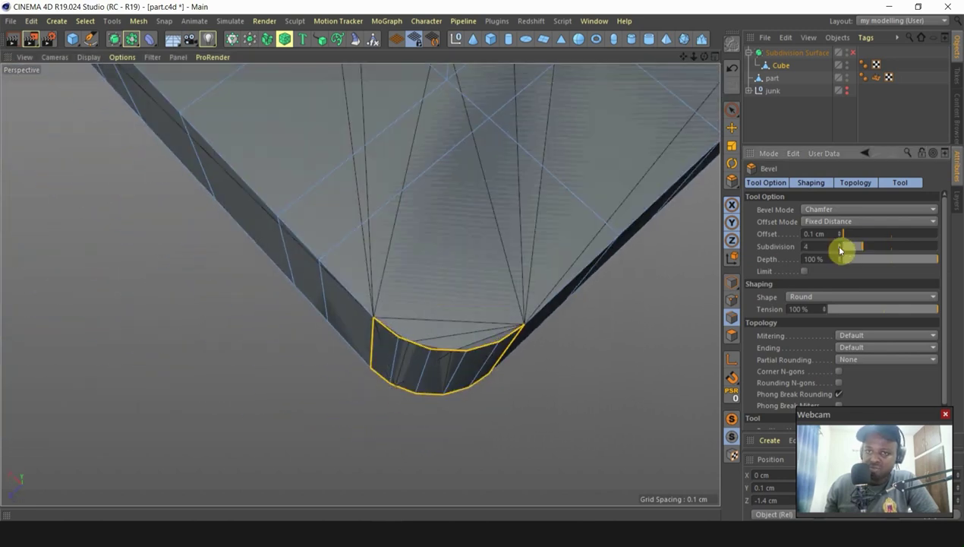
{"action": "left_click", "coordinate": [839, 249]}
{"action": "left_click", "coordinate": [839, 249]}
{"action": "mouse_move", "coordinate": [667, 290]}
{"action": "left_mouse_down", "text": "alt"}
{"action": "mouse_move", "coordinate": [612, 285]}
{"action": "mouse_move", "coordinate": [693, 296]}
{"action": "mouse_move", "coordinate": [656, 284]}
{"action": "left_mouse_up", "text": "alt"}
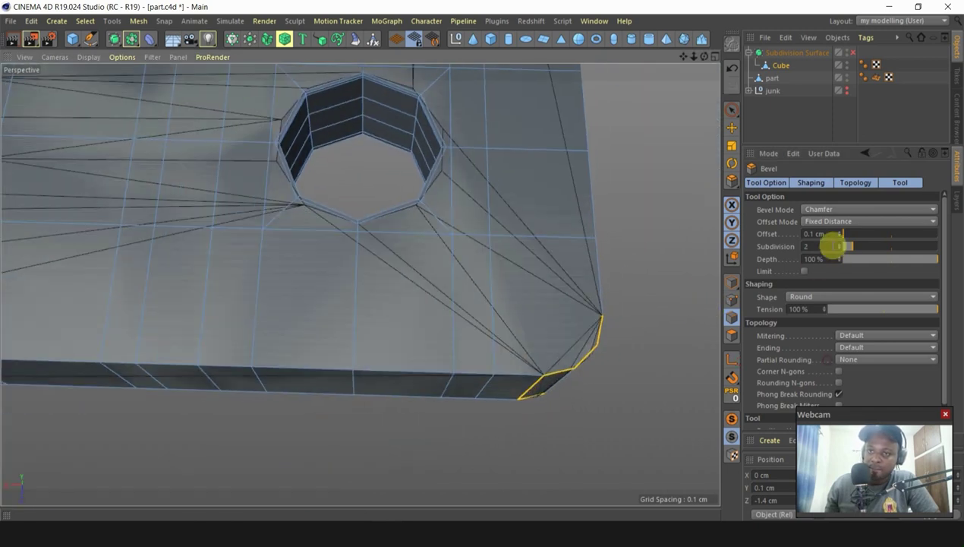
Step: Try 3 subdivisions on the corner bevel and examine the rounded corners from several sides
{"action": "left_click", "coordinate": [840, 245]}
{"action": "left_click_drag", "start_coordinate": [651, 337], "coordinate": [520, 284], "text": "alt"}
{"action": "scroll", "coordinate": [520, 285], "scroll_direction": "down", "scroll_amount": 5}
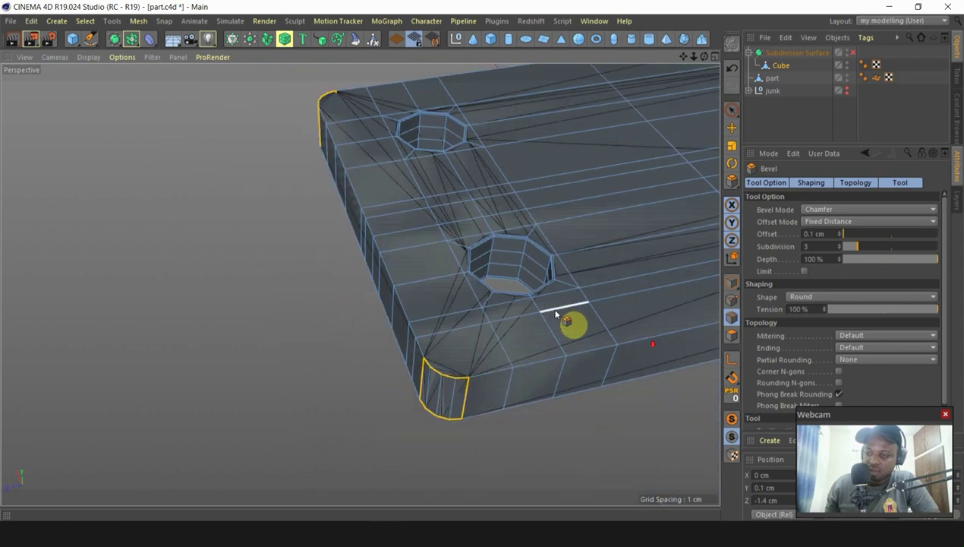
{"action": "scroll", "coordinate": [462, 359], "scroll_direction": "down", "scroll_amount": 7}
{"action": "left_click_drag", "start_coordinate": [462, 347], "coordinate": [700, 408], "text": "alt"}
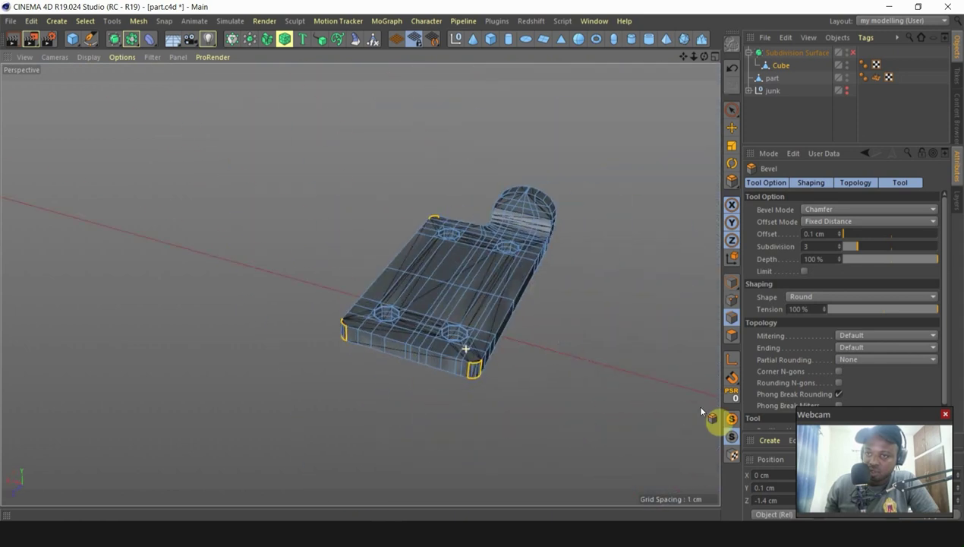
{"action": "left_click_drag", "start_coordinate": [510, 221], "coordinate": [639, 276], "text": "alt"}
{"action": "scroll", "coordinate": [546, 212], "scroll_direction": "up", "scroll_amount": 5}
{"action": "scroll", "coordinate": [673, 227], "scroll_direction": "down", "scroll_amount": 4}
{"action": "scroll", "coordinate": [462, 420], "scroll_direction": "up", "scroll_amount": 7}
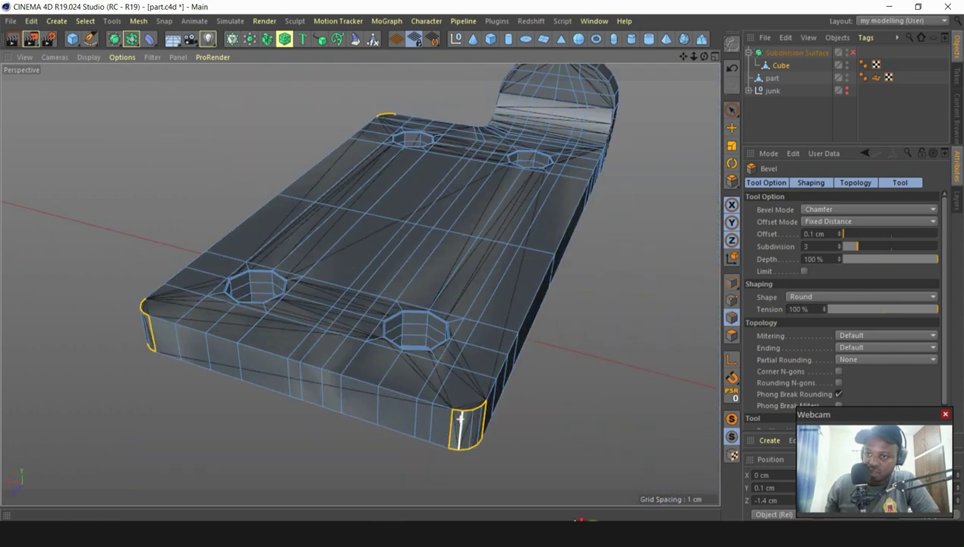
{"action": "scroll", "coordinate": [490, 408], "scroll_direction": "up", "scroll_amount": 3}
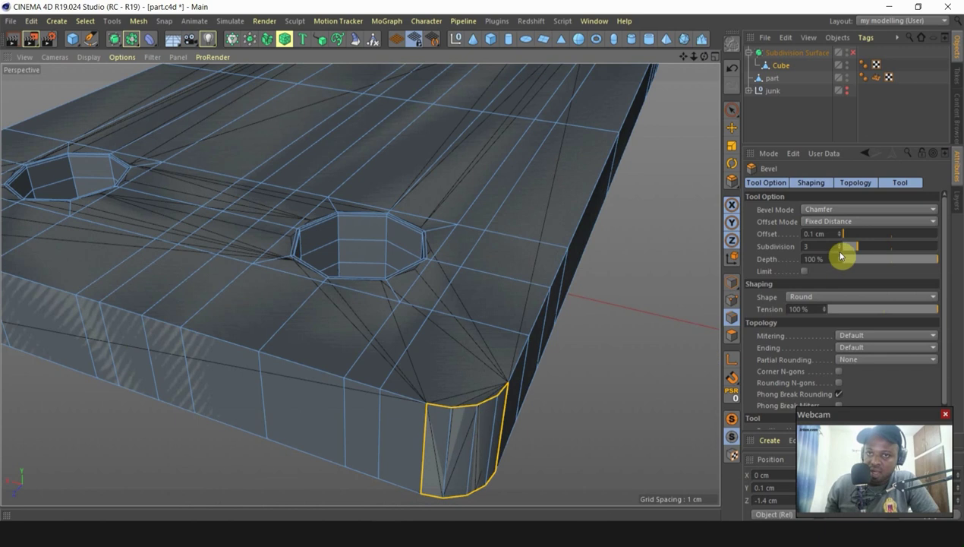
Step: Reduce the corner bevel to 2 subdivisions and examine the rounded corner beside the hole
{"action": "left_click_drag", "start_coordinate": [841, 257], "coordinate": [725, 259]}
{"action": "scroll", "coordinate": [492, 293], "scroll_direction": "up", "scroll_amount": 3}
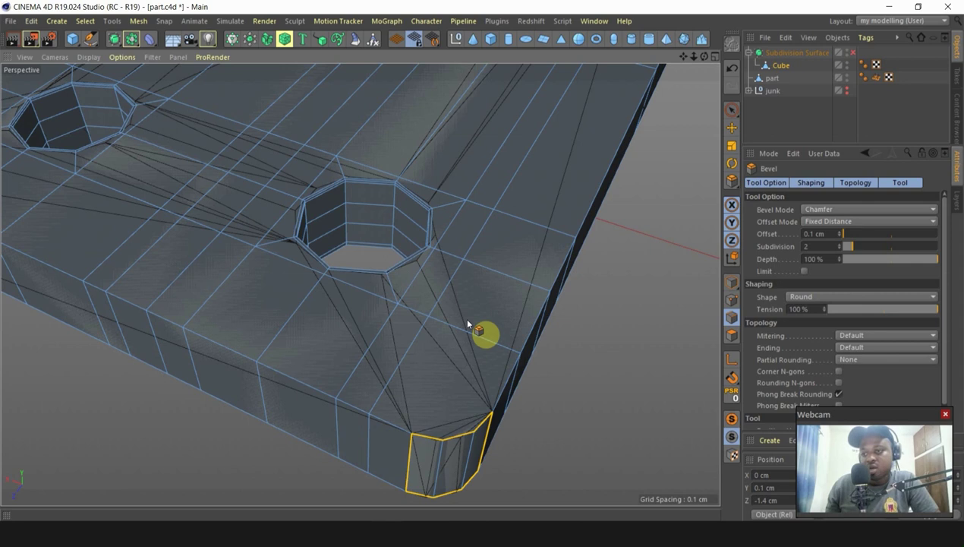
{"action": "scroll", "coordinate": [471, 334], "scroll_direction": "down", "scroll_amount": 5}
{"action": "scroll", "coordinate": [469, 354], "scroll_direction": "up", "scroll_amount": 6}
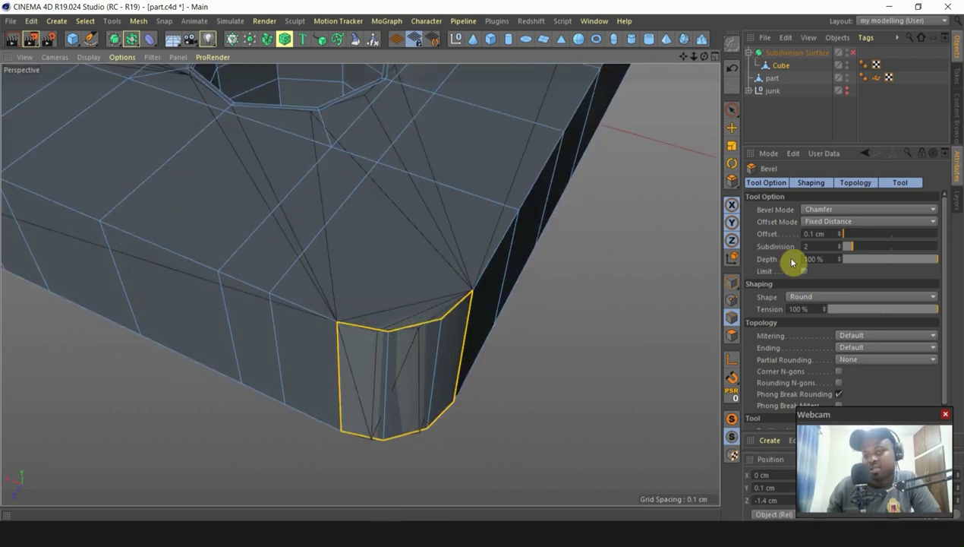
Step: Try the corner bevel with 3 subdivisions again and compare its segments with the rounded tab's edges
{"action": "left_click", "coordinate": [840, 244]}
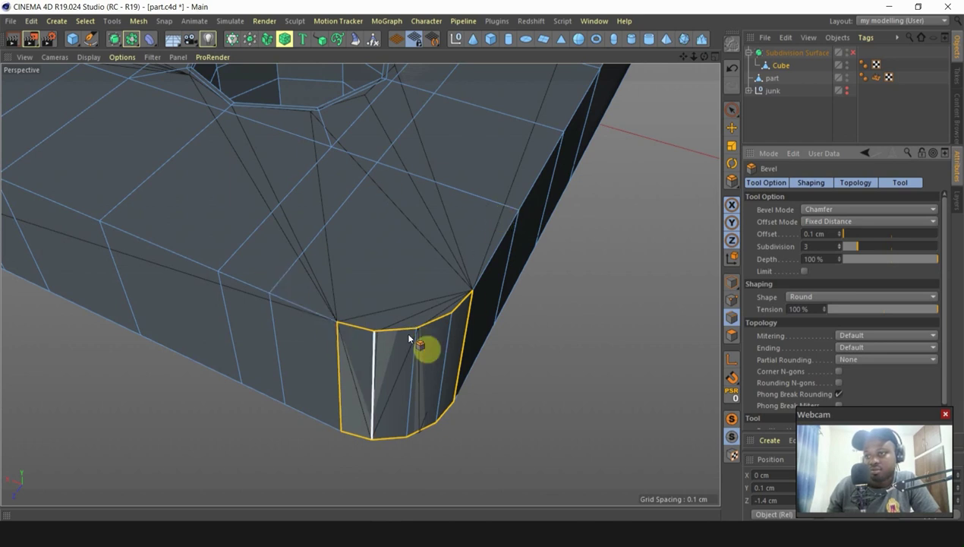
{"action": "scroll", "coordinate": [395, 334], "scroll_direction": "down", "scroll_amount": 5}
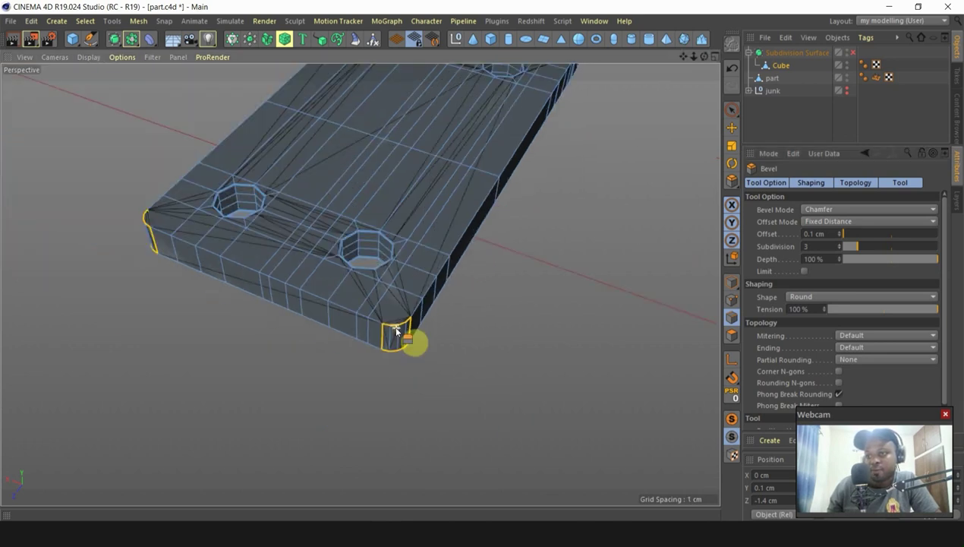
{"action": "right_click_drag", "start_coordinate": [396, 330], "coordinate": [489, 406], "text": "alt"}
{"action": "right_click_drag", "start_coordinate": [507, 76], "coordinate": [717, 100], "text": "alt"}
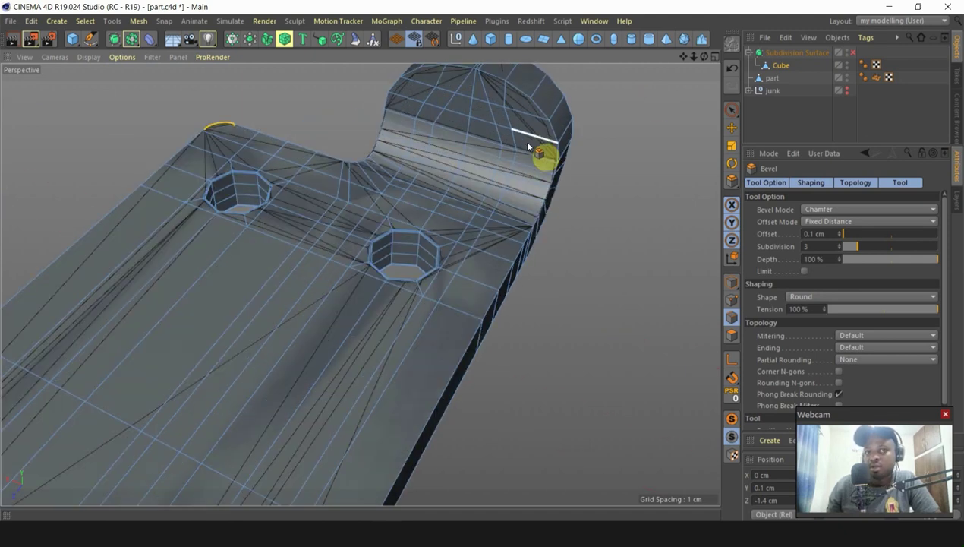
{"action": "scroll", "coordinate": [660, 140], "scroll_direction": "down", "scroll_amount": 5}
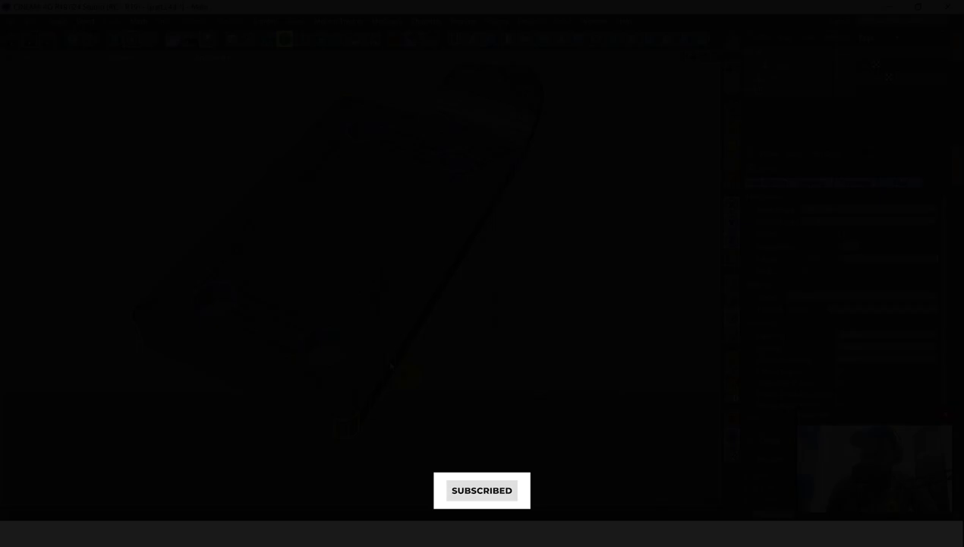
Step: Examine how the two-subdivision corner rounding lines up with the plate's grid and the rounded tab
{"action": "scroll", "coordinate": [494, 152], "scroll_direction": "up", "scroll_amount": 4}
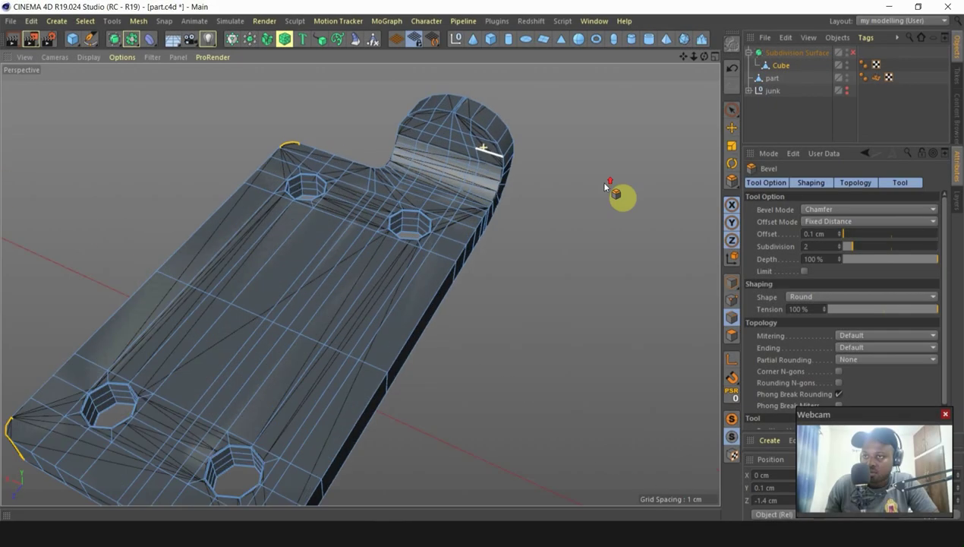
{"action": "scroll", "coordinate": [469, 105], "scroll_direction": "down", "scroll_amount": 2}
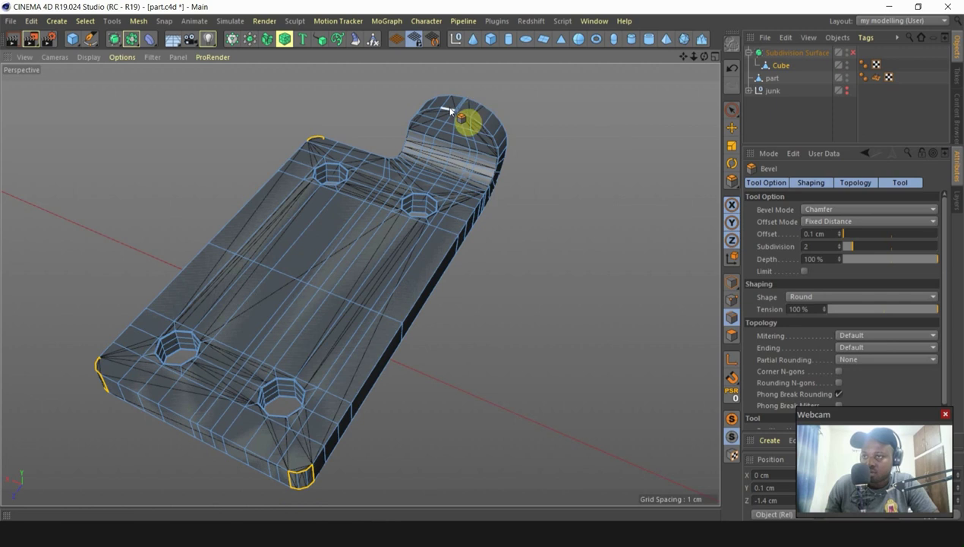
{"action": "scroll", "coordinate": [356, 461], "scroll_direction": "up", "scroll_amount": 6}
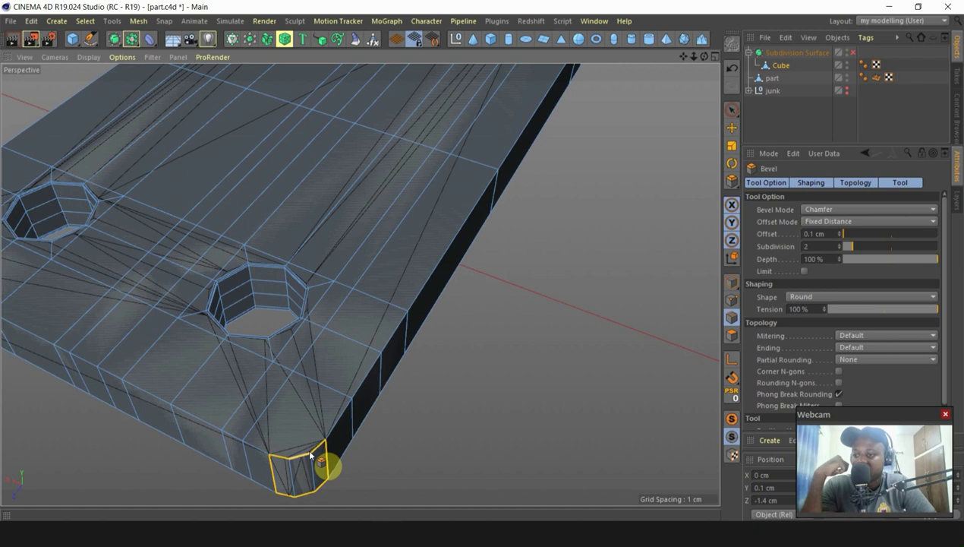
{"action": "scroll", "coordinate": [309, 446], "scroll_direction": "down", "scroll_amount": 5}
{"action": "scroll", "coordinate": [302, 431], "scroll_direction": "down", "scroll_amount": 2}
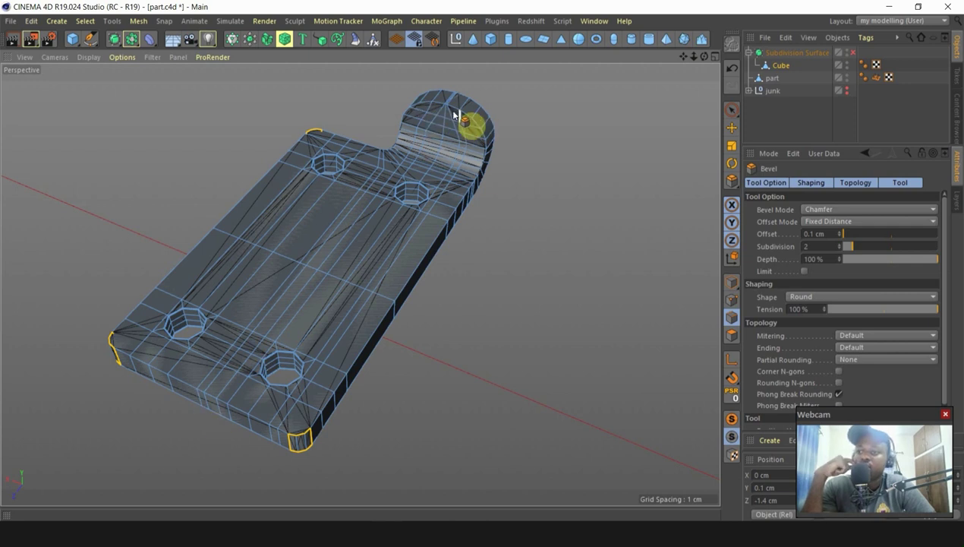
{"action": "scroll", "coordinate": [334, 440], "scroll_direction": "up", "scroll_amount": 5}
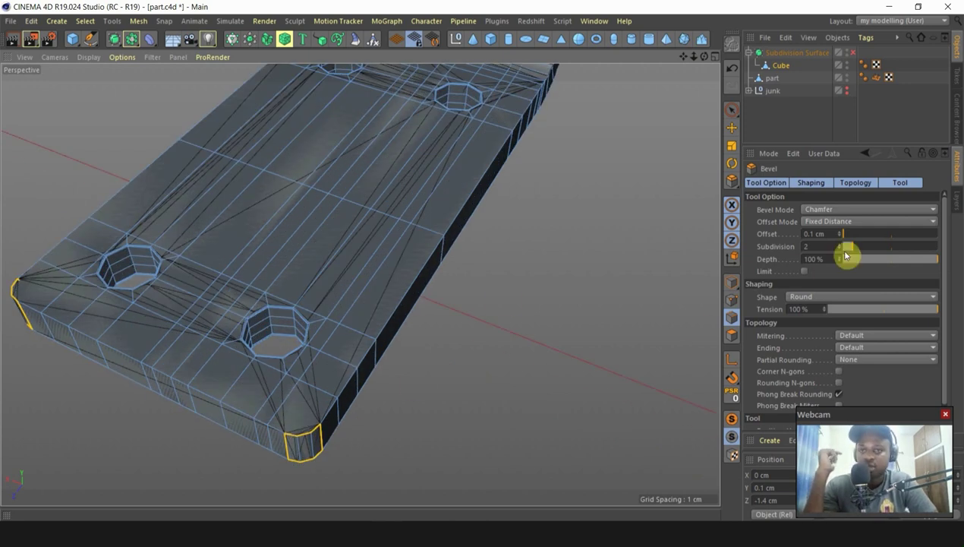
Step: Try the corner bevel with 3 subdivisions and a line cut across the top face beside the hole
{"action": "left_click", "coordinate": [840, 244]}
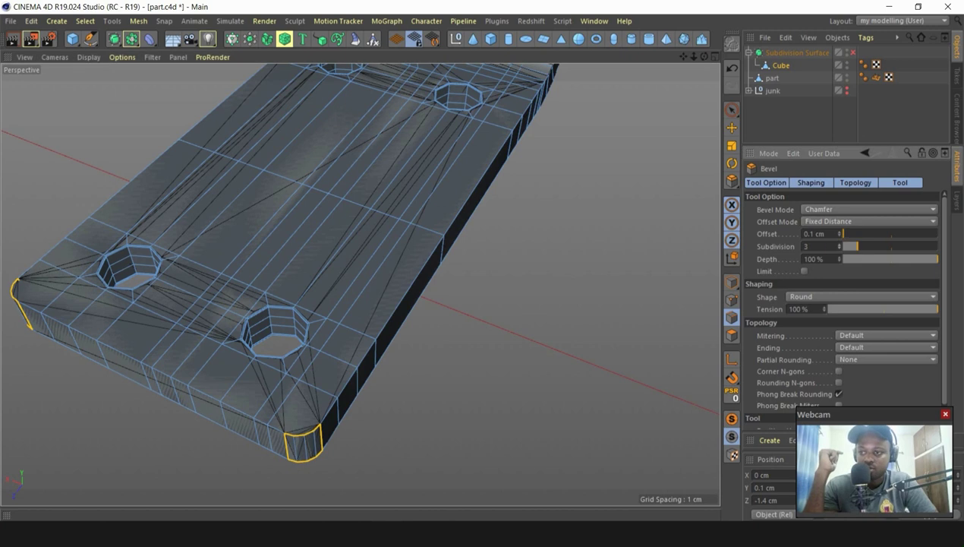
{"action": "scroll", "coordinate": [376, 440], "scroll_direction": "up", "scroll_amount": 3}
{"action": "key", "text": "k"}
{"action": "key", "text": "k"}
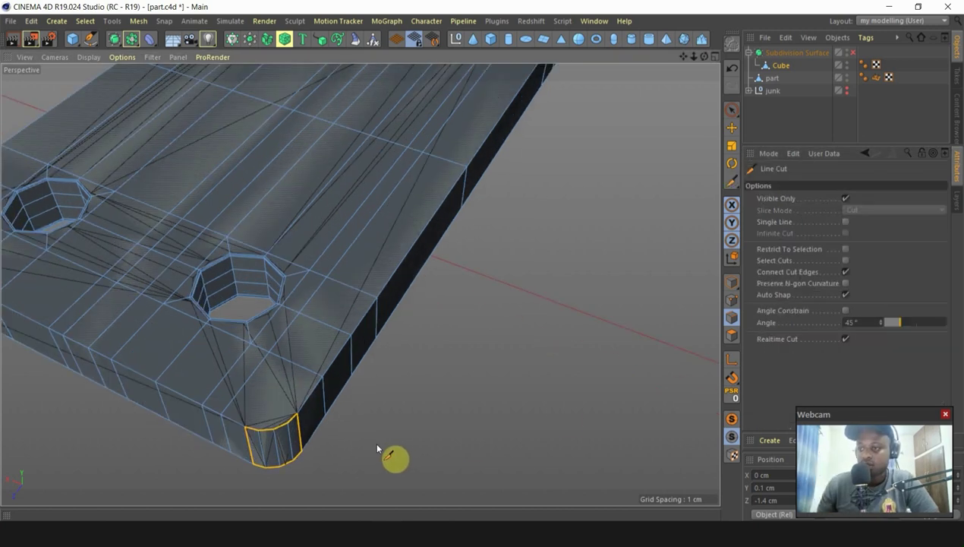
{"action": "scroll", "coordinate": [304, 391], "scroll_direction": "up", "scroll_amount": 3}
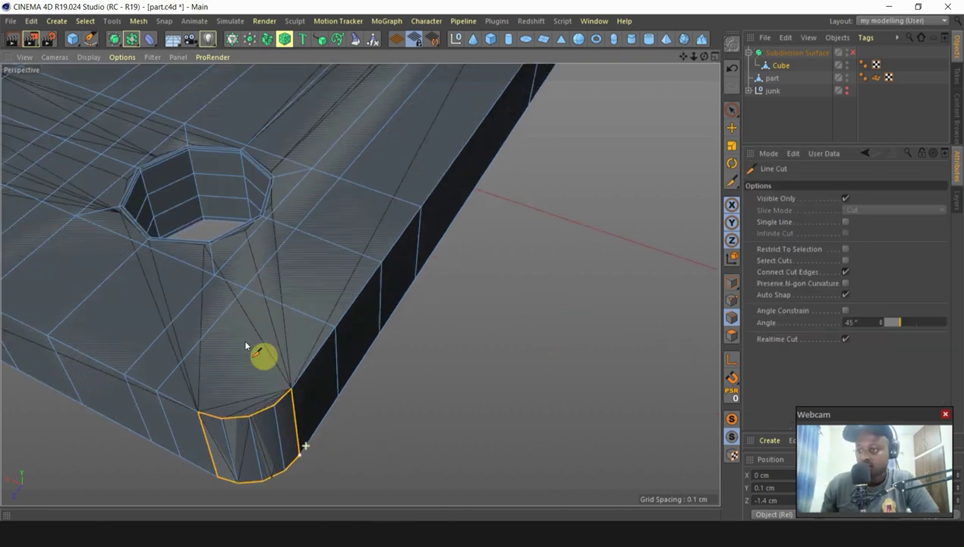
{"action": "left_click", "coordinate": [244, 289]}
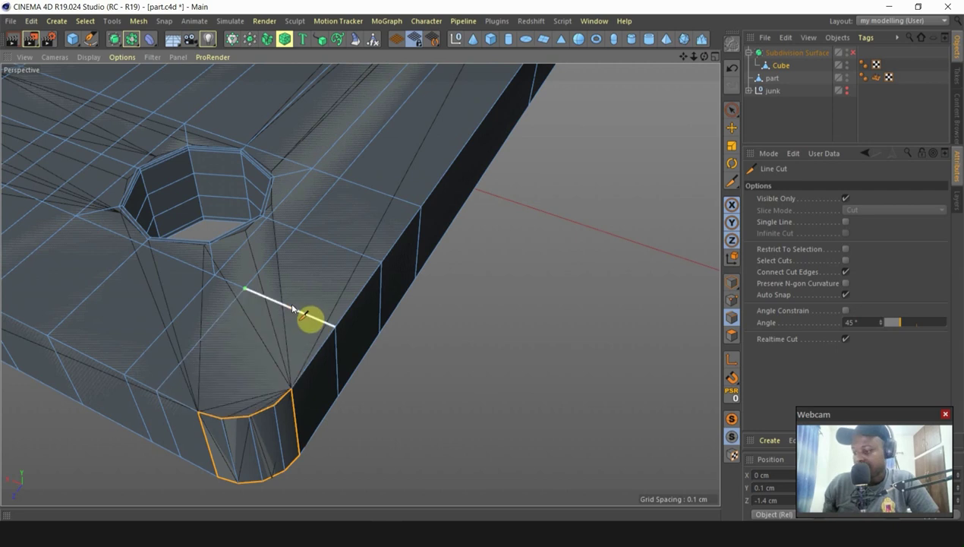
{"action": "key", "text": "ctrl+z"}
Step: Add a loop cut along the plate beside its corner at a 27.13% offset
{"action": "left_click_drag", "start_coordinate": [279, 350], "coordinate": [221, 346], "text": "alt"}
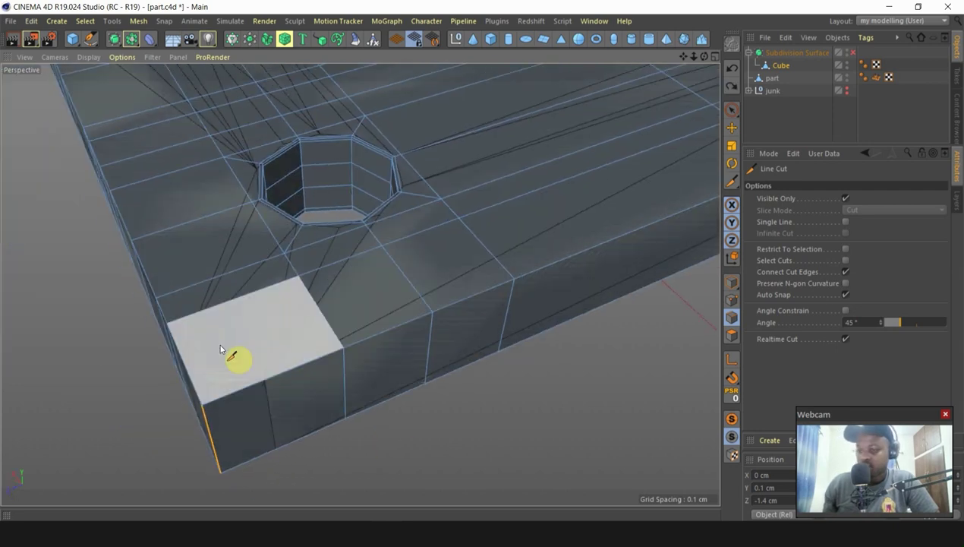
{"action": "key", "text": "k"}
{"action": "key", "text": "l"}
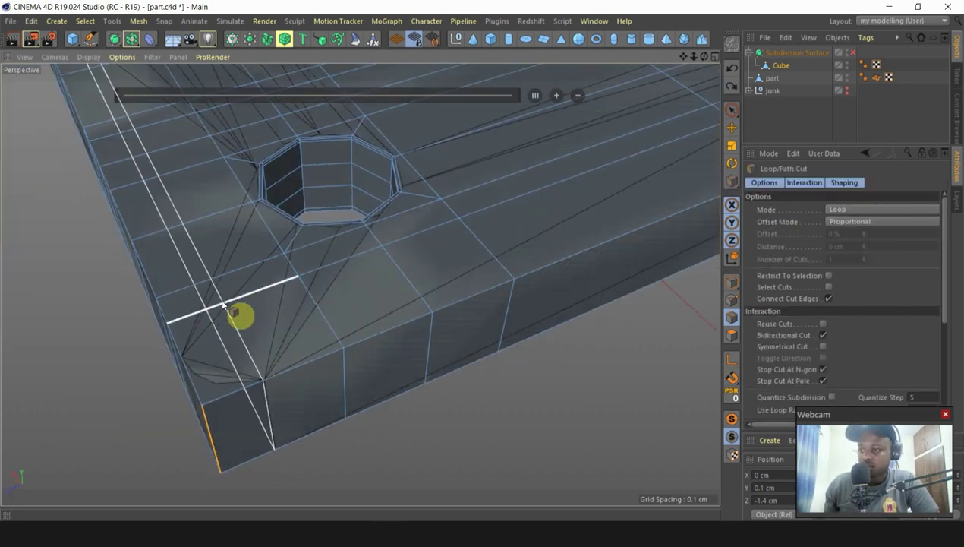
{"action": "scroll", "coordinate": [302, 336], "scroll_direction": "down", "scroll_amount": 3}
{"action": "left_click_drag", "start_coordinate": [263, 327], "coordinate": [277, 320], "text": "alt"}
{"action": "scroll", "coordinate": [283, 335], "scroll_direction": "up", "scroll_amount": 6}
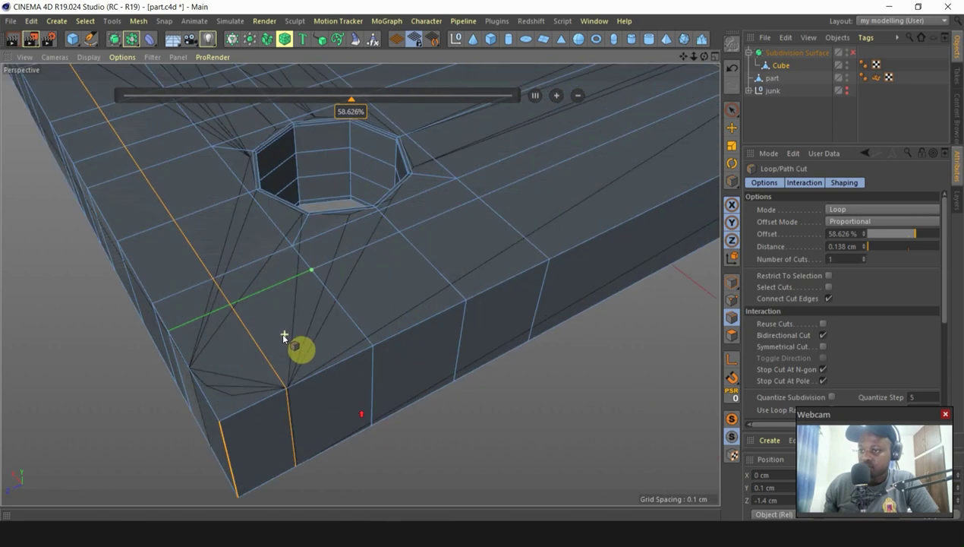
{"action": "key", "text": "ctrl+z"}
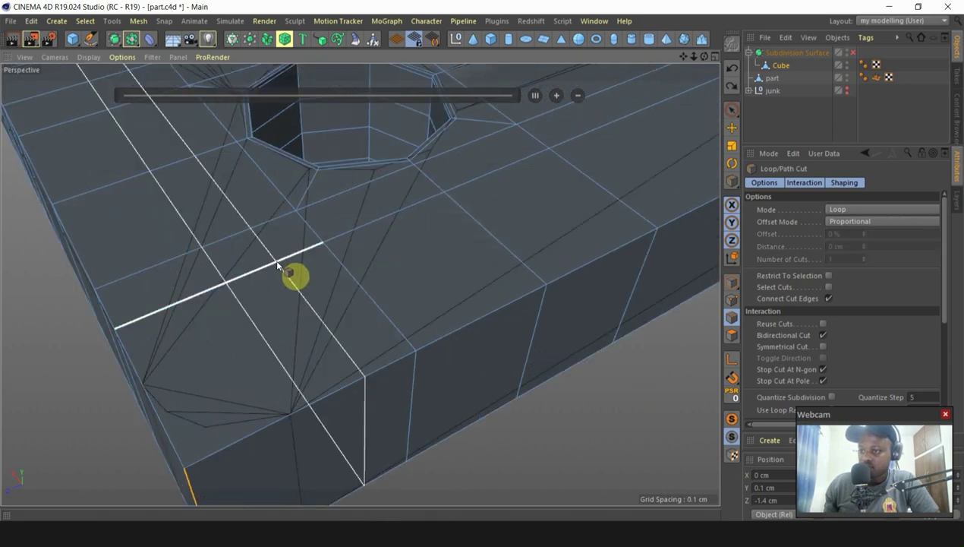
{"action": "left_click", "coordinate": [338, 330]}
{"action": "left_click_drag", "start_coordinate": [331, 391], "coordinate": [570, 357], "text": "alt"}
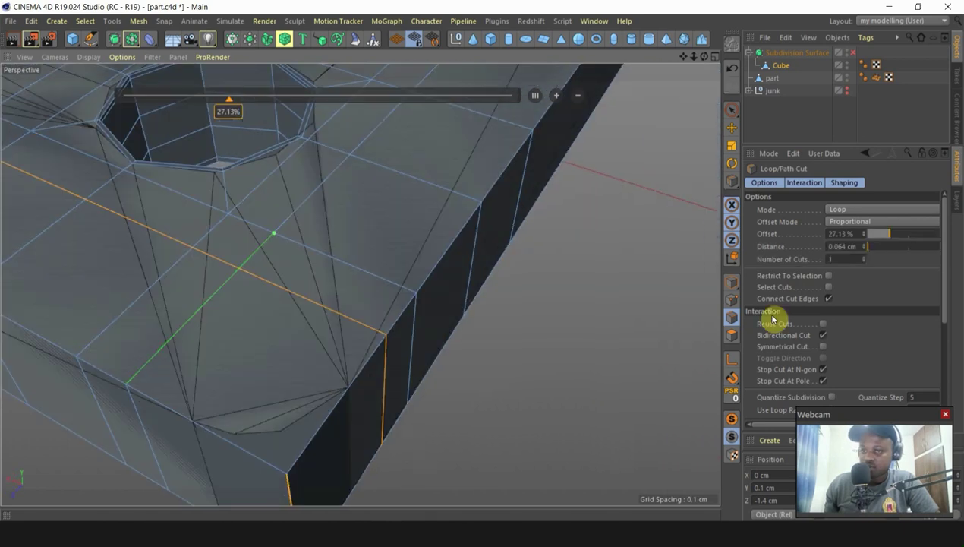
Step: Bevel the plate's vertical corner edges with a 0.1 cm offset and 3 subdivisions
{"action": "left_click", "coordinate": [731, 126]}
{"action": "left_click_drag", "start_coordinate": [638, 311], "coordinate": [383, 377], "text": "alt"}
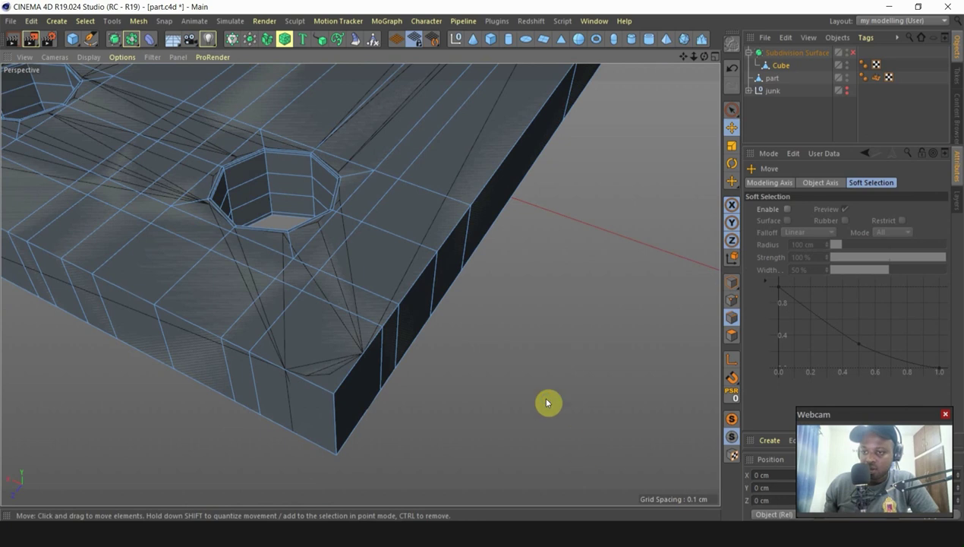
{"action": "right_click", "coordinate": [478, 398]}
{"action": "left_click", "coordinate": [413, 419]}
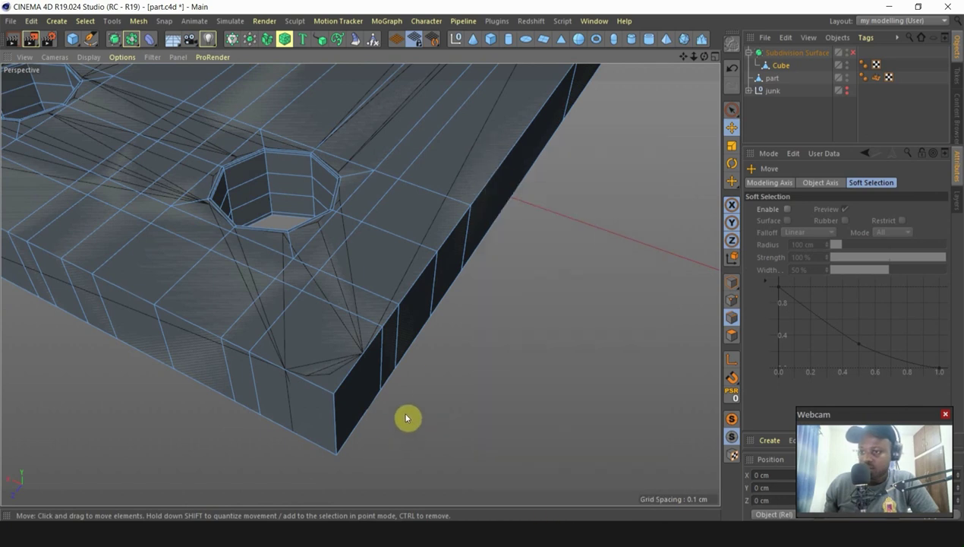
{"action": "right_click", "coordinate": [420, 423]}
{"action": "left_click", "coordinate": [456, 410]}
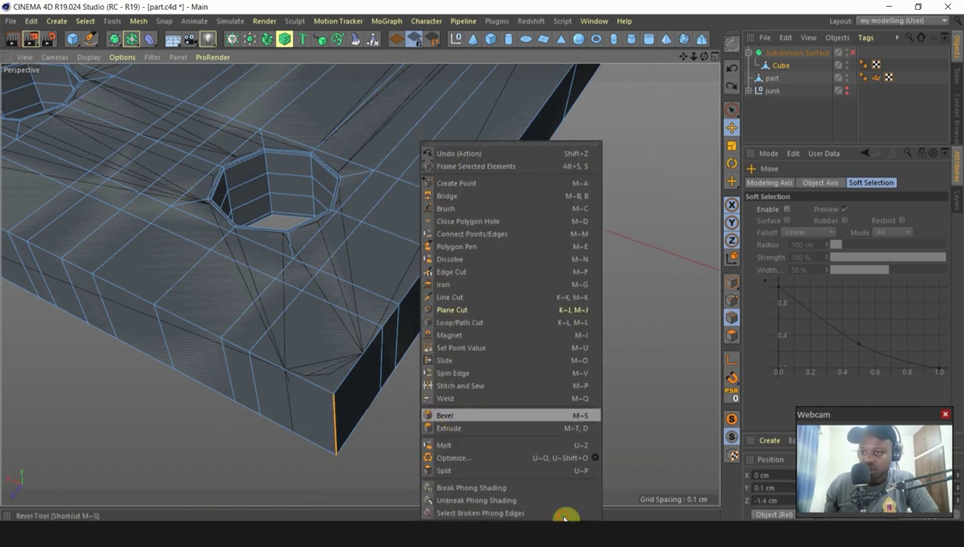
{"action": "left_click", "coordinate": [809, 248]}
{"action": "type", "text": "3"}
{"action": "key", "text": "Return"}
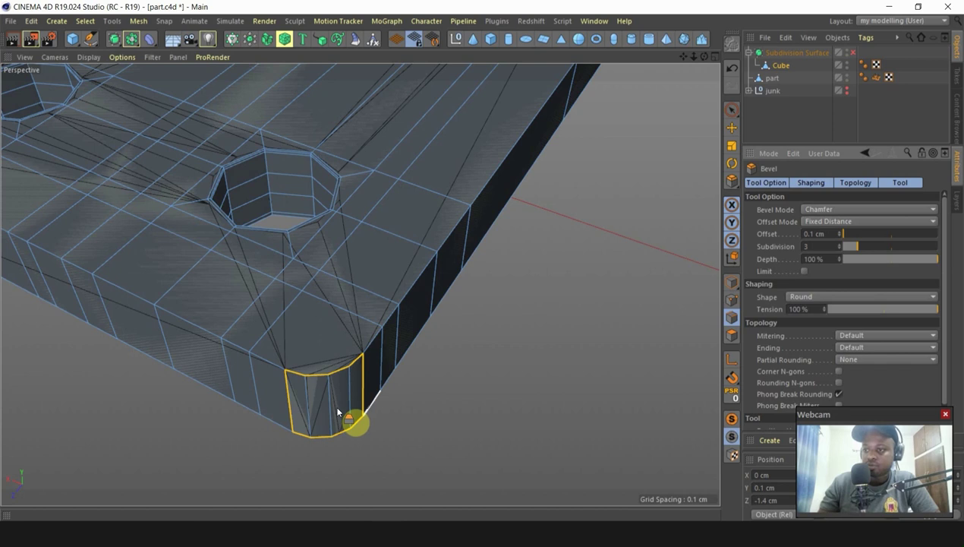
Step: Cut an edge on the plate's top face from the inner grid point to the middle of the rounded end corner
{"action": "key", "text": "k"}
{"action": "key", "text": "k"}
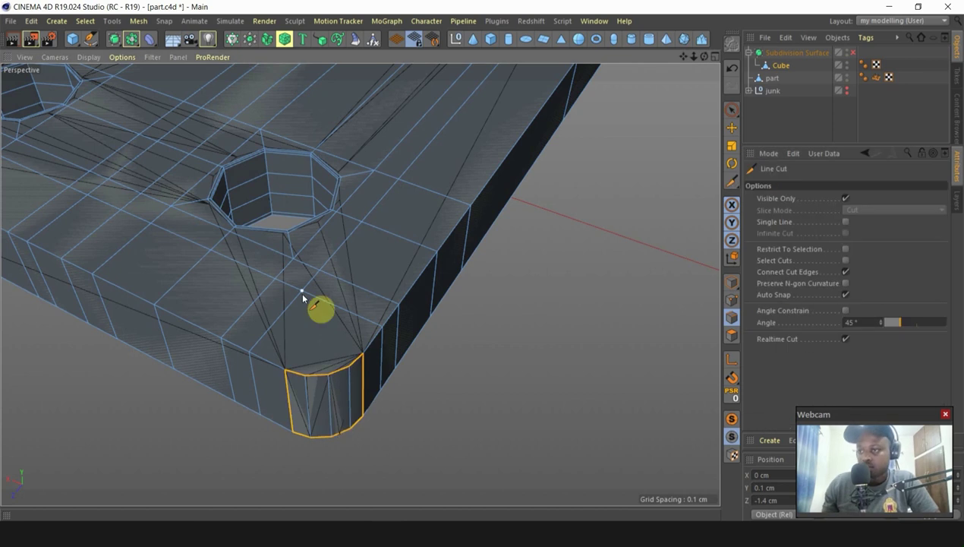
{"action": "left_click", "coordinate": [301, 290]}
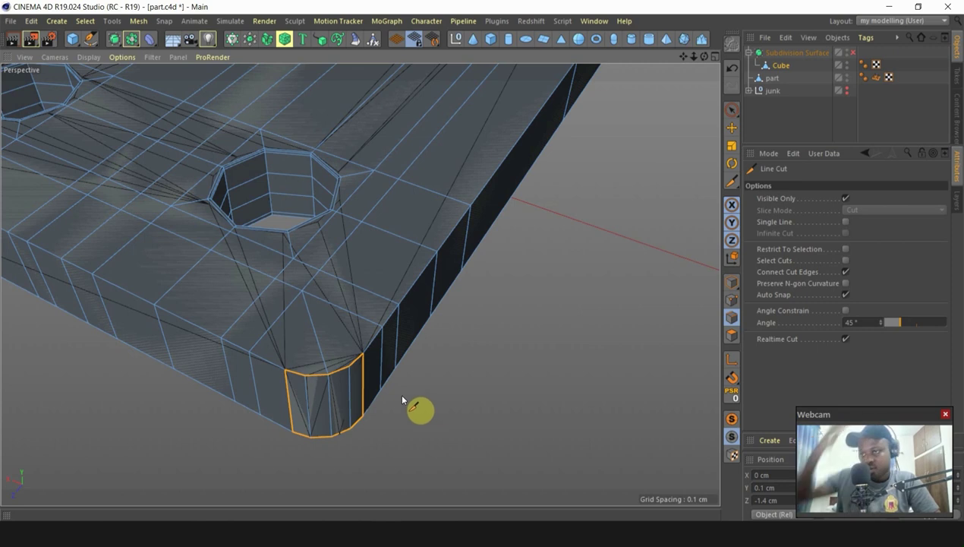
{"action": "scroll", "coordinate": [399, 400], "scroll_direction": "down", "scroll_amount": 4}
{"action": "scroll", "coordinate": [353, 388], "scroll_direction": "up", "scroll_amount": 1}
{"action": "scroll", "coordinate": [412, 408], "scroll_direction": "down", "scroll_amount": 2}
{"action": "scroll", "coordinate": [391, 408], "scroll_direction": "up", "scroll_amount": 4}
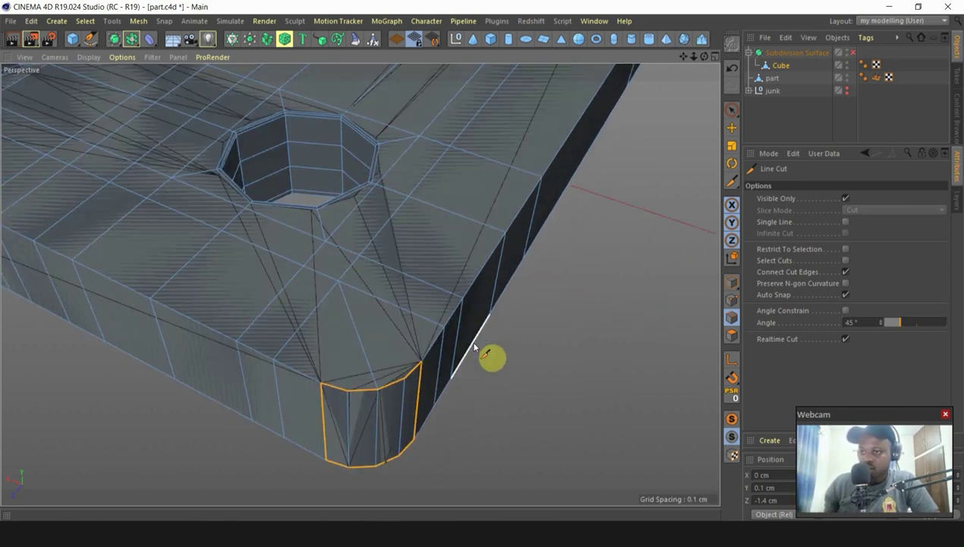
{"action": "scroll", "coordinate": [475, 346], "scroll_direction": "down", "scroll_amount": 5}
{"action": "scroll", "coordinate": [262, 281], "scroll_direction": "up", "scroll_amount": 4}
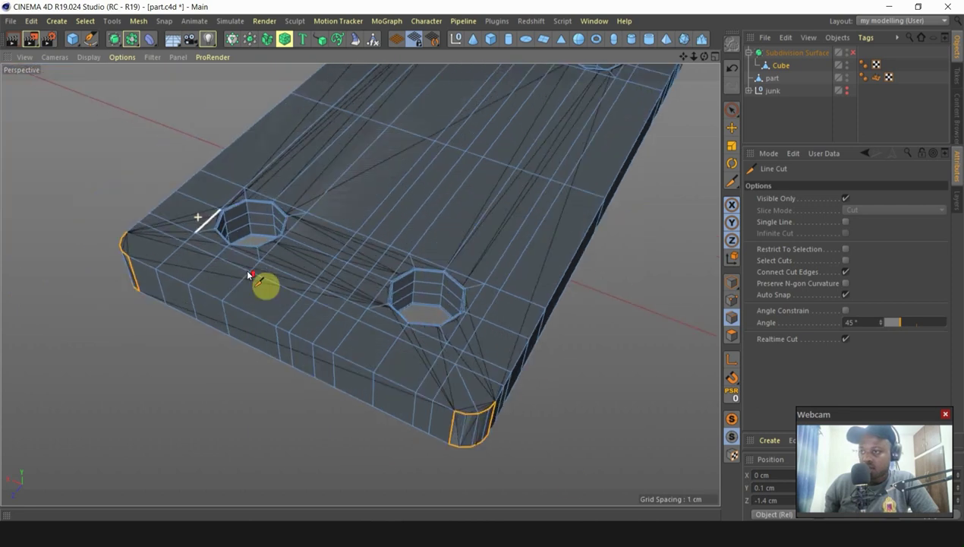
{"action": "left_click", "coordinate": [174, 262]}
{"action": "left_click", "coordinate": [66, 266]}
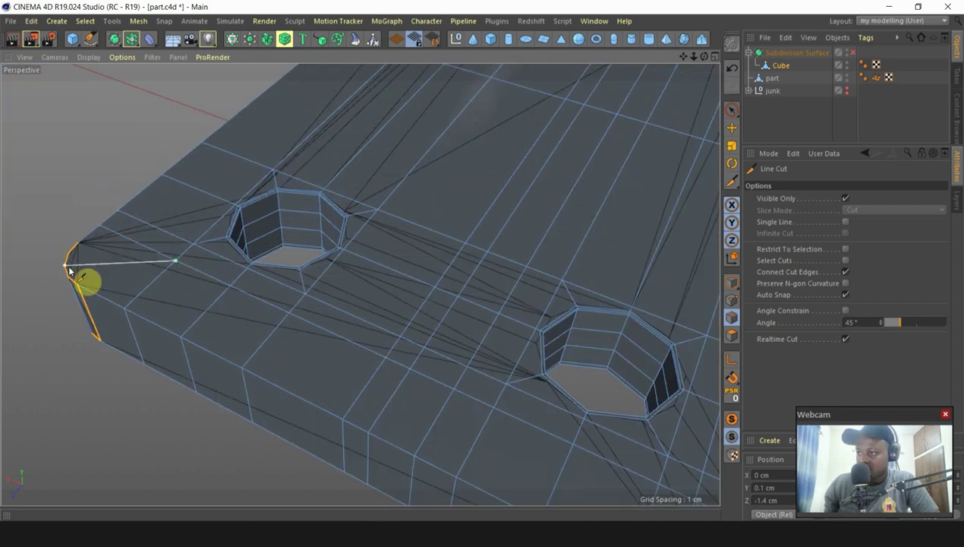
{"action": "key", "text": "Escape"}
Step: Start a line cut from the inner grid point toward the middle of another rounded corner
{"action": "scroll", "coordinate": [87, 229], "scroll_direction": "down", "scroll_amount": 5}
{"action": "left_click_drag", "start_coordinate": [375, 359], "coordinate": [338, 359], "text": "alt"}
{"action": "scroll", "coordinate": [287, 380], "scroll_direction": "down", "scroll_amount": 4}
{"action": "scroll", "coordinate": [360, 186], "scroll_direction": "up", "scroll_amount": 3}
{"action": "left_click_drag", "start_coordinate": [360, 185], "coordinate": [369, 181], "text": "alt"}
{"action": "scroll", "coordinate": [423, 159], "scroll_direction": "up", "scroll_amount": 6}
{"action": "scroll", "coordinate": [318, 252], "scroll_direction": "down", "scroll_amount": 1}
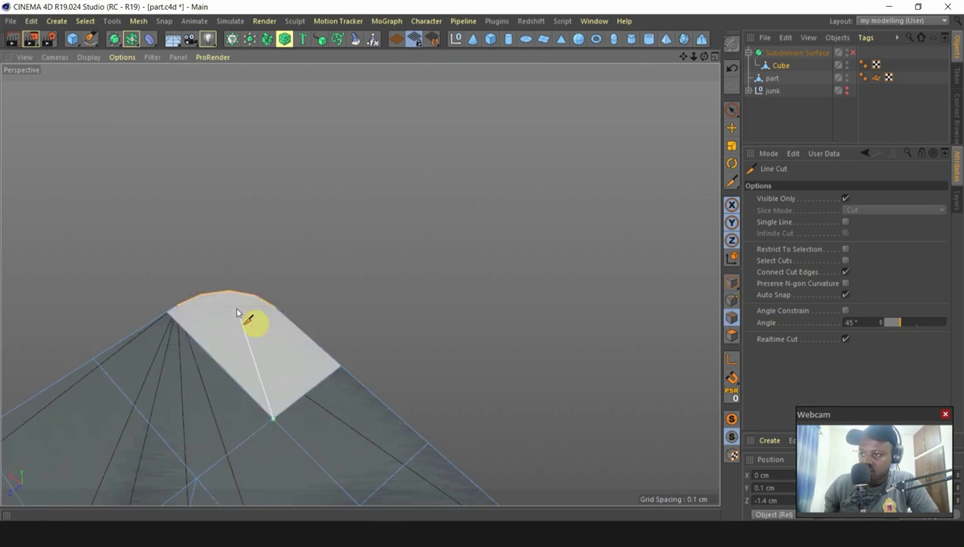
Step: Cut an edge on the plate's underside from the inner grid point to the middle of the rounded corner
{"action": "scroll", "coordinate": [383, 153], "scroll_direction": "down", "scroll_amount": 6}
{"action": "left_click_drag", "start_coordinate": [390, 149], "coordinate": [516, 122], "text": "alt"}
{"action": "left_click", "coordinate": [731, 422]}
{"action": "left_click_drag", "start_coordinate": [364, 319], "coordinate": [303, 235], "text": "alt"}
{"action": "scroll", "coordinate": [258, 227], "scroll_direction": "up", "scroll_amount": 6}
{"action": "left_click", "coordinate": [280, 463]}
{"action": "left_click", "coordinate": [252, 353]}
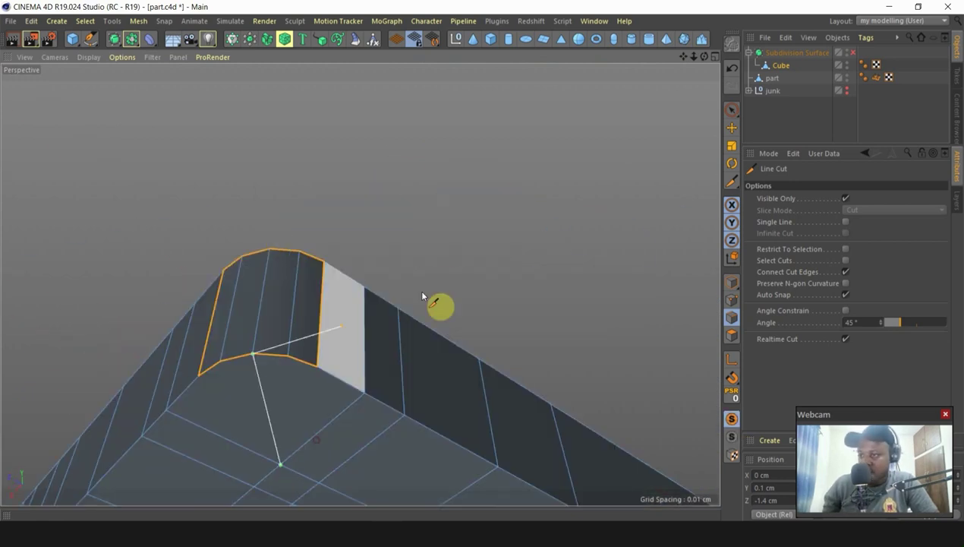
{"action": "key", "text": "Escape"}
Step: Add the matching line cut at the underside's next rounded corner and return to the Move tool
{"action": "scroll", "coordinate": [418, 290], "scroll_direction": "down", "scroll_amount": 5}
{"action": "left_click_drag", "start_coordinate": [182, 303], "coordinate": [176, 235], "text": "alt"}
{"action": "scroll", "coordinate": [176, 261], "scroll_direction": "up", "scroll_amount": 2}
{"action": "left_click", "coordinate": [200, 340]}
{"action": "left_click", "coordinate": [153, 257]}
{"action": "key", "text": "Escape"}
{"action": "key", "text": "e"}
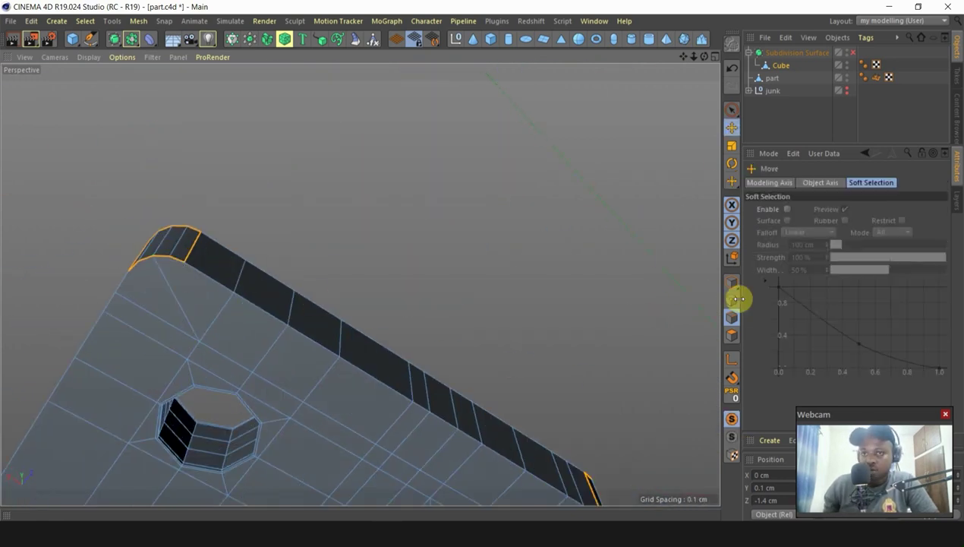
Step: Slide the vertical edge beside the rounded corner by -0.02 cm toward the rounding
{"action": "left_click", "coordinate": [715, 289]}
{"action": "key", "text": "m"}
{"action": "key", "text": "o"}
{"action": "left_click_drag", "start_coordinate": [235, 274], "coordinate": [241, 293], "text": "alt"}
{"action": "left_click_drag", "start_coordinate": [240, 283], "coordinate": [202, 268]}
{"action": "left_click_drag", "start_coordinate": [202, 268], "coordinate": [156, 258], "text": "alt"}
{"action": "key", "text": "ctrl+z"}
{"action": "scroll", "coordinate": [96, 258], "scroll_direction": "up", "scroll_amount": 4}
{"action": "left_click_drag", "start_coordinate": [267, 311], "coordinate": [327, 372], "text": "alt"}
{"action": "left_click_drag", "start_coordinate": [267, 292], "coordinate": [255, 292]}
{"action": "scroll", "coordinate": [256, 293], "scroll_direction": "down", "scroll_amount": 5}
{"action": "left_click_drag", "start_coordinate": [256, 293], "coordinate": [296, 342], "text": "alt"}
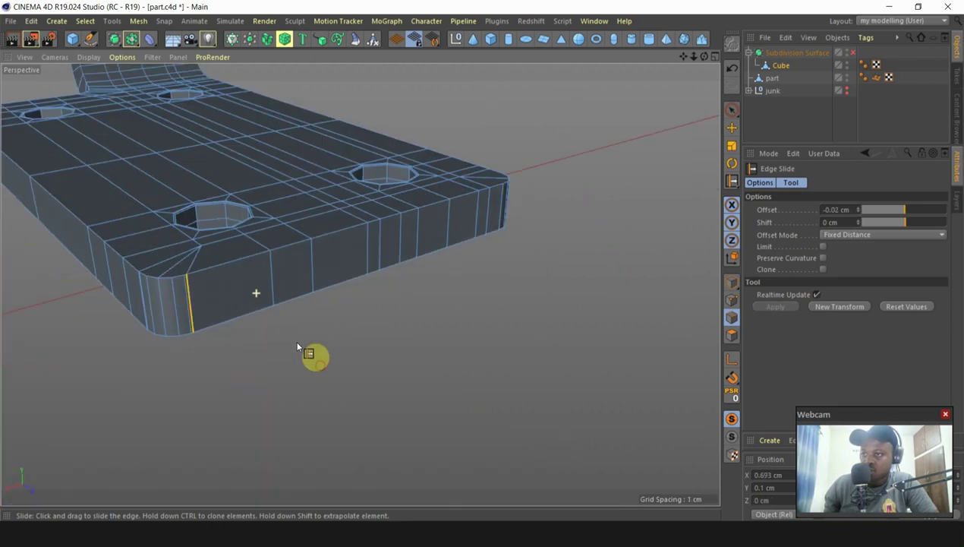
Step: Slide the vertical edges beside the other rounded corners close against their roundings, one of them by 0.011 cm
{"action": "left_click_drag", "start_coordinate": [531, 413], "coordinate": [378, 355], "text": "alt"}
{"action": "scroll", "coordinate": [387, 365], "scroll_direction": "up", "scroll_amount": 4}
{"action": "left_click_drag", "start_coordinate": [532, 365], "coordinate": [394, 350], "text": "alt"}
{"action": "left_click_drag", "start_coordinate": [618, 344], "coordinate": [564, 355]}
{"action": "scroll", "coordinate": [562, 353], "scroll_direction": "down", "scroll_amount": 5}
{"action": "left_click_drag", "start_coordinate": [562, 353], "coordinate": [364, 281], "text": "alt"}
{"action": "scroll", "coordinate": [219, 314], "scroll_direction": "up", "scroll_amount": 5}
{"action": "left_click_drag", "start_coordinate": [219, 314], "coordinate": [296, 312], "text": "alt"}
{"action": "scroll", "coordinate": [241, 260], "scroll_direction": "up", "scroll_amount": 3}
{"action": "left_click_drag", "start_coordinate": [241, 259], "coordinate": [232, 260]}
{"action": "scroll", "coordinate": [232, 262], "scroll_direction": "down", "scroll_amount": 5}
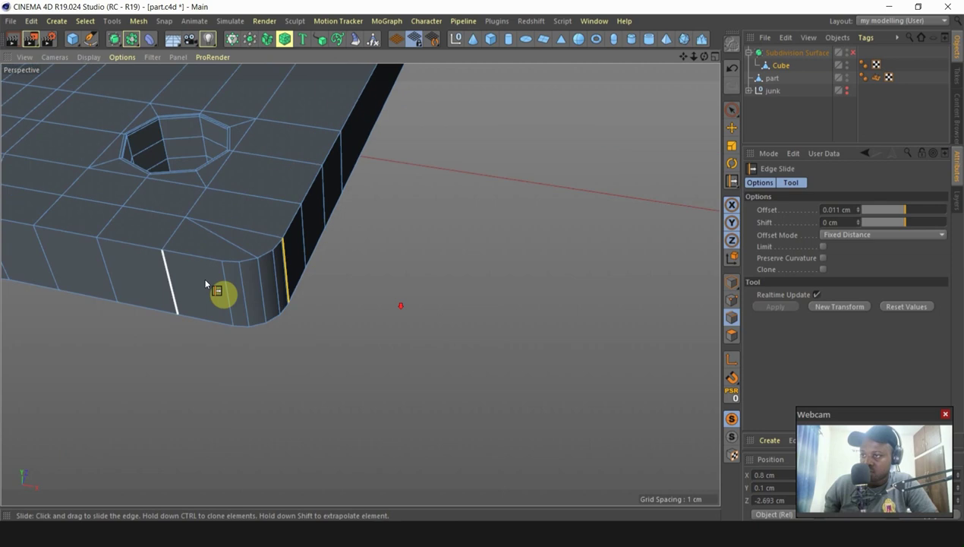
{"action": "left_click_drag", "start_coordinate": [184, 279], "coordinate": [211, 295]}
Step: In point mode, stitch the slid edge's upper and lower end points onto the neighbouring points of the corner rounding
{"action": "scroll", "coordinate": [211, 296], "scroll_direction": "up", "scroll_amount": 4}
{"action": "left_click", "coordinate": [732, 300]}
{"action": "key", "text": "m"}
{"action": "key", "text": "p"}
{"action": "left_click_drag", "start_coordinate": [243, 238], "coordinate": [236, 236]}
{"action": "left_click_drag", "start_coordinate": [261, 369], "coordinate": [256, 370]}
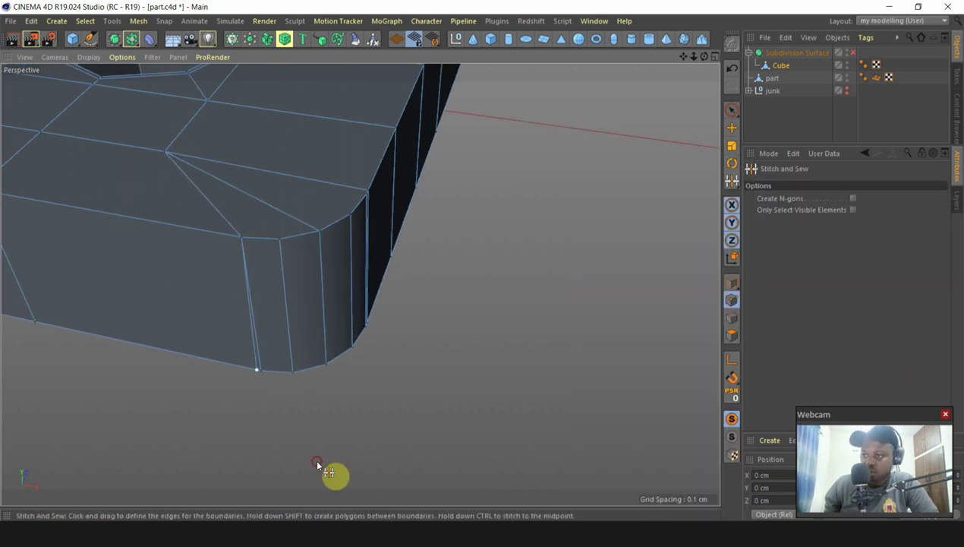
Step: Stitch the remaining doubled points together at the upper and lower ends of the adjacent rounded corner edges
{"action": "left_click_drag", "start_coordinate": [316, 458], "coordinate": [190, 426], "text": "alt"}
{"action": "left_click_drag", "start_coordinate": [388, 209], "coordinate": [384, 211]}
{"action": "left_click_drag", "start_coordinate": [388, 330], "coordinate": [383, 331]}
{"action": "left_click_drag", "start_coordinate": [450, 352], "coordinate": [500, 410], "text": "alt"}
{"action": "scroll", "coordinate": [414, 324], "scroll_direction": "up", "scroll_amount": 4}
{"action": "left_click_drag", "start_coordinate": [364, 325], "coordinate": [359, 327]}
{"action": "left_click_drag", "start_coordinate": [365, 454], "coordinate": [360, 458]}
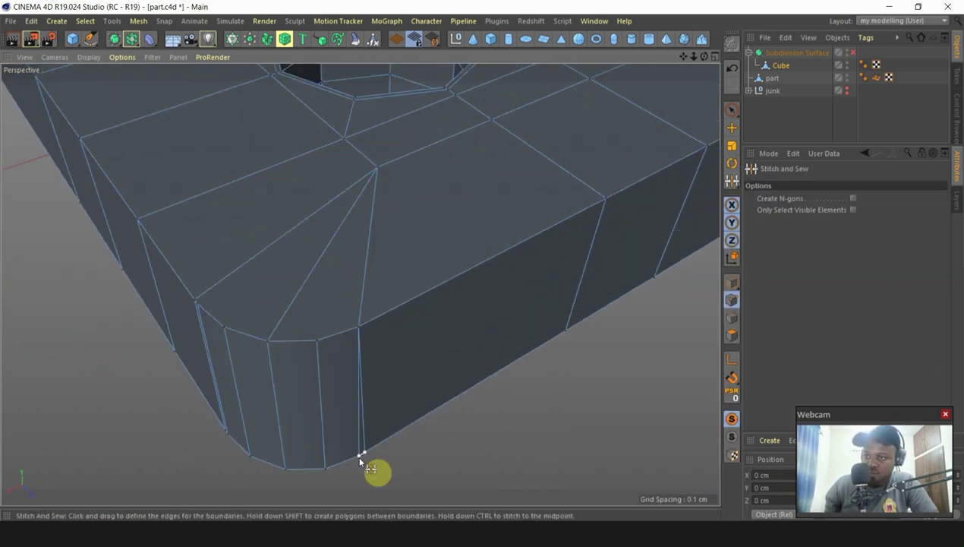
Step: In edge mode, select the plate's upper outer rim, including the short edges around the rounded end corner
{"action": "left_click_drag", "start_coordinate": [220, 467], "coordinate": [471, 357], "text": "alt"}
{"action": "scroll", "coordinate": [520, 262], "scroll_direction": "down", "scroll_amount": 5}
{"action": "left_click", "coordinate": [732, 127]}
{"action": "left_click", "coordinate": [732, 318]}
{"action": "left_click_drag", "start_coordinate": [608, 326], "coordinate": [915, 392], "text": "alt"}
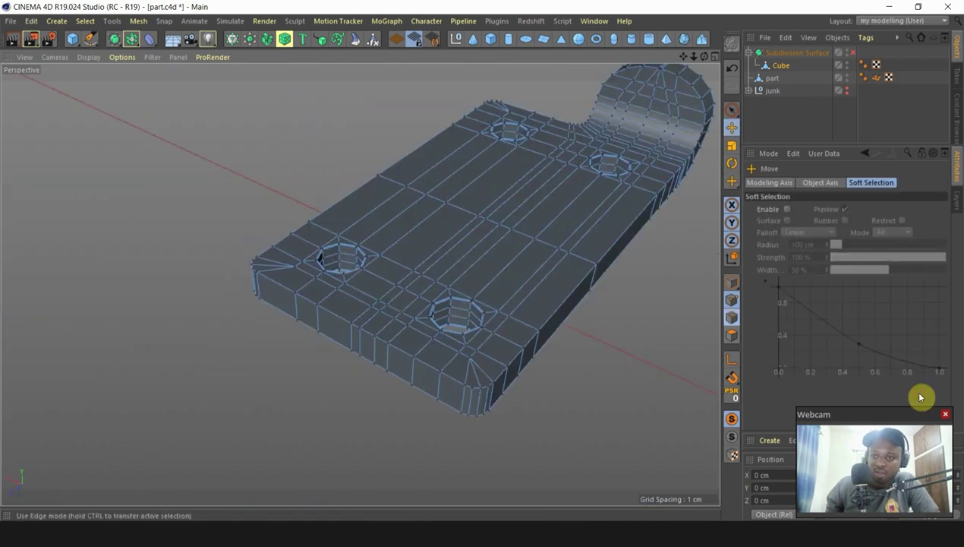
{"action": "double_click", "coordinate": [537, 324]}
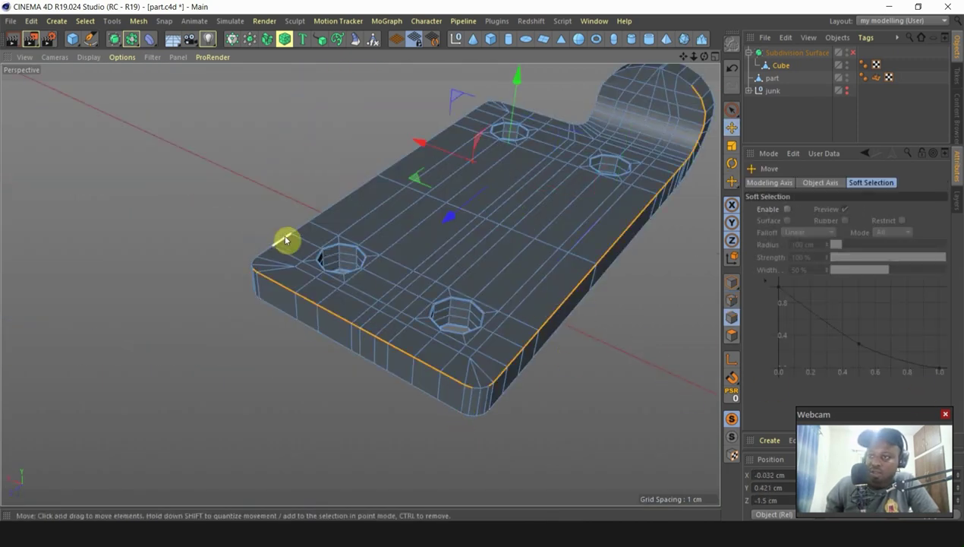
{"action": "scroll", "coordinate": [286, 258], "scroll_direction": "down", "scroll_amount": 2}
{"action": "scroll", "coordinate": [304, 248], "scroll_direction": "up", "scroll_amount": 6}
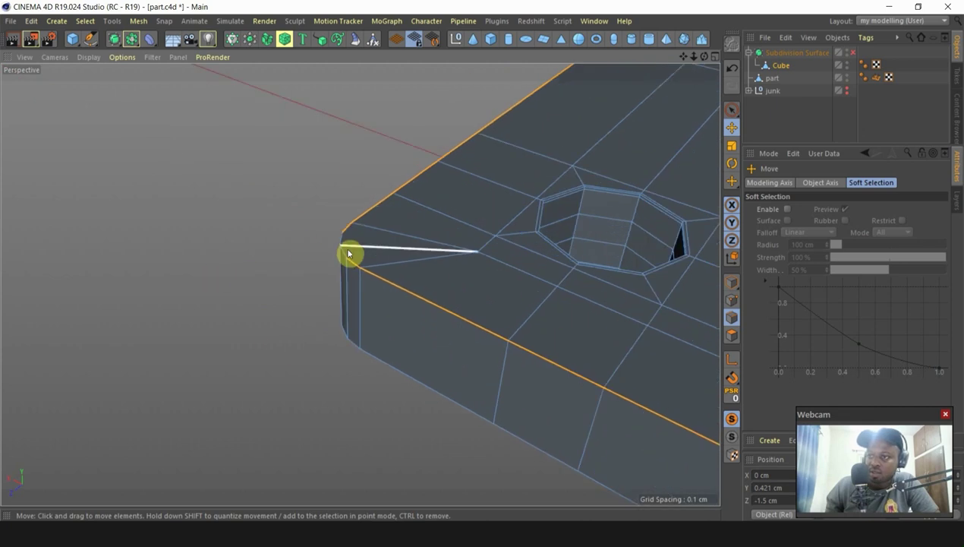
{"action": "scroll", "coordinate": [233, 264], "scroll_direction": "down", "scroll_amount": 3}
{"action": "scroll", "coordinate": [499, 362], "scroll_direction": "down", "scroll_amount": 3}
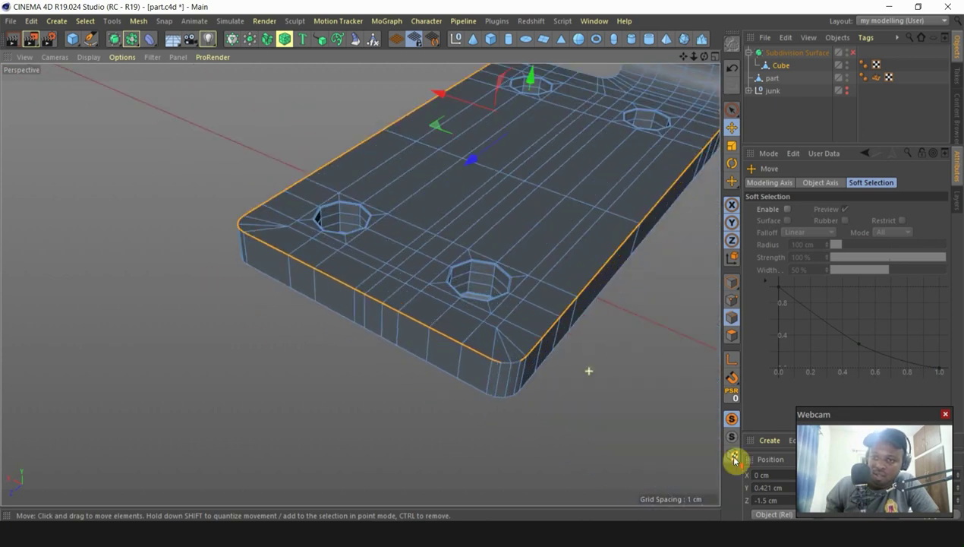
Step: Add the other end corner's upper rounding and the plate's lower outer rim to the edge selection
{"action": "scroll", "coordinate": [448, 355], "scroll_direction": "up", "scroll_amount": 4}
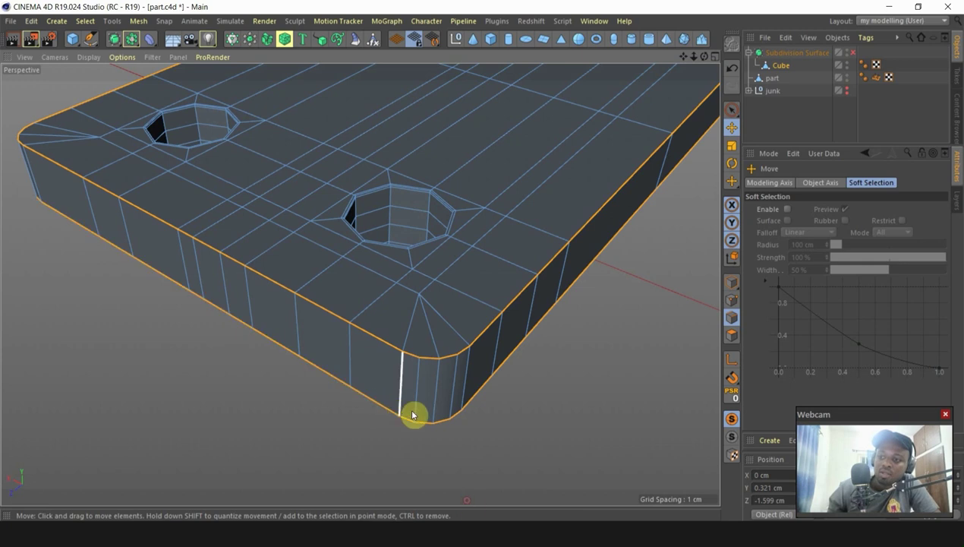
{"action": "scroll", "coordinate": [412, 415], "scroll_direction": "down", "scroll_amount": 3}
{"action": "left_click_drag", "start_coordinate": [327, 372], "coordinate": [372, 405], "text": "alt"}
{"action": "scroll", "coordinate": [230, 301], "scroll_direction": "up", "scroll_amount": 5}
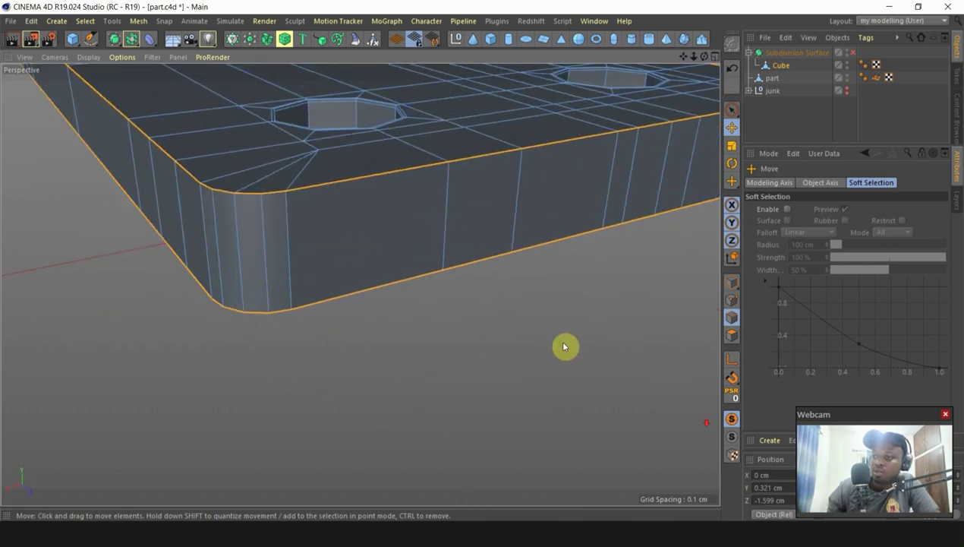
Step: Add the upper and lower rims along the notch and hook, including the rounded corner's short edges, to the edge selection
{"action": "scroll", "coordinate": [564, 347], "scroll_direction": "down", "scroll_amount": 4}
{"action": "scroll", "coordinate": [194, 143], "scroll_direction": "up", "scroll_amount": 3}
{"action": "left_click_drag", "start_coordinate": [249, 161], "coordinate": [504, 207], "text": "alt"}
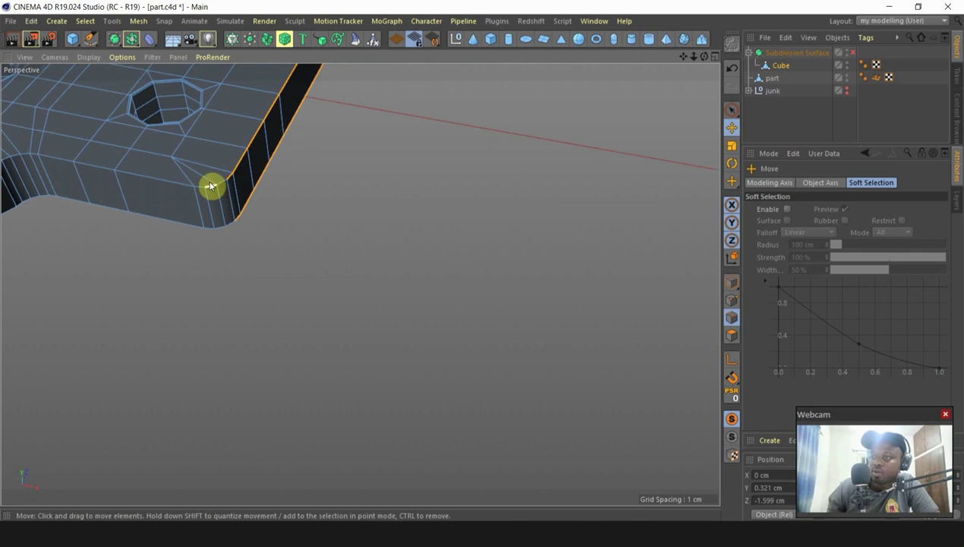
{"action": "scroll", "coordinate": [211, 190], "scroll_direction": "up", "scroll_amount": 2}
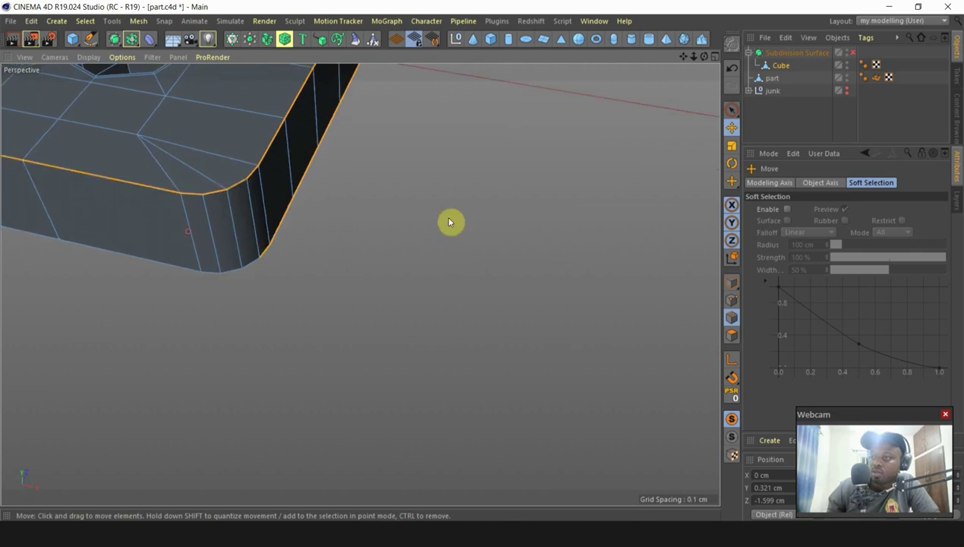
{"action": "scroll", "coordinate": [256, 217], "scroll_direction": "down", "scroll_amount": 2}
{"action": "scroll", "coordinate": [648, 284], "scroll_direction": "down", "scroll_amount": 4}
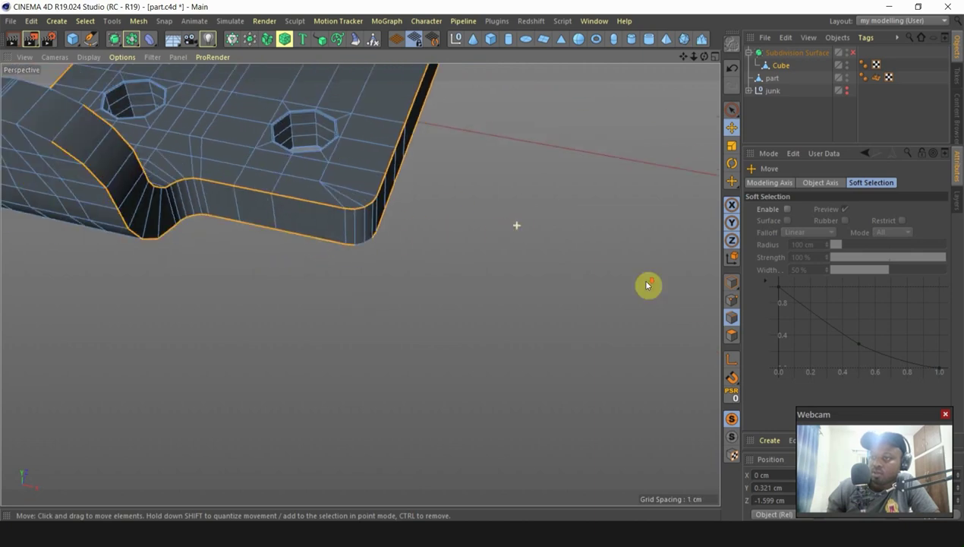
{"action": "scroll", "coordinate": [224, 170], "scroll_direction": "up", "scroll_amount": 1}
{"action": "scroll", "coordinate": [494, 263], "scroll_direction": "up", "scroll_amount": 3}
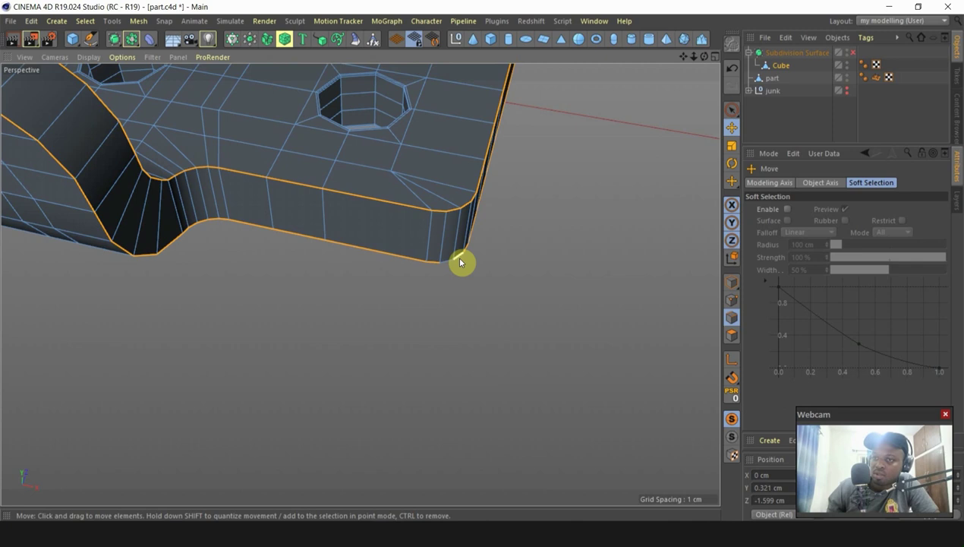
{"action": "scroll", "coordinate": [601, 254], "scroll_direction": "down", "scroll_amount": 3}
{"action": "scroll", "coordinate": [517, 276], "scroll_direction": "up", "scroll_amount": 4}
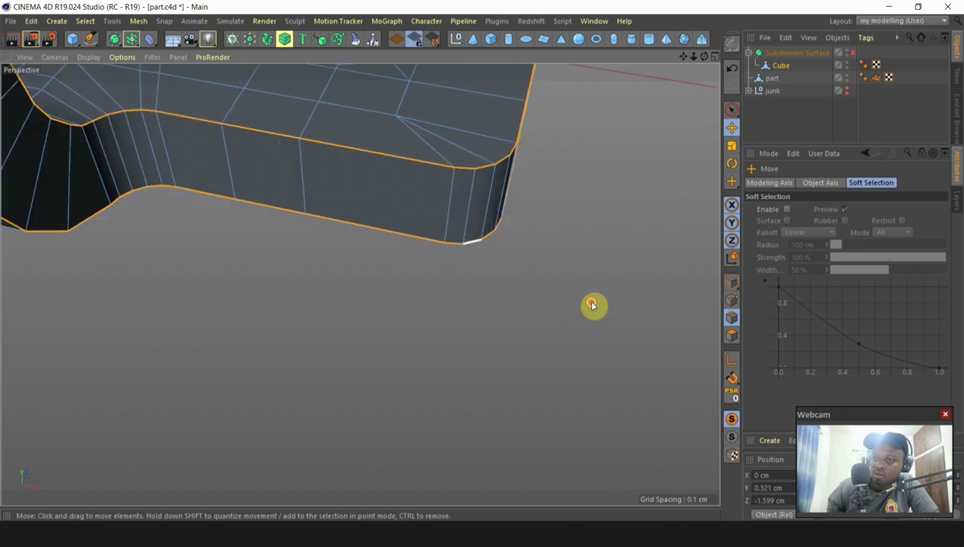
{"action": "scroll", "coordinate": [554, 237], "scroll_direction": "down", "scroll_amount": 2}
{"action": "left_click_drag", "start_coordinate": [688, 308], "coordinate": [534, 155], "text": "alt"}
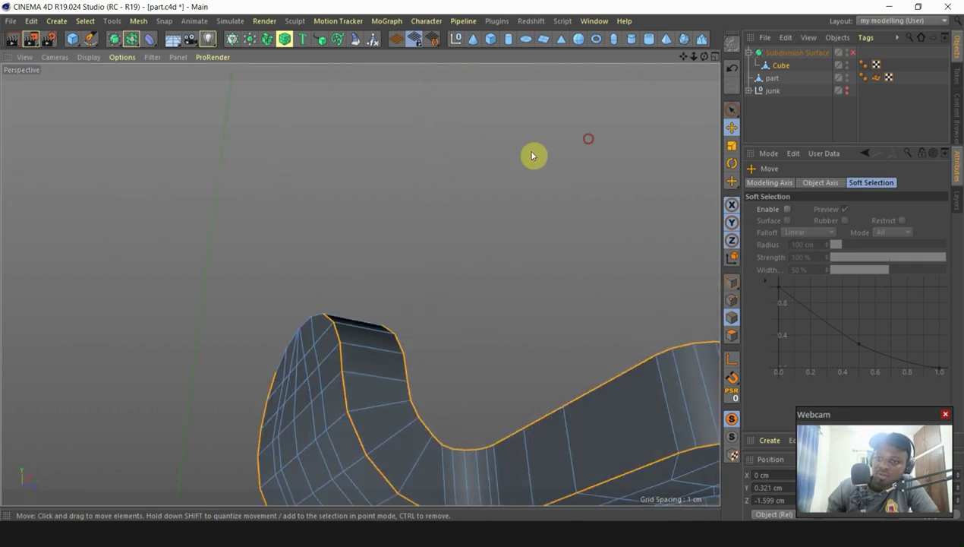
Step: Bevel the selected rim edges in Solid mode with a fixed-distance offset of about 0.012 cm
{"action": "scroll", "coordinate": [534, 155], "scroll_direction": "down", "scroll_amount": 2}
{"action": "left_click_drag", "start_coordinate": [432, 271], "coordinate": [407, 281], "text": "alt"}
{"action": "scroll", "coordinate": [378, 270], "scroll_direction": "up", "scroll_amount": 3}
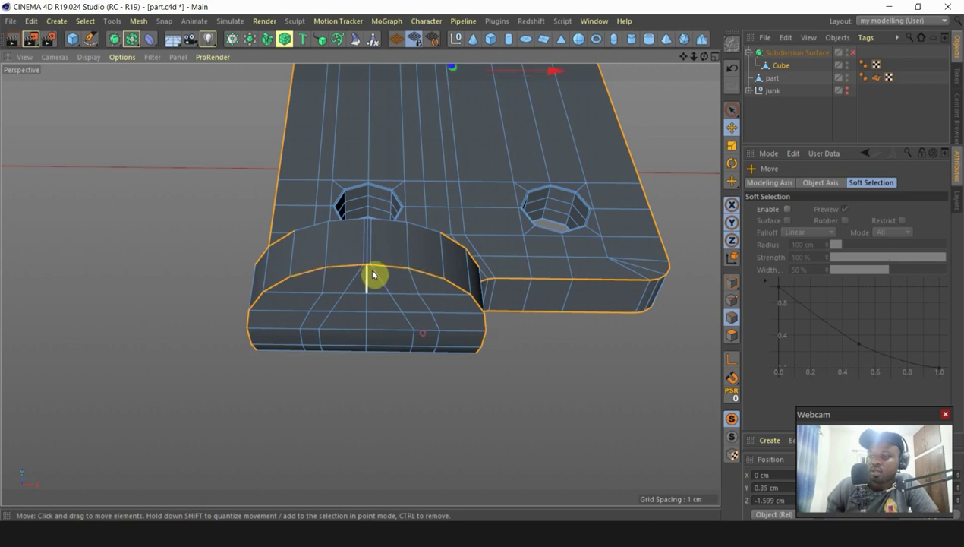
{"action": "left_click_drag", "start_coordinate": [529, 290], "coordinate": [566, 243], "text": "alt"}
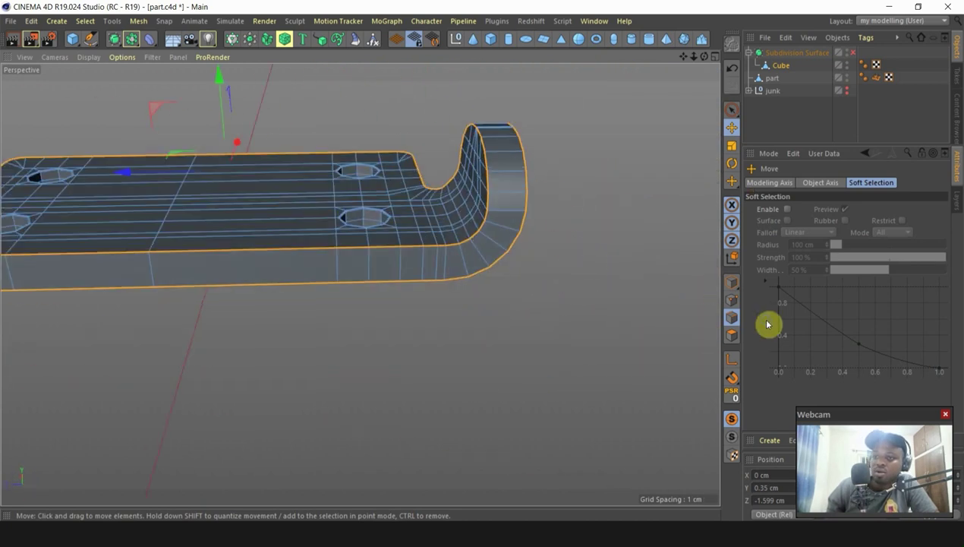
{"action": "right_click", "coordinate": [615, 309]}
{"action": "left_click", "coordinate": [656, 415]}
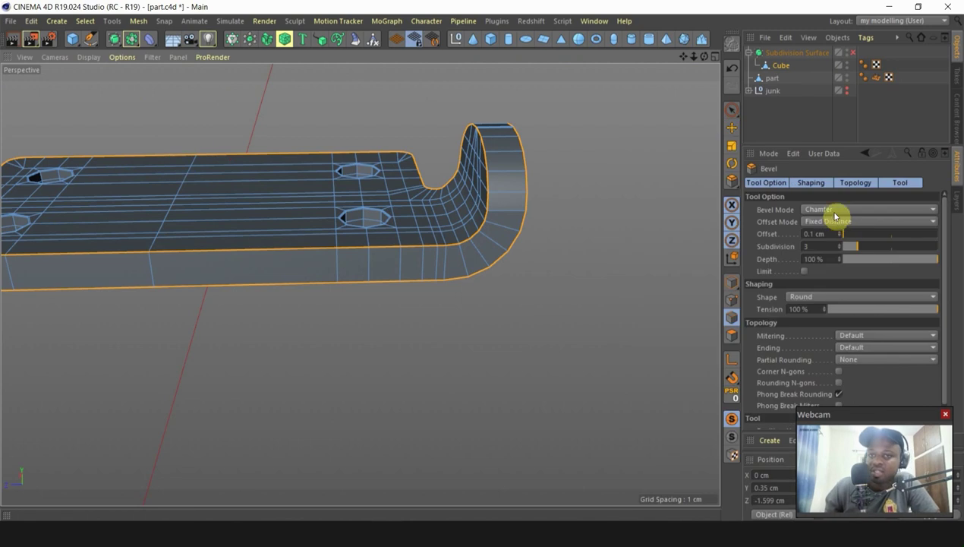
{"action": "left_click", "coordinate": [834, 212]}
{"action": "left_click", "coordinate": [826, 235]}
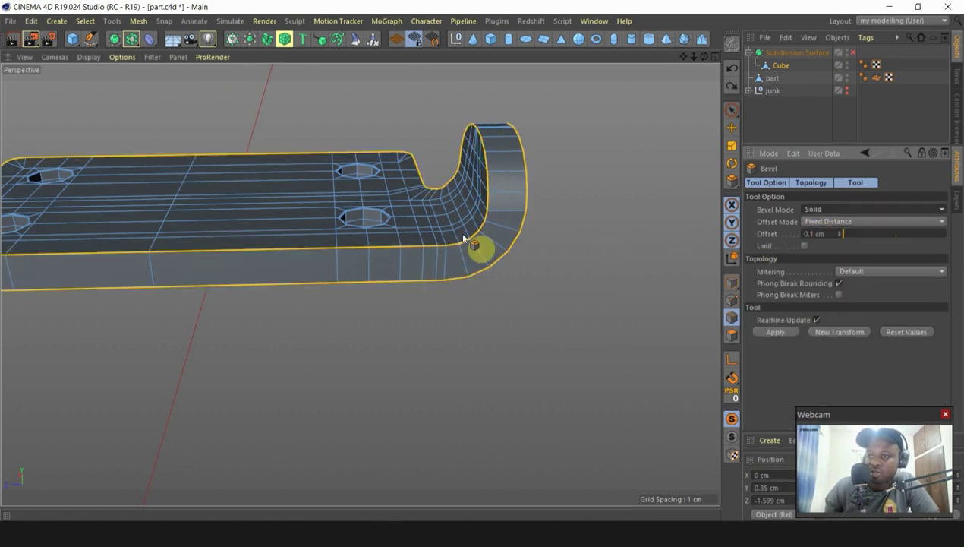
{"action": "scroll", "coordinate": [477, 248], "scroll_direction": "up", "scroll_amount": 5}
{"action": "left_click_drag", "start_coordinate": [464, 284], "coordinate": [433, 292]}
{"action": "scroll", "coordinate": [599, 290], "scroll_direction": "down", "scroll_amount": 8}
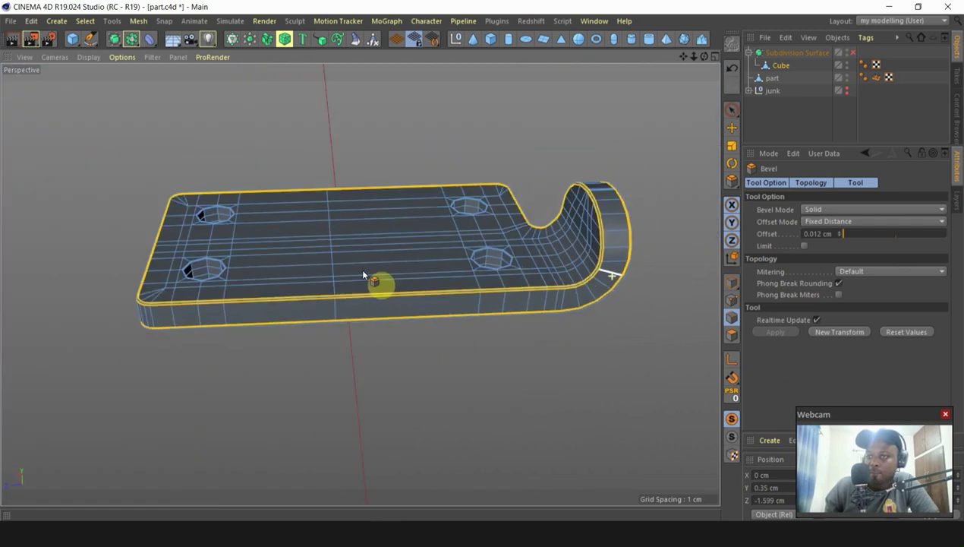
Step: Examine the beveled rim edges around the plate's rounded corners
{"action": "left_click_drag", "start_coordinate": [363, 271], "coordinate": [504, 223], "text": "alt"}
{"action": "scroll", "coordinate": [289, 340], "scroll_direction": "up", "scroll_amount": 3}
{"action": "left_click_drag", "start_coordinate": [281, 336], "coordinate": [344, 395], "text": "alt"}
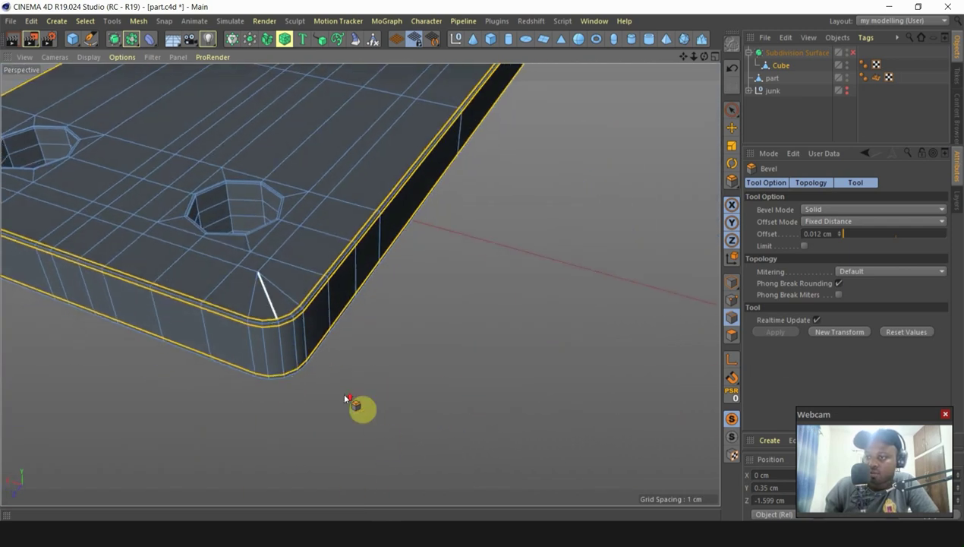
{"action": "scroll", "coordinate": [283, 305], "scroll_direction": "up", "scroll_amount": 4}
{"action": "left_click_drag", "start_coordinate": [289, 313], "coordinate": [334, 230], "text": "alt"}
{"action": "scroll", "coordinate": [449, 281], "scroll_direction": "down", "scroll_amount": 5}
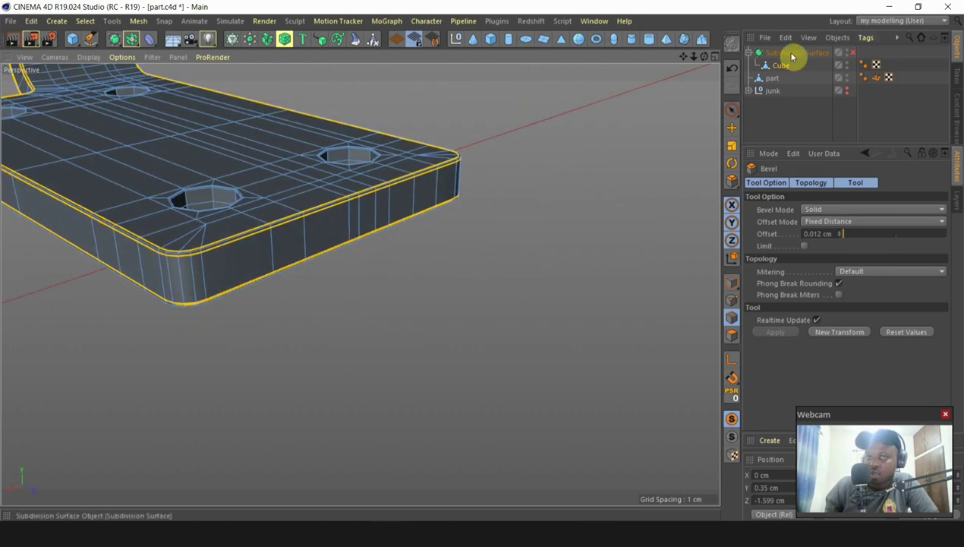
{"action": "scroll", "coordinate": [179, 313], "scroll_direction": "up", "scroll_amount": 5}
{"action": "left_click_drag", "start_coordinate": [209, 285], "coordinate": [302, 308], "text": "alt"}
{"action": "scroll", "coordinate": [303, 310], "scroll_direction": "down", "scroll_amount": 4}
{"action": "left_click_drag", "start_coordinate": [304, 310], "coordinate": [290, 338], "text": "alt"}
Step: Turn on the Subdivision Surface and deselect the cube to view the smoothed bracket
{"action": "left_click", "coordinate": [854, 53]}
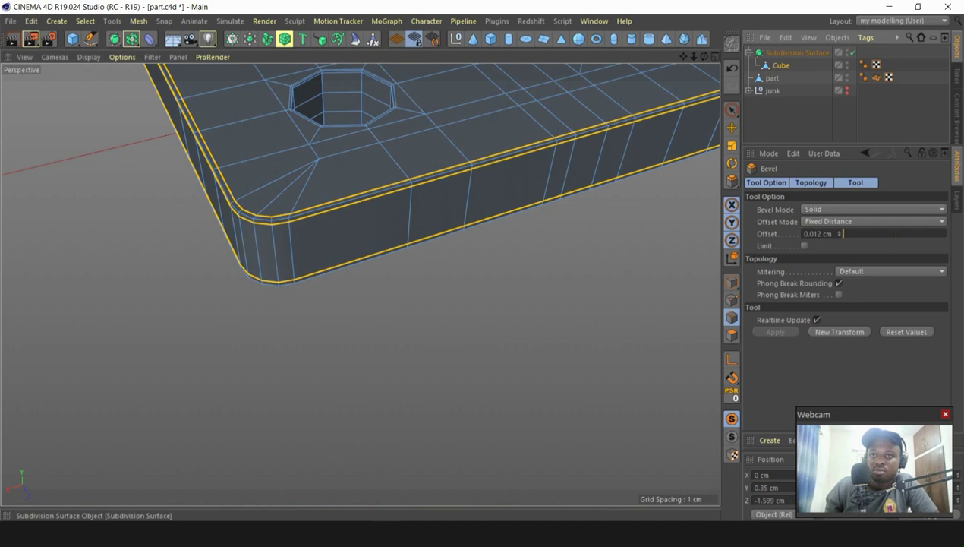
{"action": "scroll", "coordinate": [283, 313], "scroll_direction": "down", "scroll_amount": 4}
{"action": "left_click_drag", "start_coordinate": [295, 262], "coordinate": [375, 271], "text": "alt"}
{"action": "scroll", "coordinate": [607, 334], "scroll_direction": "down", "scroll_amount": 4}
{"action": "scroll", "coordinate": [689, 265], "scroll_direction": "down", "scroll_amount": 4}
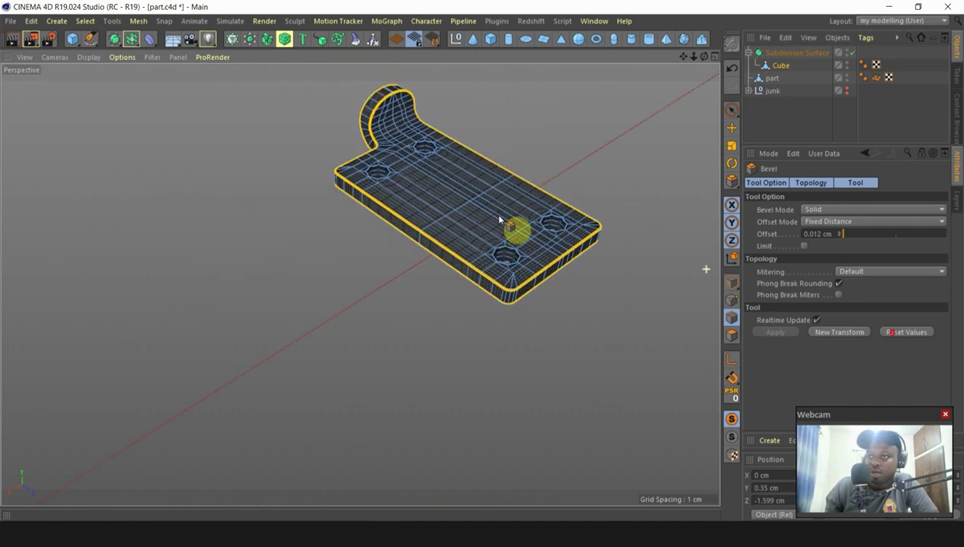
{"action": "scroll", "coordinate": [389, 103], "scroll_direction": "up", "scroll_amount": 6}
{"action": "left_click", "coordinate": [821, 114]}
{"action": "scroll", "coordinate": [442, 204], "scroll_direction": "down", "scroll_amount": 4}
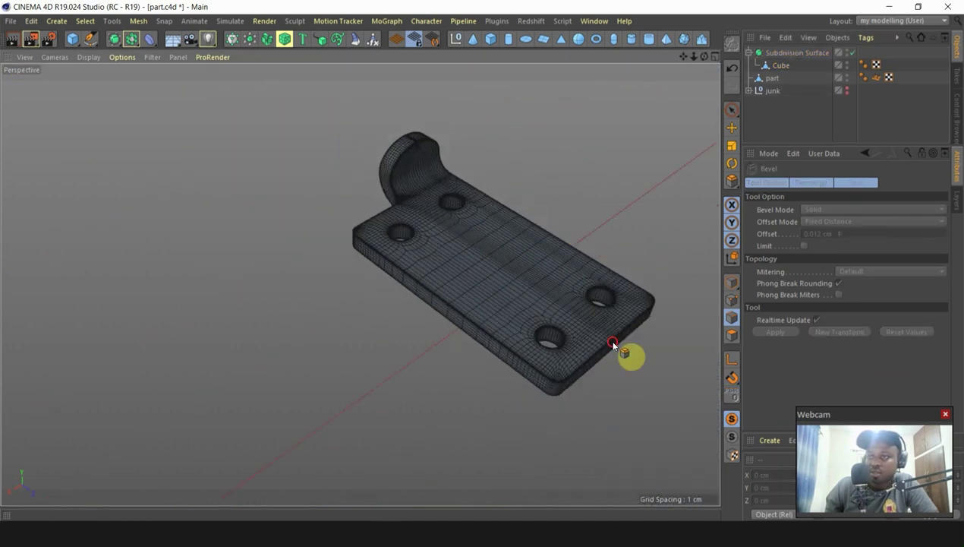
Step: Set the viewport display to Gouraud Shading without lines
{"action": "left_click_drag", "start_coordinate": [614, 344], "coordinate": [457, 253], "text": "alt"}
{"action": "scroll", "coordinate": [450, 276], "scroll_direction": "up", "scroll_amount": 4}
{"action": "left_click_drag", "start_coordinate": [85, 67], "coordinate": [612, 145], "text": "alt"}
{"action": "left_click", "coordinate": [99, 58]}
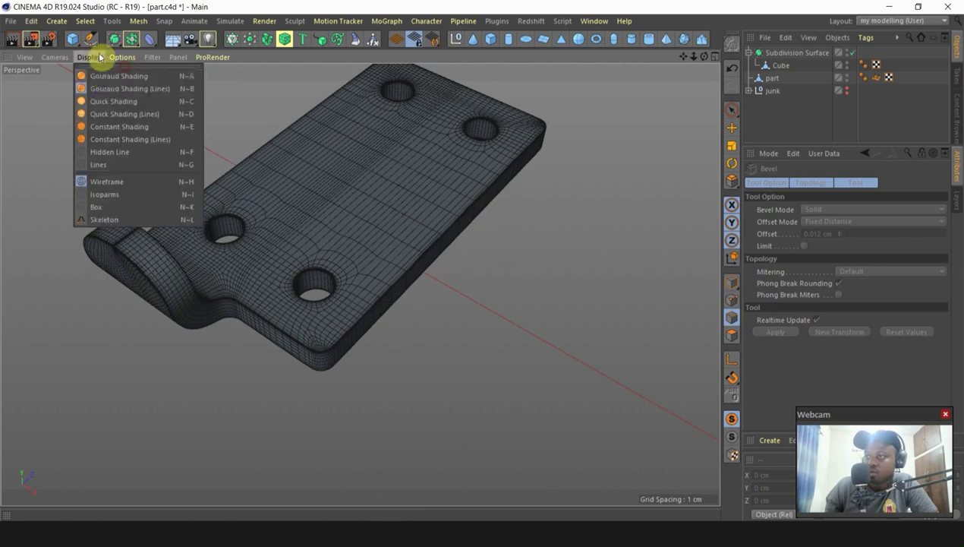
{"action": "left_click", "coordinate": [132, 101]}
{"action": "mouse_move", "coordinate": [334, 247]}
{"action": "left_mouse_down", "text": "alt"}
{"action": "mouse_move", "coordinate": [213, 245]}
{"action": "mouse_move", "coordinate": [190, 262]}
{"action": "mouse_move", "coordinate": [217, 210]}
{"action": "left_mouse_up", "text": "alt"}
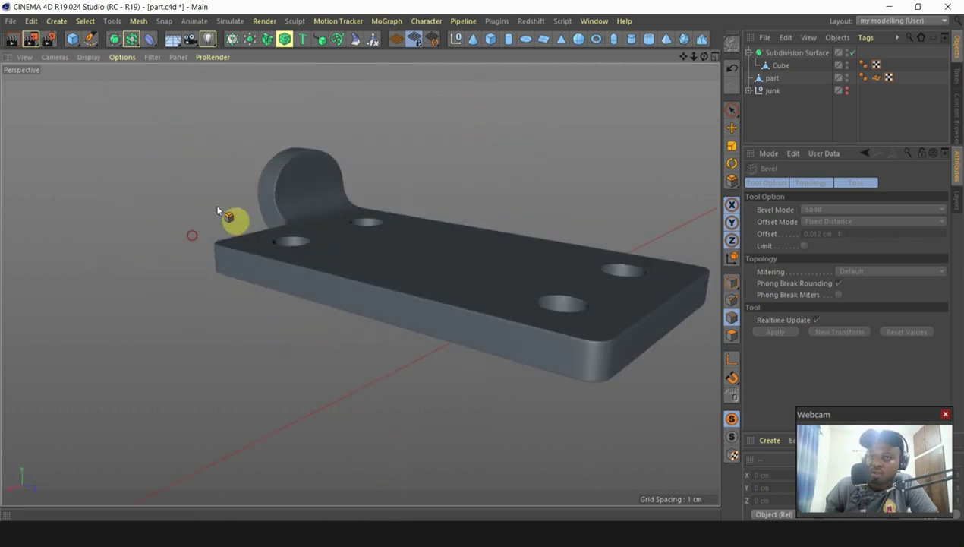
Step: Select the Cube mesh and add two evenly spaced loop cuts around its side wall with Loop/Path Cut
{"action": "left_click", "coordinate": [777, 68]}
{"action": "left_click_drag", "start_coordinate": [687, 247], "coordinate": [573, 347], "text": "alt"}
{"action": "key", "text": "k"}
{"action": "key", "text": "l"}
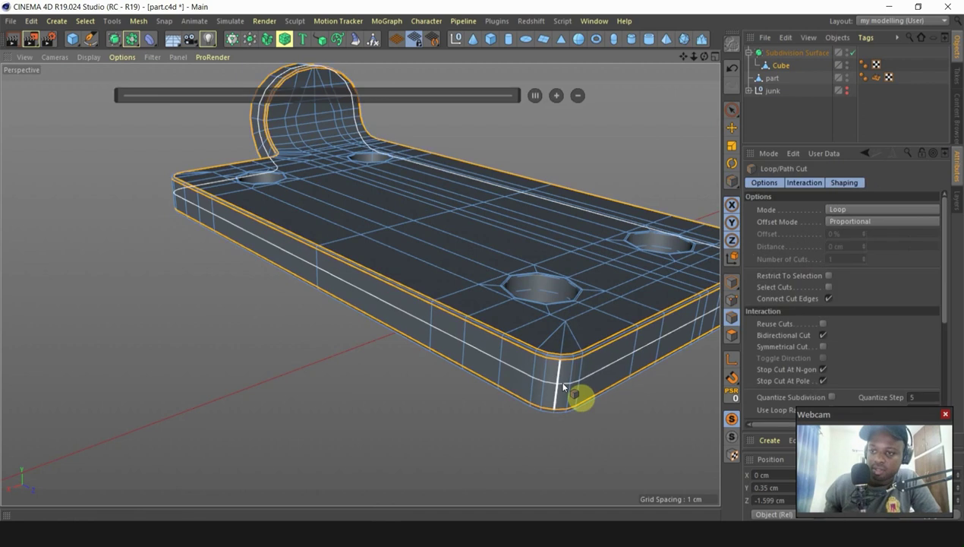
{"action": "left_click", "coordinate": [560, 383]}
{"action": "left_click", "coordinate": [557, 95]}
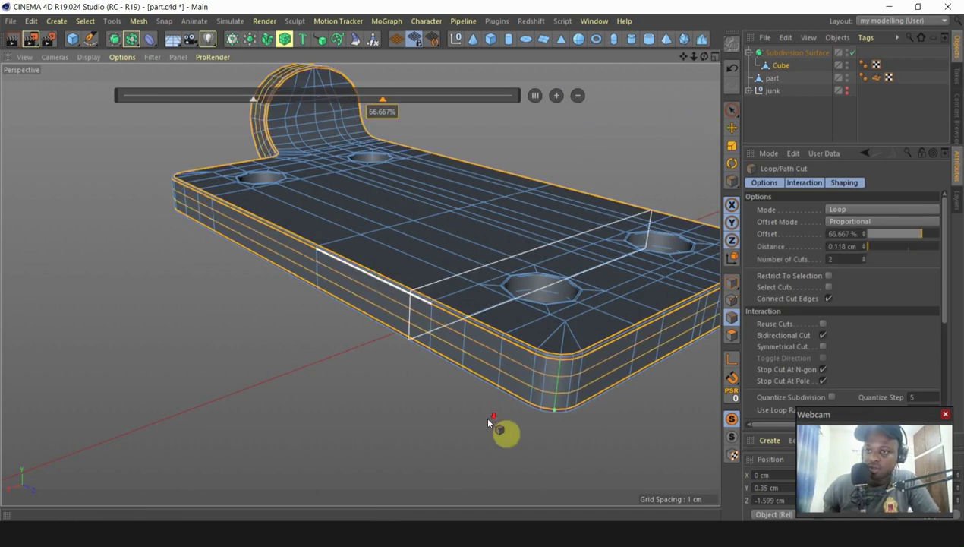
Step: Add two loop cuts across the plate, each at 50% between the middle crosswise edge and a pair of holes
{"action": "left_click_drag", "start_coordinate": [493, 422], "coordinate": [380, 191], "text": "alt"}
{"action": "scroll", "coordinate": [379, 191], "scroll_direction": "up", "scroll_amount": 5}
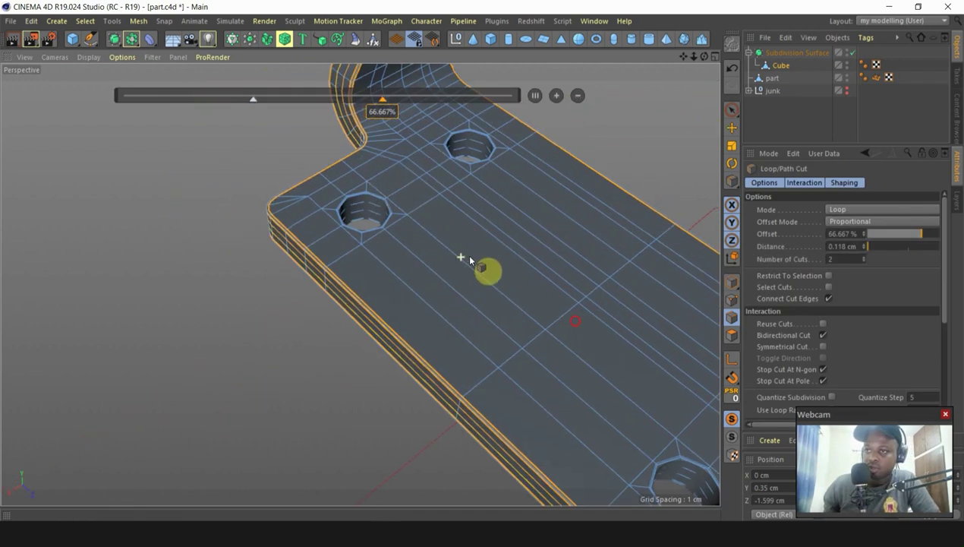
{"action": "left_click", "coordinate": [438, 252]}
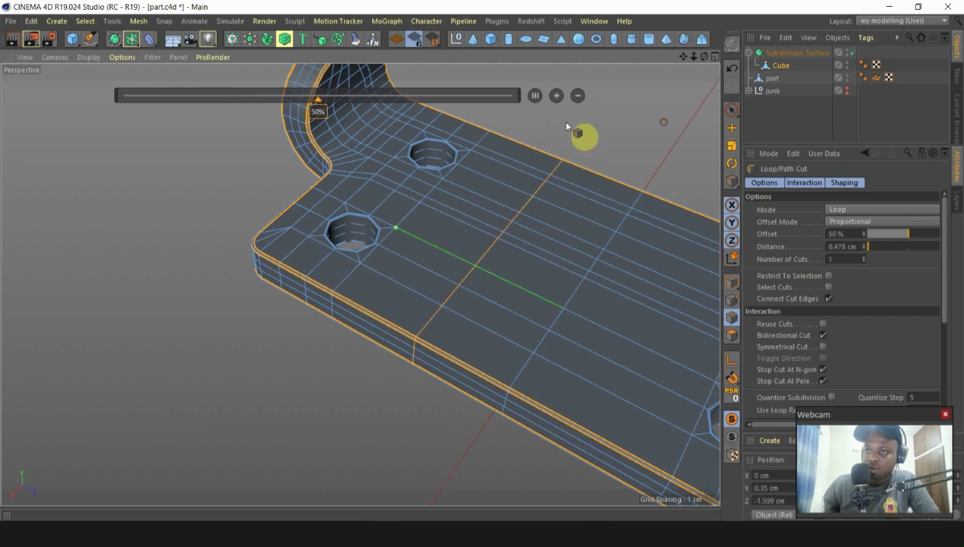
{"action": "scroll", "coordinate": [547, 298], "scroll_direction": "down", "scroll_amount": 5}
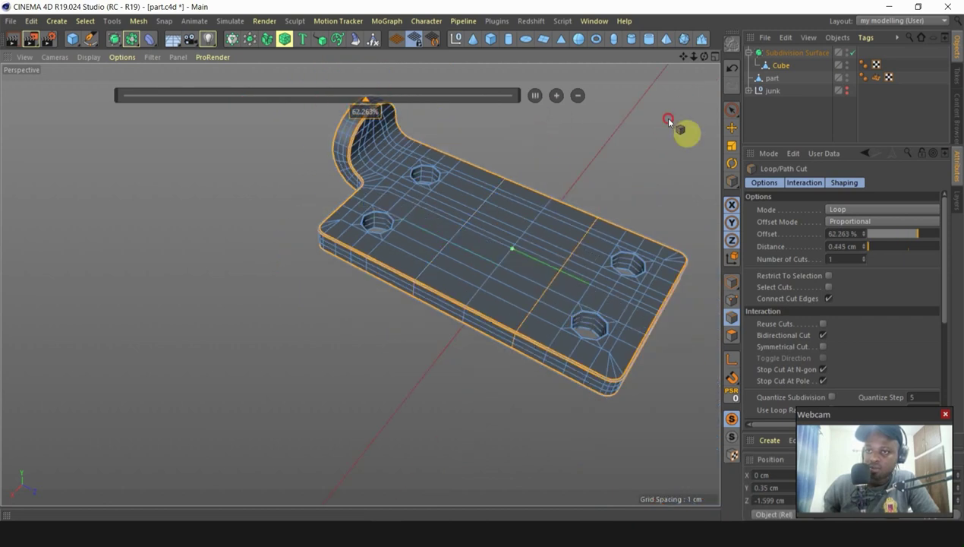
{"action": "left_click_drag", "start_coordinate": [616, 220], "coordinate": [617, 257], "text": "alt"}
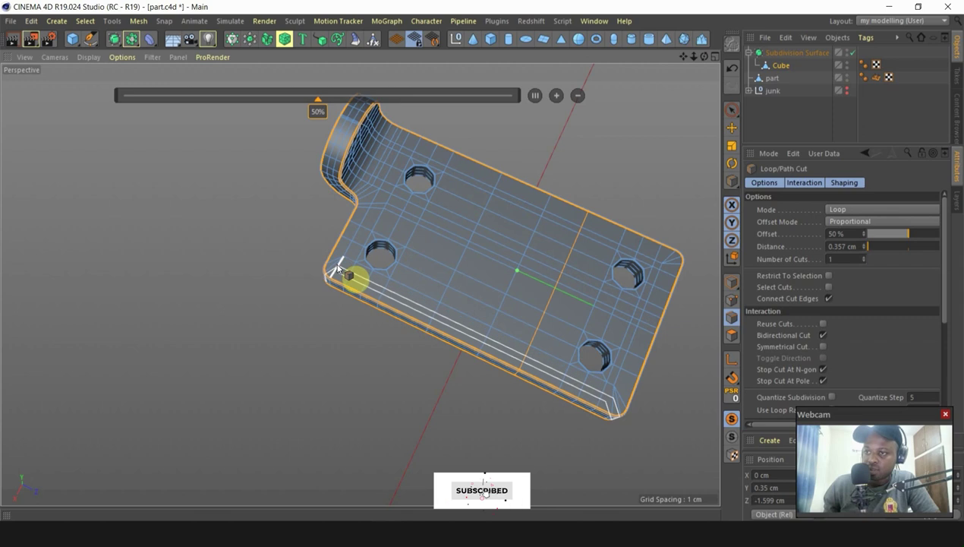
Step: Switch to point mode, maximize the top view and turn off the Subdivision Surface
{"action": "scroll", "coordinate": [338, 267], "scroll_direction": "up", "scroll_amount": 10}
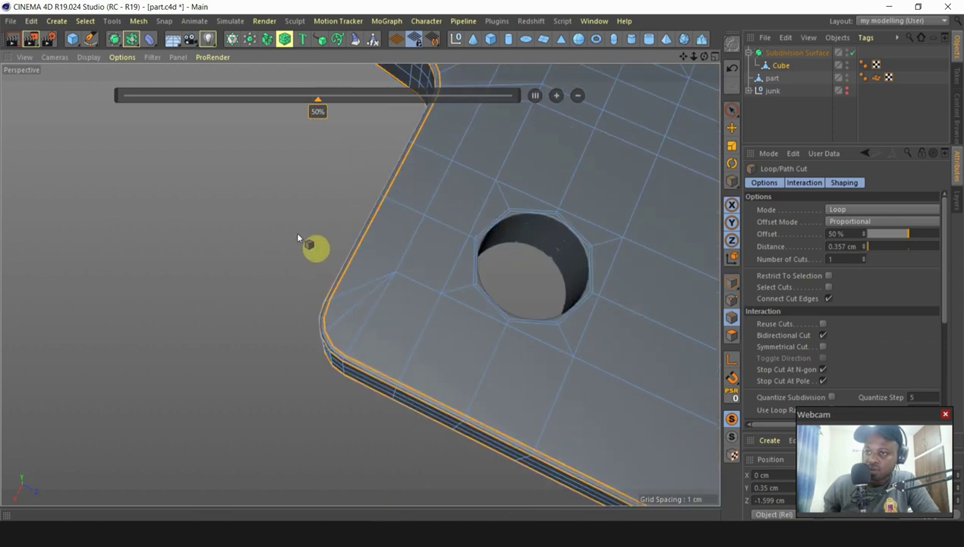
{"action": "scroll", "coordinate": [297, 238], "scroll_direction": "down", "scroll_amount": 5}
{"action": "left_click_drag", "start_coordinate": [300, 232], "coordinate": [414, 256], "text": "alt"}
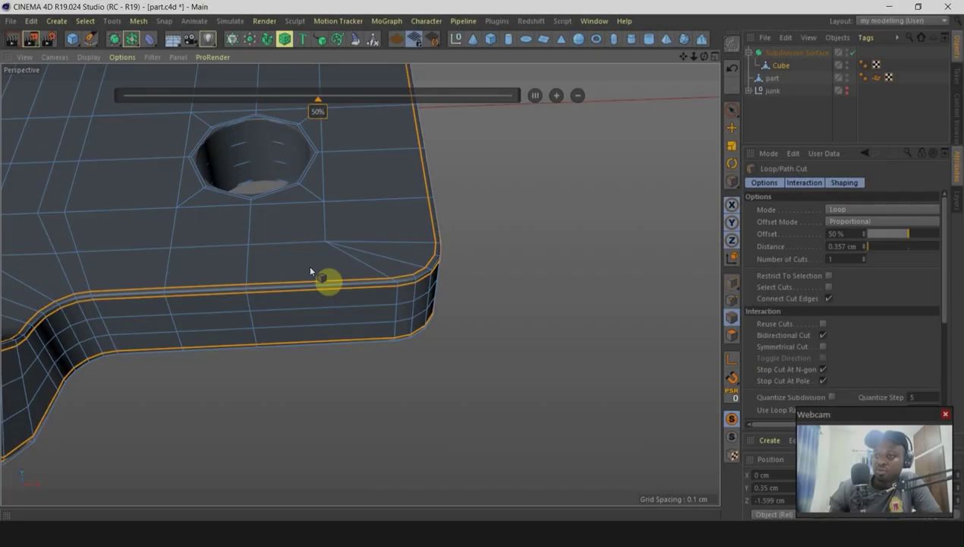
{"action": "scroll", "coordinate": [326, 267], "scroll_direction": "up", "scroll_amount": 4}
{"action": "left_click", "coordinate": [732, 300]}
{"action": "right_click", "coordinate": [629, 234]}
{"action": "middle_click", "coordinate": [578, 208]}
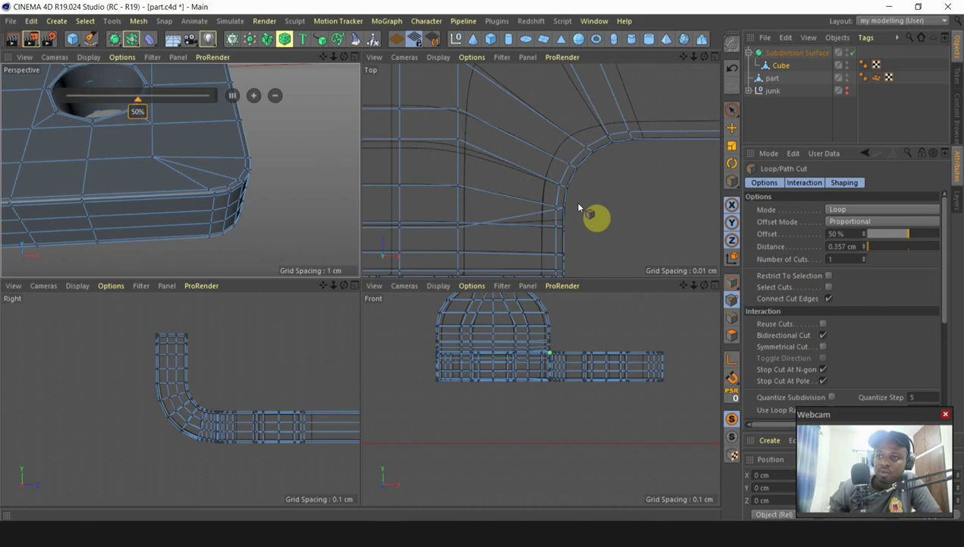
{"action": "middle_click", "coordinate": [578, 208]}
{"action": "left_click", "coordinate": [852, 52]}
Step: Move the inner point where the edges of the notch-side rounded corner converge outward along X
{"action": "scroll", "coordinate": [597, 139], "scroll_direction": "down", "scroll_amount": 4}
{"action": "key", "text": "0"}
{"action": "scroll", "coordinate": [467, 199], "scroll_direction": "up", "scroll_amount": 3}
{"action": "left_click", "coordinate": [779, 65]}
{"action": "left_click_drag", "start_coordinate": [463, 201], "coordinate": [497, 222]}
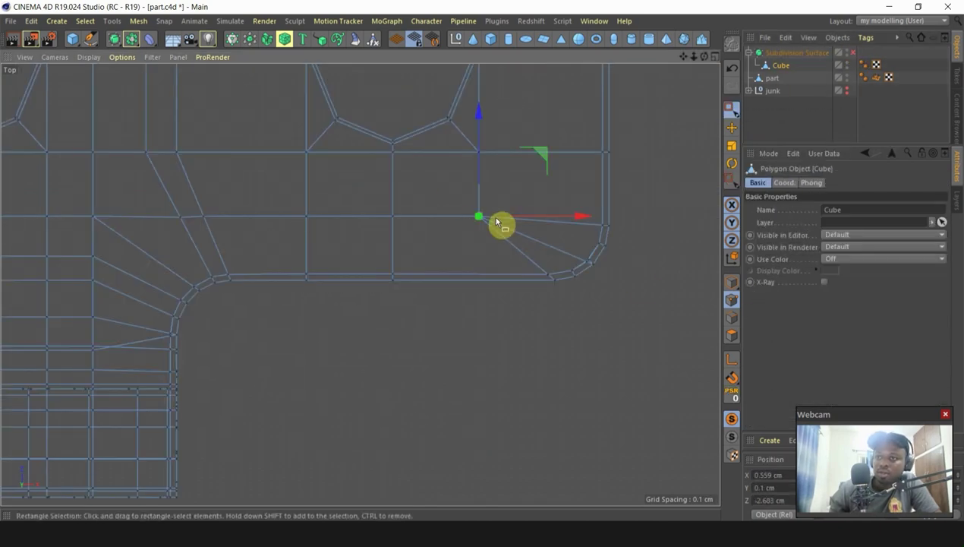
{"action": "scroll", "coordinate": [533, 216], "scroll_direction": "up", "scroll_amount": 1}
{"action": "left_click_drag", "start_coordinate": [569, 220], "coordinate": [608, 222]}
Step: Move the matching inner point at the far rounded corner outward along X to about 0.58 cm
{"action": "scroll", "coordinate": [523, 381], "scroll_direction": "down", "scroll_amount": 5}
{"action": "scroll", "coordinate": [495, 237], "scroll_direction": "up", "scroll_amount": 4}
{"action": "left_click_drag", "start_coordinate": [504, 129], "coordinate": [535, 159]}
{"action": "mouse_move", "coordinate": [599, 149]}
{"action": "left_mouse_down"}
{"action": "mouse_move", "coordinate": [631, 149]}
{"action": "mouse_move", "coordinate": [611, 149]}
{"action": "left_mouse_up"}
{"action": "scroll", "coordinate": [624, 233], "scroll_direction": "down", "scroll_amount": 6}
{"action": "scroll", "coordinate": [634, 158], "scroll_direction": "up", "scroll_amount": 2}
{"action": "key", "text": "F1"}
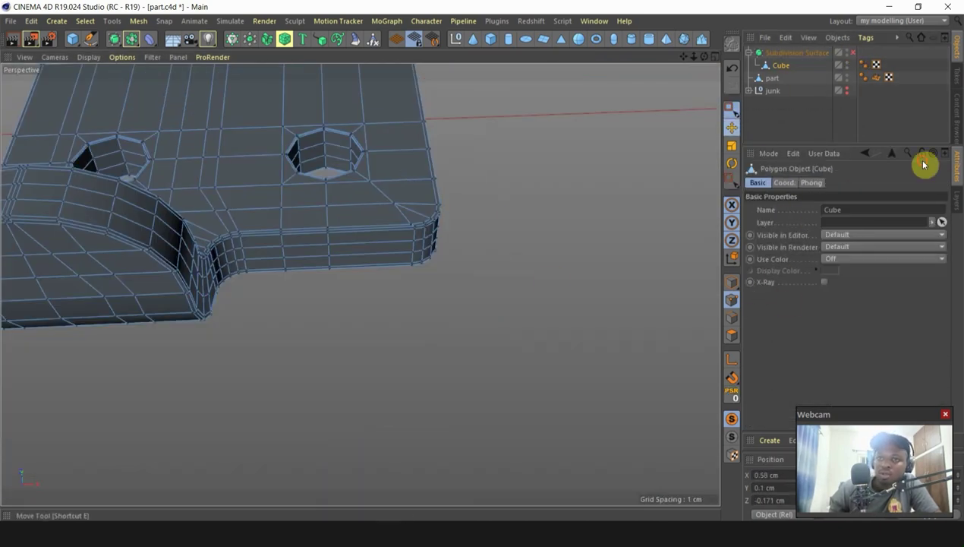
Step: In the right view, turn the Subdivision Surface back on and select the points on the outer edge at the bend's start
{"action": "left_click_drag", "start_coordinate": [455, 227], "coordinate": [523, 201], "text": "alt"}
{"action": "key", "text": "F3"}
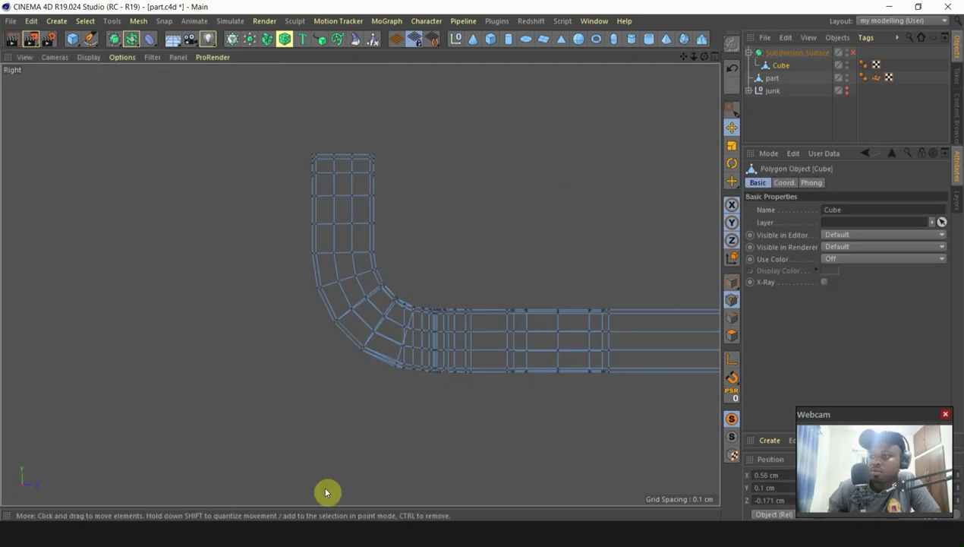
{"action": "scroll", "coordinate": [255, 267], "scroll_direction": "up", "scroll_amount": 3}
{"action": "left_click", "coordinate": [852, 53]}
{"action": "scroll", "coordinate": [330, 268], "scroll_direction": "up", "scroll_amount": 9}
{"action": "scroll", "coordinate": [380, 278], "scroll_direction": "down", "scroll_amount": 4}
{"action": "left_click", "coordinate": [731, 111]}
{"action": "left_click_drag", "start_coordinate": [330, 258], "coordinate": [354, 296]}
{"action": "scroll", "coordinate": [353, 300], "scroll_direction": "up", "scroll_amount": 3}
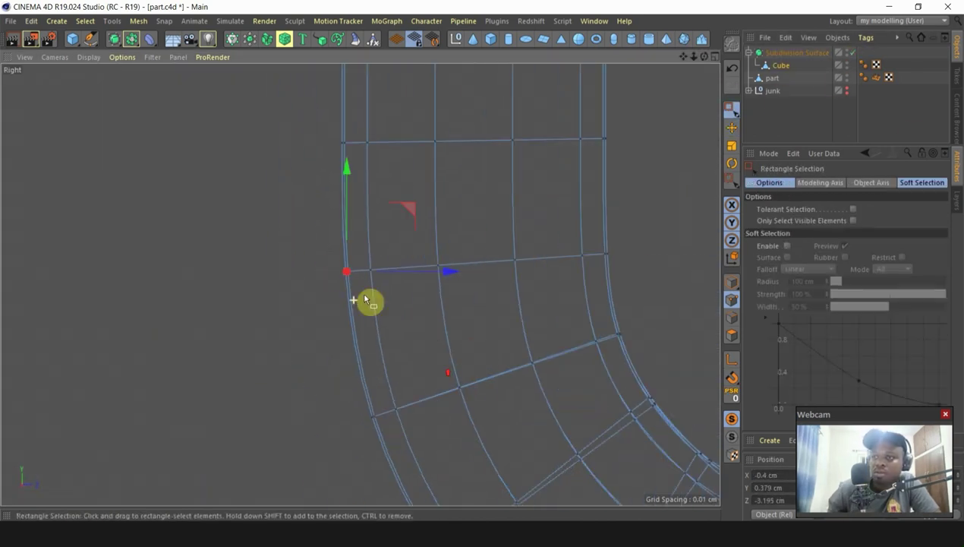
{"action": "scroll", "coordinate": [430, 280], "scroll_direction": "down", "scroll_amount": 3}
{"action": "scroll", "coordinate": [465, 263], "scroll_direction": "up", "scroll_amount": 3}
{"action": "scroll", "coordinate": [465, 263], "scroll_direction": "down", "scroll_amount": 4}
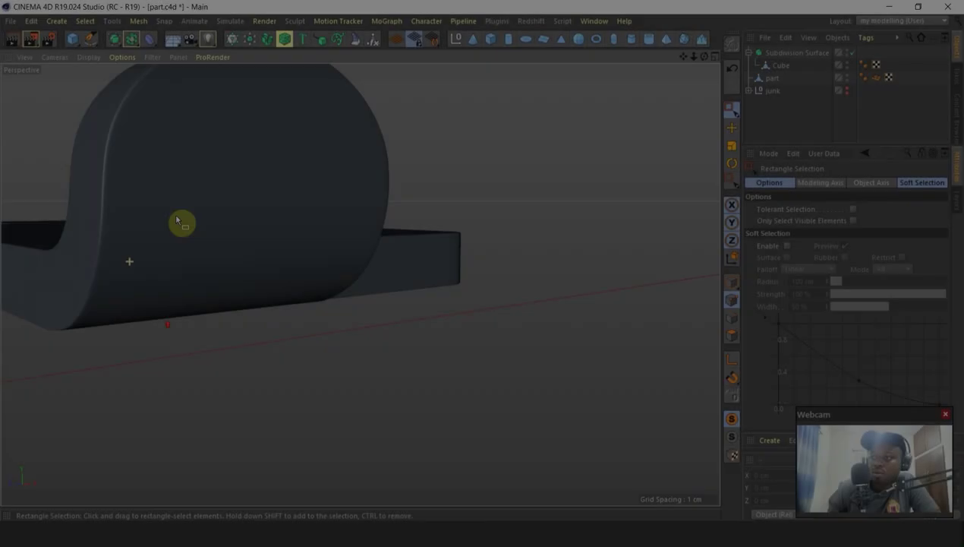
Step: Examine the smoothed hook, bend and plate surface in the perspective view
{"action": "scroll", "coordinate": [119, 198], "scroll_direction": "up", "scroll_amount": 3}
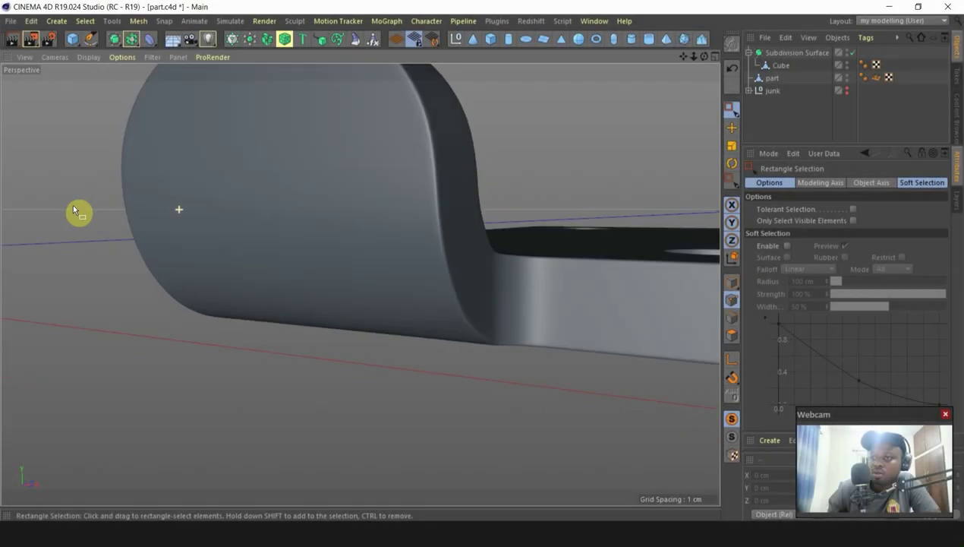
{"action": "left_click_drag", "start_coordinate": [73, 208], "coordinate": [186, 236], "text": "alt"}
{"action": "scroll", "coordinate": [273, 208], "scroll_direction": "up", "scroll_amount": 3}
{"action": "left_click_drag", "start_coordinate": [236, 161], "coordinate": [356, 218], "text": "alt"}
{"action": "scroll", "coordinate": [359, 201], "scroll_direction": "up", "scroll_amount": 3}
{"action": "left_click_drag", "start_coordinate": [363, 184], "coordinate": [141, 120], "text": "alt"}
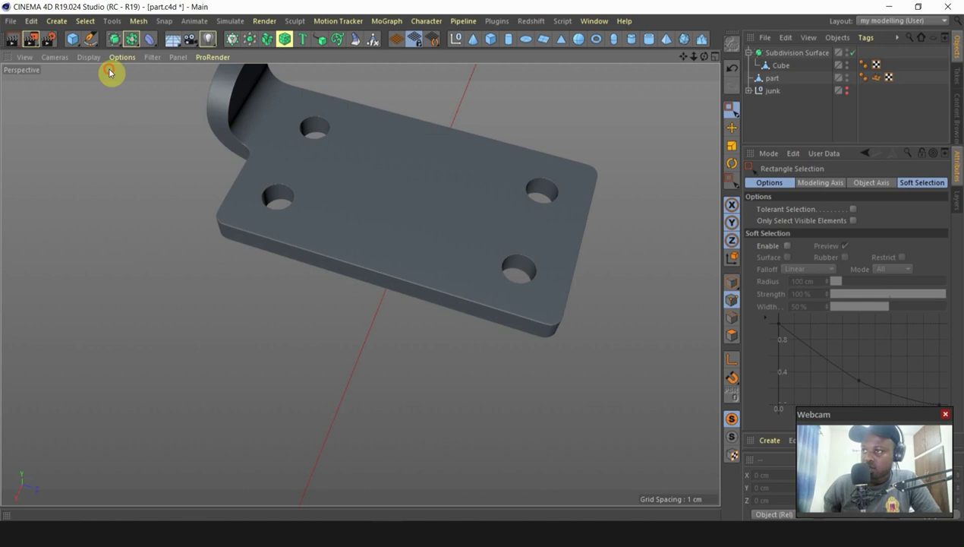
Step: Set the perspective view's display mode to Gouraud Shading (Lines) to show the subdivided wireframe over the bracket
{"action": "left_click", "coordinate": [88, 57]}
{"action": "left_click", "coordinate": [134, 229]}
{"action": "left_click", "coordinate": [88, 57]}
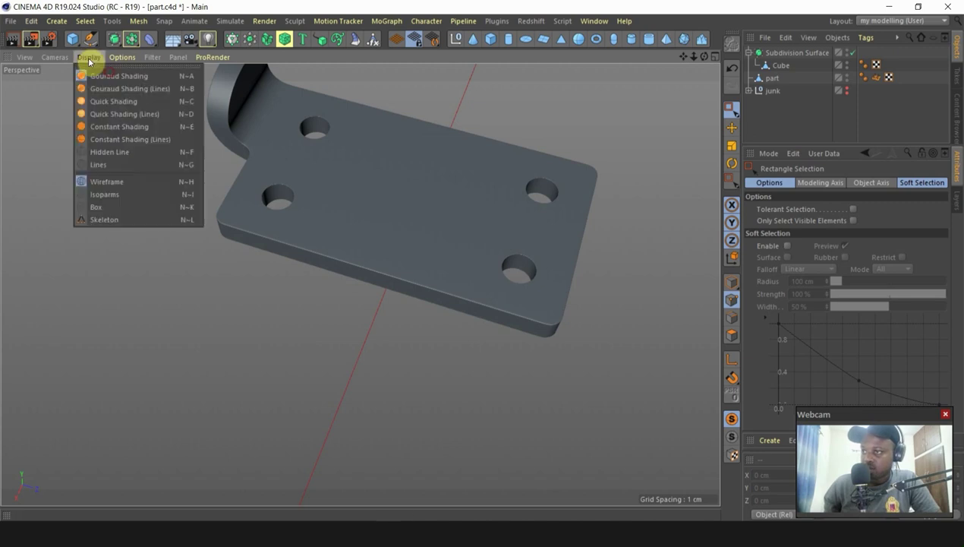
{"action": "left_click", "coordinate": [141, 243]}
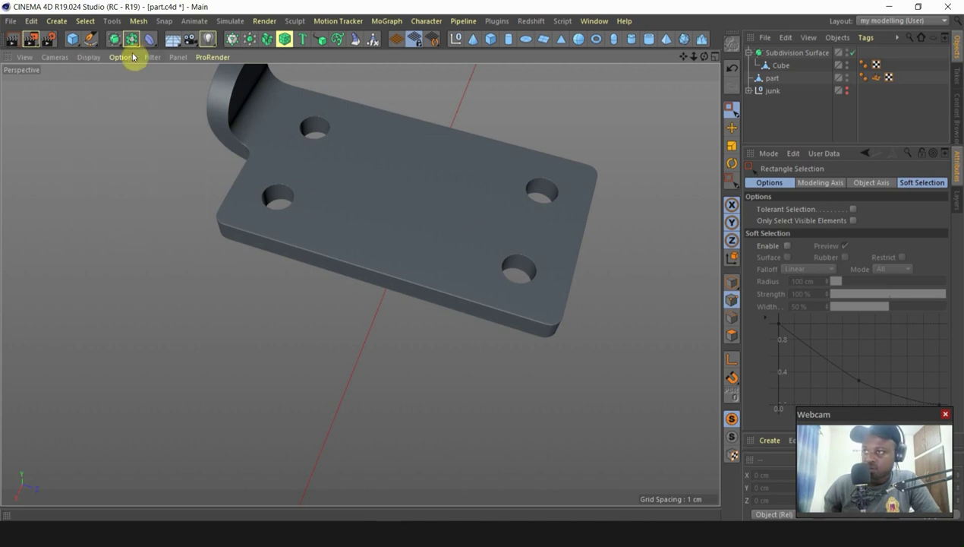
{"action": "left_click", "coordinate": [87, 57]}
{"action": "left_click", "coordinate": [55, 57]}
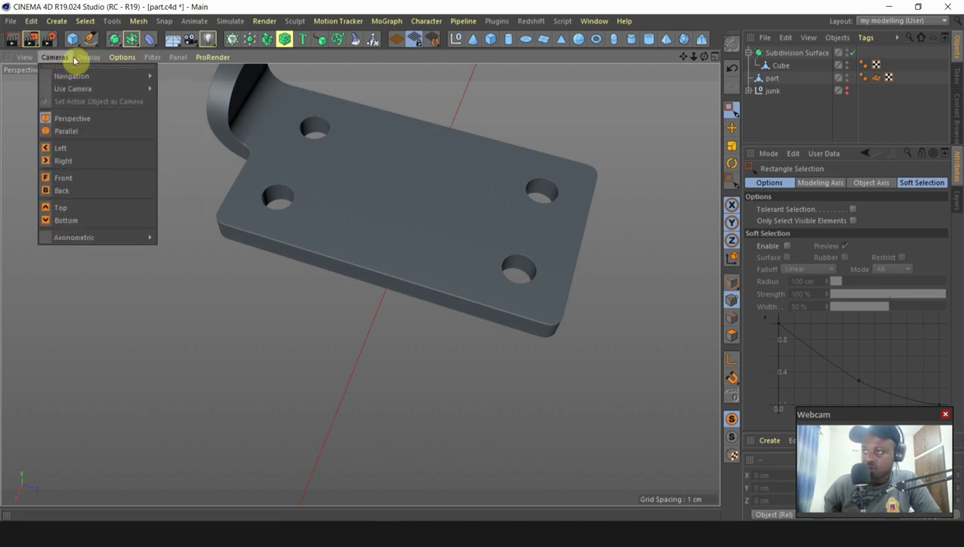
{"action": "mouse_move", "coordinate": [87, 57]}
{"action": "left_click", "coordinate": [106, 88]}
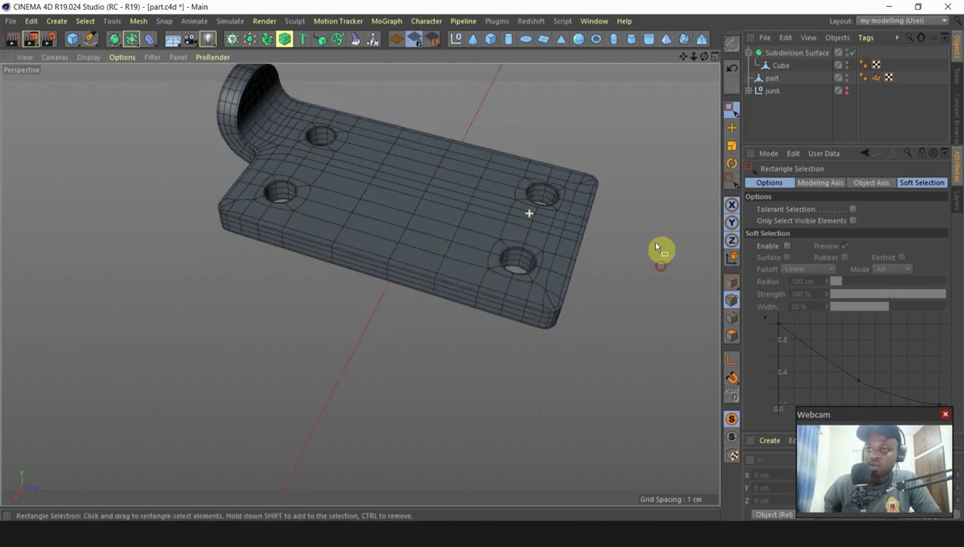
Step: Activate the Move tool and examine the edge flow around the plate's holes, rounded corners and the notch beside the bend
{"action": "left_click", "coordinate": [731, 128]}
{"action": "scroll", "coordinate": [552, 192], "scroll_direction": "up", "scroll_amount": 3}
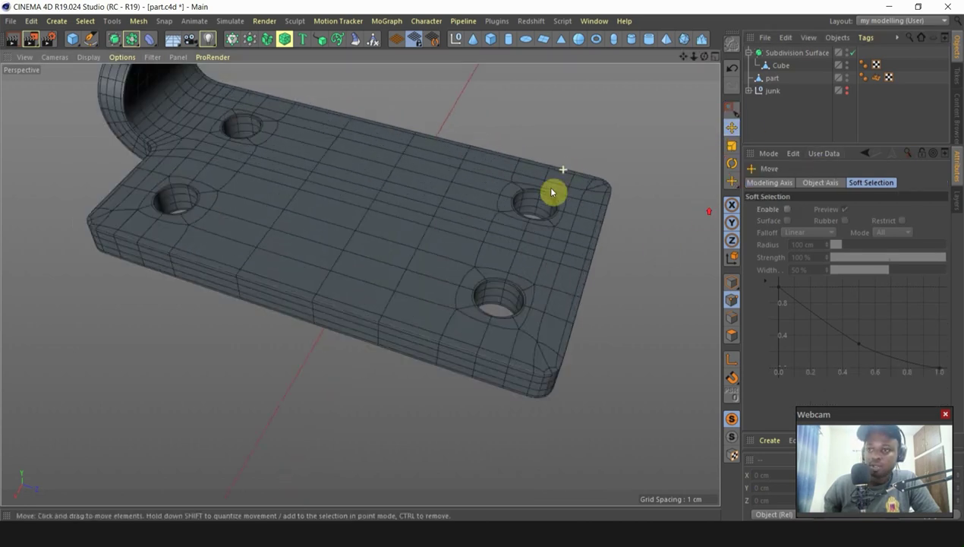
{"action": "left_click_drag", "start_coordinate": [552, 192], "coordinate": [558, 236], "text": "alt"}
{"action": "scroll", "coordinate": [578, 308], "scroll_direction": "down", "scroll_amount": 1}
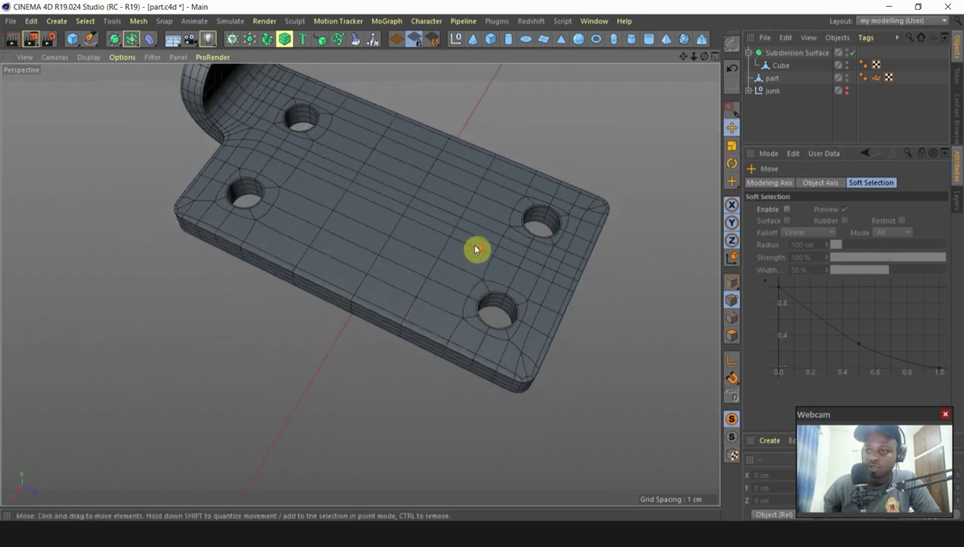
{"action": "left_click_drag", "start_coordinate": [476, 249], "coordinate": [215, 286], "text": "alt"}
{"action": "scroll", "coordinate": [214, 205], "scroll_direction": "up", "scroll_amount": 3}
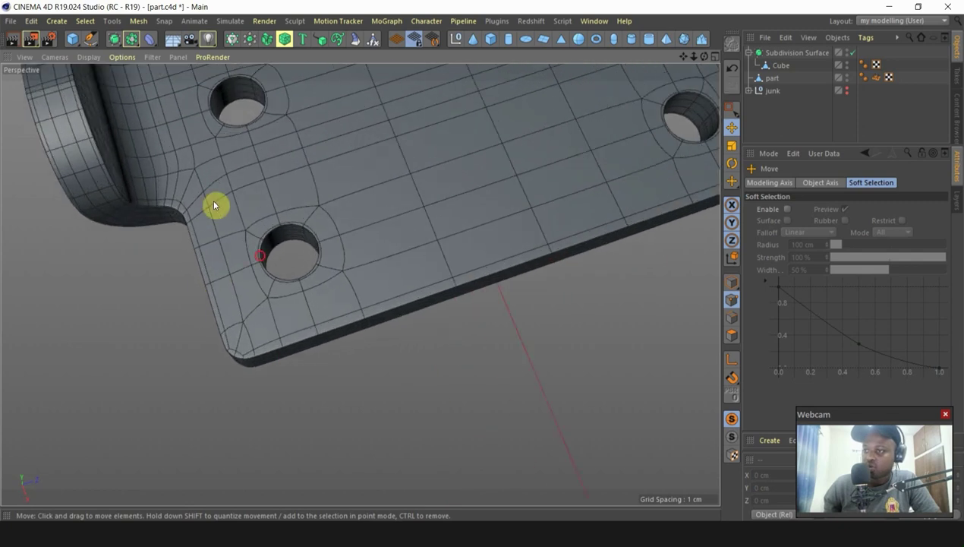